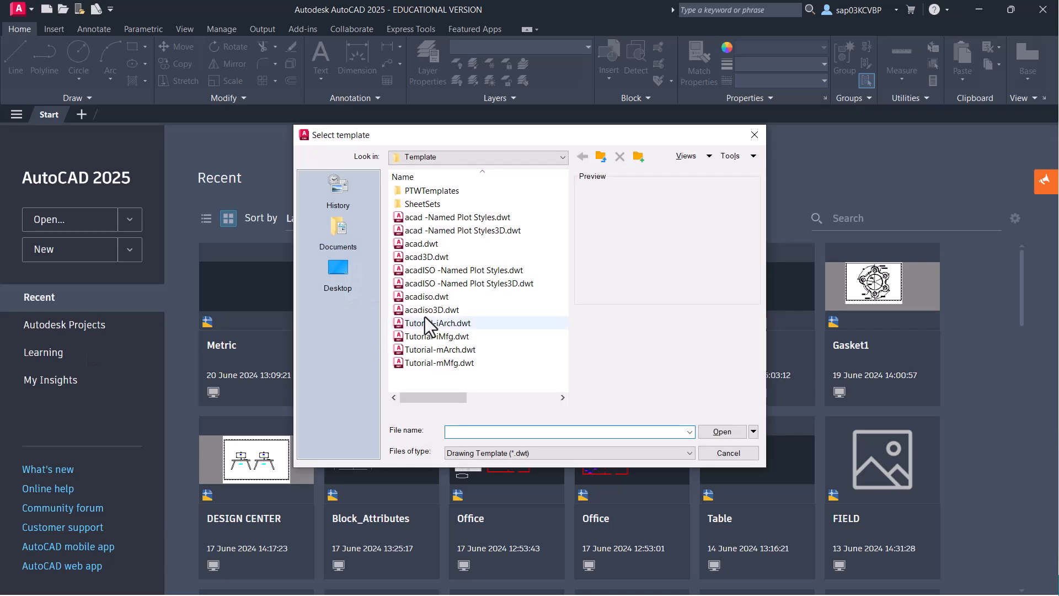
- Create a new blank drawing from the acadiso.dwt metric template
click(431, 298)
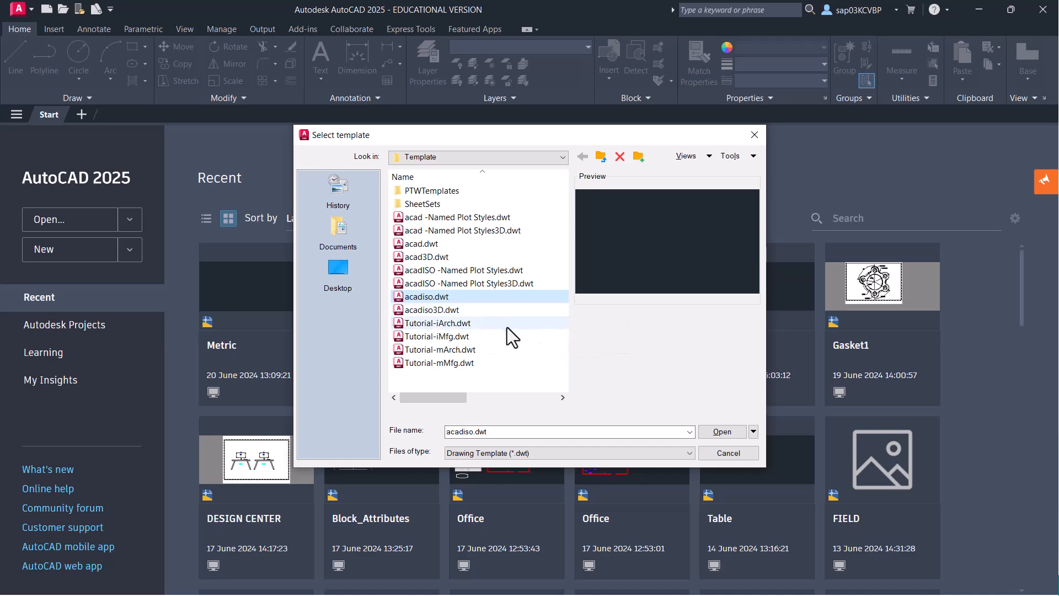
click(732, 432)
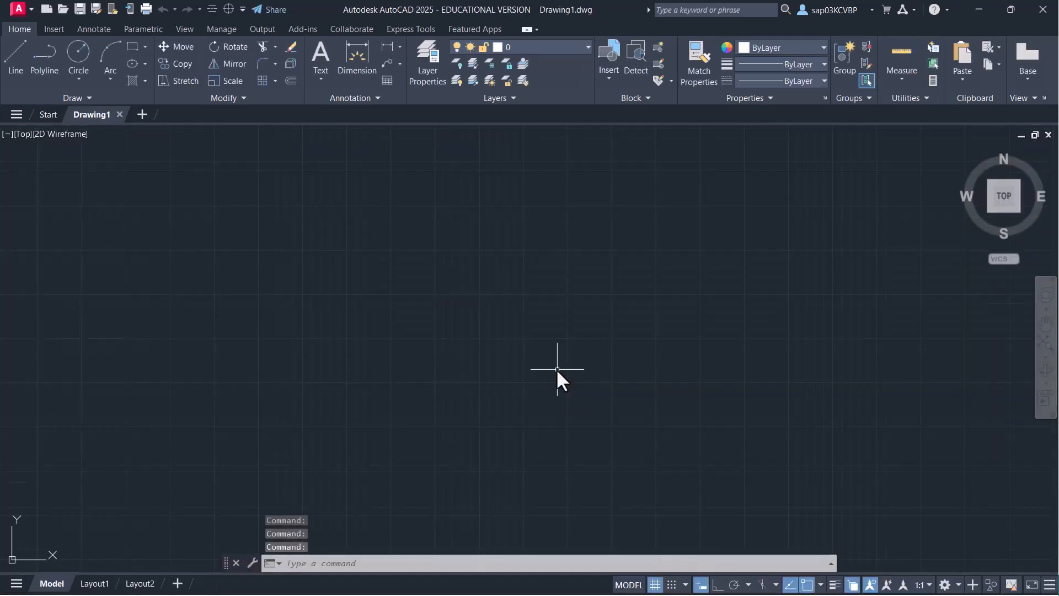
- Accept decimal units in millimetres via UNITS and switch the grid display off
text(unit)
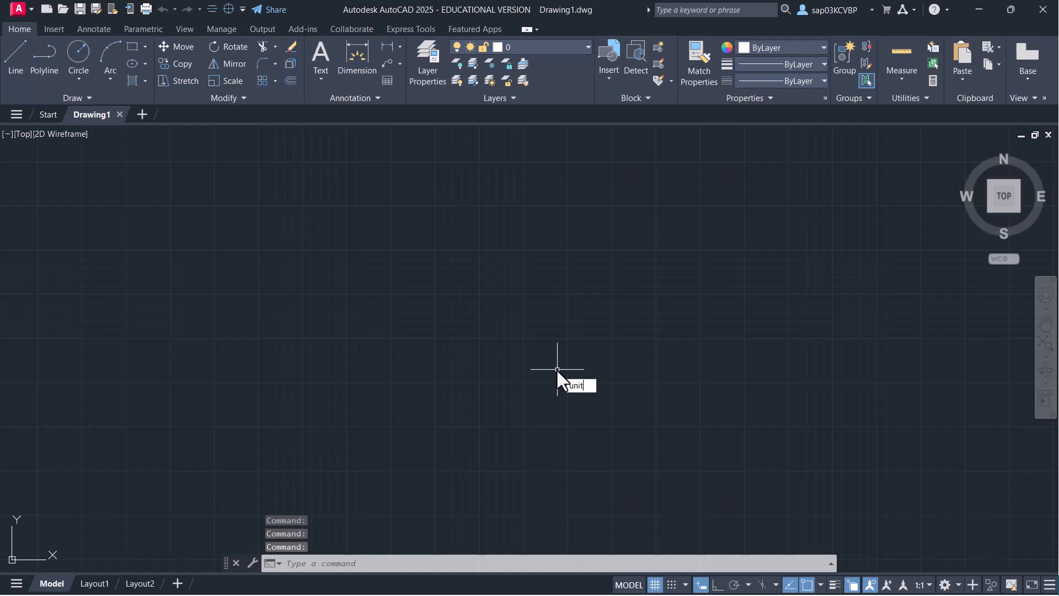
text(s)
key(Return)
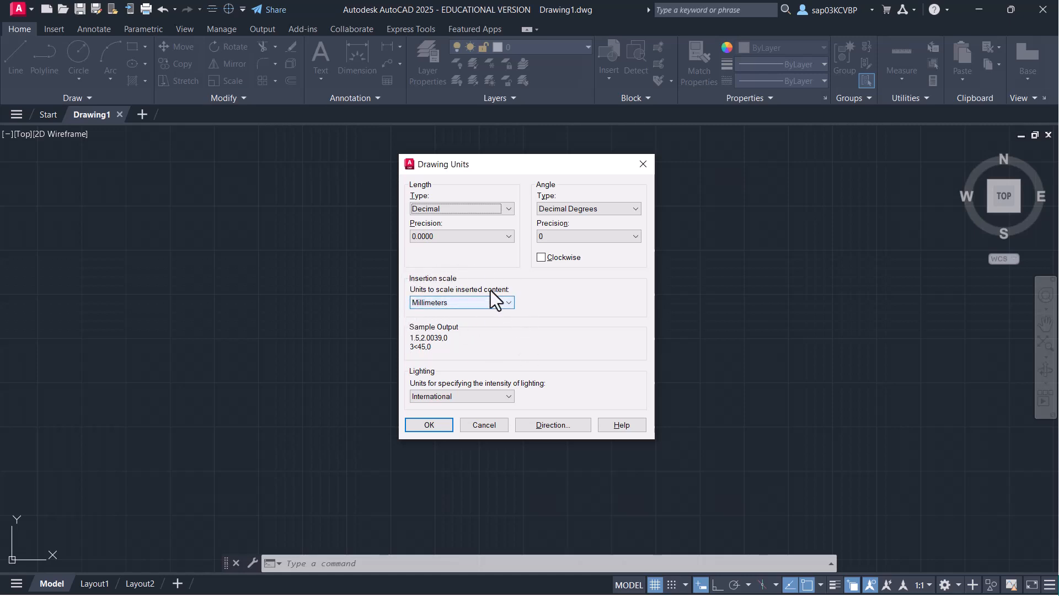
click(423, 425)
click(655, 584)
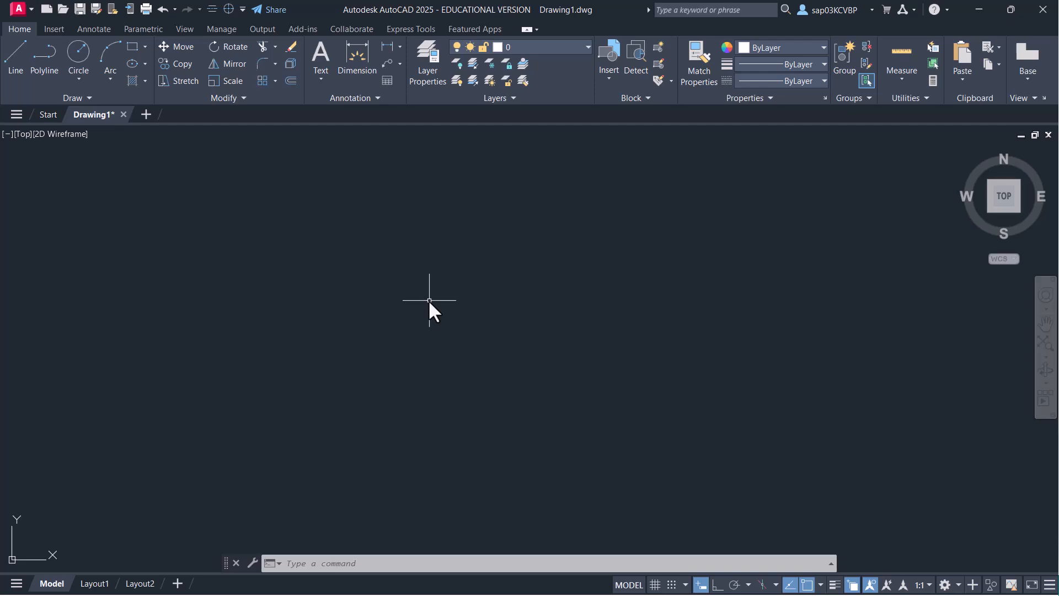
- Save the drawing as tp creation.dwg
key(ctrl+s)
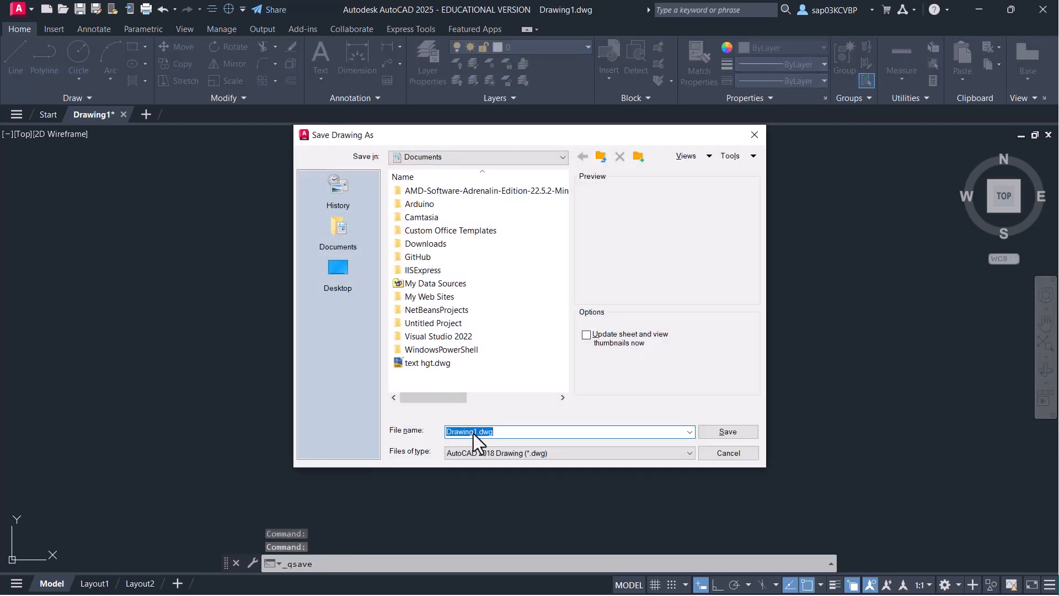
text(t)
text(p creatin)
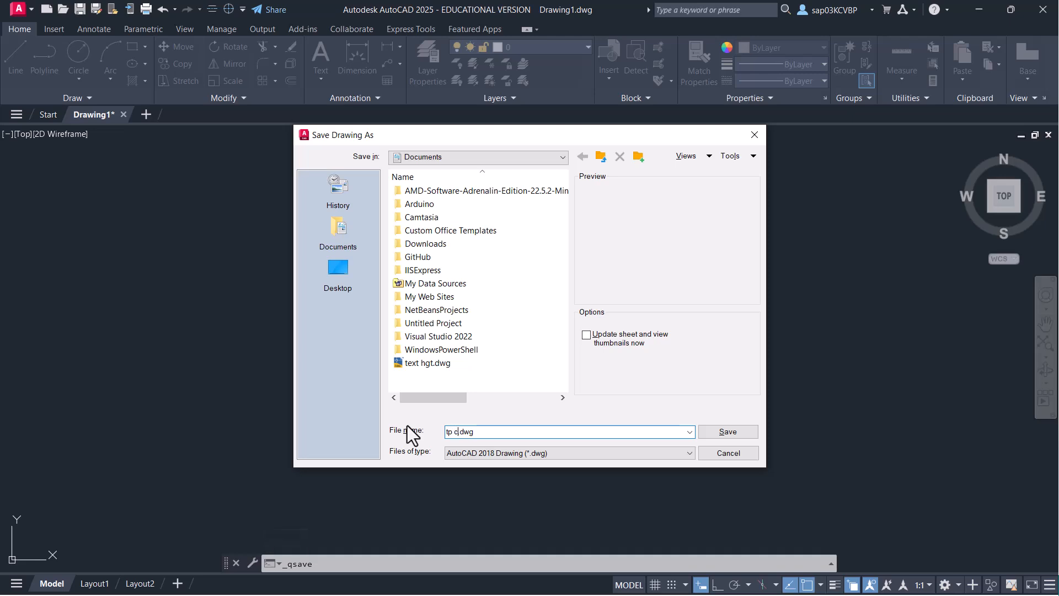
text(on)
click(734, 430)
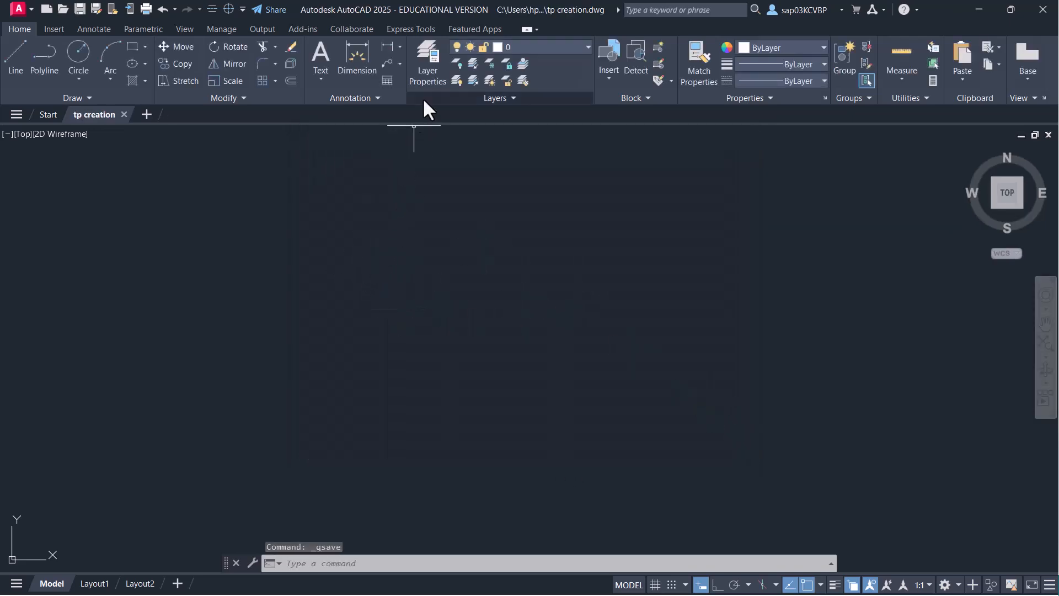
- Create an object layer with a 0.30 mm lineweight
text(la)
key(Return)
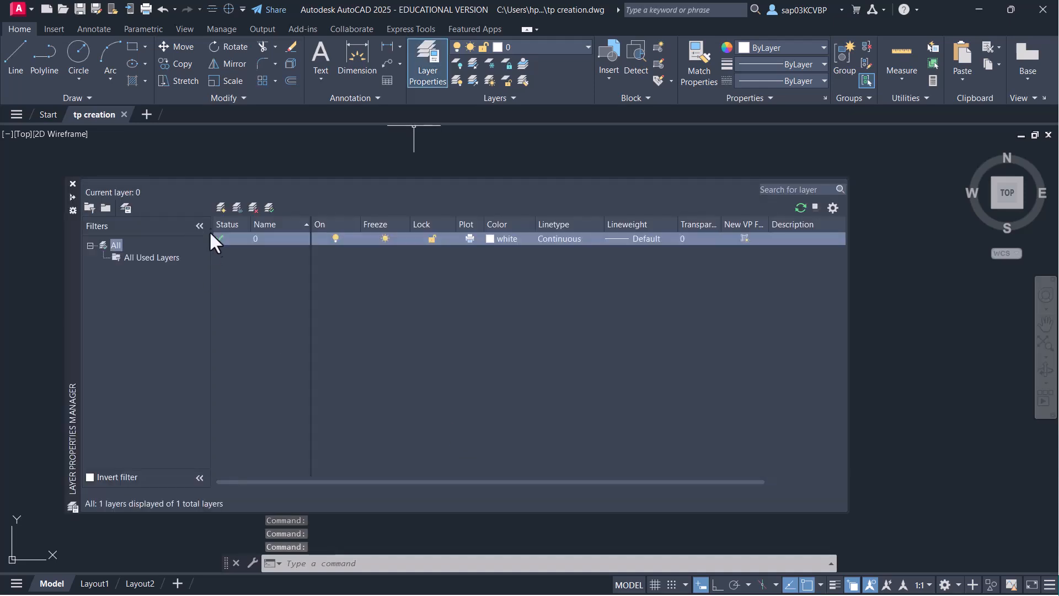
click(220, 208)
text(object)
key(Return)
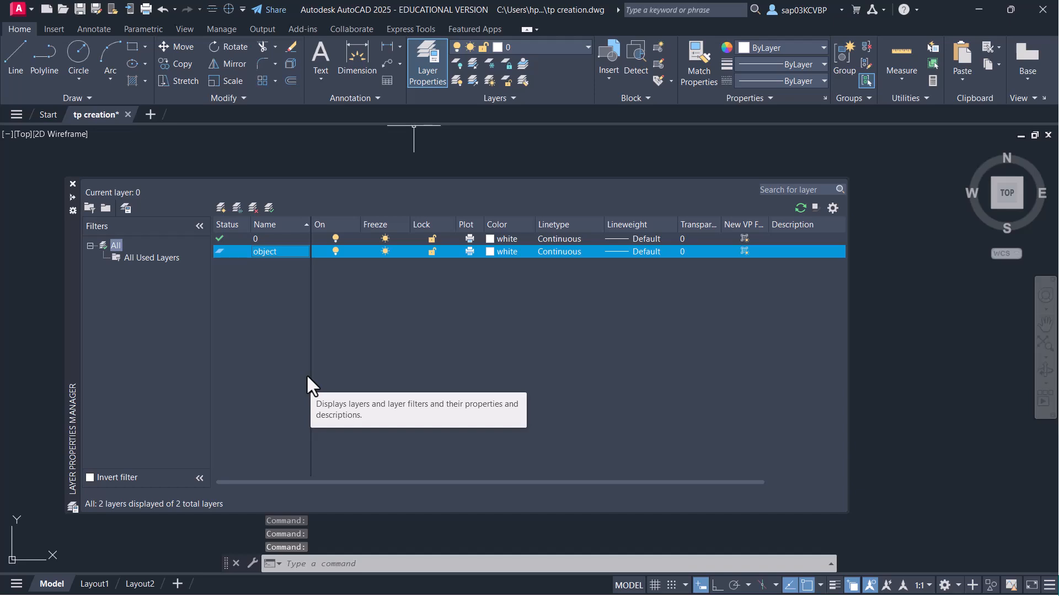
click(632, 253)
scroll(521, 310, down, 1)
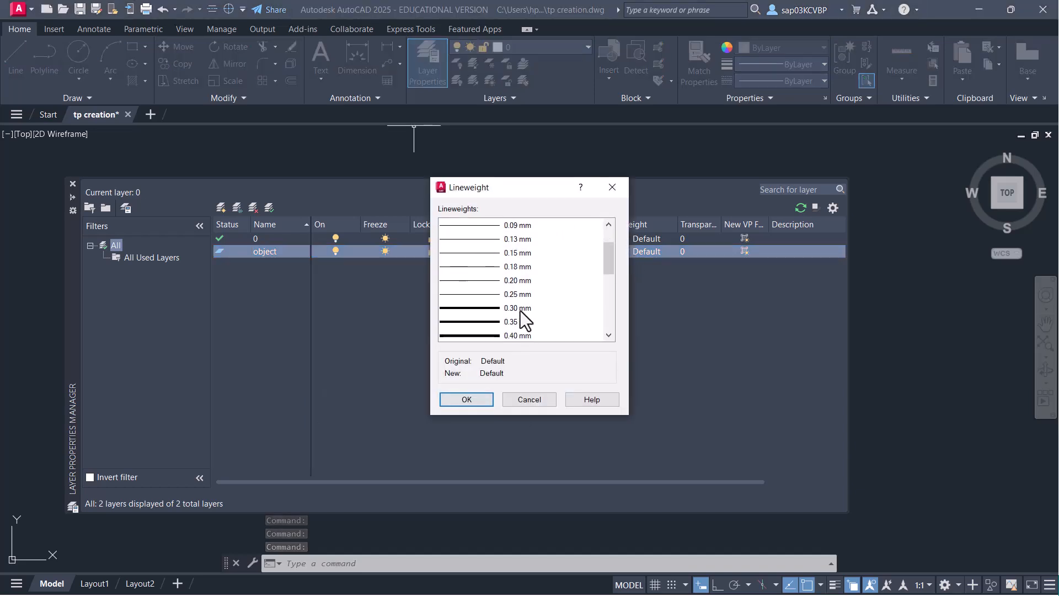
click(518, 310)
click(477, 402)
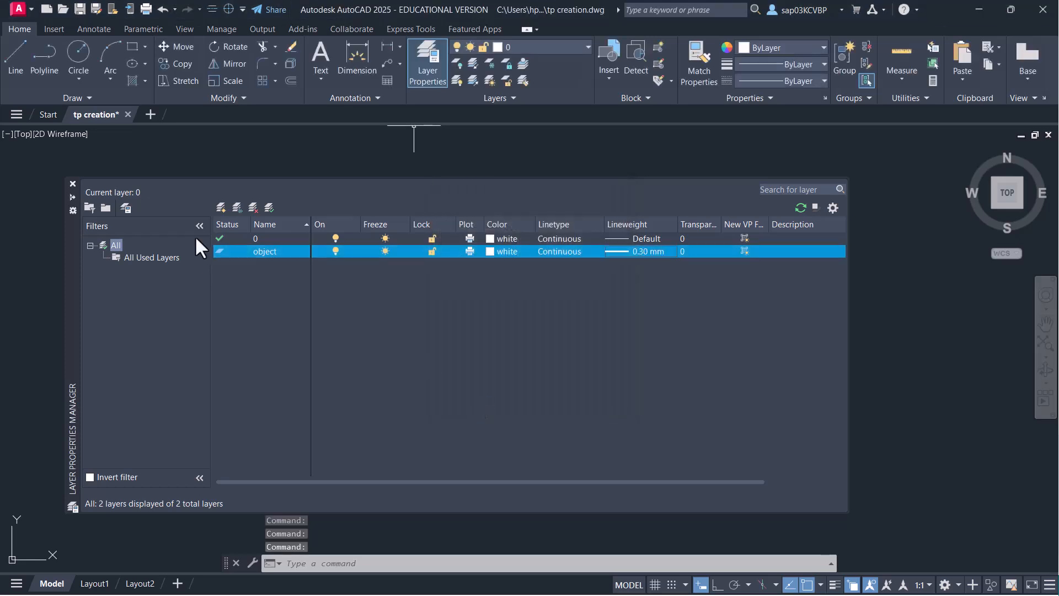
- Add a Centerline layer in colour 142
click(221, 208)
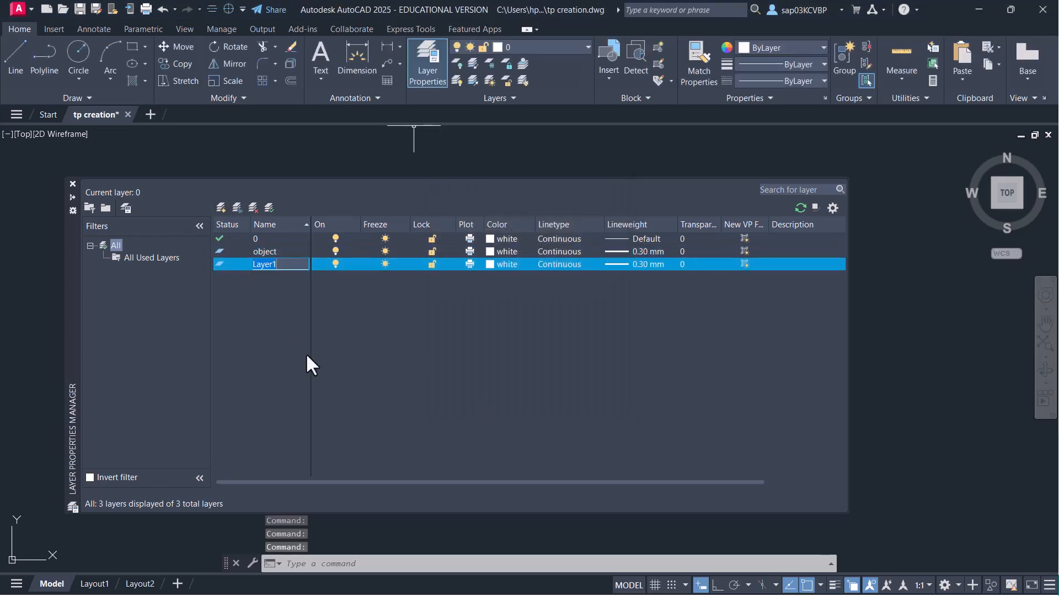
text(Centerline)
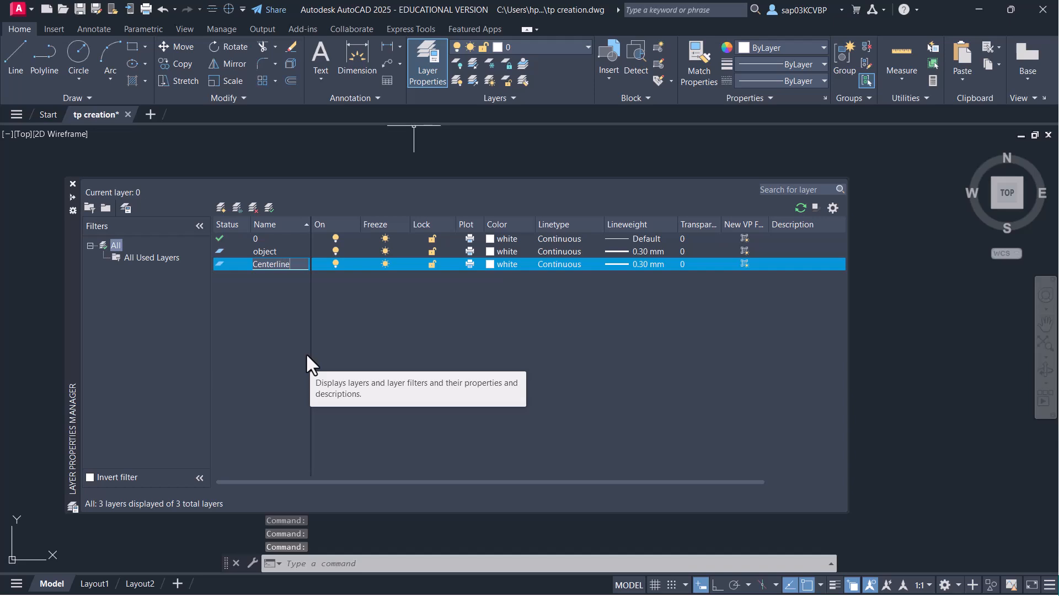
click(492, 265)
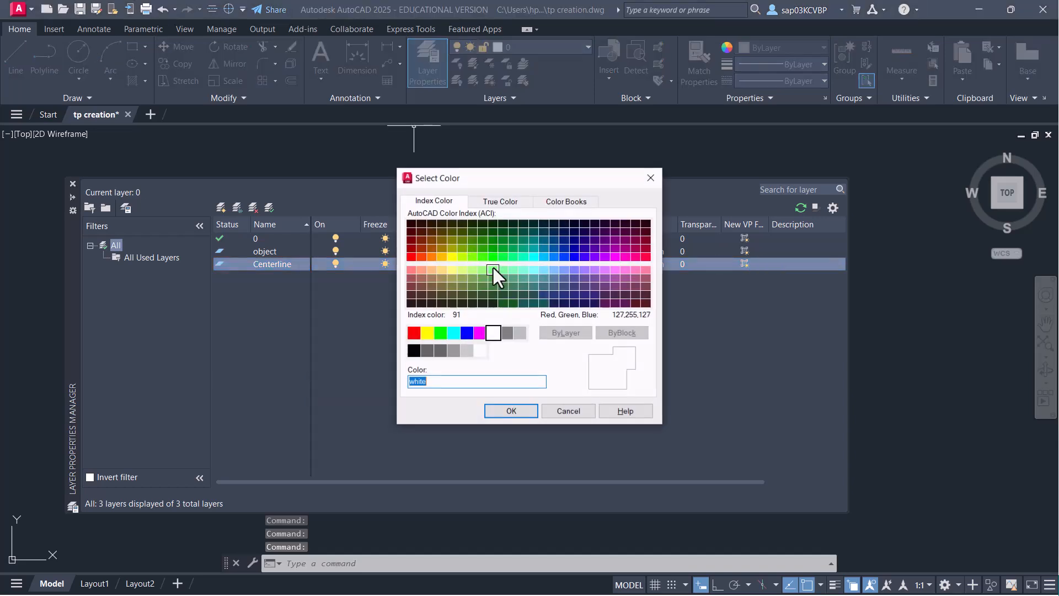
click(543, 250)
click(522, 415)
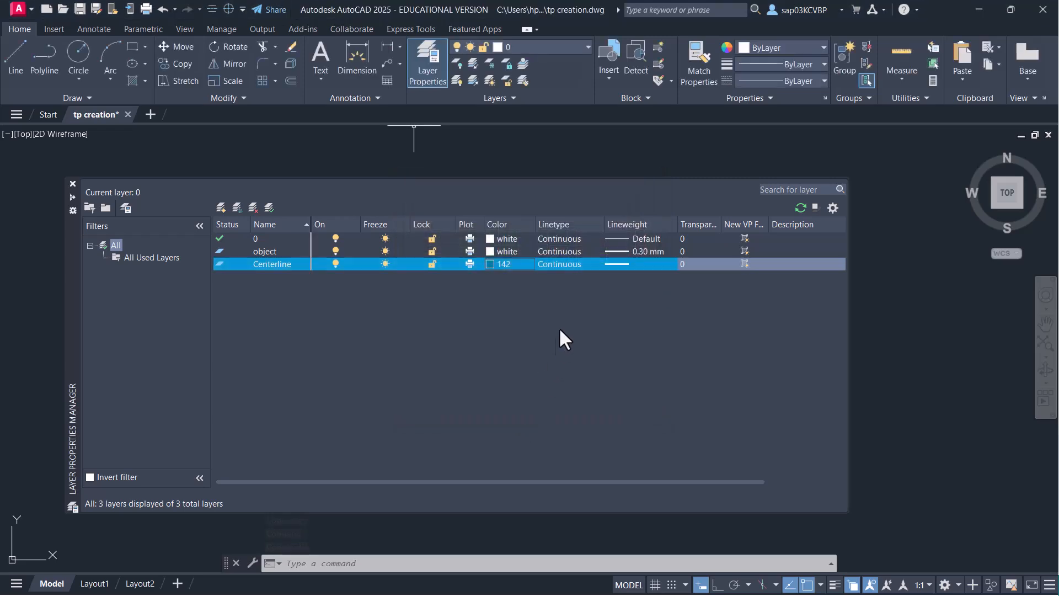
- Load the CENTER linetype and assign it to the Centerline layer
click(555, 263)
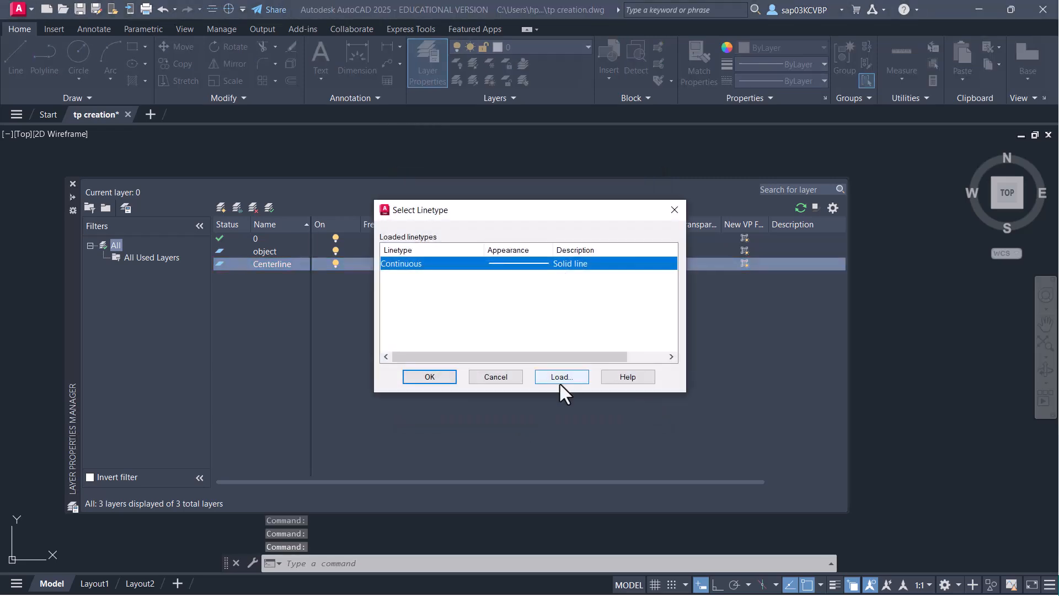
click(559, 377)
click(156, 311)
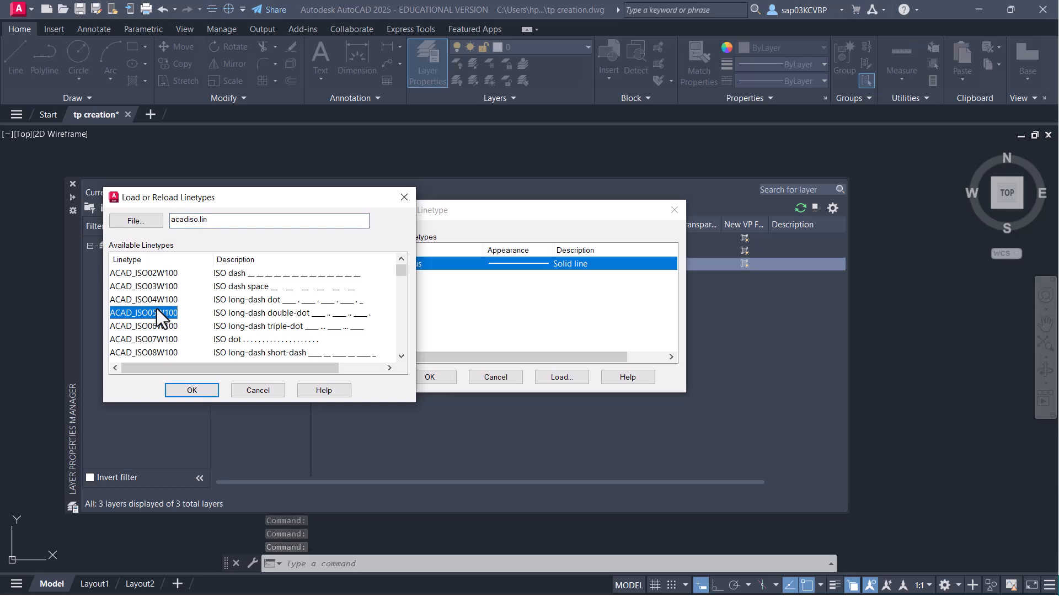
key(c)
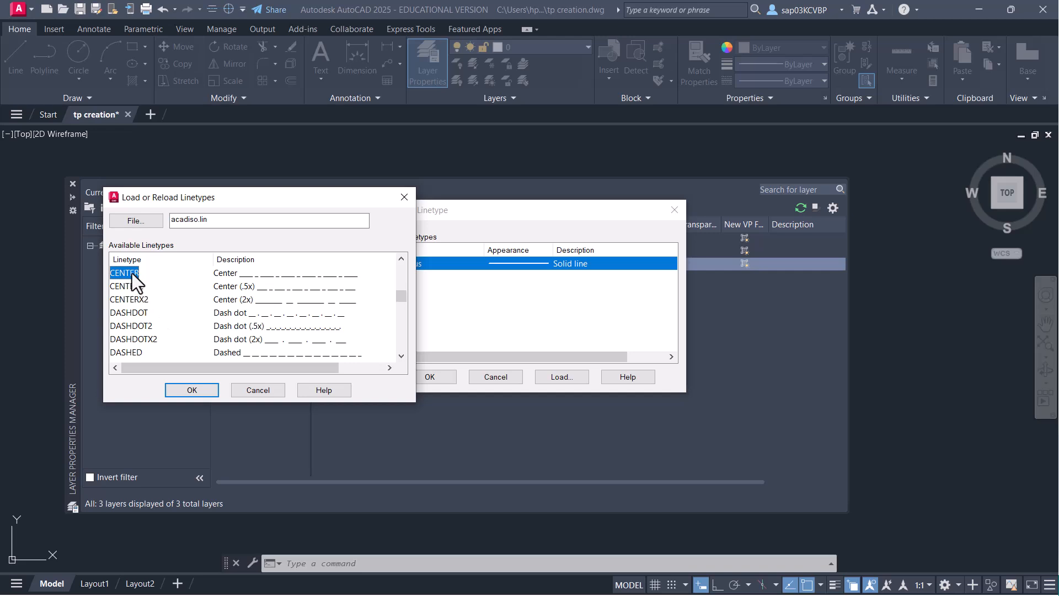
click(183, 390)
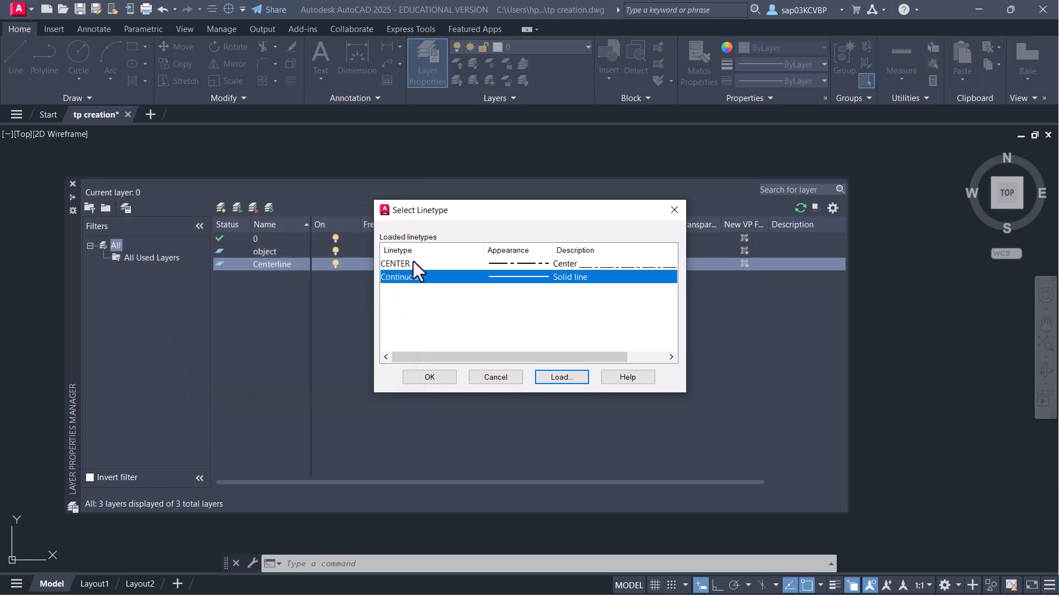
click(413, 263)
click(430, 377)
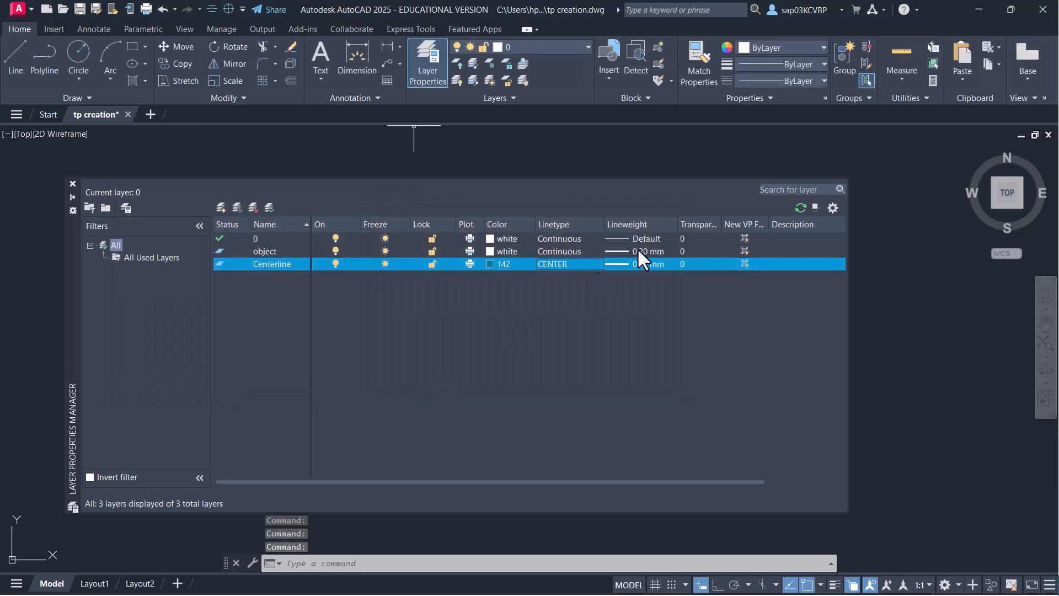
- Add a Hidden layer in orange colour 30
click(220, 208)
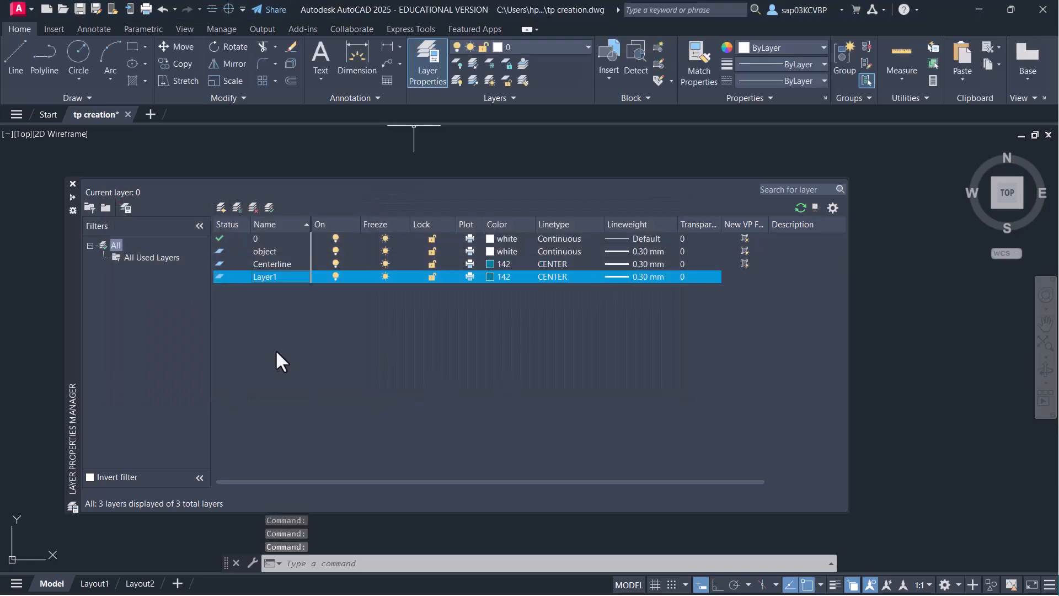
text(Hidden)
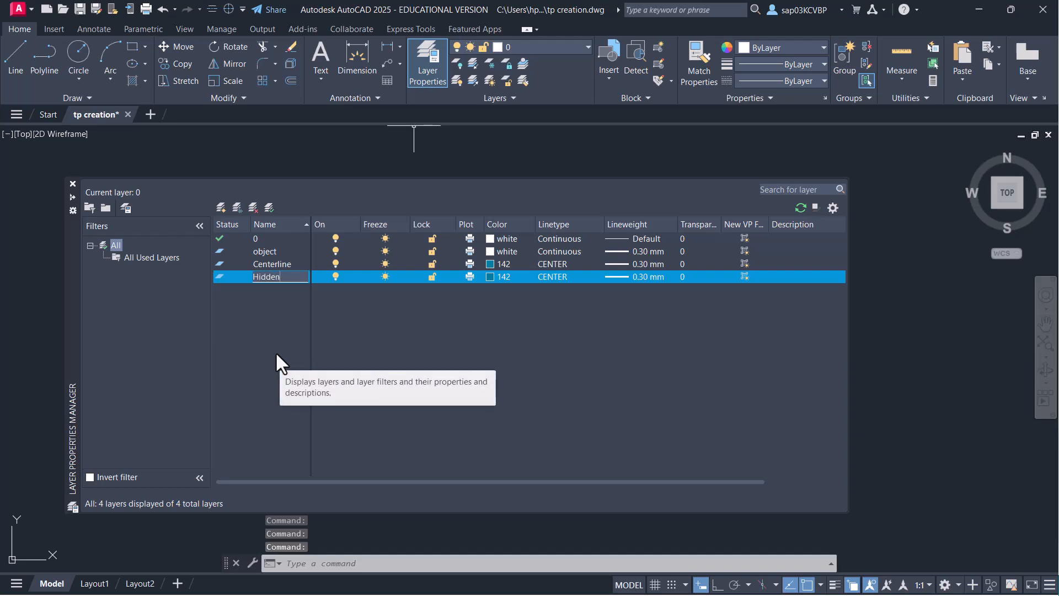
click(491, 277)
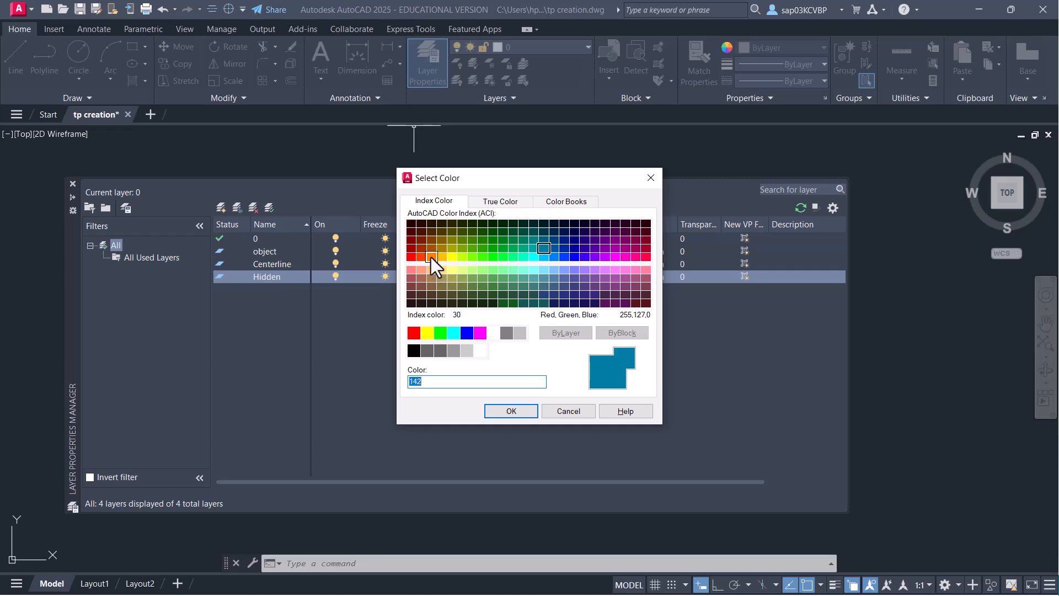
click(432, 257)
click(510, 412)
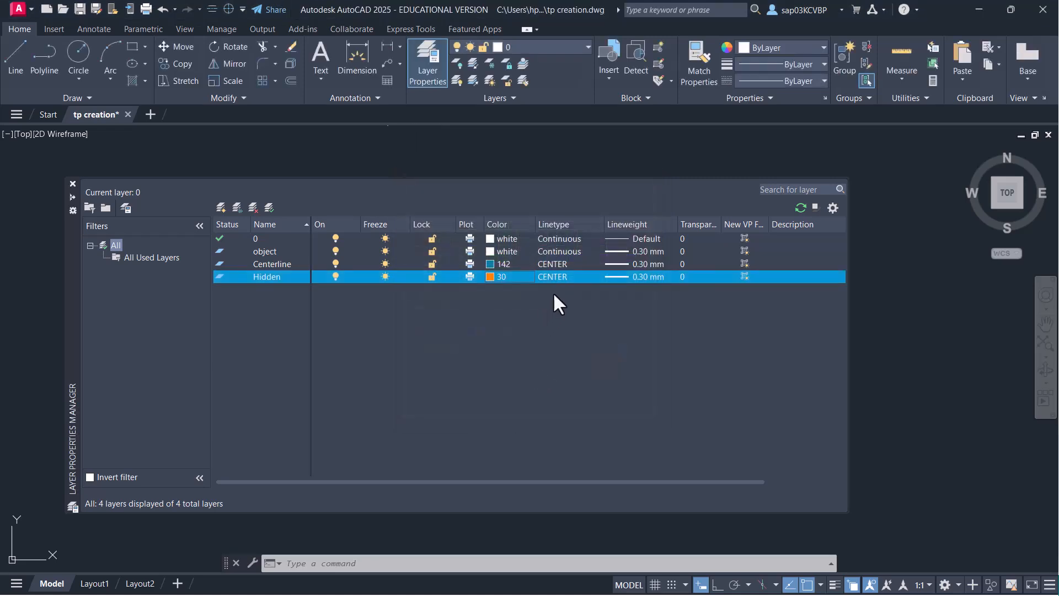
- Load the HIDDEN linetype and assign it to the Hidden layer
click(553, 277)
click(559, 377)
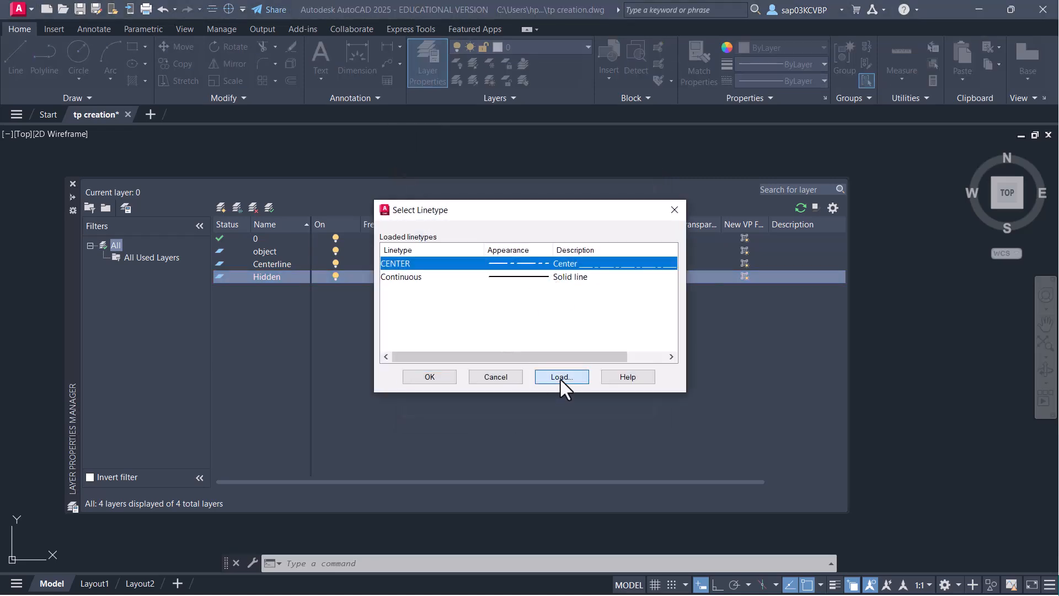
click(167, 301)
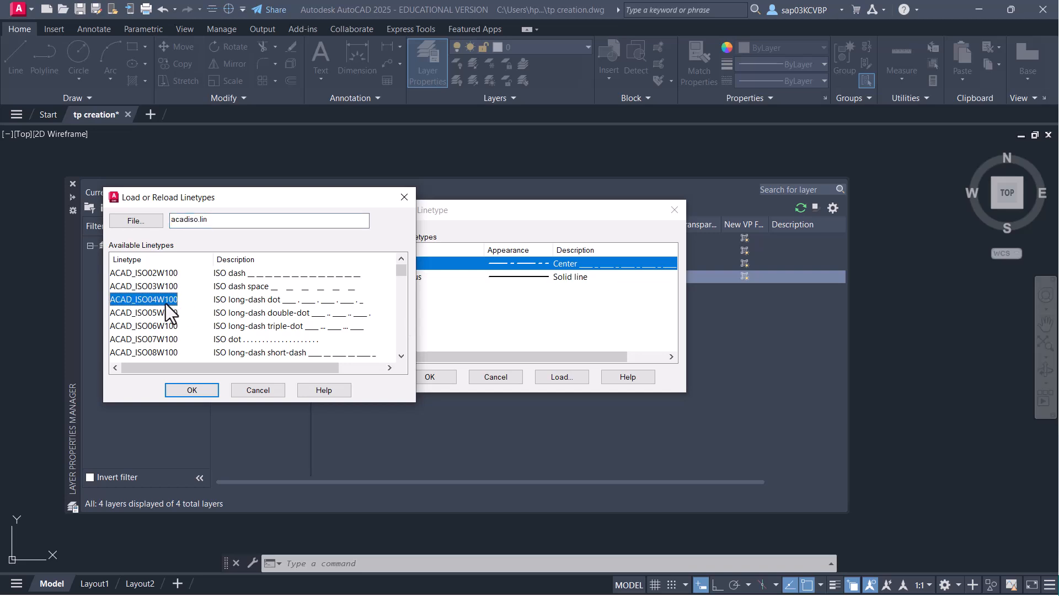
key(h)
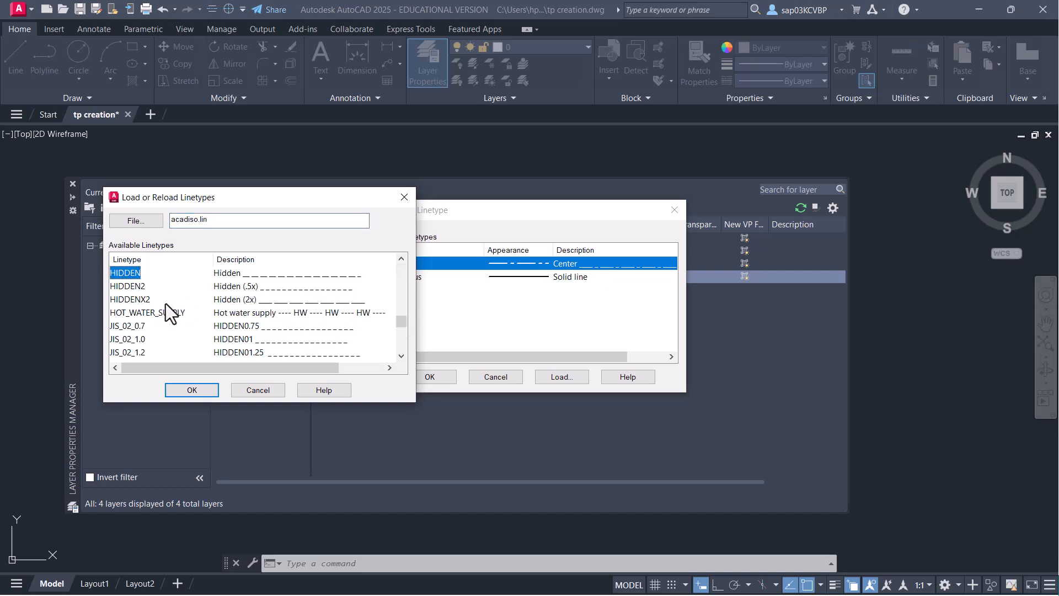
click(191, 389)
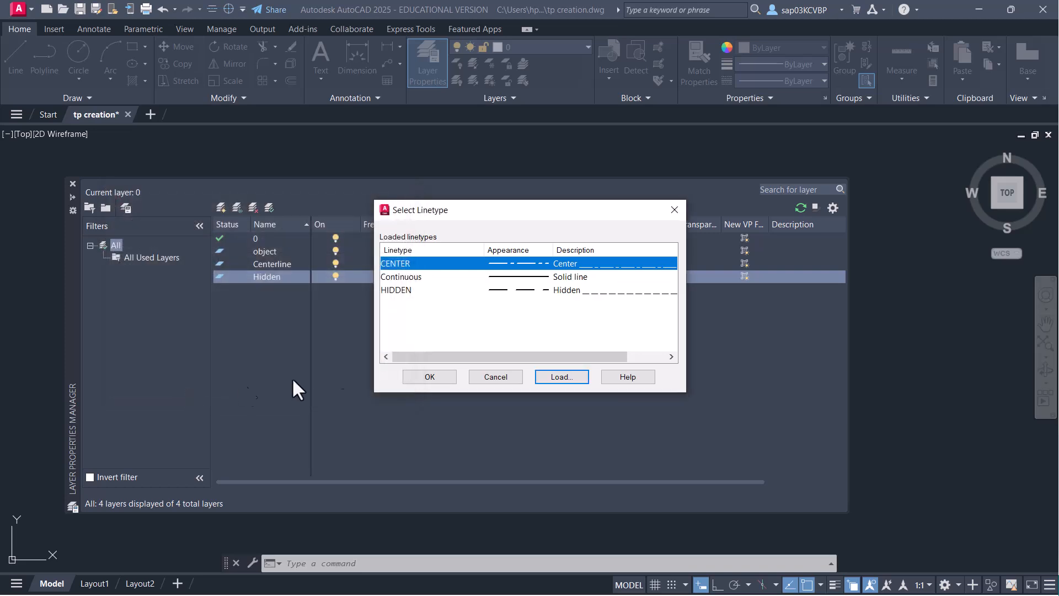
click(535, 290)
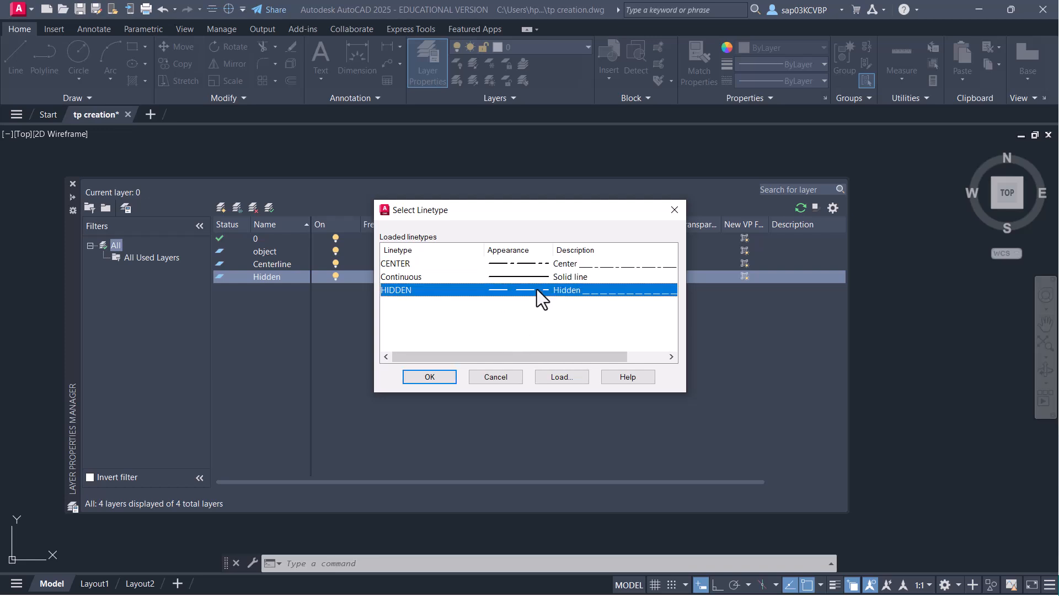
click(436, 378)
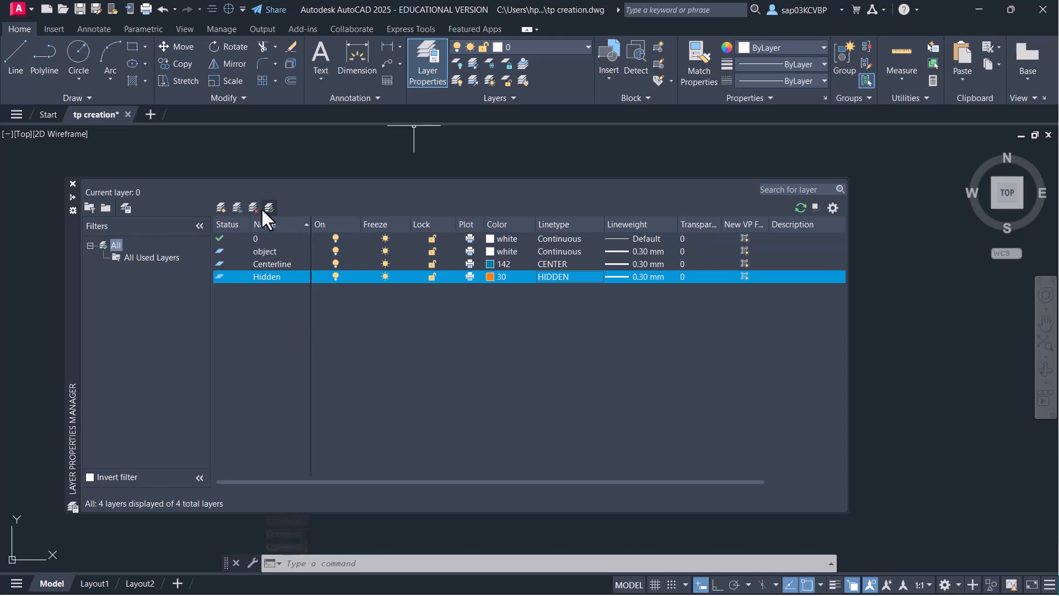
- Add a dim layer in green colour 80 with Continuous linetype and Default lineweight
click(221, 208)
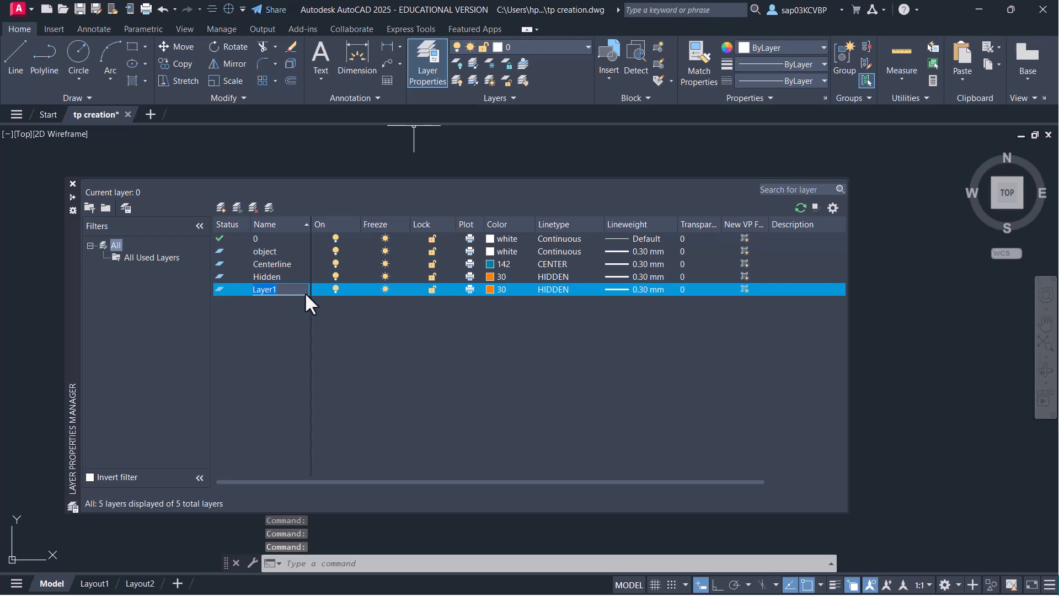
text(dim)
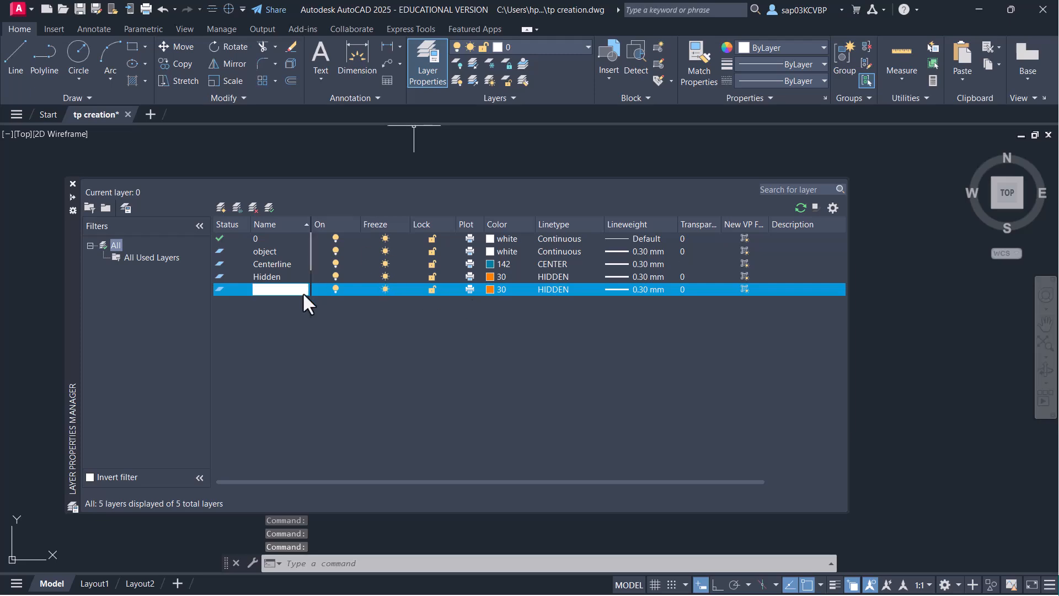
click(489, 290)
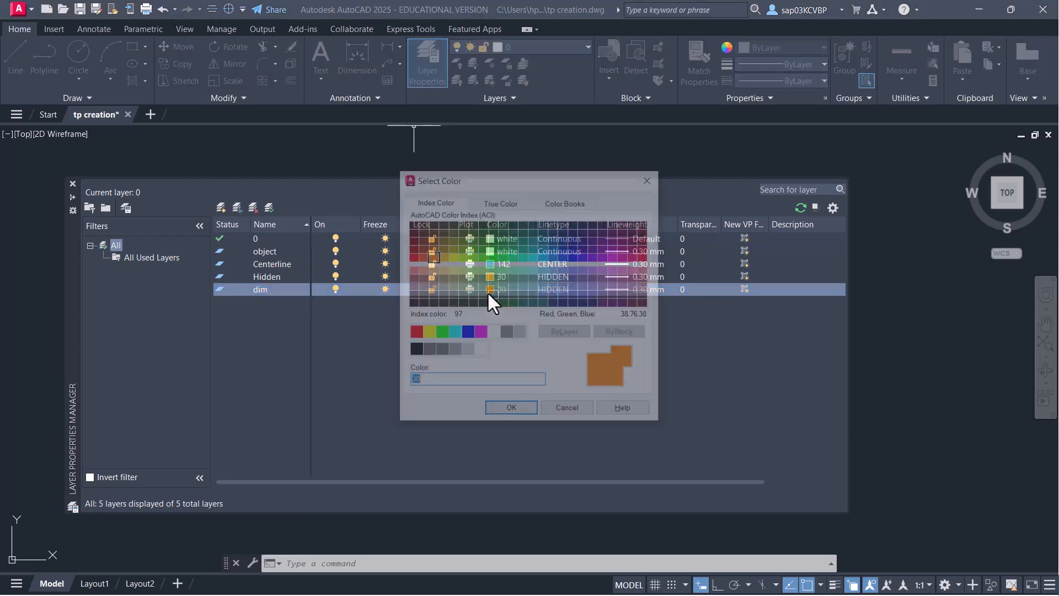
click(484, 258)
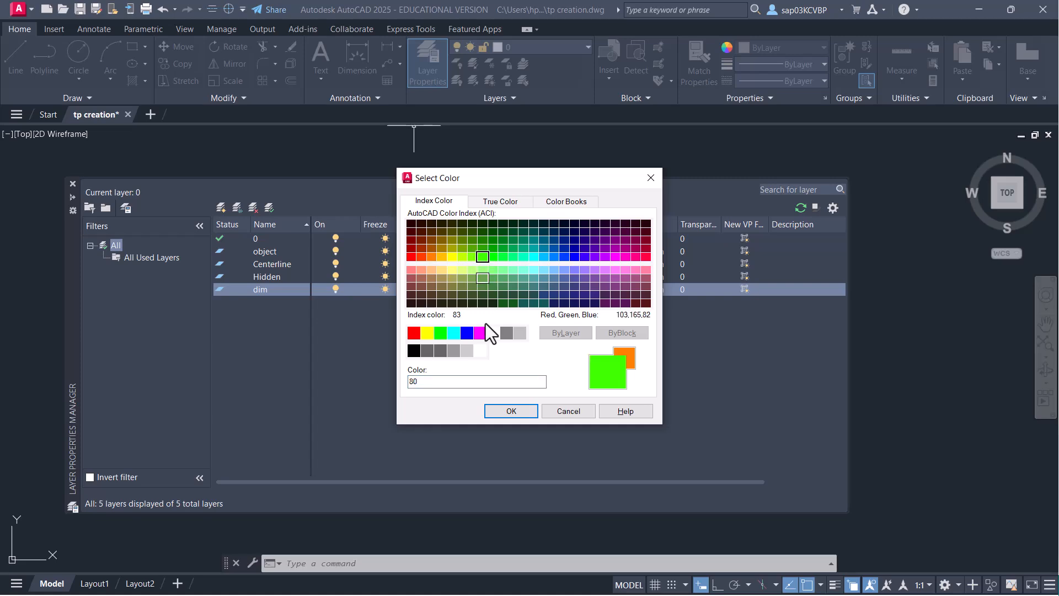
click(511, 411)
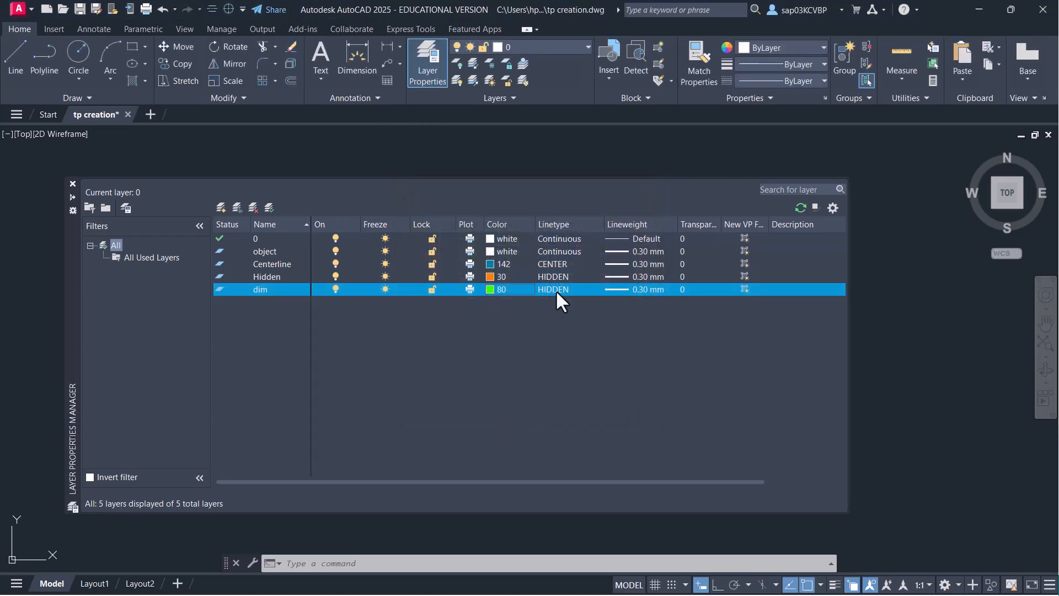
click(555, 289)
click(403, 276)
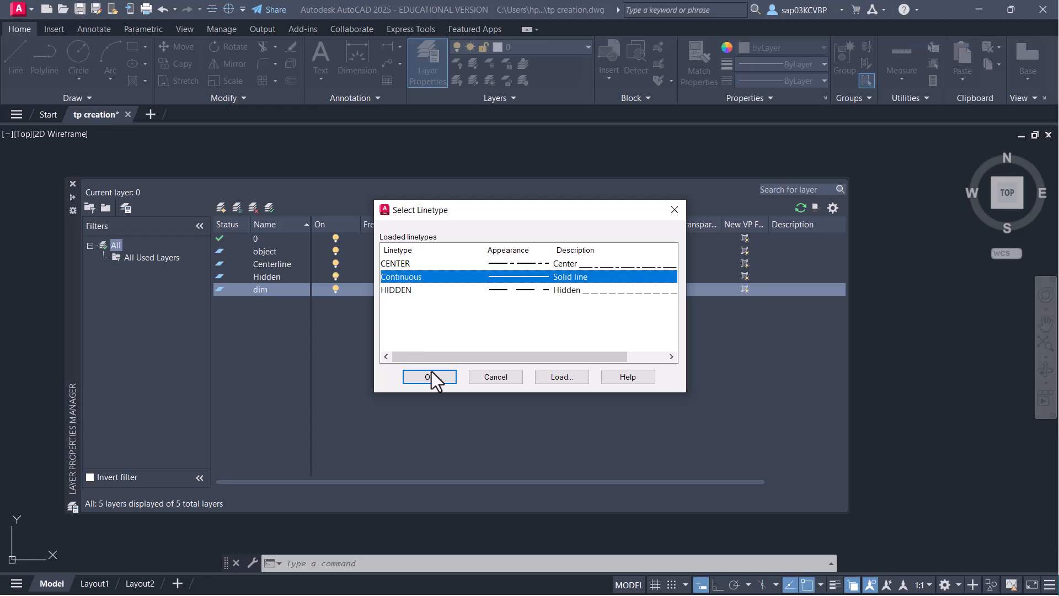
click(433, 379)
click(638, 290)
scroll(534, 225, up, 3)
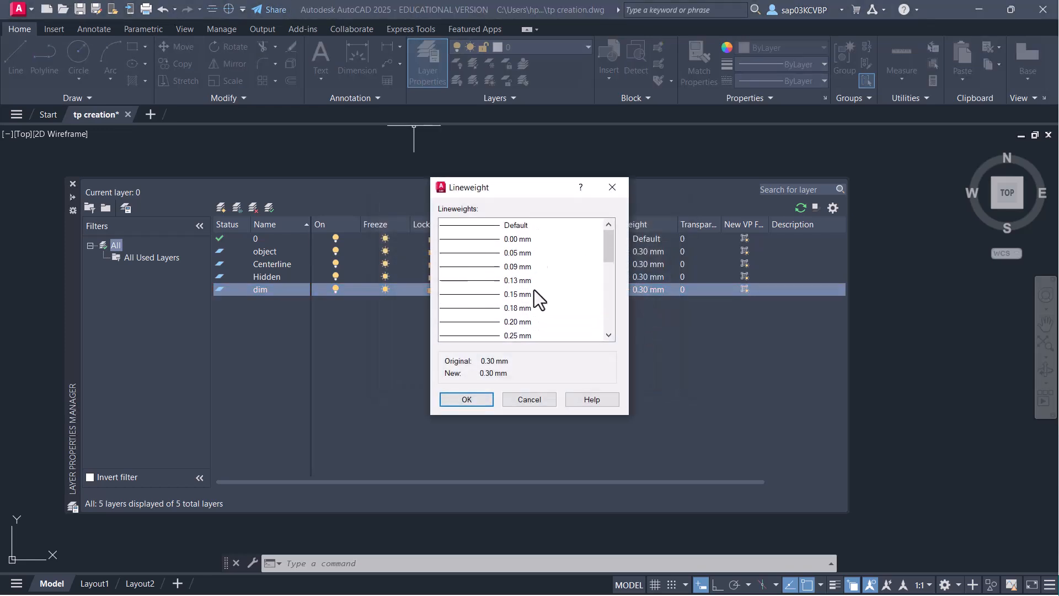
click(526, 225)
click(478, 400)
- Set the Hidden and Centerline layer lineweights to Default
click(621, 277)
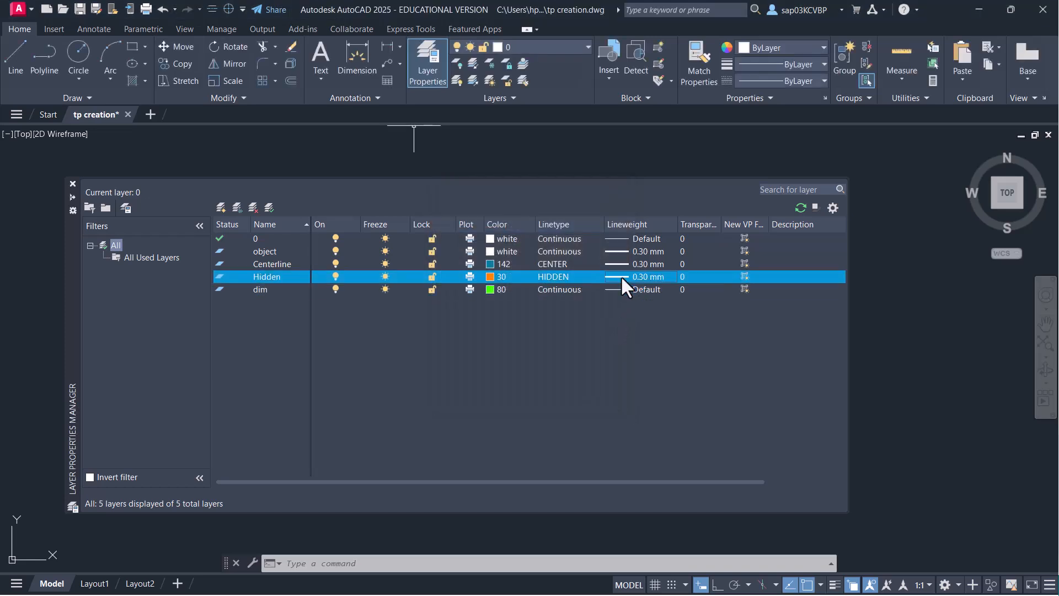
scroll(522, 235, up, 3)
click(522, 226)
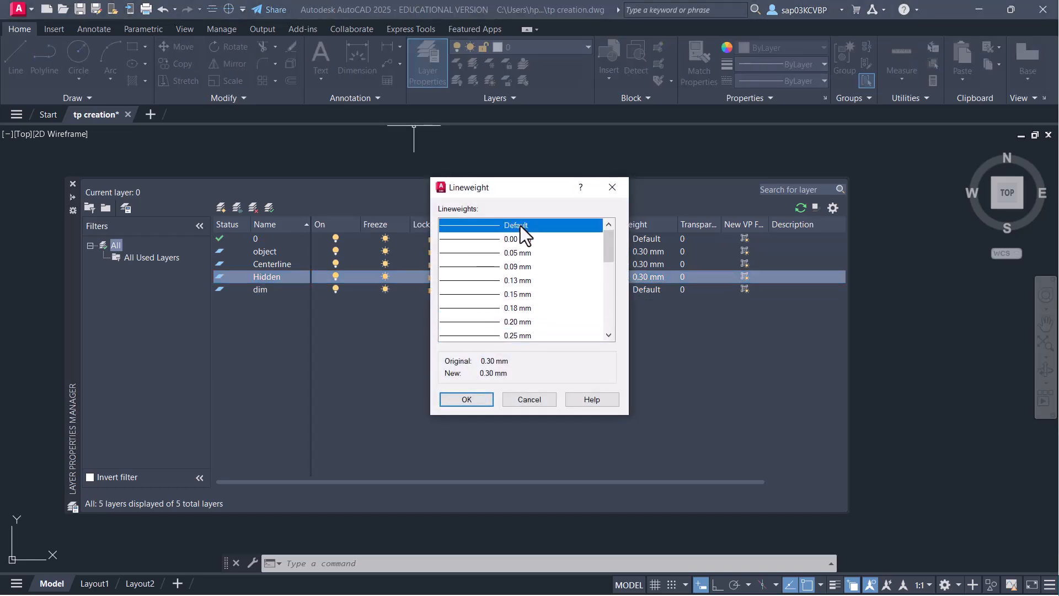
click(473, 400)
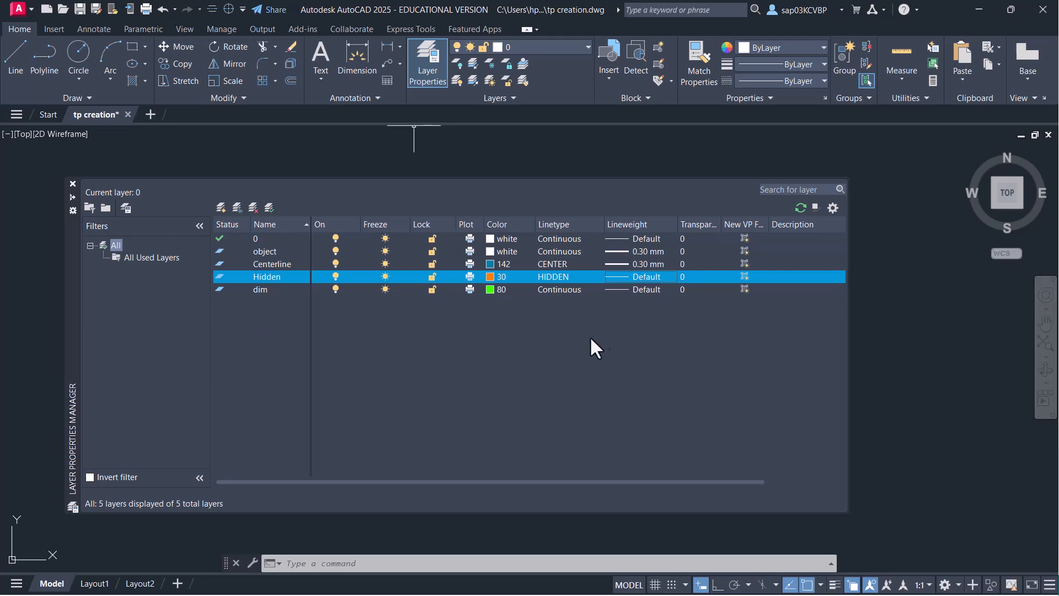
click(638, 264)
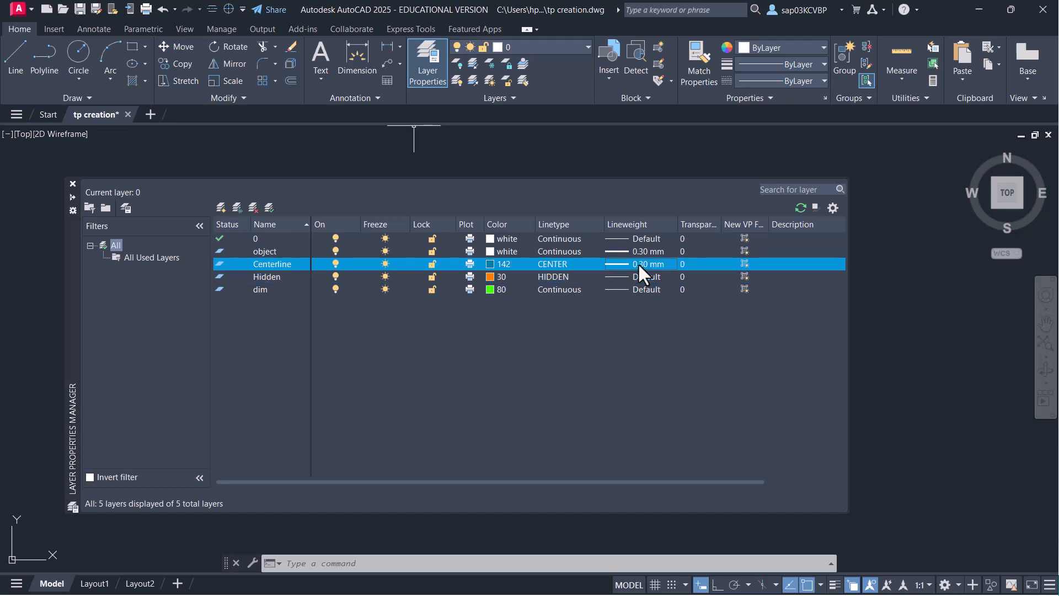
click(527, 230)
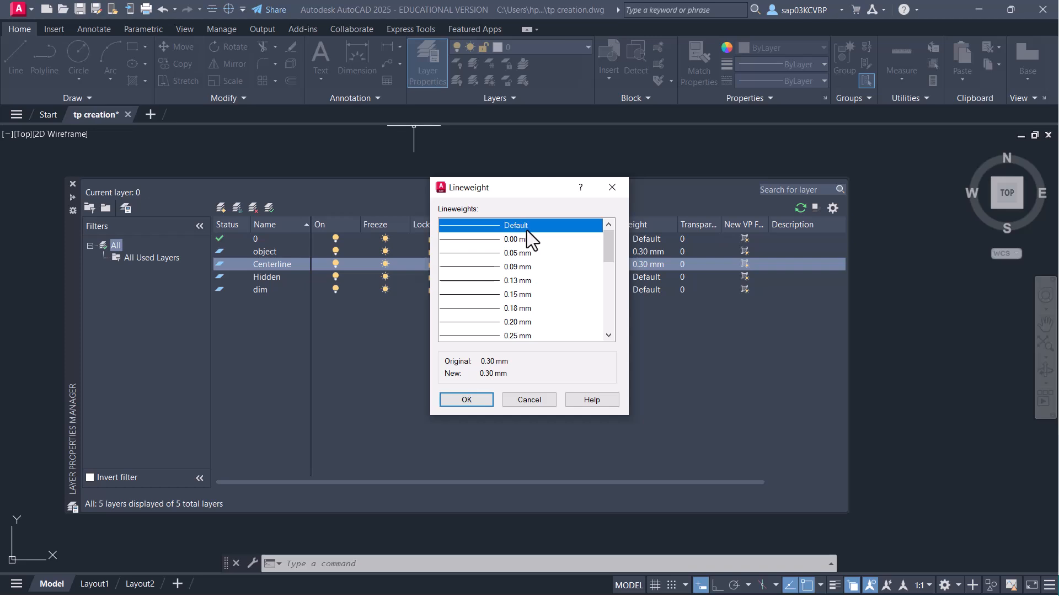
click(466, 399)
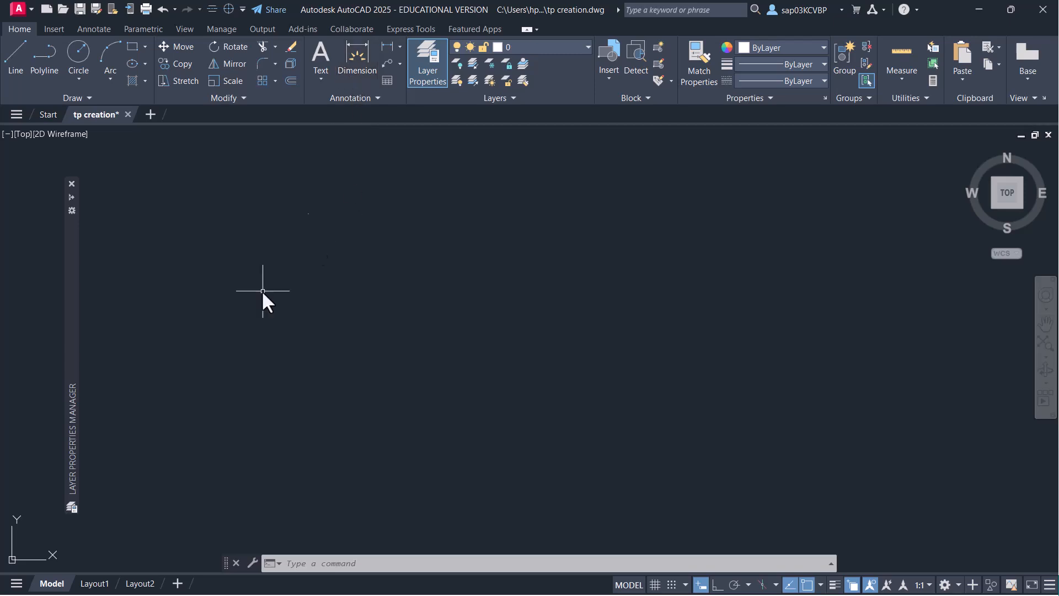
- Add a hatch layer based on dim in magenta colour 220 and close the palette
mouse_move(71, 296)
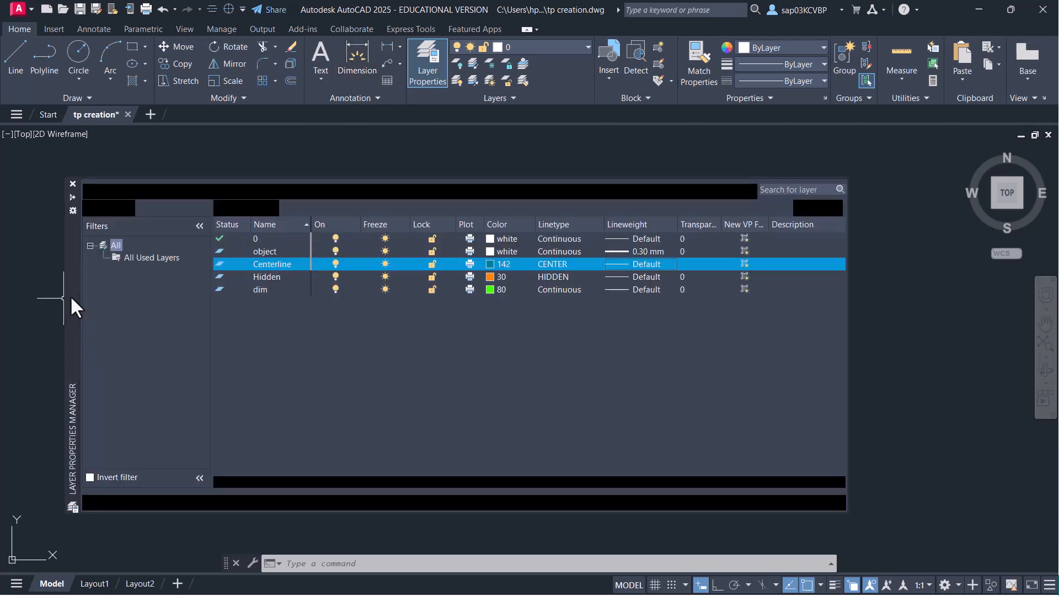
click(261, 290)
click(221, 207)
text(hatch)
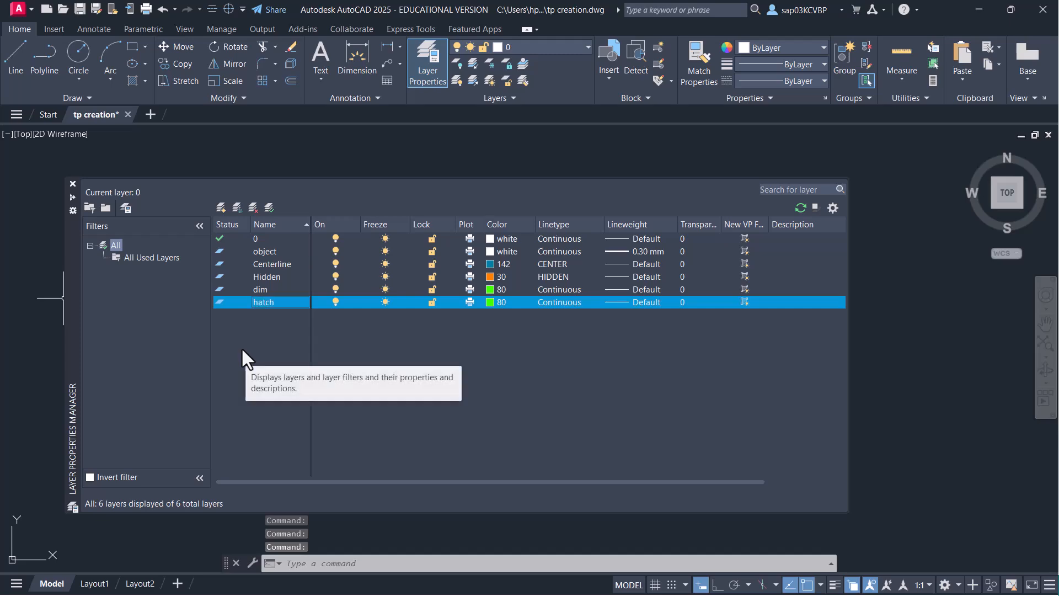
click(491, 301)
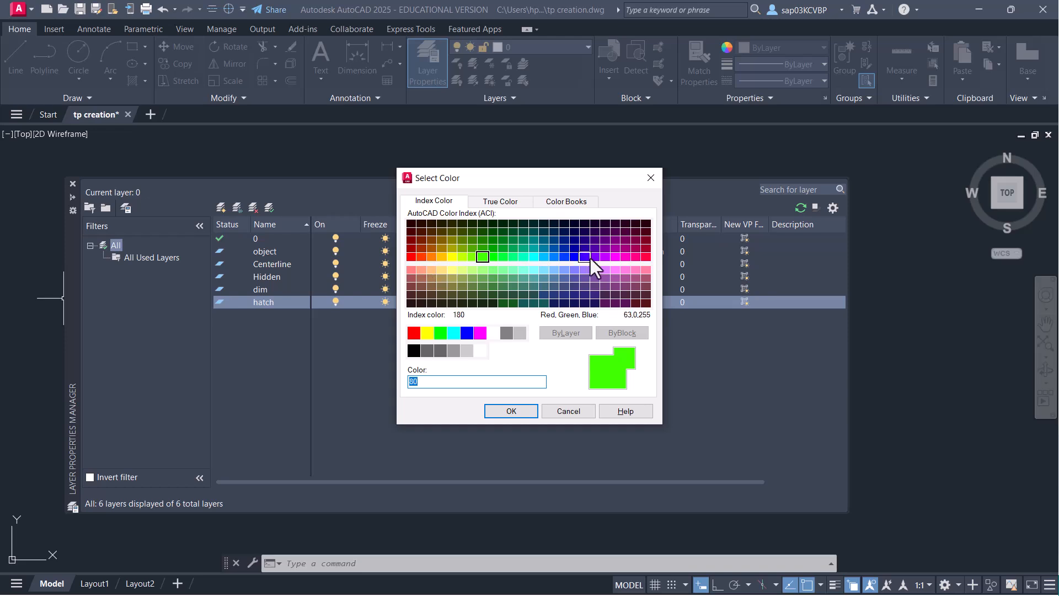
click(625, 258)
click(510, 411)
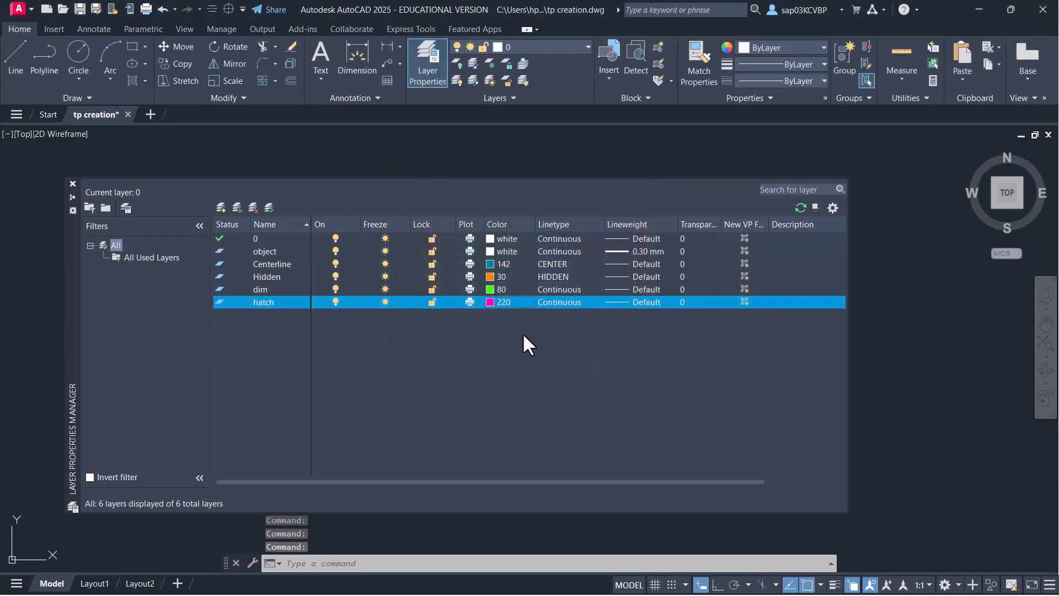
click(73, 184)
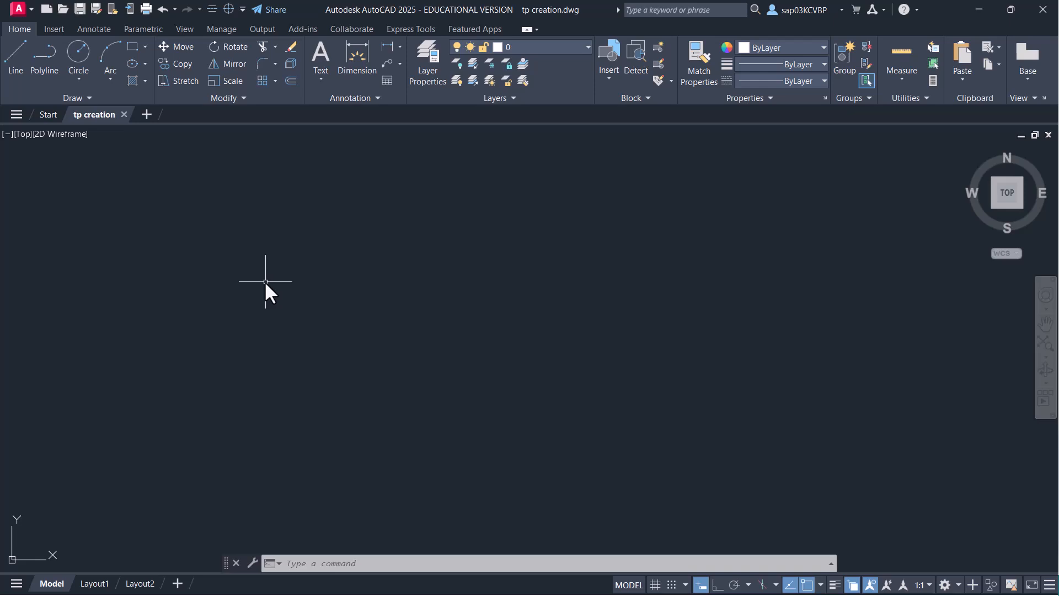
- Create annotative Times New Roman text style 3.5 with paper text height 3.5
text(St)
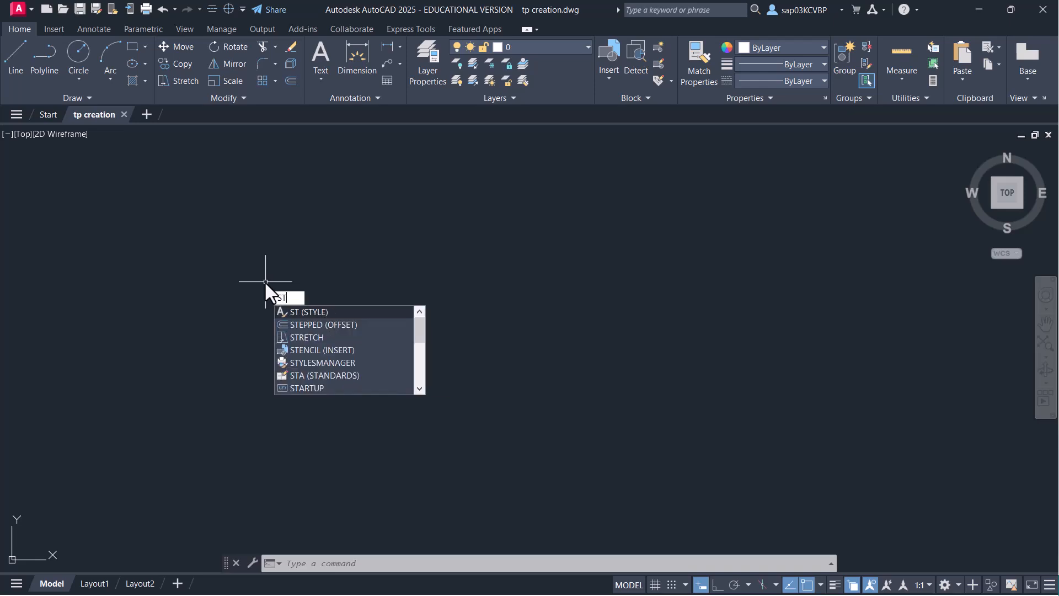
key(Return)
key(alt+n)
text(3)
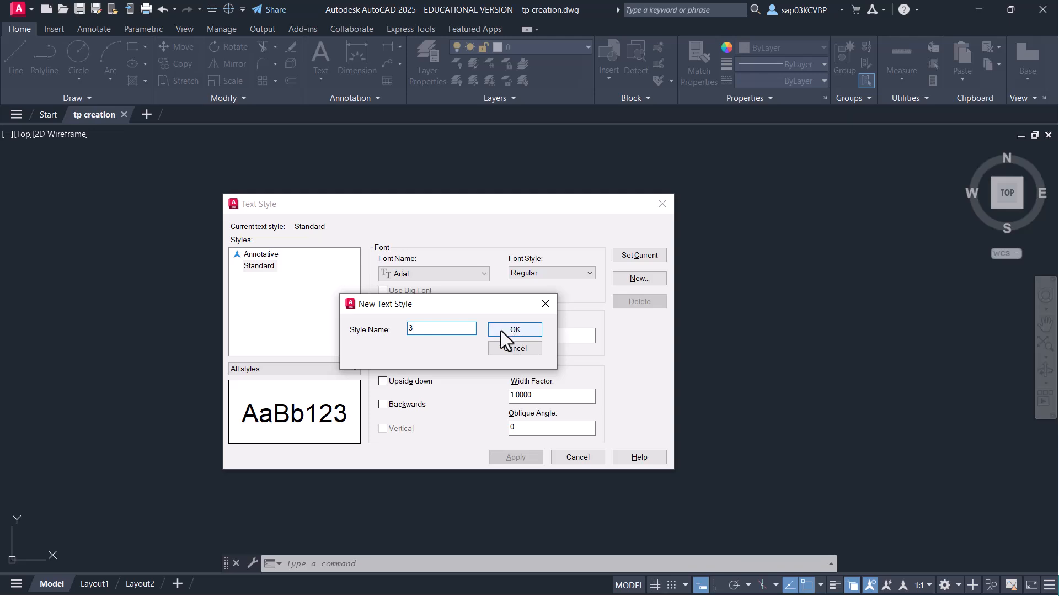
text(.5)
click(535, 330)
click(474, 274)
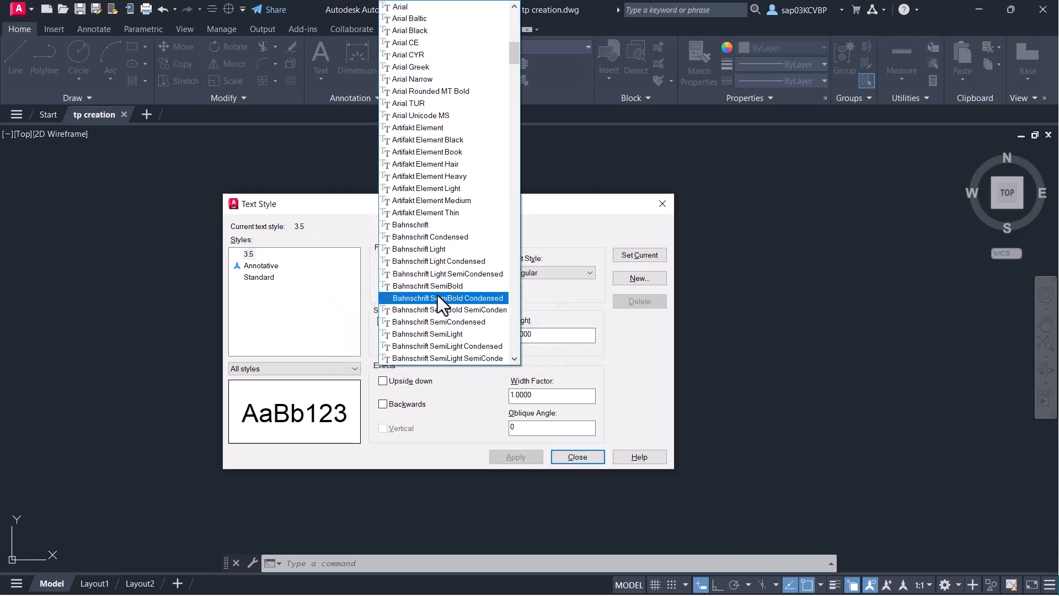
scroll(438, 209, down, 20)
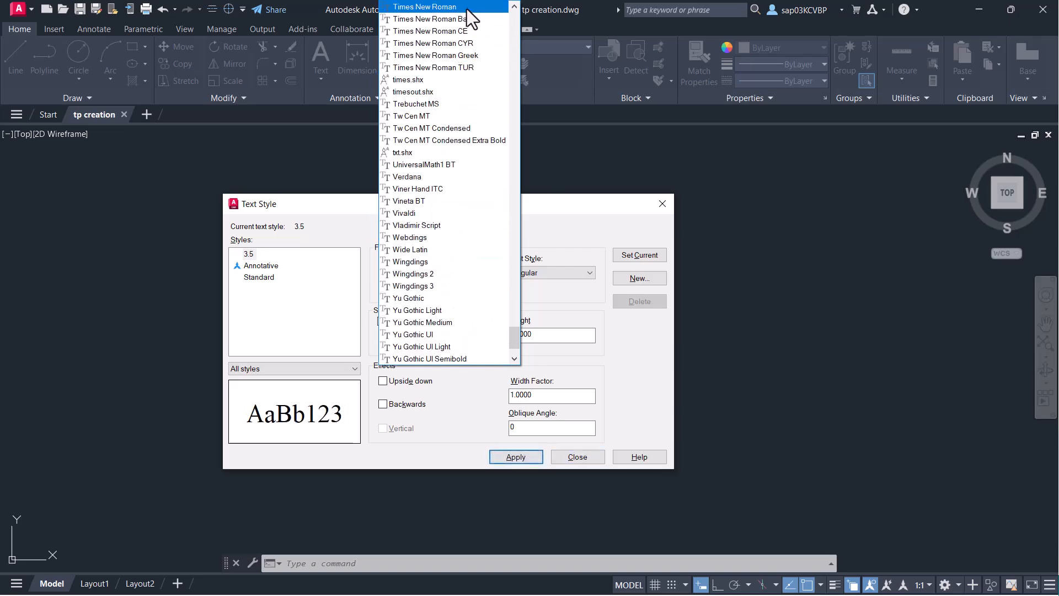
click(466, 7)
click(381, 321)
double_click(530, 334)
text(3.5)
click(519, 457)
- Add text style 5 with paper text height 5
click(638, 277)
text(5)
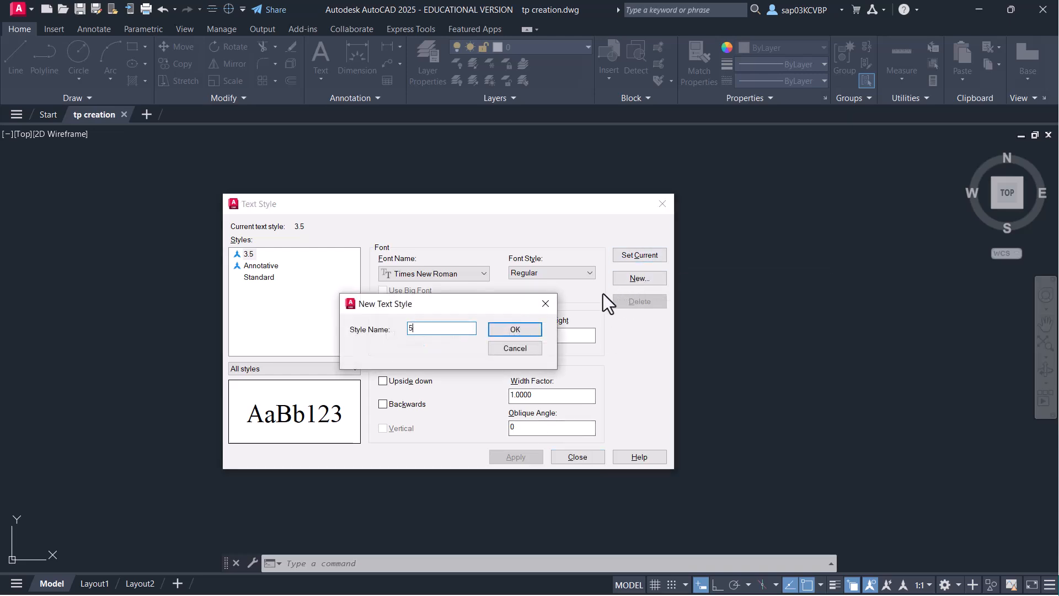
click(529, 330)
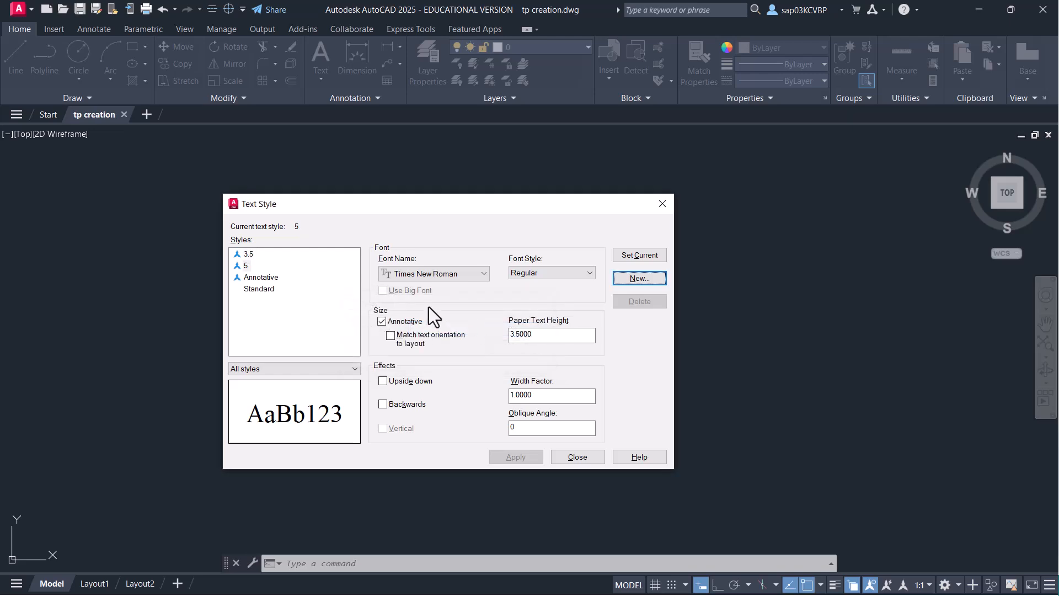
click(238, 267)
click(542, 337)
drag(541, 336, 425, 323)
text(5)
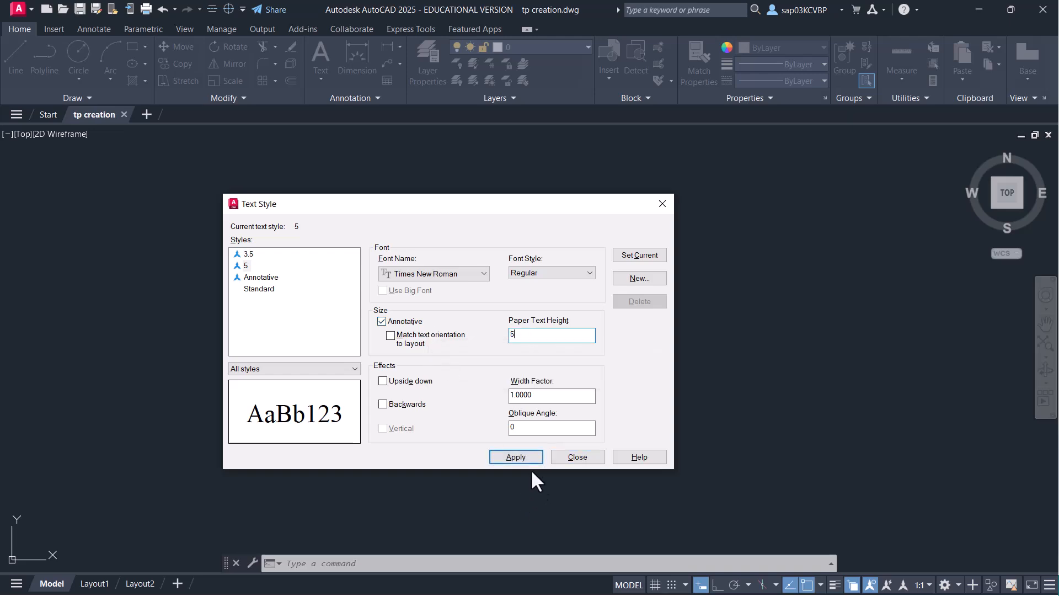
click(518, 459)
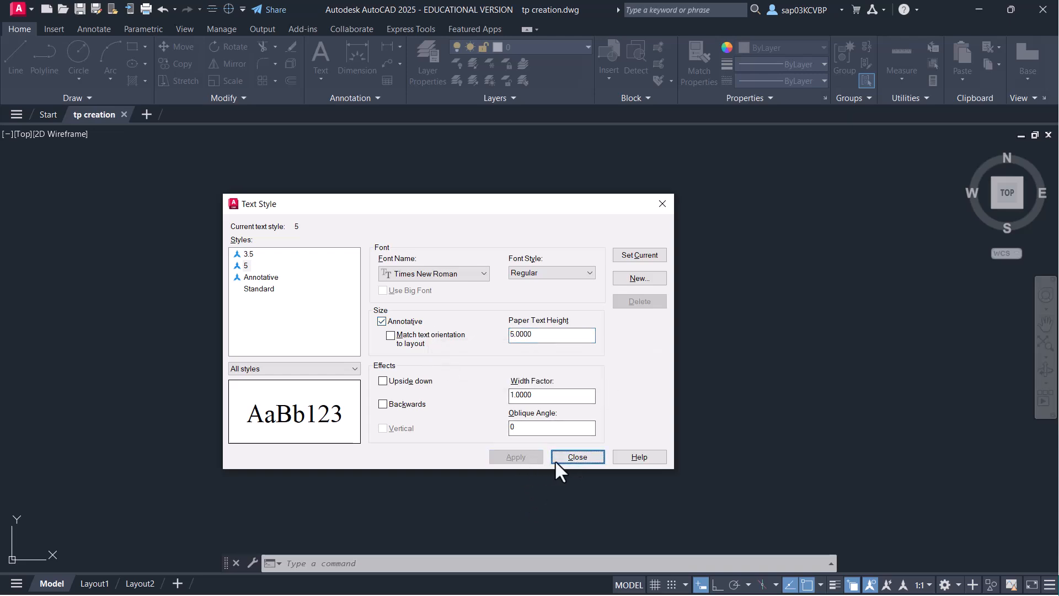
click(586, 460)
text(d)
key(Return)
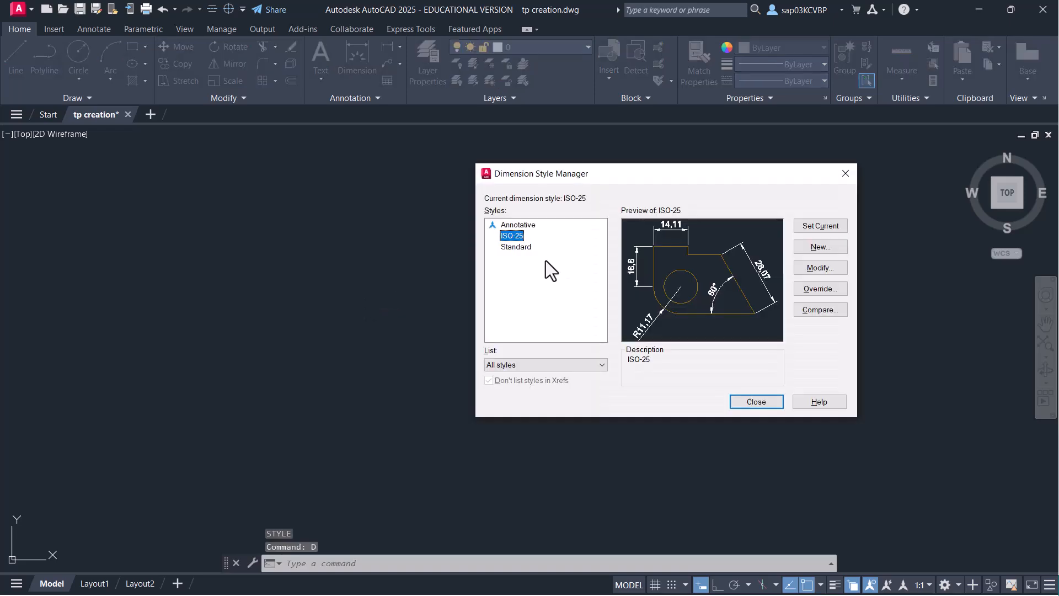
- Start an annotative 3mm dimension style from ISO-25 using text style 3.5
click(821, 246)
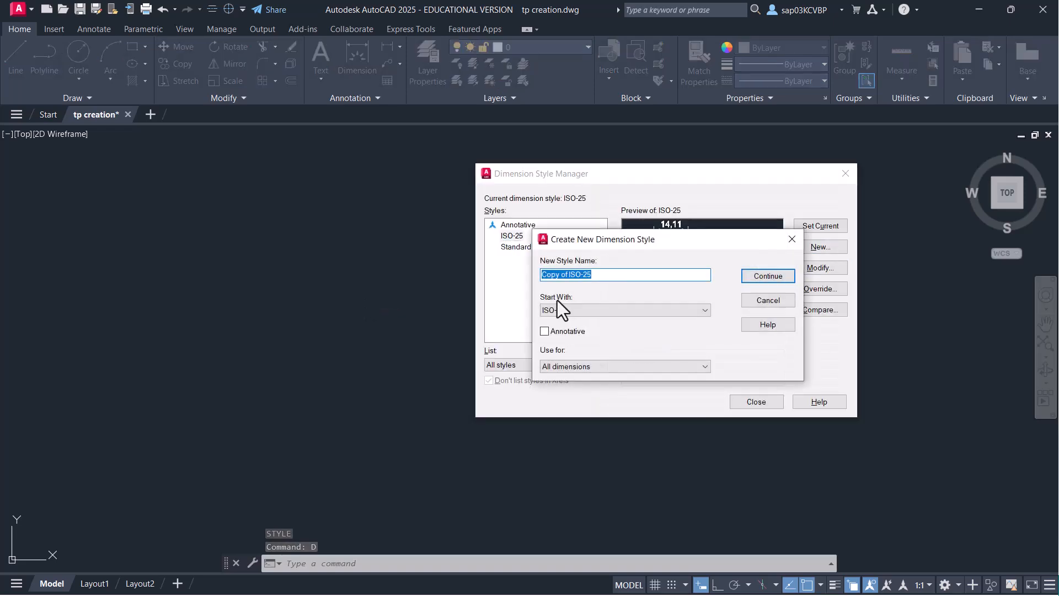
text(3mm)
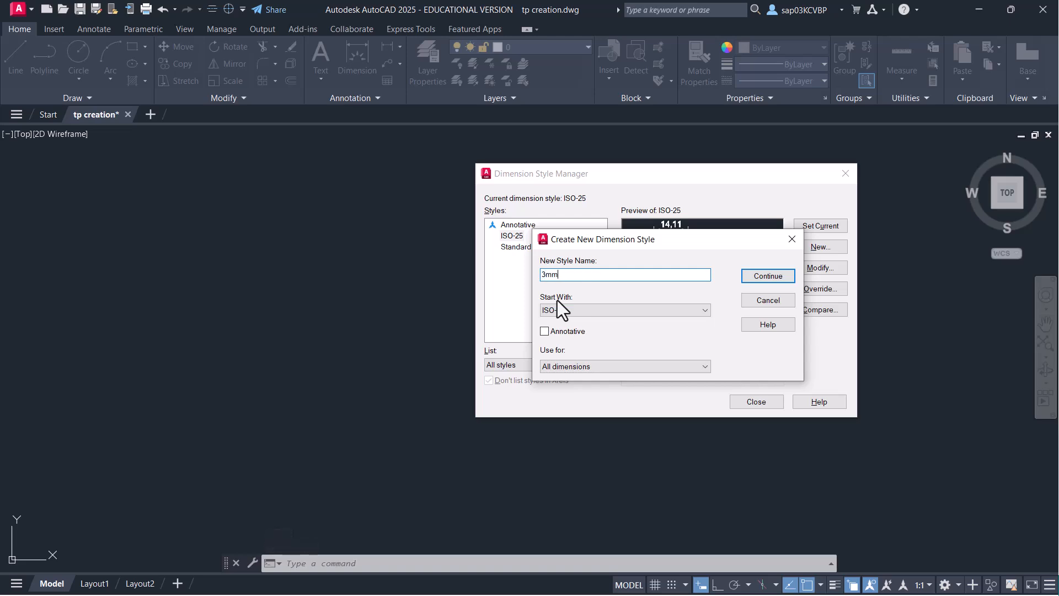
click(564, 332)
click(748, 276)
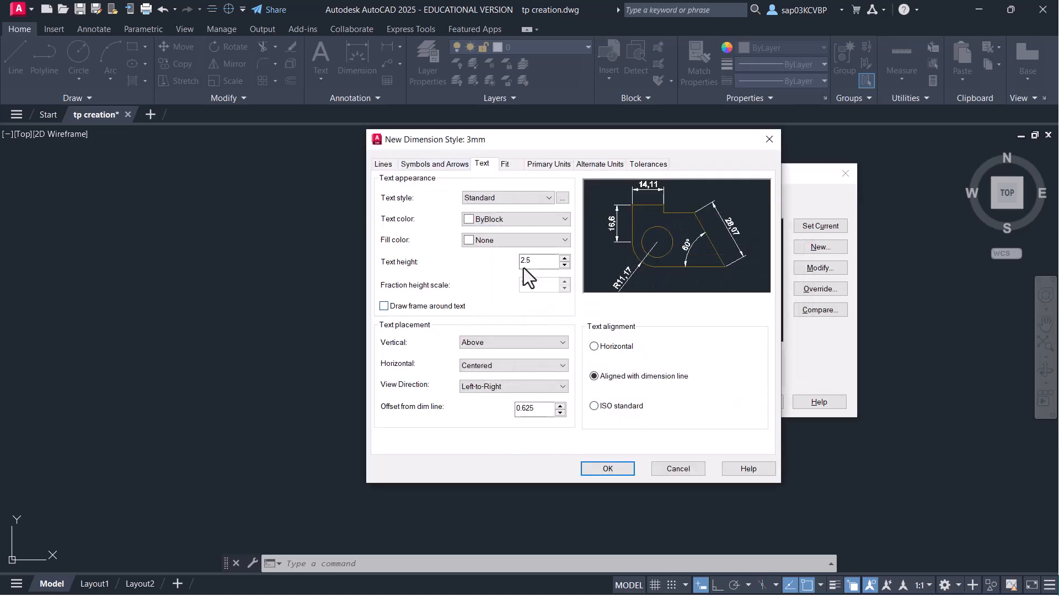
click(538, 198)
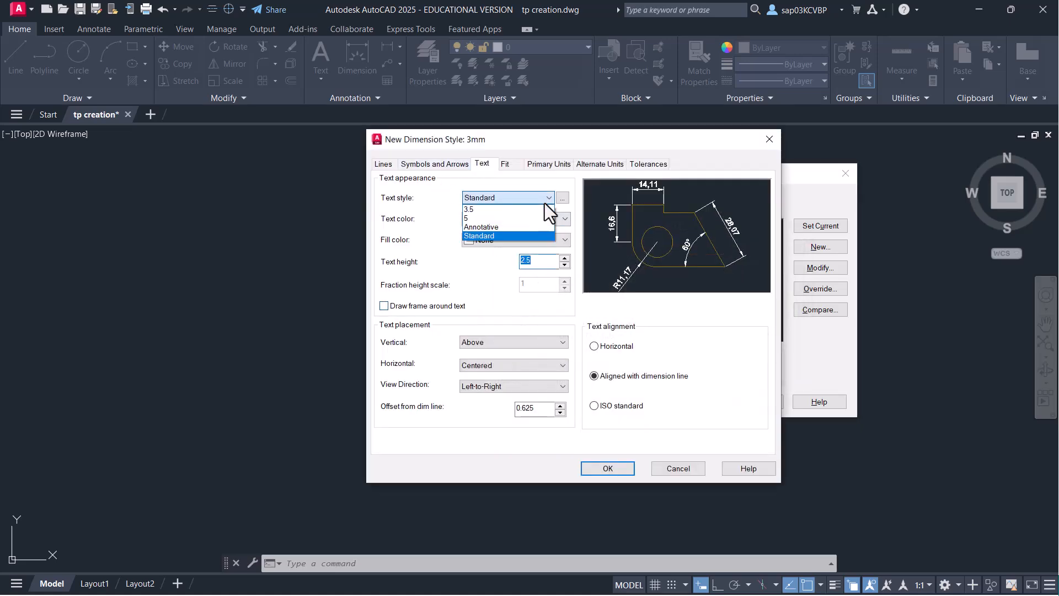
click(493, 213)
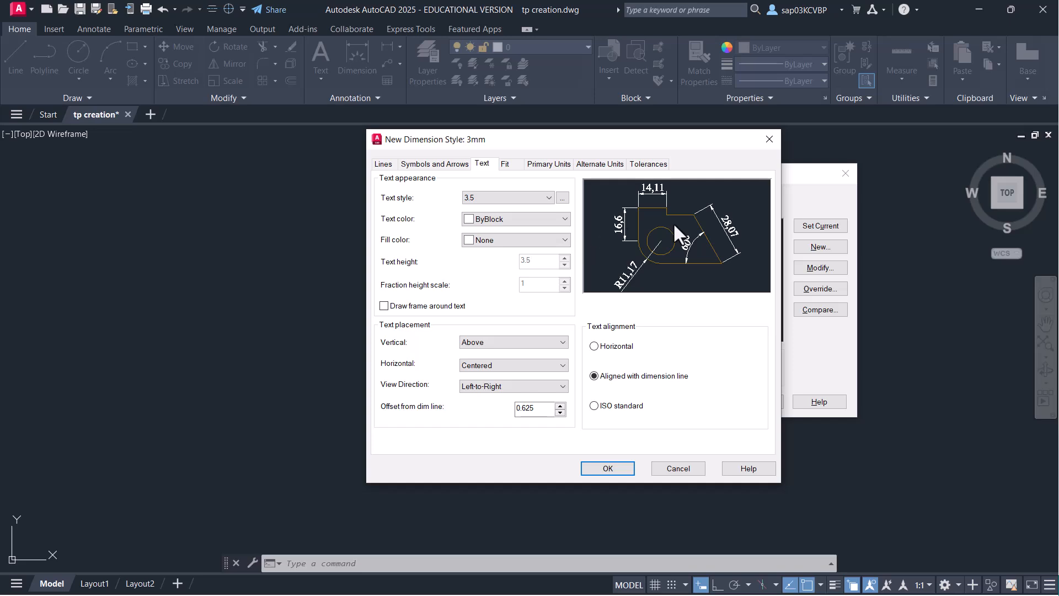
- Set the dimension text alignment to Horizontal
click(428, 164)
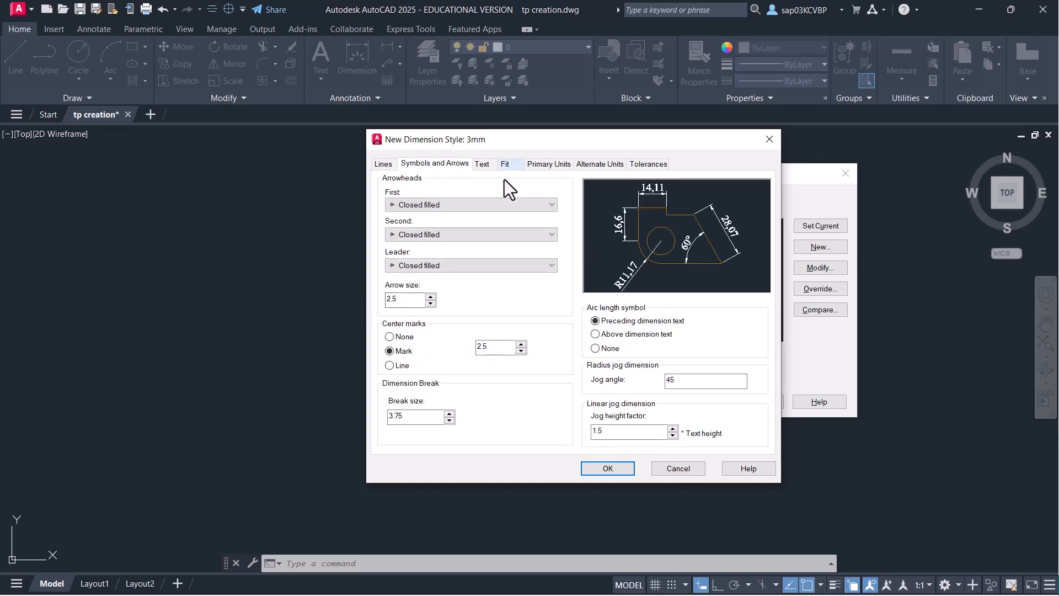
click(388, 165)
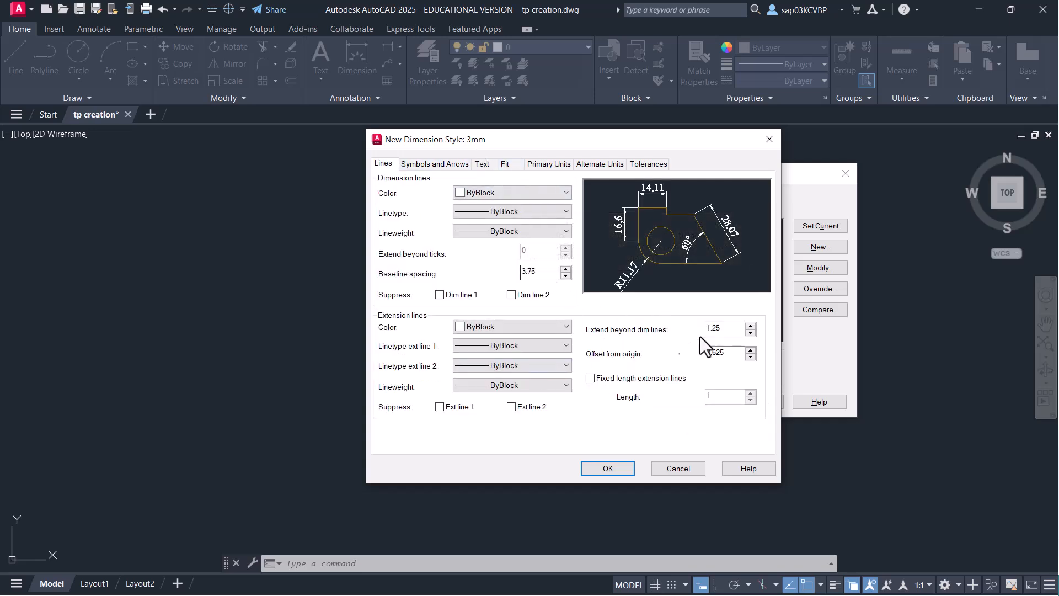
click(489, 165)
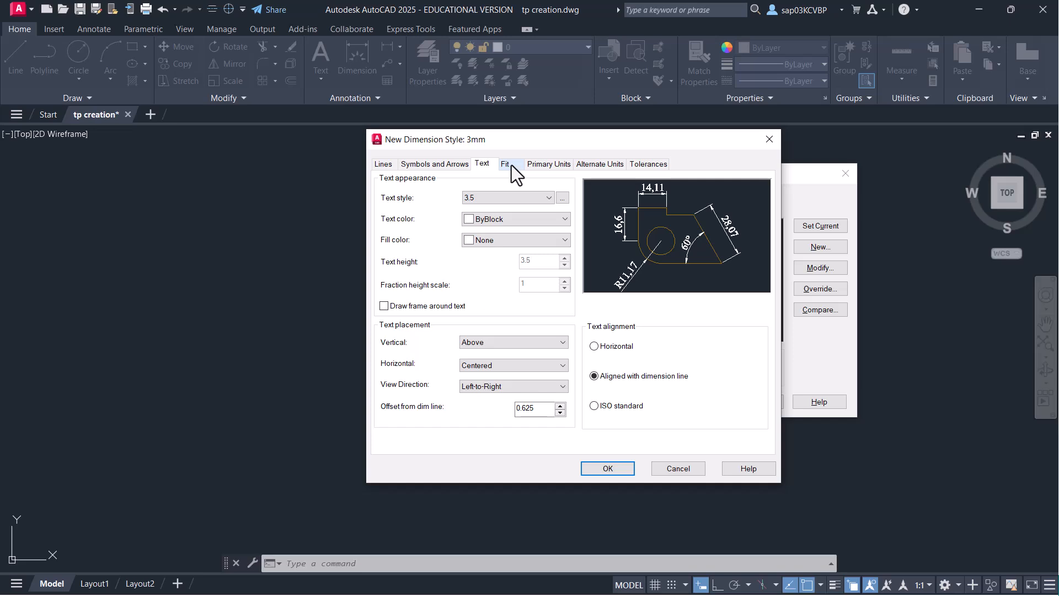
click(617, 406)
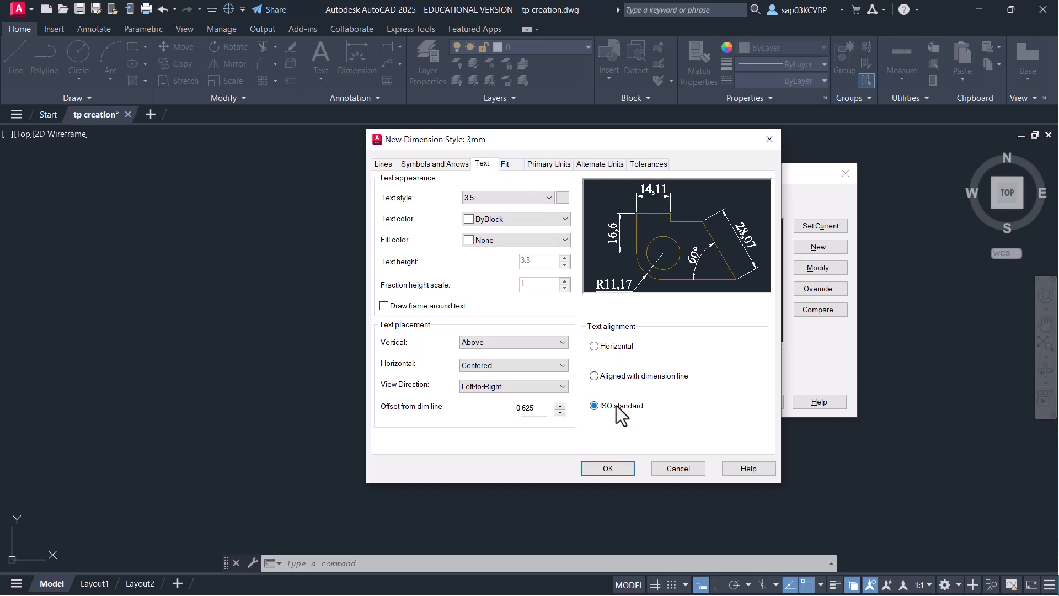
click(615, 346)
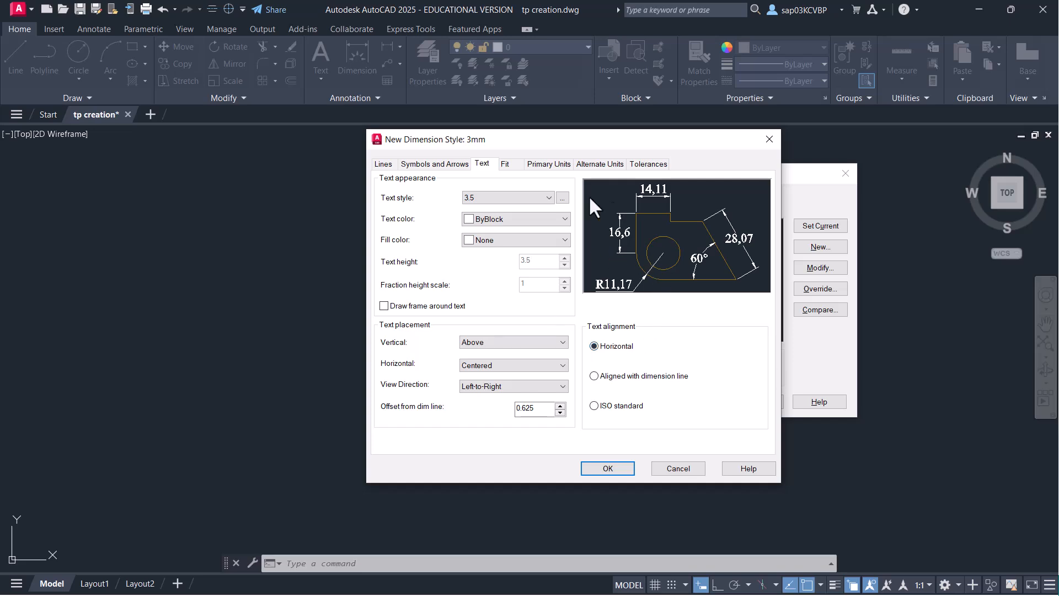
- Use a period decimal separator and precision 0 in Primary Units, then save the style
click(504, 164)
click(549, 165)
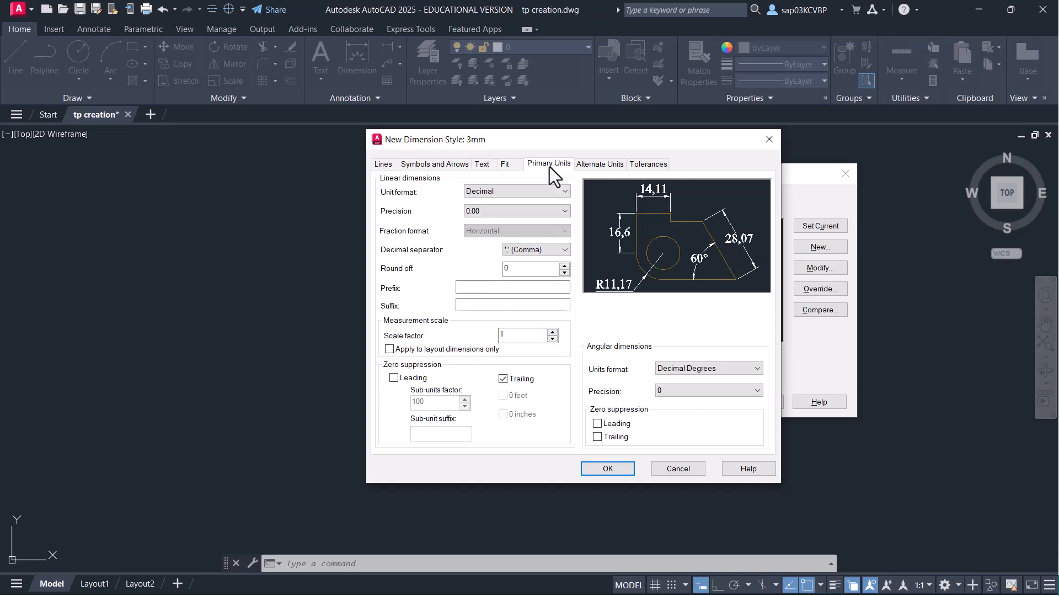
click(527, 251)
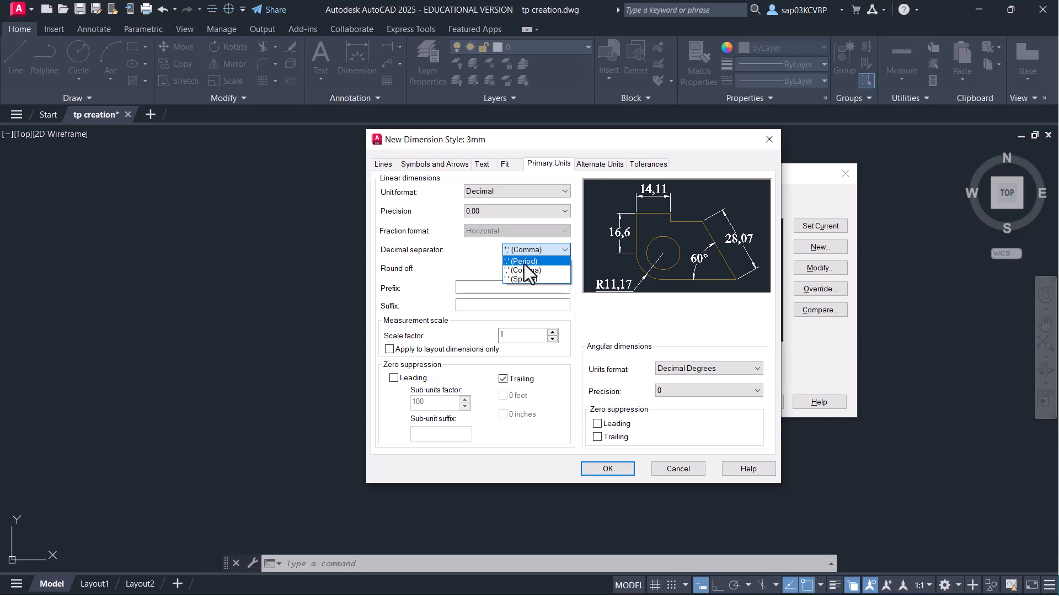
click(524, 262)
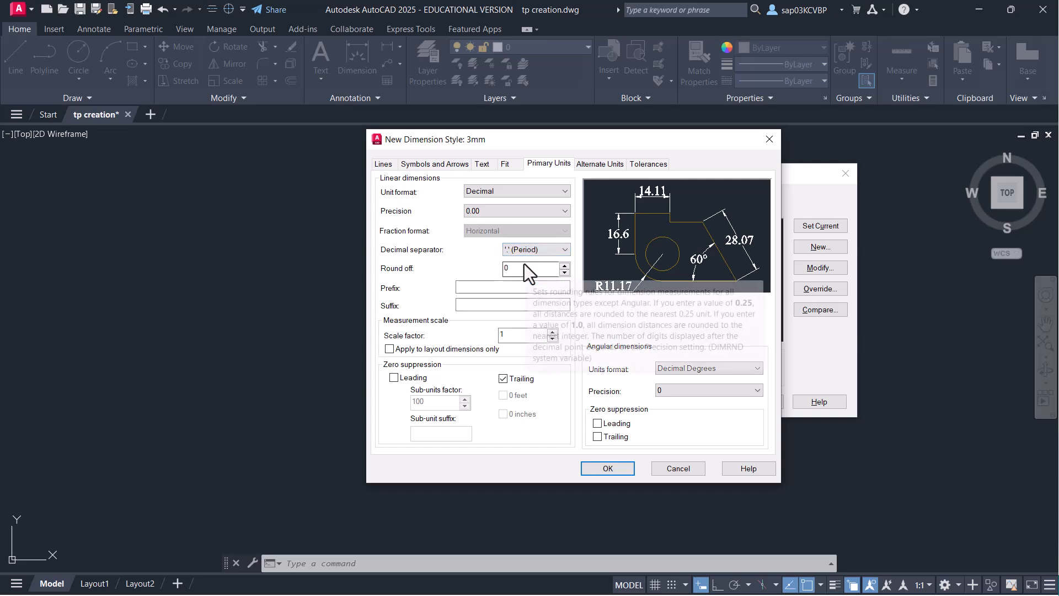
click(508, 215)
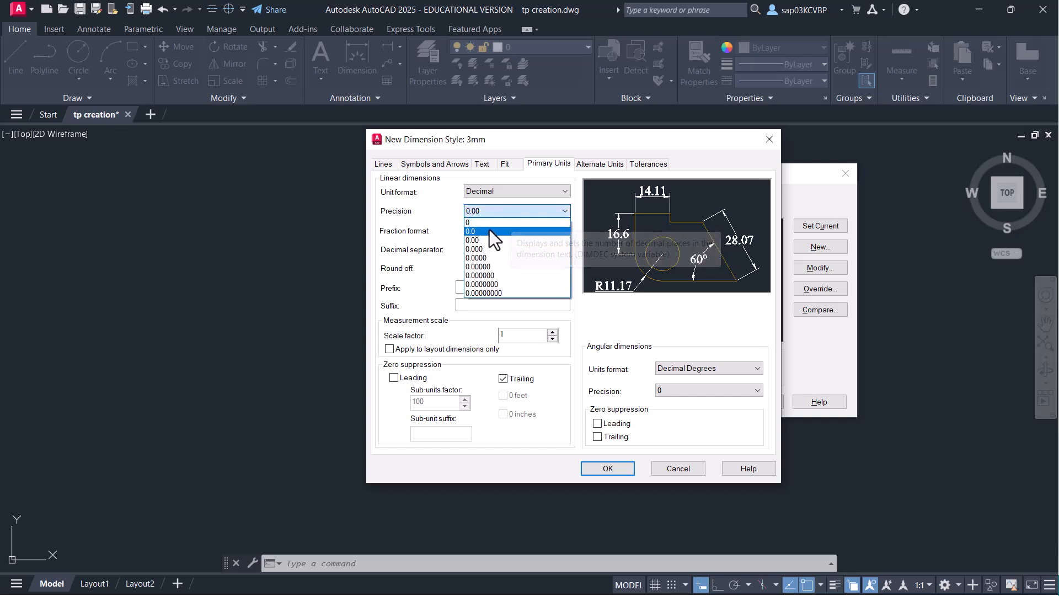
click(492, 224)
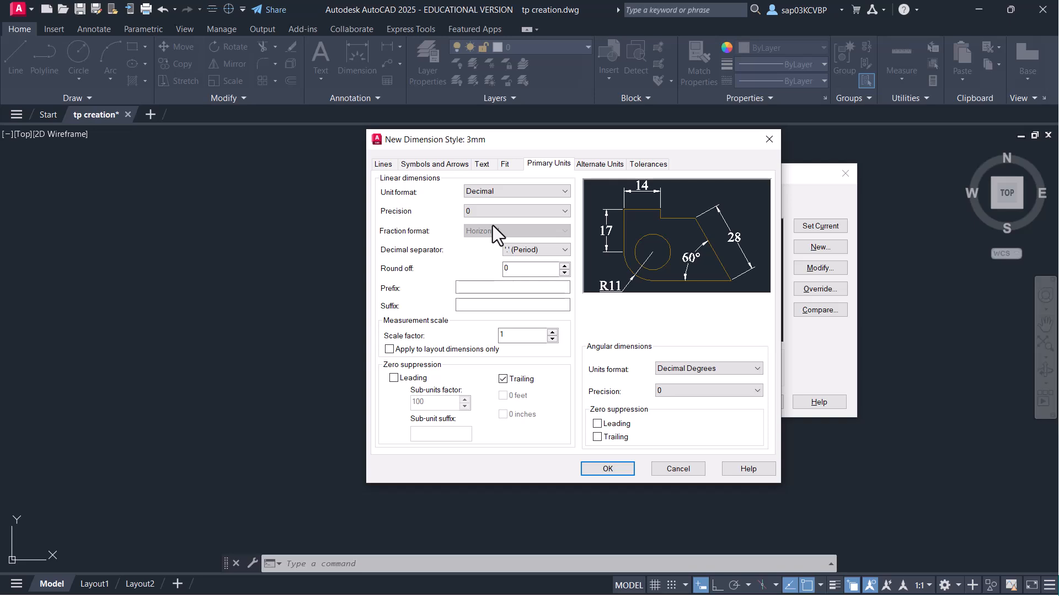
click(608, 469)
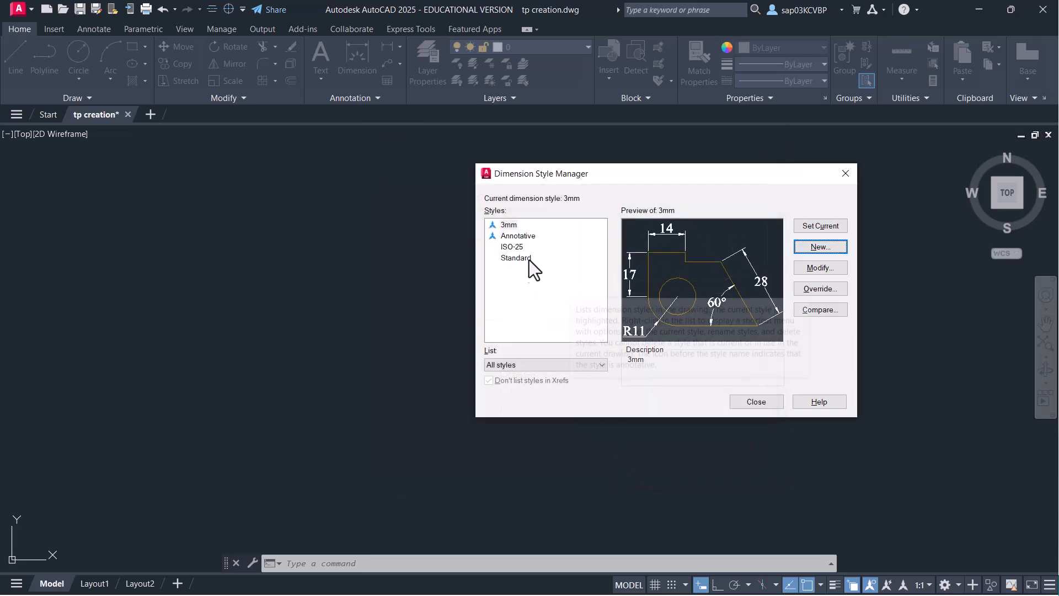
- Create a 5mm dimension style from 3mm using text style 5
click(508, 225)
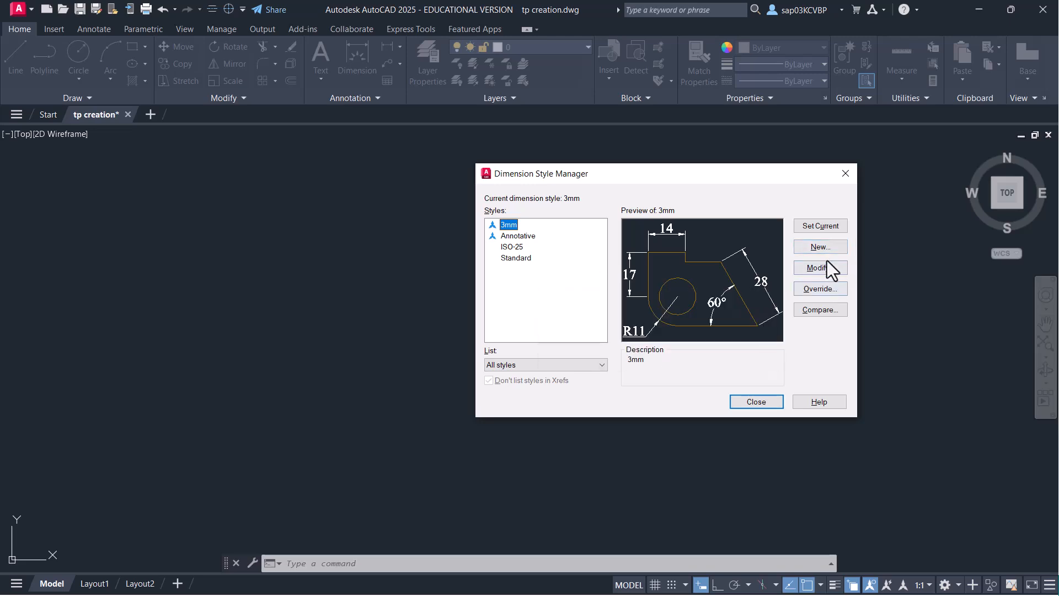
click(827, 246)
text(5mm)
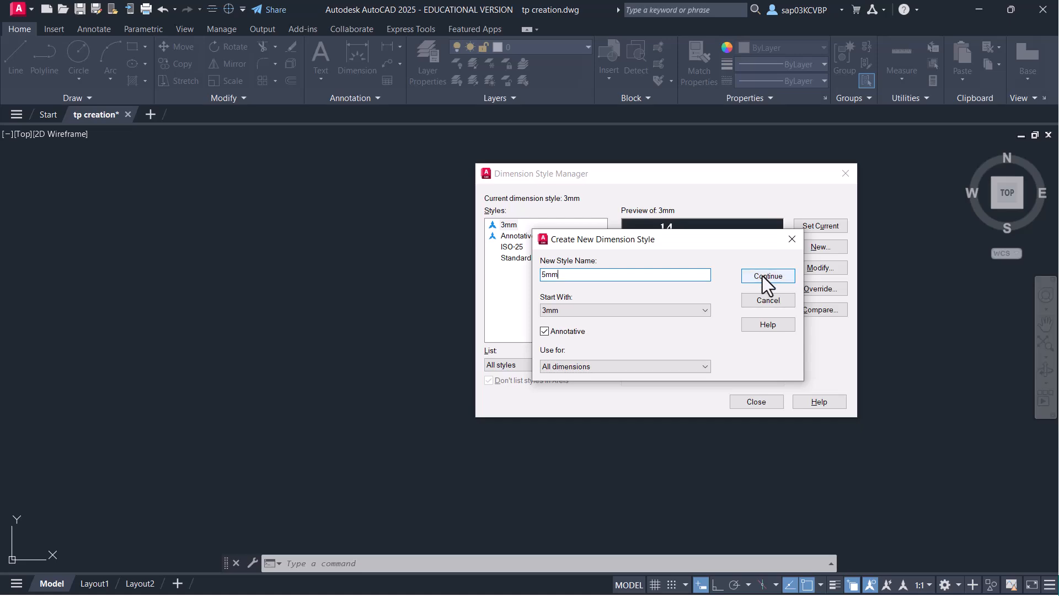
click(765, 277)
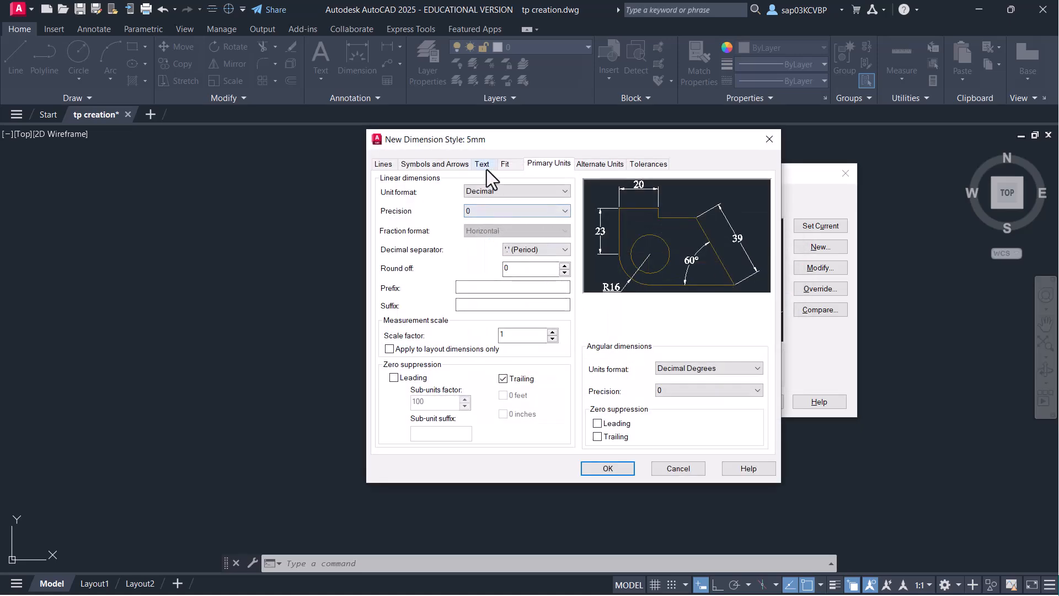
click(485, 166)
click(550, 198)
click(499, 219)
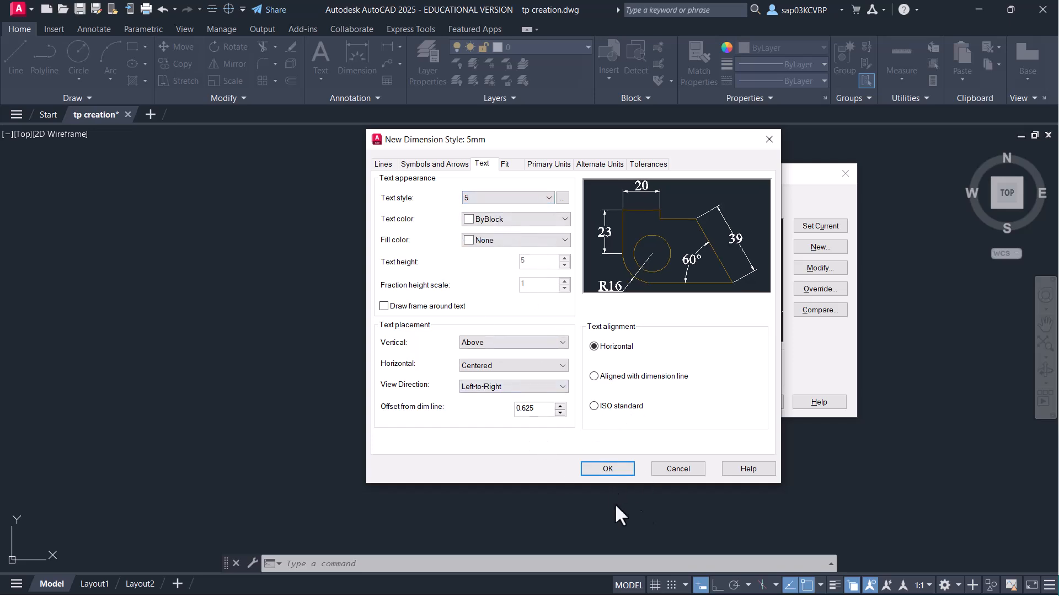
click(620, 469)
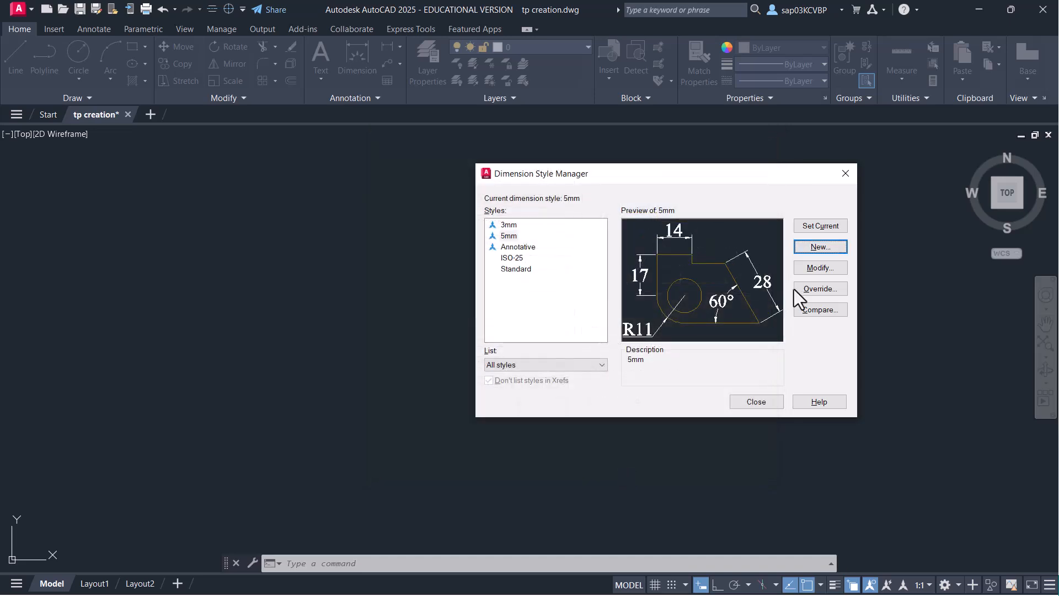
- Review the 3mm style's line settings without changing anything
click(511, 225)
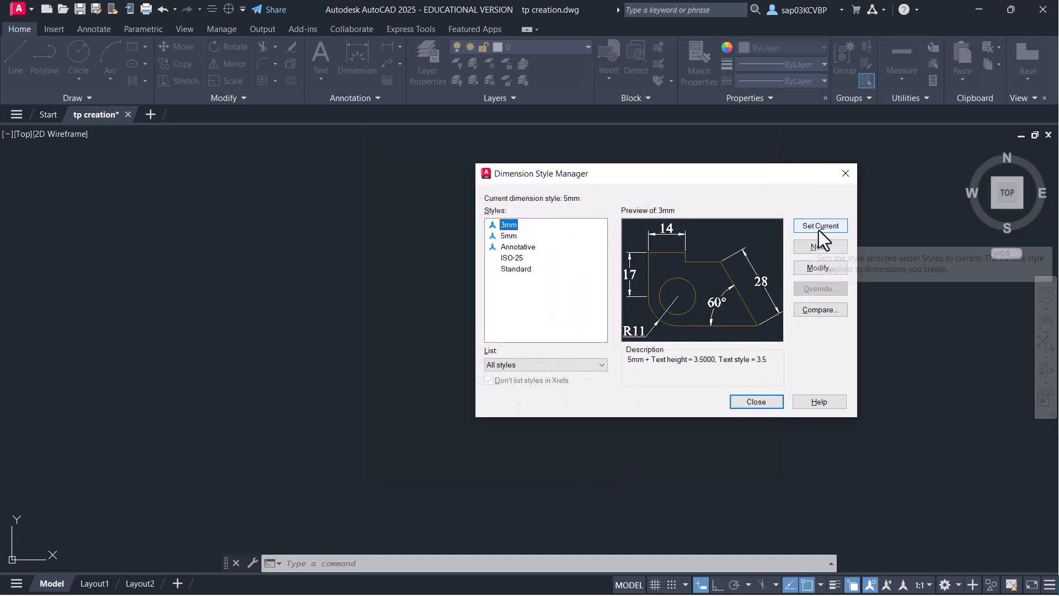
click(820, 268)
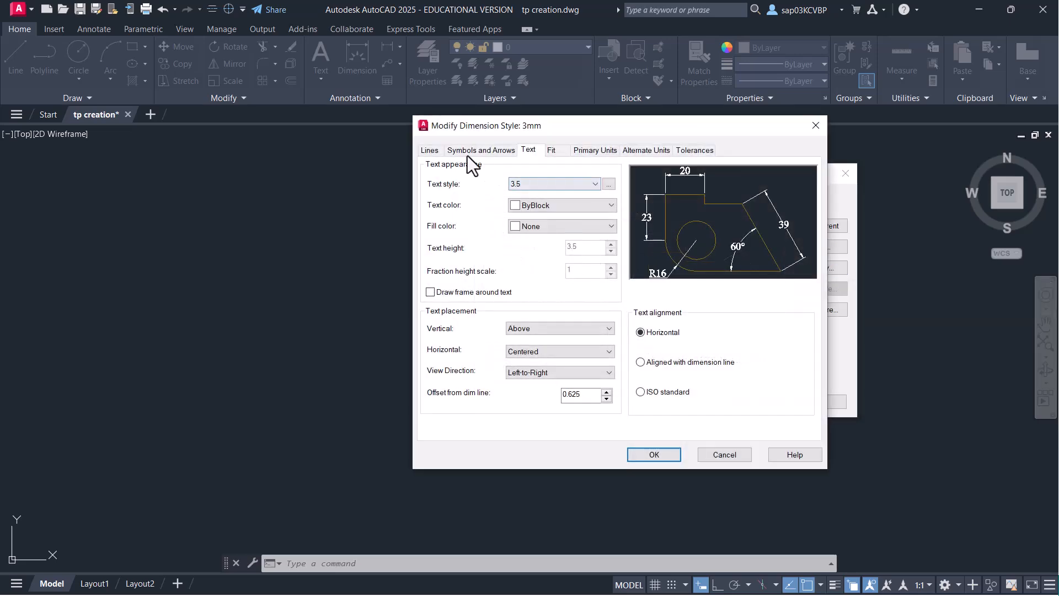
click(432, 151)
click(730, 455)
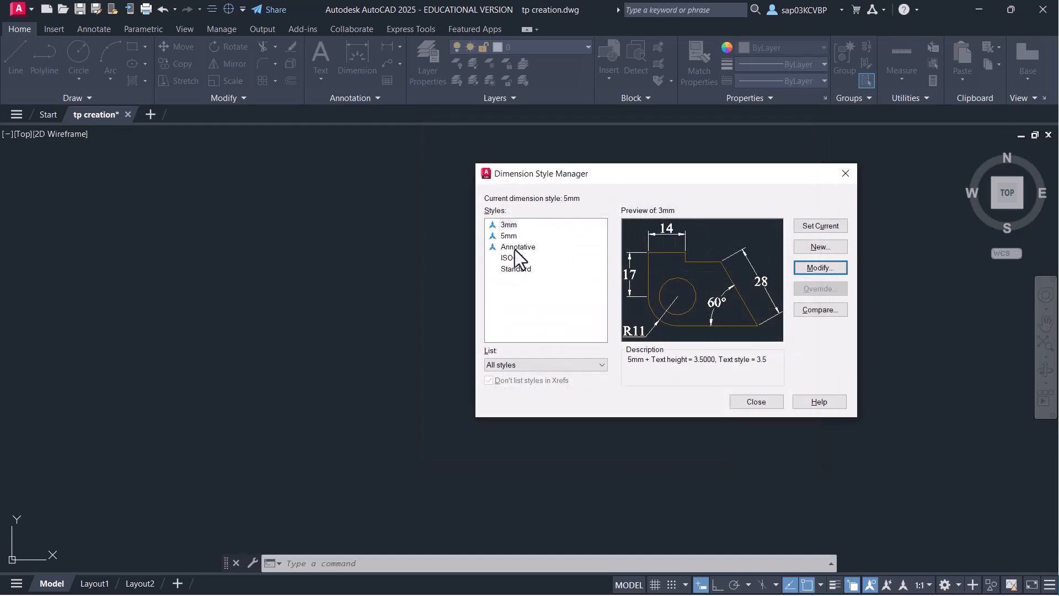
- Rename the 3mm dimension style to 3.5mm and close the manager
click(509, 236)
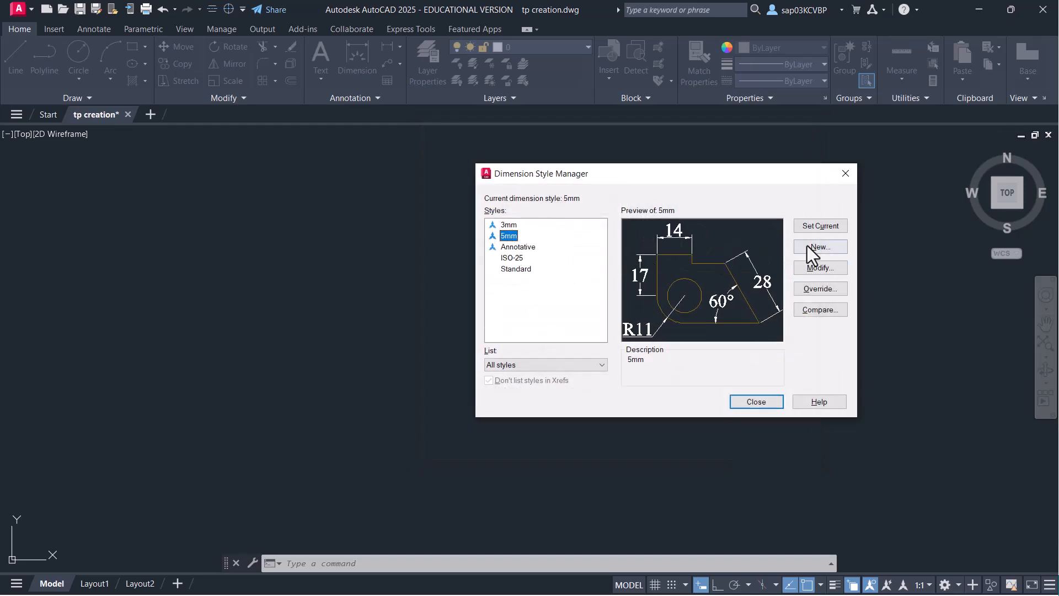
click(498, 224)
right_click(499, 224)
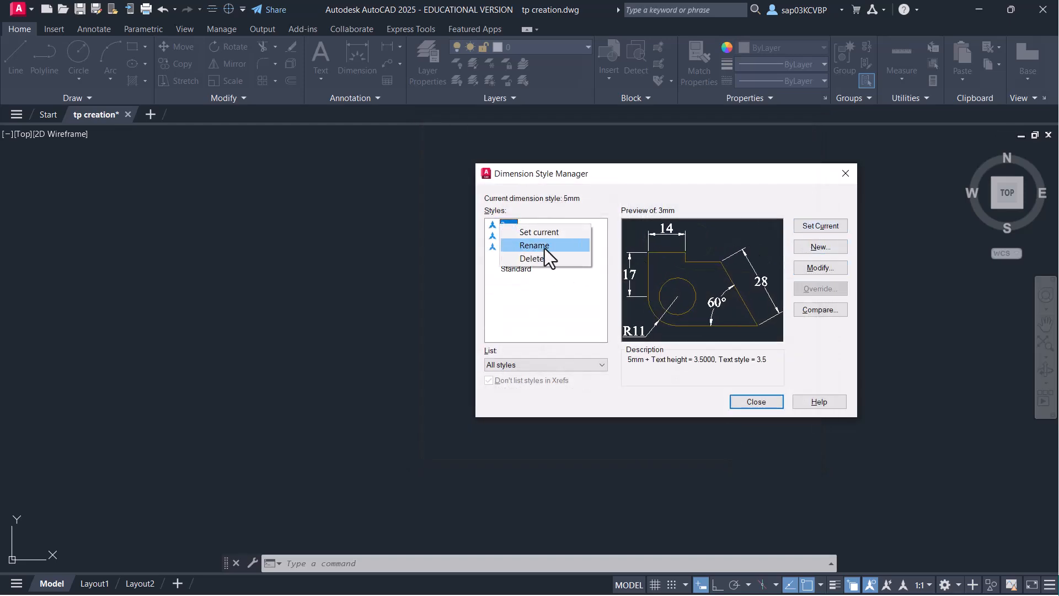
click(545, 248)
click(504, 225)
text(.5)
key(Return)
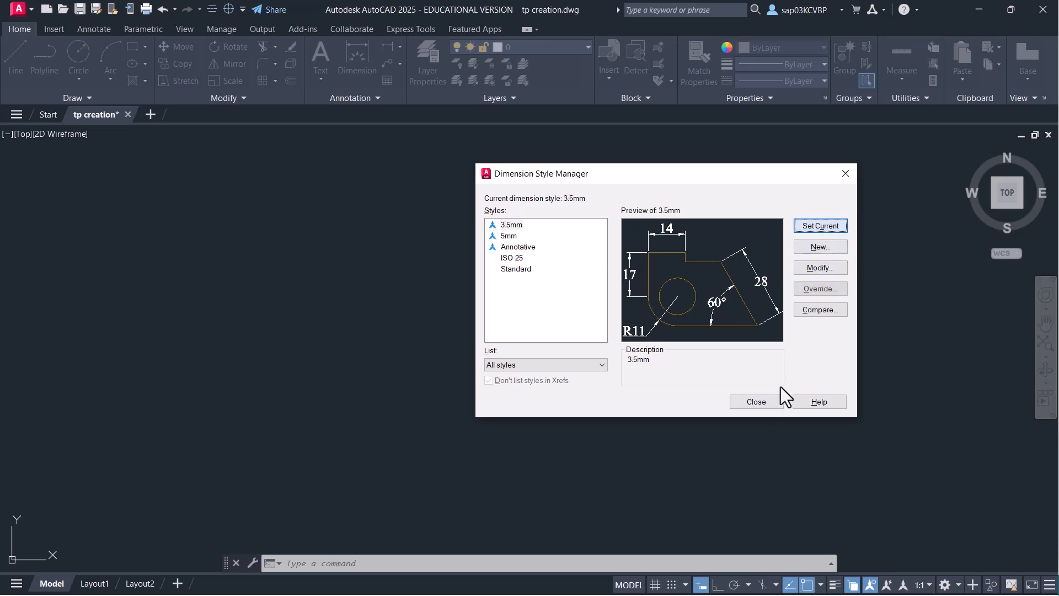
click(770, 401)
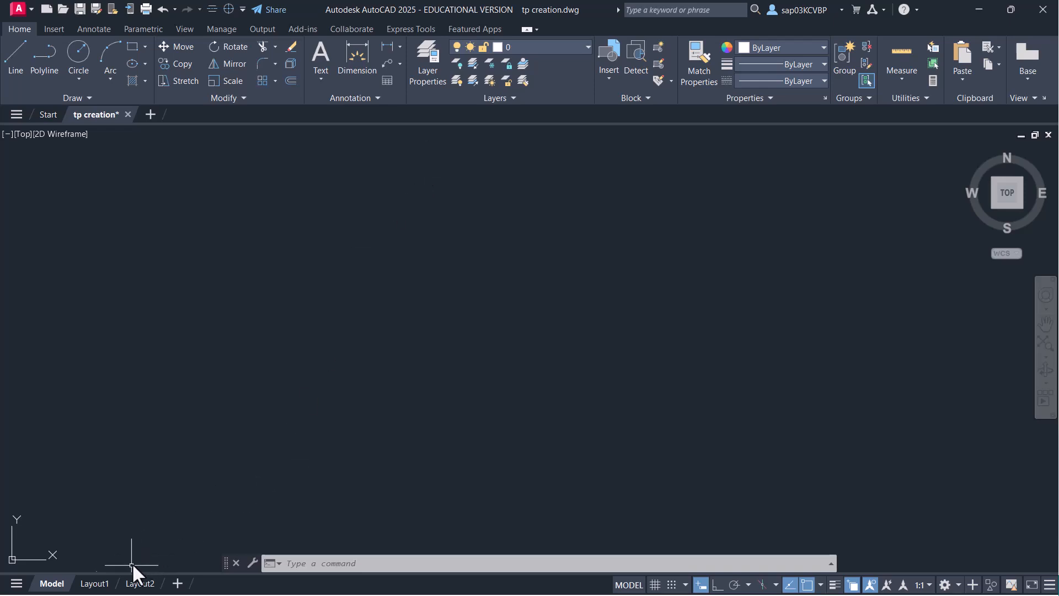
- Rename the Layout1 layout to A4L
click(96, 584)
double_click(104, 586)
key(BackSpace)
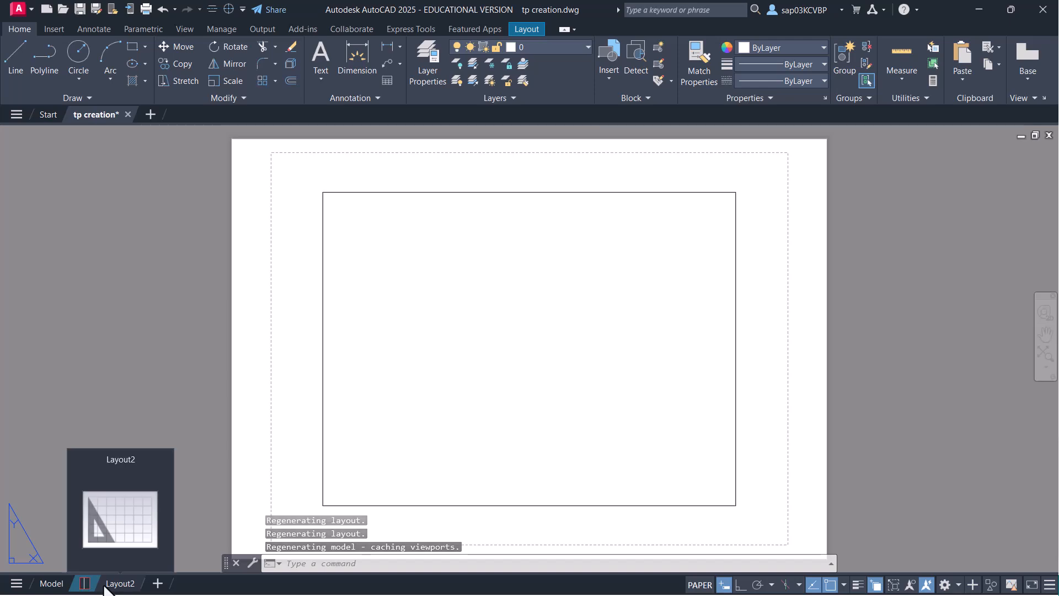
text(A4L)
key(Return)
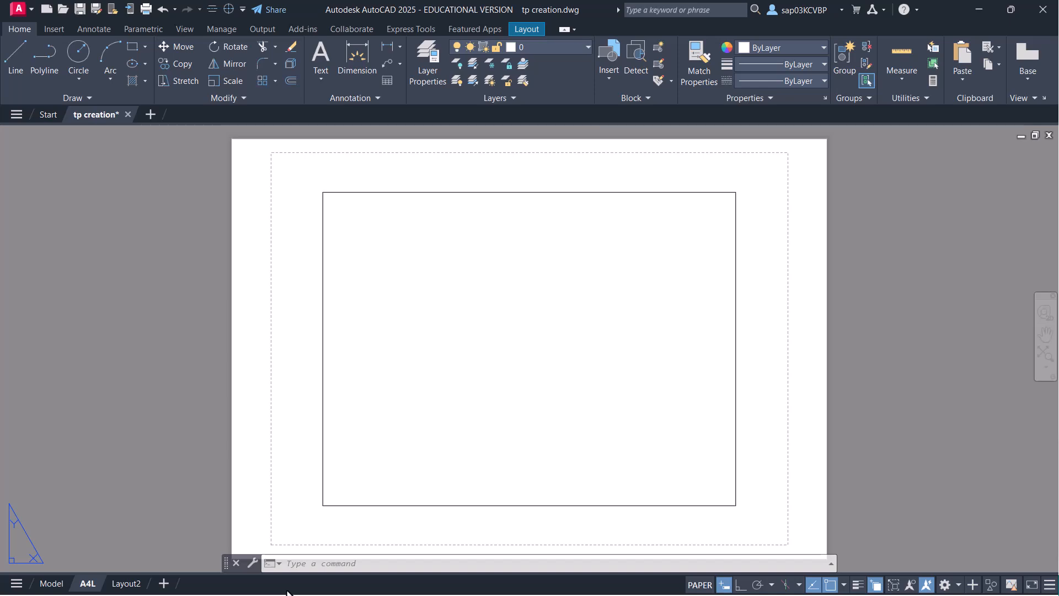
- Delete the Layout2 layout
click(131, 585)
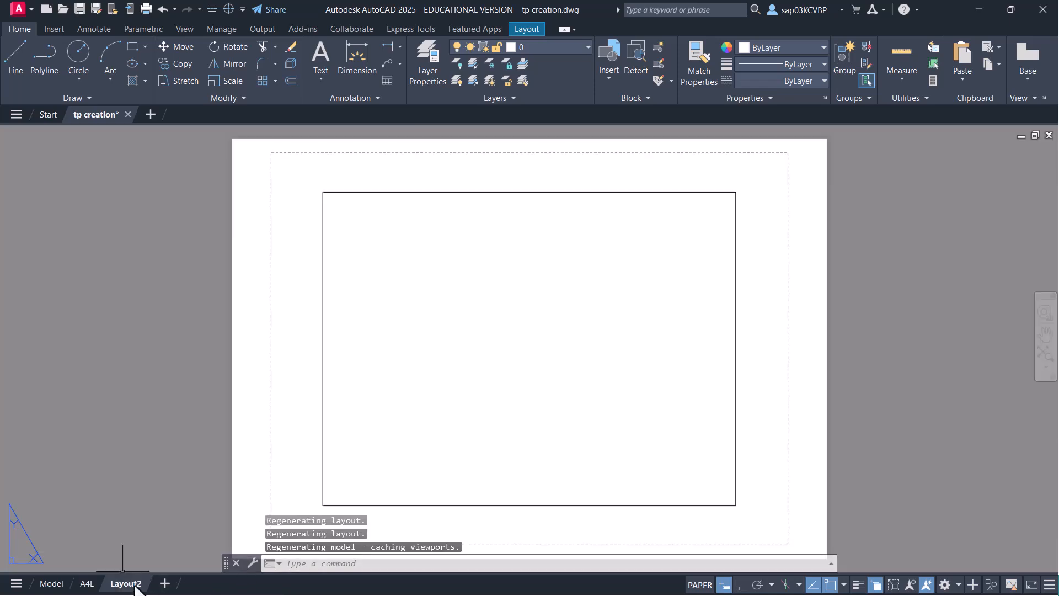
right_click(135, 588)
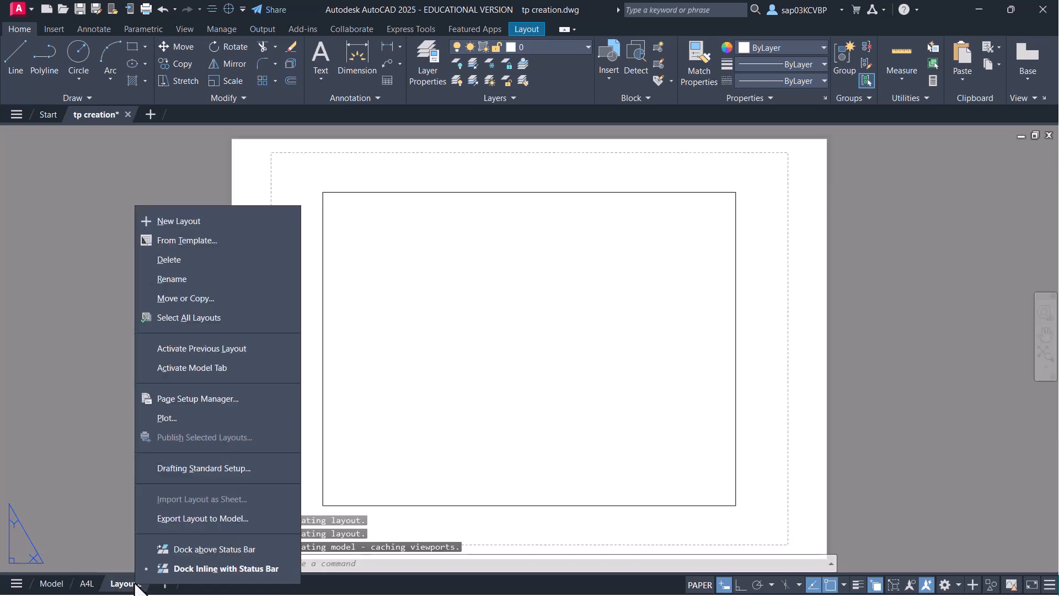
click(198, 260)
click(586, 367)
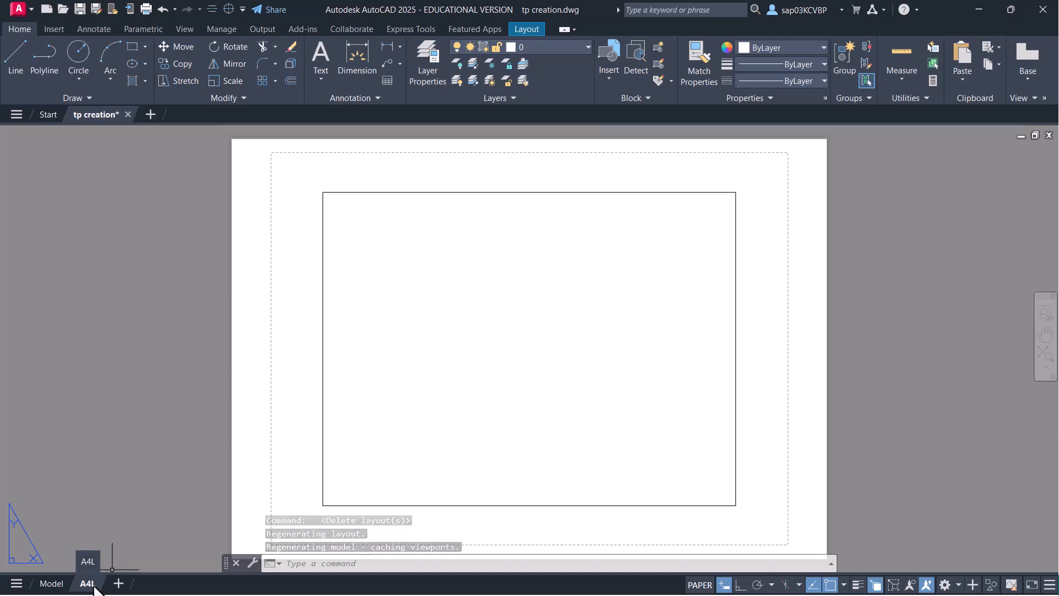
- Create a new page setup named SHEET A4L for the A4L layout
click(414, 515)
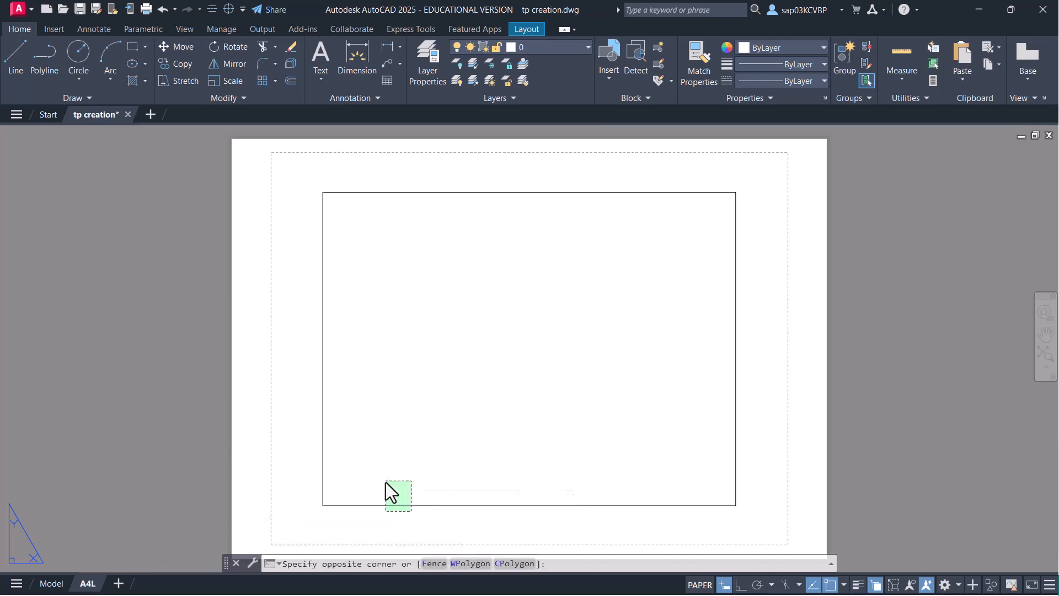
click(384, 480)
middle_drag(383, 482, 395, 406)
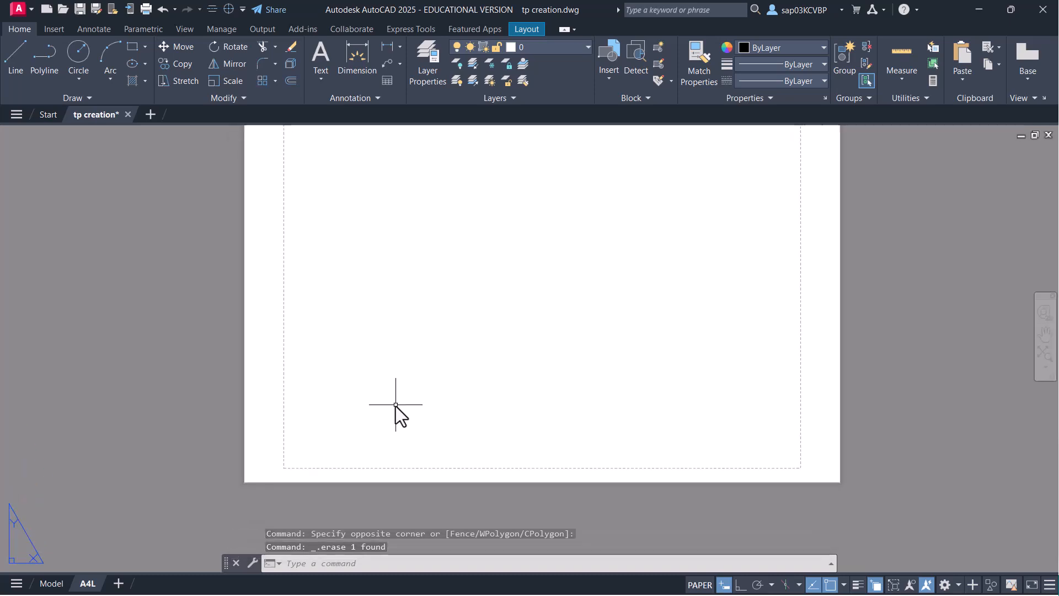
right_click(93, 582)
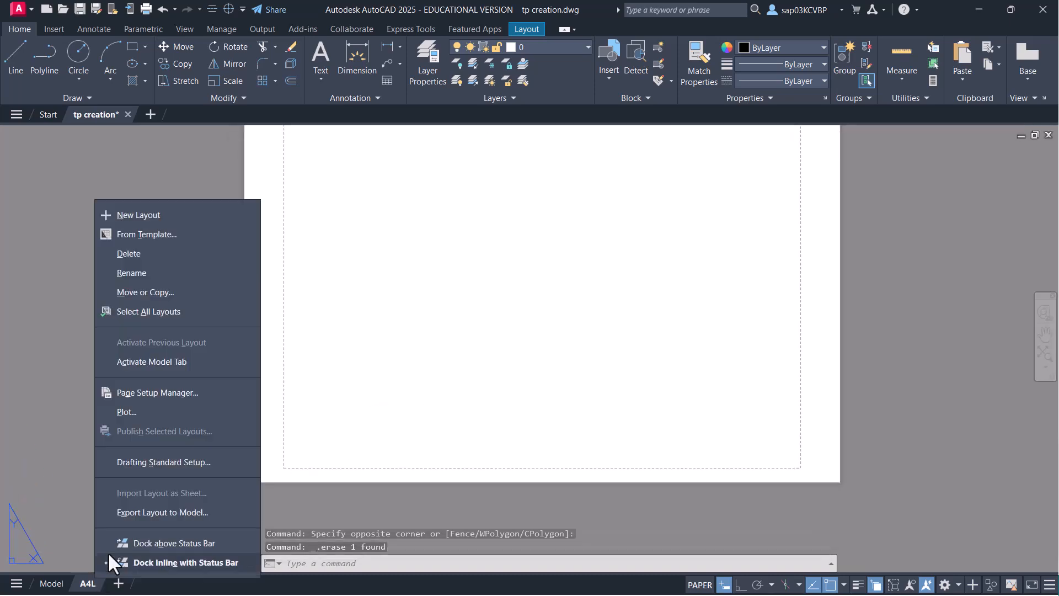
click(164, 393)
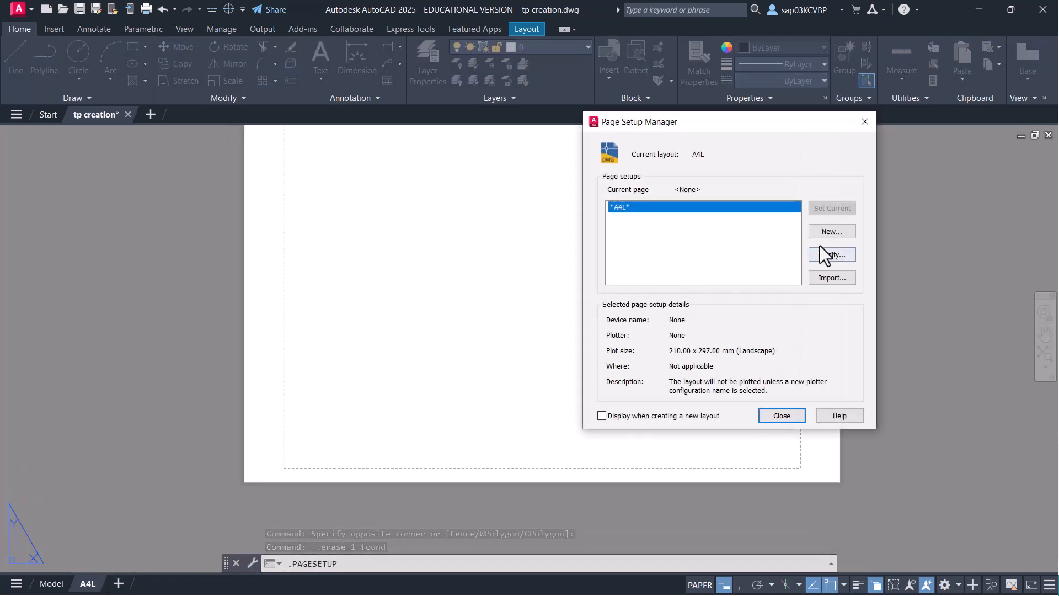
click(829, 234)
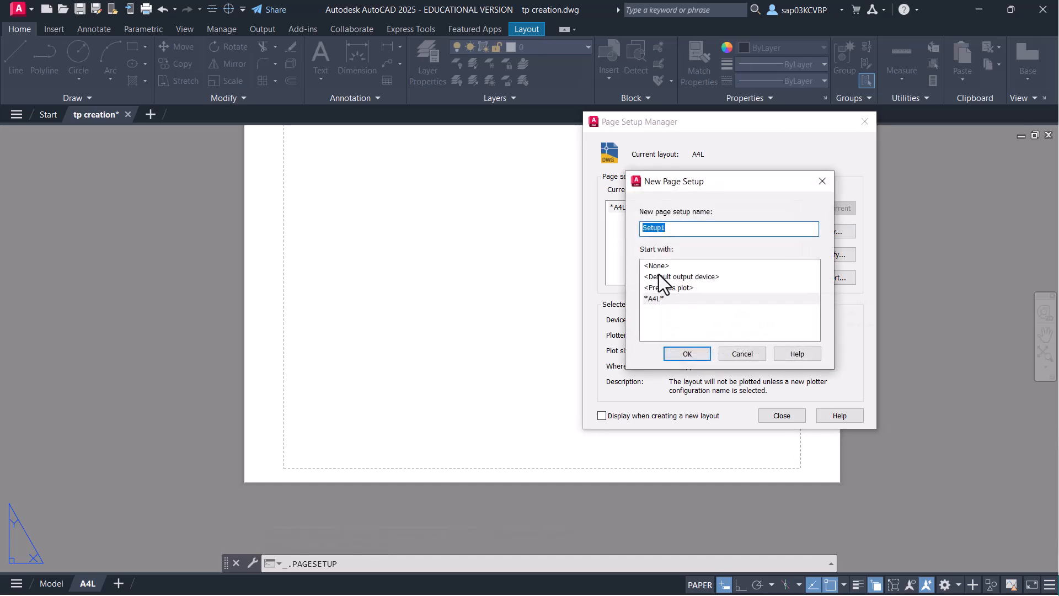
text(SHEET A4L)
click(690, 353)
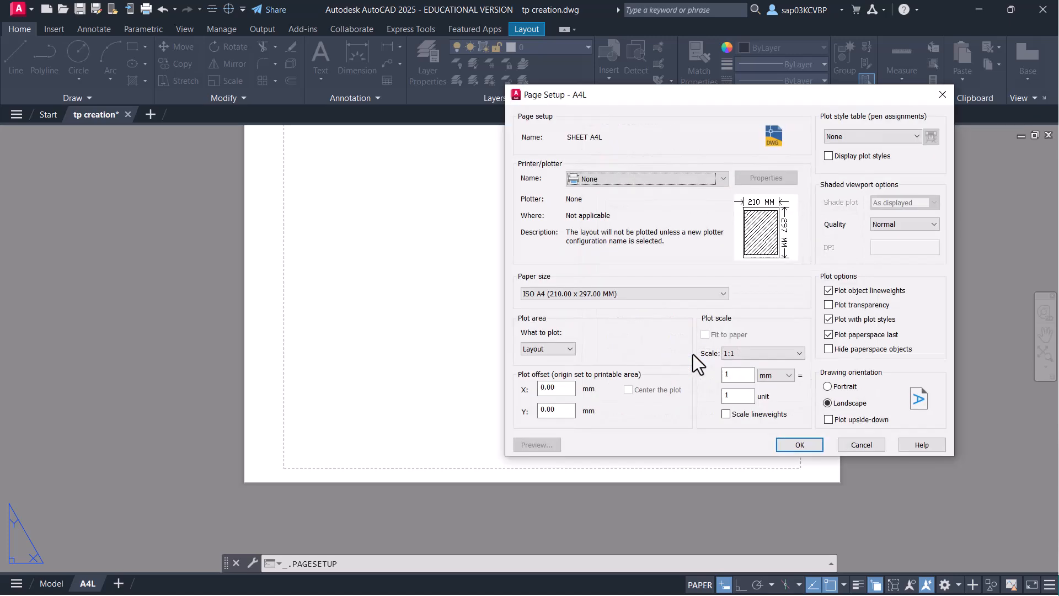
- Set SHEET A4L to DWG To PDF.pc3 on ISO A4 (297 x 210) paper and make it current
click(721, 184)
click(634, 346)
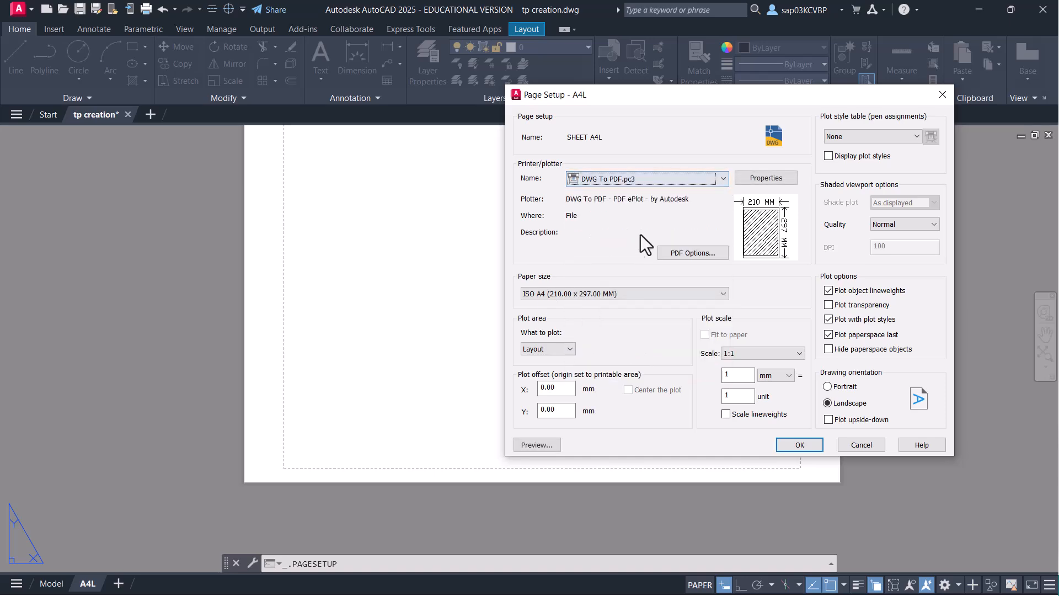
click(605, 293)
scroll(635, 328, up, 1)
scroll(635, 331, up, 1)
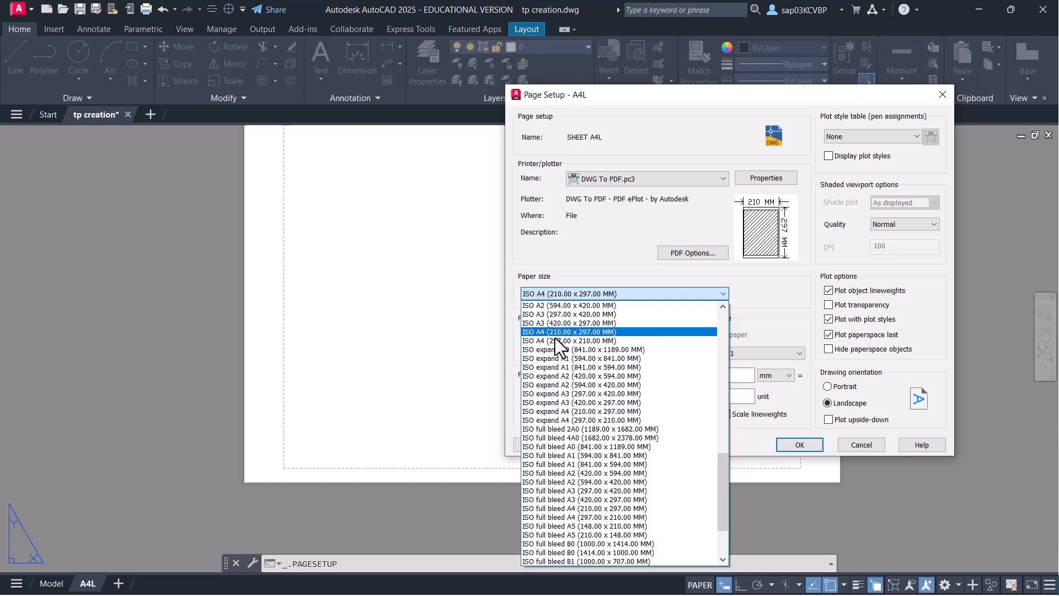
click(546, 342)
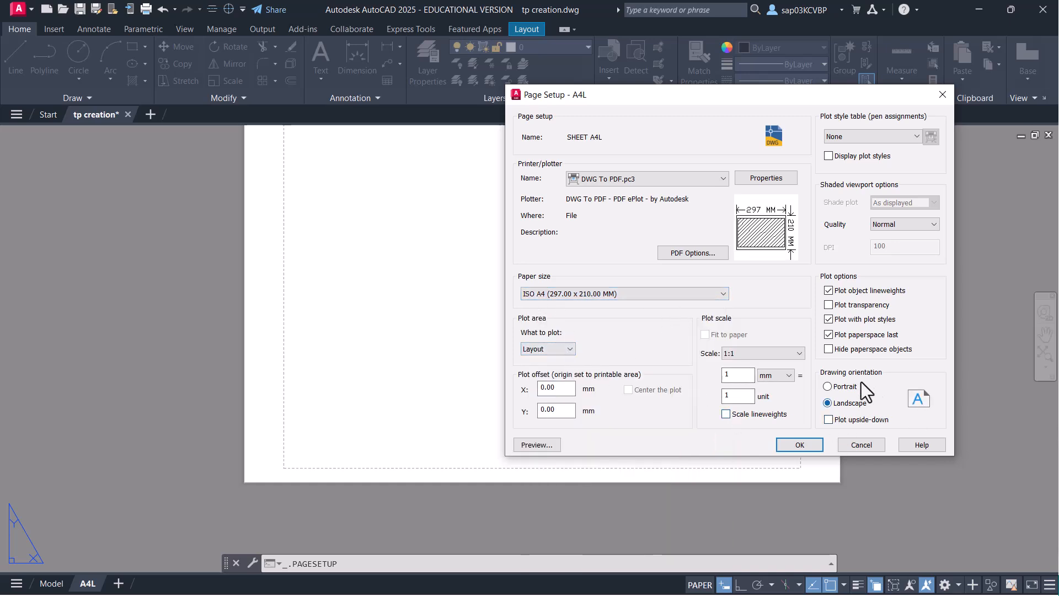
click(783, 444)
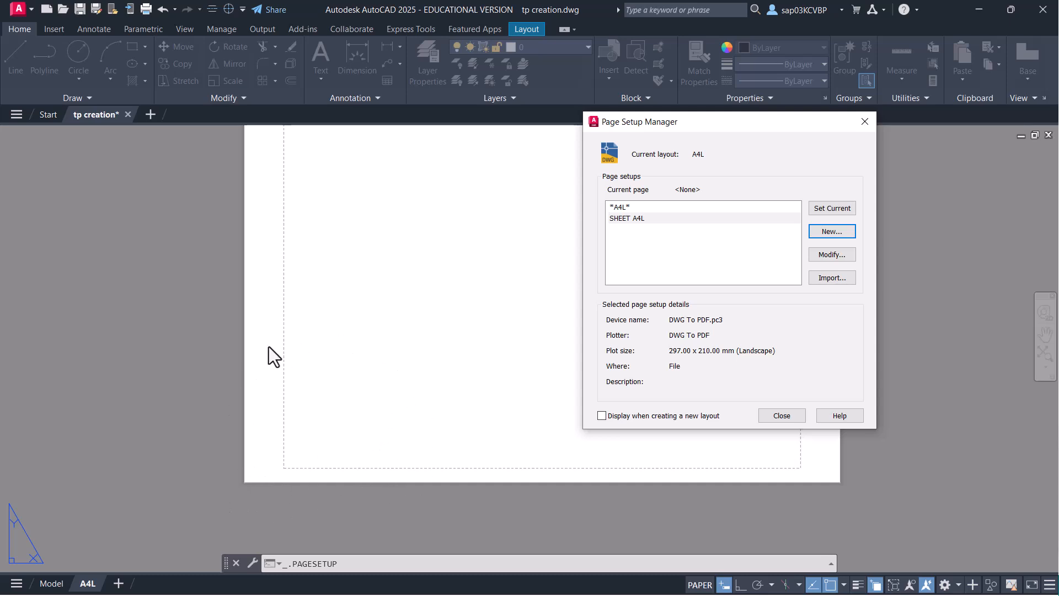
double_click(637, 220)
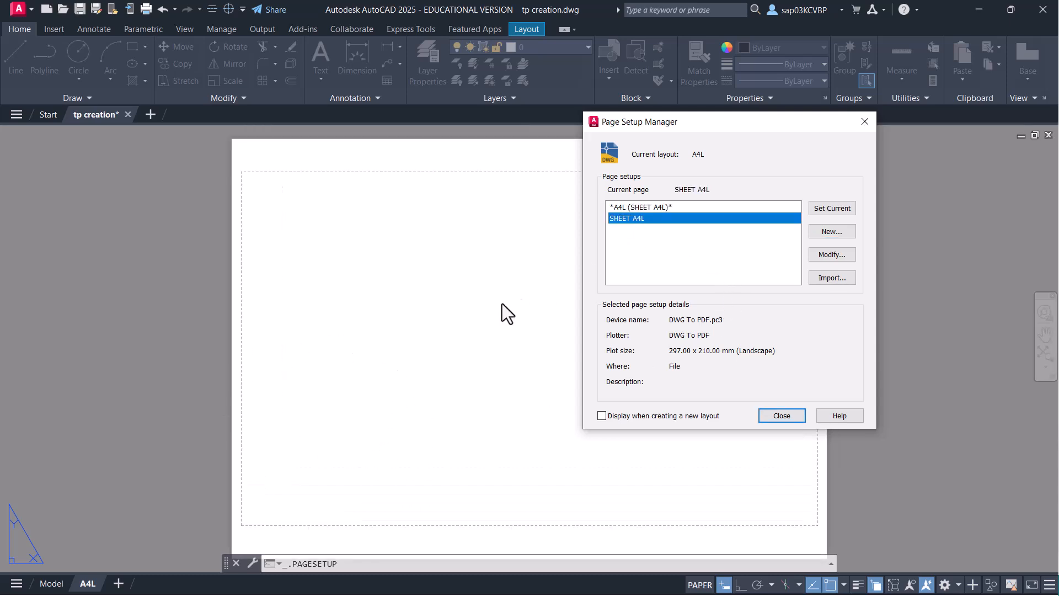
click(790, 419)
- Open the Plotters folder from the Output tab and select DWG To PDF.pc3
scroll(441, 386, down, 3)
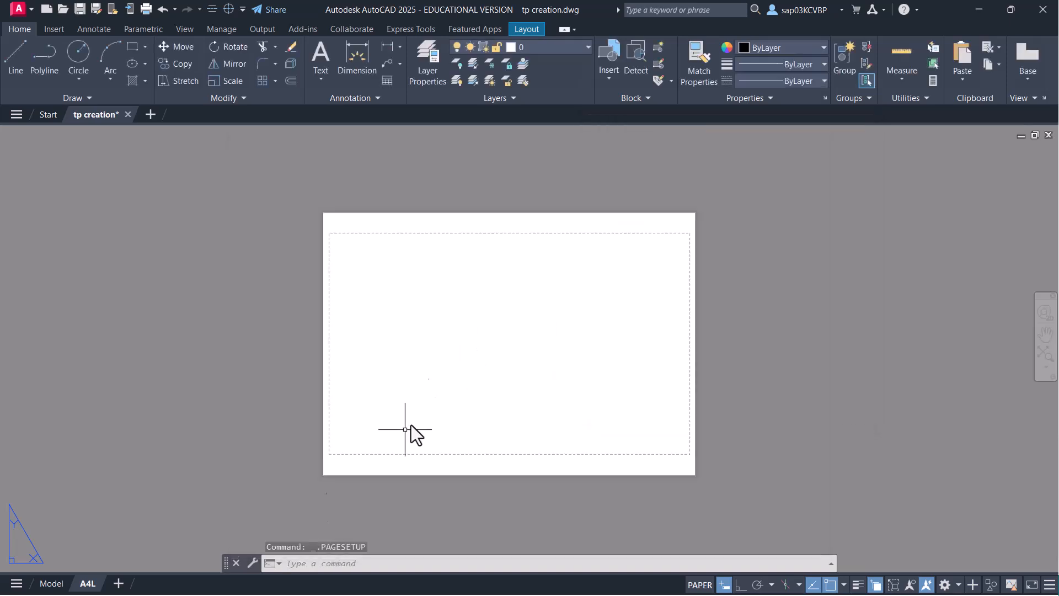
scroll(339, 473, up, 5)
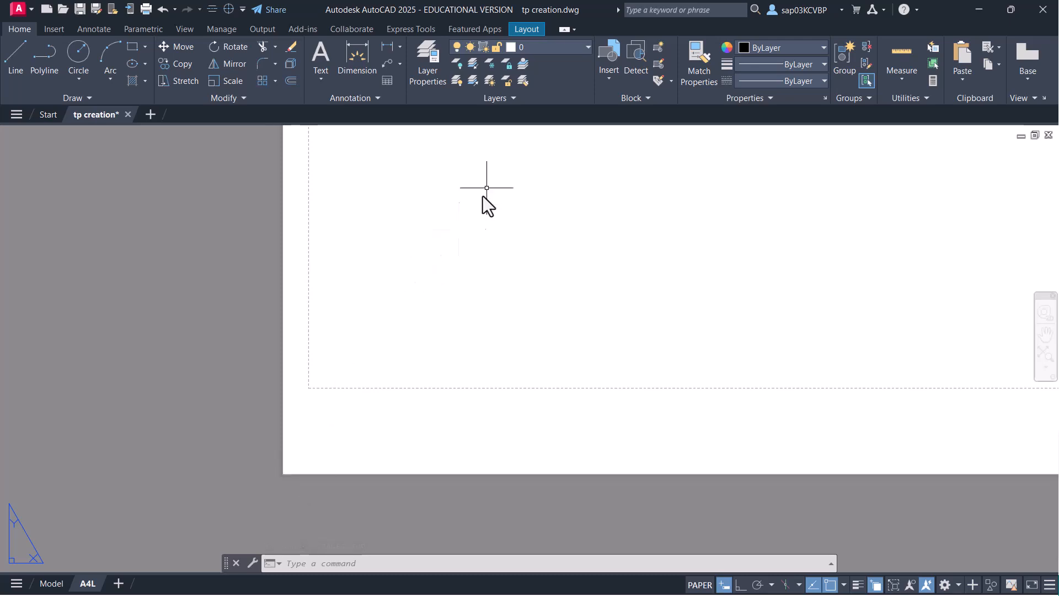
click(259, 32)
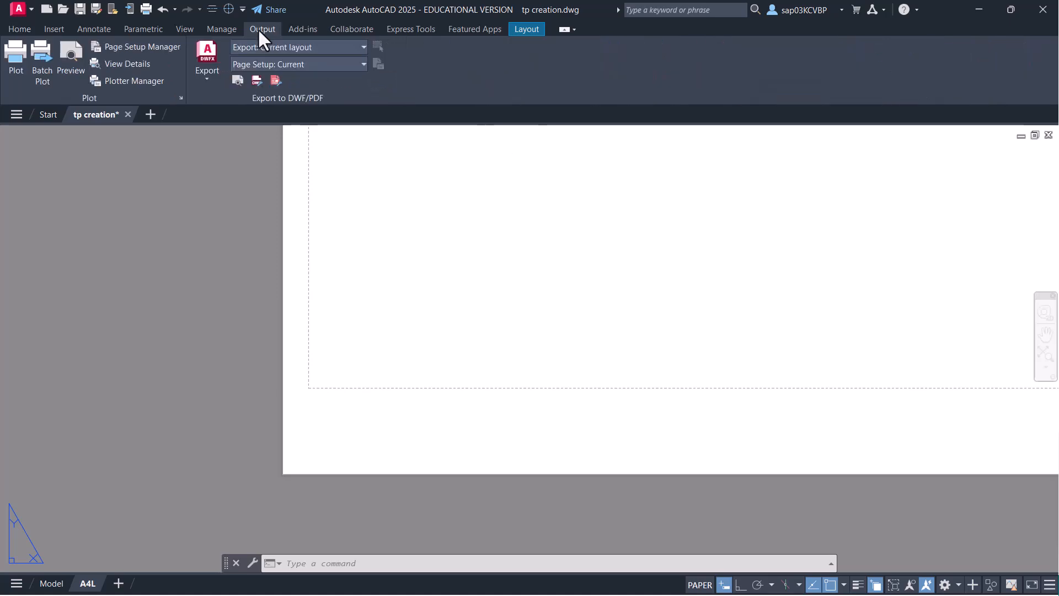
click(135, 81)
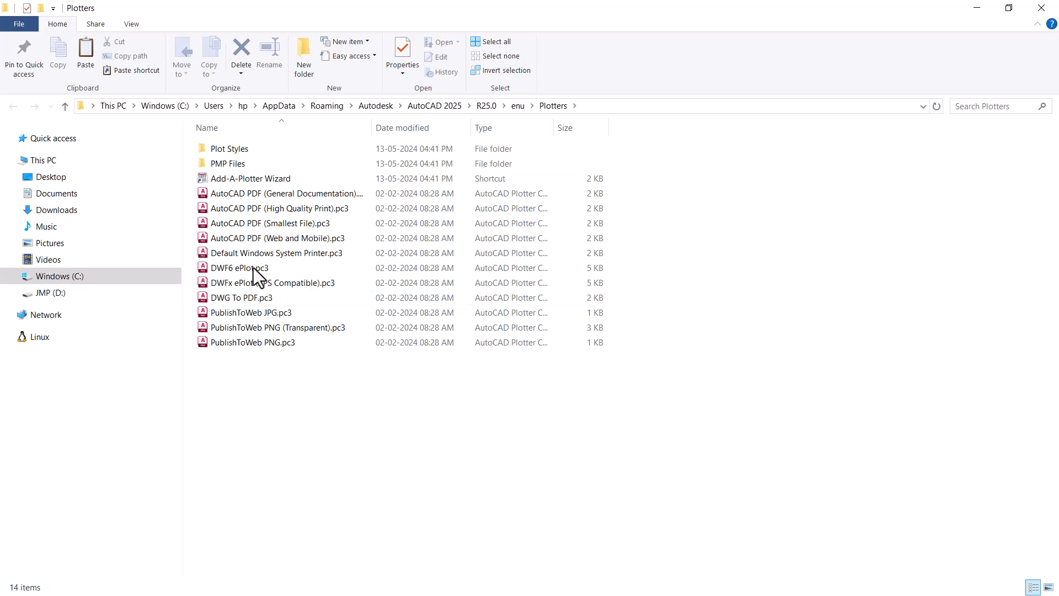
drag(331, 399, 266, 196)
click(267, 382)
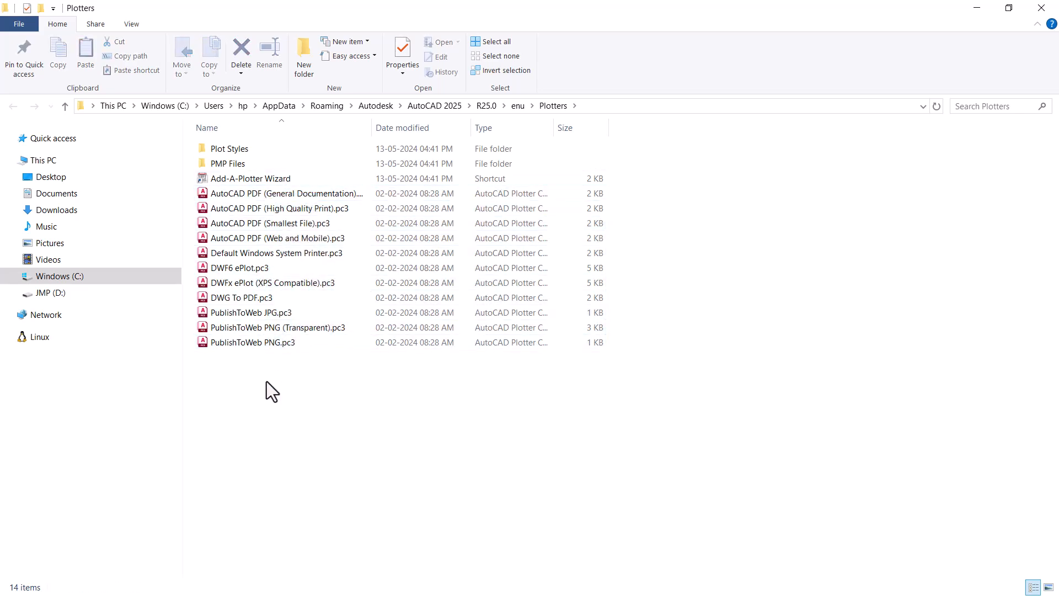
click(263, 299)
- Open DWG To PDF.pc3's Device and Document Settings to the Modify Standard Paper Sizes list
double_click(262, 299)
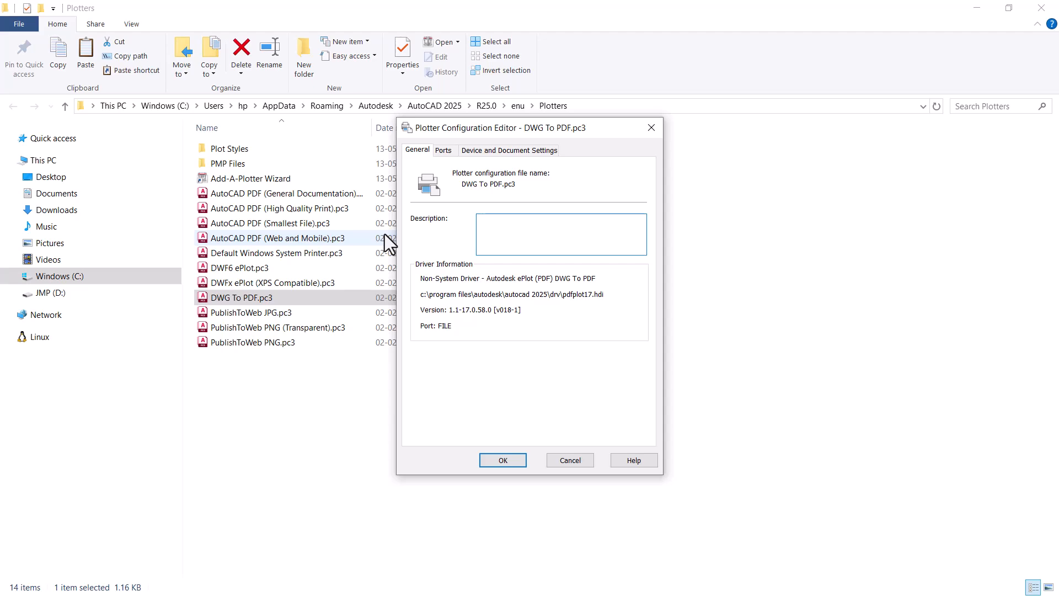
click(498, 151)
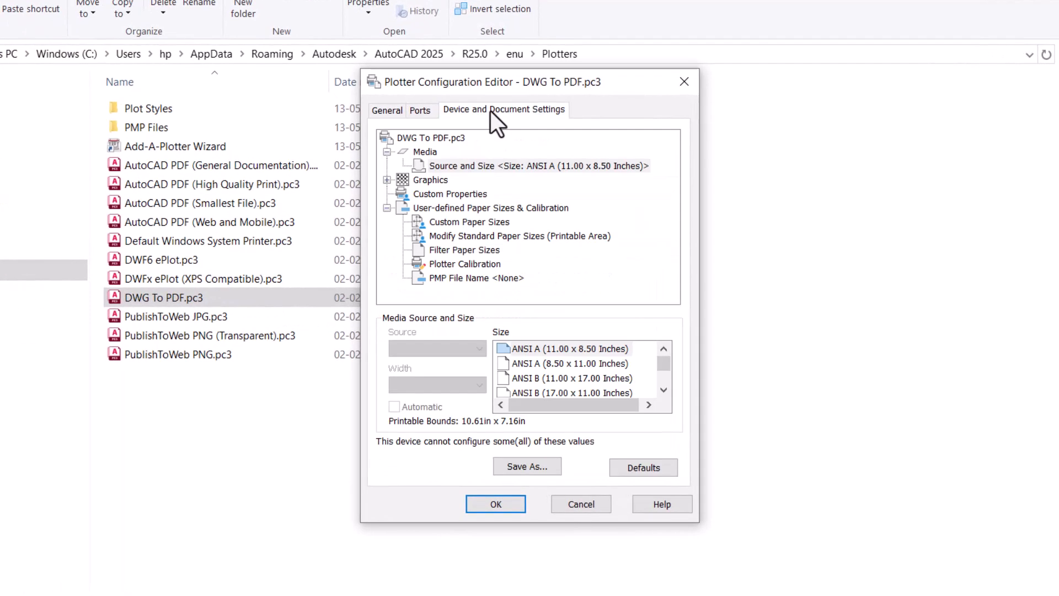
click(471, 224)
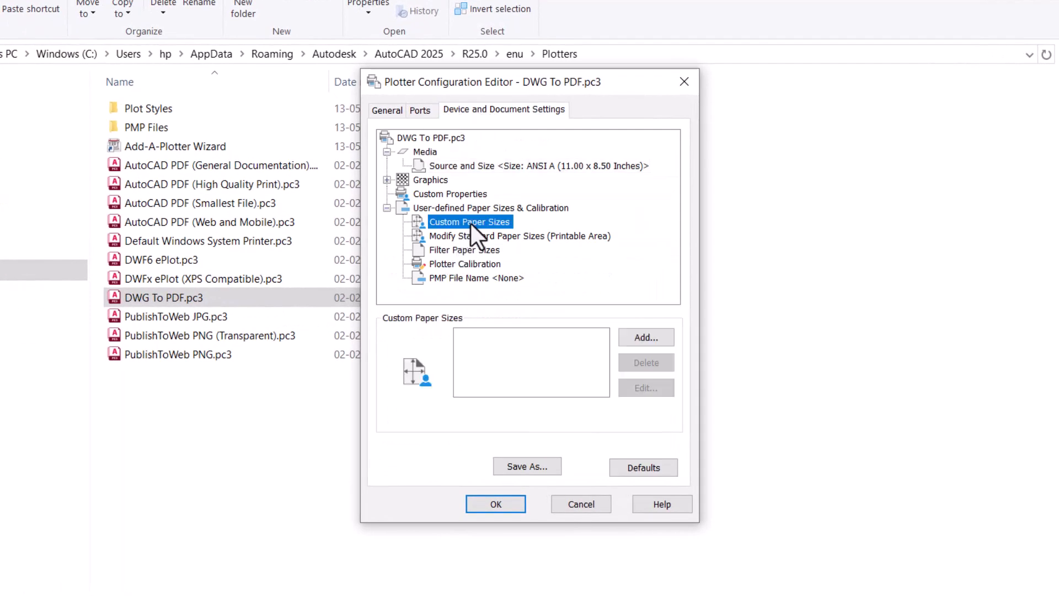
click(474, 237)
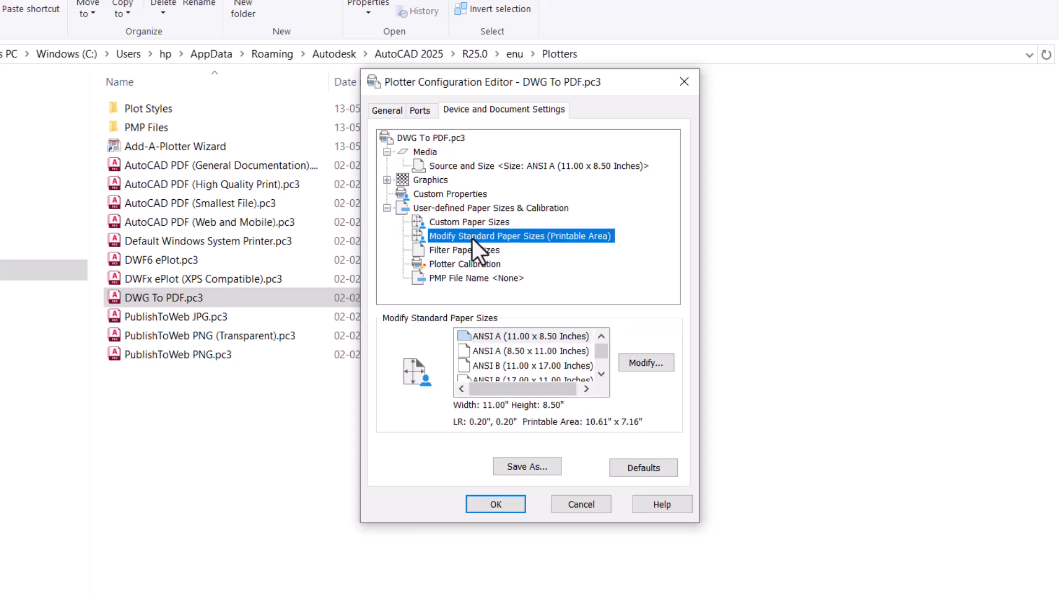
scroll(598, 376, down, 2)
drag(598, 357, 599, 366)
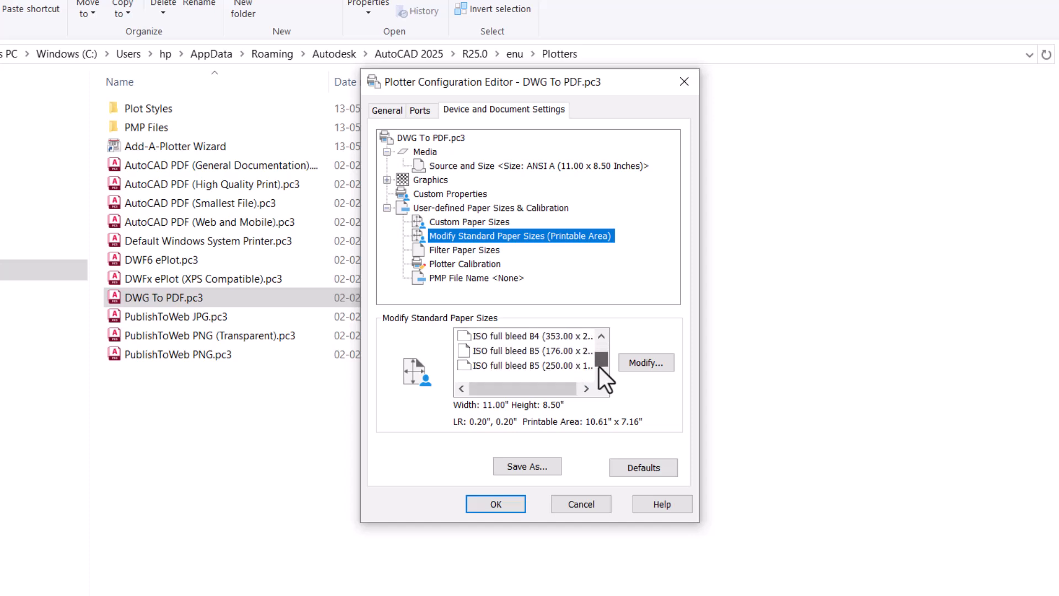
click(602, 337)
click(601, 337)
scroll(527, 348, up, 5)
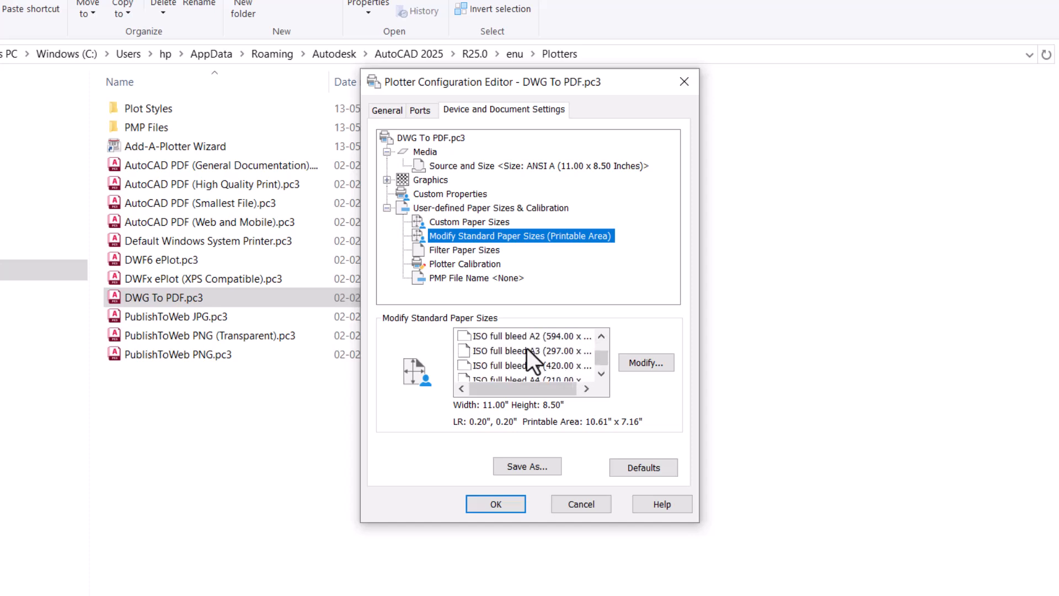
scroll(527, 349, down, 3)
scroll(520, 347, up, 1)
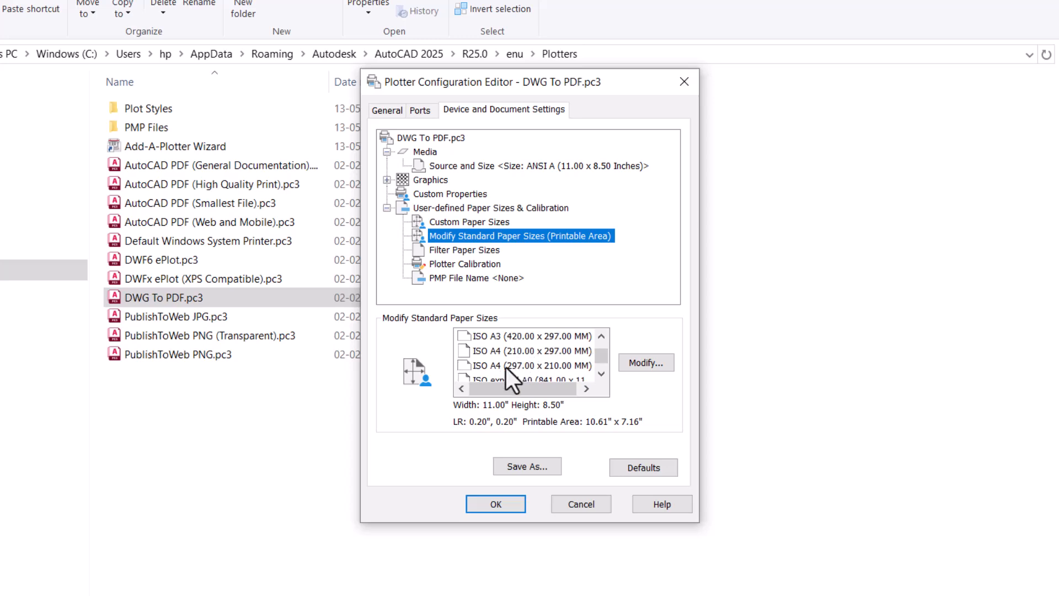
- Inspect ISO A4 (297 x 210) printable-area margins, cancel, and close the editor
click(507, 366)
click(638, 367)
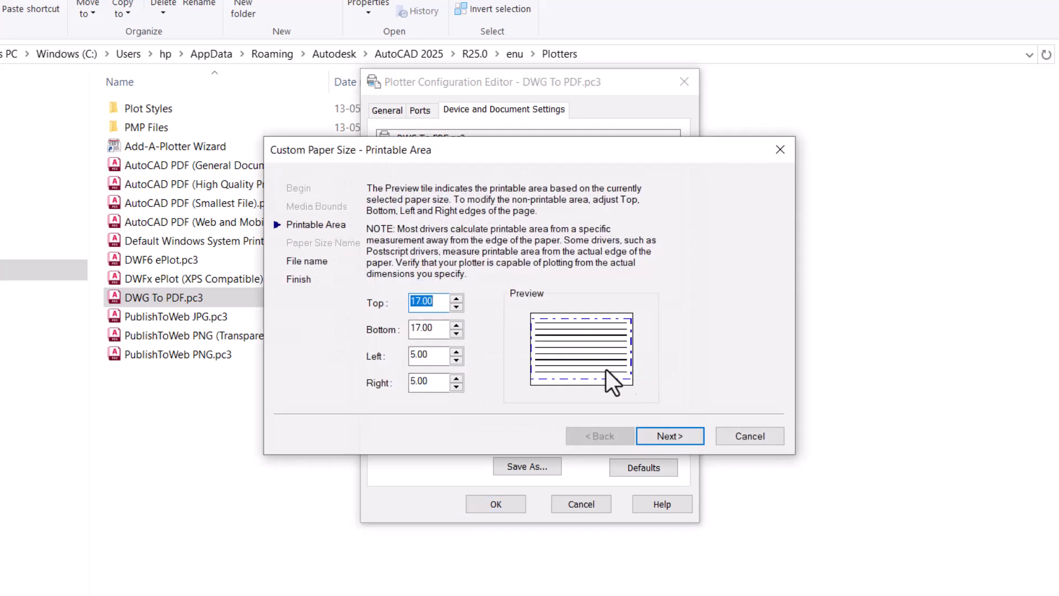
drag(498, 157, 784, 165)
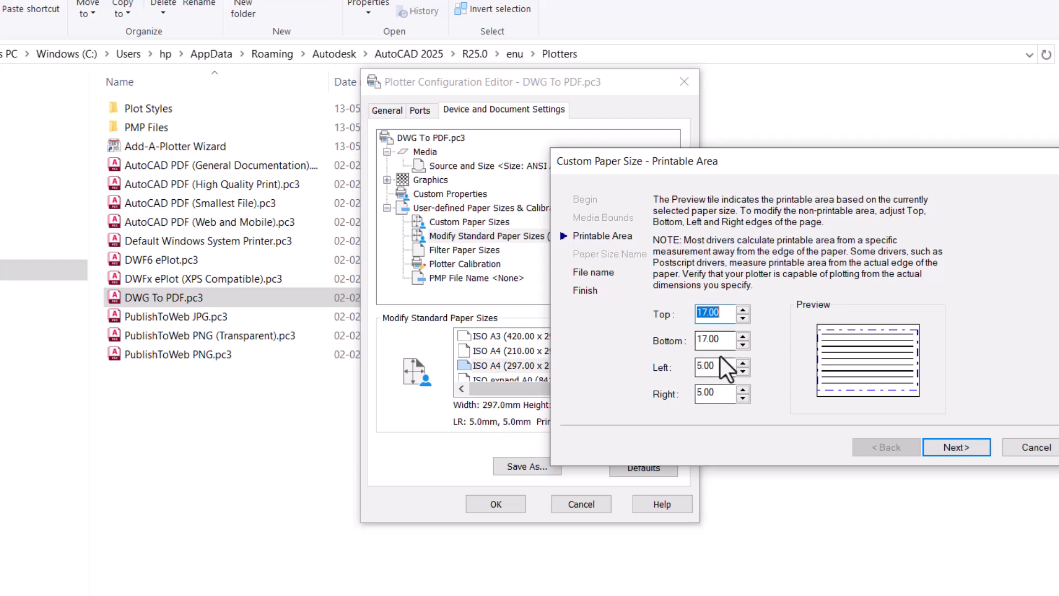
click(1029, 447)
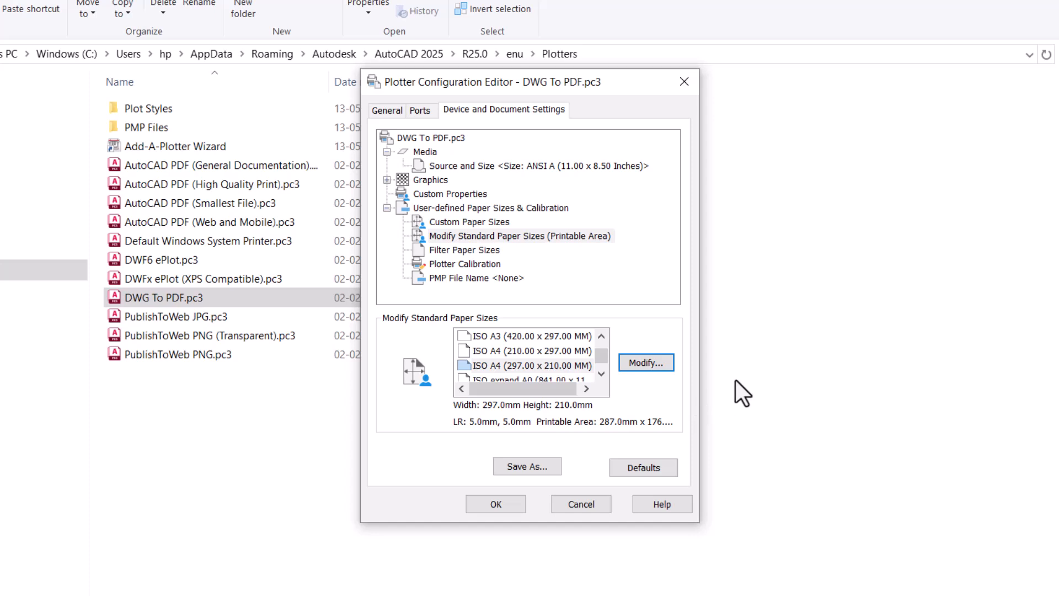
click(594, 507)
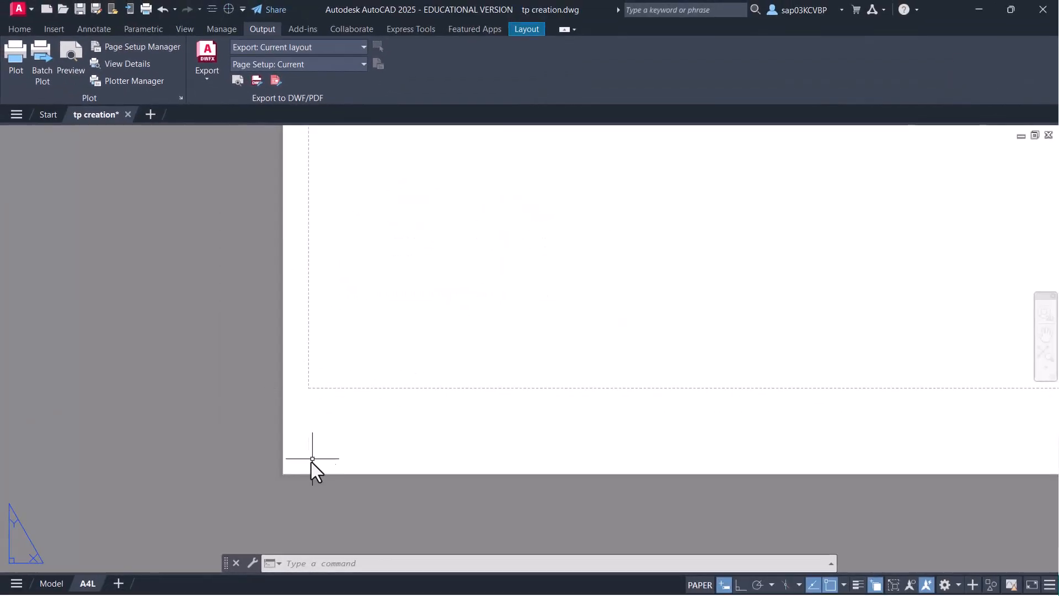
- Switch to the Model tab, return the ribbon to Home, and quick-save tp creation.dwg
scroll(382, 330, down, 2)
middle_drag(382, 330, 204, 458)
scroll(315, 378, down, 3)
click(49, 588)
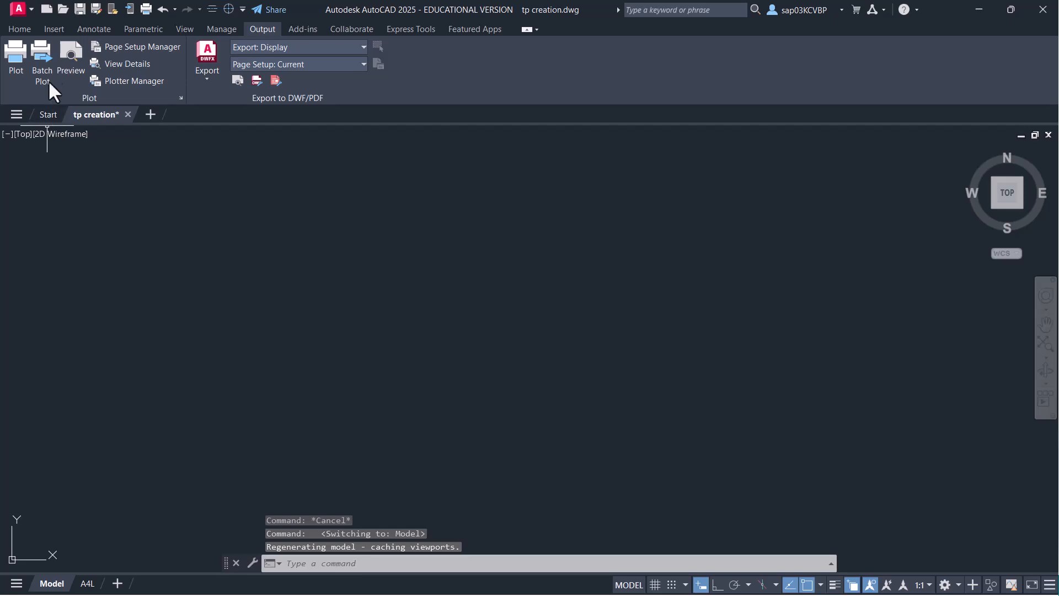
click(20, 29)
click(80, 9)
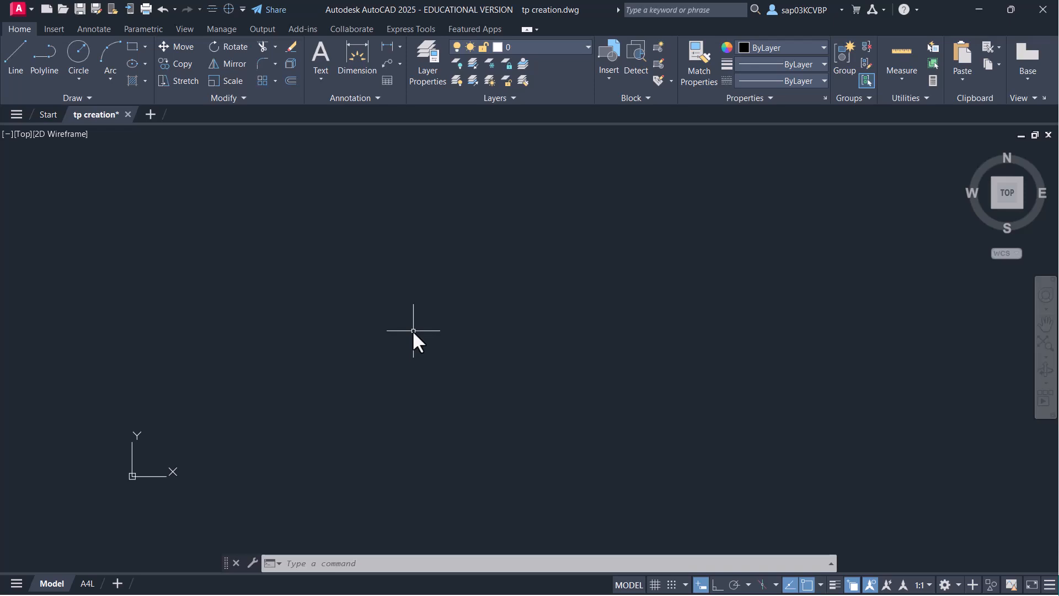
- Draw a 297 x 210 rectangle from 0,0 and fit it in view
text(REC)
key(Return)
text(0,0)
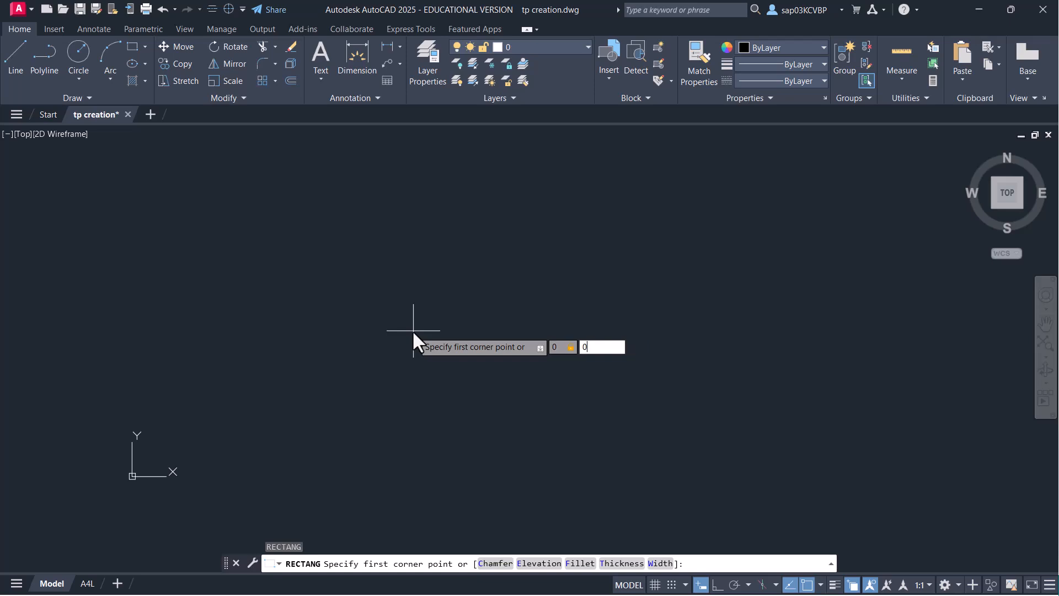
key(Return)
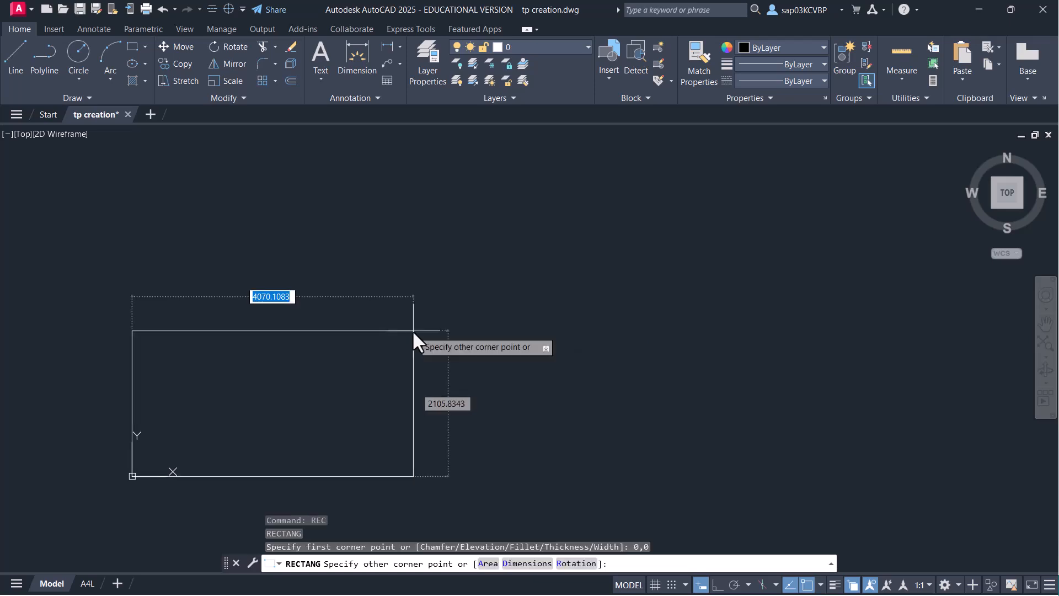
text(297)
key(Tab)
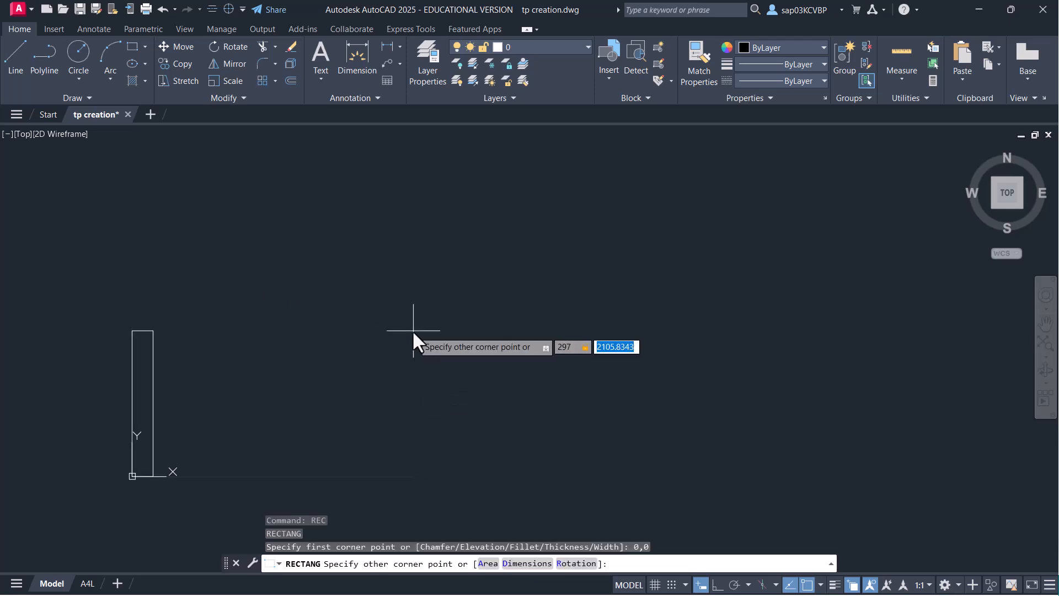
text(210)
key(Return)
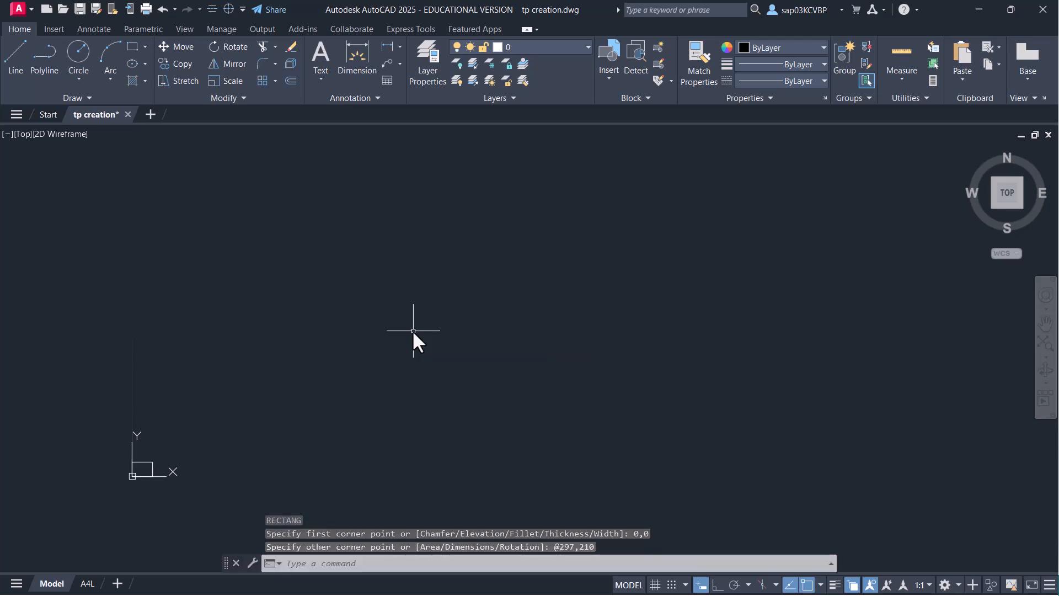
middle_click(414, 346)
middle_click(414, 347)
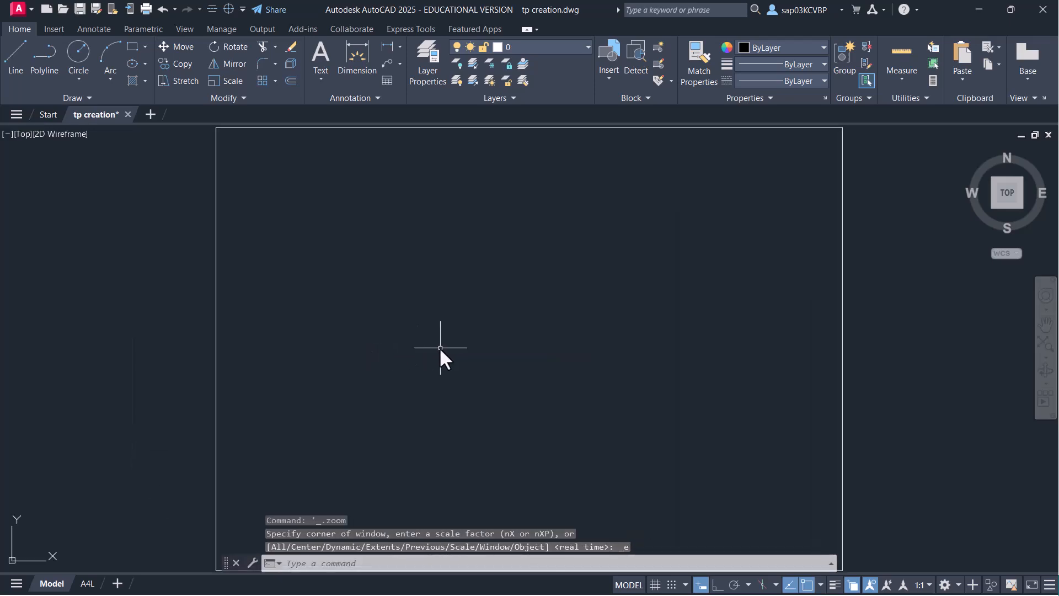
scroll(530, 358, down, 2)
middle_drag(532, 362, 401, 319)
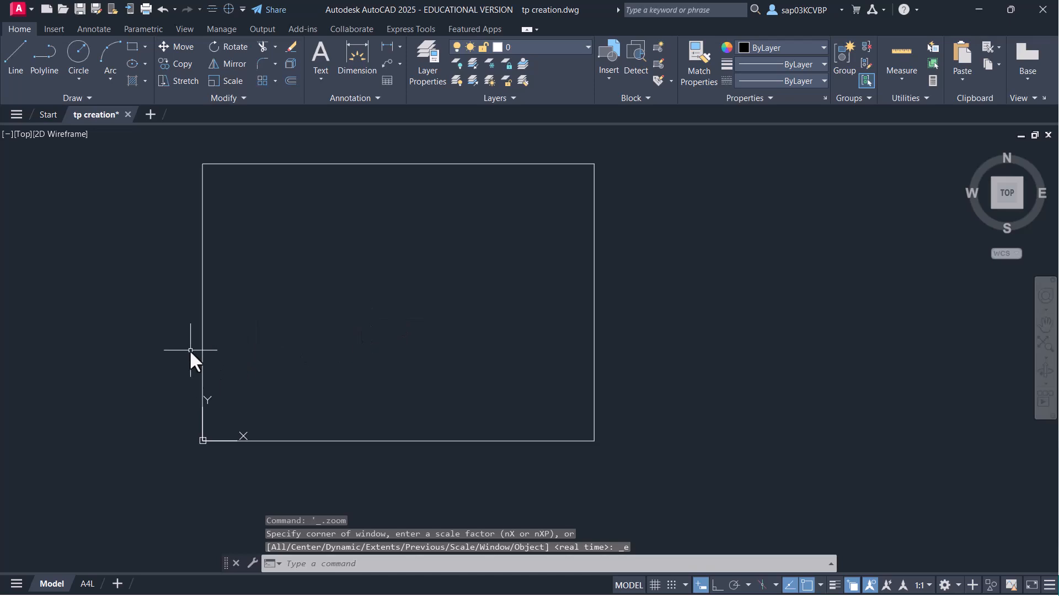
- Explode the rectangle into separate lines
text(x)
key(Return)
click(544, 396)
click(491, 436)
key(Return)
- Offset the bottom and top lines 17 inward and the sides 5 inward, then save
text(o)
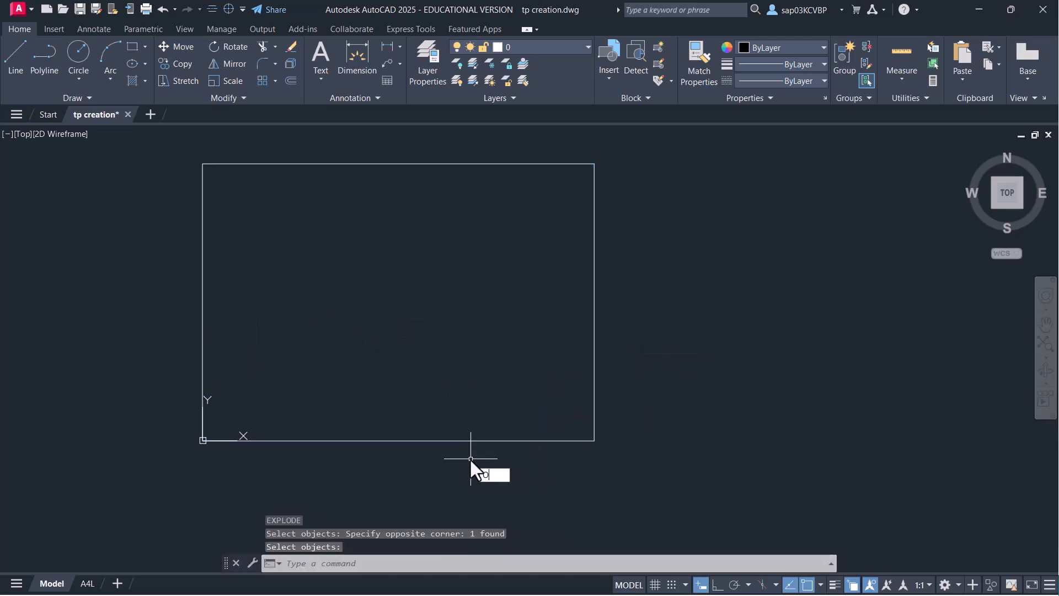
key(Return)
text(2)
key(Return)
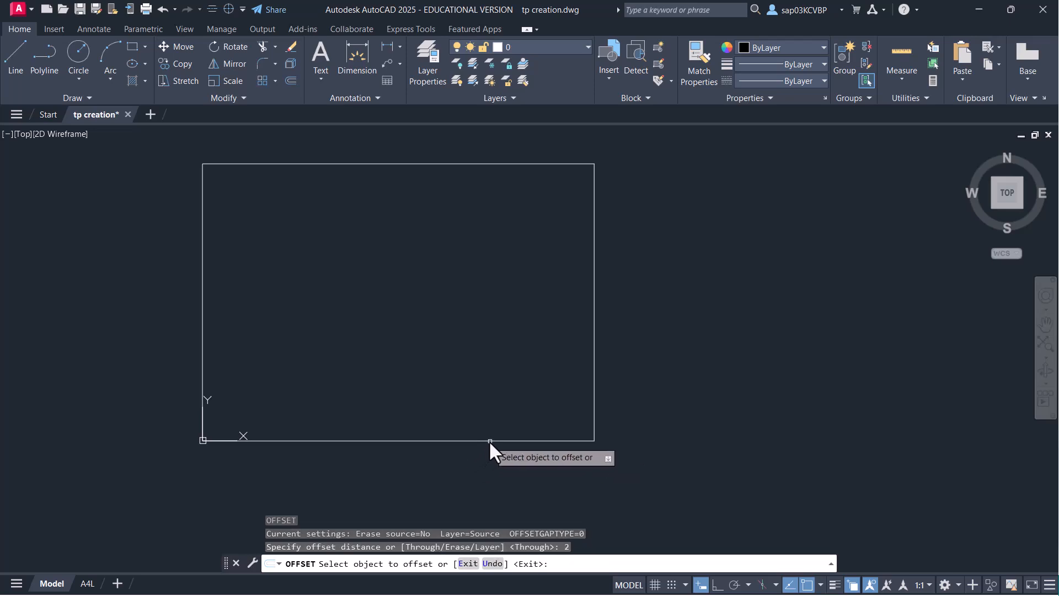
click(490, 440)
text(17)
key(Return)
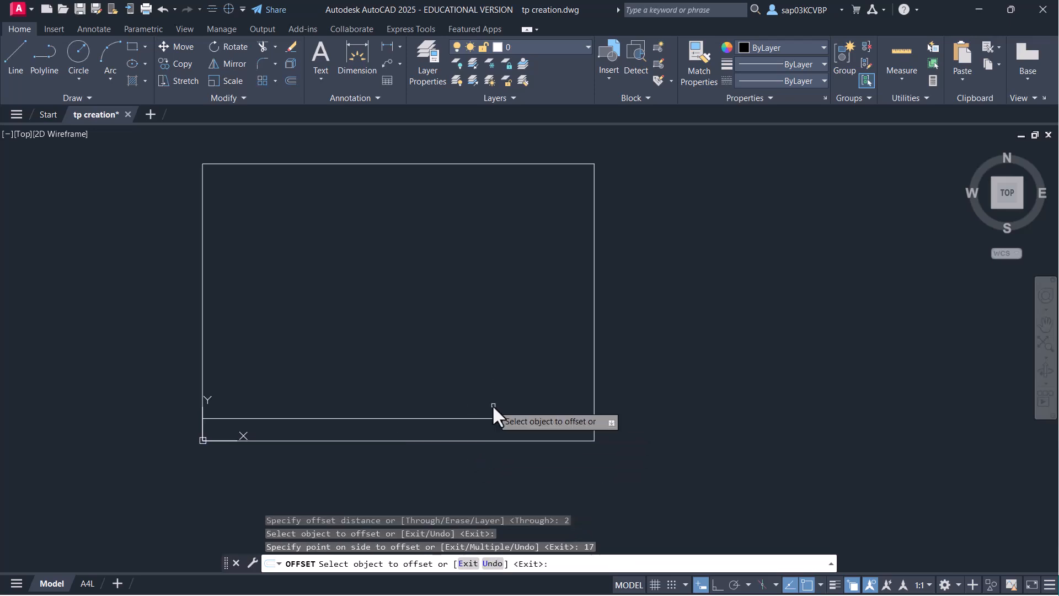
click(492, 164)
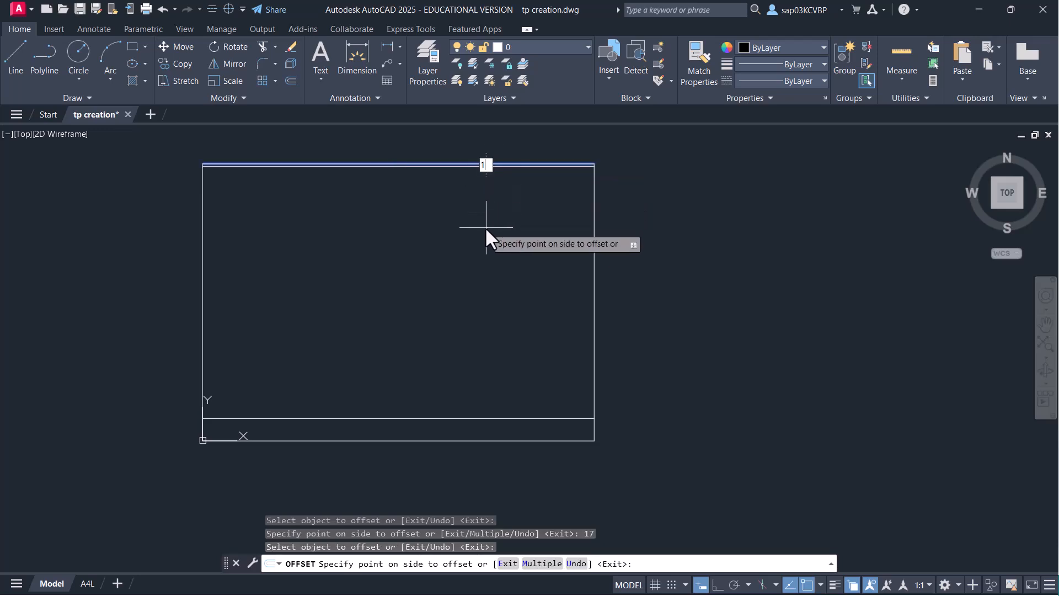
click(485, 226)
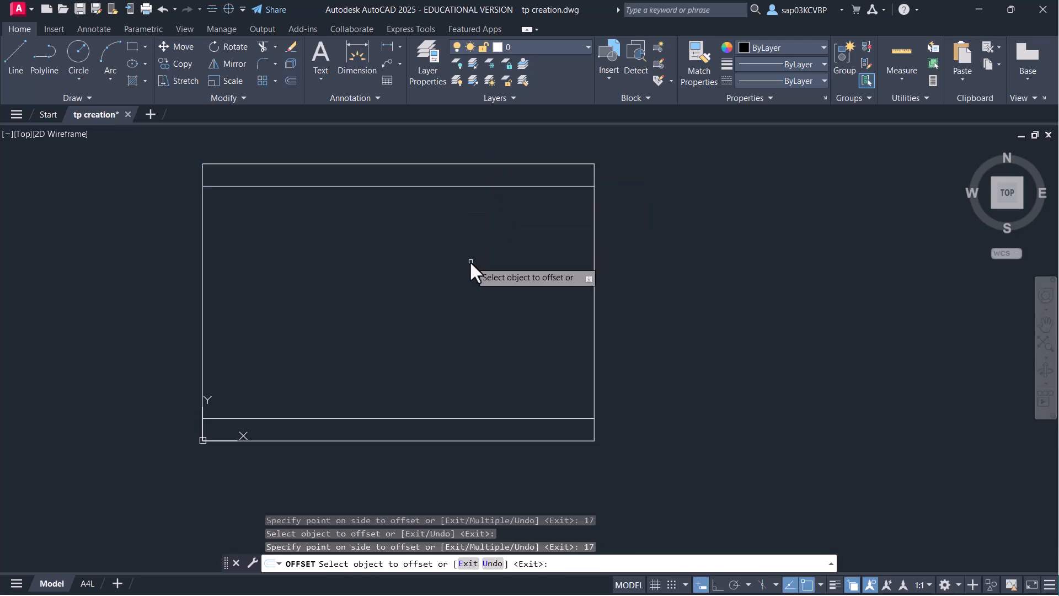
click(202, 315)
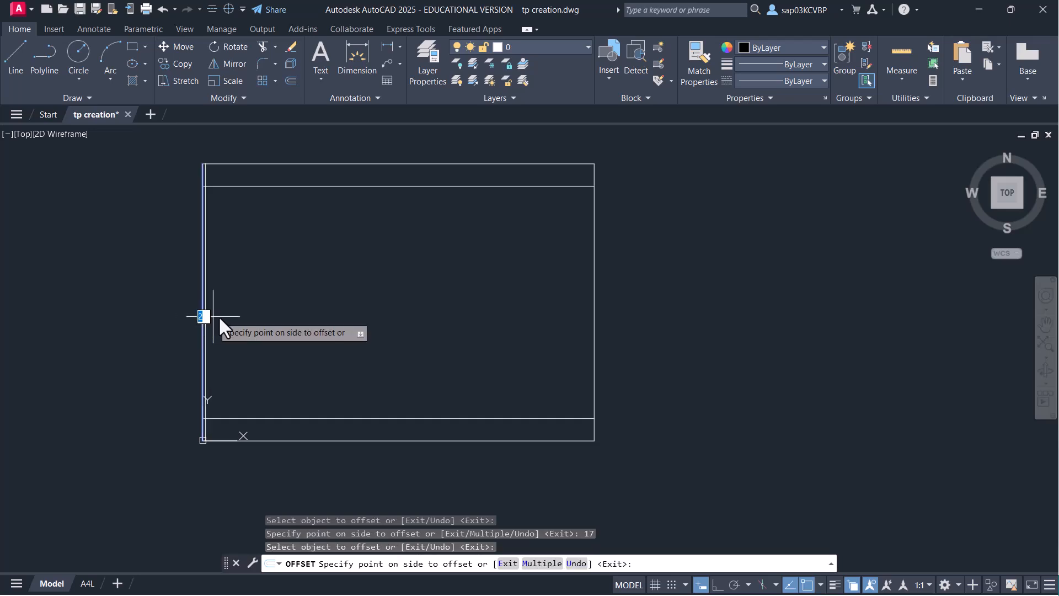
click(263, 312)
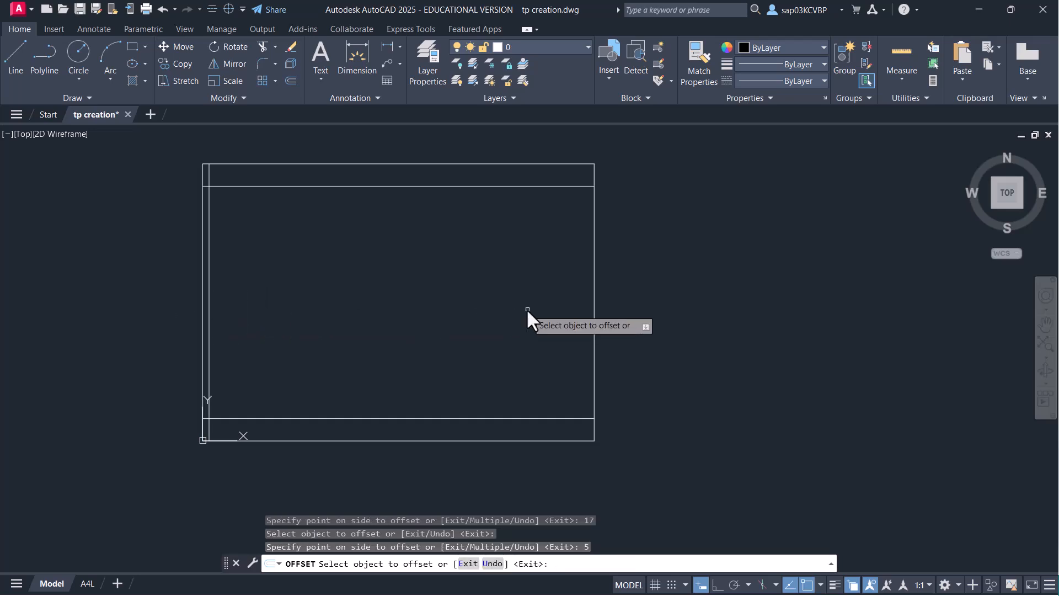
click(593, 302)
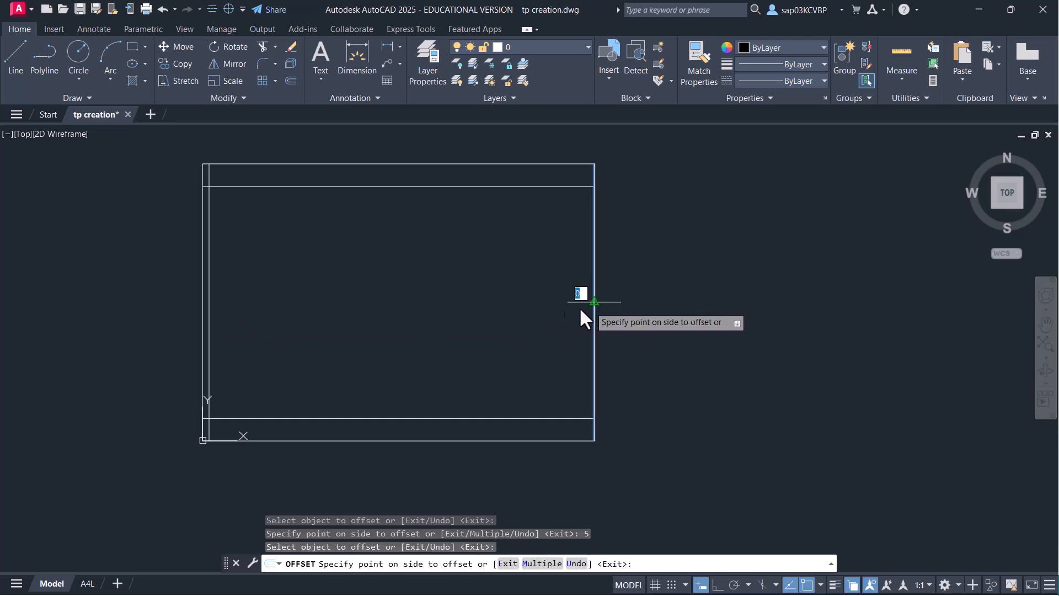
click(542, 313)
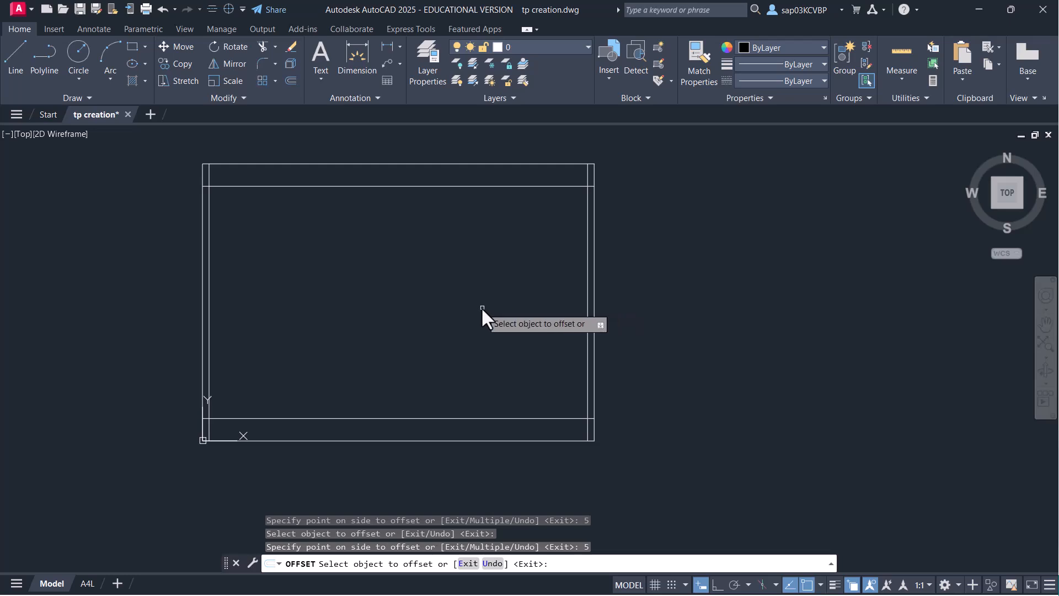
key(Escape)
key(ctrl+s)
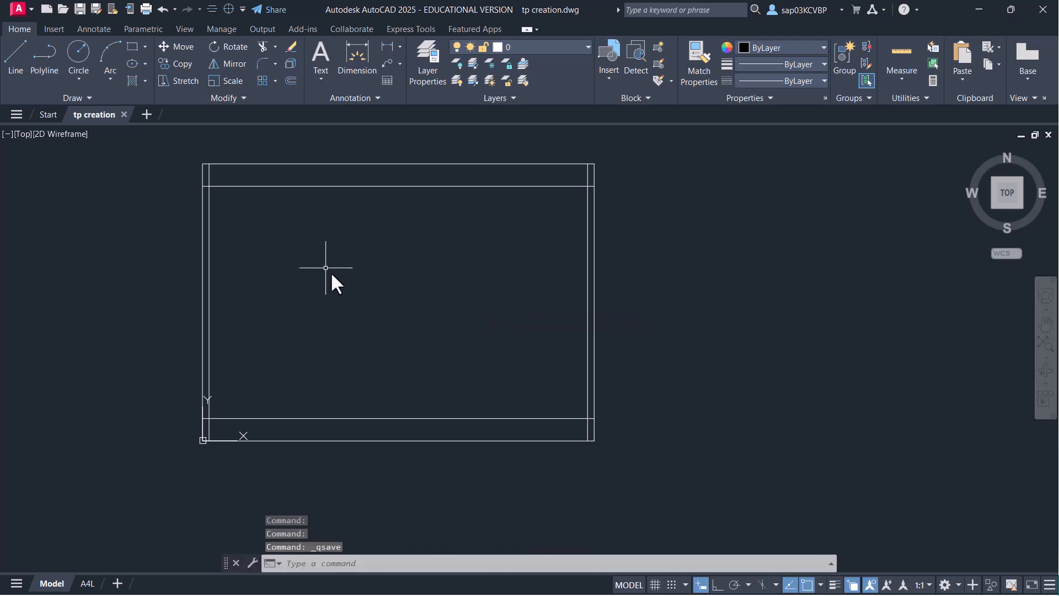
- Trim the overhanging line ends at the upper-left and upper-right corners
text(TR)
key(Return)
scroll(220, 193, up, 7)
middle_drag(243, 247, 261, 276)
mouse_move(259, 249)
mouse_down()
mouse_move(226, 266)
mouse_move(209, 306)
mouse_up()
scroll(418, 323, down, 6)
middle_drag(569, 391, 196, 237)
scroll(308, 164, up, 4)
middle_drag(307, 159, 285, 308)
scroll(393, 300, up, 4)
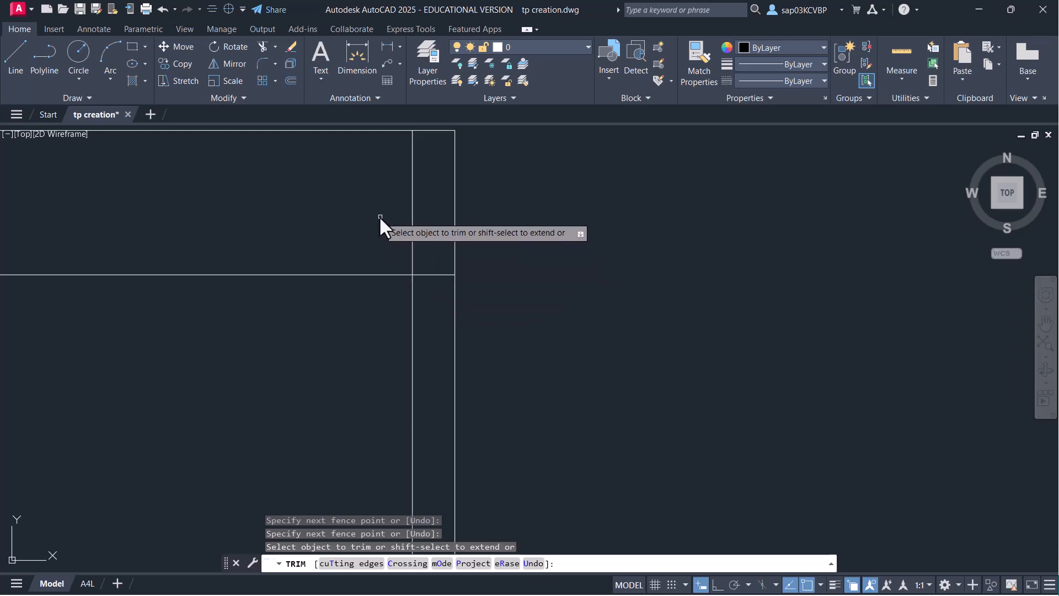
drag(381, 217, 426, 240)
drag(437, 309, 433, 312)
- Trim the lower-left and lower-right corner overhangs, then save the drawing
scroll(433, 312, down, 8)
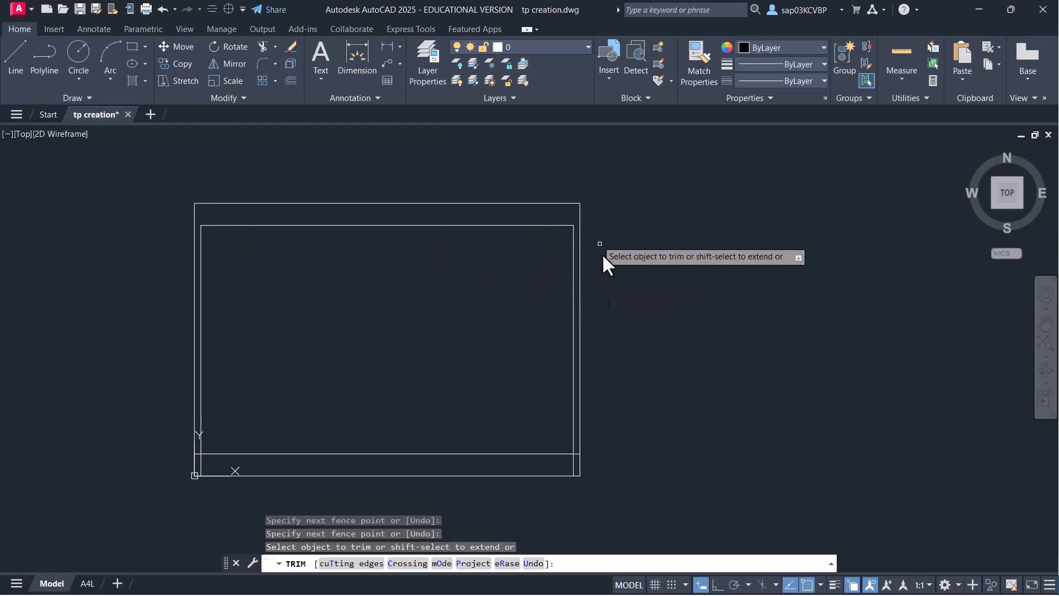
scroll(188, 463, up, 4)
mouse_move(231, 461)
mouse_down()
mouse_move(220, 464)
mouse_move(206, 434)
mouse_up()
scroll(331, 436, down, 5)
middle_drag(397, 426, 236, 385)
scroll(461, 451, up, 5)
drag(395, 419, 424, 414)
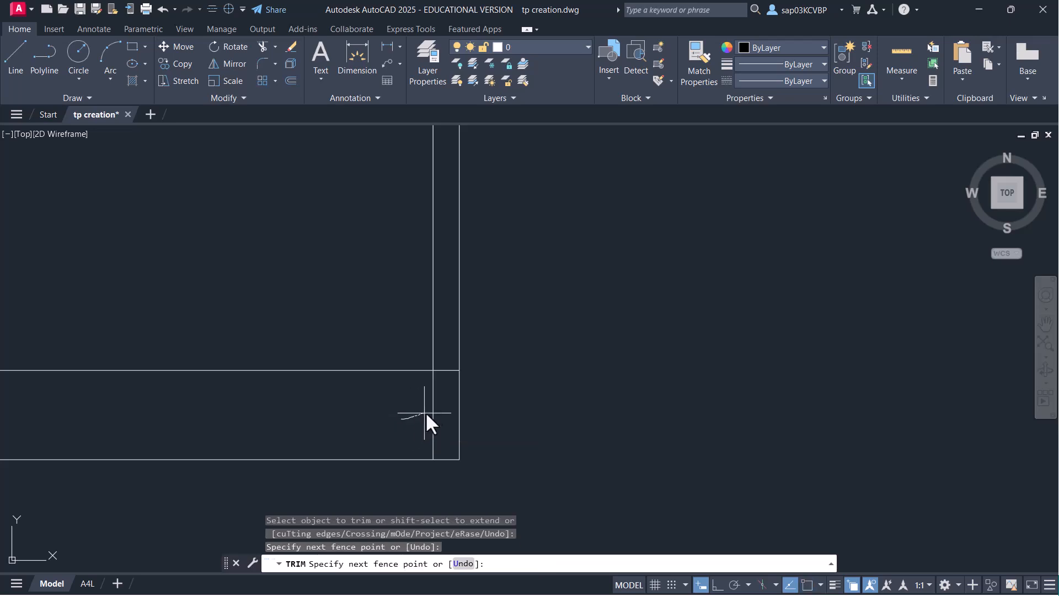
drag(447, 368, 442, 355)
scroll(361, 318, down, 3)
middle_drag(362, 319, 462, 428)
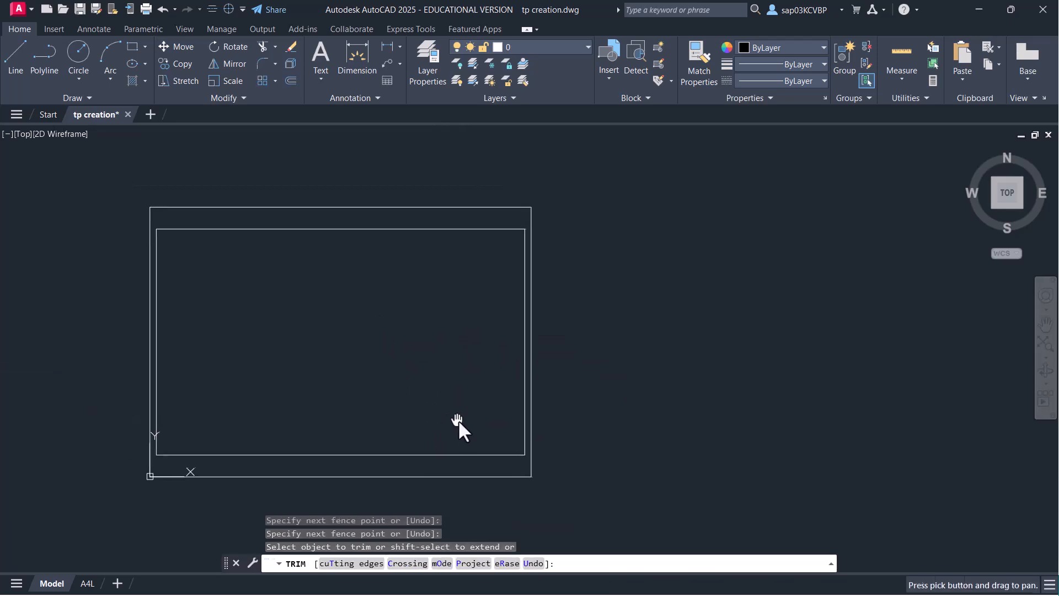
scroll(154, 366, up, 2)
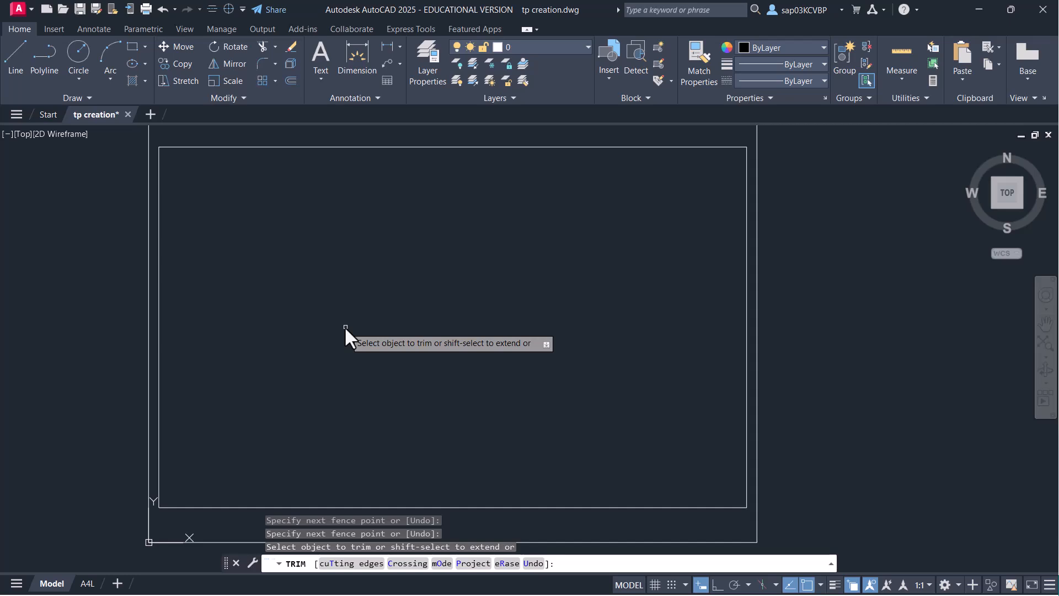
key(Escape)
key(ctrl+s)
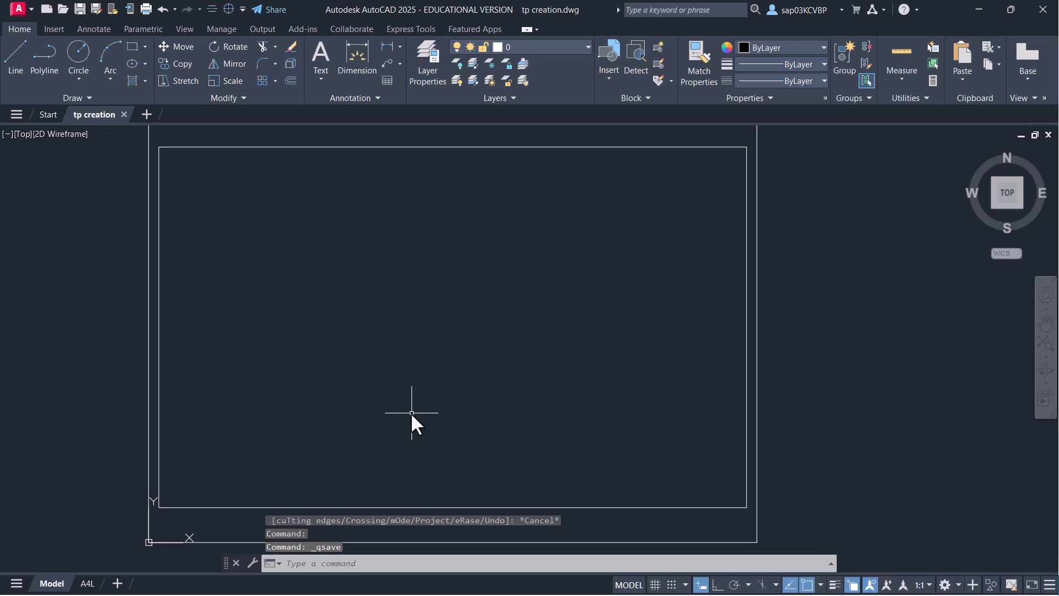
middle_drag(402, 465, 412, 409)
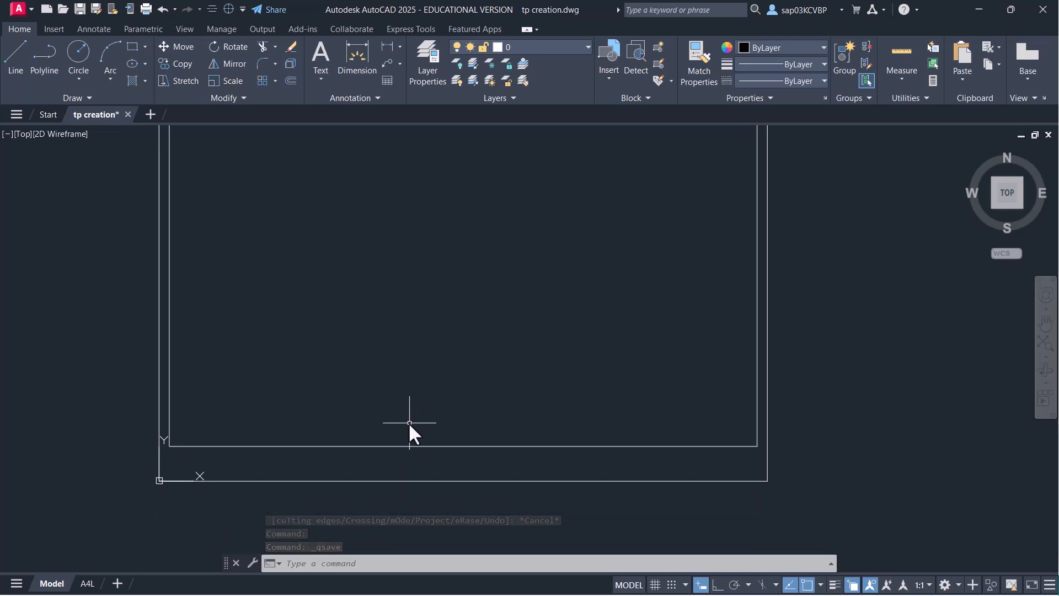
- Offset the inner border's bottom line up 10 to form the title strip line
text(o)
key(Return)
text(10)
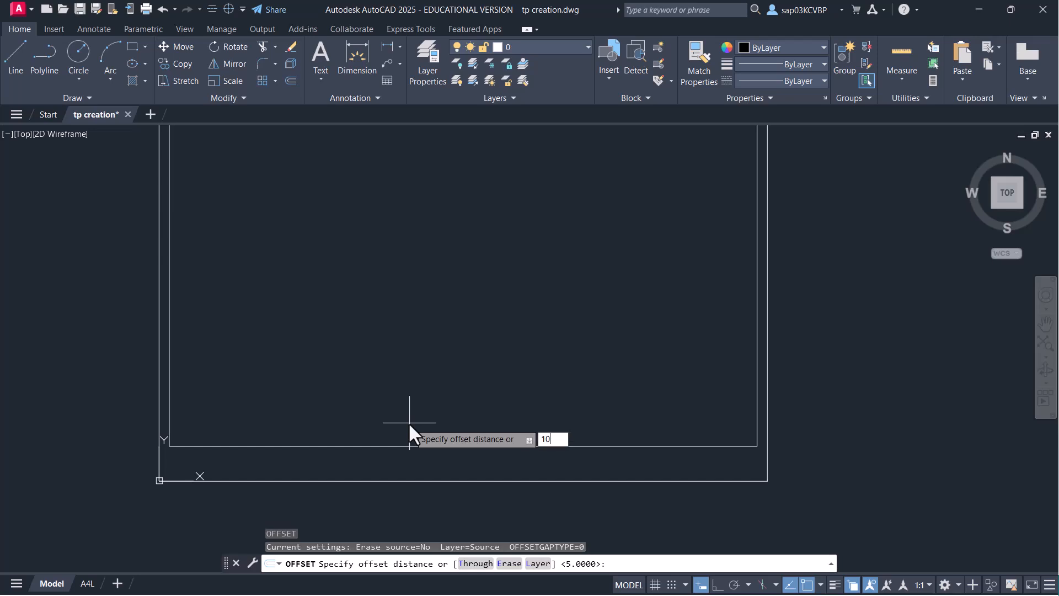
key(Return)
click(498, 444)
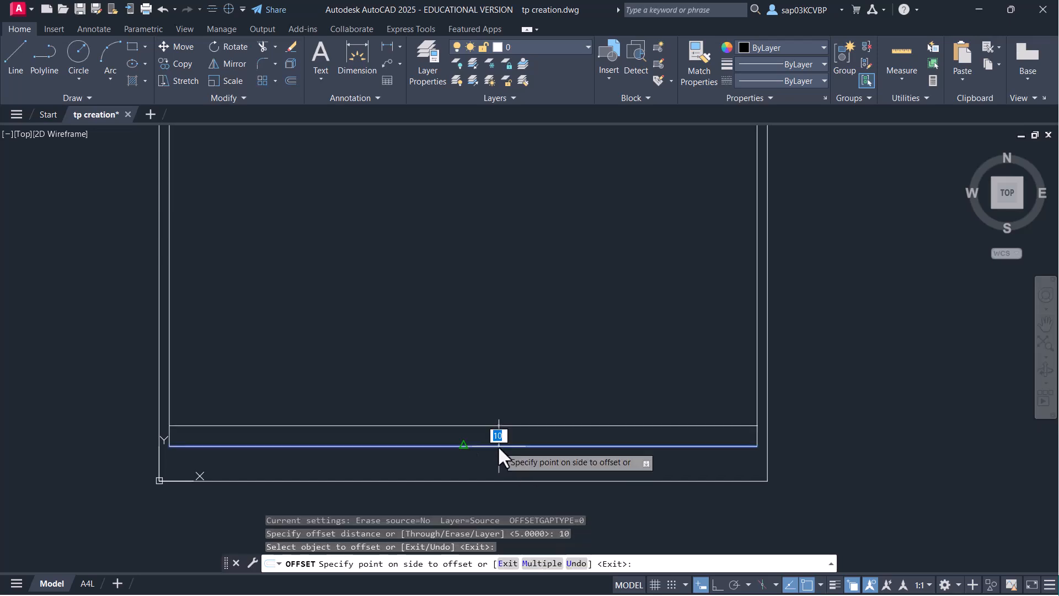
click(498, 420)
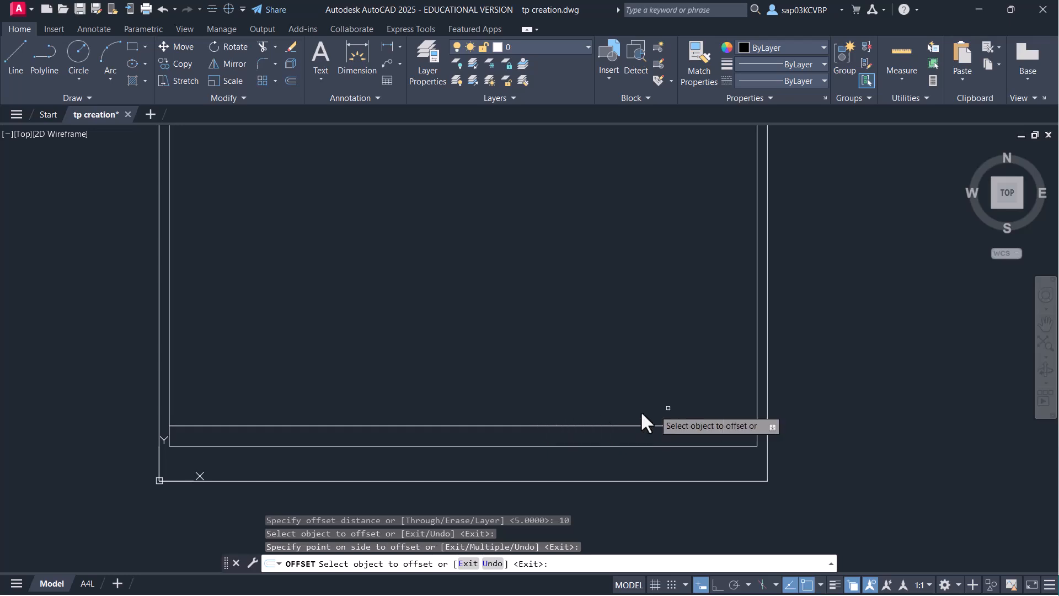
- Add vertical dividers 50 from the right side, then 60 and 40 further left
click(757, 385)
text(50)
key(Return)
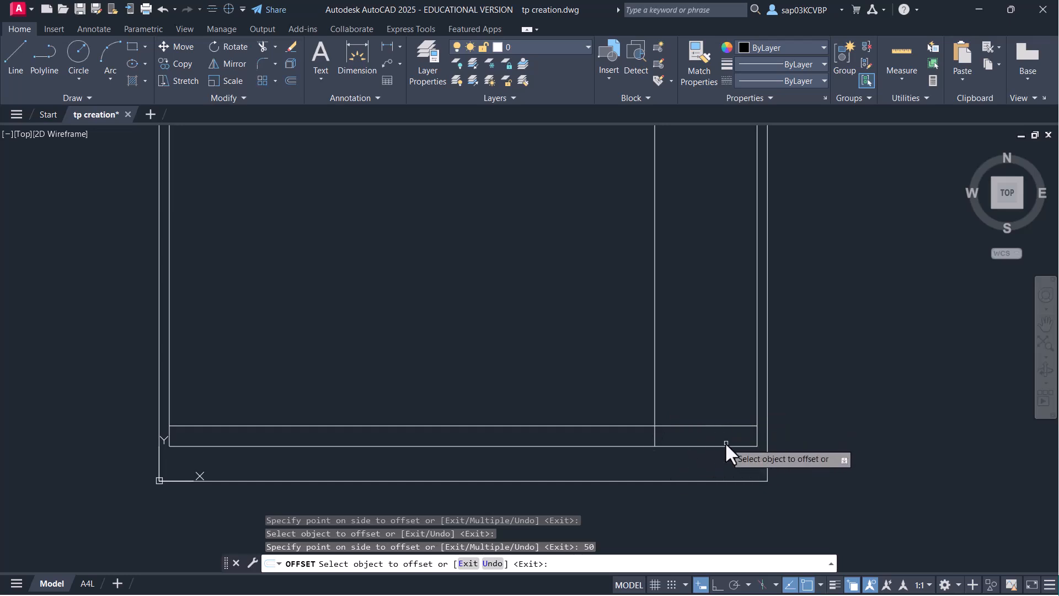
click(655, 356)
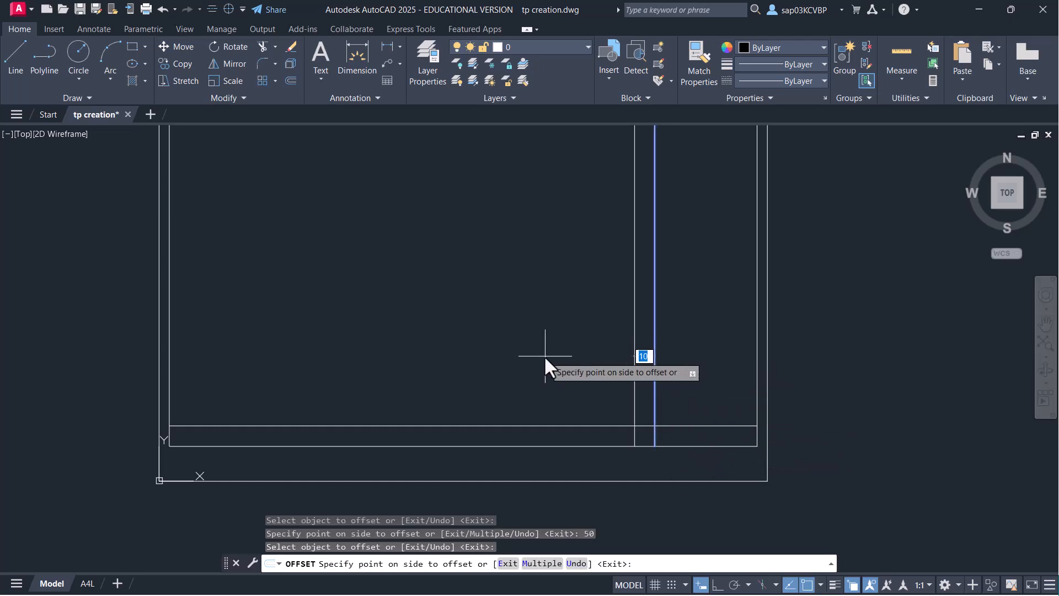
text(60)
key(Return)
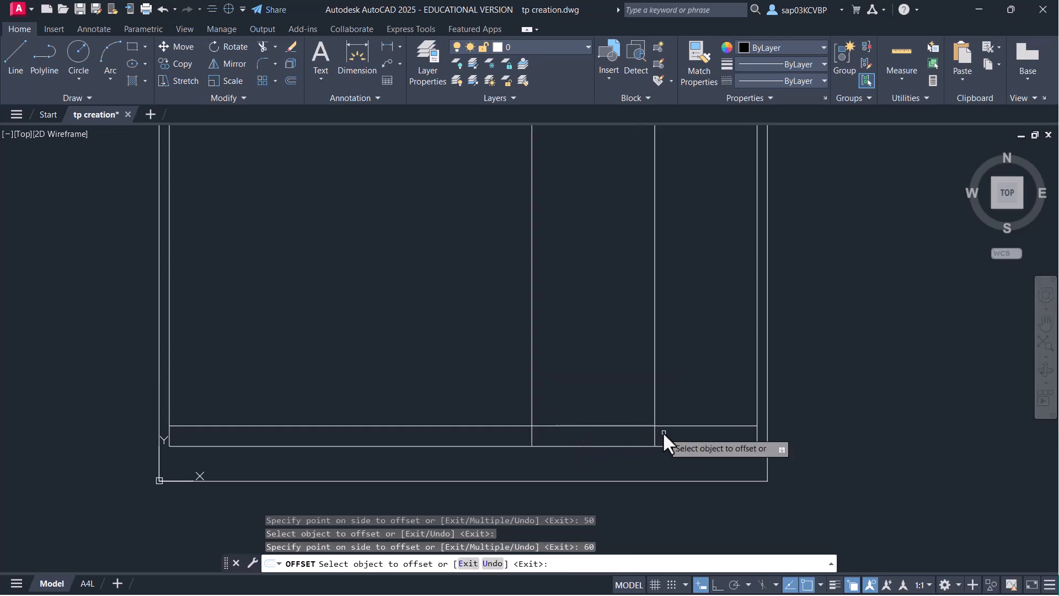
click(532, 367)
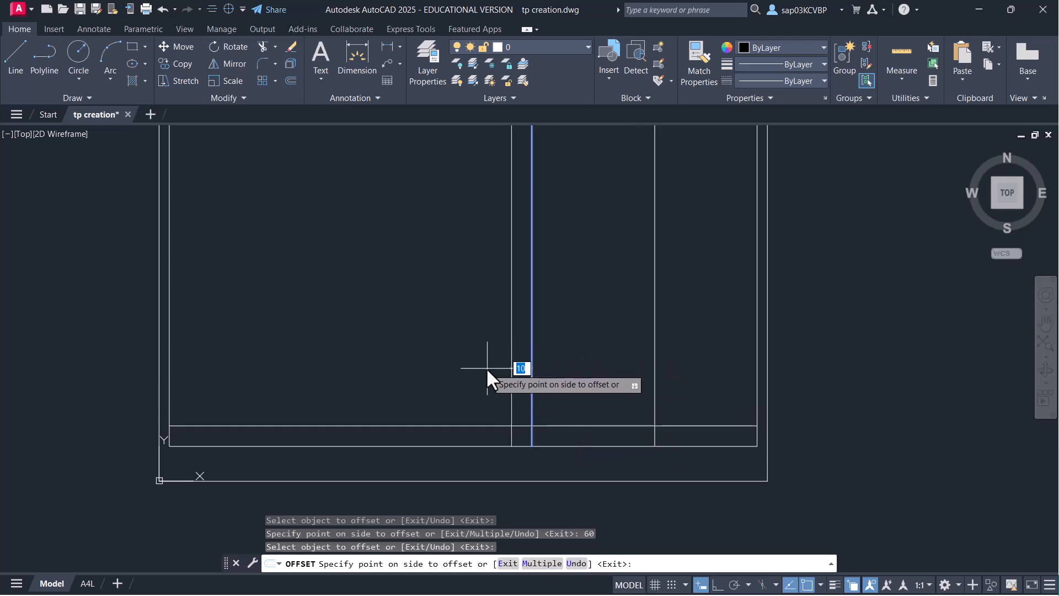
text(40)
key(Return)
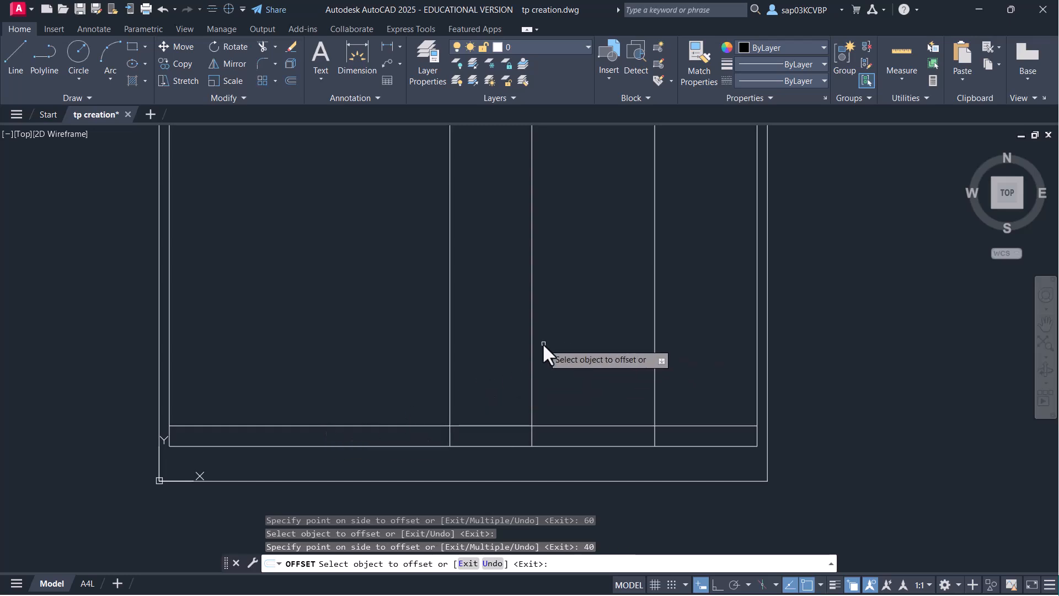
key(Return)
mouse_move(688, 301)
mouse_down()
mouse_move(634, 305)
mouse_move(659, 300)
mouse_up()
key(Escape)
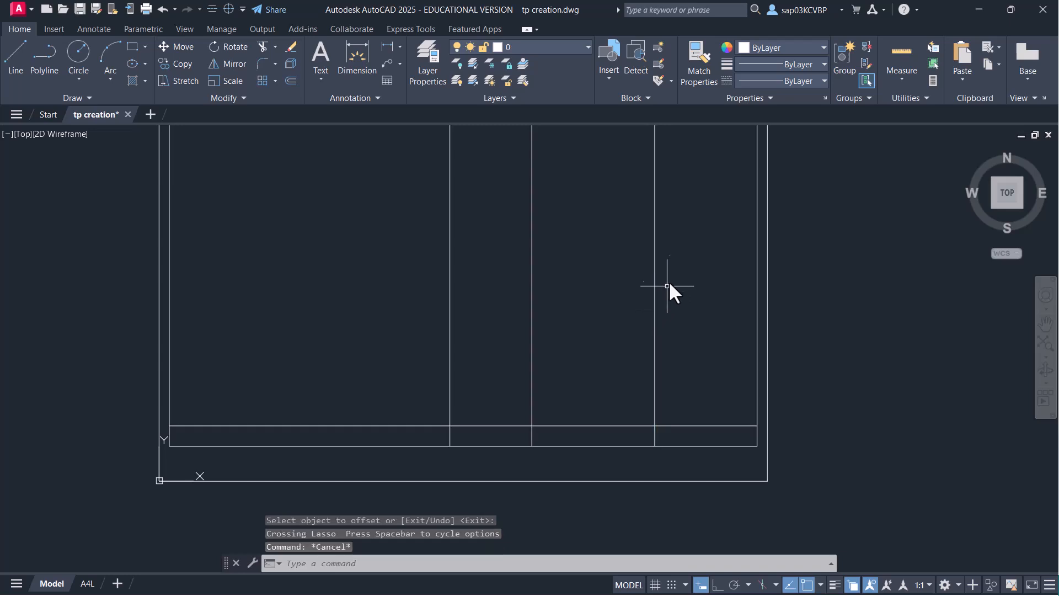
- Trim the three vertical dividers so they stop at the title strip line
text(tr)
key(space)
click(673, 286)
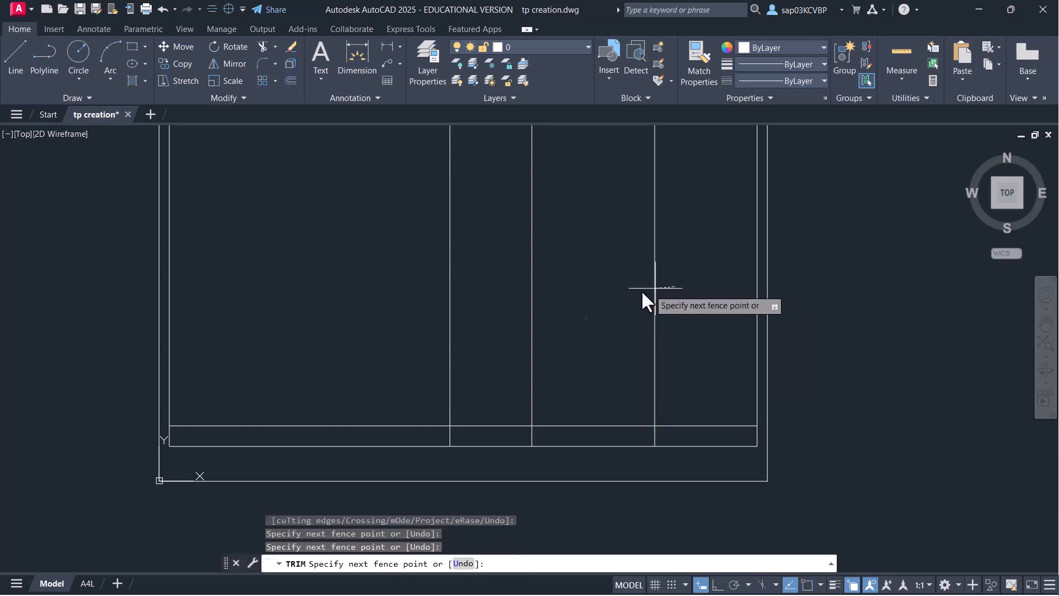
click(434, 298)
key(space)
right_click(418, 318)
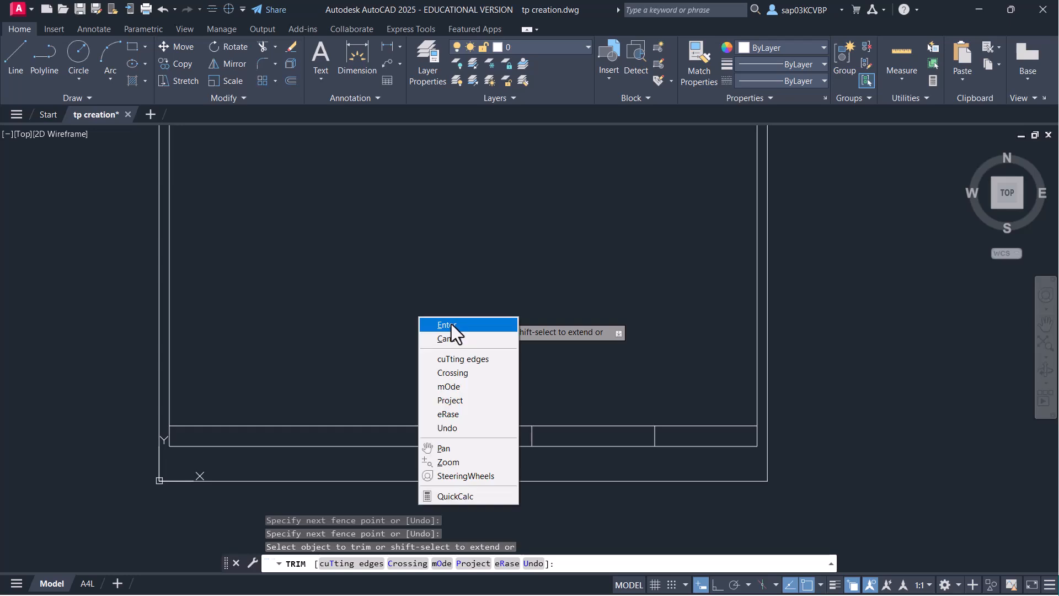
click(448, 324)
- Save tp creation.dwg with the finished title-block frame
key(ctrl+s)
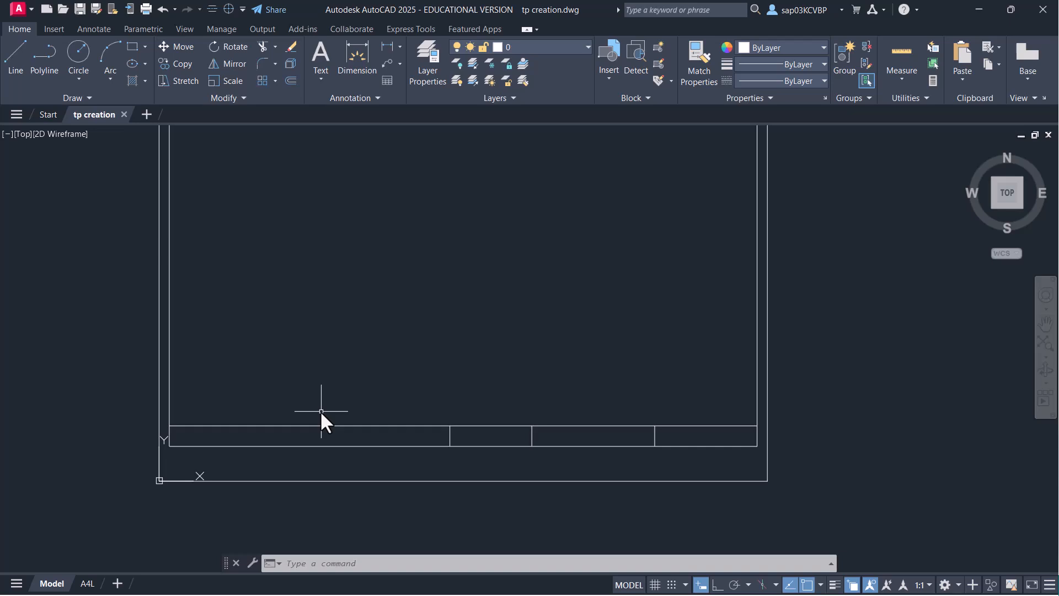
scroll(441, 425, up, 2)
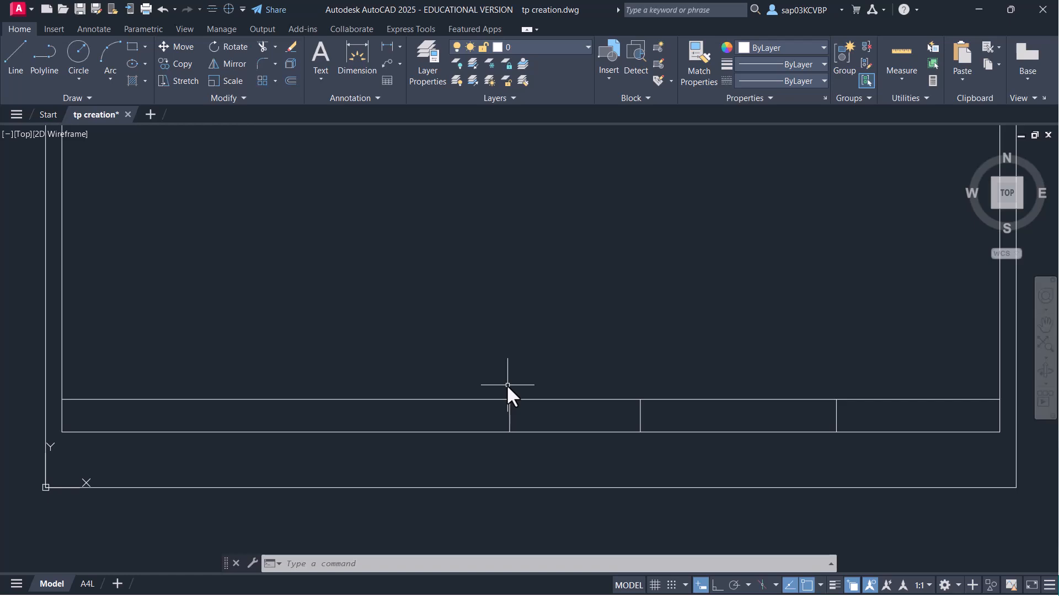
key(ctrl+s)
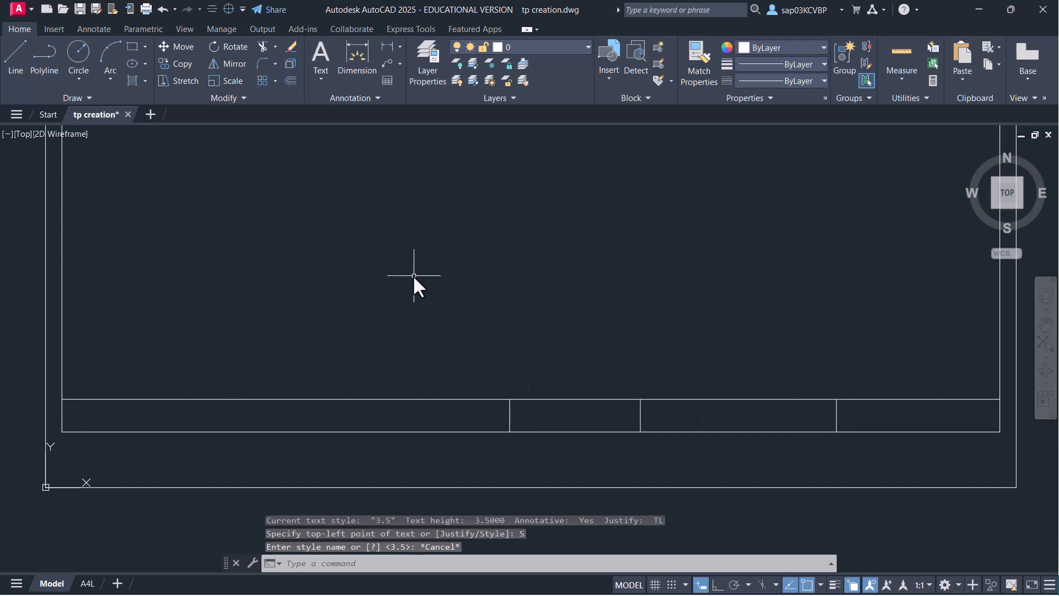
- Place top-left-justified single-line text COMPANY NAME at the title strip's top-left corner, rotation 0
text(DT)
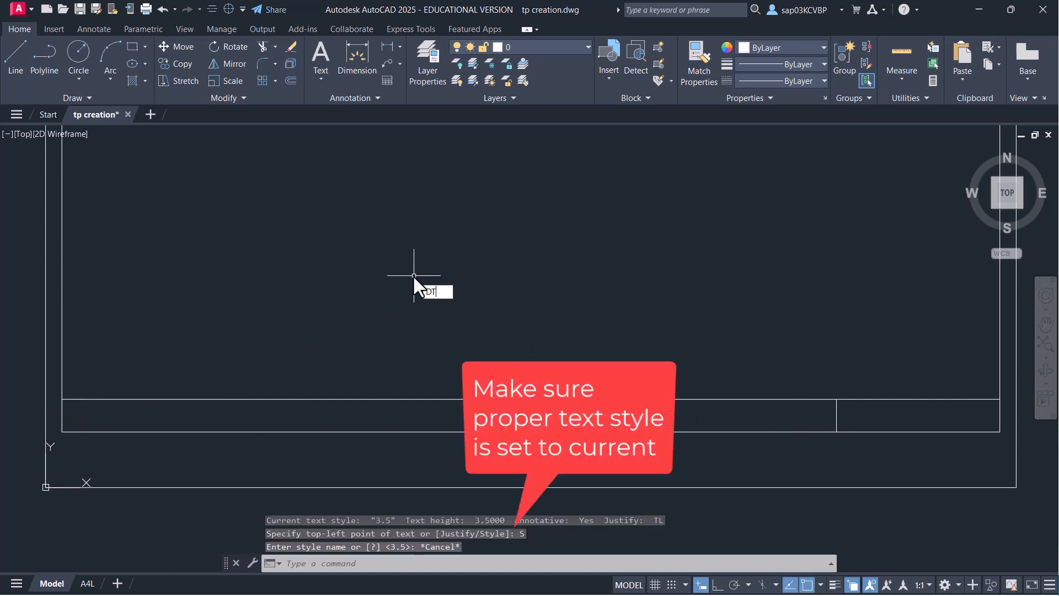
key(Return)
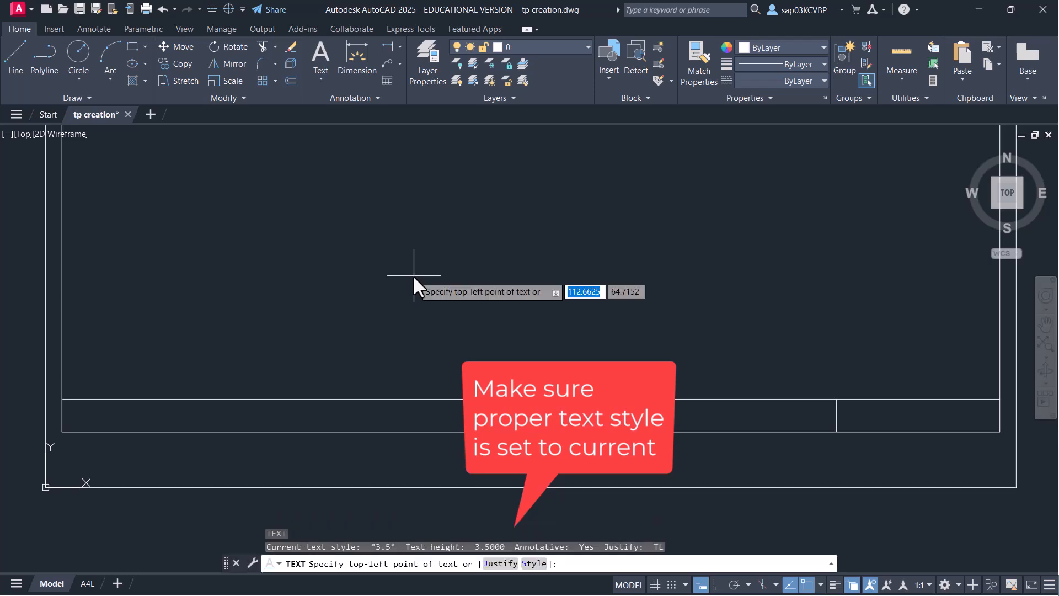
click(502, 563)
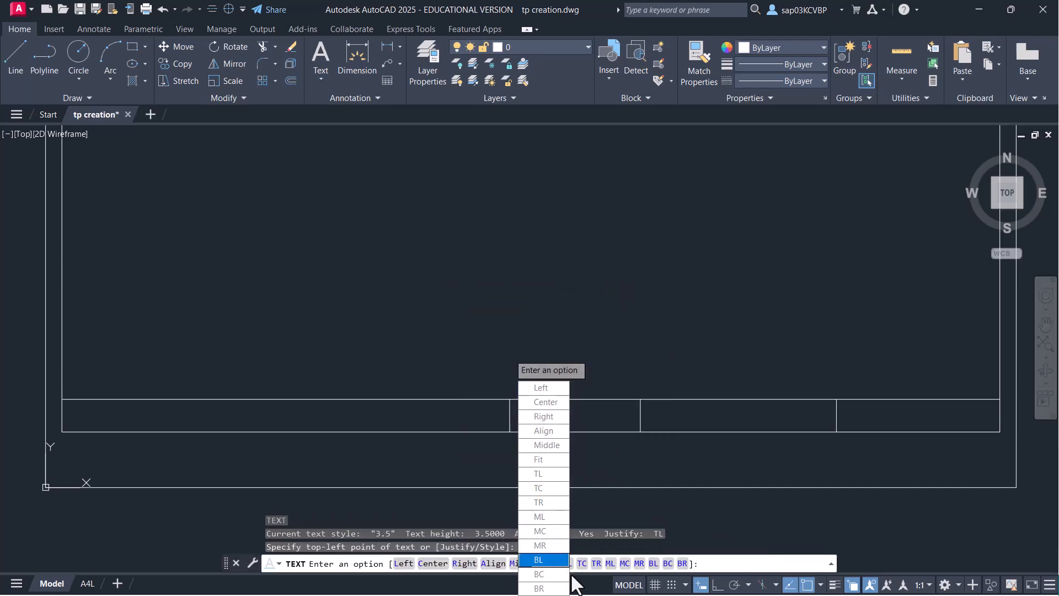
click(546, 475)
scroll(77, 386, up, 5)
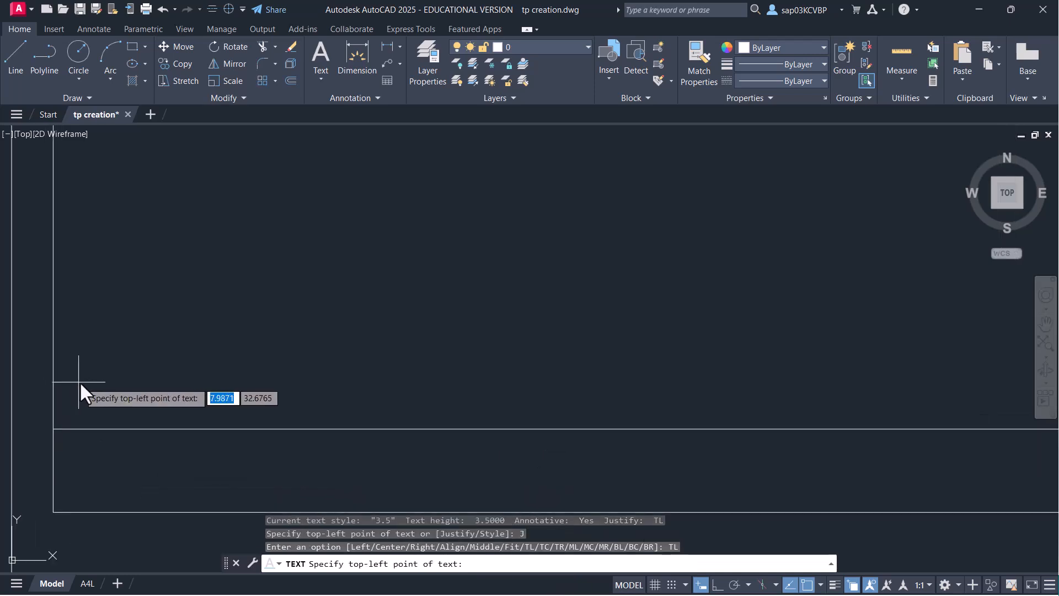
click(203, 413)
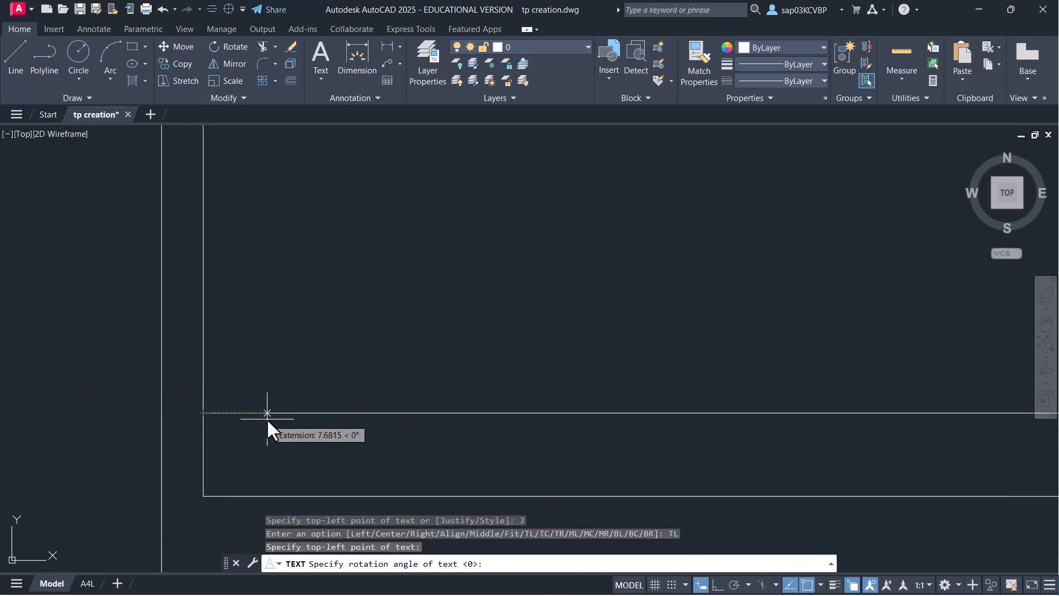
key(Return)
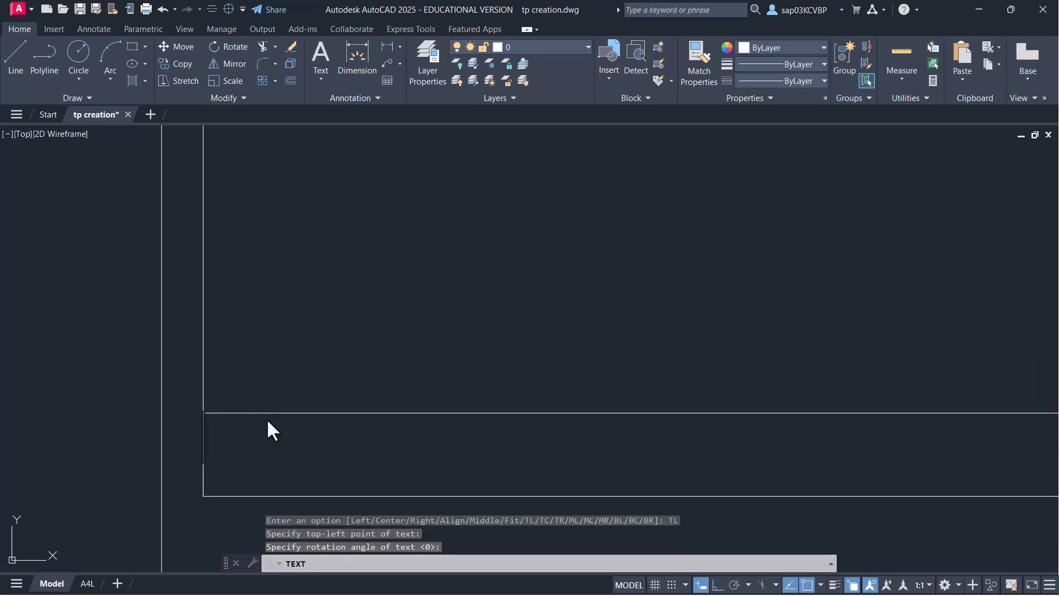
text(COMPANY)
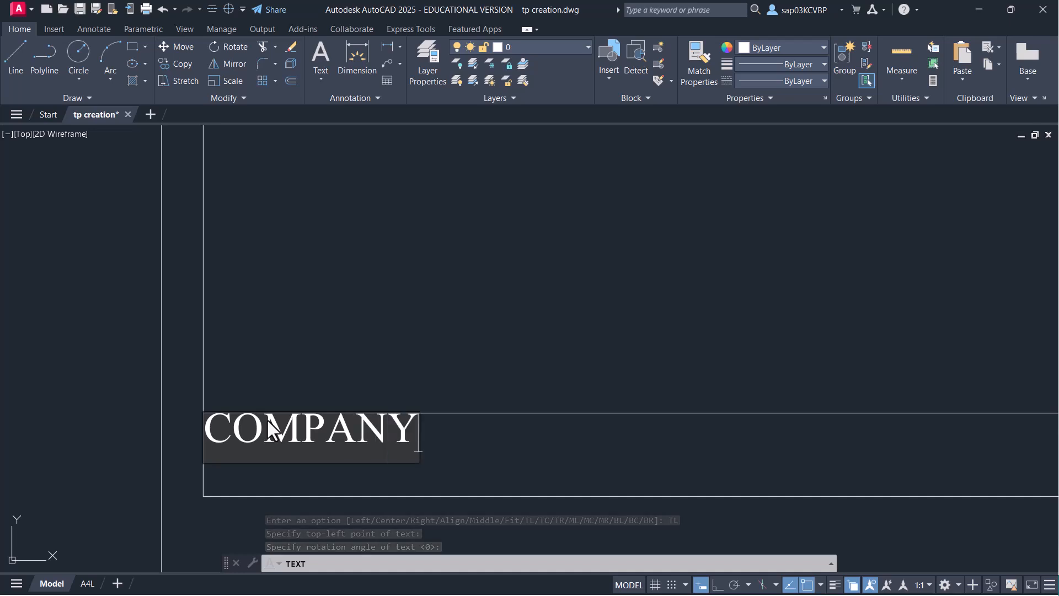
text( NAME)
key(Return)
key(Return)
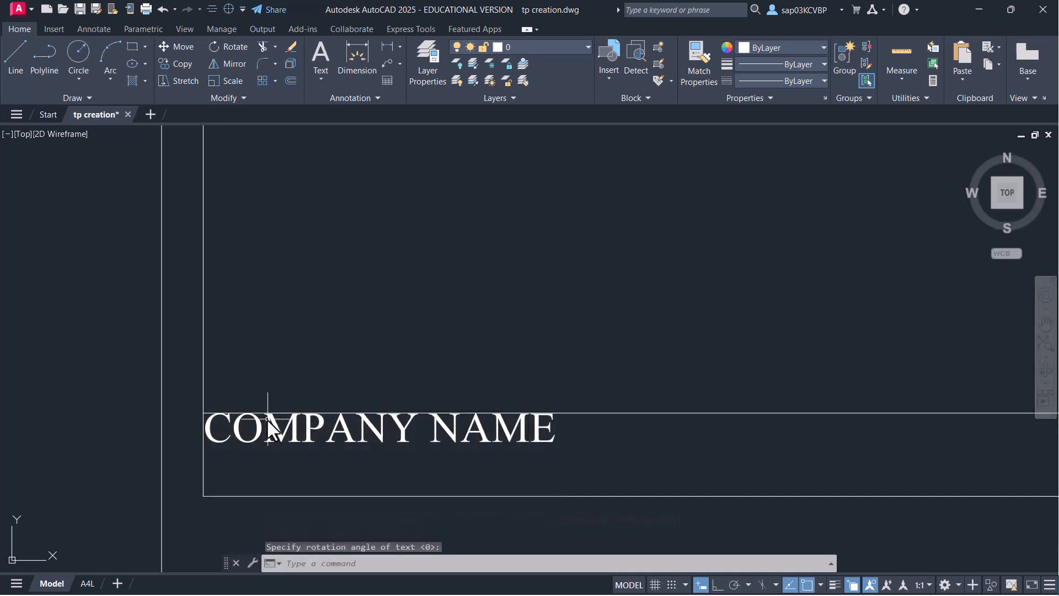
scroll(351, 419, down, 4)
middle_drag(516, 448, 185, 406)
mouse_move(411, 383)
middle_down()
mouse_move(329, 402)
mouse_move(393, 379)
mouse_move(489, 385)
middle_up()
scroll(370, 375, up, 2)
scroll(478, 385, down, 2)
middle_drag(229, 397, 505, 435)
- Copy the COMPANY NAME text into the three remaining title-strip cells
text(CO)
key(Return)
scroll(338, 453, up, 1)
click(339, 453)
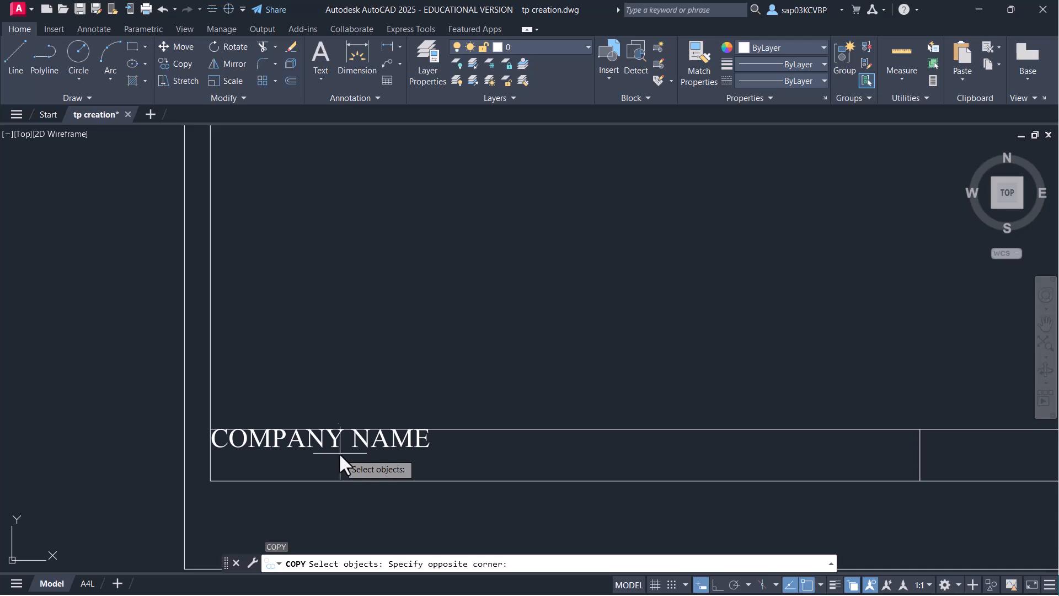
click(329, 441)
key(Return)
click(211, 428)
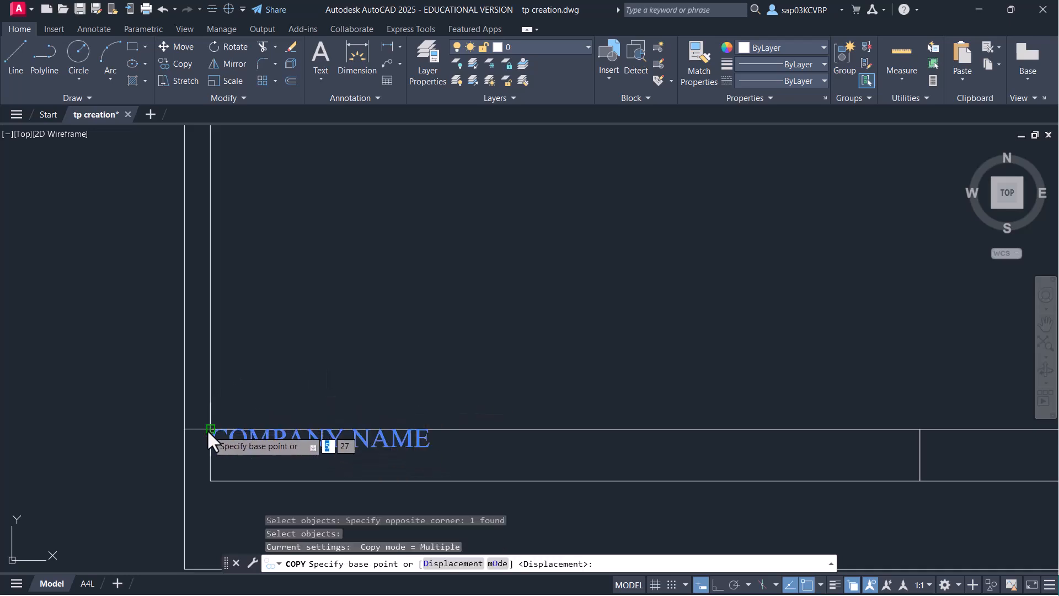
middle_drag(697, 366, 277, 338)
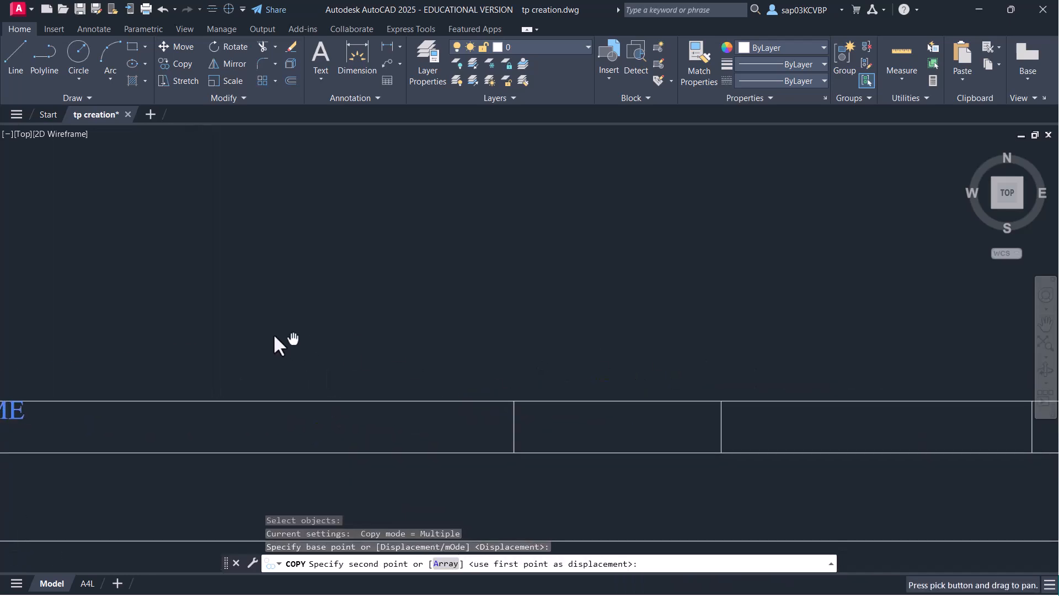
click(510, 400)
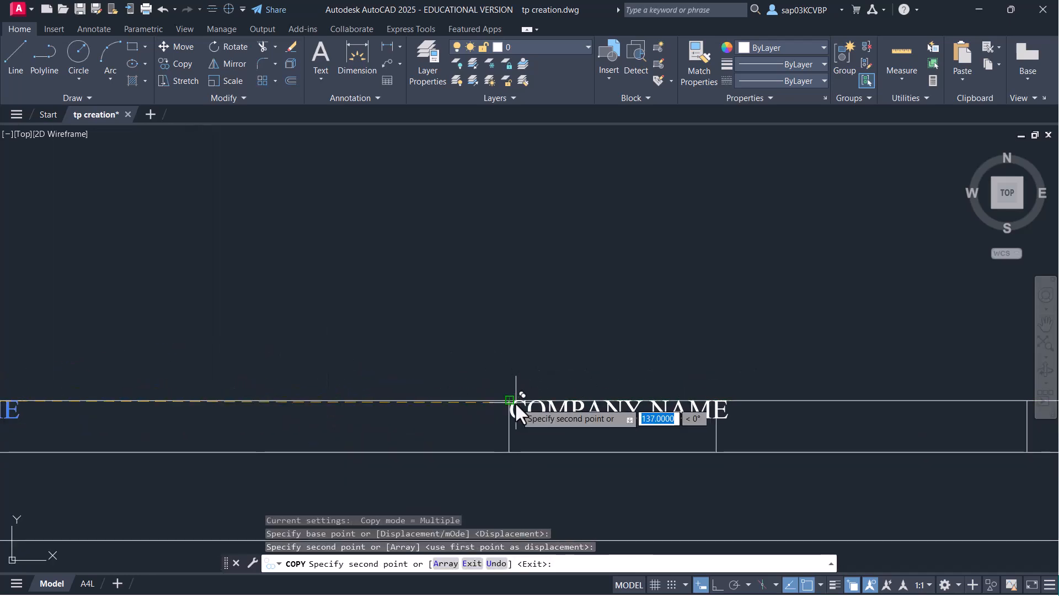
click(715, 400)
middle_drag(808, 346, 188, 349)
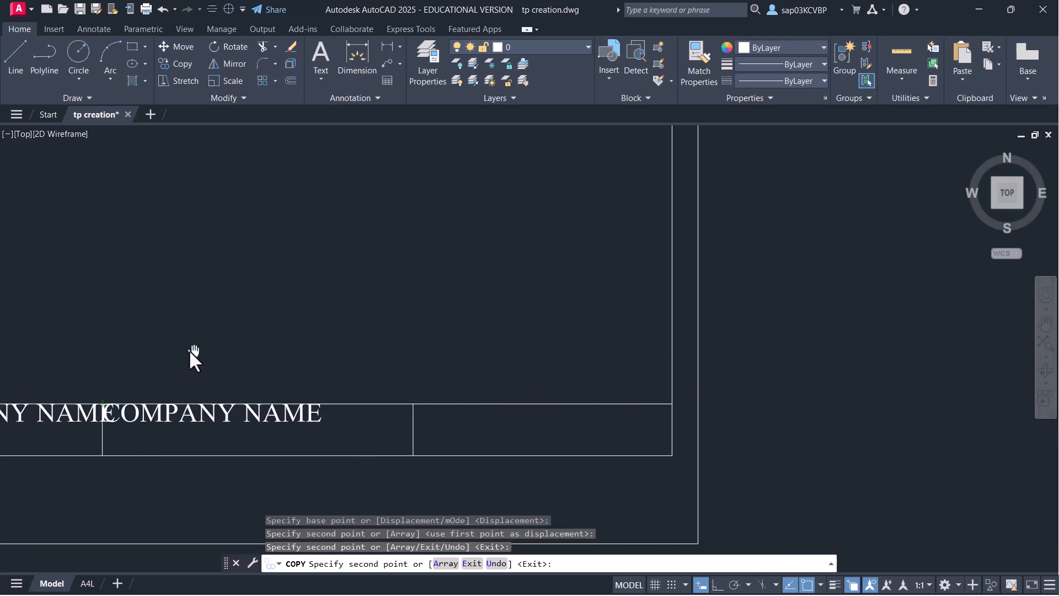
click(406, 404)
key(Return)
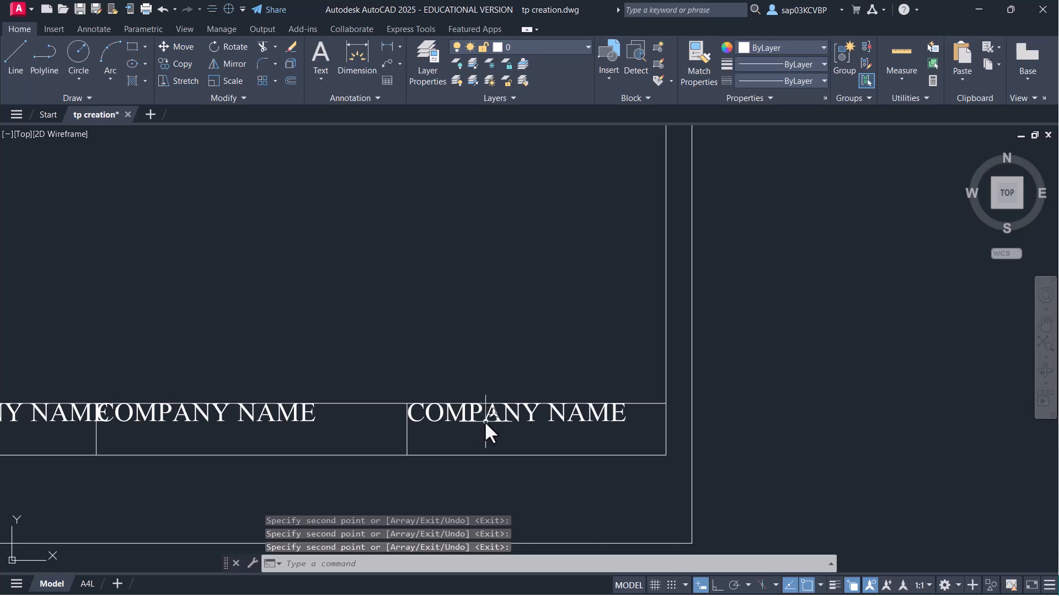
- Change the two rightmost copies to CHECKED BY: and DRAWN BY:
double_click(482, 423)
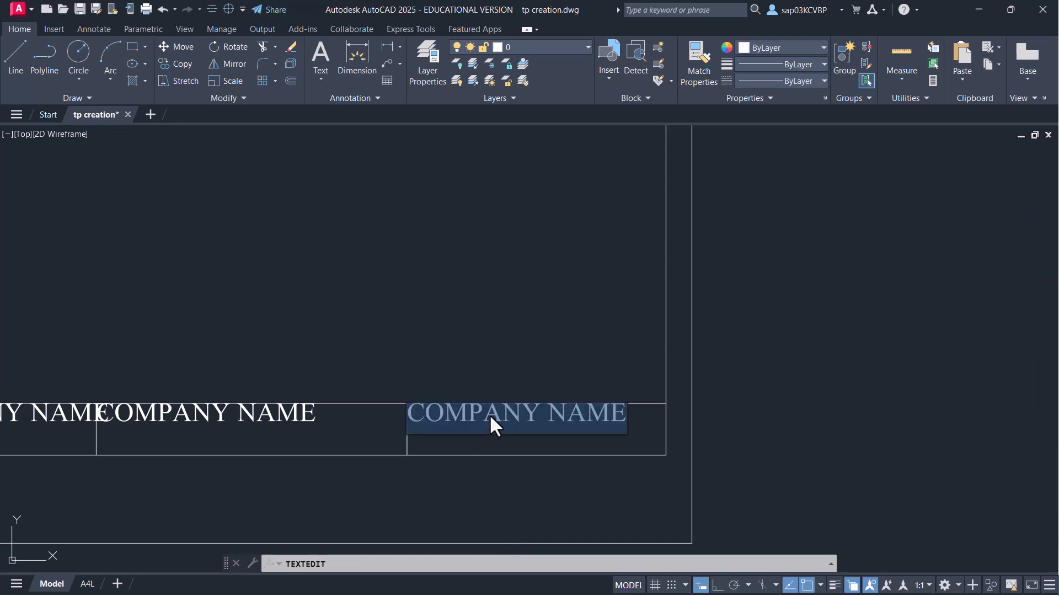
text(CHECKE)
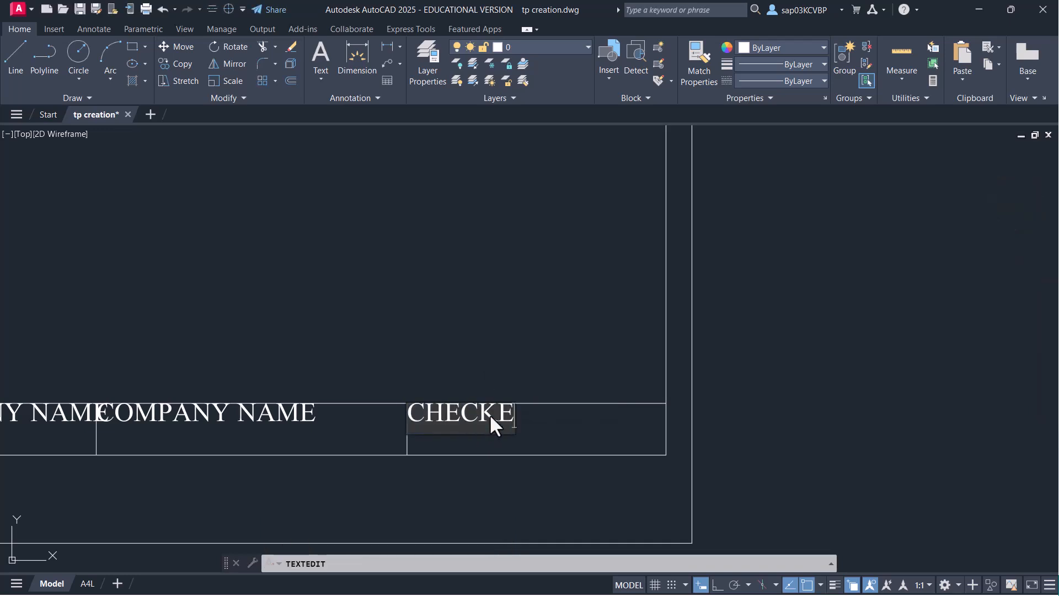
text(D BY:)
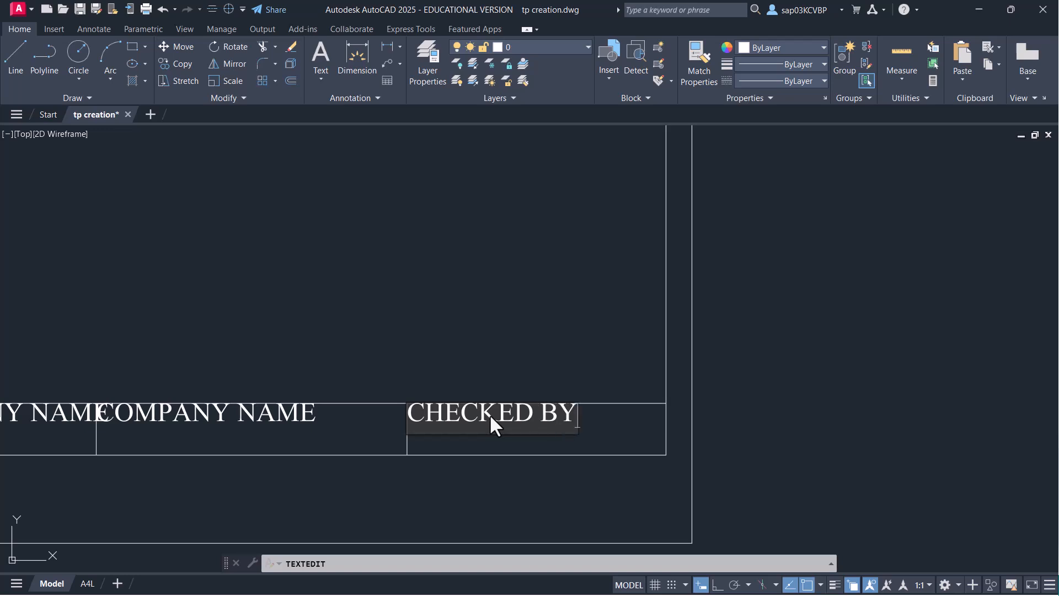
click(384, 405)
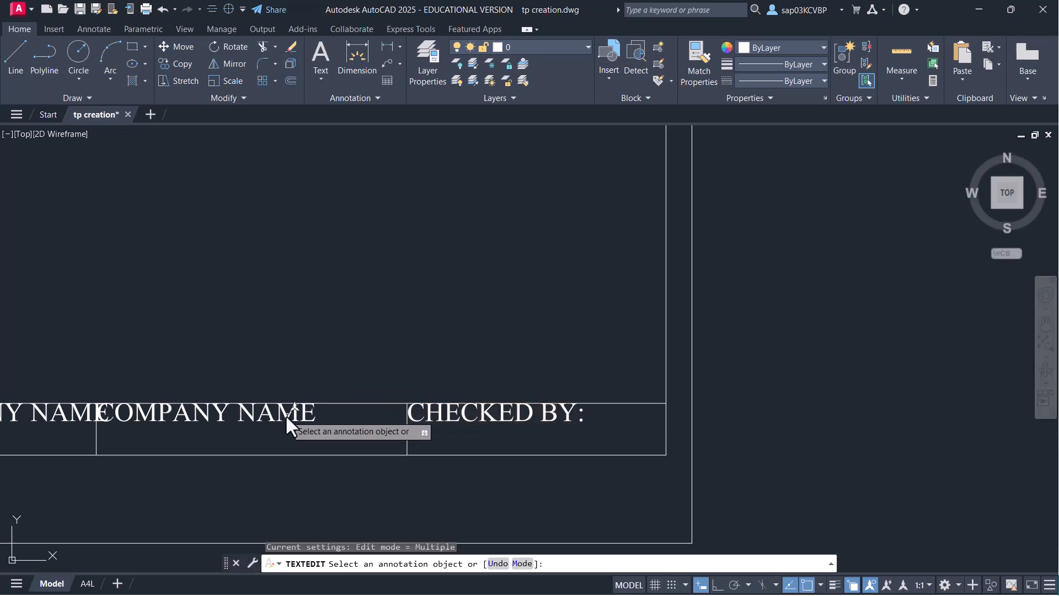
click(292, 414)
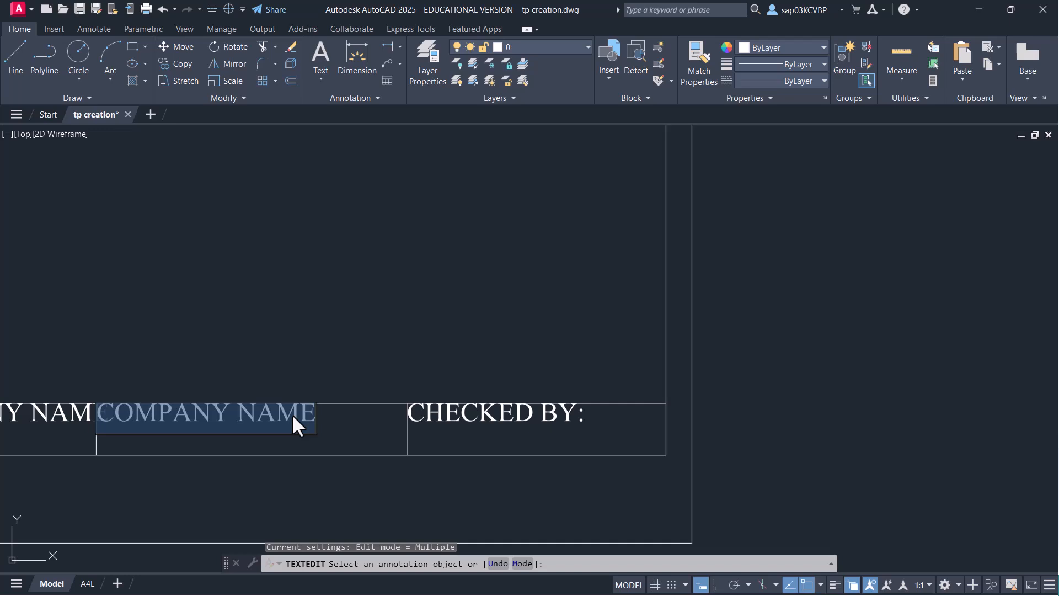
text(DRW)
key(BackSpace)
text(AWA)
key(BackSpace)
text(N BY)
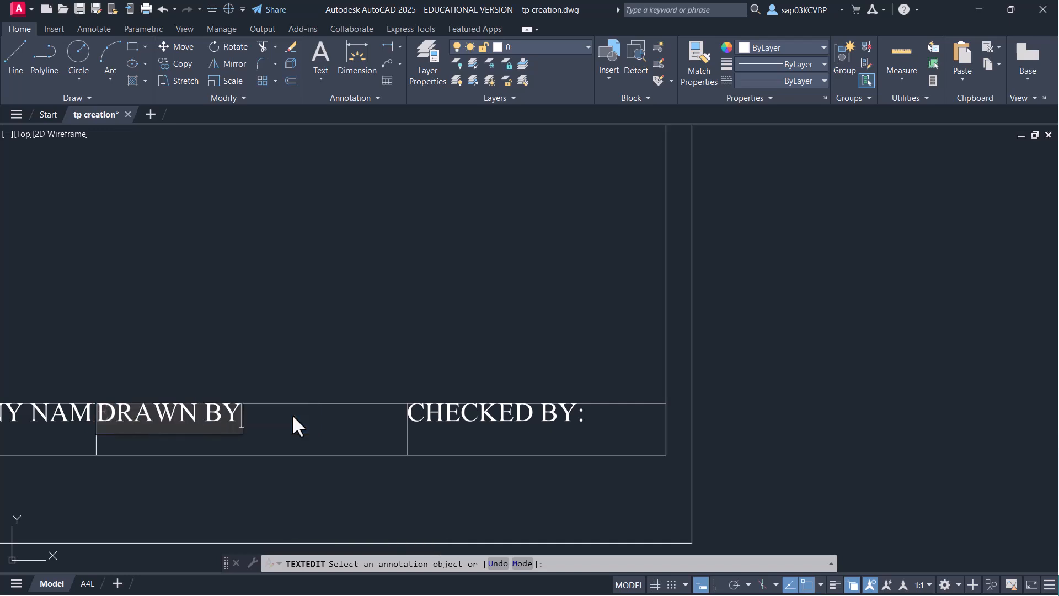
text(:)
click(293, 414)
- Change the remaining copy to SCALE: and end text editing
middle_drag(306, 418, 613, 411)
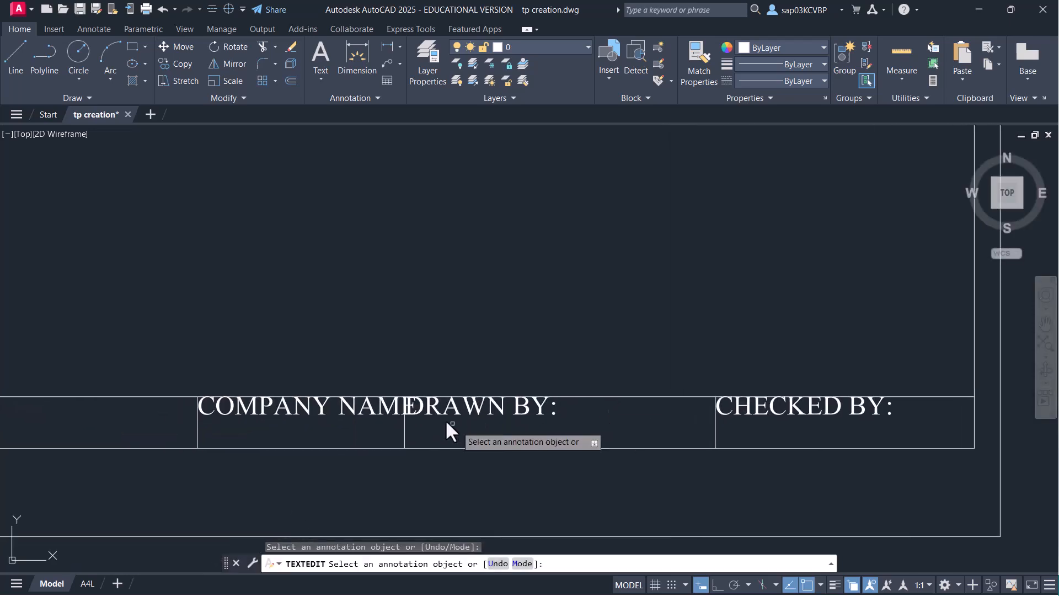
click(366, 408)
text(SCALE)
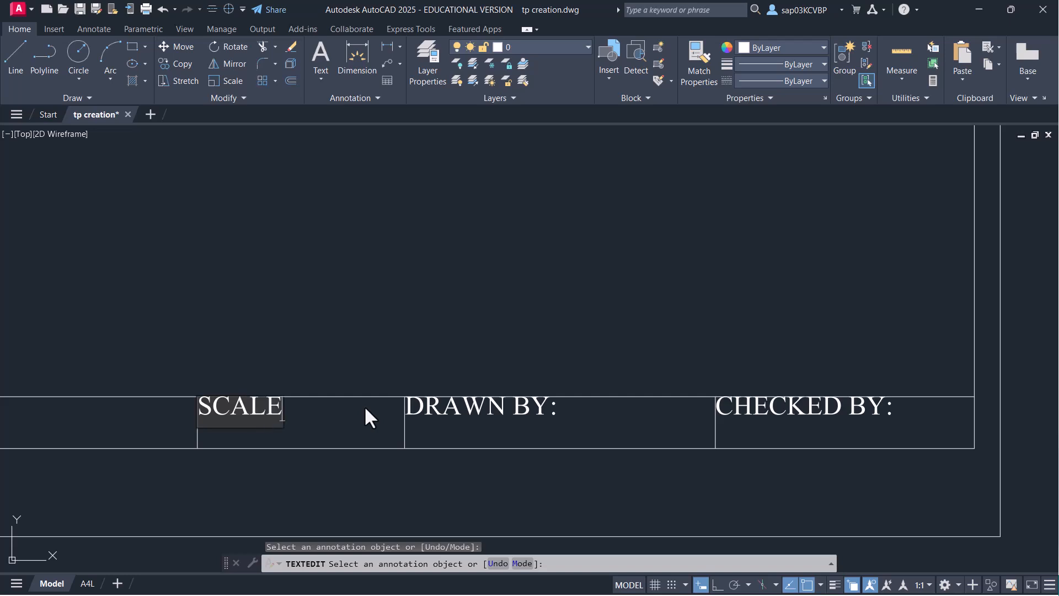
text(:)
click(365, 409)
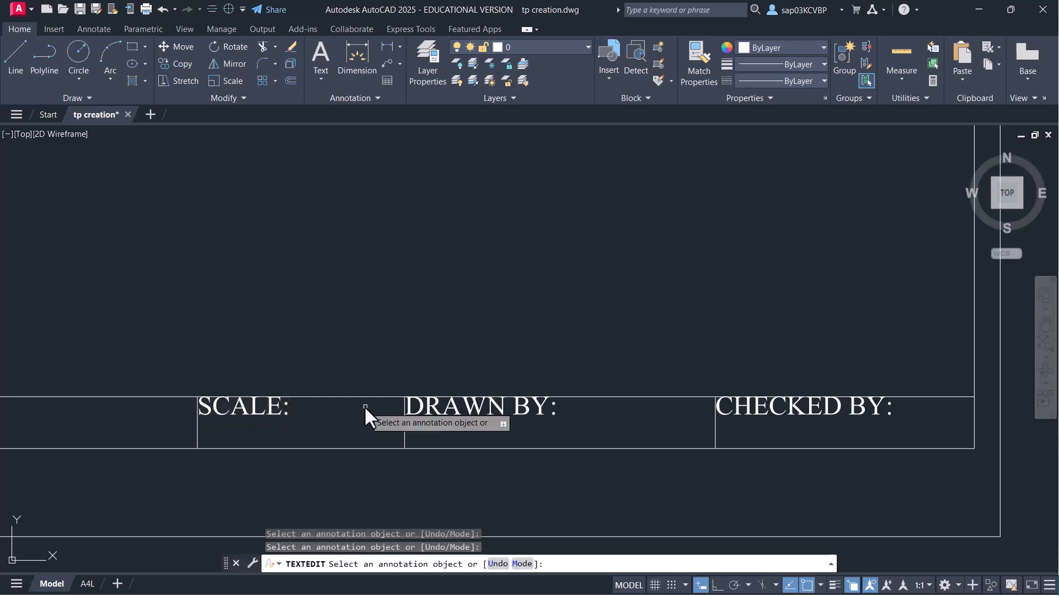
scroll(365, 409, down, 4)
middle_drag(410, 395, 514, 412)
right_click(360, 360)
click(388, 363)
- Recenter the title block and save the drawing
scroll(302, 351, up, 4)
scroll(309, 367, down, 2)
middle_drag(369, 326, 382, 259)
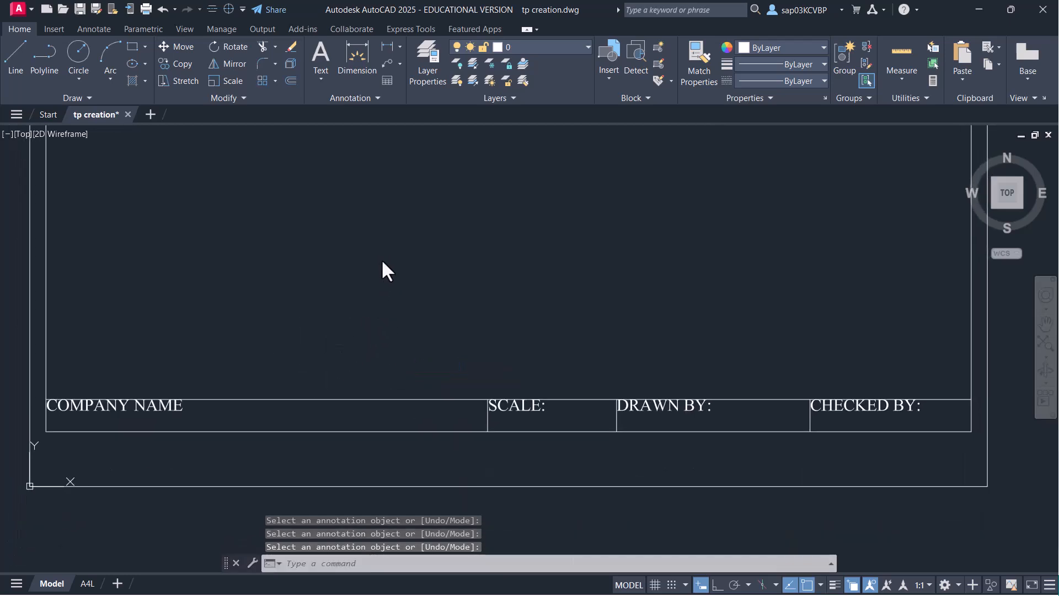
key(ctrl+s)
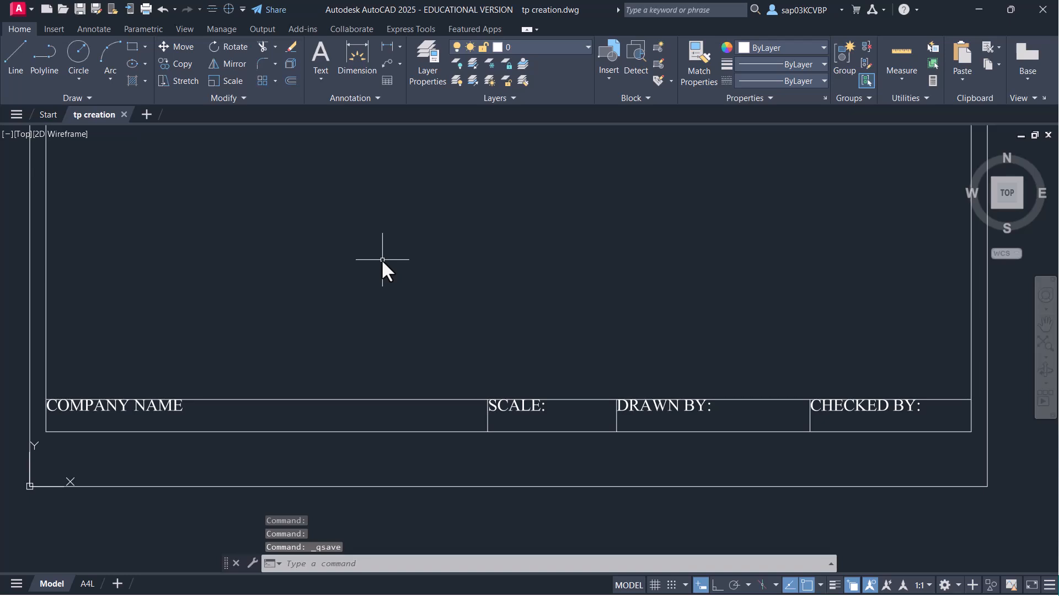
- Open Define Attributes from the expanded Block panel
click(640, 97)
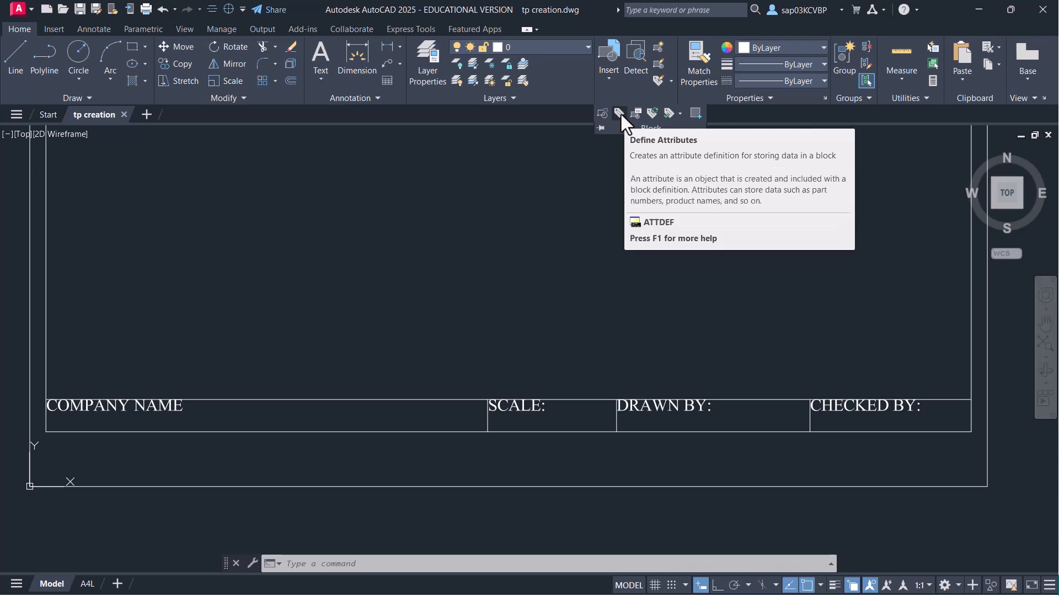
click(620, 112)
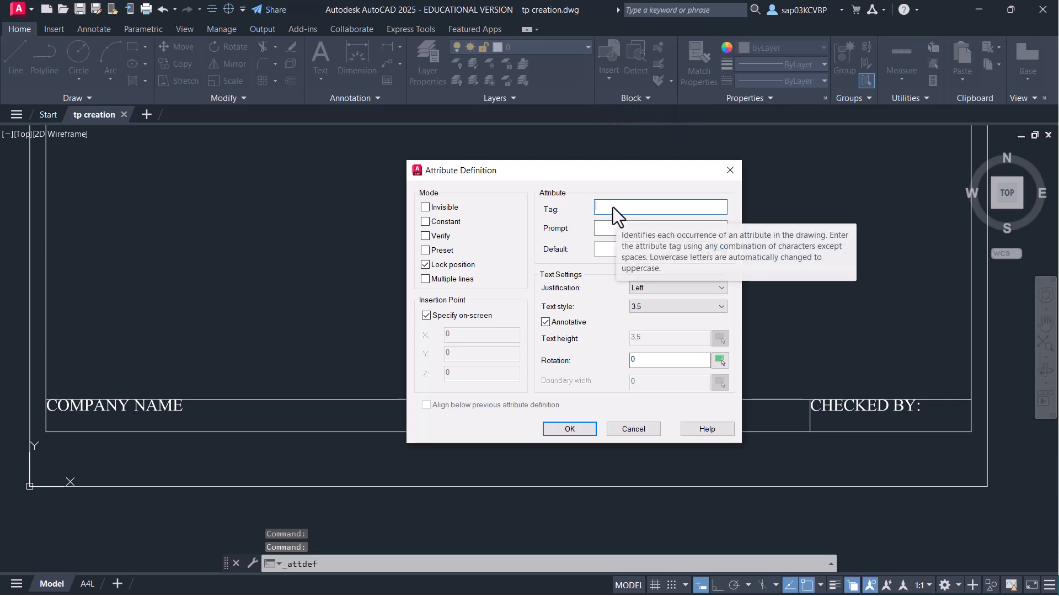
- Cancel the attribute dialog and offset the bottom title-block line 4 units upward
key(Escape)
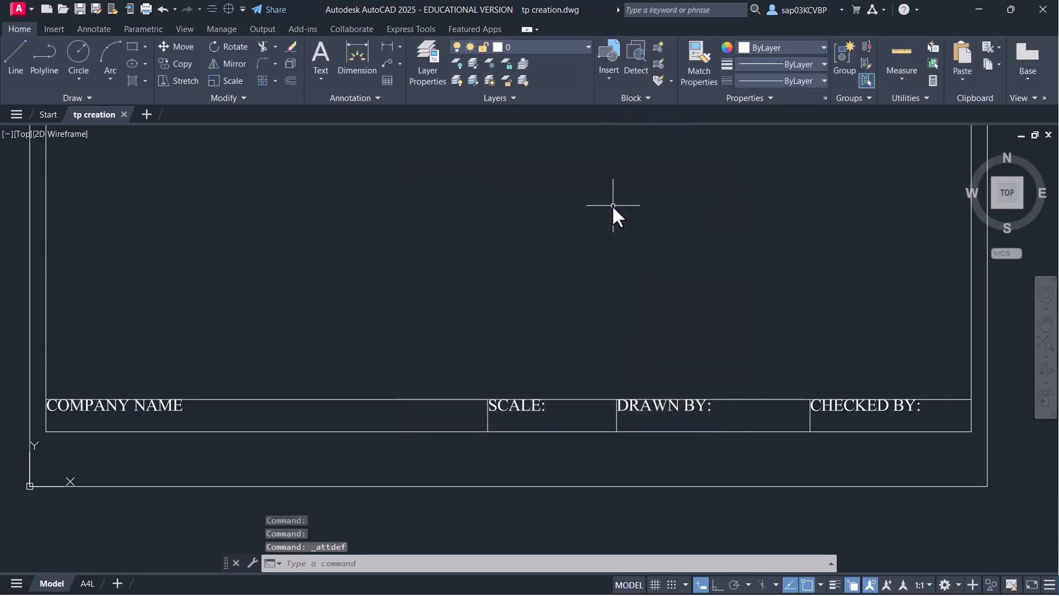
scroll(303, 442, up, 5)
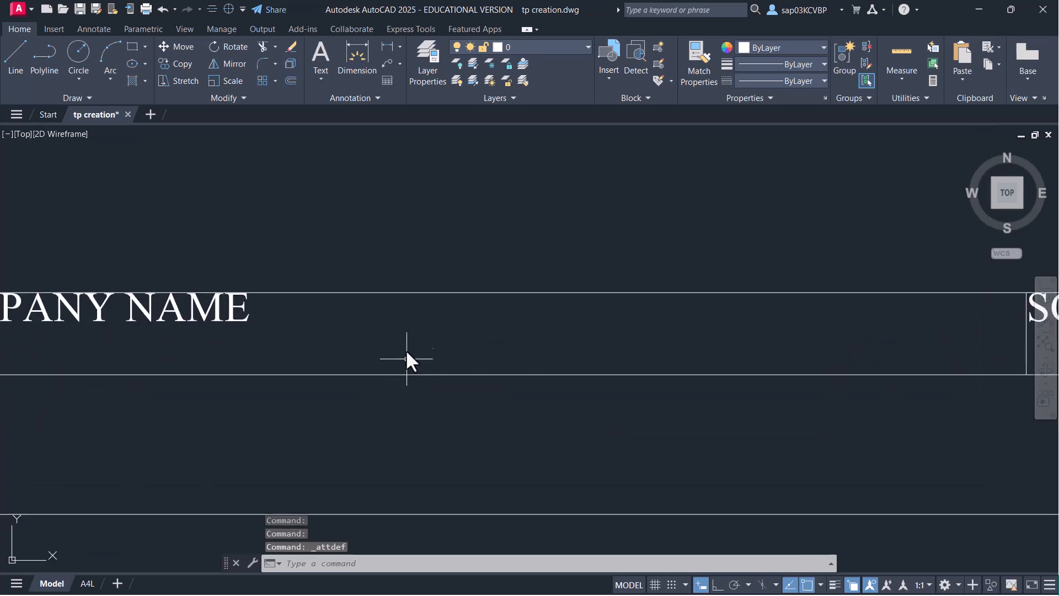
scroll(397, 379, down, 4)
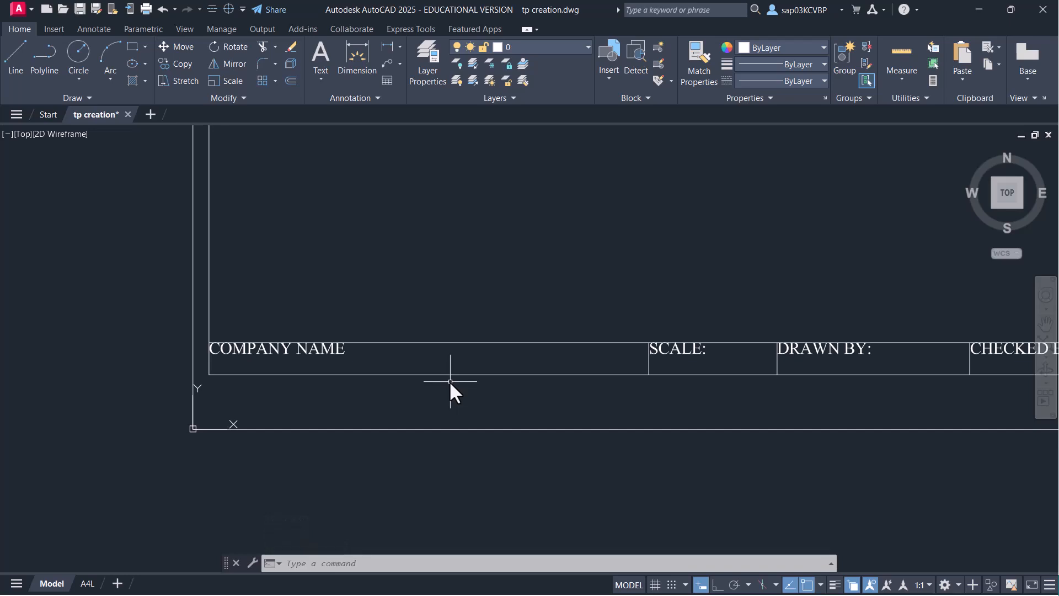
text(o)
key(Return)
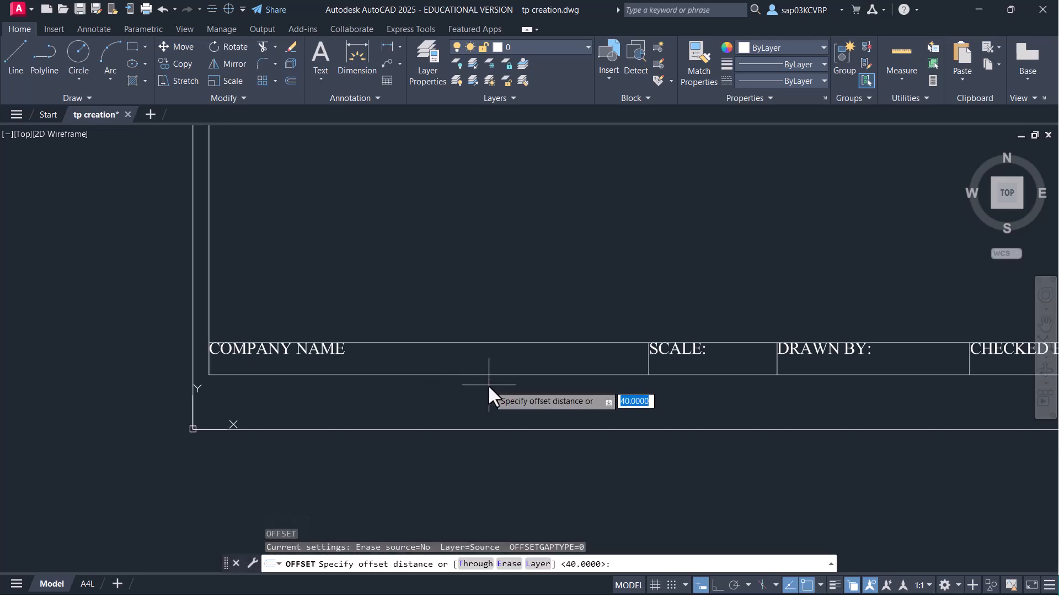
text(4)
key(Return)
click(492, 374)
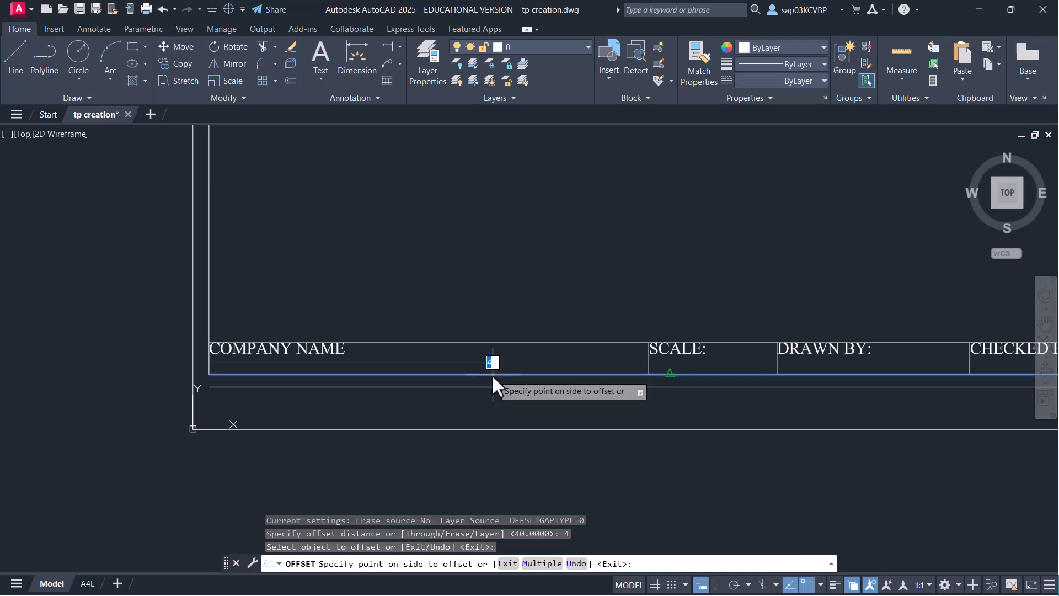
click(493, 361)
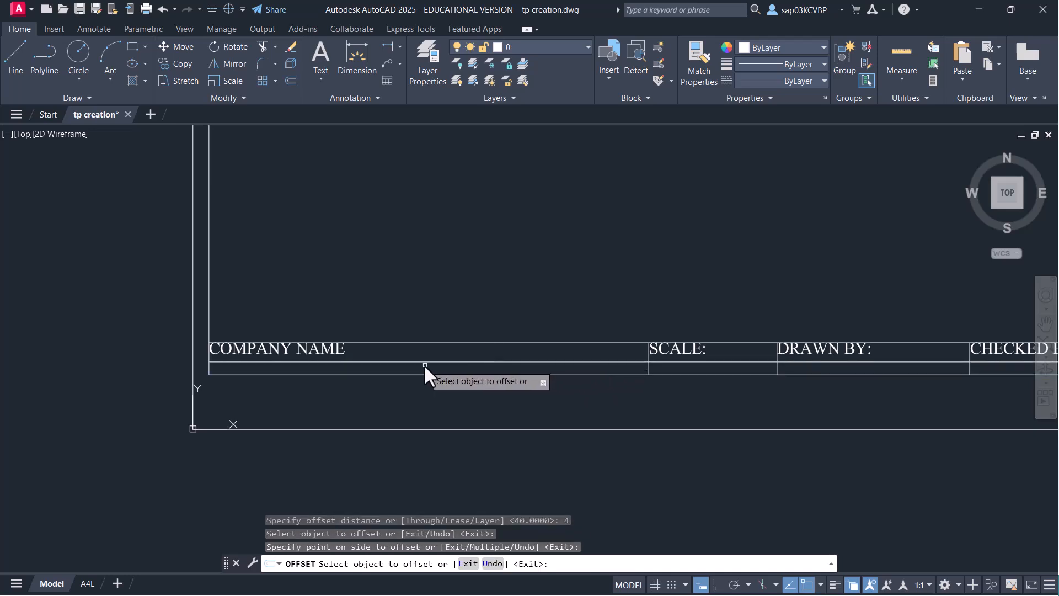
key(Escape)
middle_drag(461, 372, 406, 384)
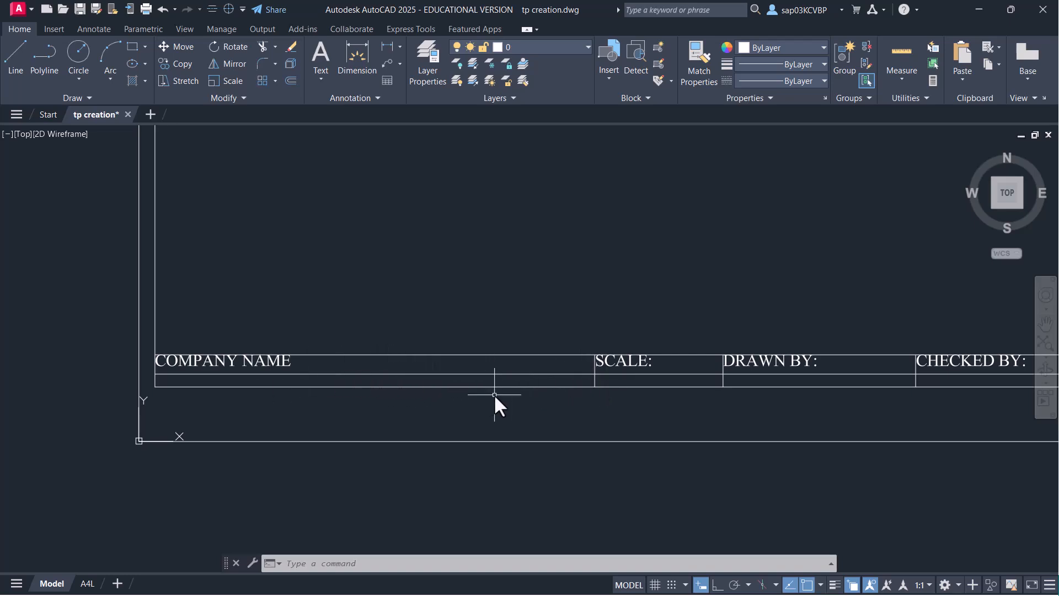
click(232, 94)
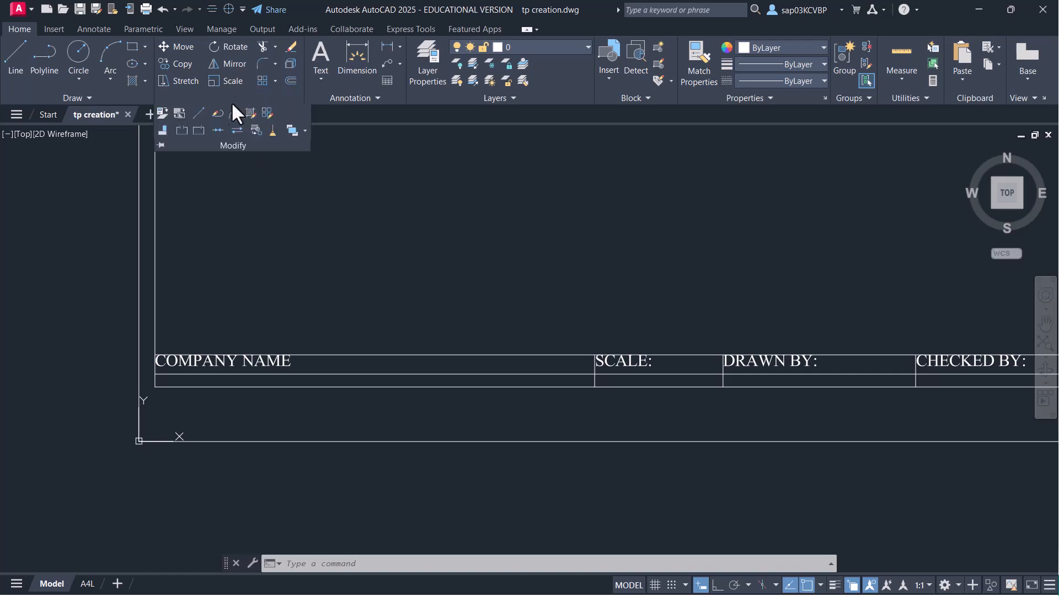
- Break the inner line at the dividers before SCALE and DRAWN BY
click(198, 132)
scroll(365, 400, up, 2)
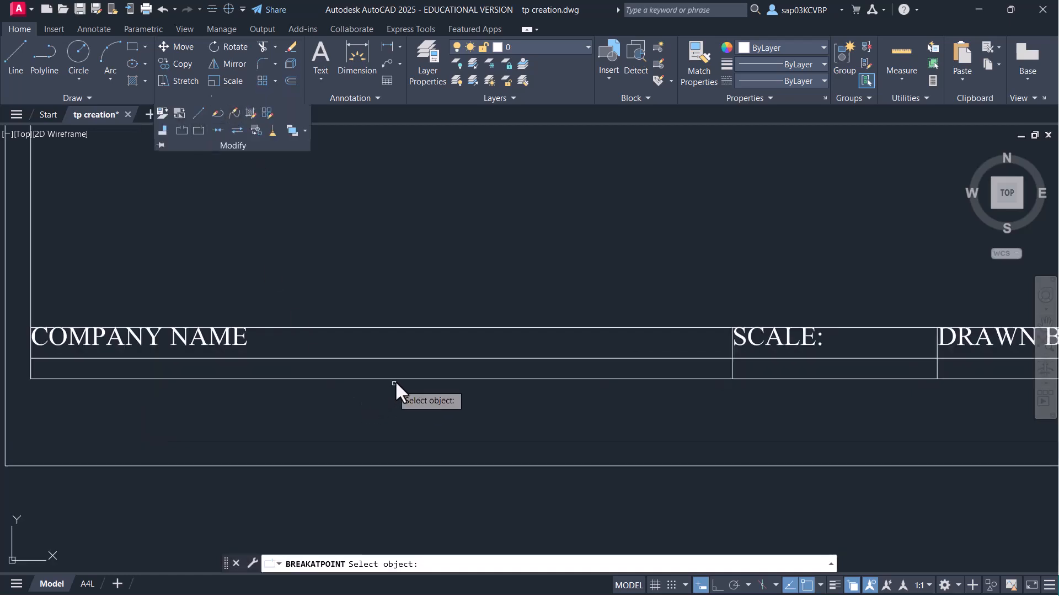
click(413, 357)
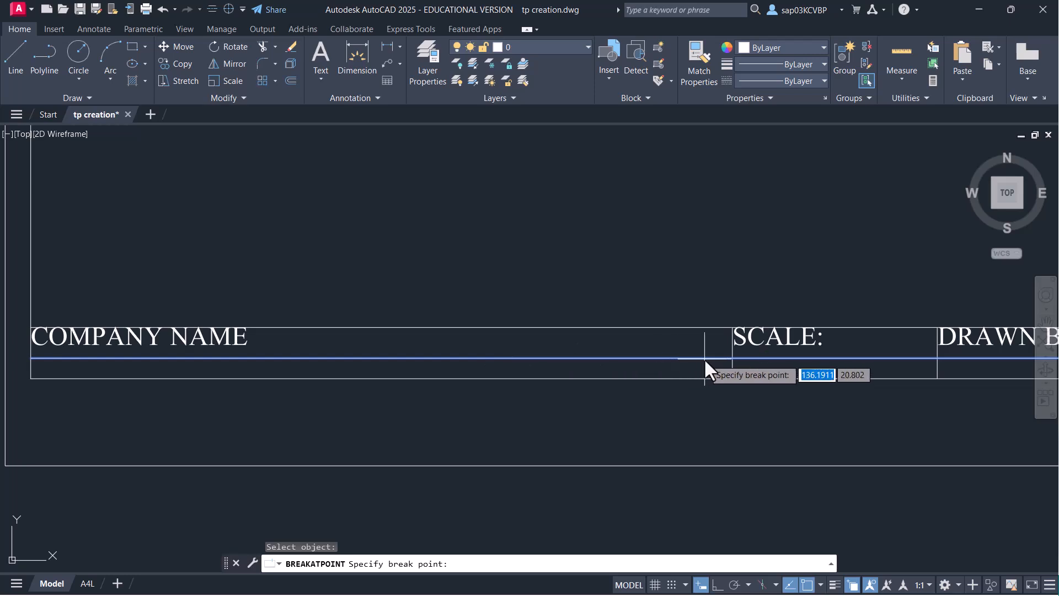
click(734, 359)
key(Return)
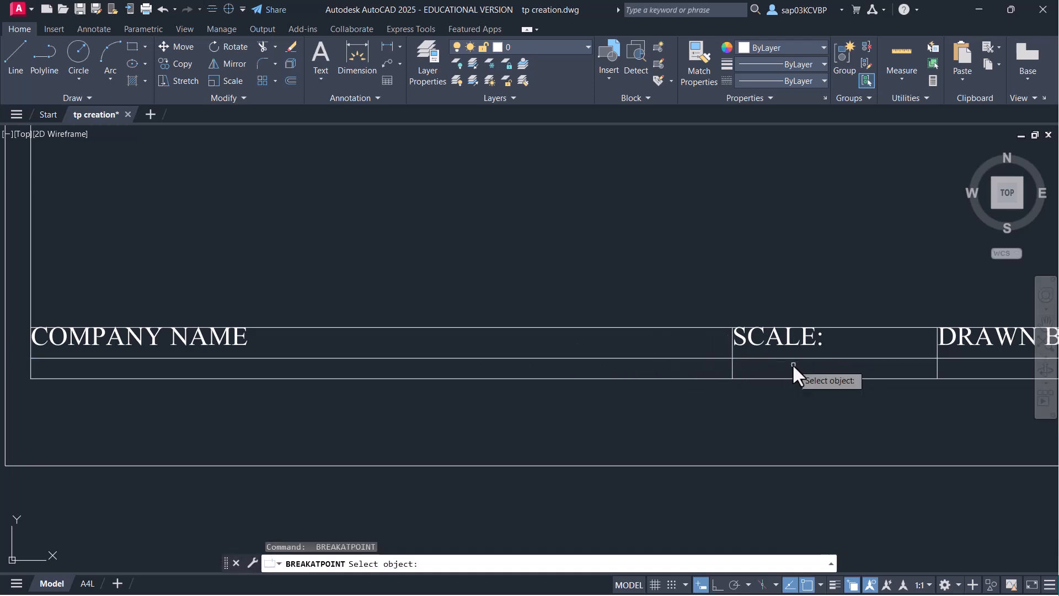
click(836, 357)
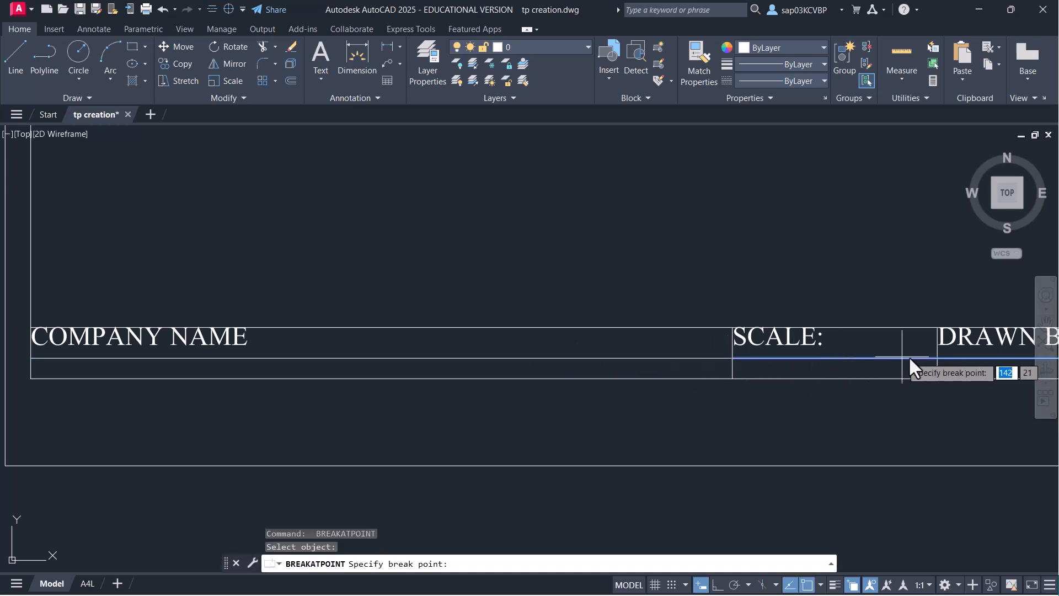
click(938, 357)
- Break the inner line at the divider before CHECKED BY and save the drawing
scroll(806, 402, down, 2)
middle_drag(805, 401, 362, 409)
key(Return)
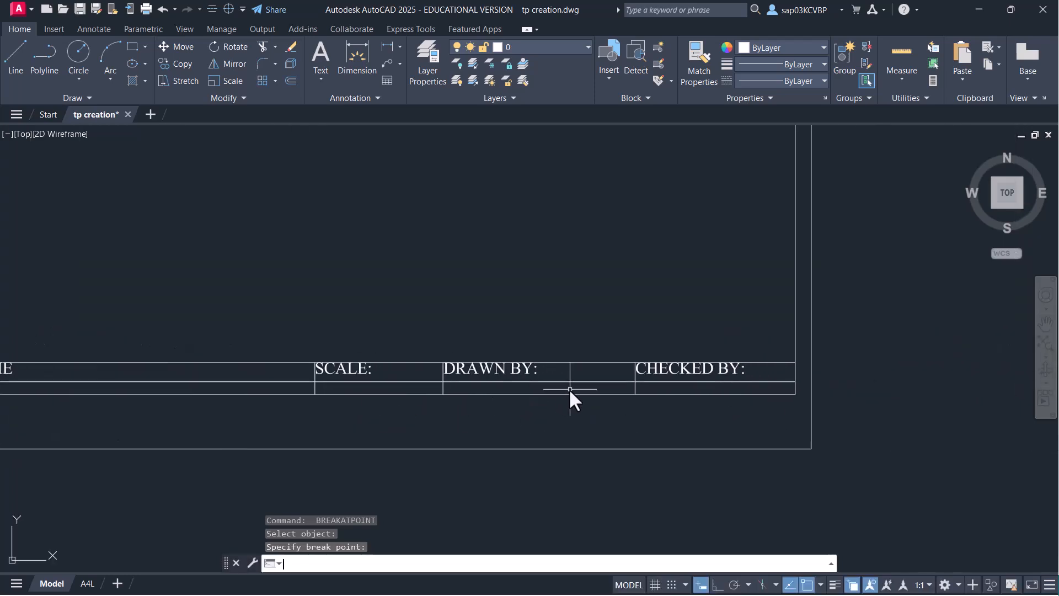
click(588, 381)
scroll(589, 380, up, 5)
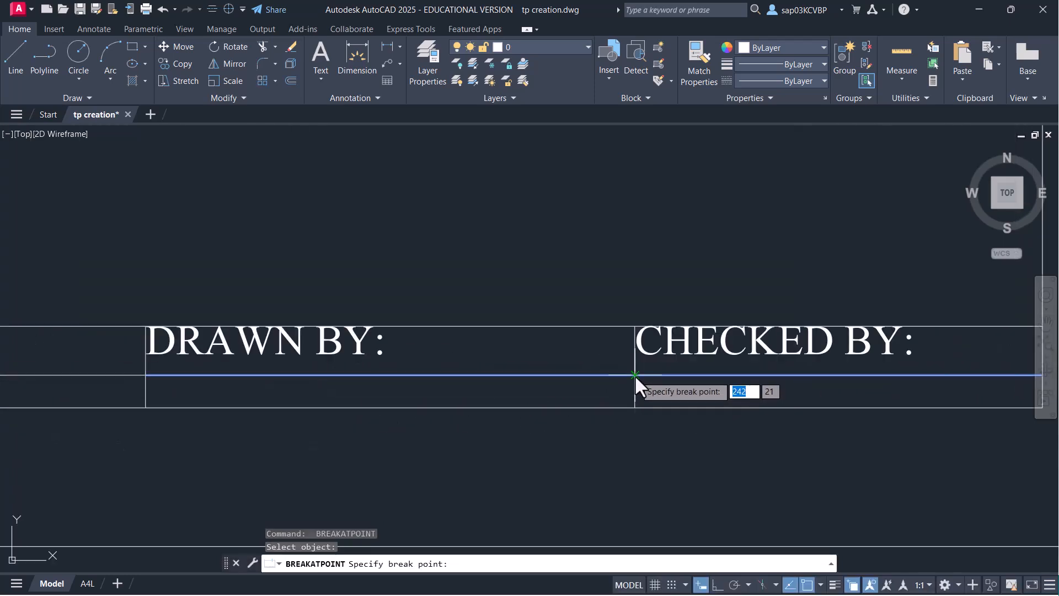
click(590, 380)
scroll(586, 398, down, 5)
middle_drag(538, 397, 485, 398)
middle_drag(413, 403, 448, 376)
key(ctrl+s)
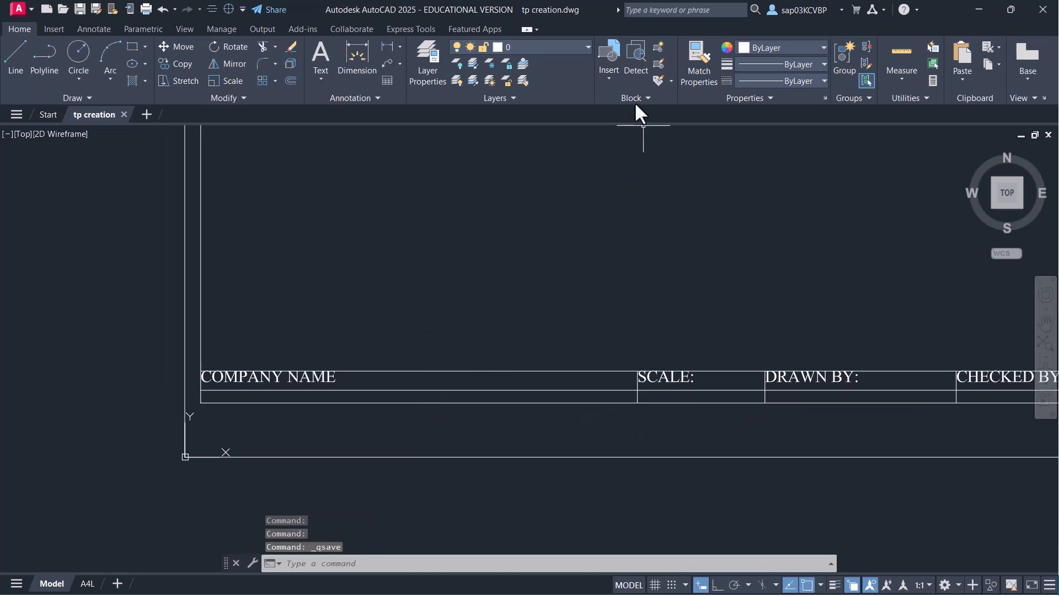
- Start ATTDEF with tag COMPANY, prompt ENTER NAME OF COMPANY, default GANPAT UNIVERSITY
text(ATTDEF)
key(Return)
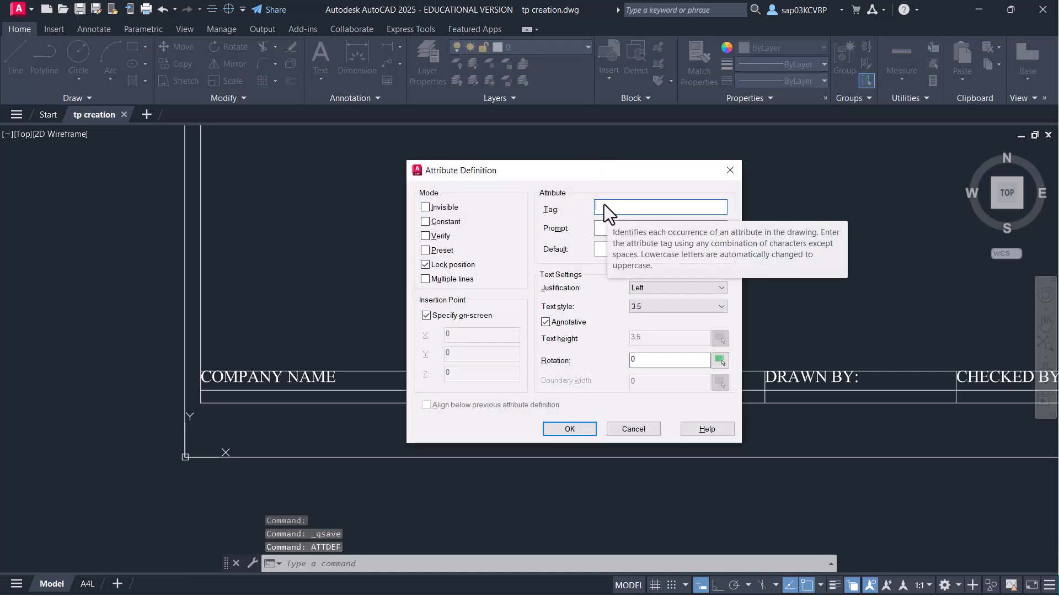
text(COMPANY)
key(Tab)
text(ENTER NAME OF )
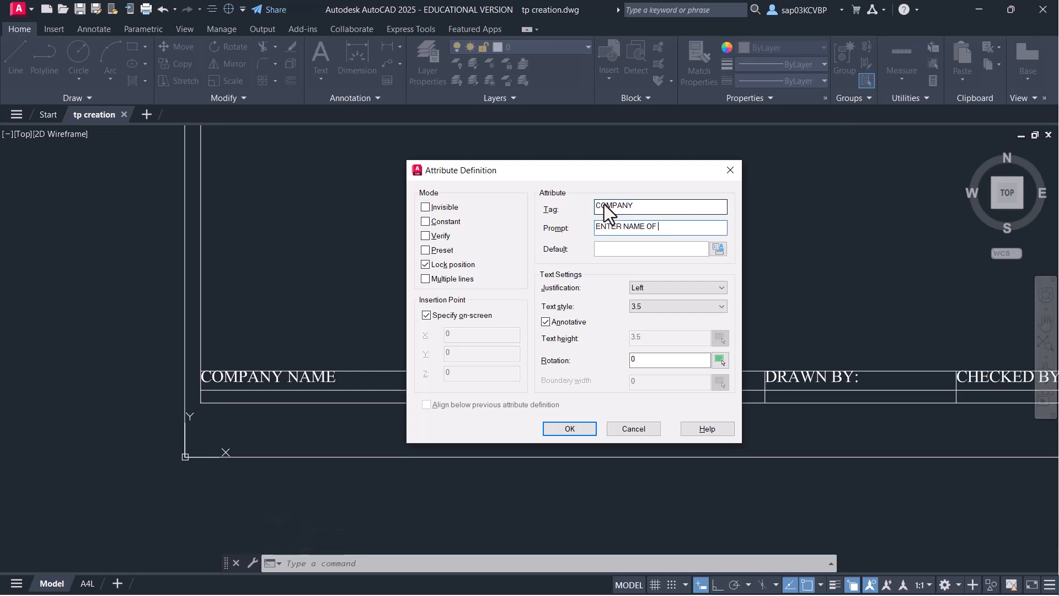
text(COMPANY)
text(GANPAT)
text( UNIVERSIT)
text(Y)
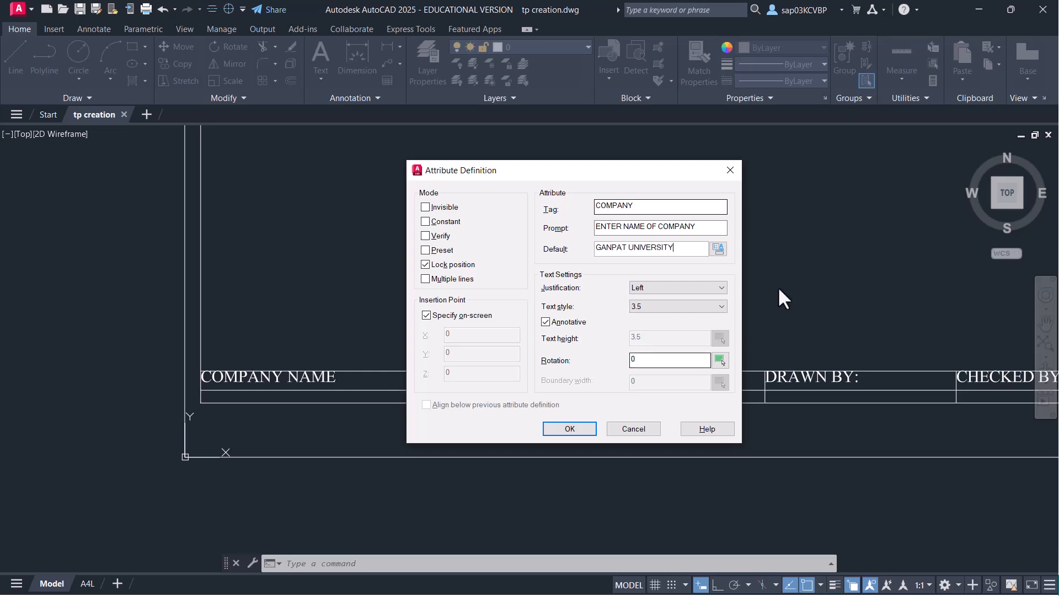
- Use text style 5, Middle center justification, and place COMPANY in the company-name cell
click(665, 304)
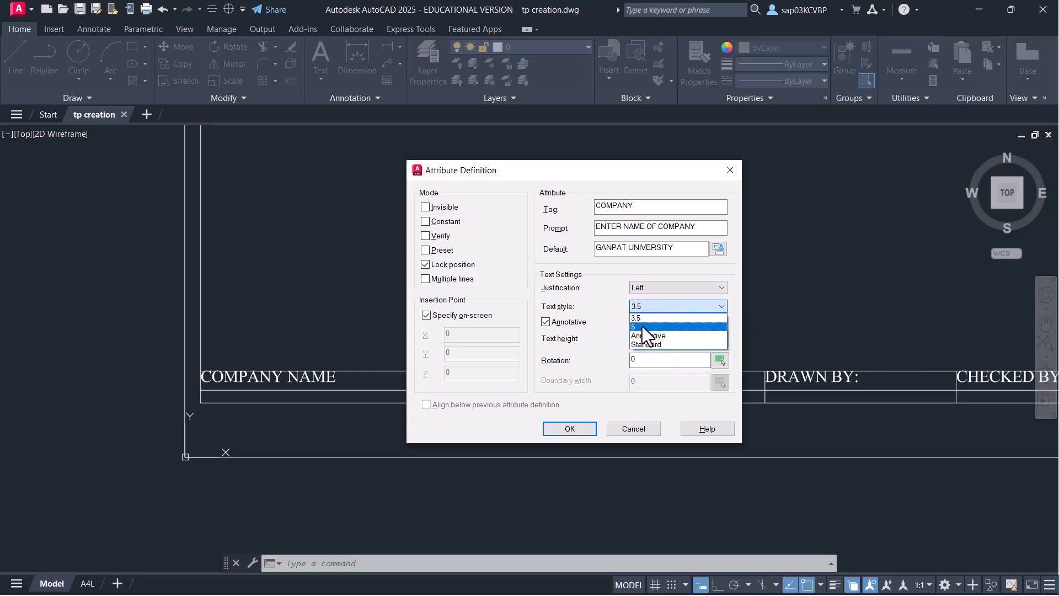
click(642, 326)
click(682, 292)
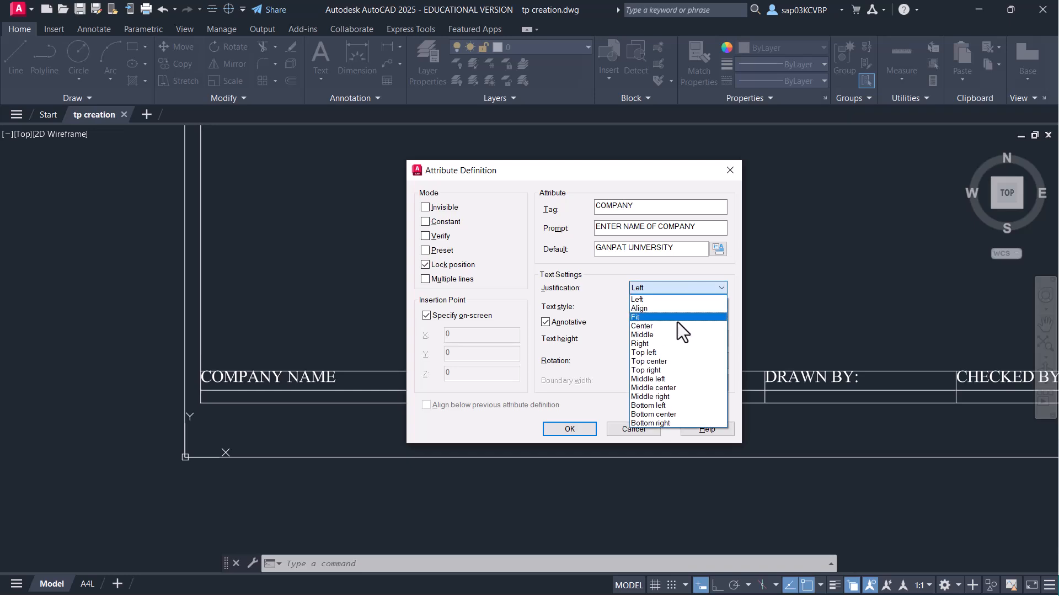
click(672, 389)
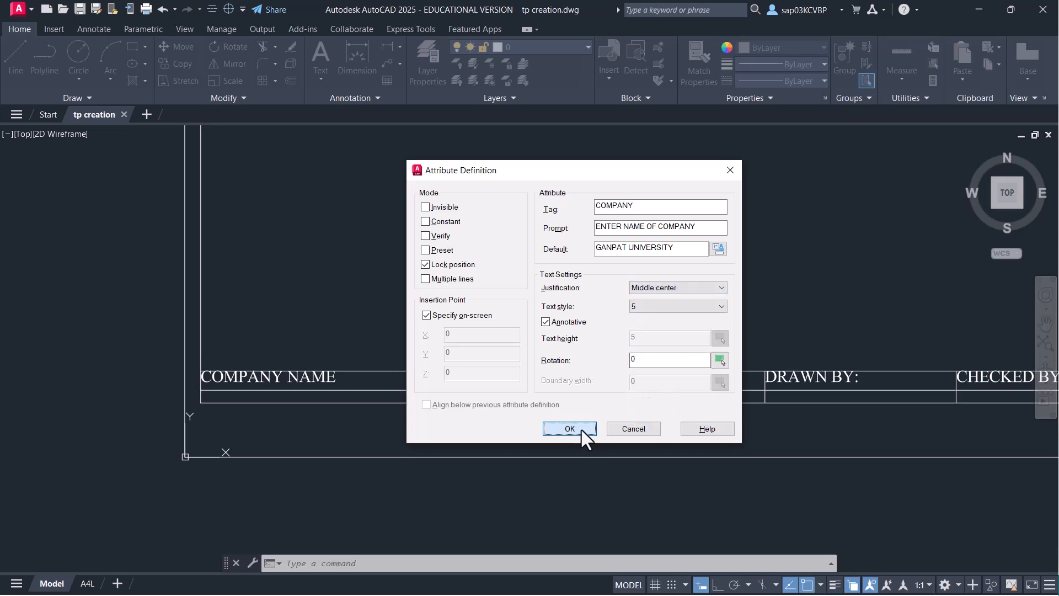
click(581, 429)
scroll(429, 422, up, 4)
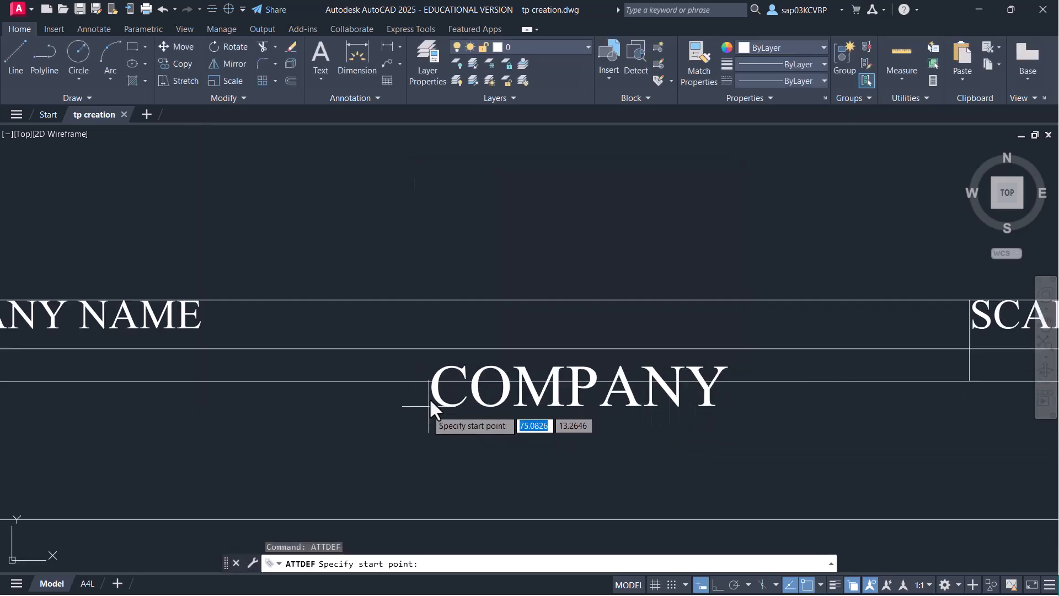
click(412, 349)
scroll(659, 356, down, 3)
middle_drag(661, 359, 431, 359)
scroll(690, 380, down, 3)
middle_drag(727, 389, 476, 402)
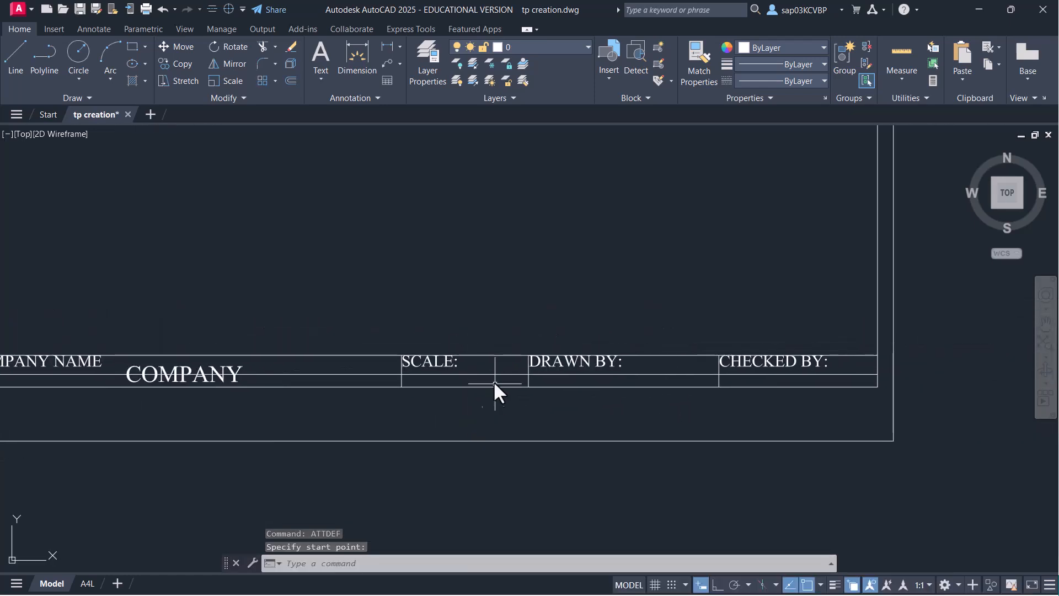
- Save, then start ATTDEF with tag SCALE, prompt ENTER SCALE and default 1:1
key(ctrl+s)
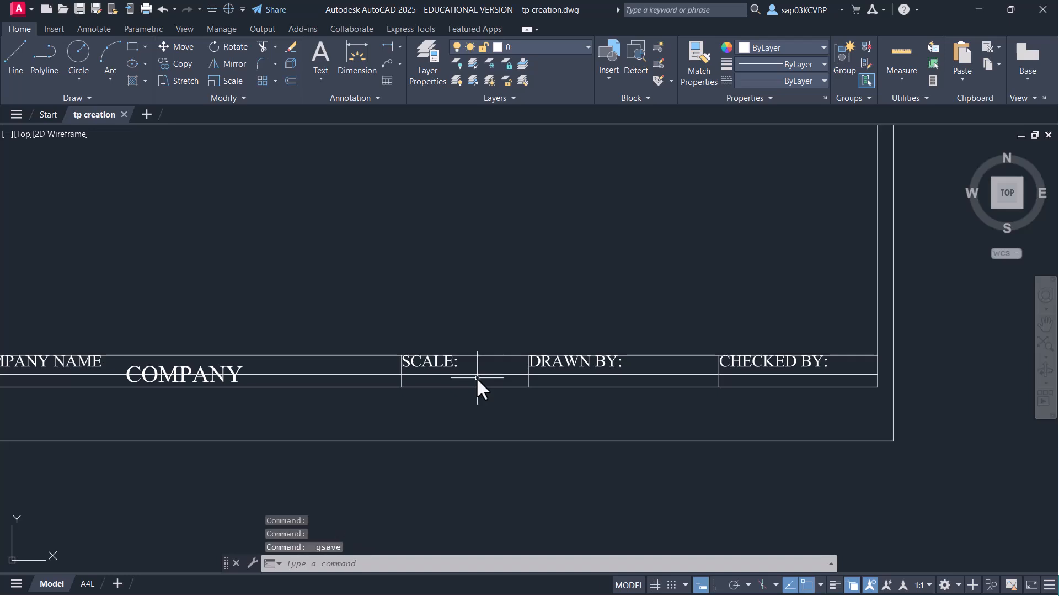
text(ATTED)
key(BackSpace)
key(BackSpace)
text(DEF)
key(Return)
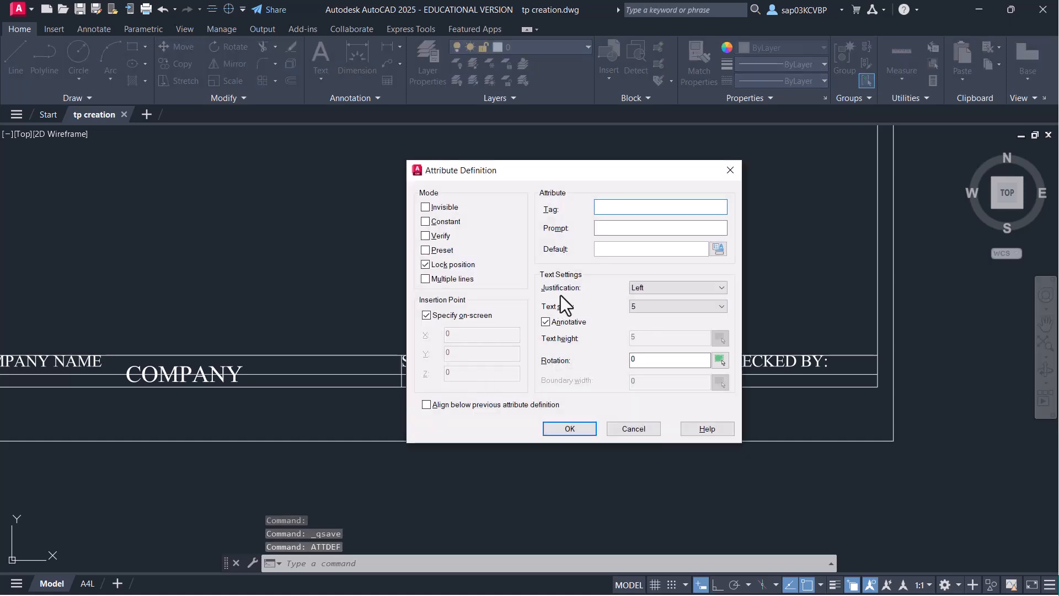
drag(591, 170, 557, 174)
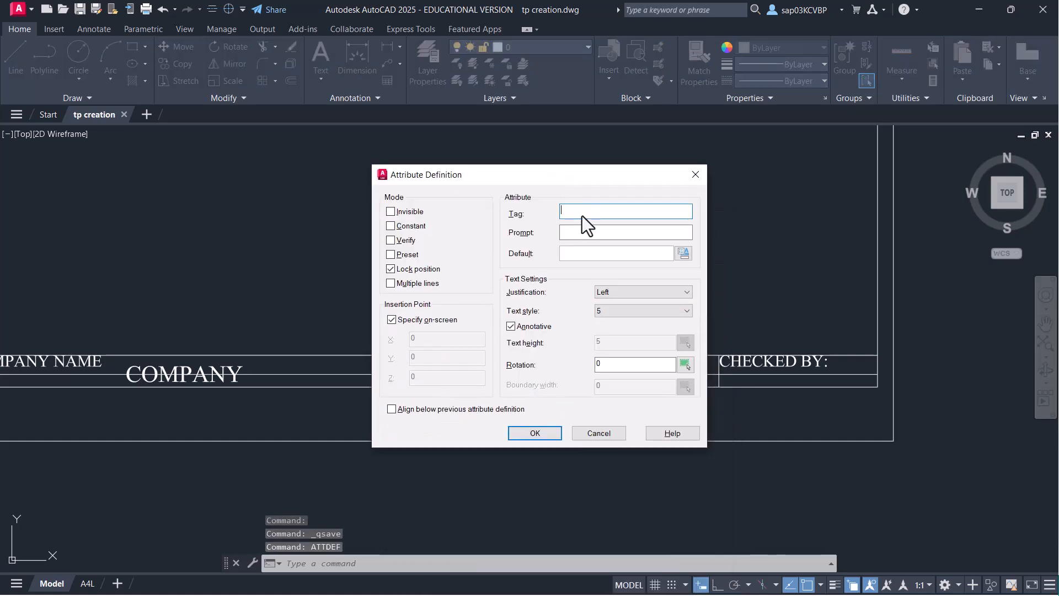
text(SCA)
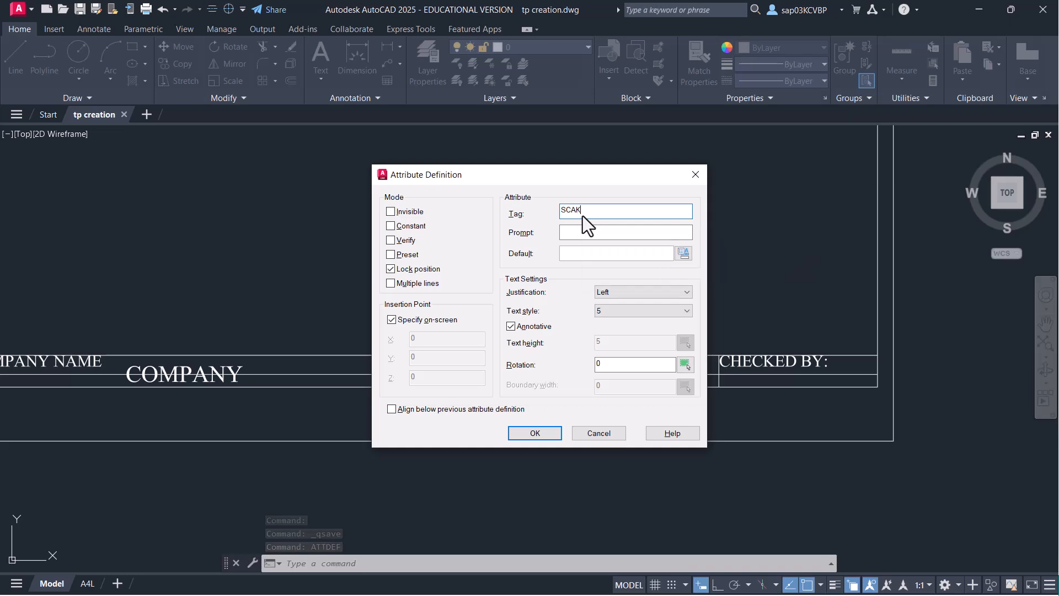
text(LE)
key(Tab)
text(E)
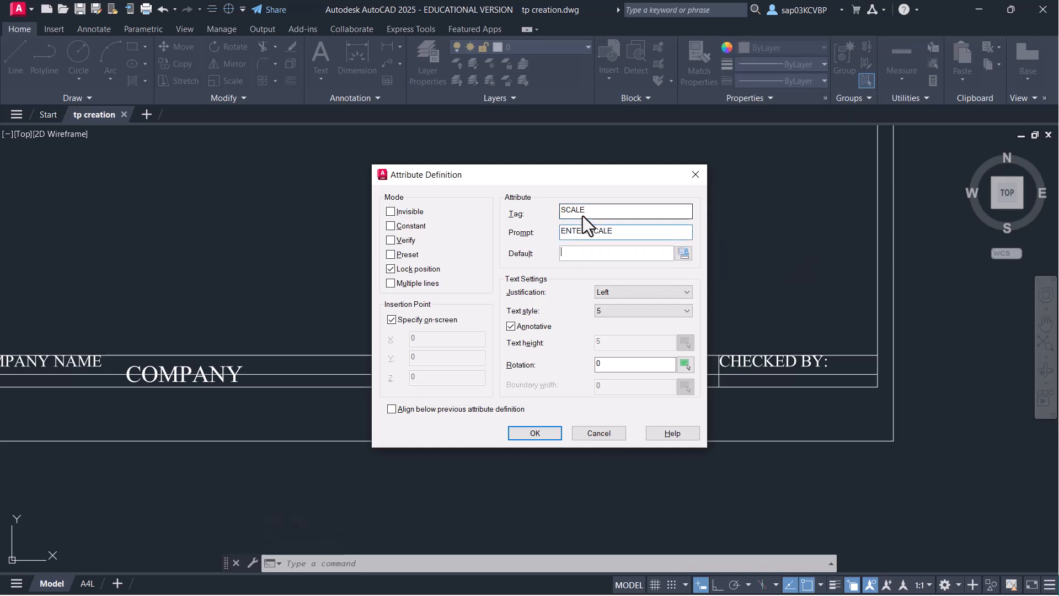
text(1:1)
- Set Middle center justification and place the SCALE attribute in the scale cell
click(665, 292)
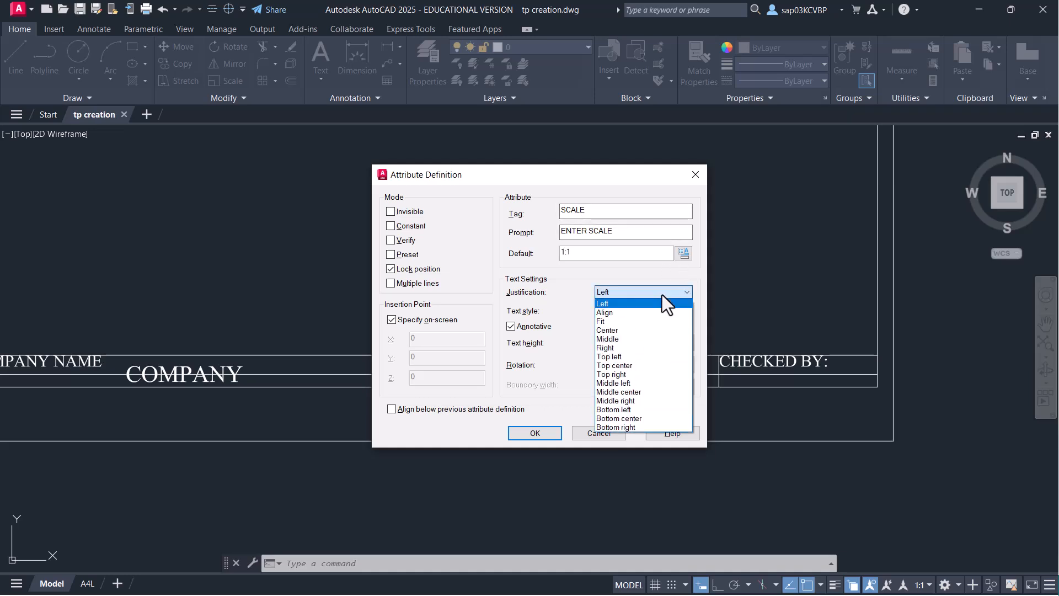
click(645, 392)
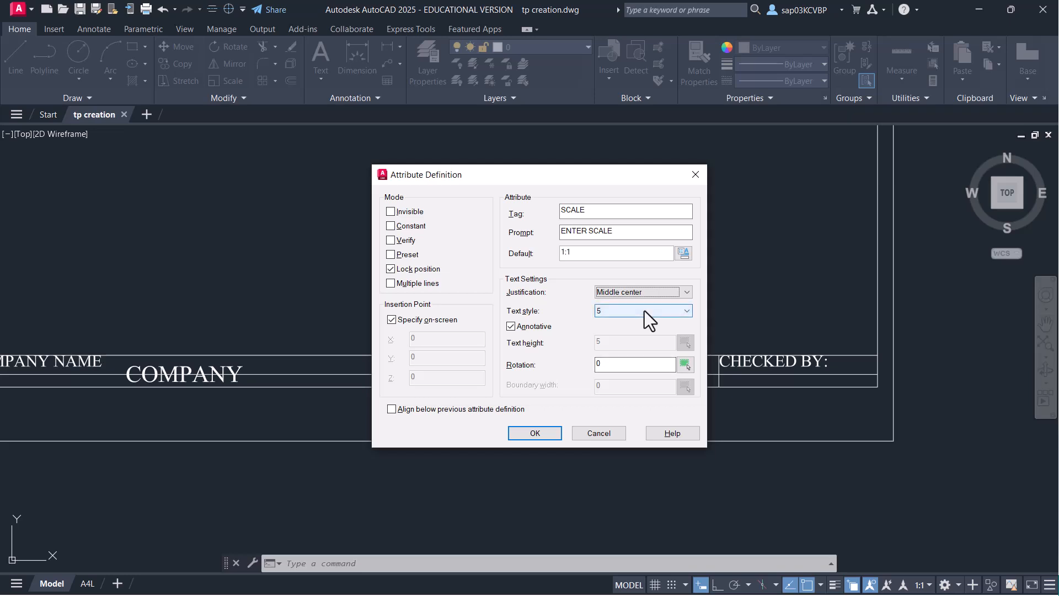
click(535, 433)
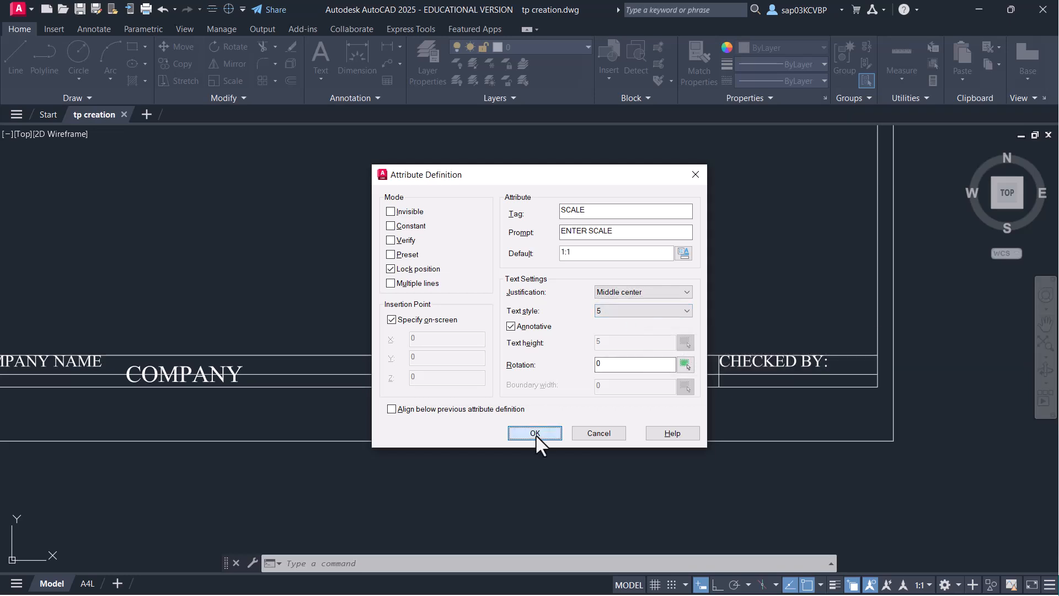
scroll(491, 394, up, 4)
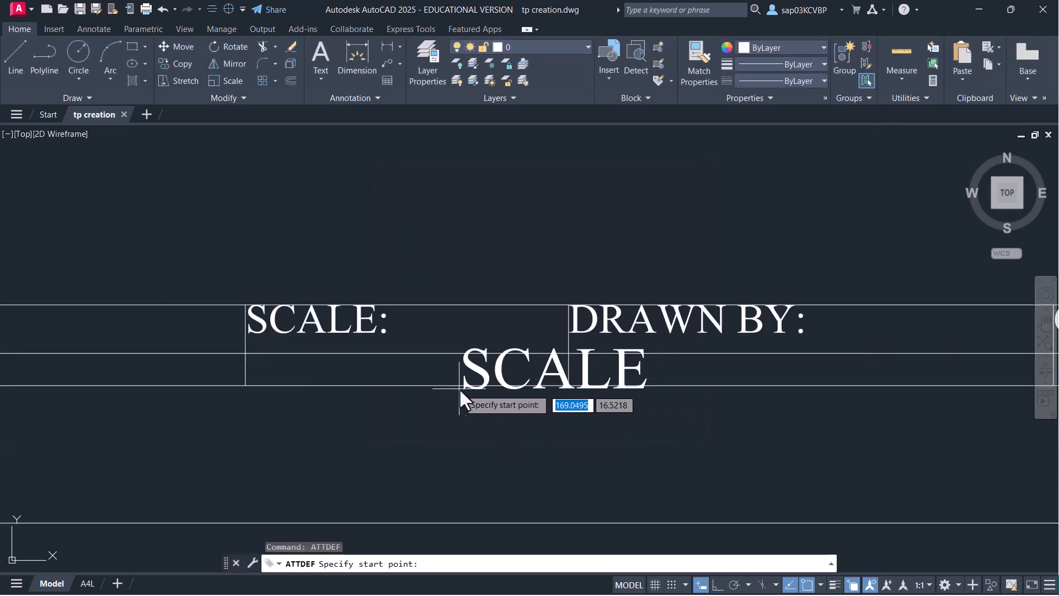
click(407, 353)
scroll(540, 372, down, 2)
middle_drag(540, 372, 338, 372)
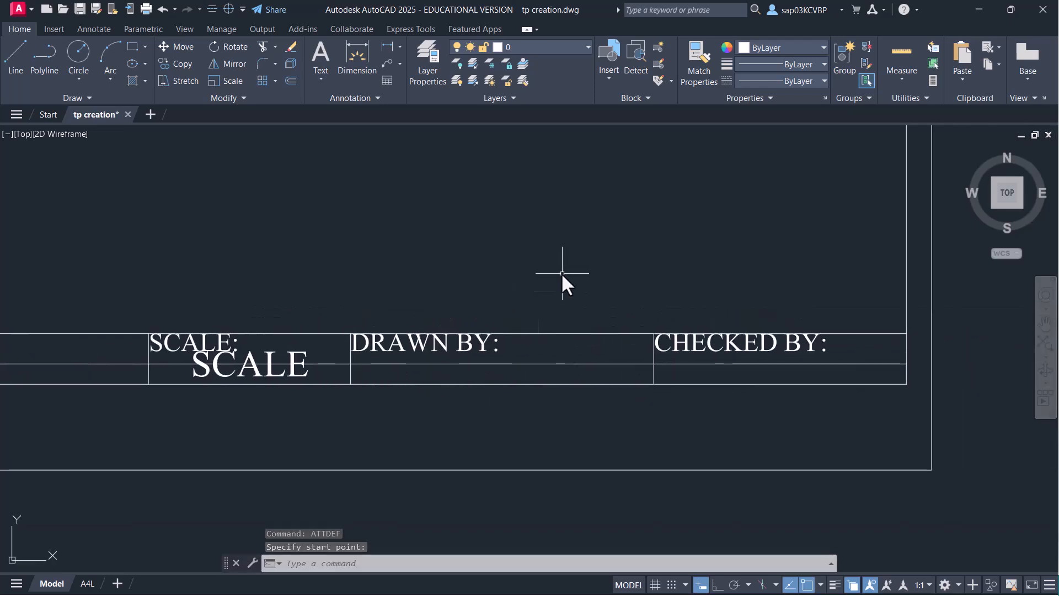
- Define tag DRAWNBY with prompt WHO DRAWN THIS and the drafter's initials as default
key(Return)
drag(580, 227, 683, 197)
text(D)
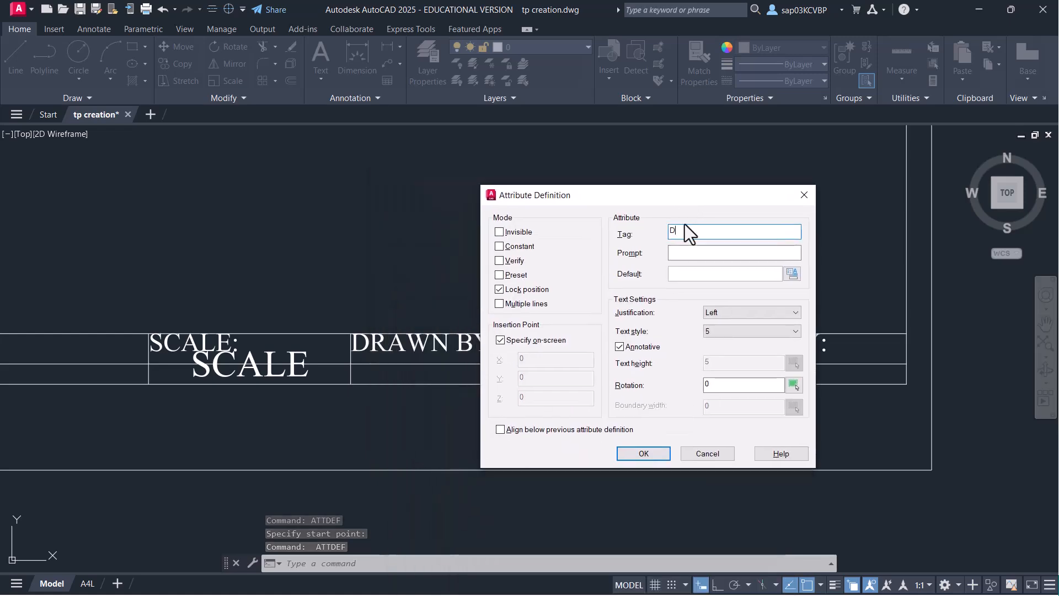
text(RAWNBY)
key(Tab)
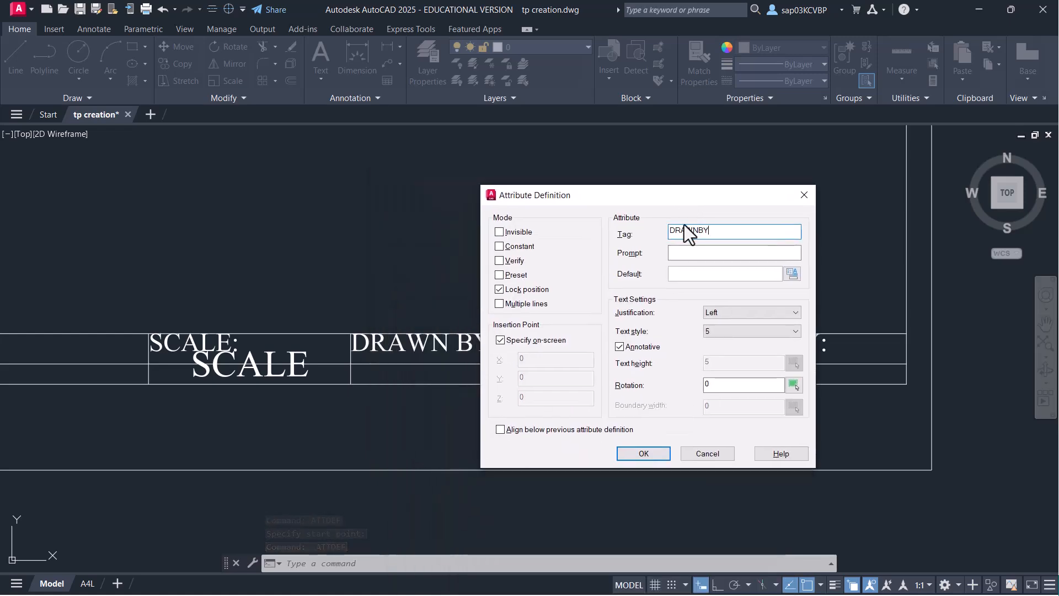
text(WHO DRAWN THIS?)
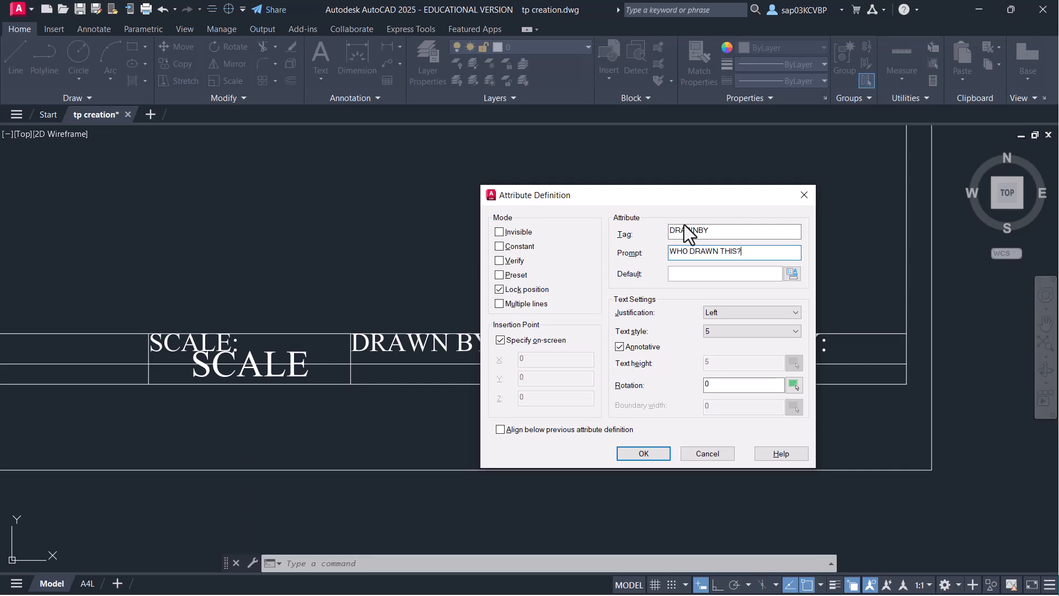
click(717, 275)
- Set Middle center justification and place DRAWNBY in the DRAWN BY cell
click(767, 313)
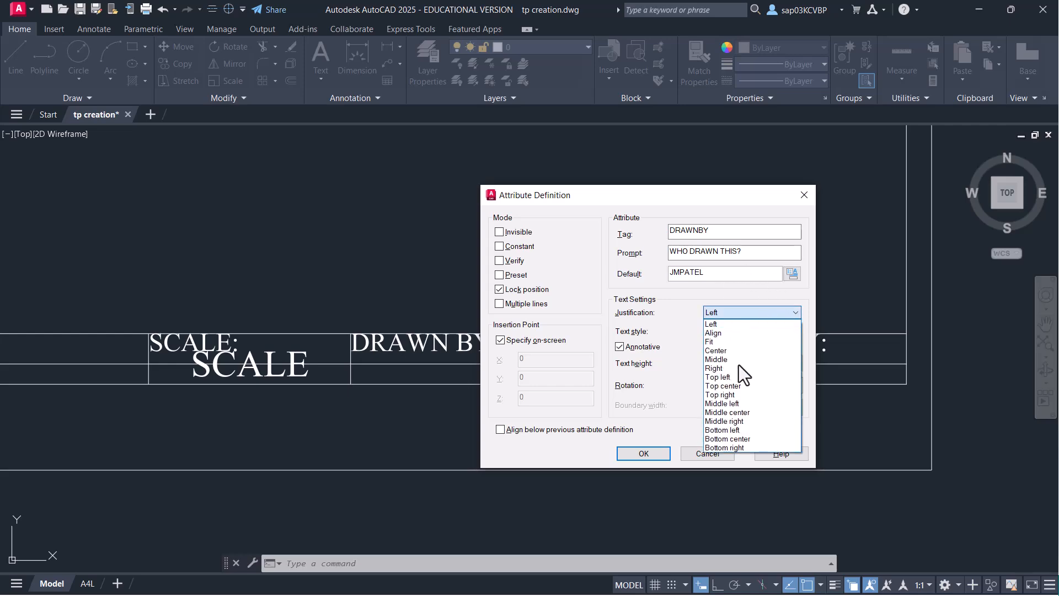
click(733, 413)
click(657, 456)
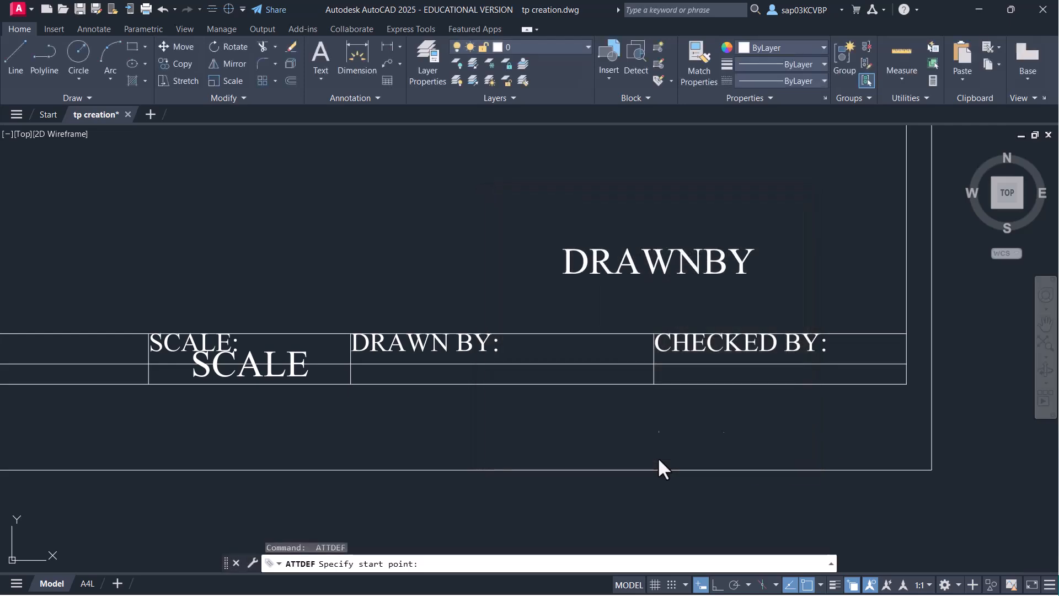
scroll(601, 414, up, 5)
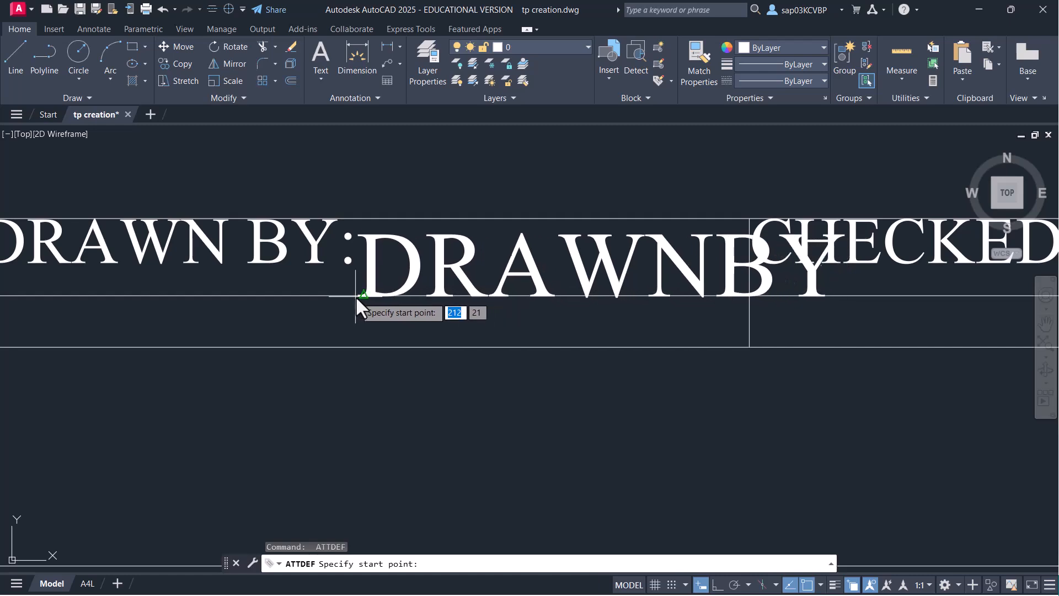
click(355, 297)
scroll(679, 336, down, 3)
middle_drag(703, 338, 544, 353)
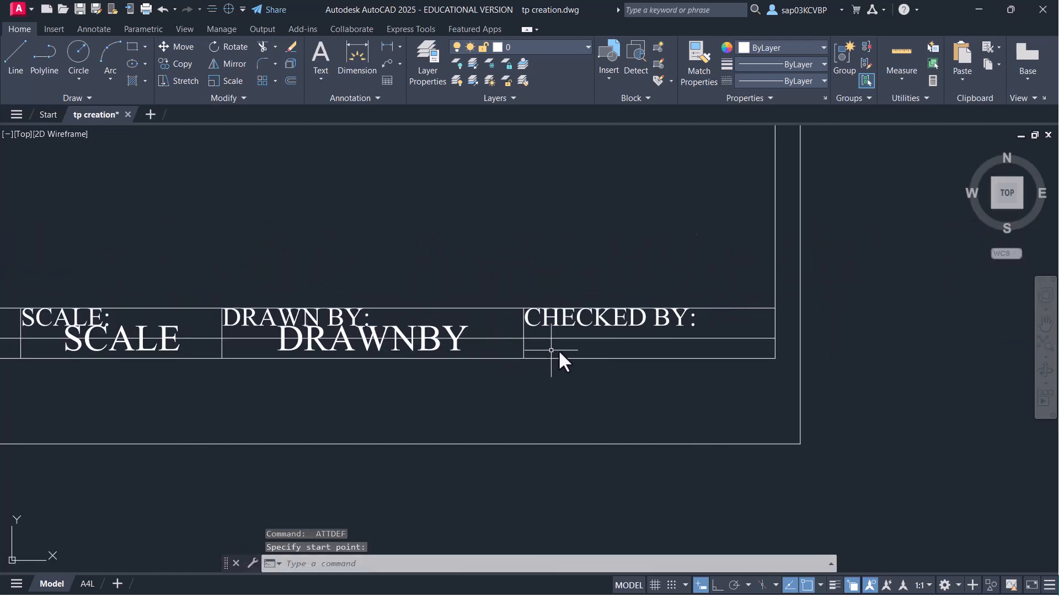
scroll(607, 343, up, 2)
- Define a Middle center CHECKED attribute, prompt 'WHO CHECK THIS?', with the checker's initials as default, in the CHECKED BY cell
text(AT)
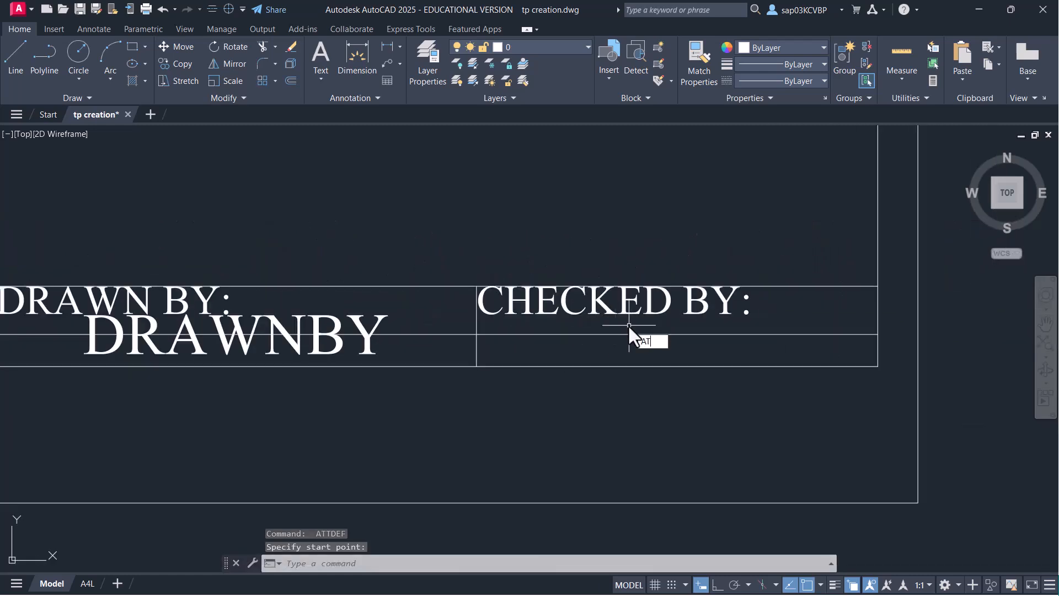
text(TDEF)
key(Return)
drag(620, 193, 260, 189)
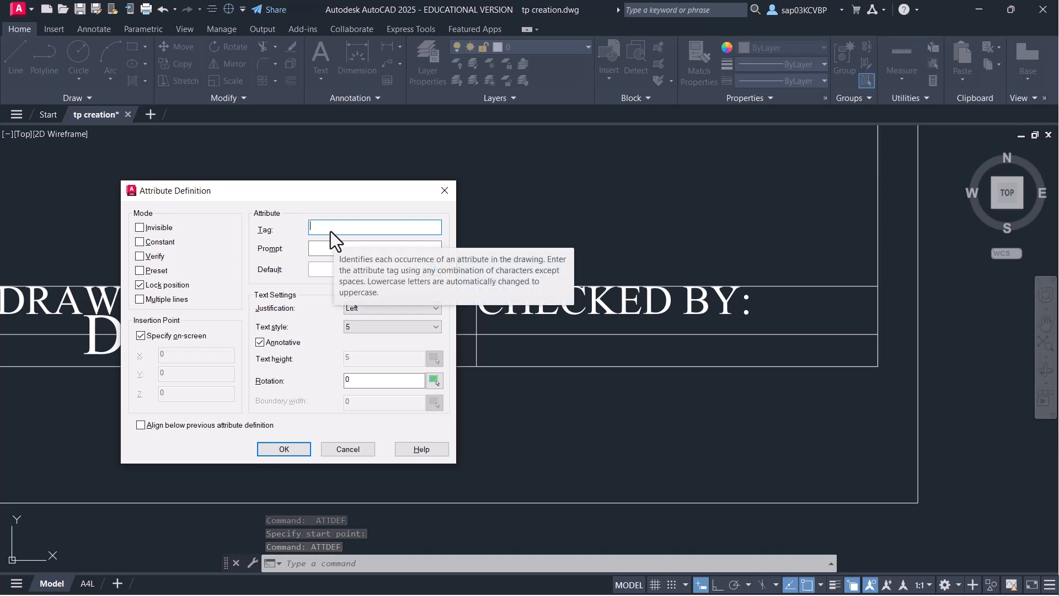
text(CHECKED)
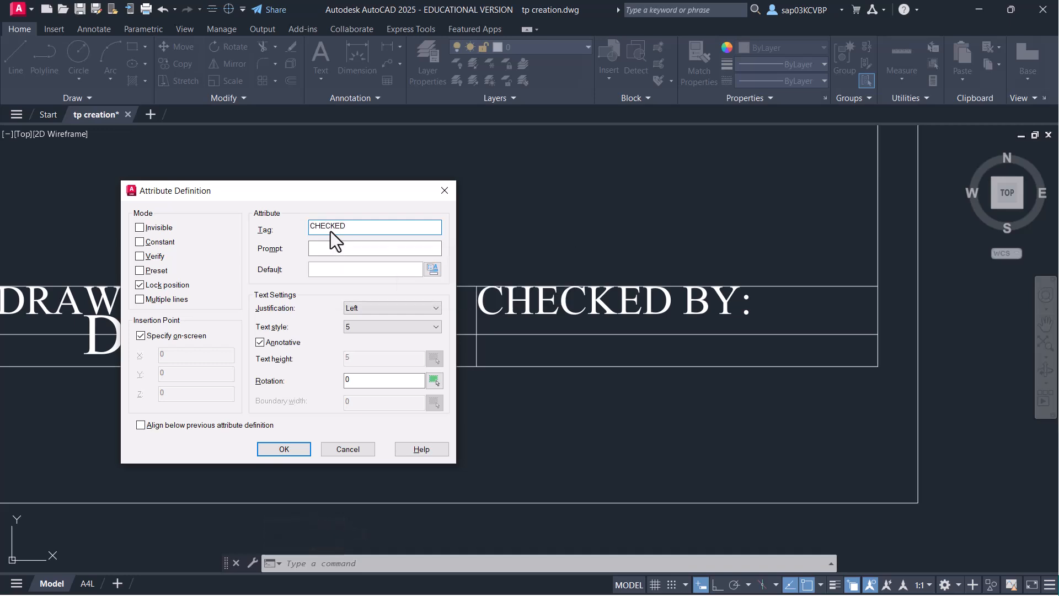
key(Tab)
text(WHO CHECK THIS?)
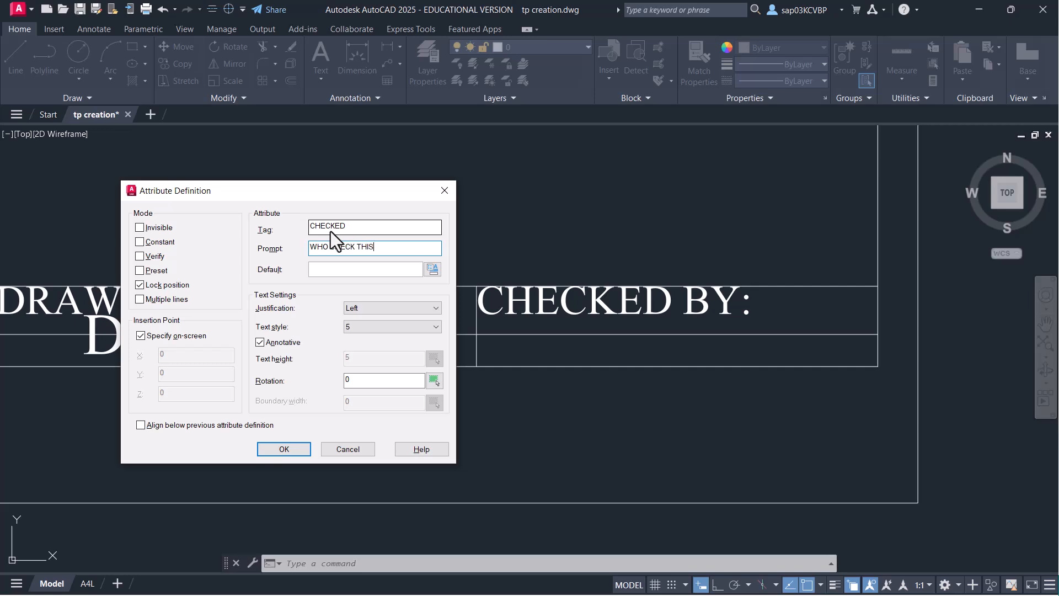
key(Tab)
text(NJP)
click(396, 310)
click(386, 408)
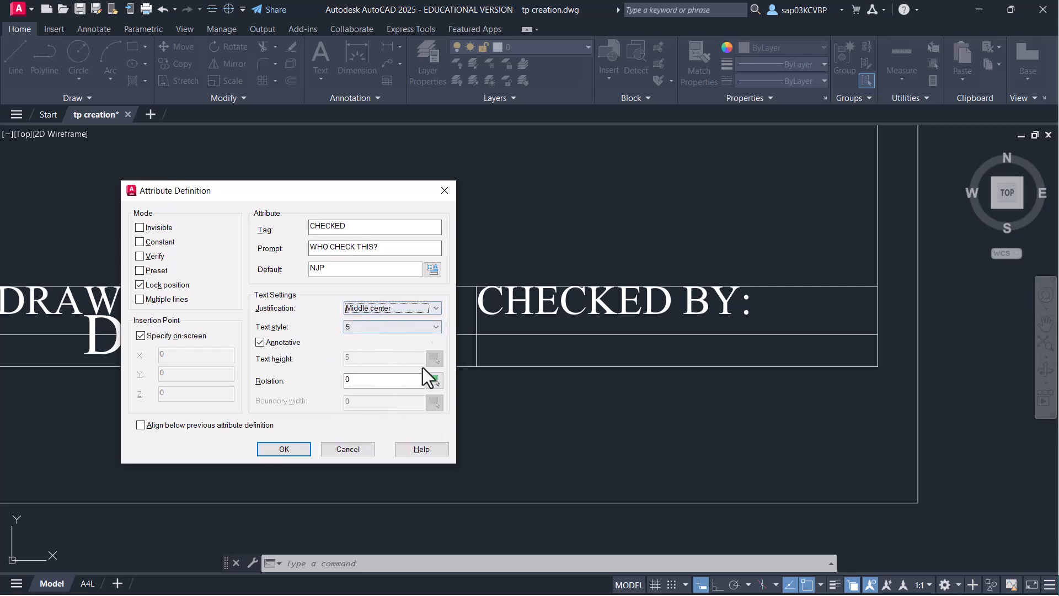
click(284, 449)
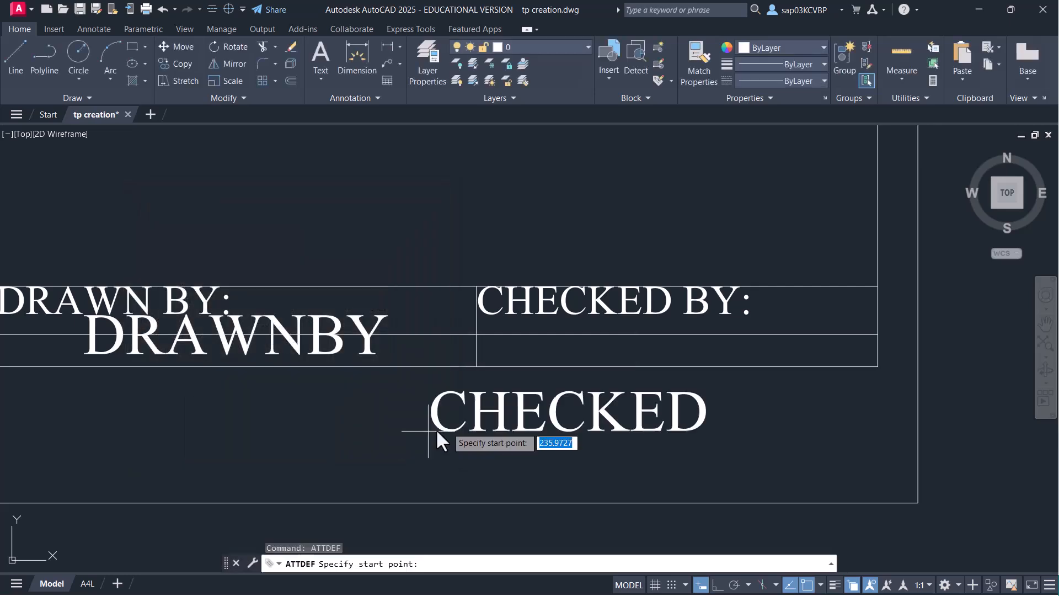
click(674, 338)
- Erase the stray line running through the COMPANY cell
scroll(534, 414, down, 5)
middle_drag(383, 416, 666, 469)
scroll(475, 469, up, 4)
click(604, 453)
click(597, 444)
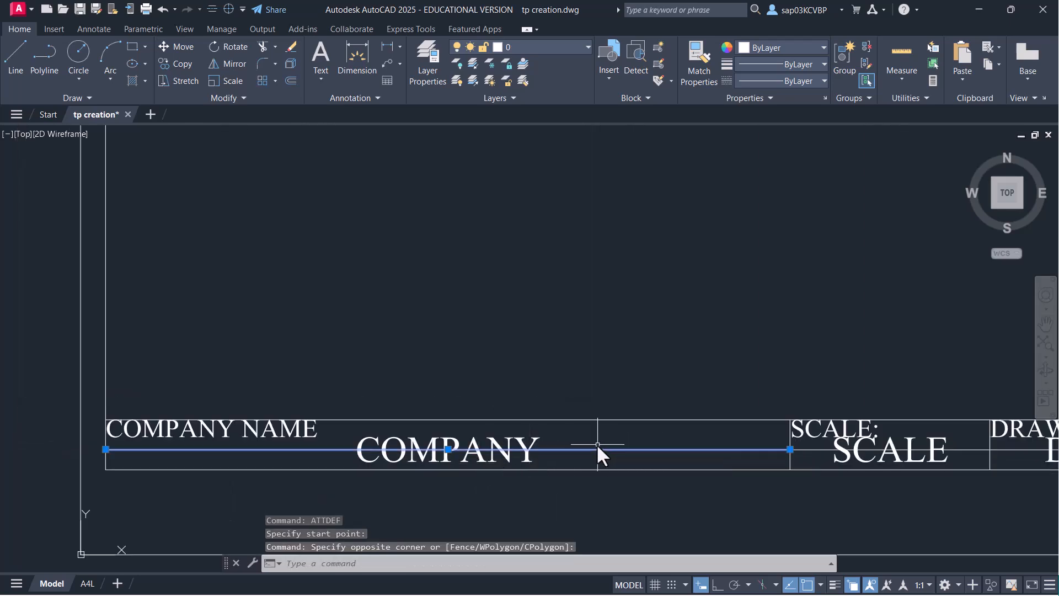
key(Delete)
- Erase the stray lines through the DRAWNBY and CHECKED cells
middle_drag(657, 449, 440, 421)
scroll(717, 452, up, 4)
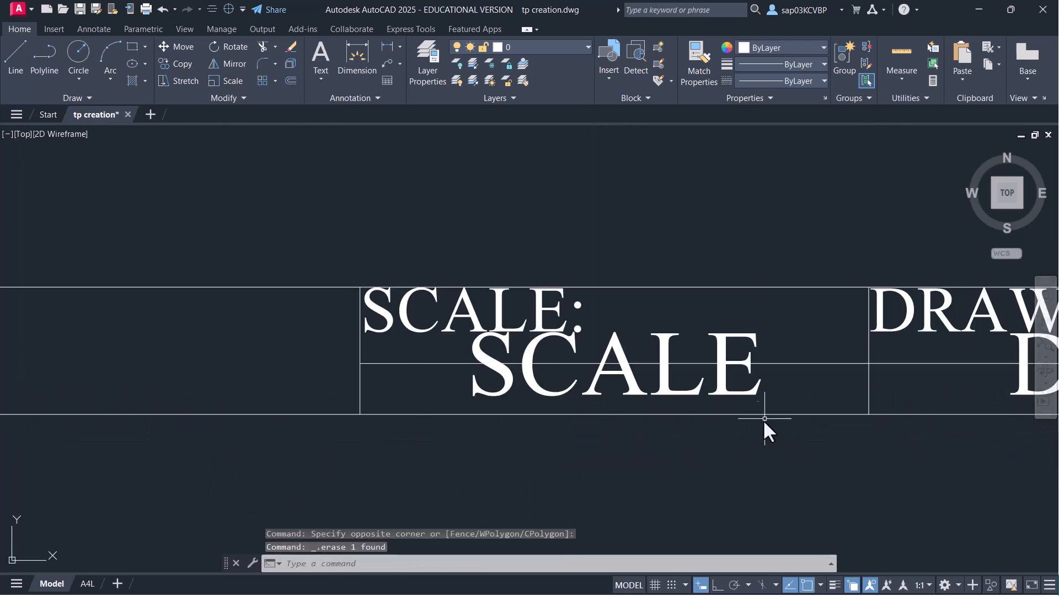
scroll(717, 414, down, 4)
middle_drag(670, 421, 392, 434)
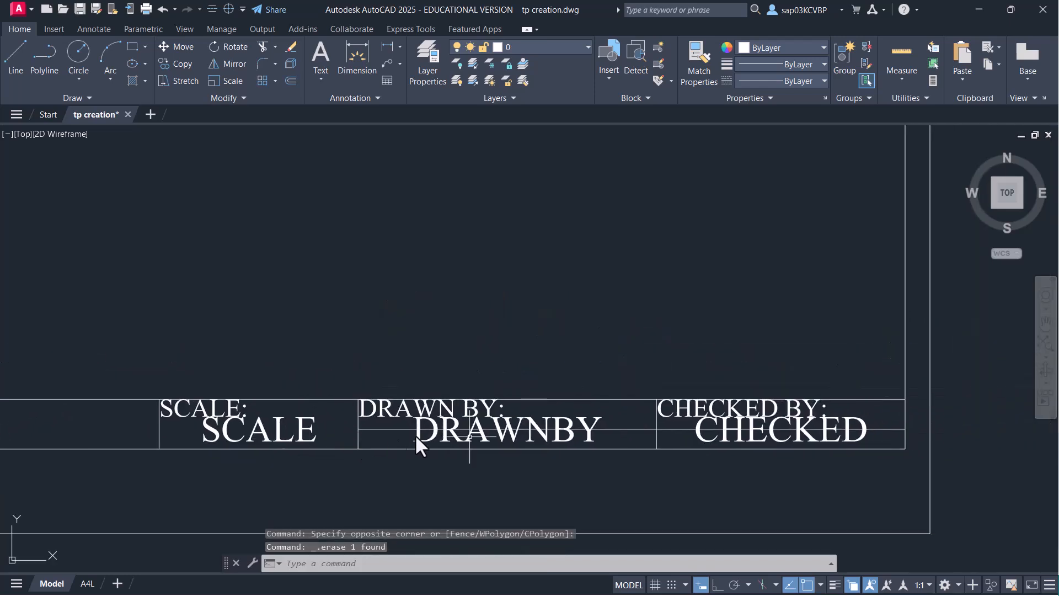
click(638, 436)
click(636, 420)
key(Delete)
click(681, 436)
click(673, 424)
key(Delete)
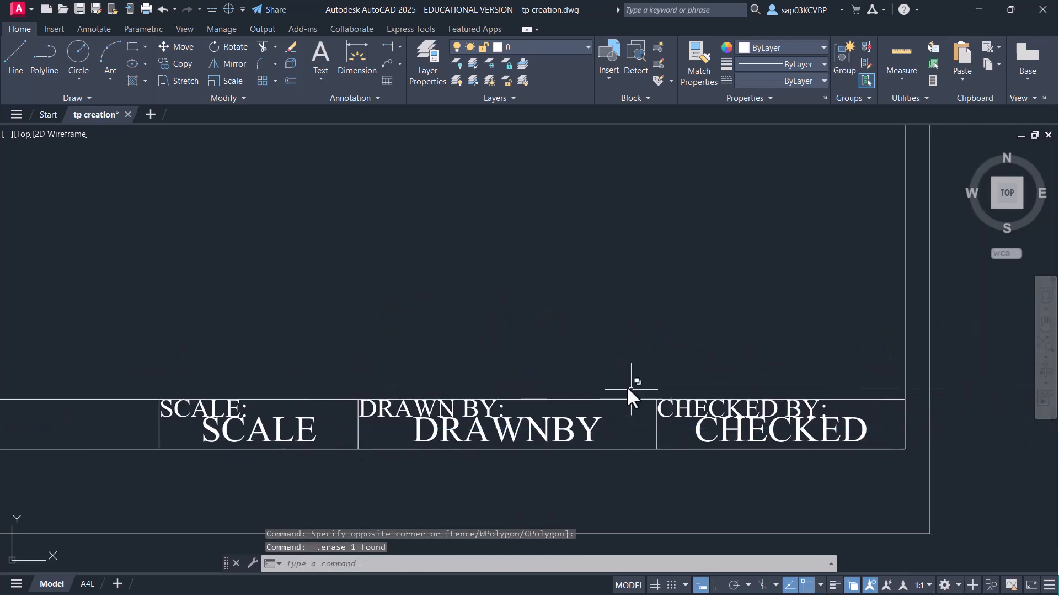
- Cancel any pending command and save the drawing with Ctrl+S
scroll(673, 425, down, 4)
scroll(496, 430, up, 2)
scroll(497, 419, down, 4)
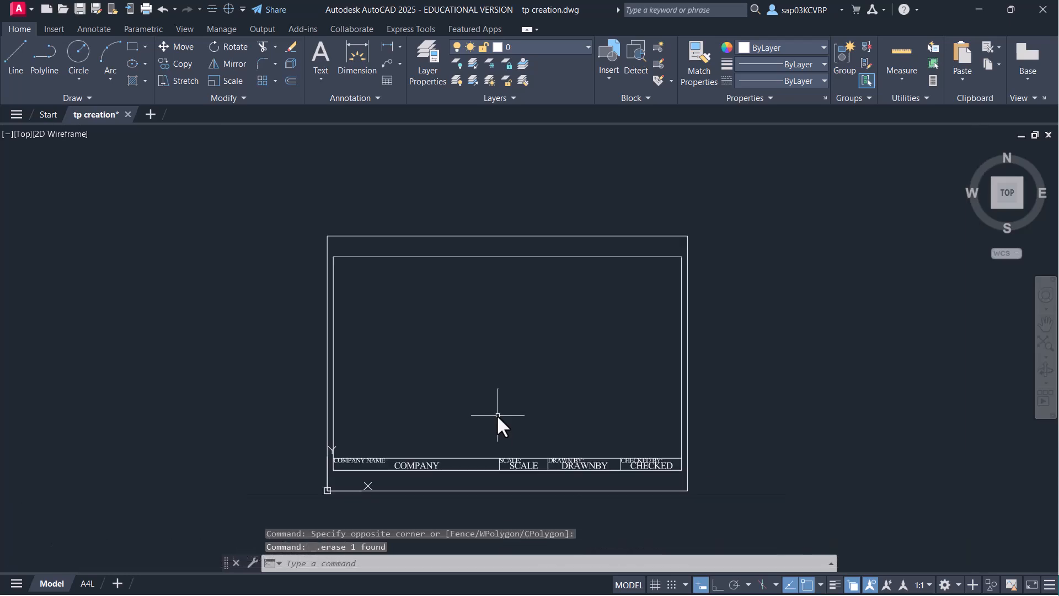
scroll(428, 394, up, 2)
key(Escape)
key(Escape)
key(ctrl+s)
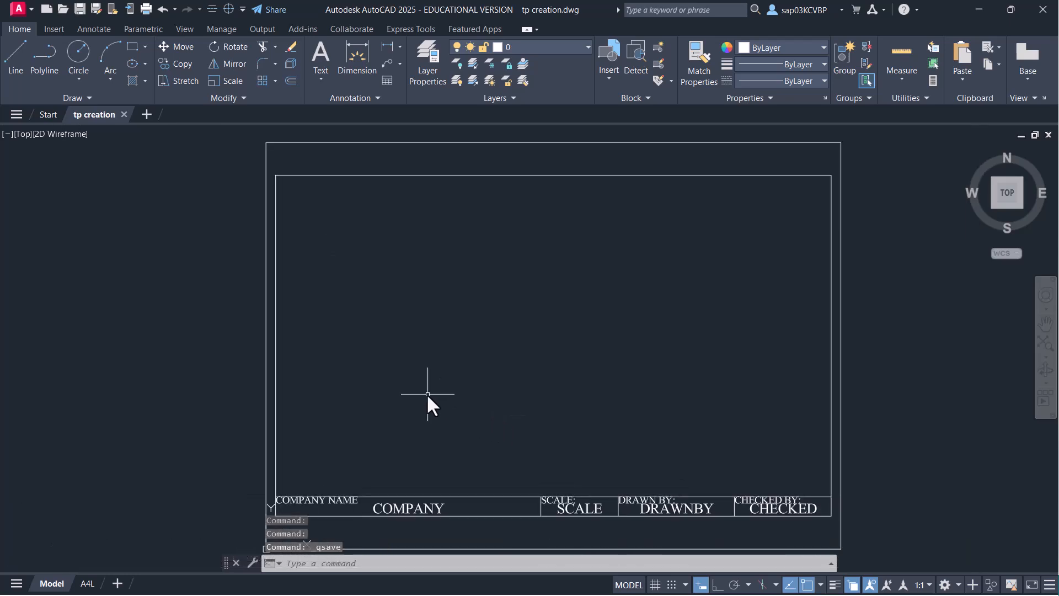
middle_drag(429, 392, 323, 368)
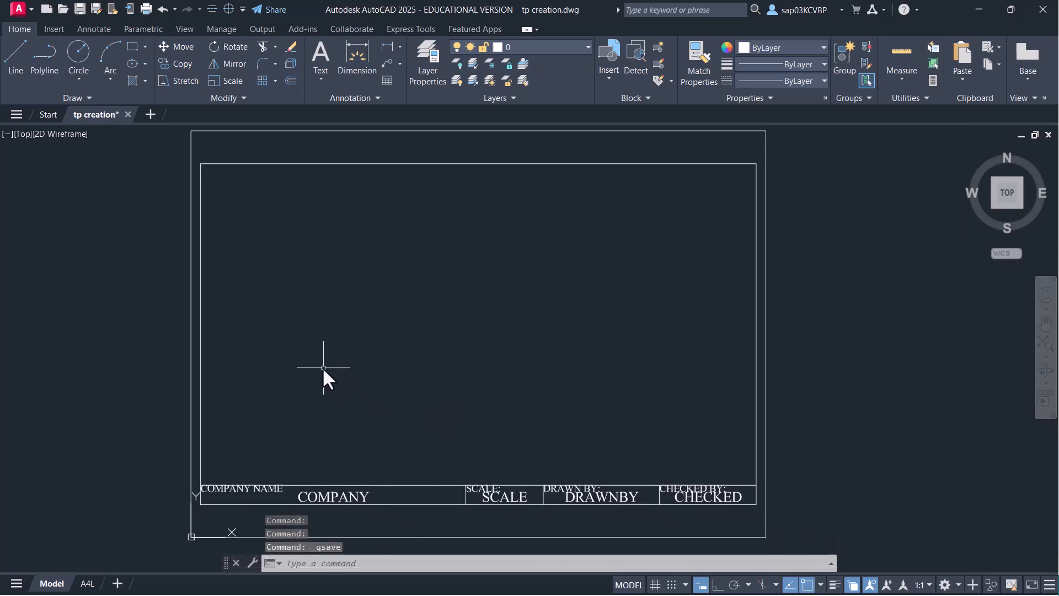
- Start block 'A4 L TB' based at the title-block corner, selecting all 16 frame and title-block objects
text(B)
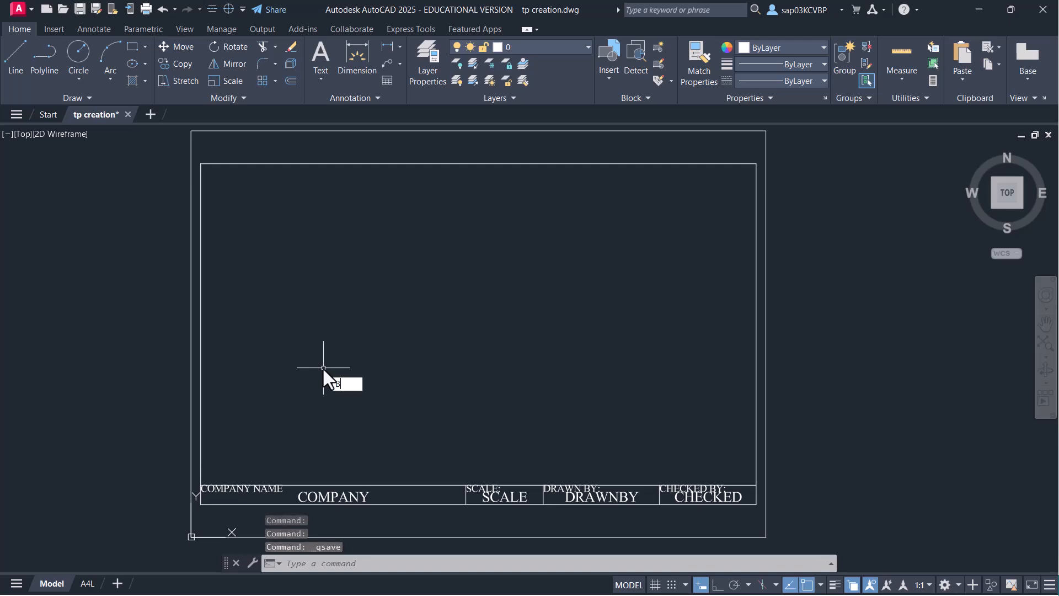
key(Return)
text(A4 L TB)
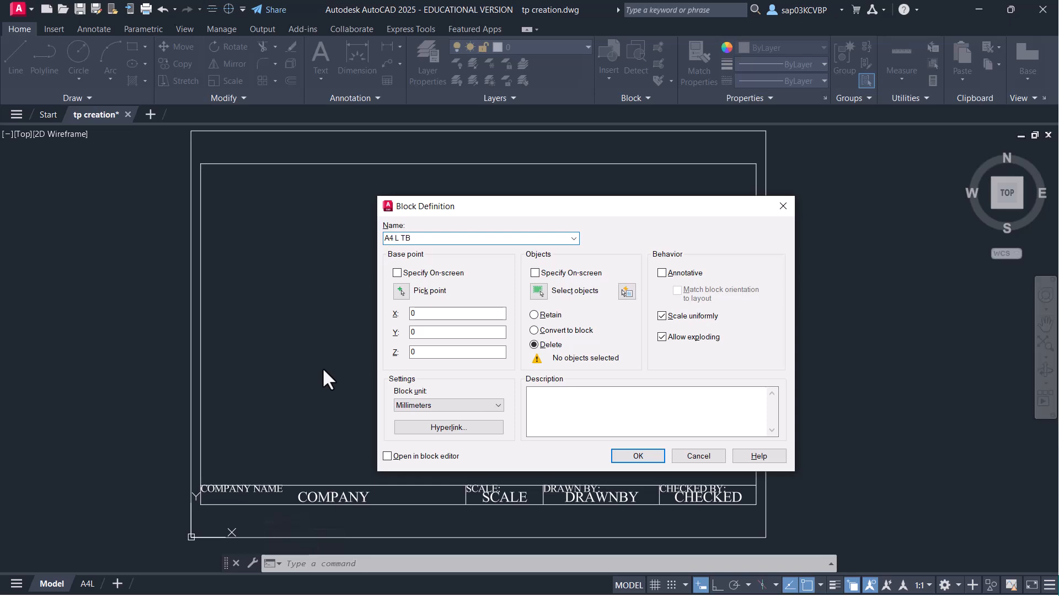
click(402, 292)
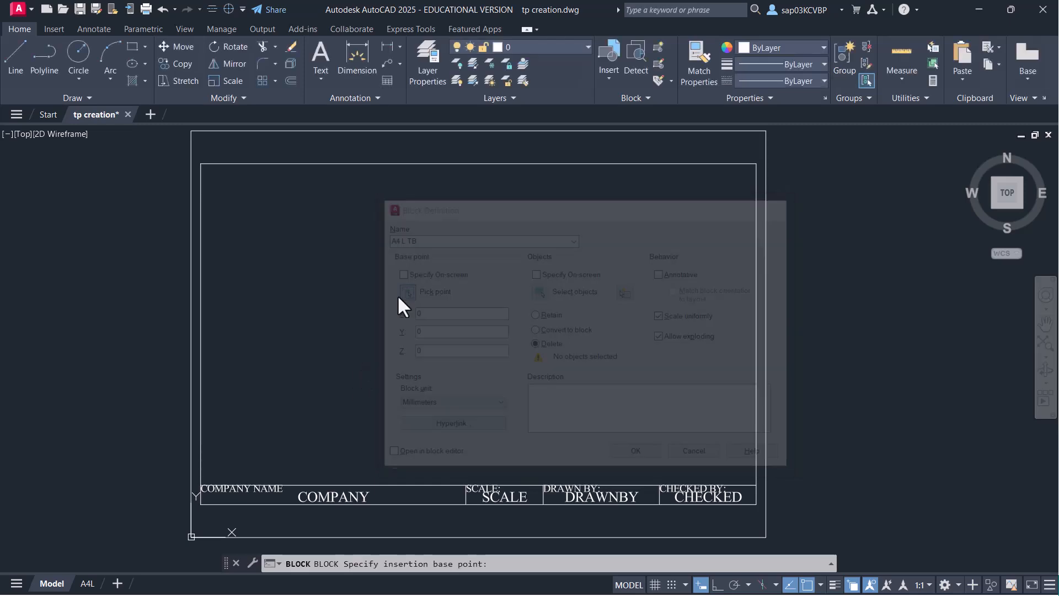
scroll(188, 524, up, 4)
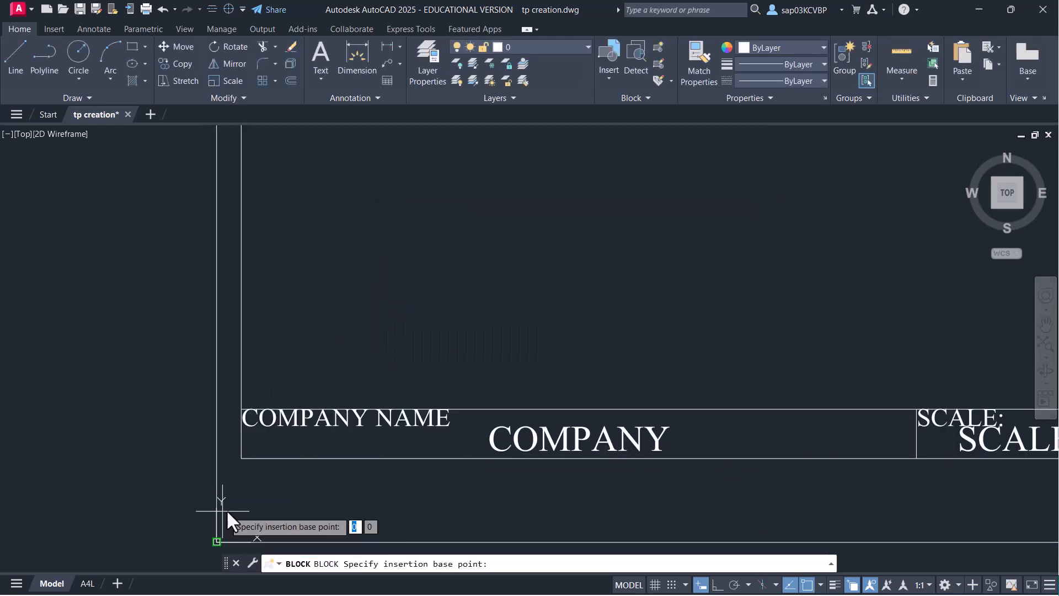
click(239, 459)
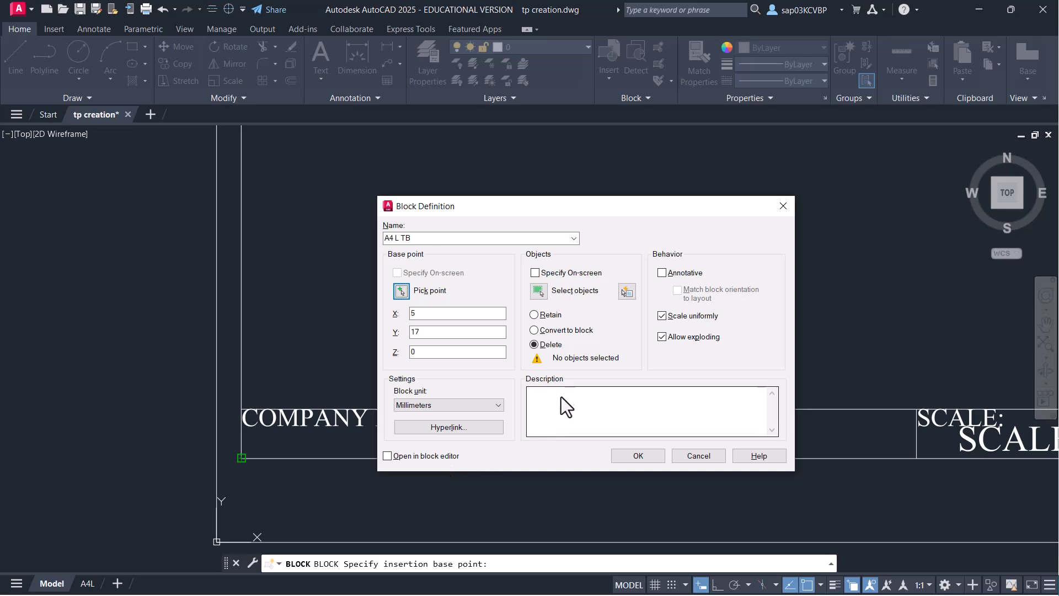
click(545, 295)
scroll(587, 381, down, 4)
mouse_move(589, 390)
middle_down()
mouse_move(526, 413)
mouse_move(405, 429)
middle_up()
scroll(405, 429, down, 2)
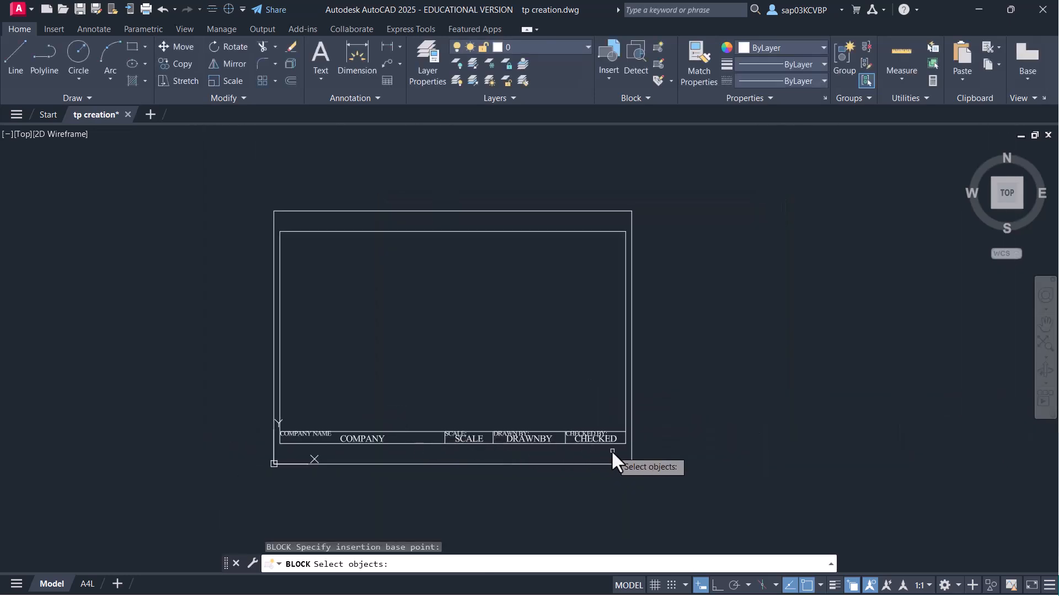
click(628, 450)
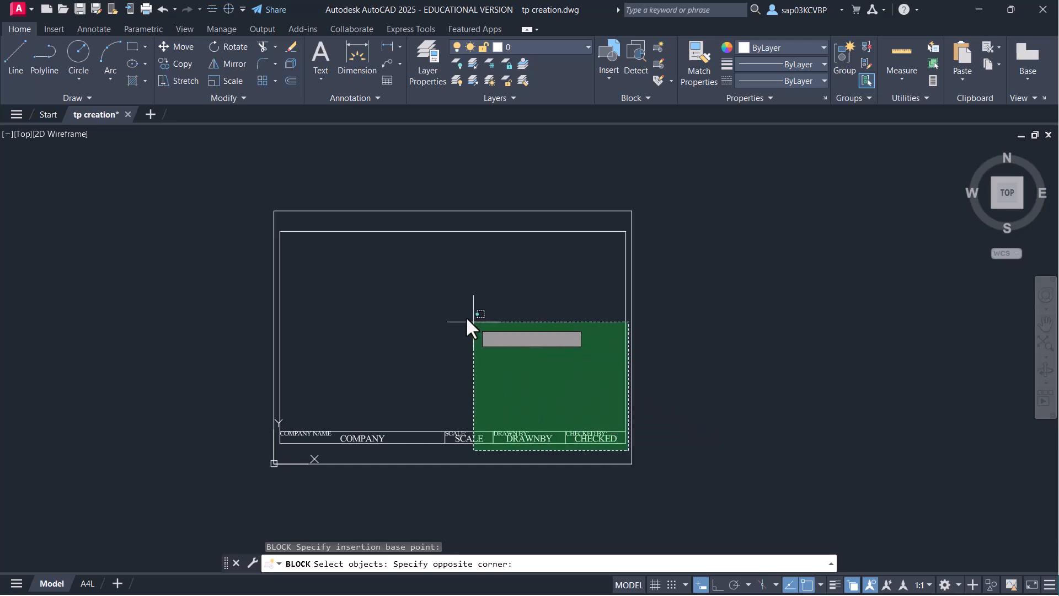
click(278, 227)
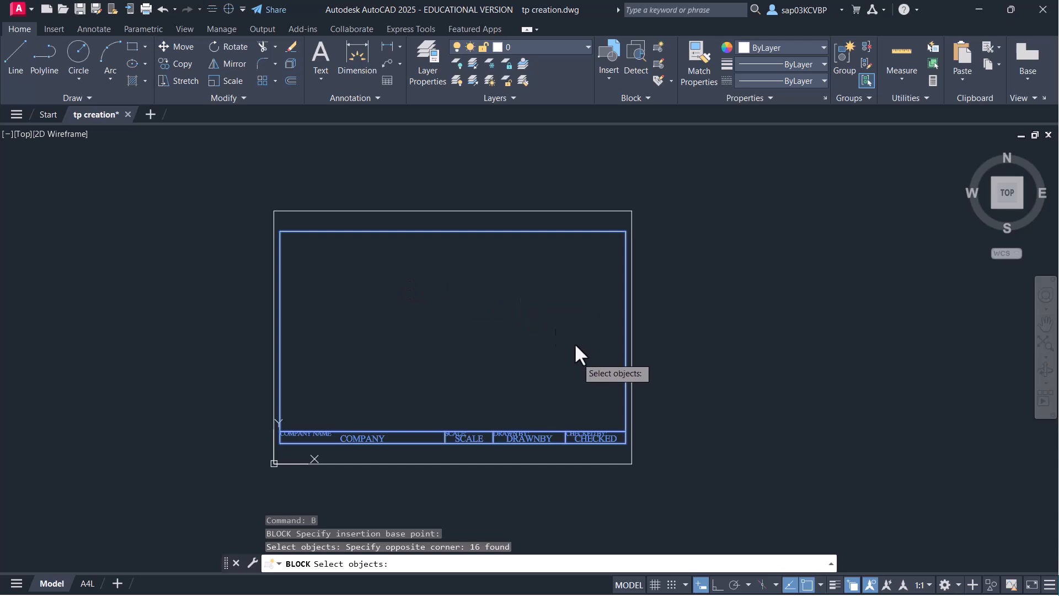
key(Return)
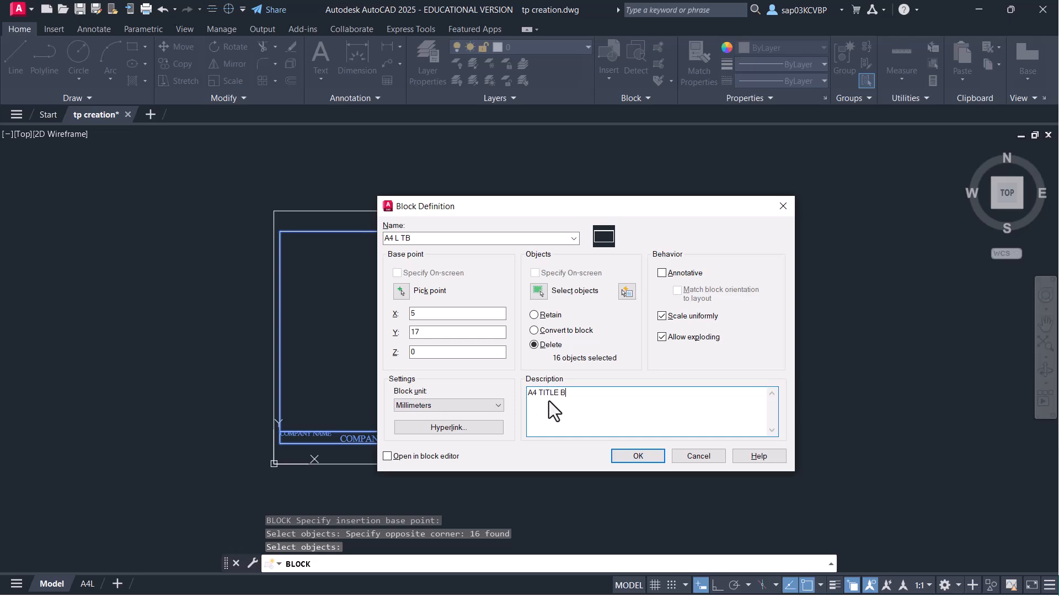
- Describe it as 'LOCK IN LANDSCAPE ORIENTATION HAVING ATTRIBUTES', disallow exploding, make it annotative, and create it
text(LOCK IN LANDSCAPE ORIENTATION HAVING ATTRIBUTES)
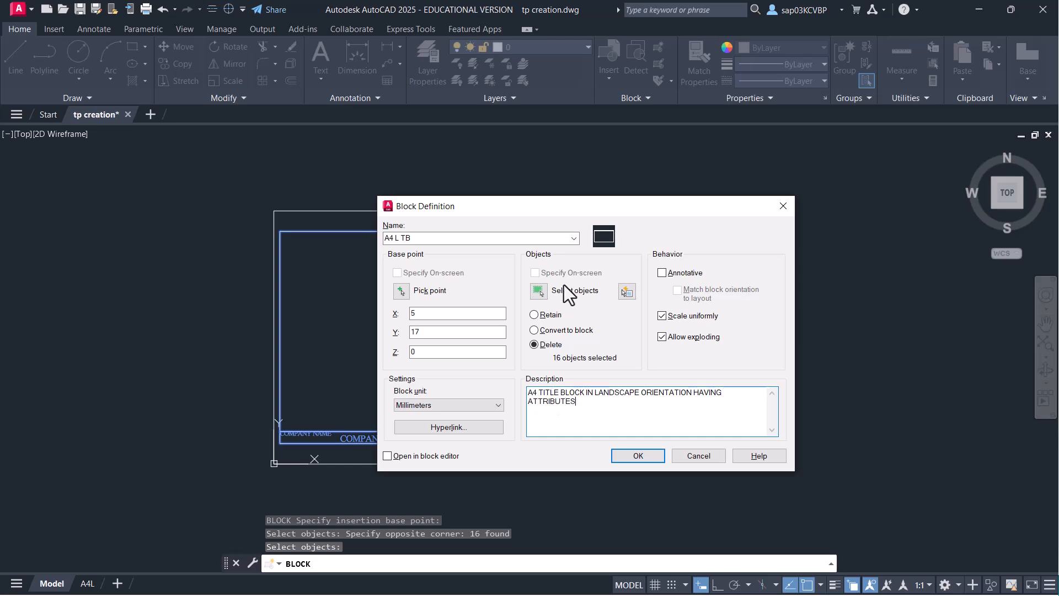
drag(601, 209, 673, 201)
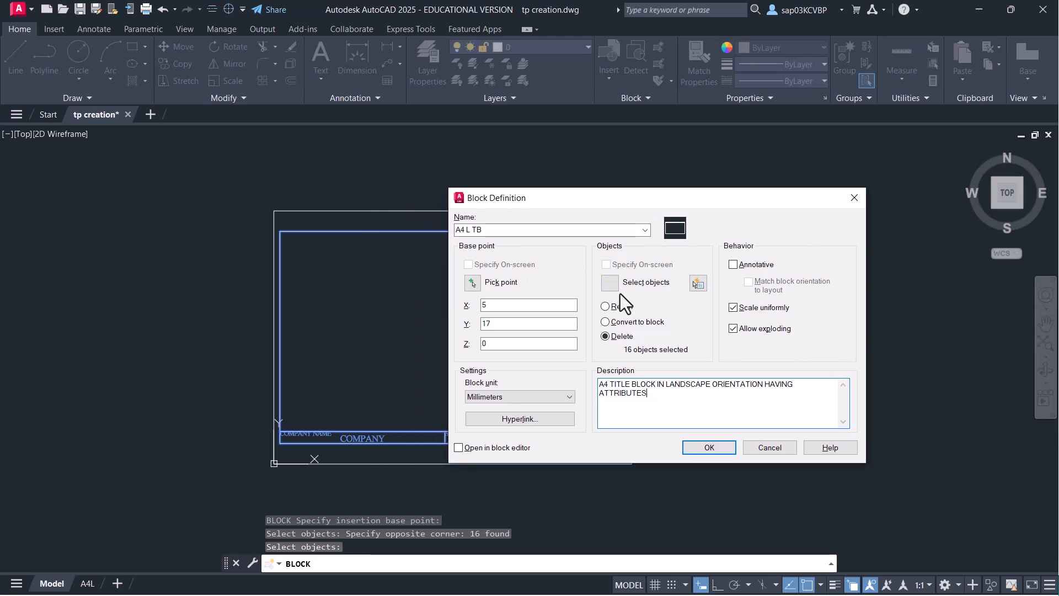
click(733, 329)
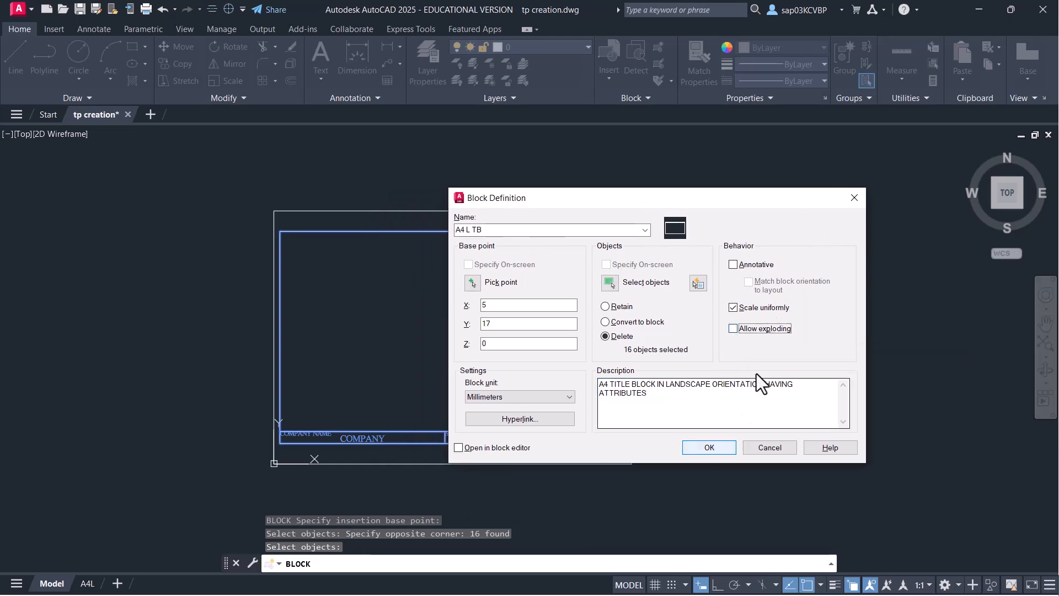
click(736, 267)
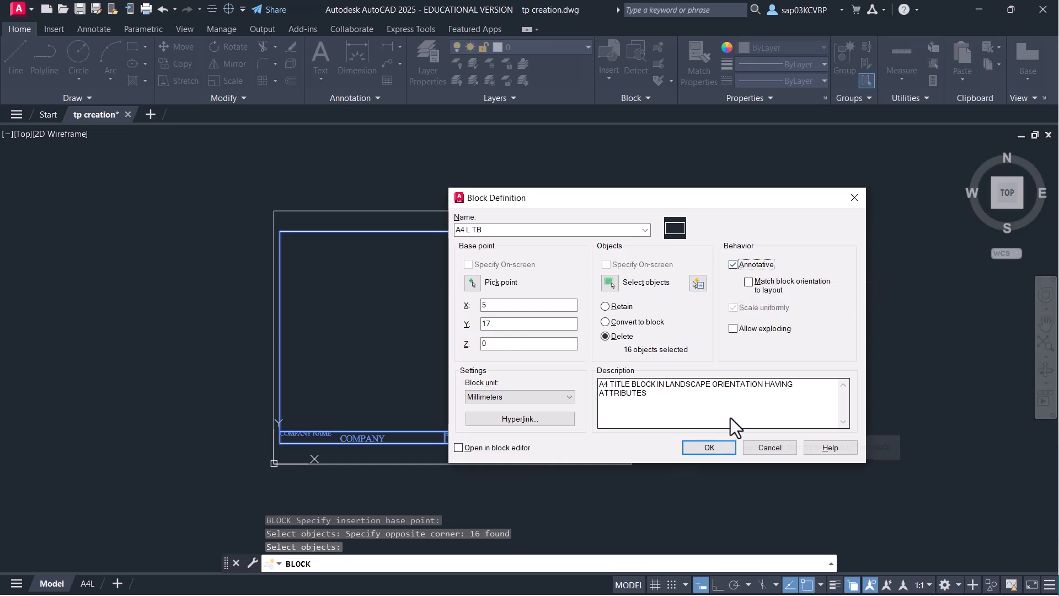
click(713, 446)
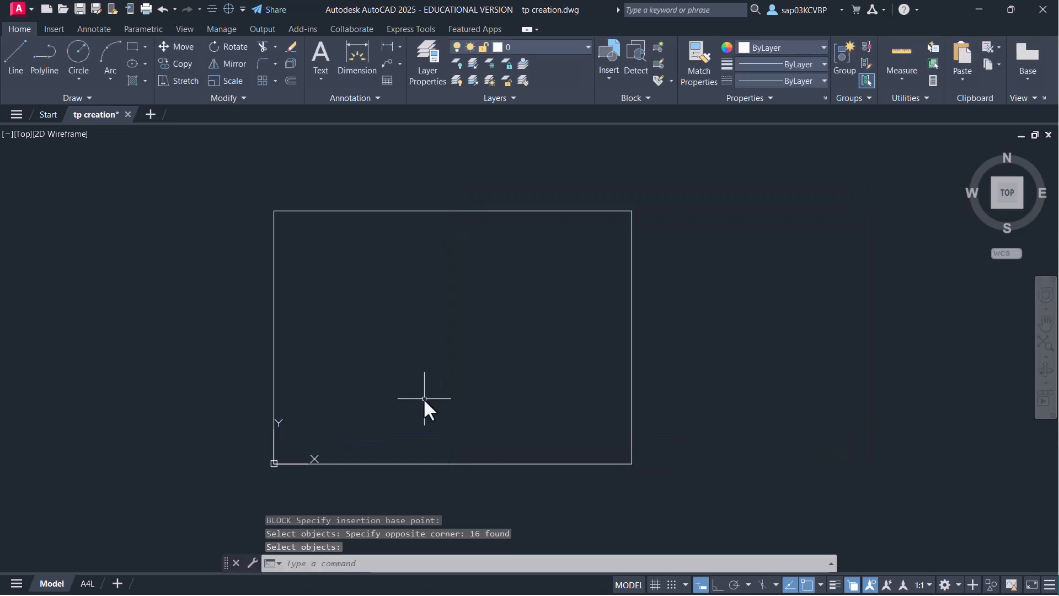
- Save the drawing and switch to the A4L paper layout, centring the sheet
key(ctrl+s)
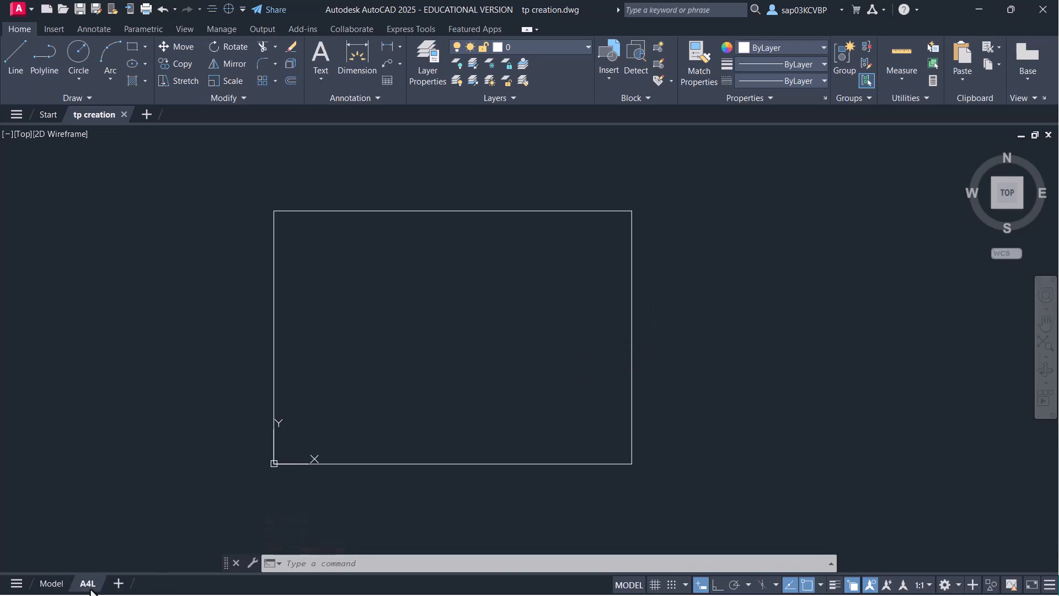
click(88, 583)
scroll(508, 358, down, 2)
middle_drag(508, 357, 464, 357)
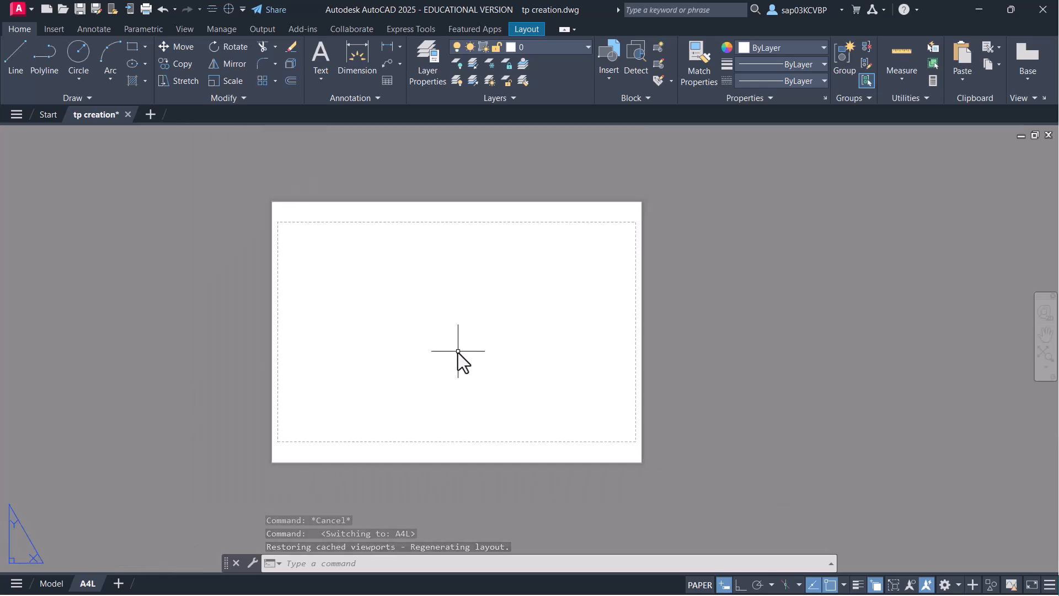
- Save again and open the Blocks palette with the I command
key(ctrl+s)
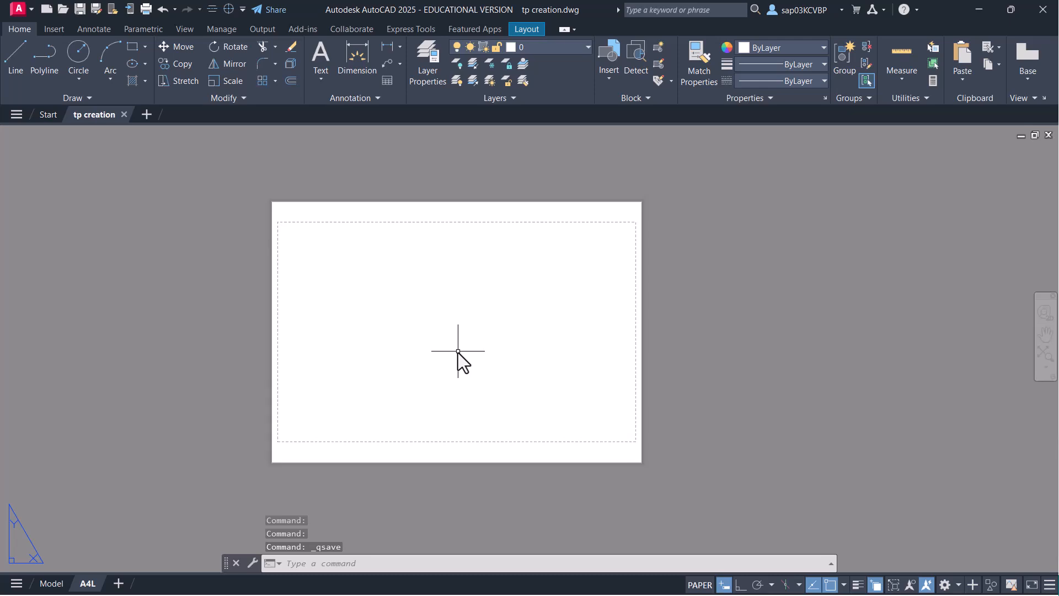
text(i)
key(Return)
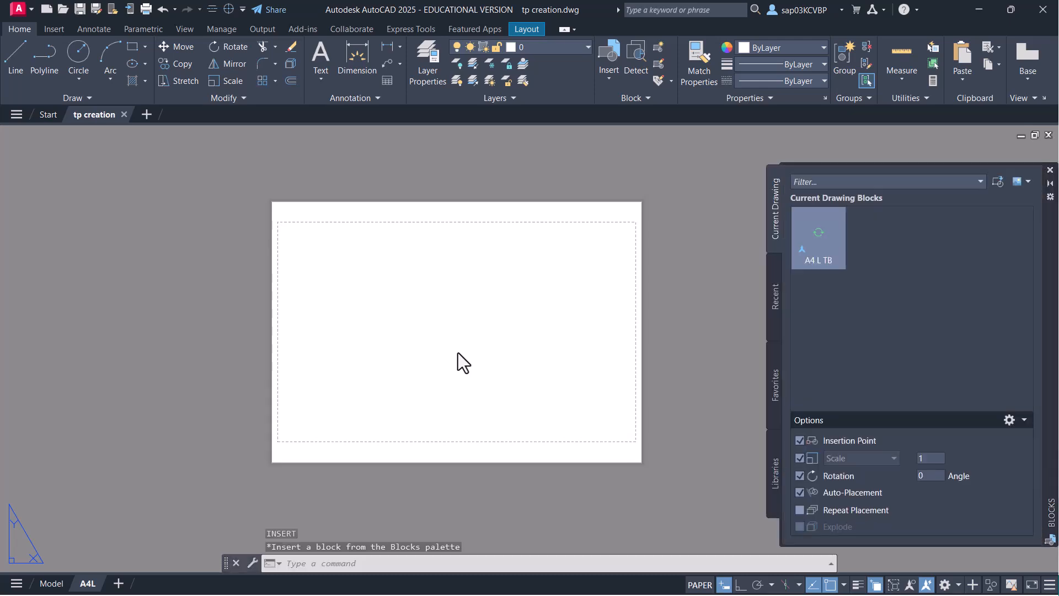
- Insert A4 L TB at 0,0 with scale 1 and accept the default attribute values
right_click(824, 232)
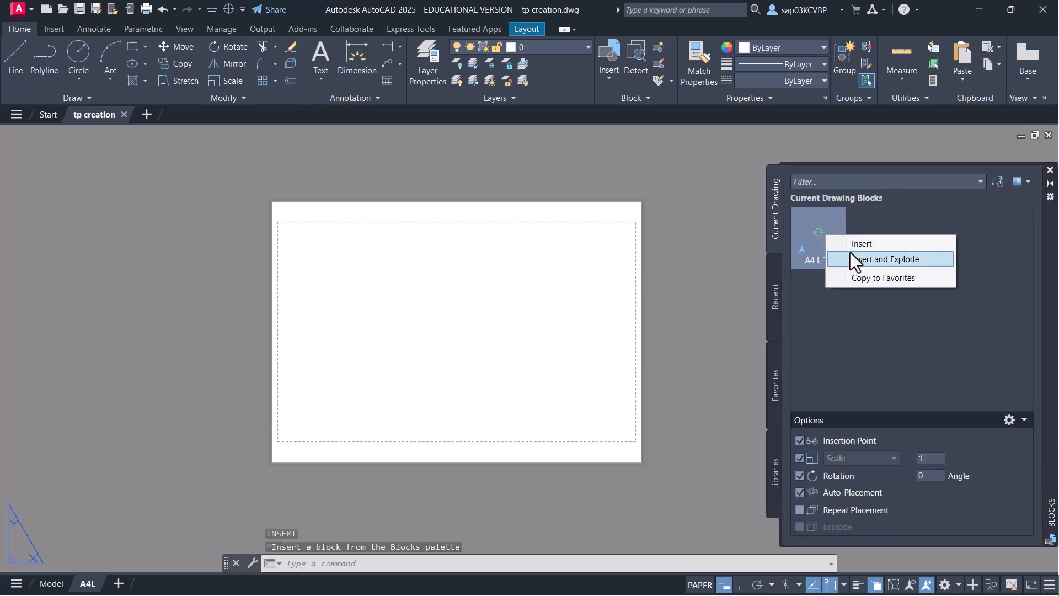
click(854, 243)
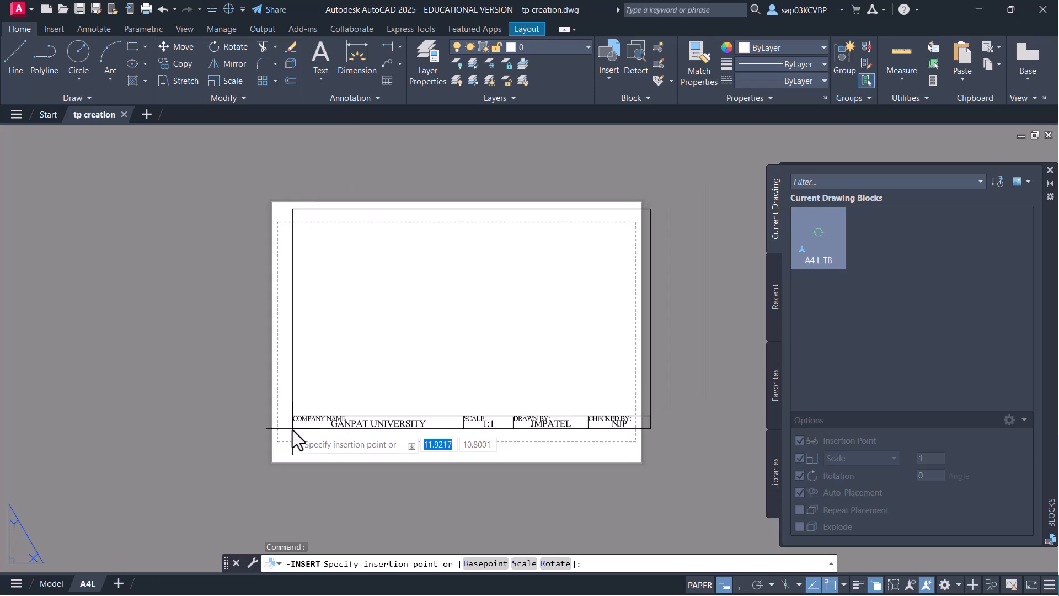
text(0,0)
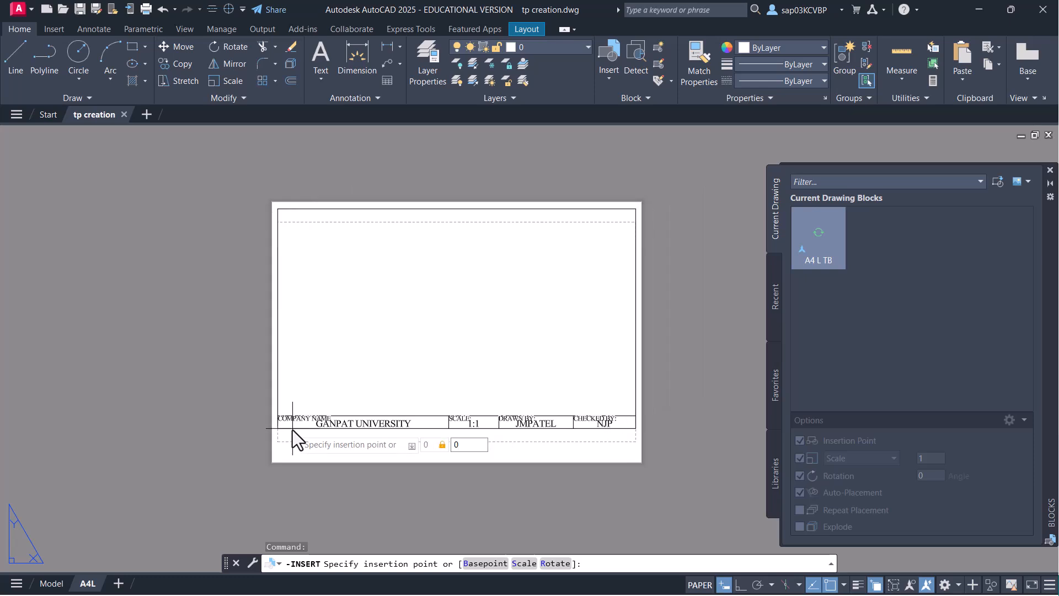
key(Return)
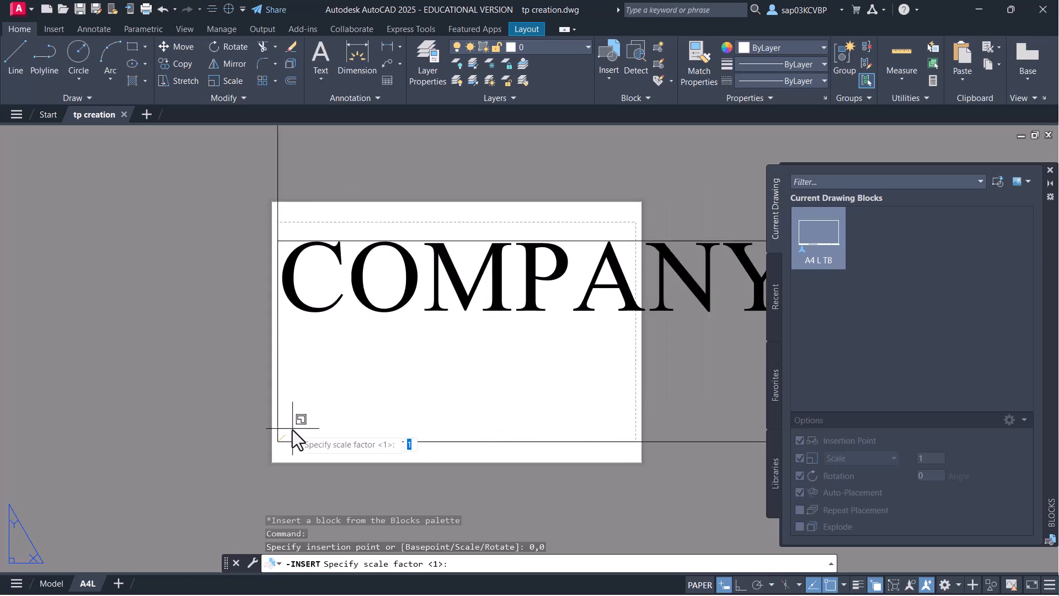
key(Return)
key(Return)
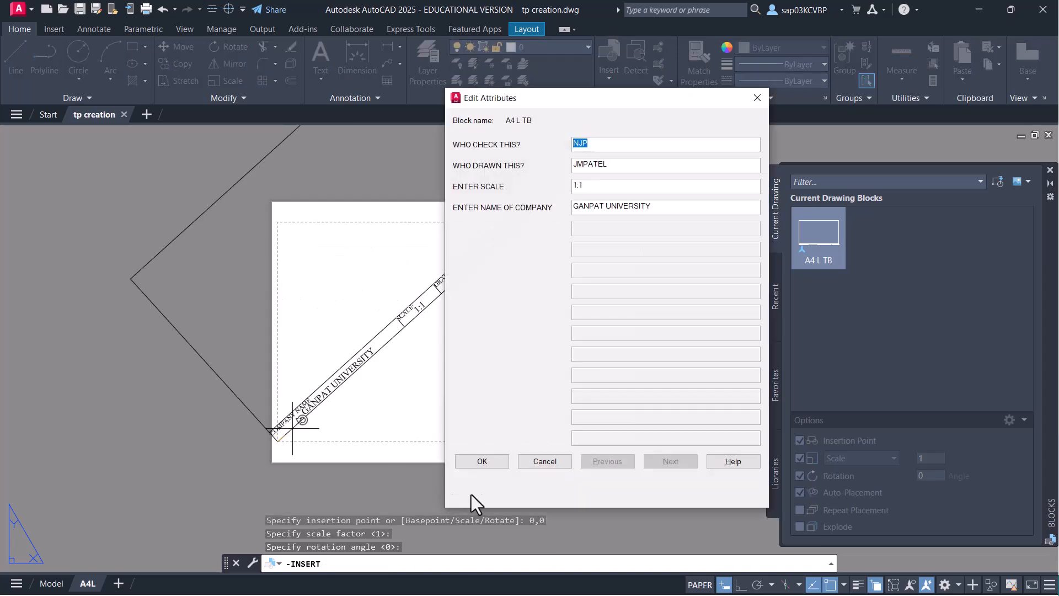
click(492, 466)
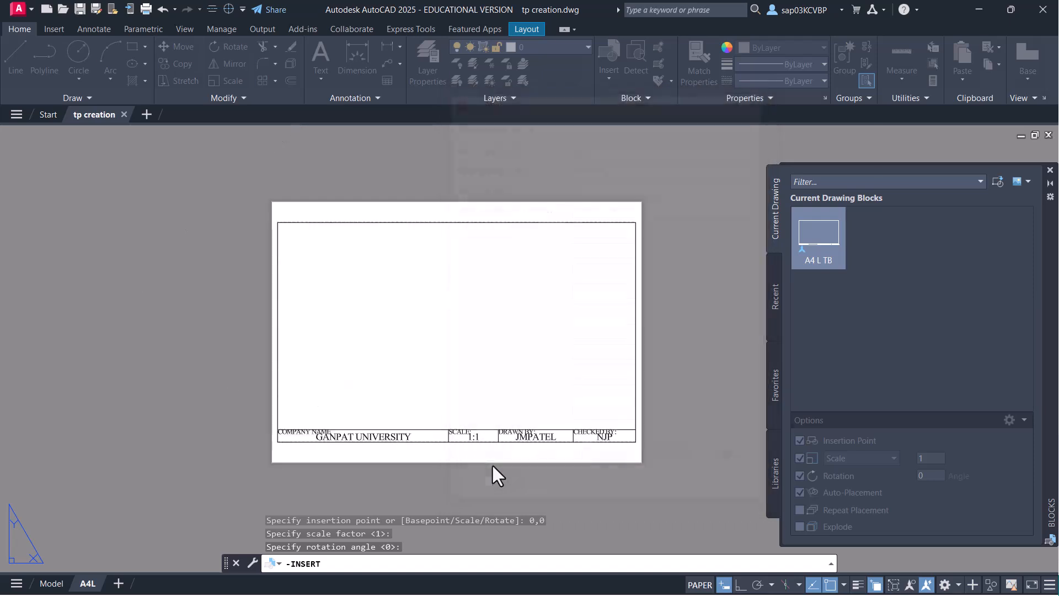
scroll(333, 442, up, 4)
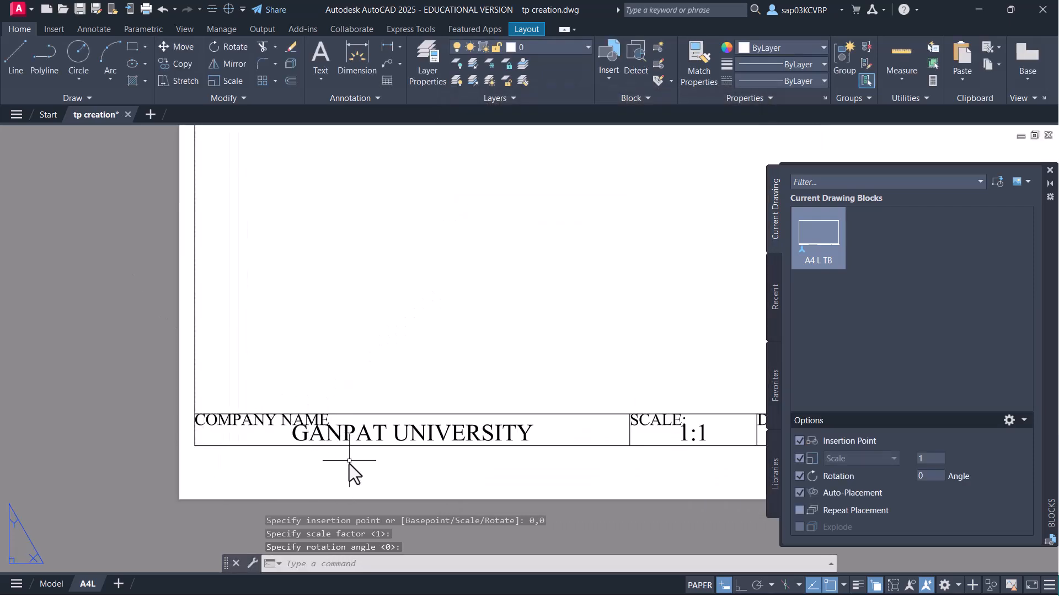
- Turn off the palette's Scale insertion option, reposition the paper sheet, and save
scroll(339, 480, down, 5)
scroll(497, 480, up, 4)
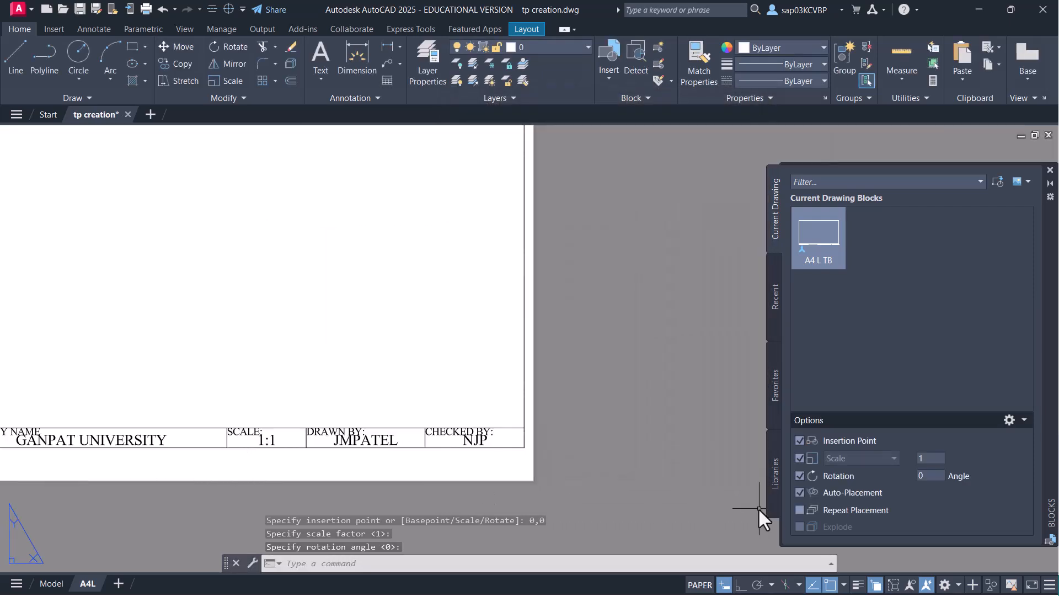
click(800, 458)
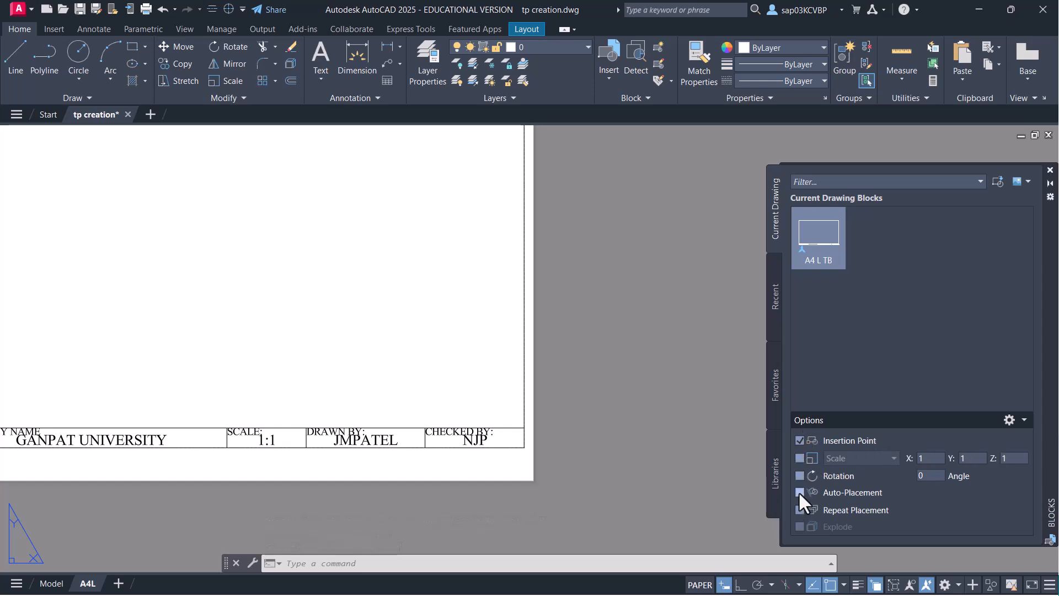
scroll(489, 437, down, 4)
middle_drag(453, 427, 573, 453)
scroll(731, 461, up, 2)
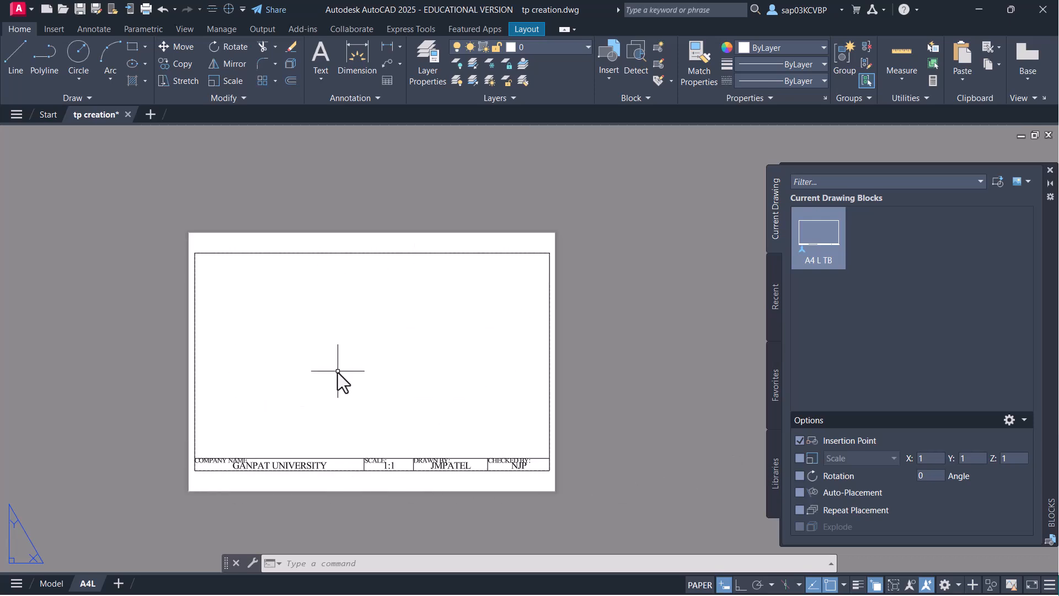
scroll(309, 420, up, 3)
scroll(362, 300, down, 3)
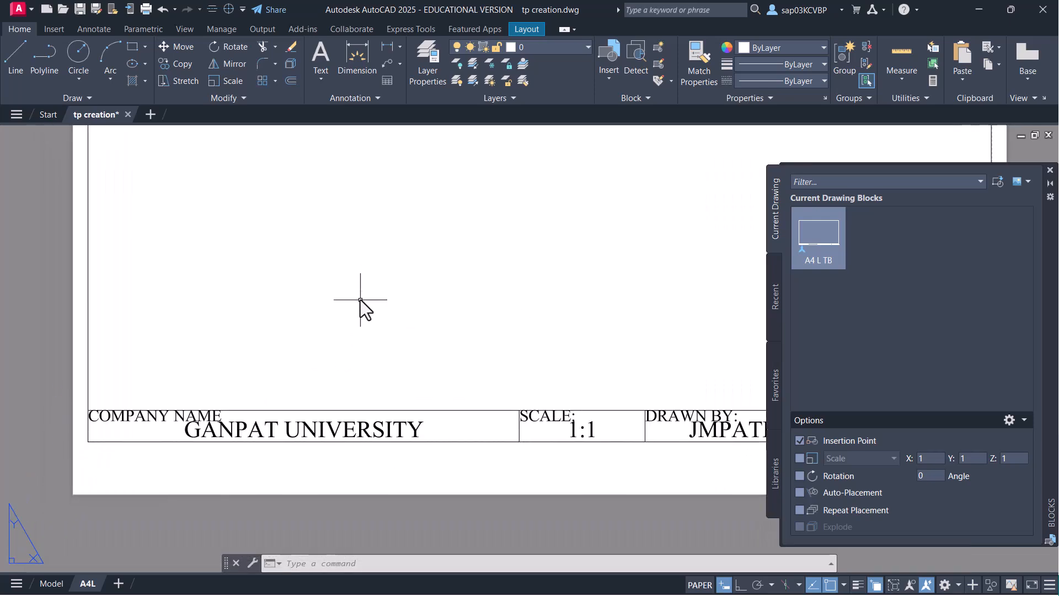
middle_drag(462, 348, 375, 371)
scroll(419, 359, up, 2)
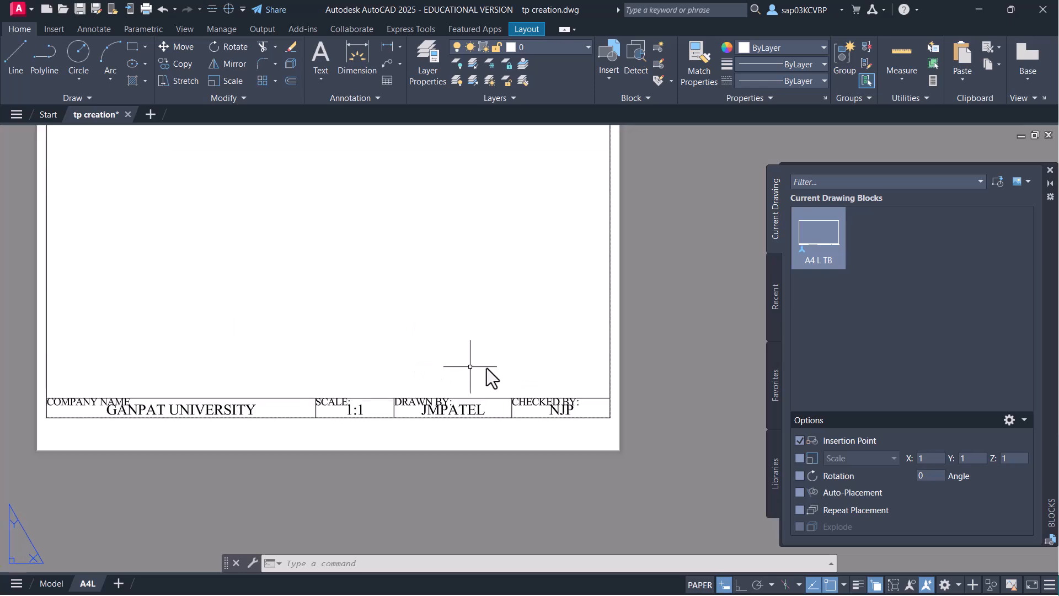
middle_drag(359, 335, 440, 399)
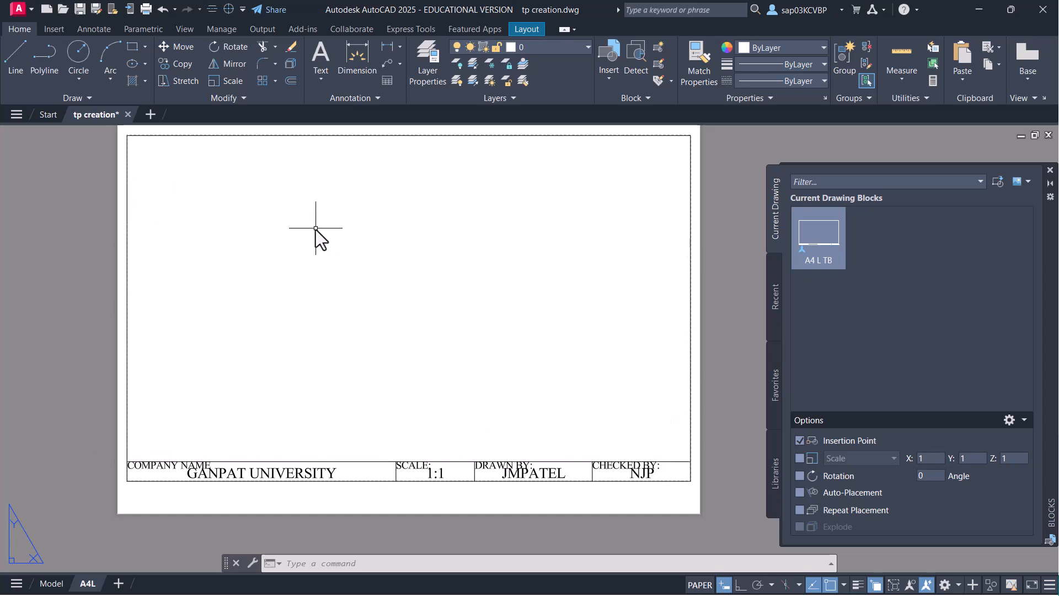
key(ctrl+s)
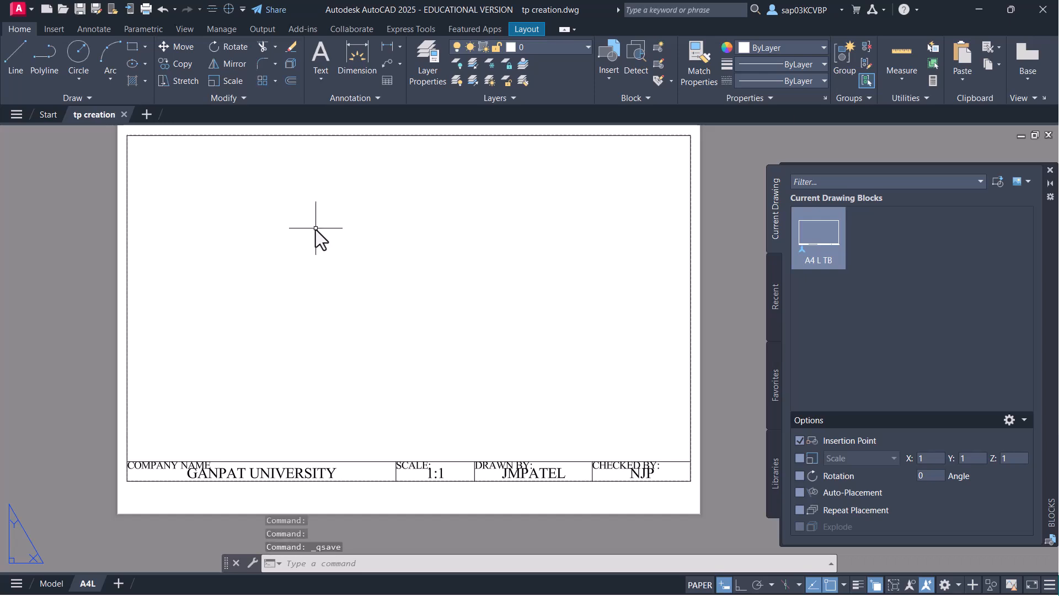
- Close the Blocks palette and erase the leftover frame lines in model space
click(1050, 170)
click(51, 583)
click(703, 331)
click(539, 416)
key(Delete)
click(686, 497)
click(165, 183)
key(Delete)
- Zoom All to confirm model space is empty and save the drawing
text(z)
key(Return)
text(a)
key(Return)
key(ctrl+s)
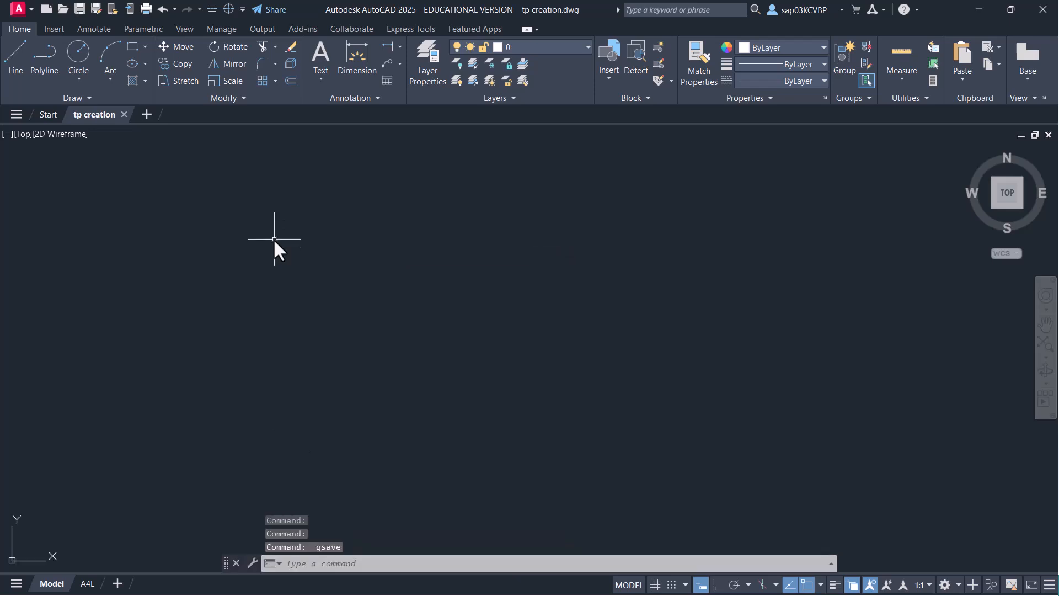
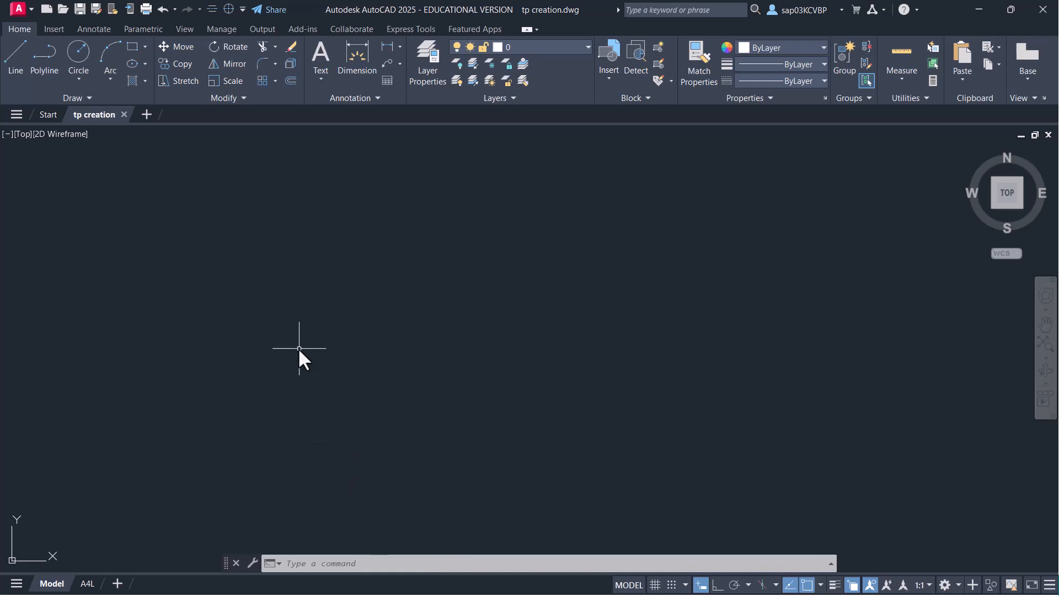
- Look through the Save As file formats, then cancel without saving
click(97, 9)
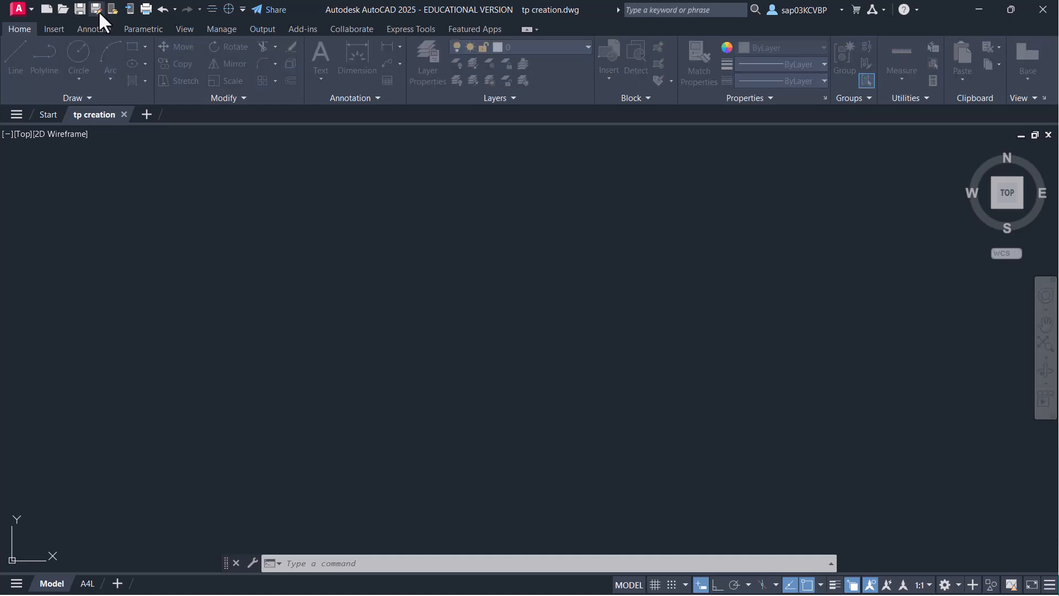
click(564, 454)
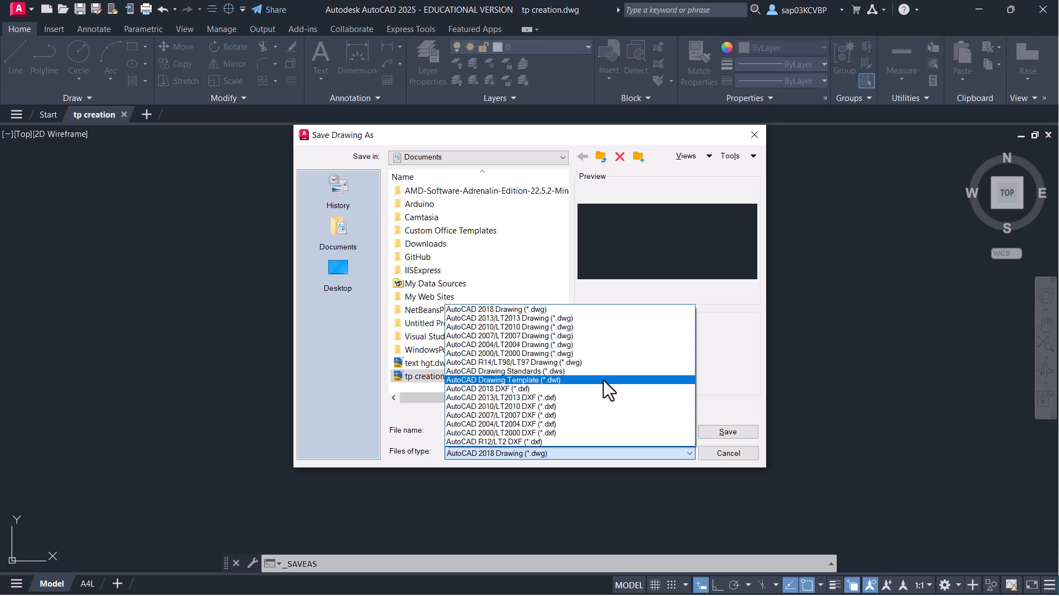
click(722, 453)
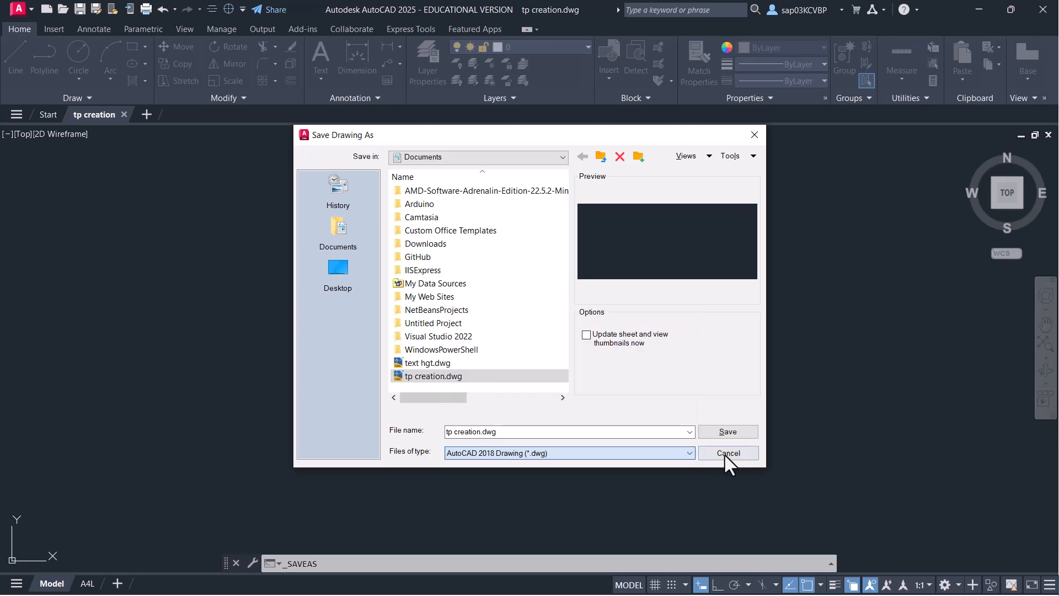
click(725, 453)
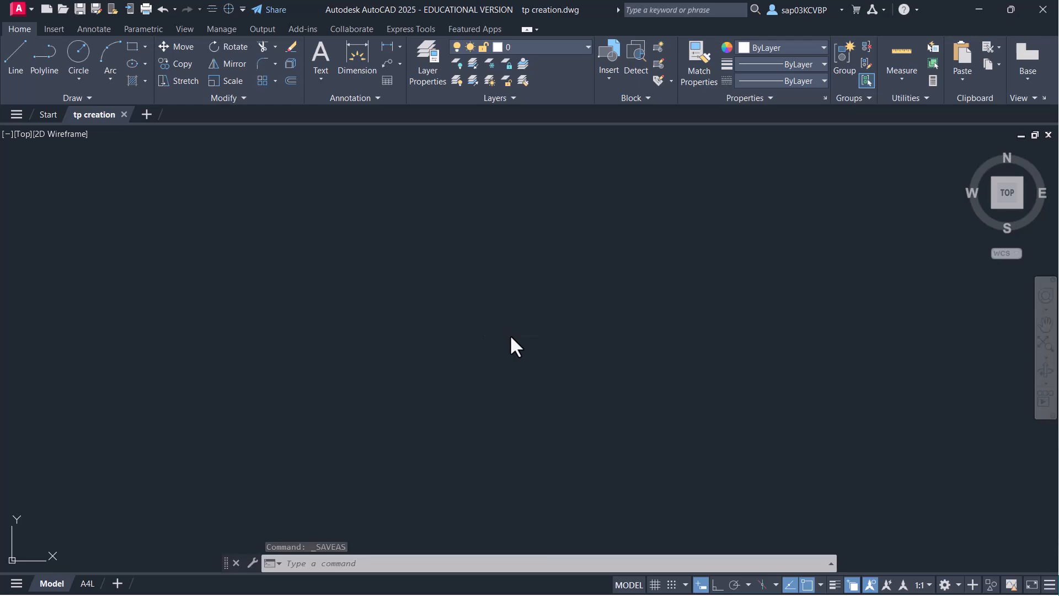
- Load Metric (A4,A3).dwg from the AutoCAD Templates folder into DesignCenter
key(ctrl+2)
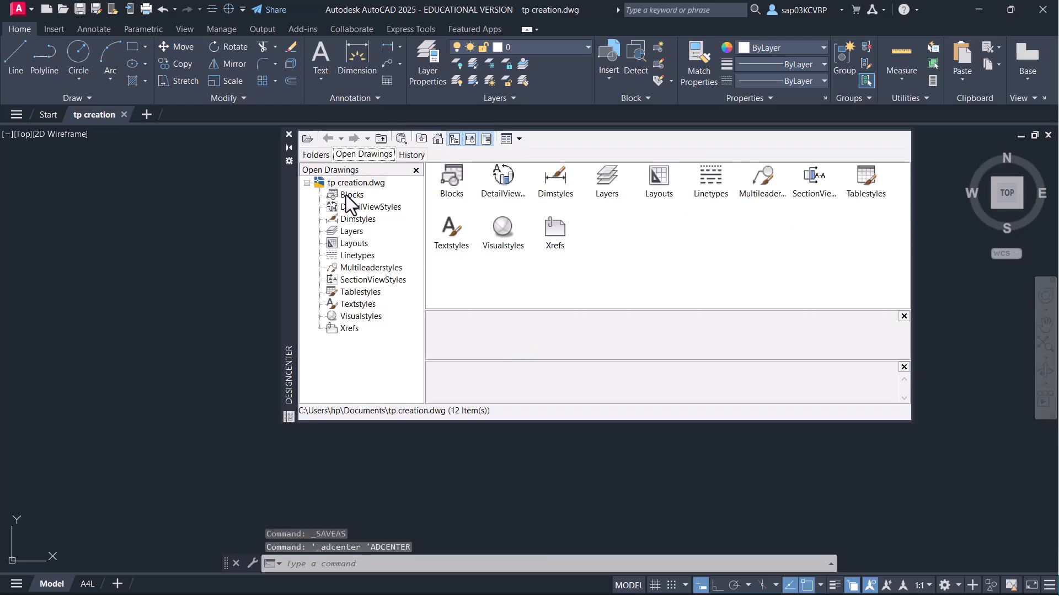
click(308, 140)
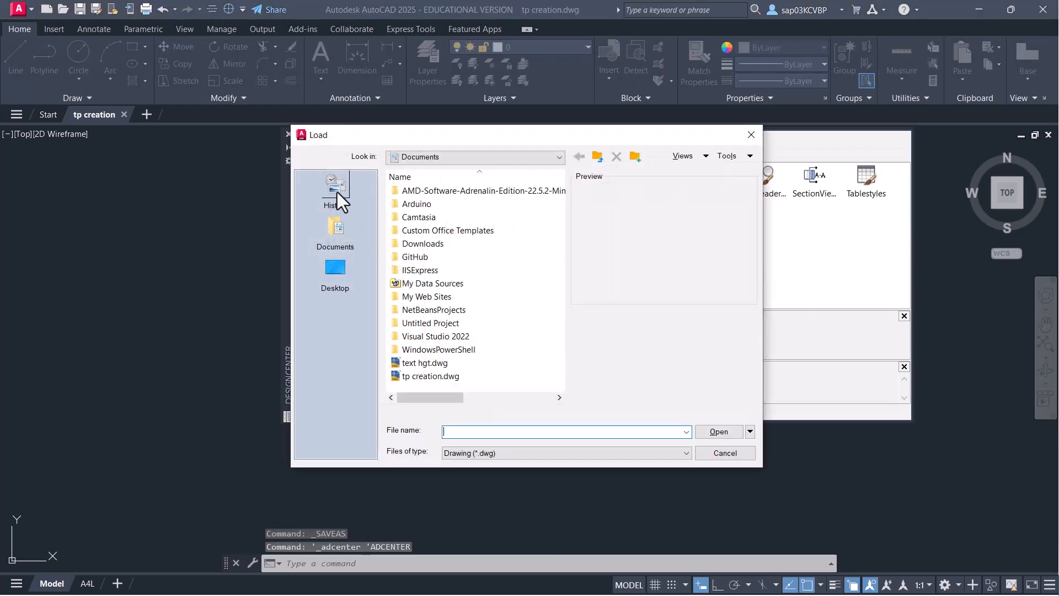
click(560, 159)
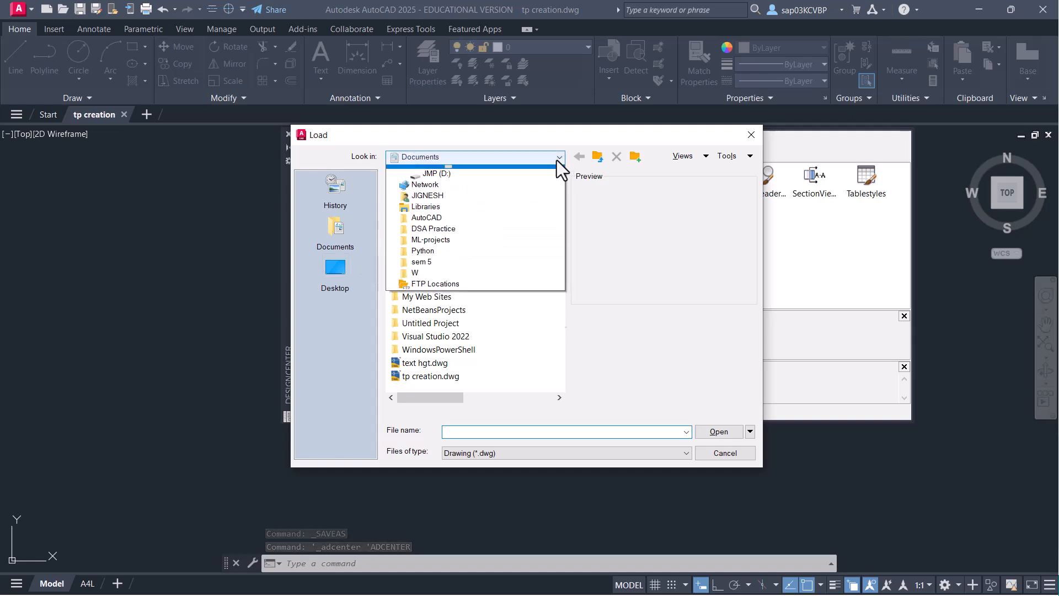
click(434, 280)
double_click(438, 193)
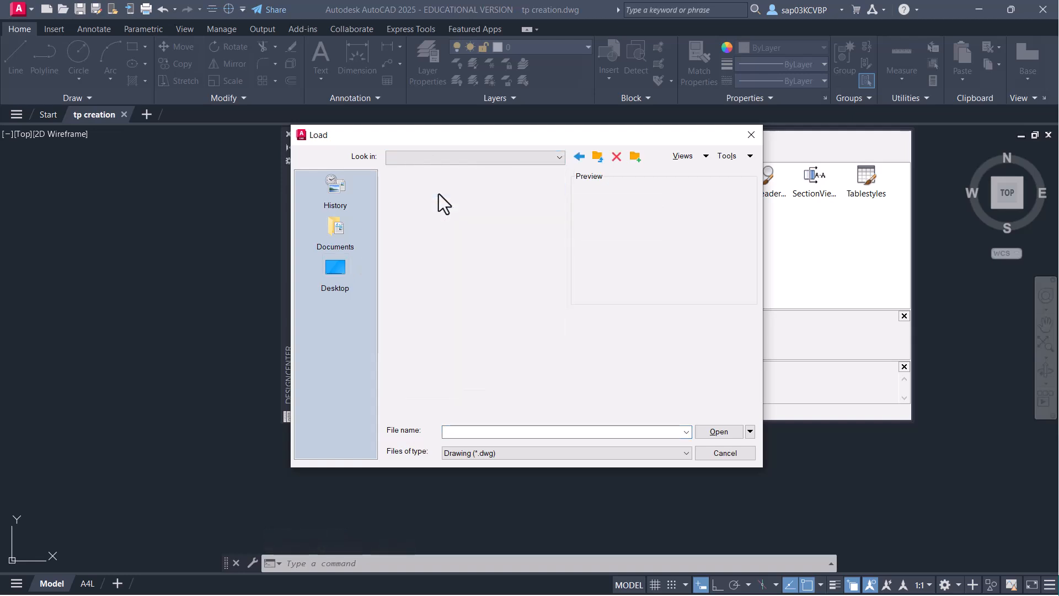
double_click(425, 324)
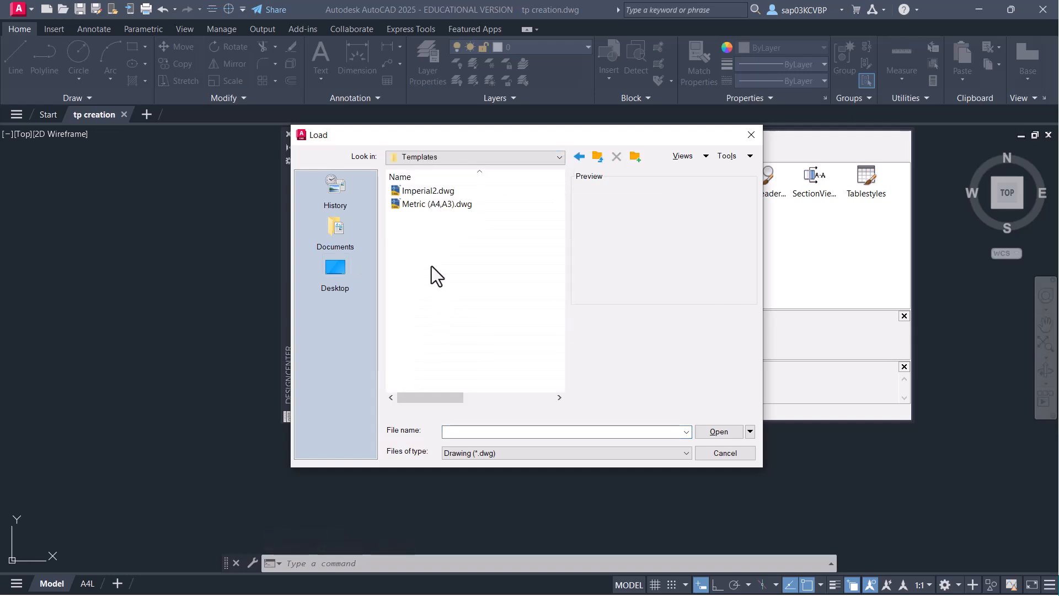
click(436, 205)
click(730, 430)
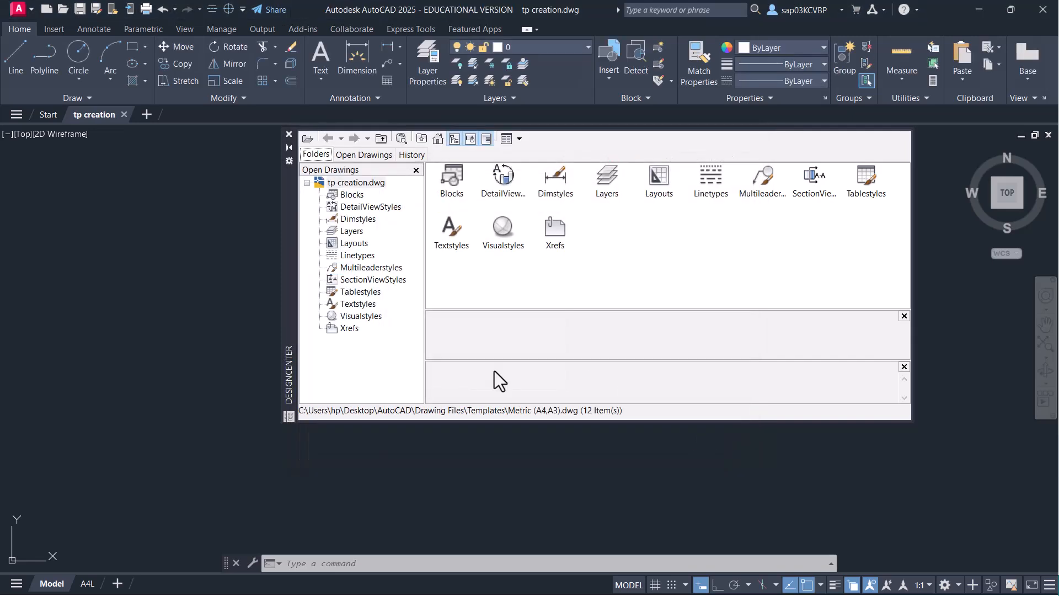
- Enlarge DesignCenter and expand Metric (A4,A3).dwg in the Folder List to list its content categories
click(348, 155)
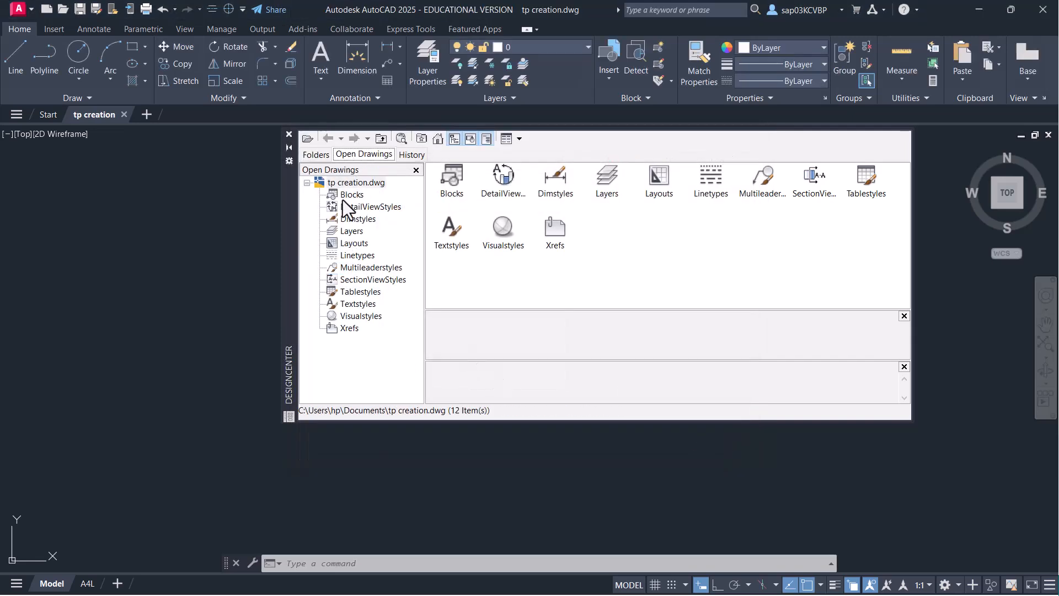
click(323, 157)
scroll(358, 361, down, 1)
drag(339, 397, 338, 396)
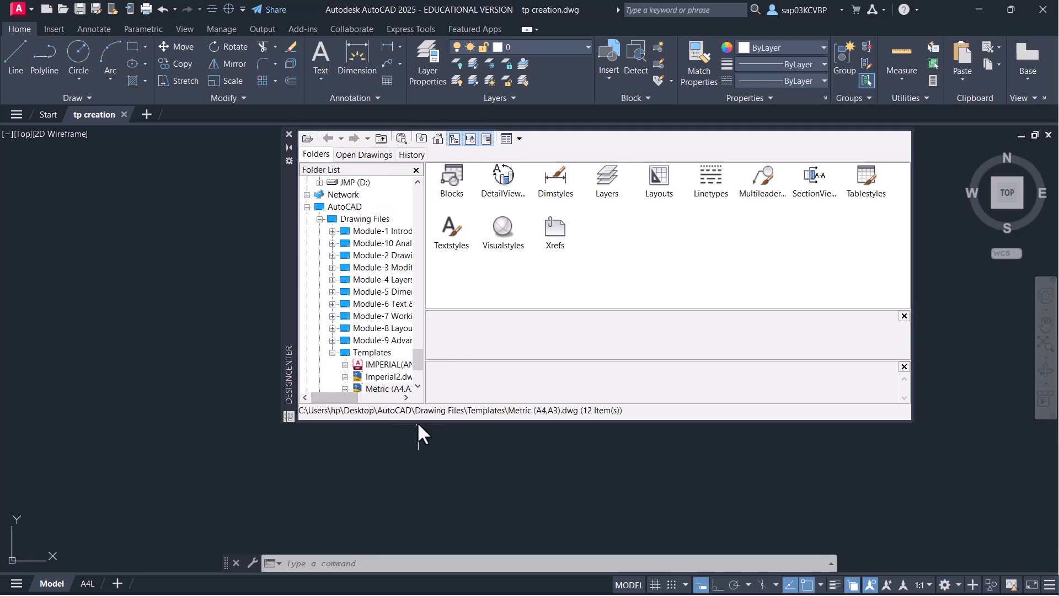
drag(419, 421, 425, 512)
click(345, 389)
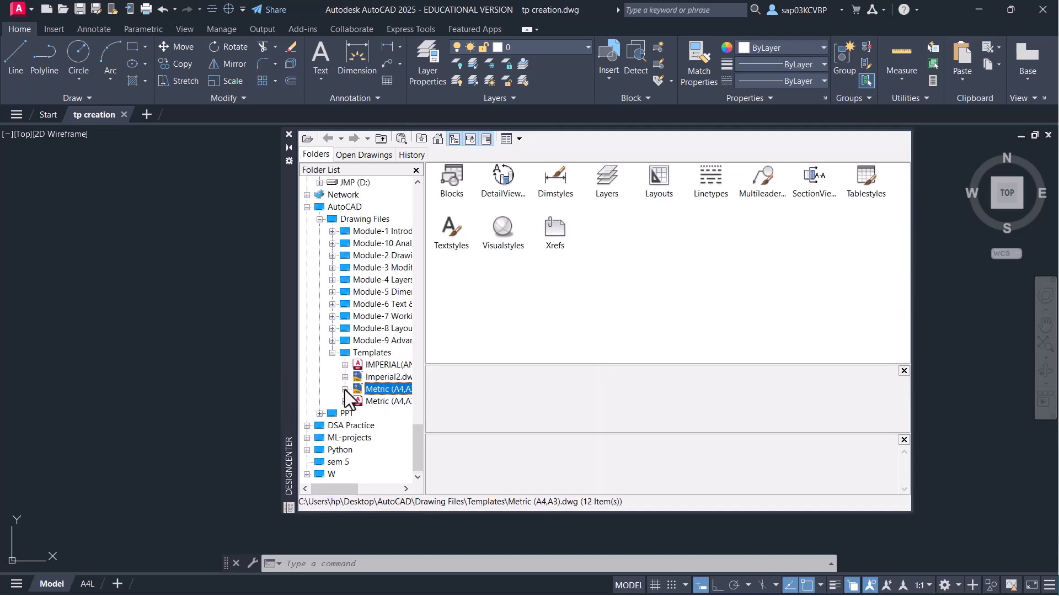
drag(350, 488, 365, 488)
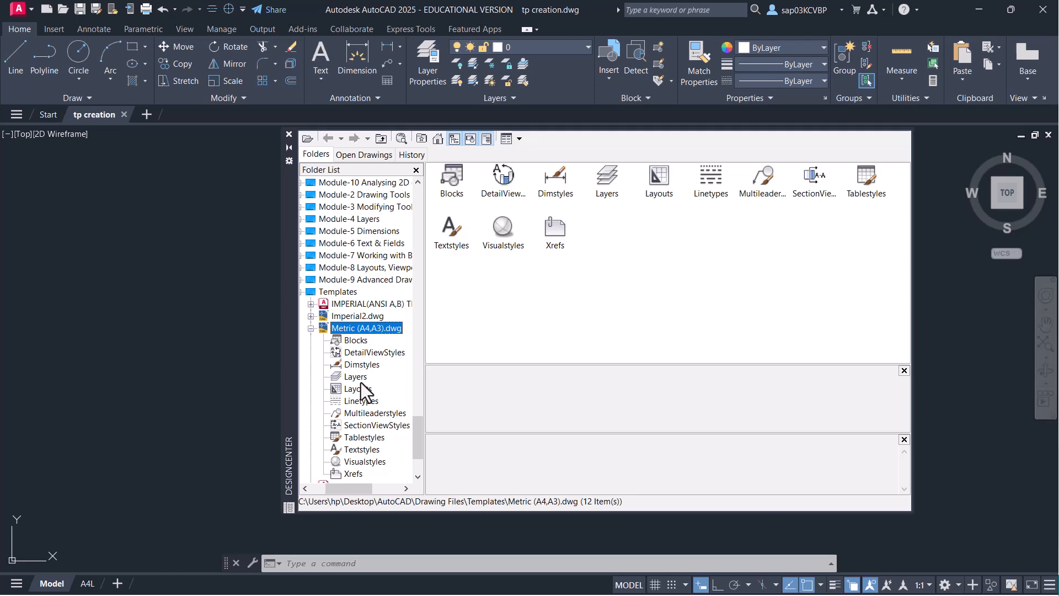
- Show the template's Blocks and import the A3 (L) TB definition, cancelling its placement
click(358, 340)
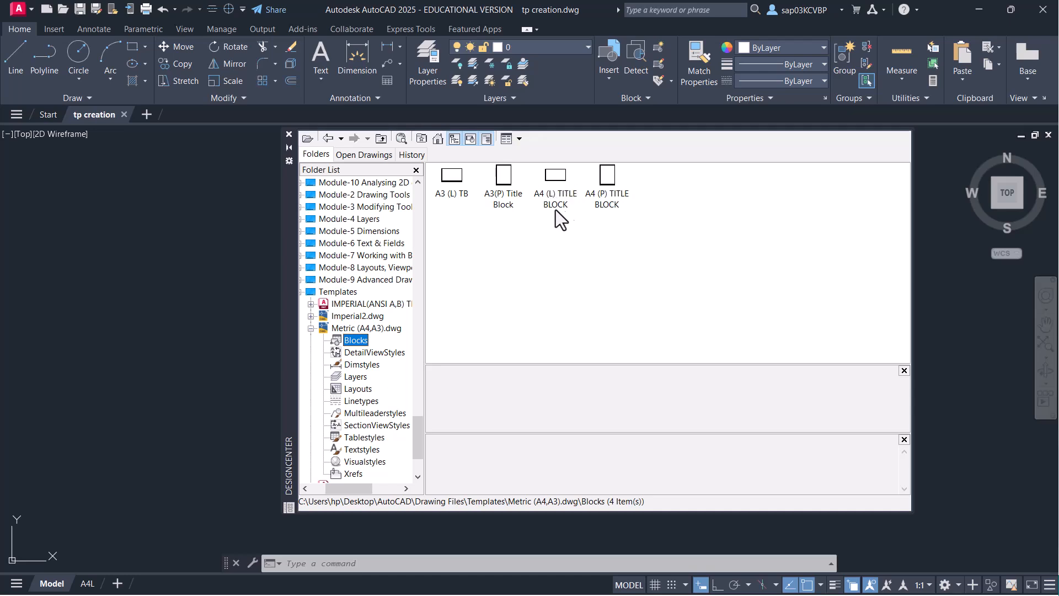
click(498, 215)
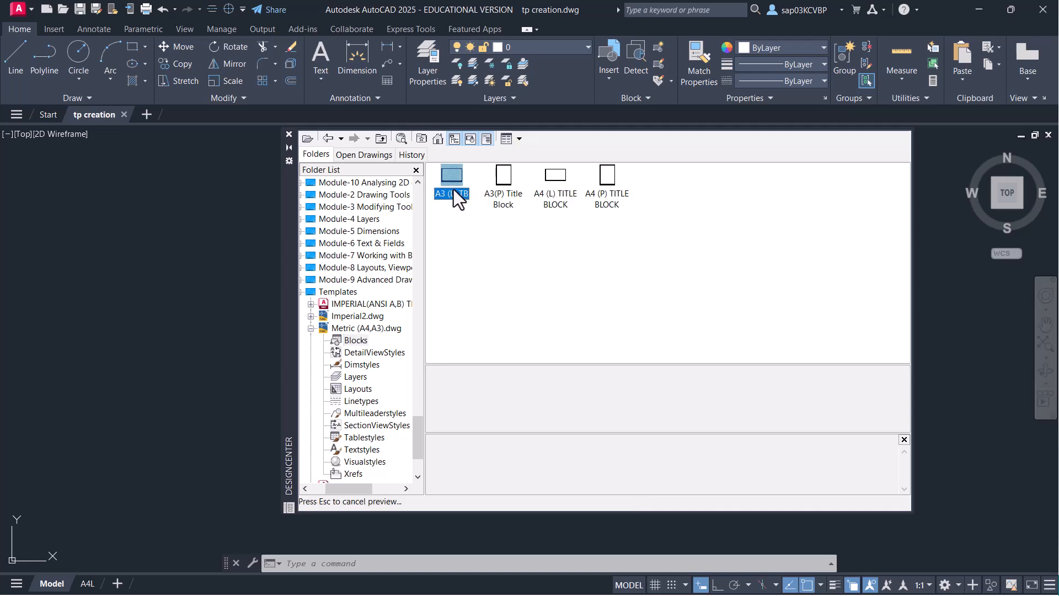
click(454, 190)
right_click(455, 190)
click(481, 198)
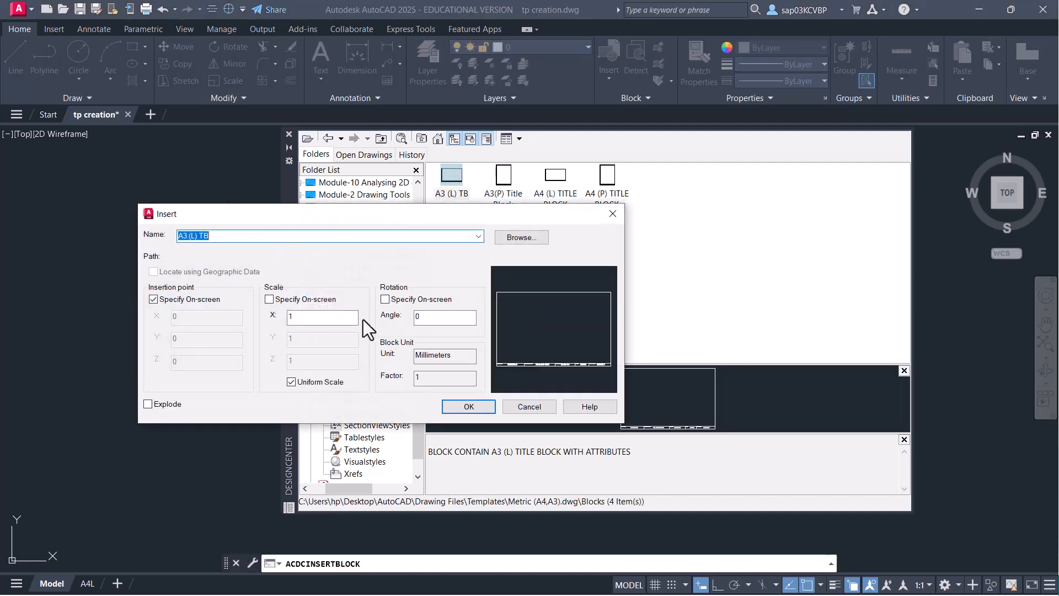
click(528, 407)
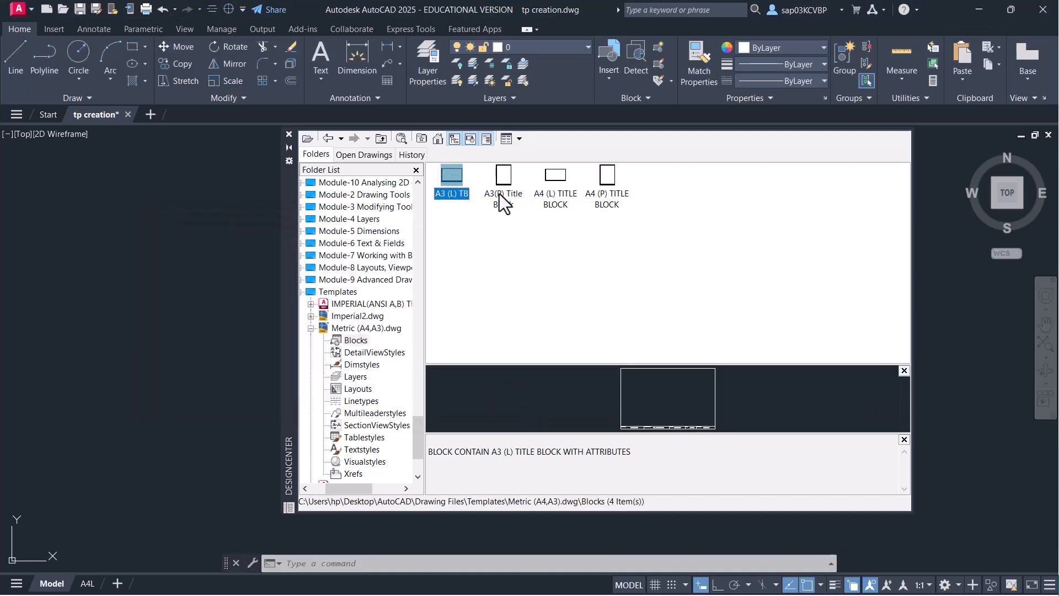
- Import the A3(P) Title Block definition without placing it
click(499, 194)
right_click(499, 194)
click(520, 203)
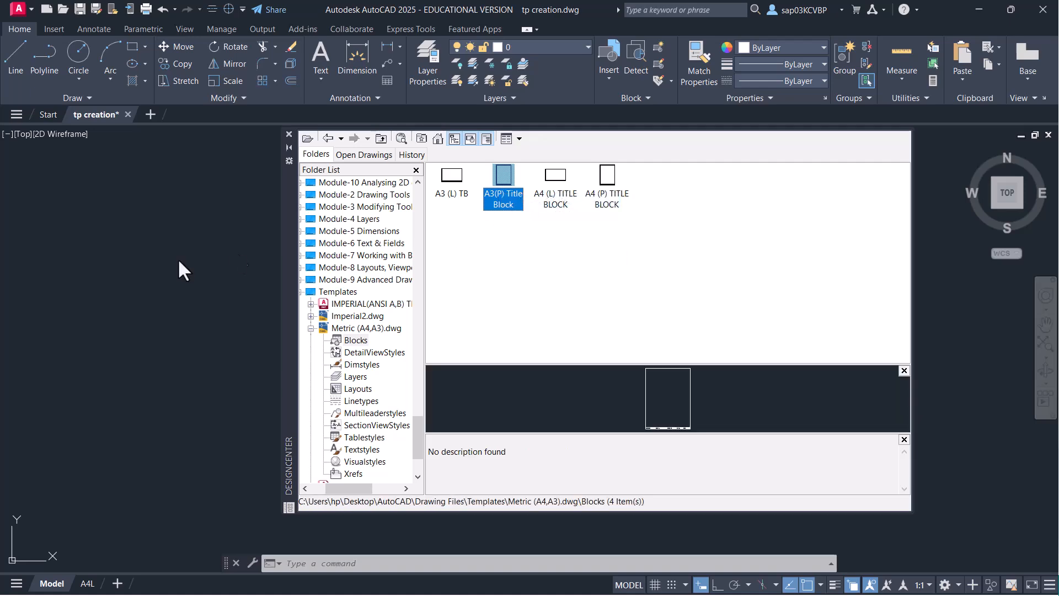
click(536, 408)
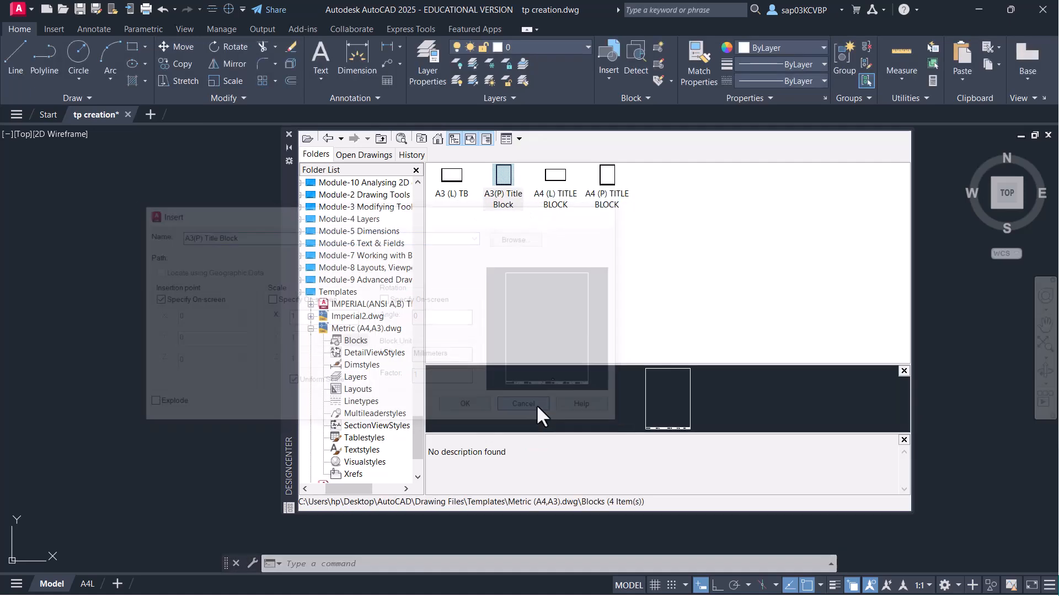
- Import the A4 (P) TITLE BLOCK definition without placing it
click(609, 205)
right_click(610, 205)
click(644, 210)
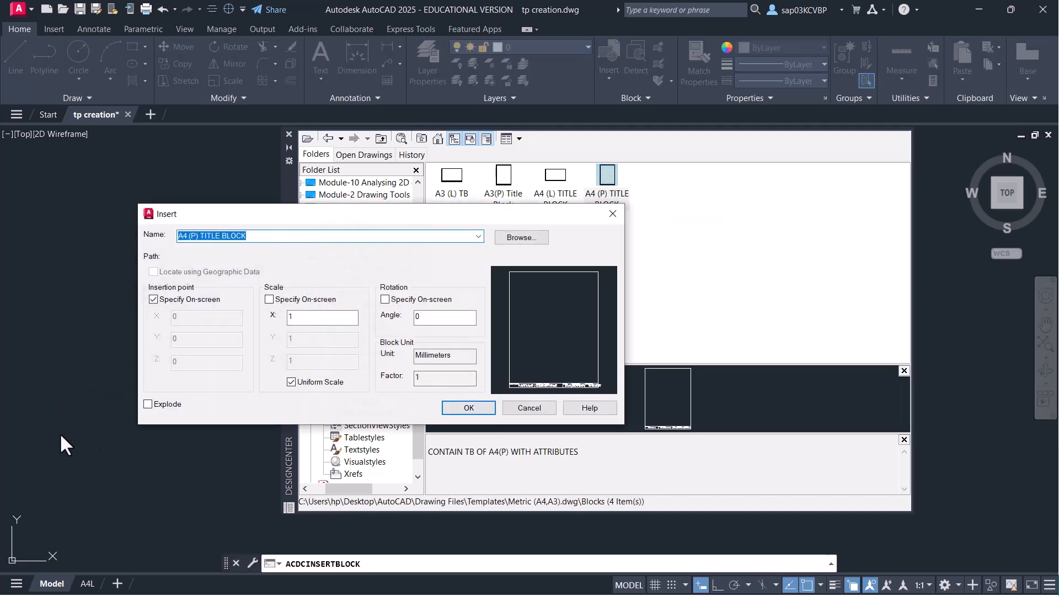
click(535, 412)
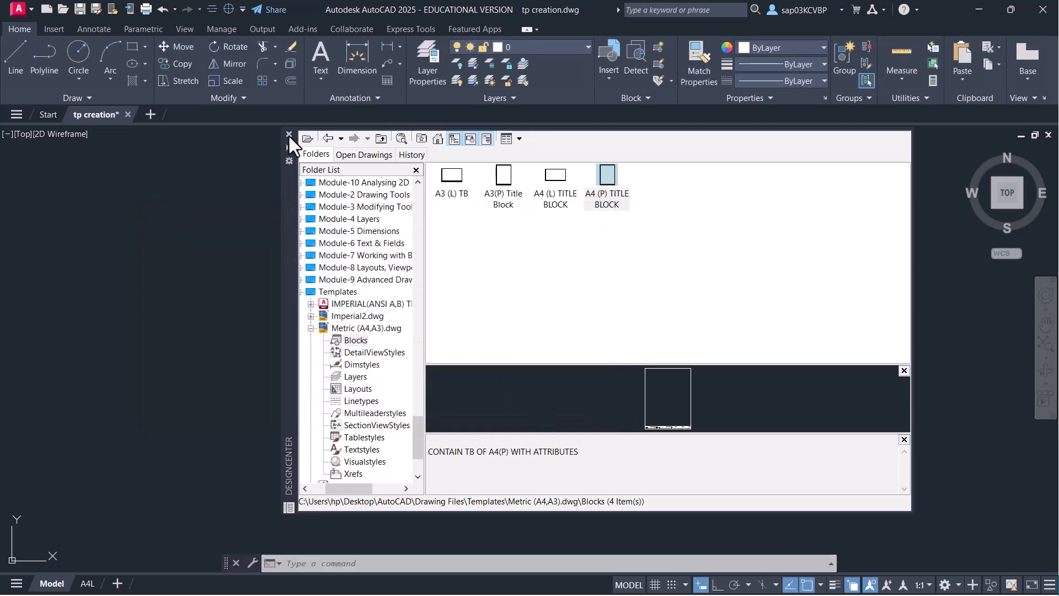
- Close DesignCenter and use I to list the drawing's blocks, including A3 (L) TB, A3(P) and A4 (P)
click(289, 135)
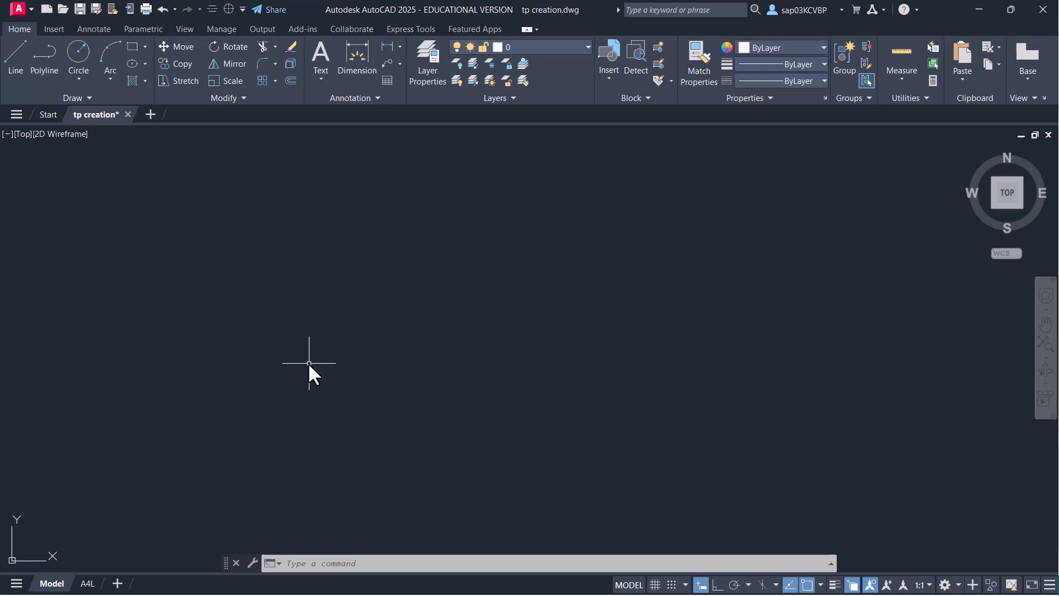
text(i)
key(Return)
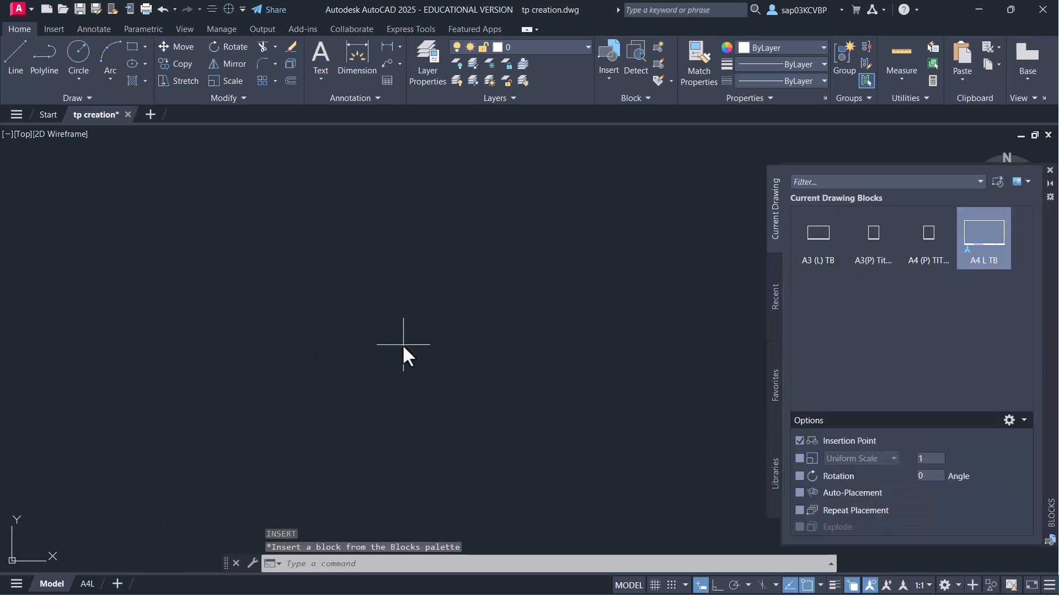
click(331, 295)
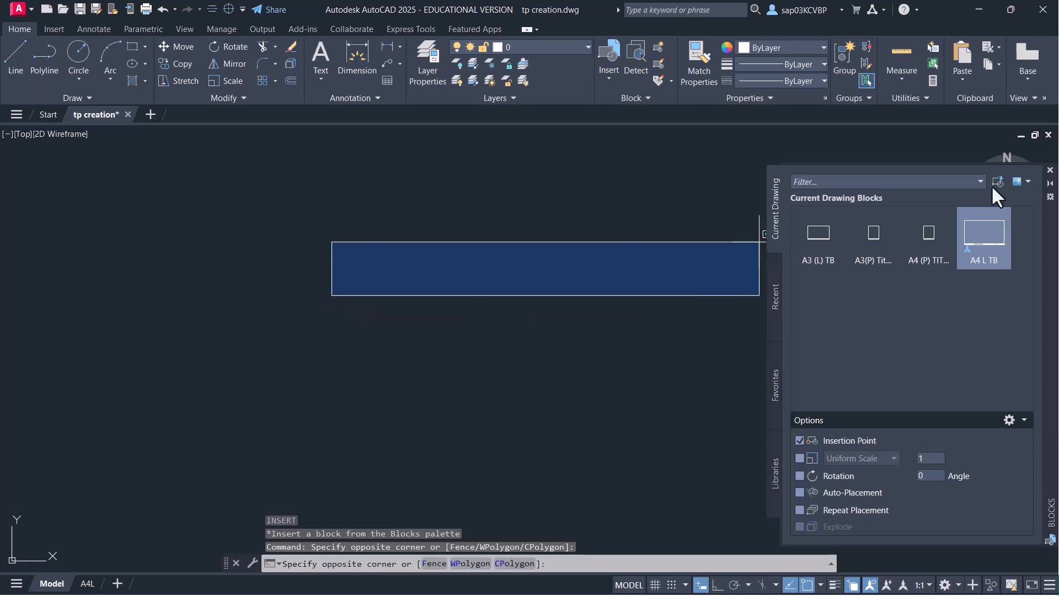
- Drag the A3(L), A3(P) and A4(P) layouts from Metric (A4,A3).dwg into tp creation
click(1050, 169)
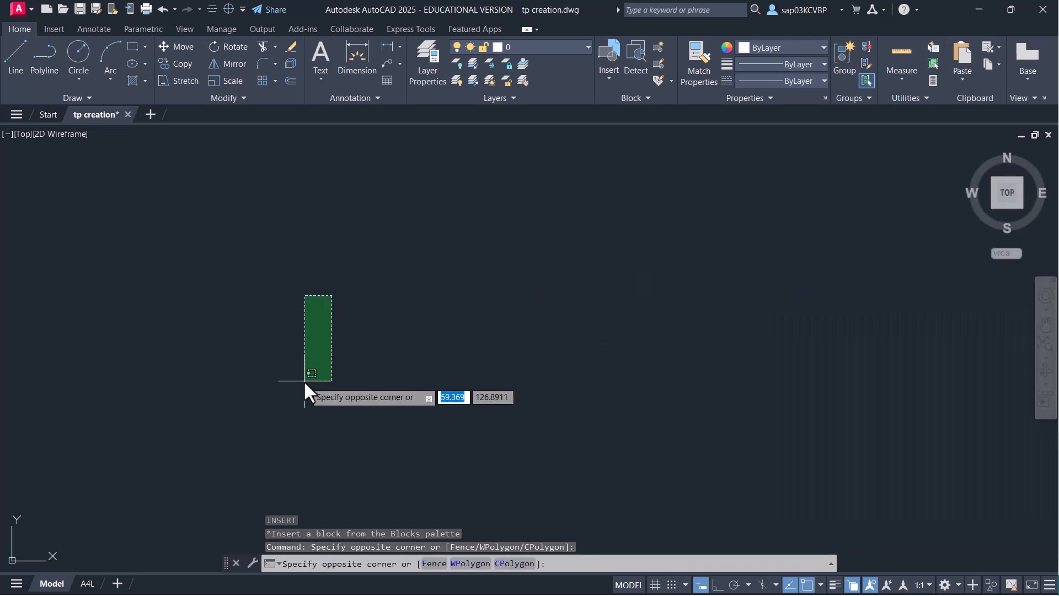
click(304, 380)
key(ctrl+2)
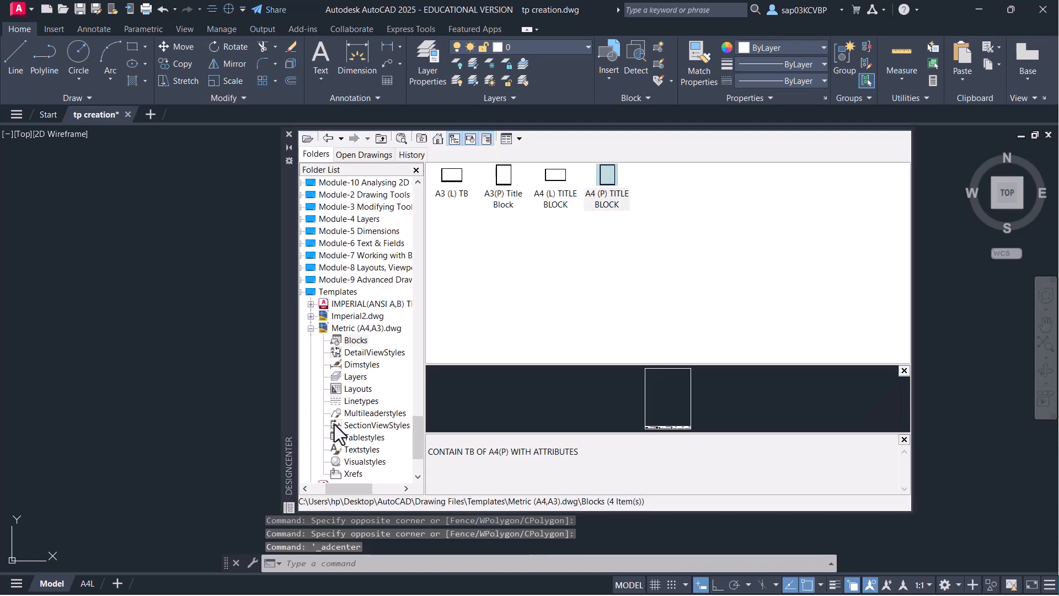
click(361, 389)
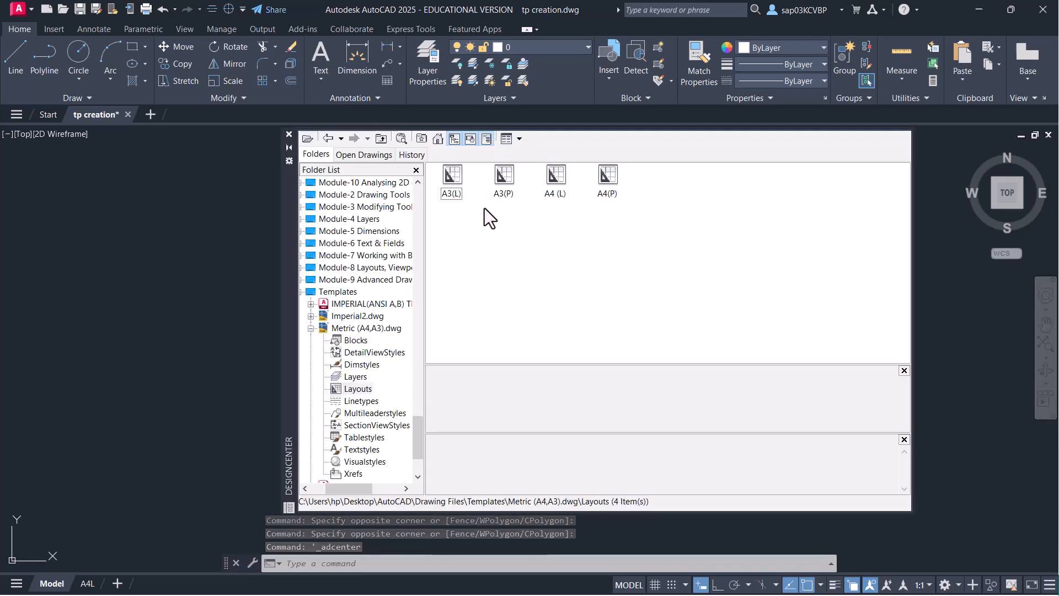
click(453, 190)
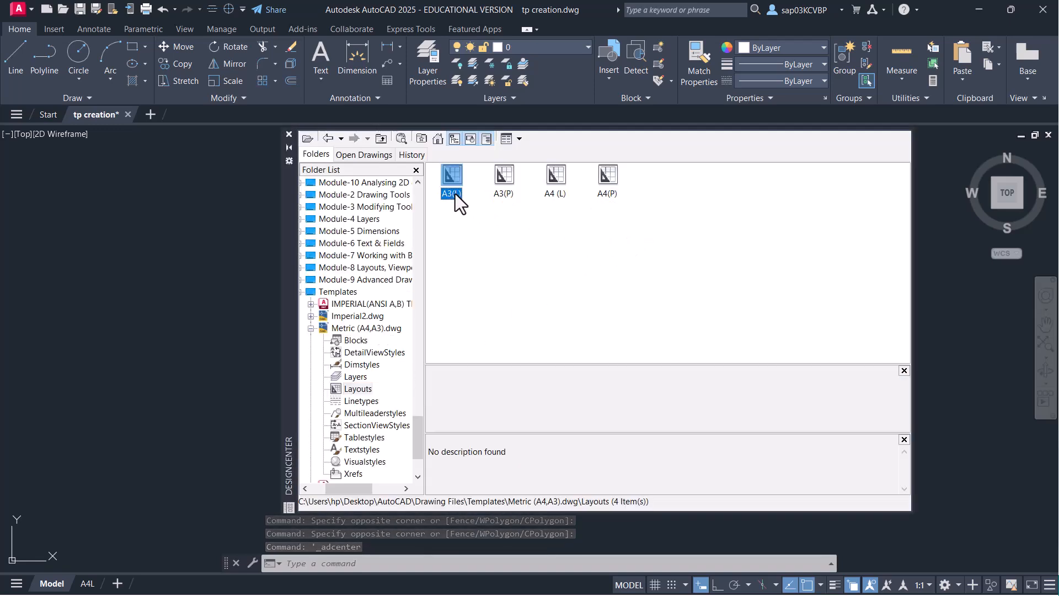
ctrl+click(500, 194)
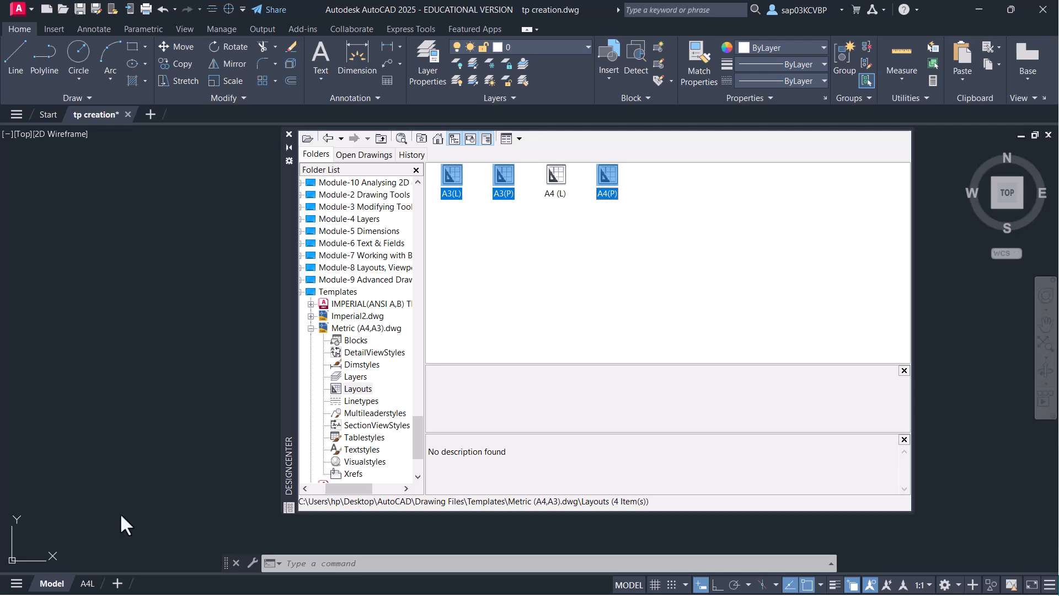
drag(122, 573, 135, 583)
drag(161, 389, 163, 370)
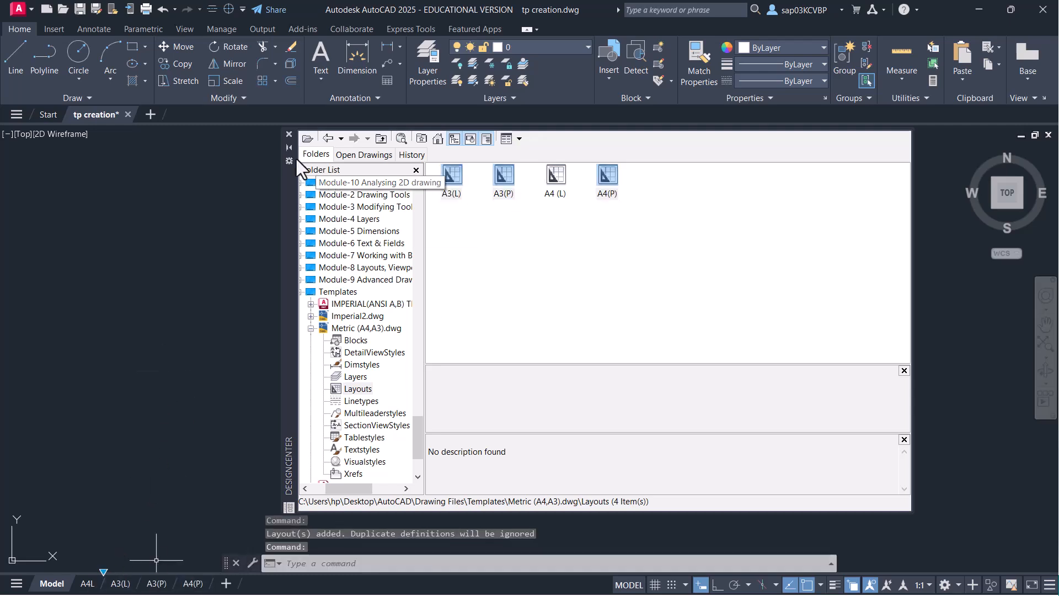
click(288, 134)
- Check the title blocks on the A4(P), A3(P), A3(L) and A4L layouts, then return to Model
click(194, 585)
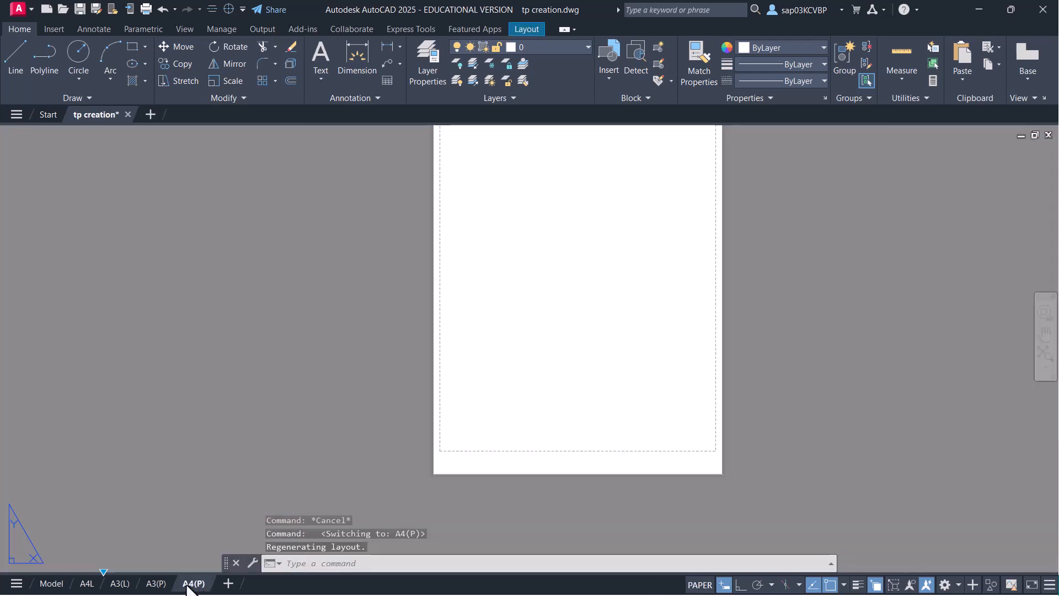
click(158, 584)
click(120, 584)
click(86, 584)
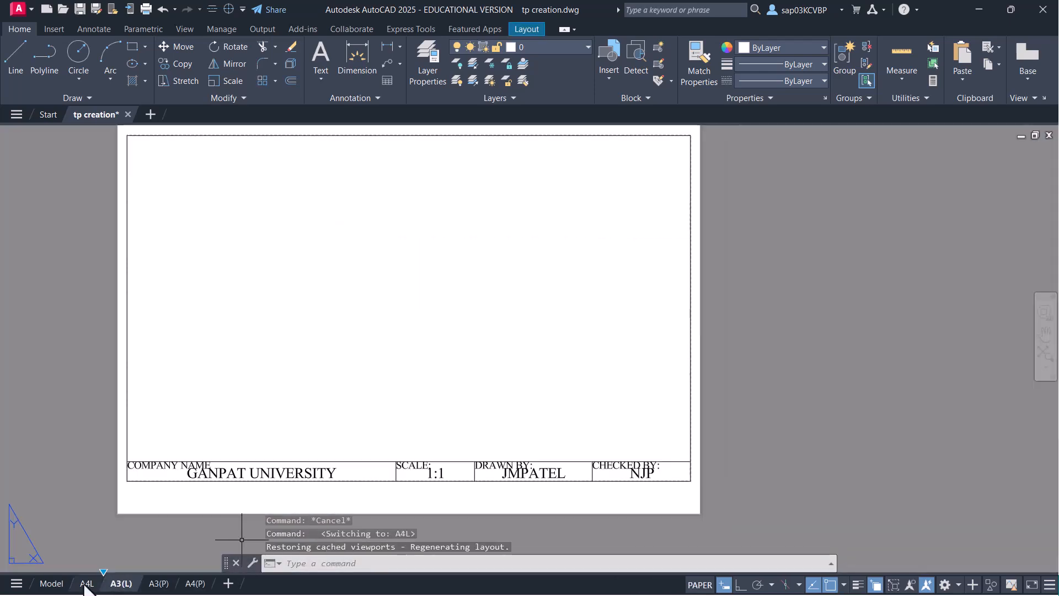
key(Escape)
key(Escape)
key(Escape)
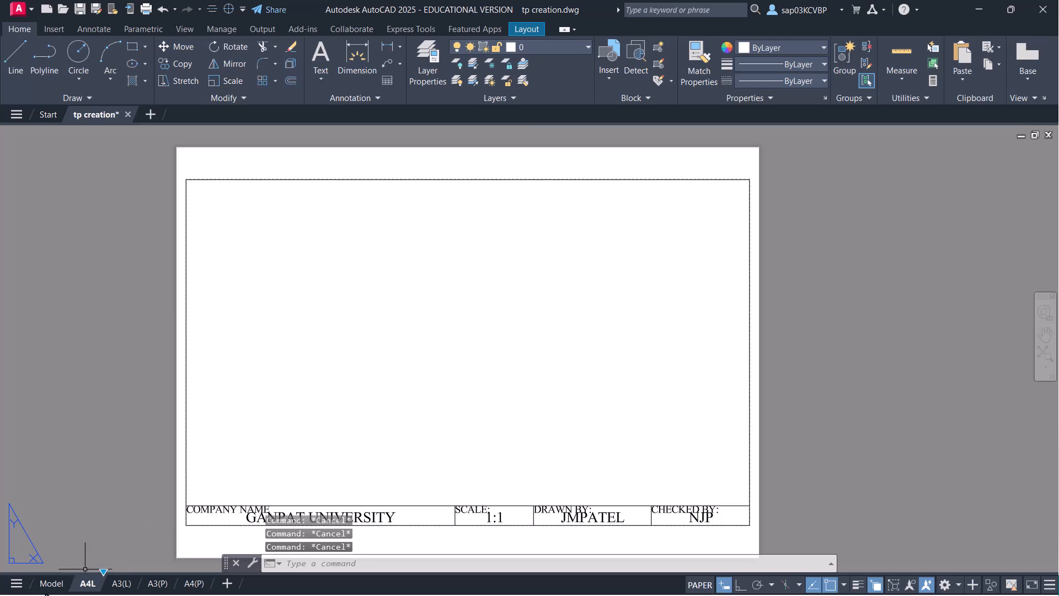
scroll(392, 389, down, 2)
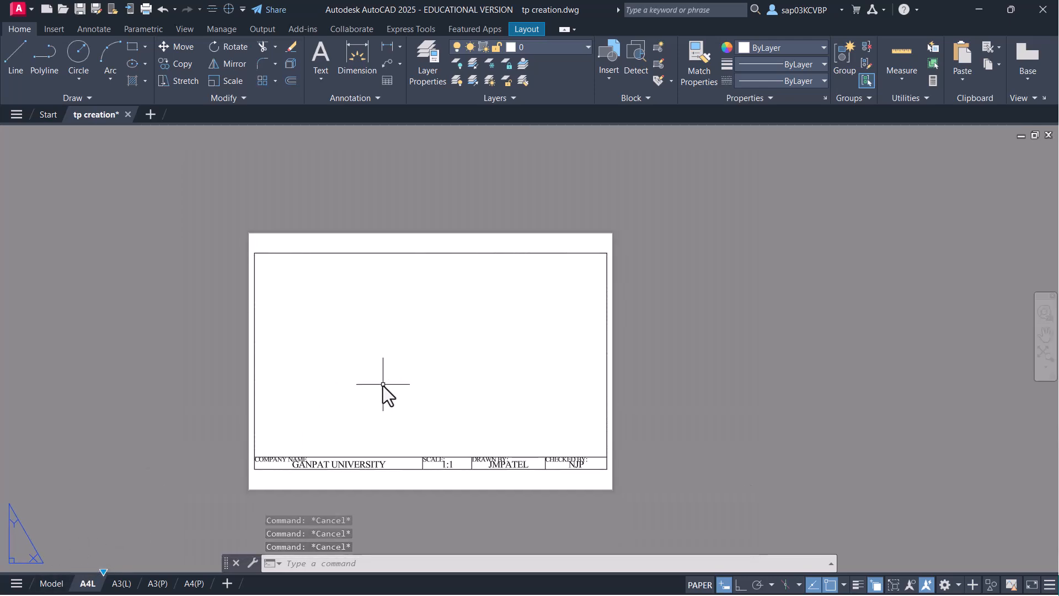
click(50, 584)
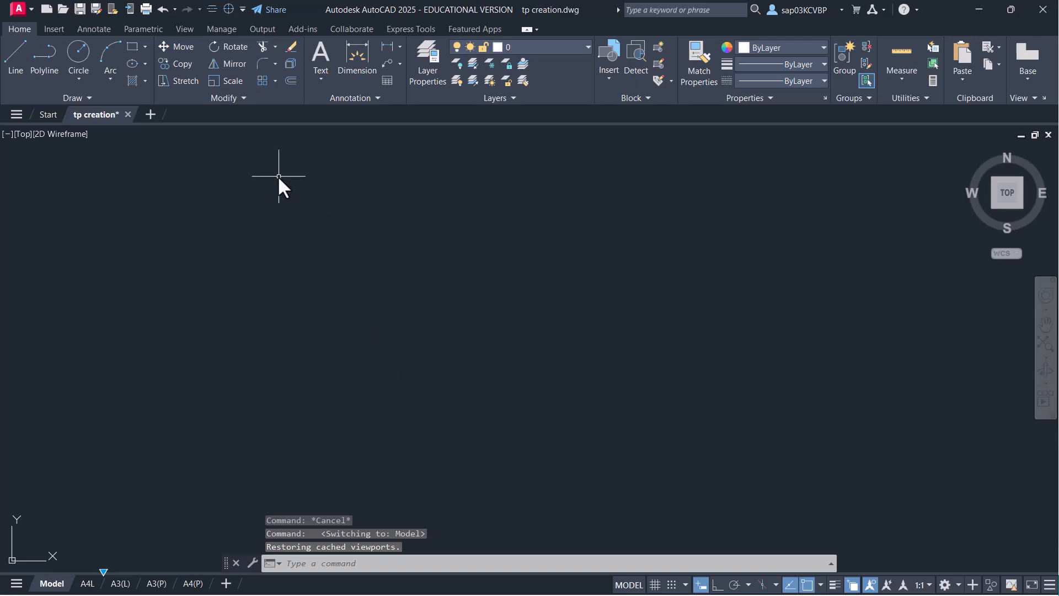
- Save the drawing as JMPATEL with file type AutoCAD Drawing Template (*.dwt)
click(96, 9)
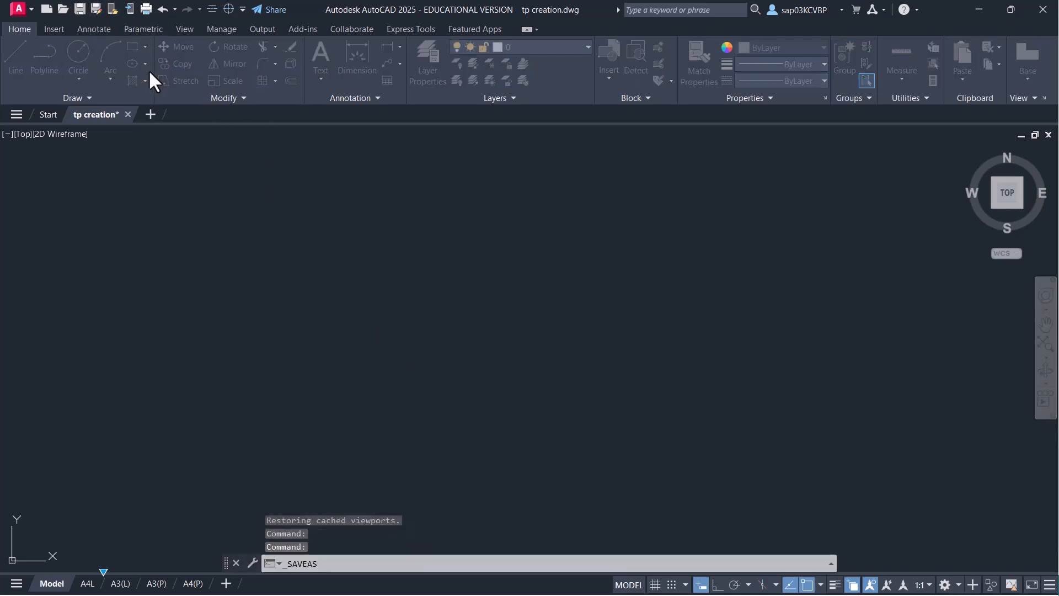
click(546, 453)
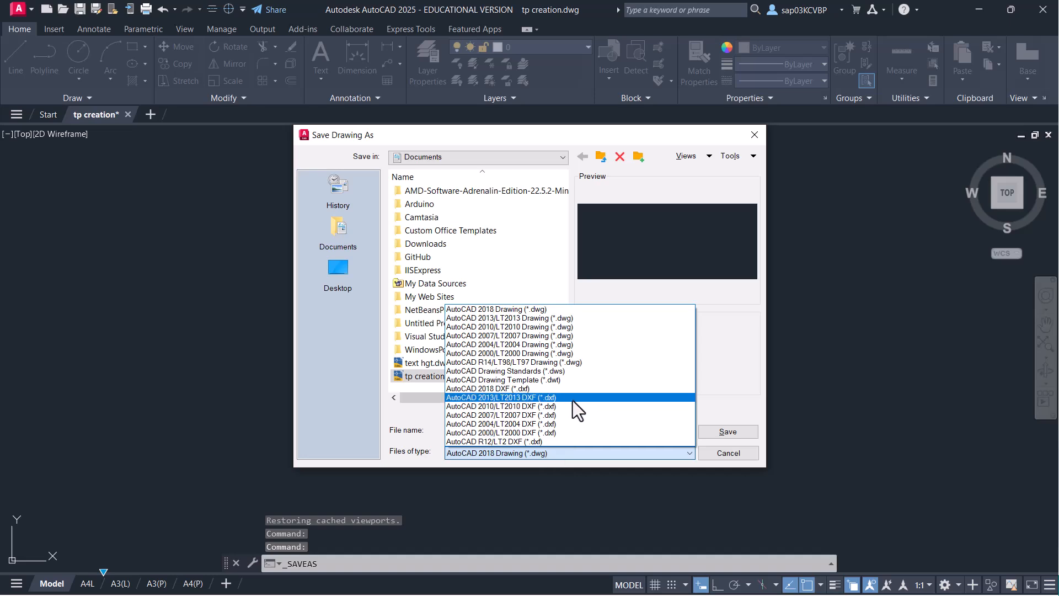
click(565, 381)
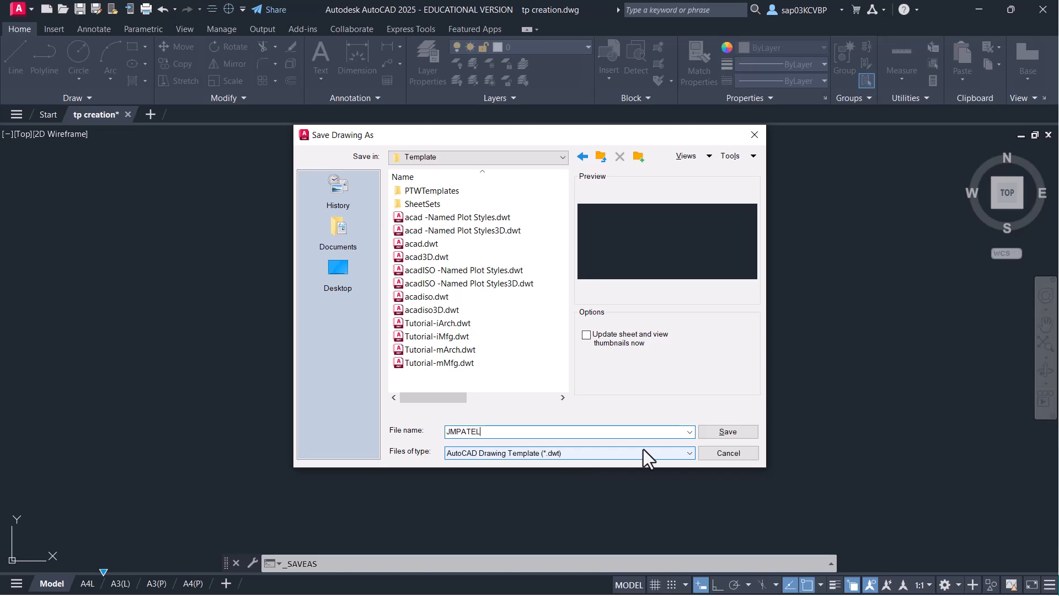
click(730, 432)
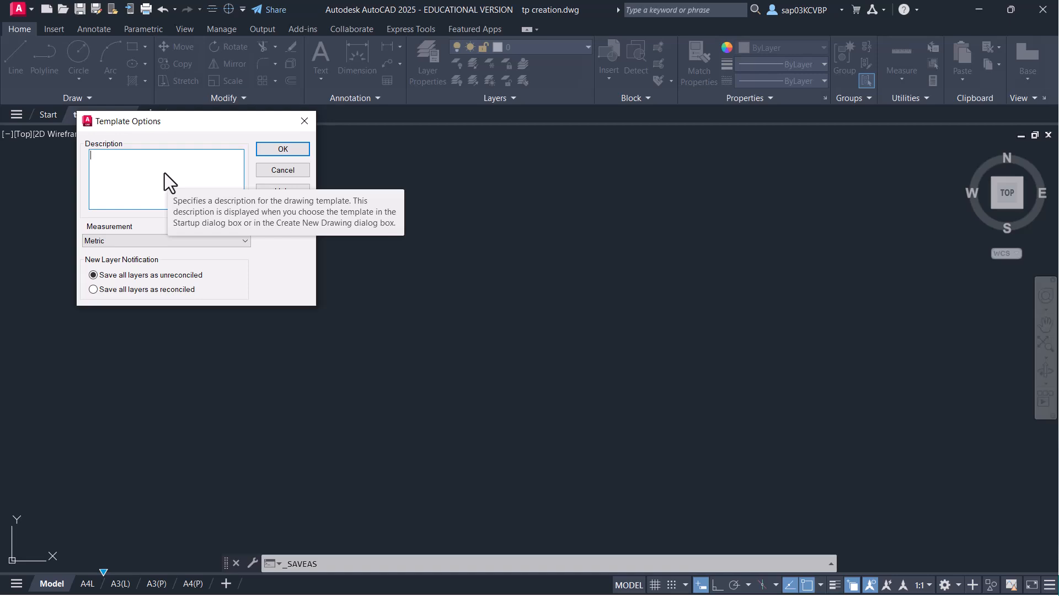
- Enter the description 'THIS TEMPLATE CONTAINS LAYERS, TEXT STYLES, DIM STYLES, LAYOUTS WITH PROPER SIZE TITLE BLOCKS' with Metric measurement and confirm
text(THIS TEMPLATE CON)
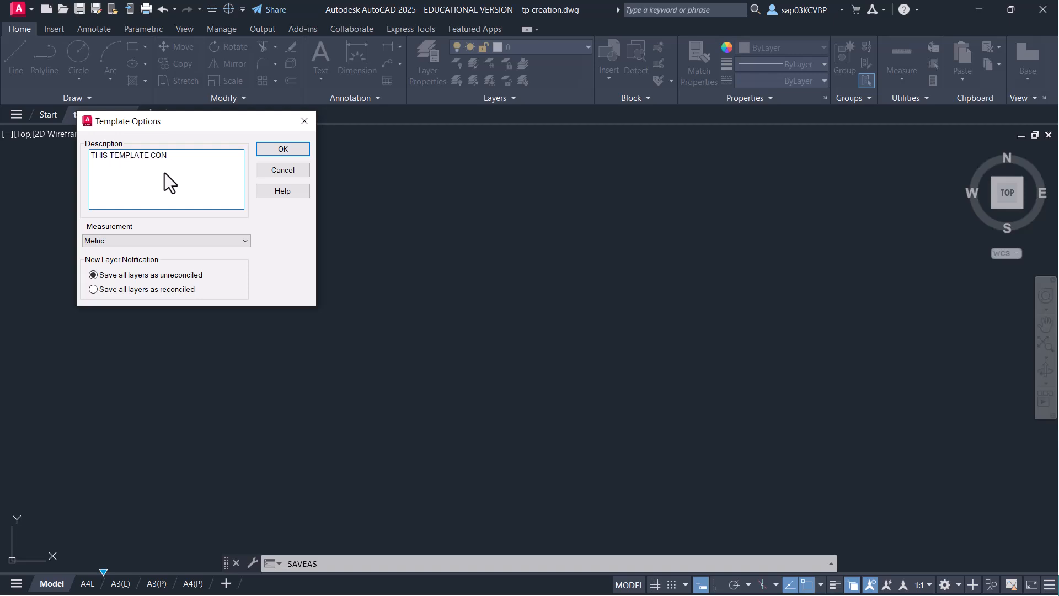
text(TAINS LAYERS, TEXT STYLES, DIM STYL)
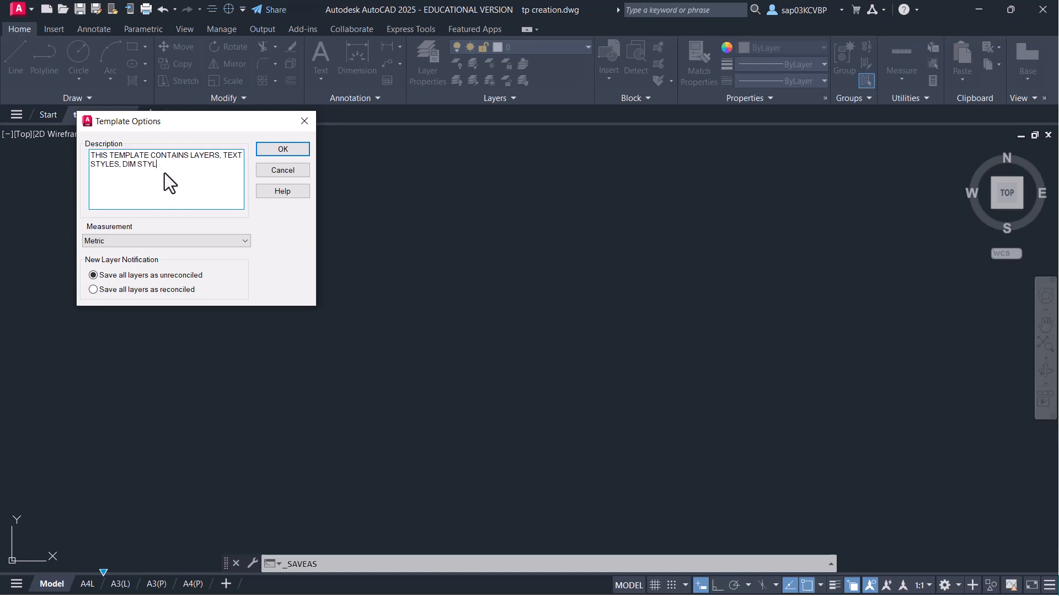
text(ES, LAYOUT)
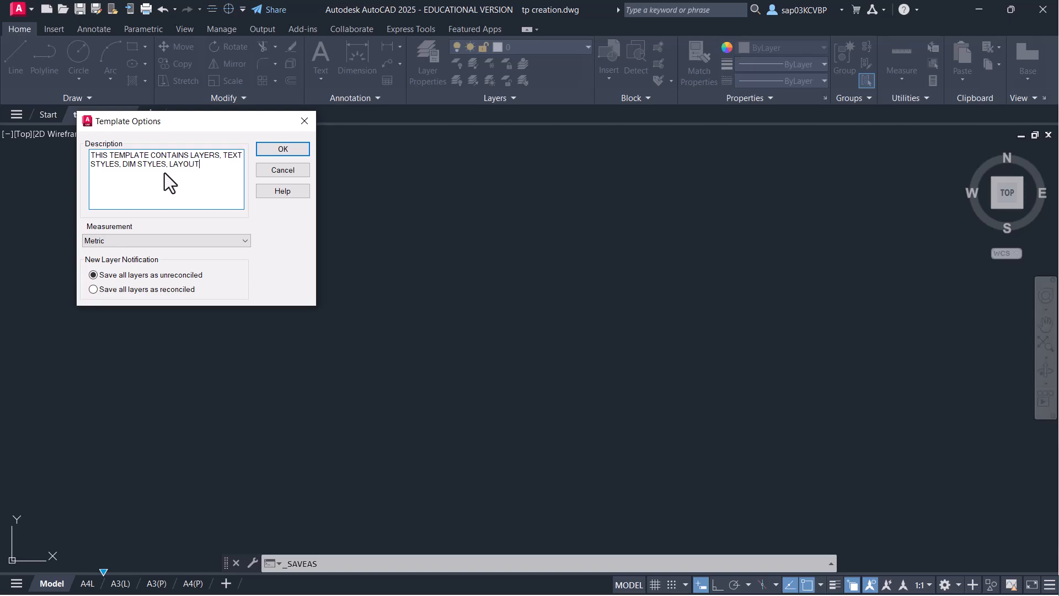
text(S WITH PROPER SIZE TITLE BLOCK)
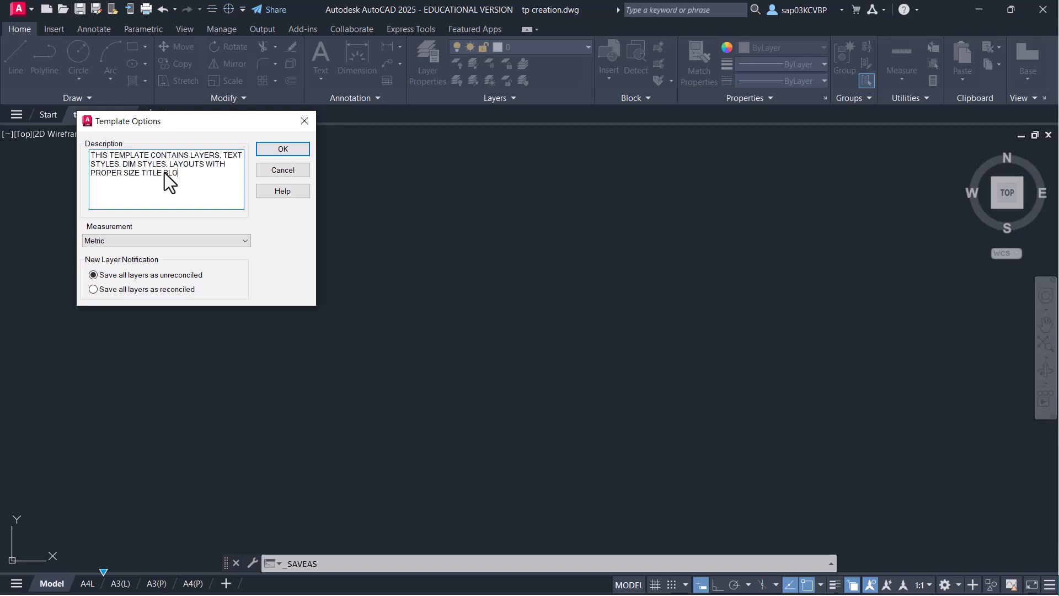
click(282, 149)
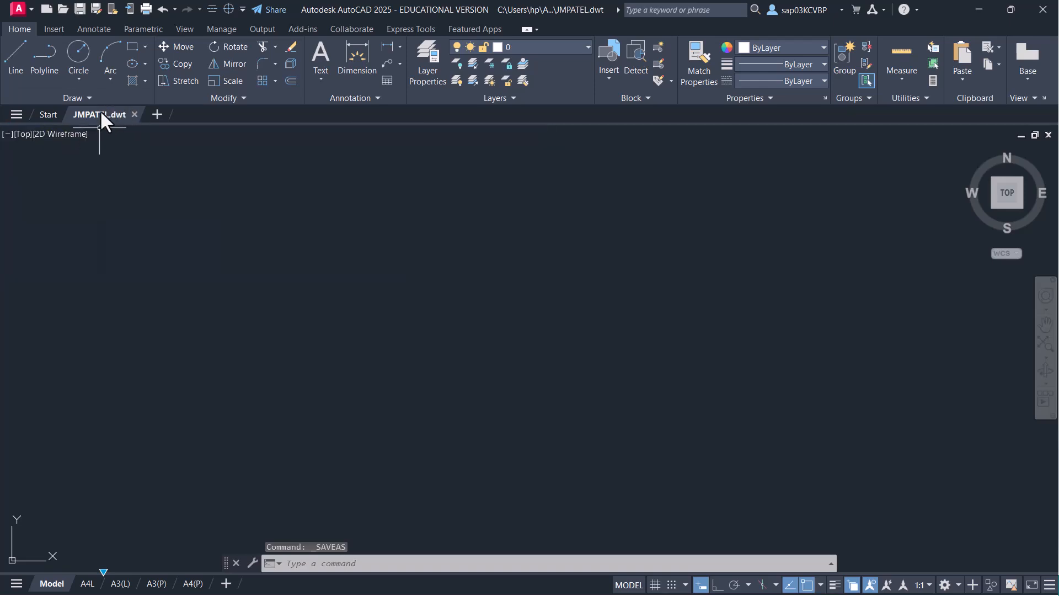
- Save JMPATEL.dwt again, then underline 'template' on the Metric_ISO.dwt exercise slide
mouse_move(110, 119)
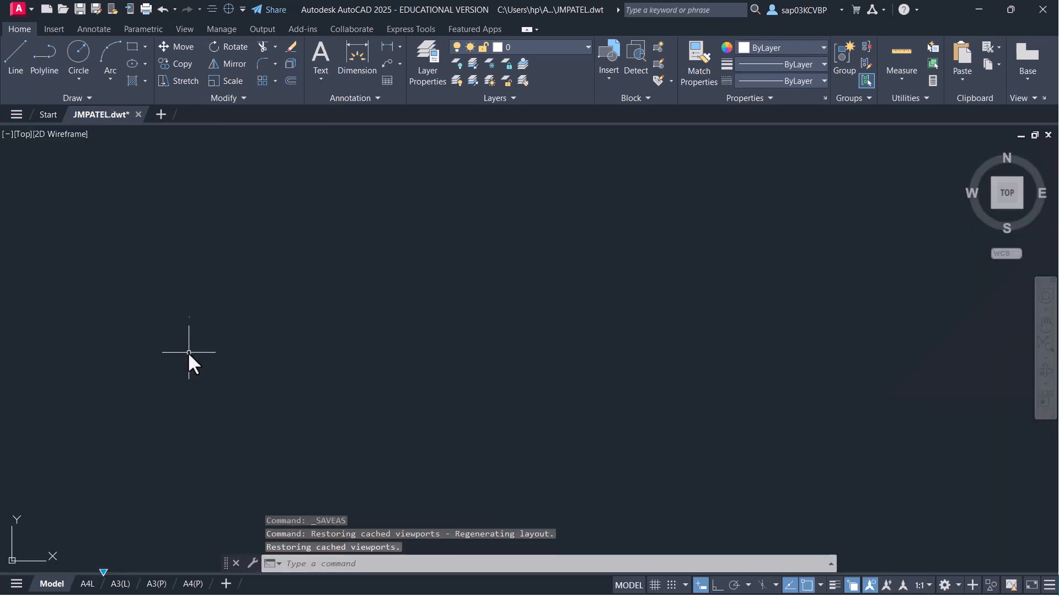
click(80, 9)
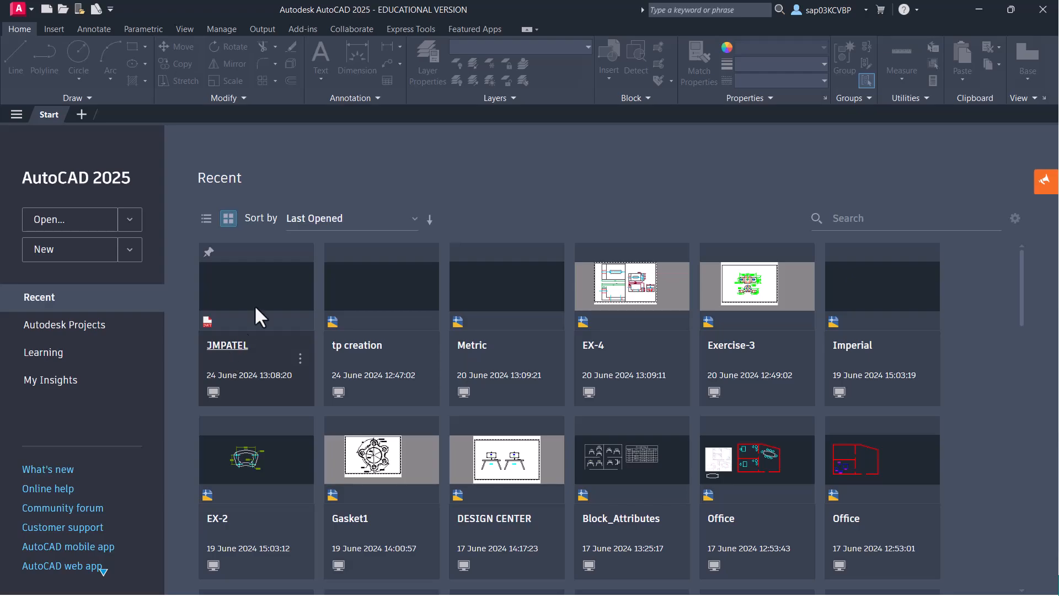
key(alt+Tab)
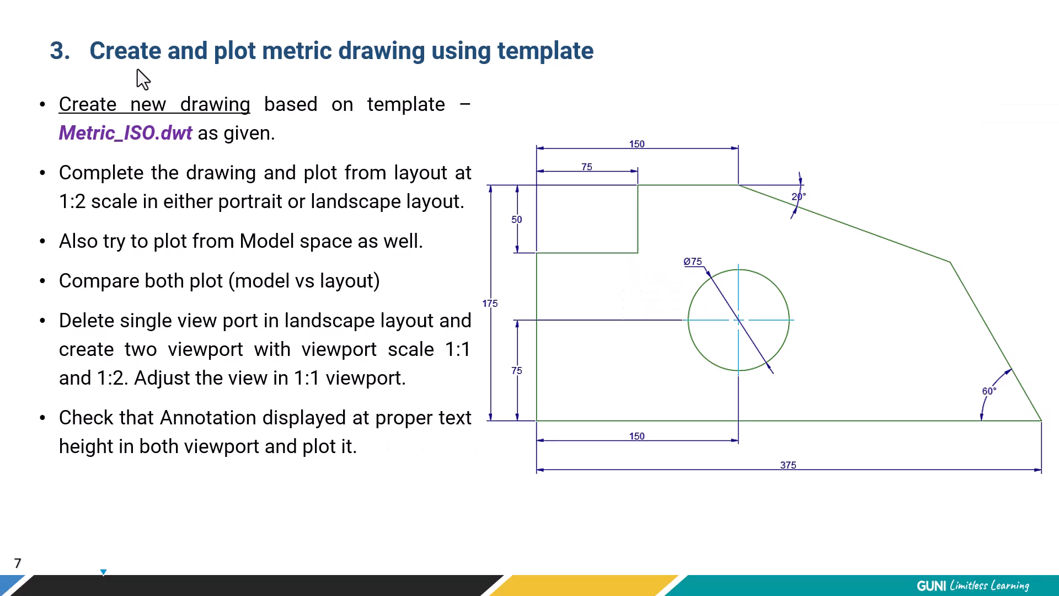
drag(484, 71, 587, 67)
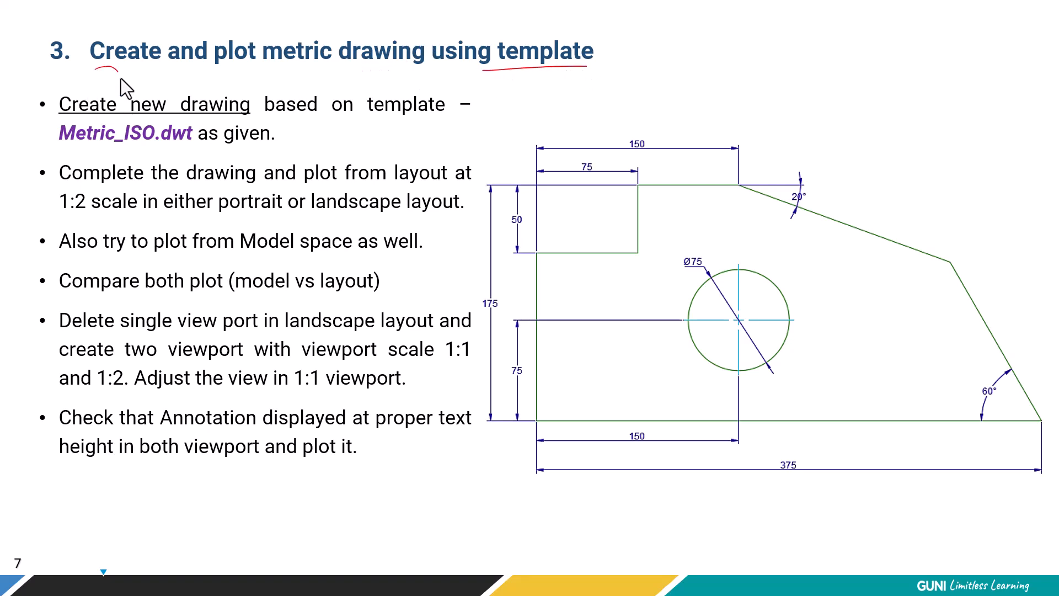
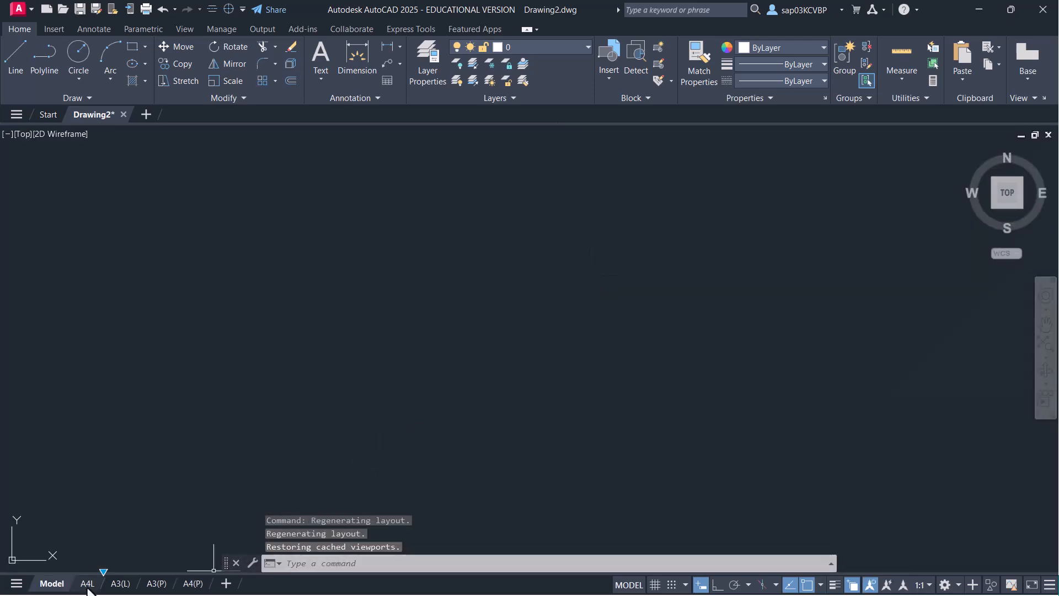
- Preview the A4L, A3(L) and A3(P) layout sheets, ending back on A4L
click(89, 584)
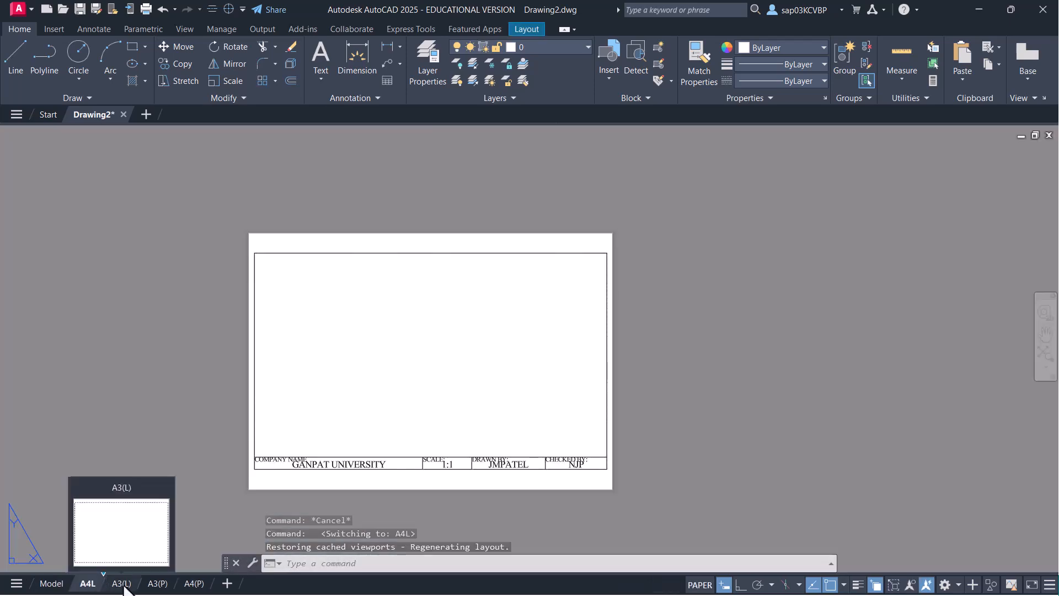
click(122, 584)
click(158, 583)
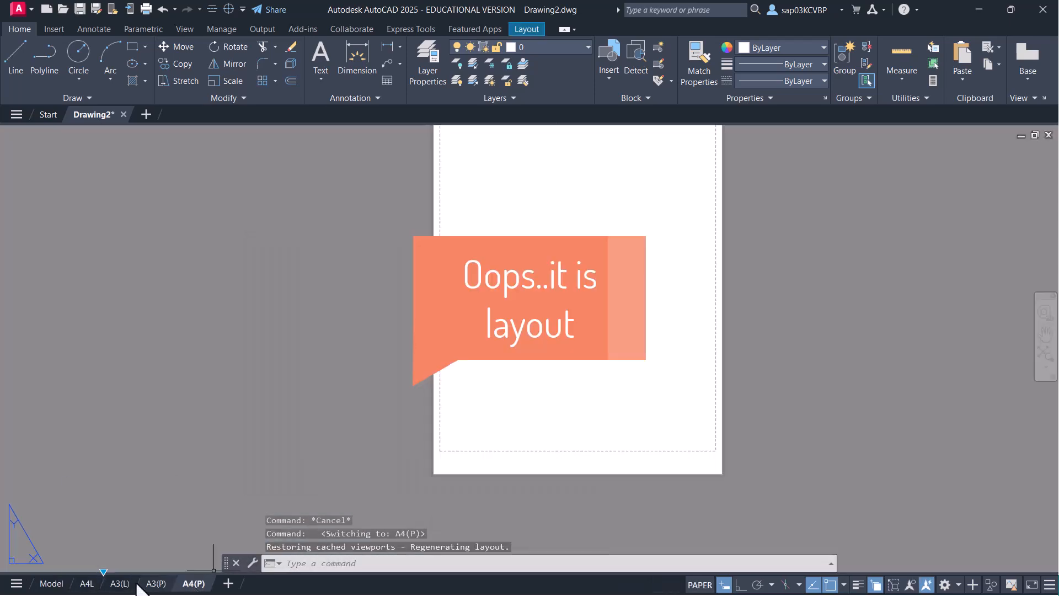
click(87, 584)
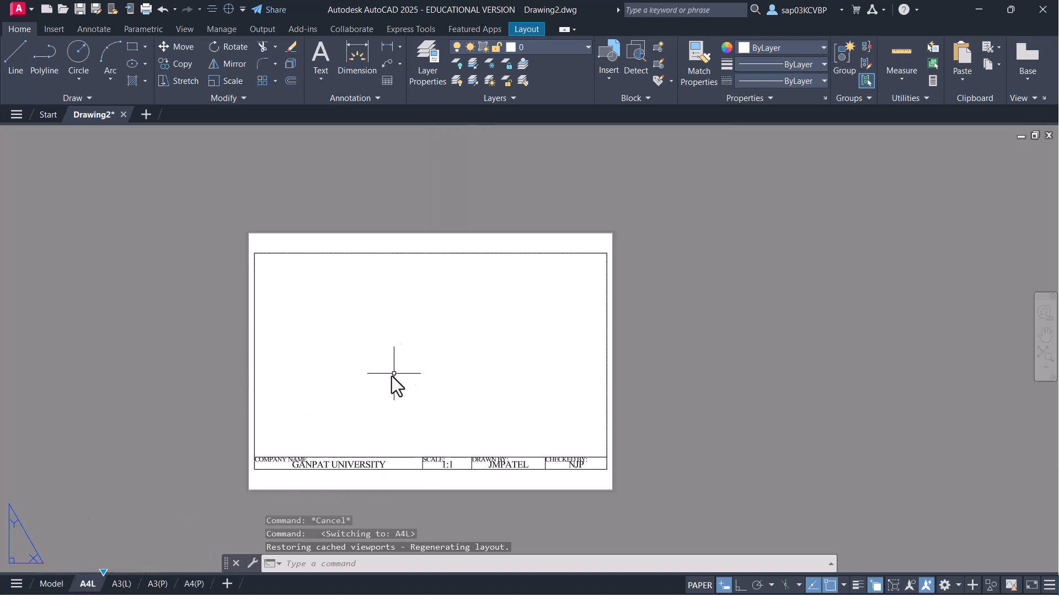
- Review the layers, dimension style and text style settings, returning to model space
click(431, 71)
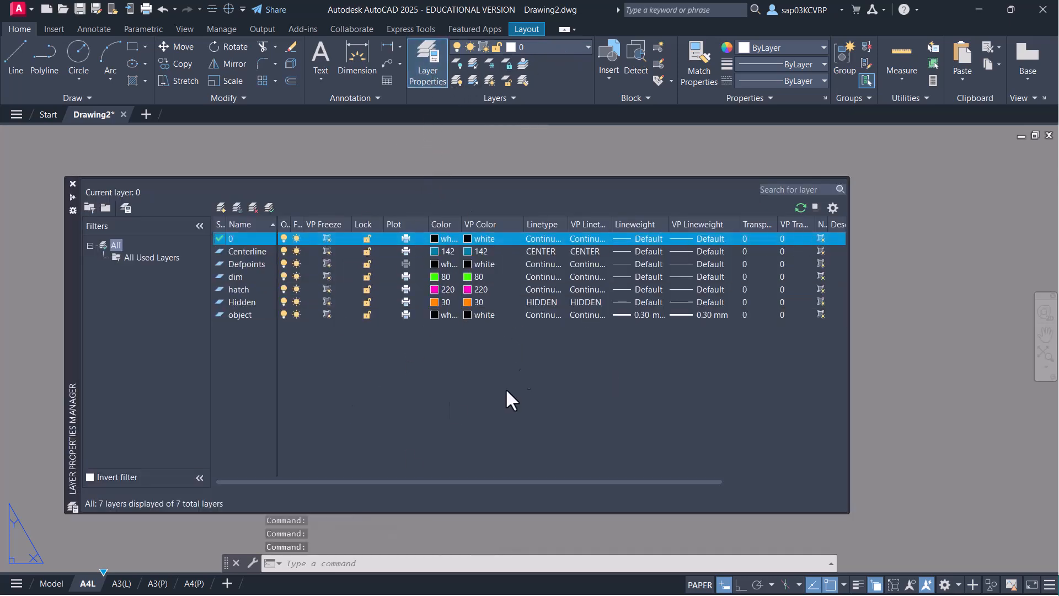
click(71, 184)
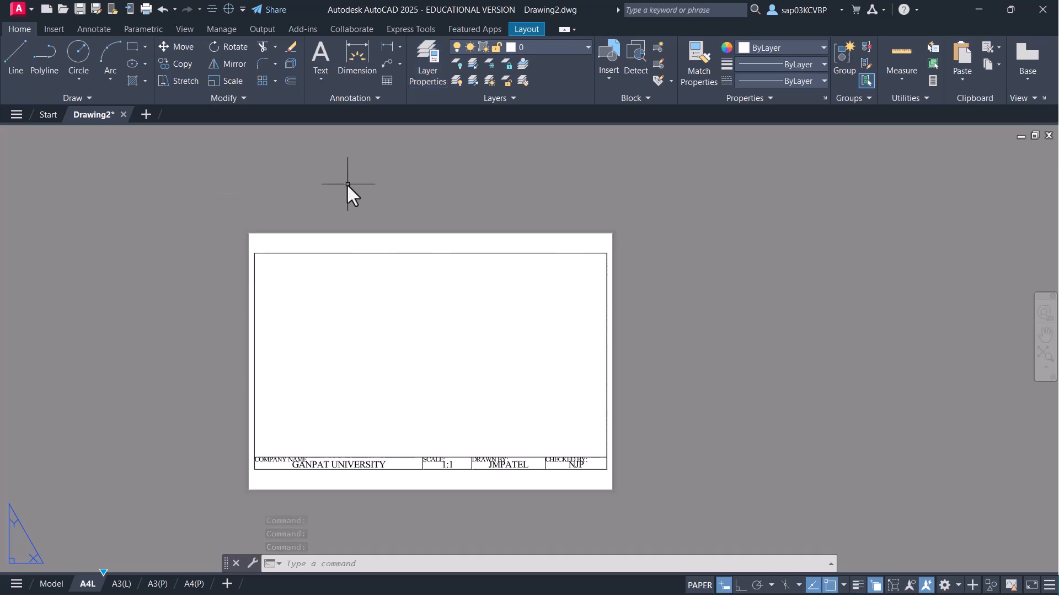
click(51, 584)
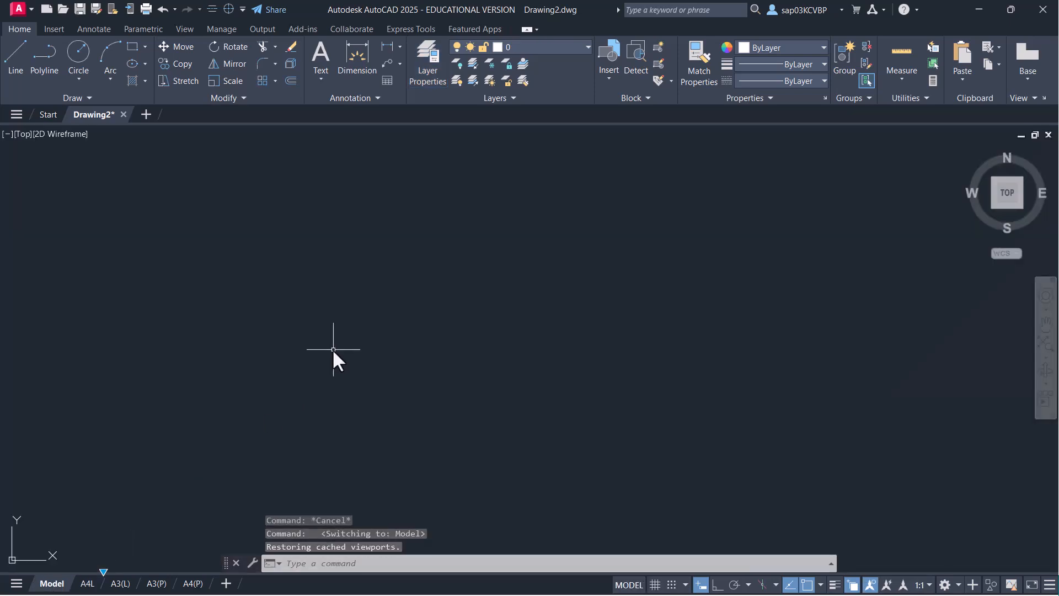
text(d)
key(Return)
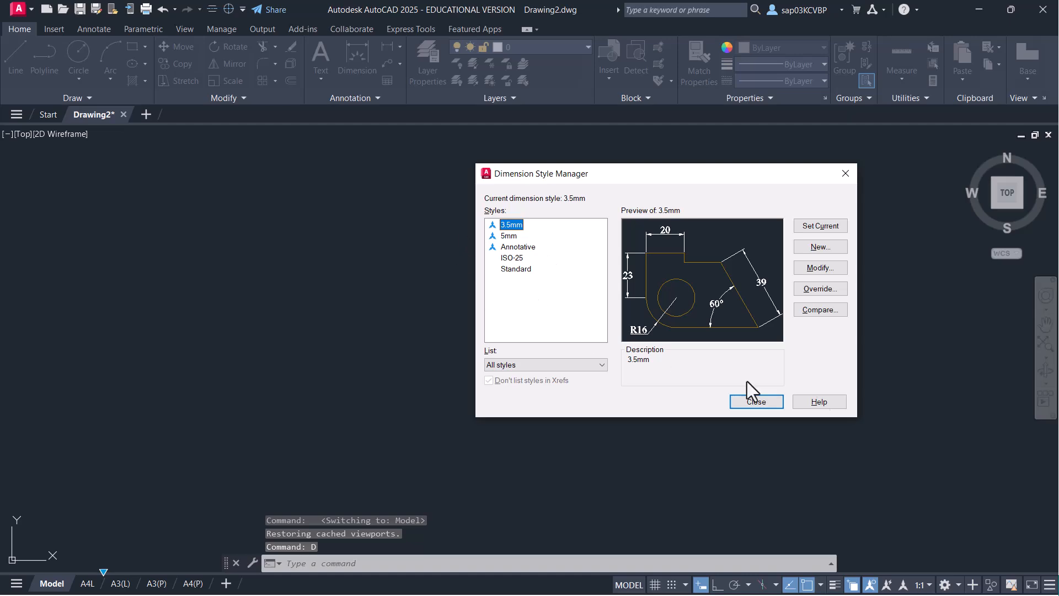
click(756, 401)
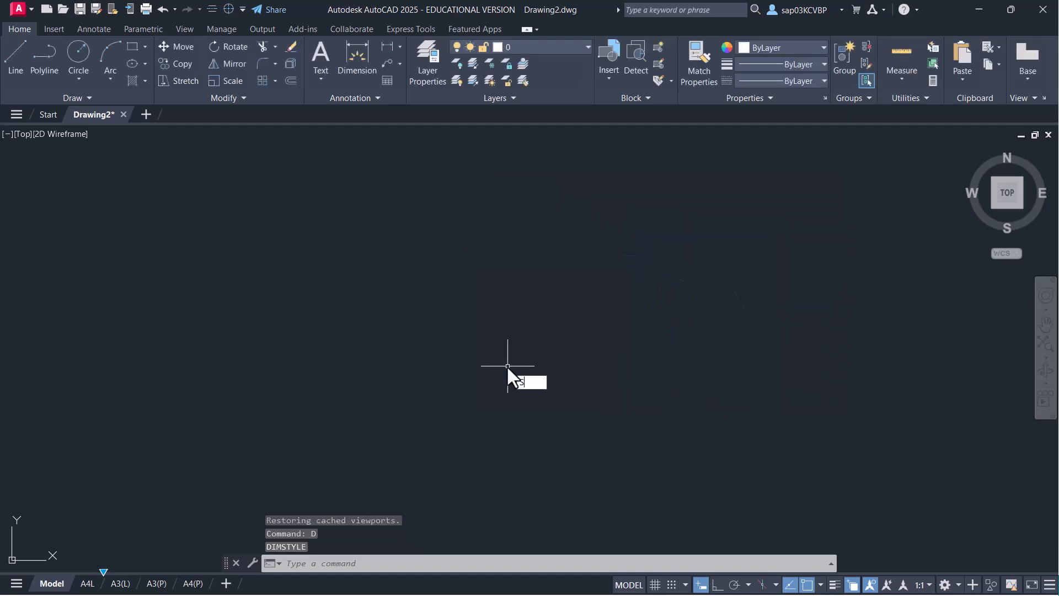
text(st)
key(Return)
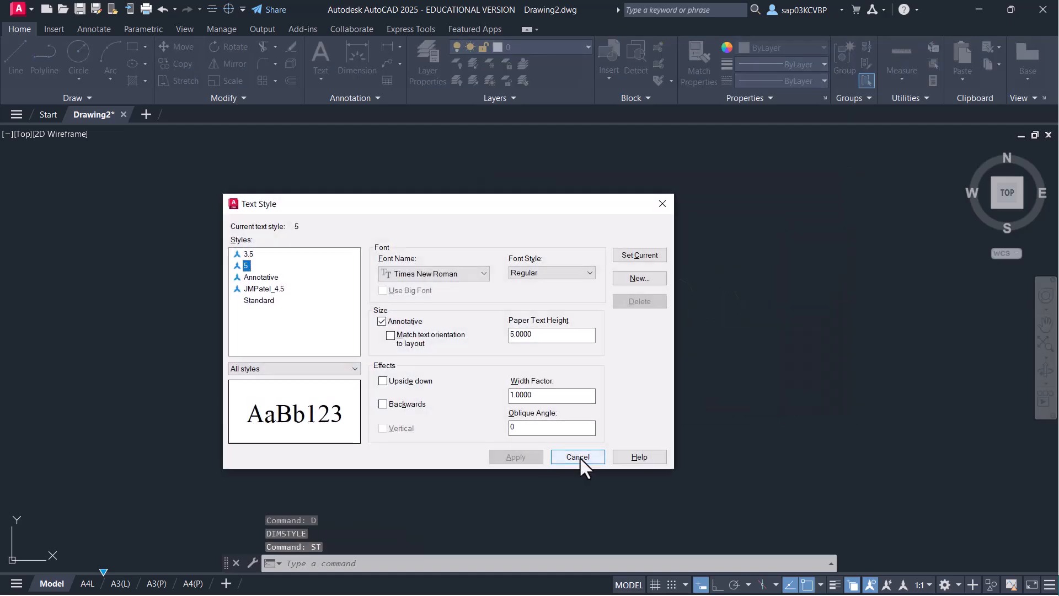
click(579, 457)
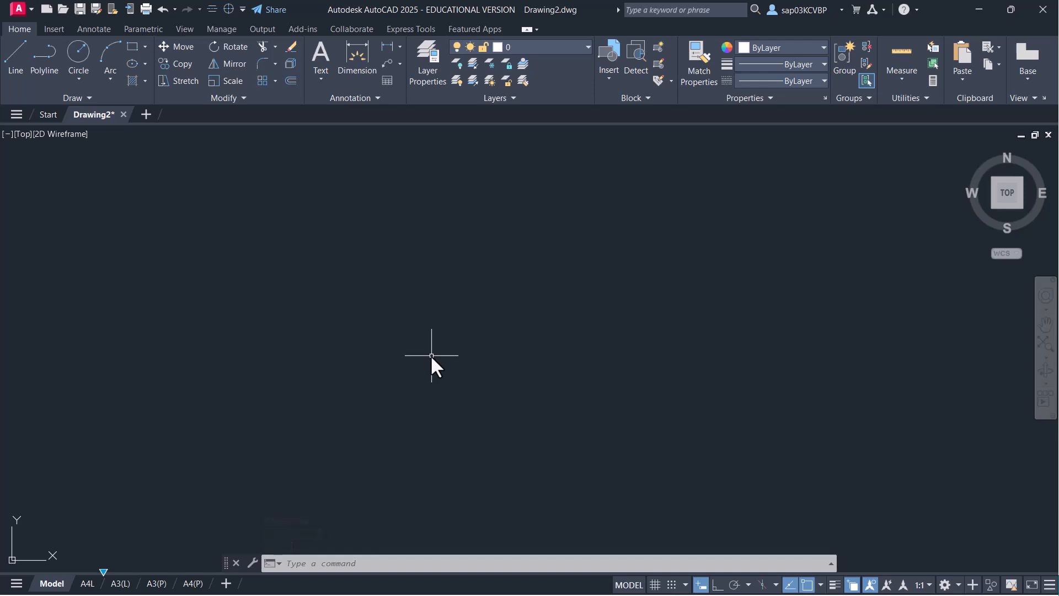
- Make 'object' the current layer and check the drawing units without changing them
click(568, 49)
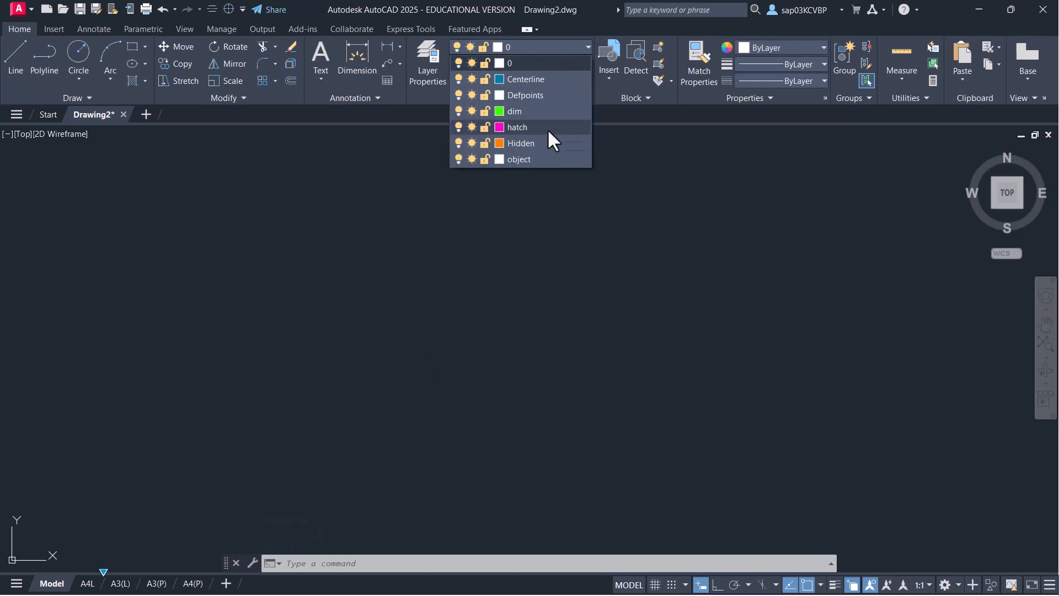
click(521, 160)
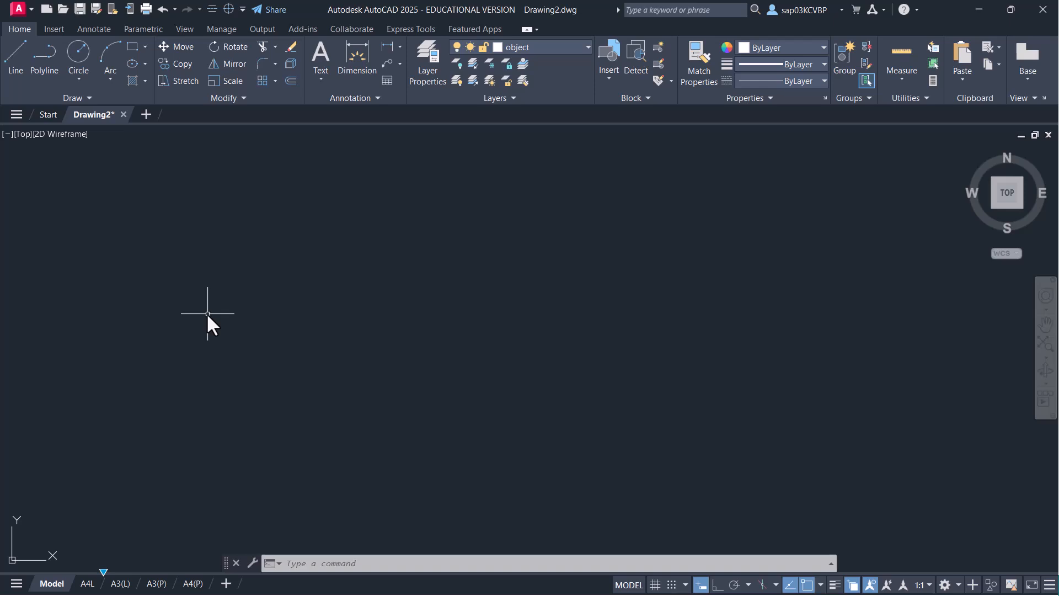
text(rec)
key(Return)
text(LIM)
key(BackSpace)
key(BackSpace)
key(BackSpace)
key(Escape)
text(UNITS)
key(Return)
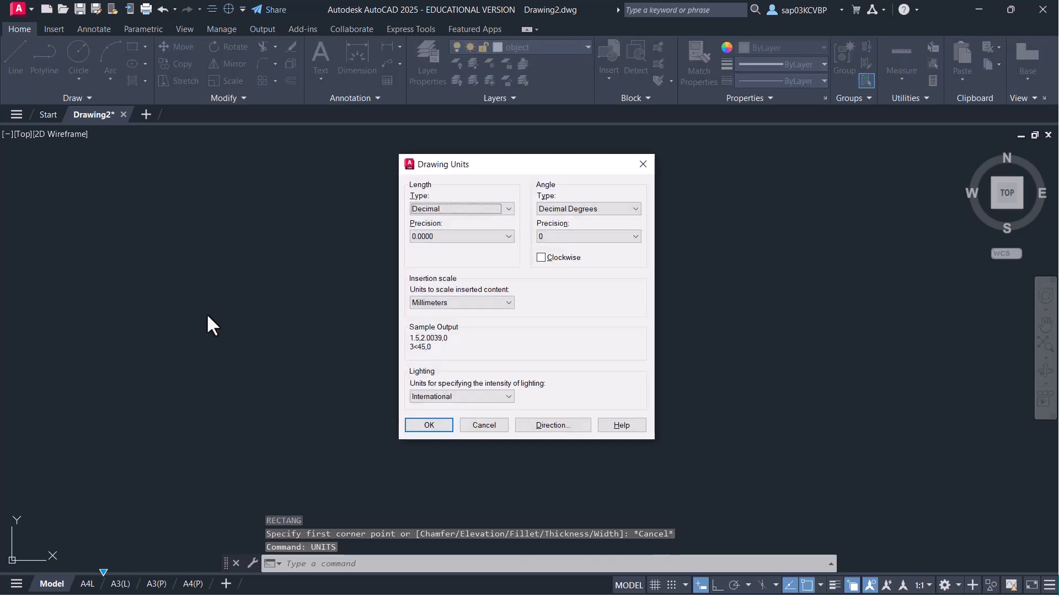
click(498, 429)
- Set the drawing limits from 0,0 to 420,297
text(LIMTIS)
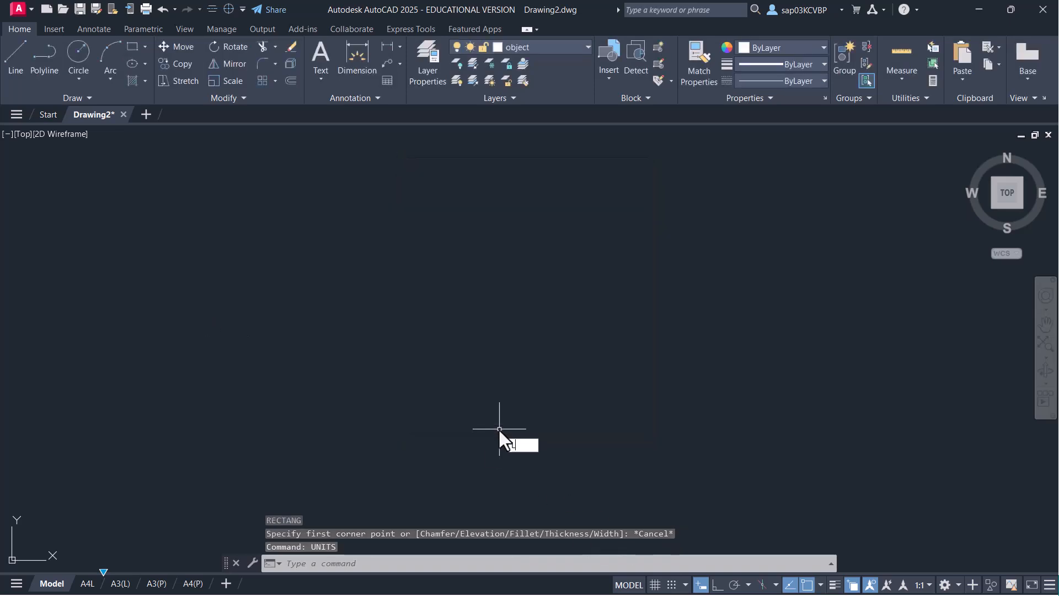
key(Return)
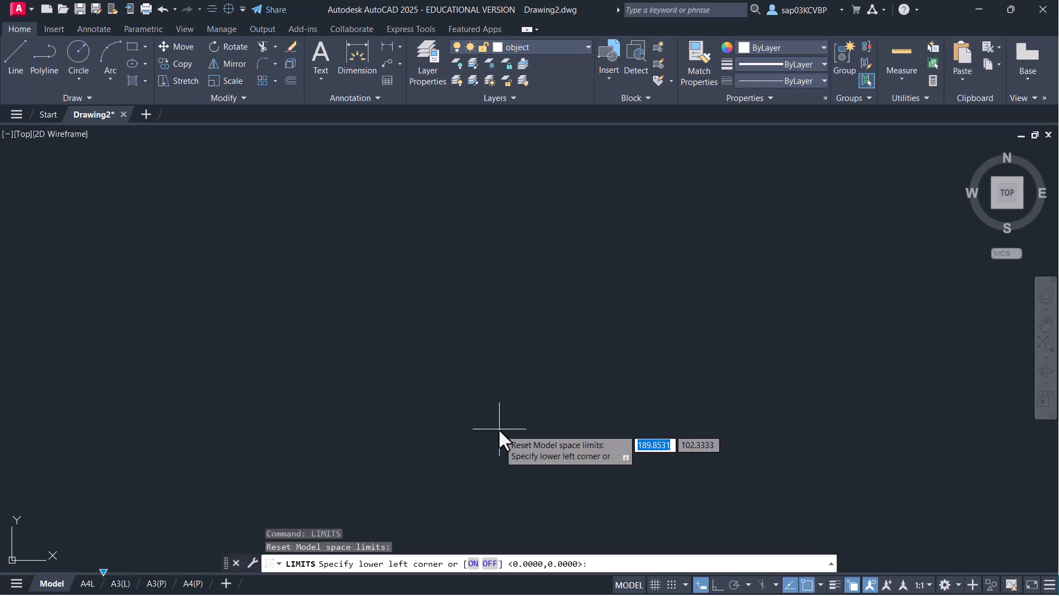
key(Escape)
text(LIMITS)
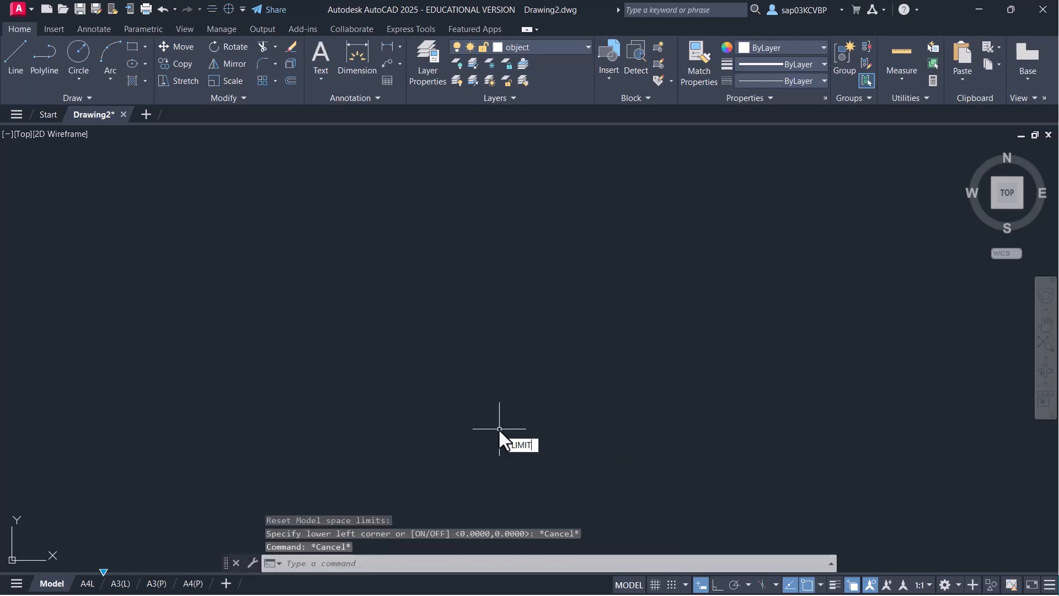
key(Return)
text(0,0)
key(Return)
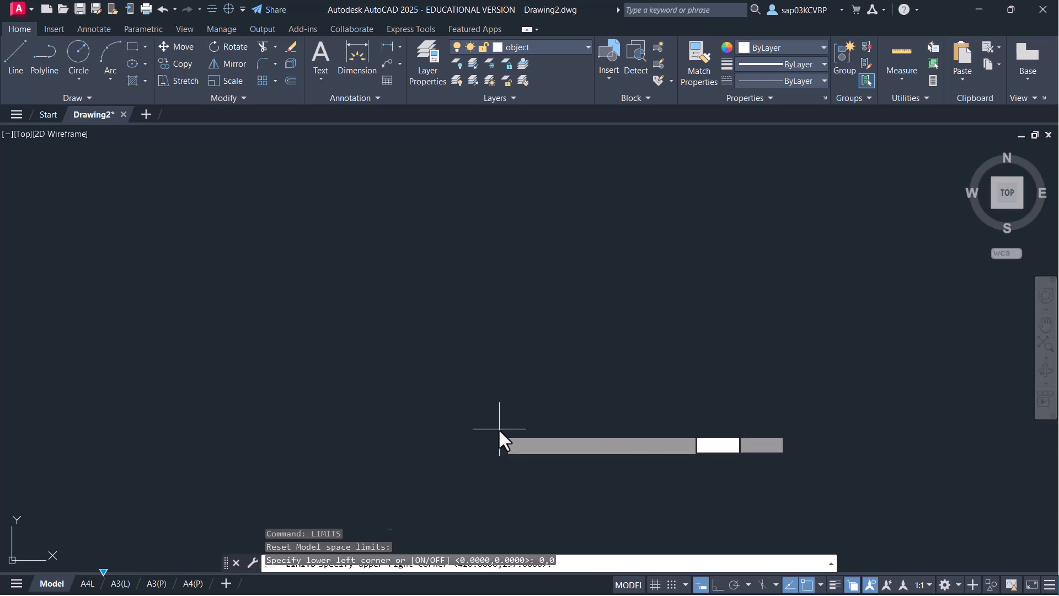
text(420)
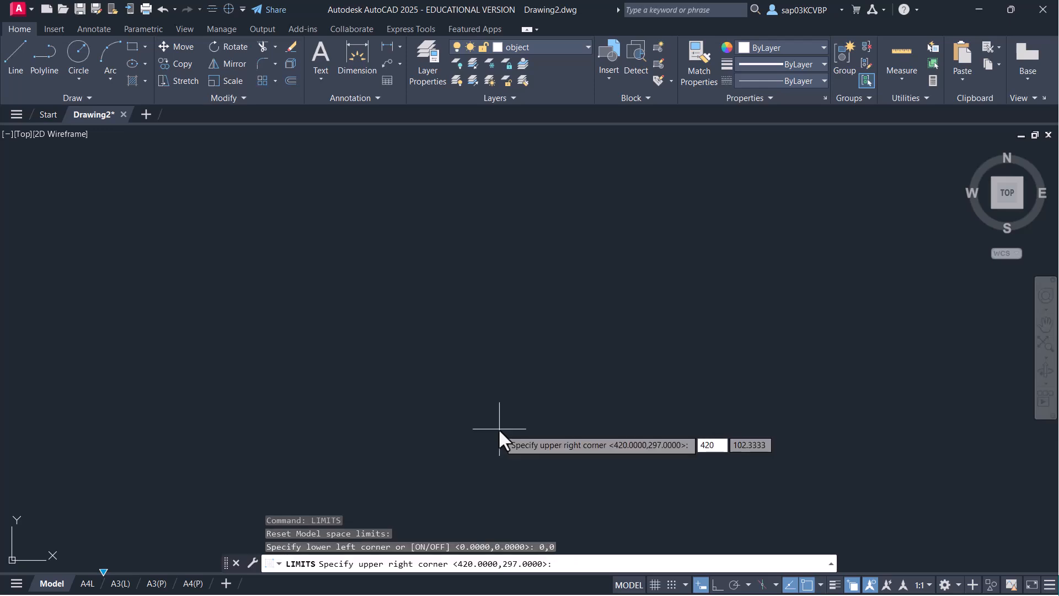
text(,)
text(297)
key(Return)
- Zoom All to fit the view to the limits and start saving the drawing
text(z)
key(Return)
text(a)
key(Return)
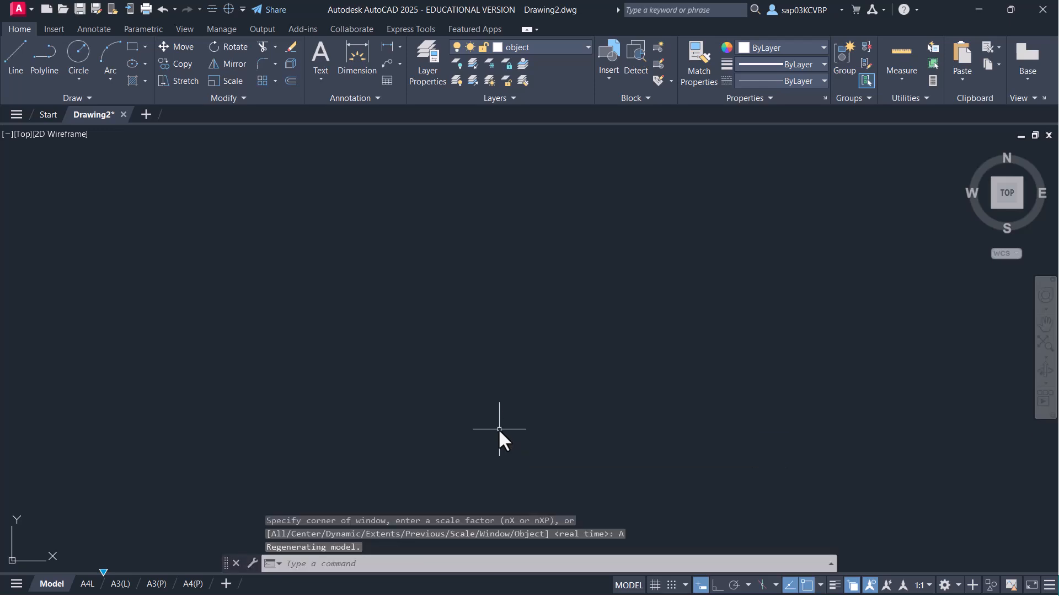
key(ctrl+s)
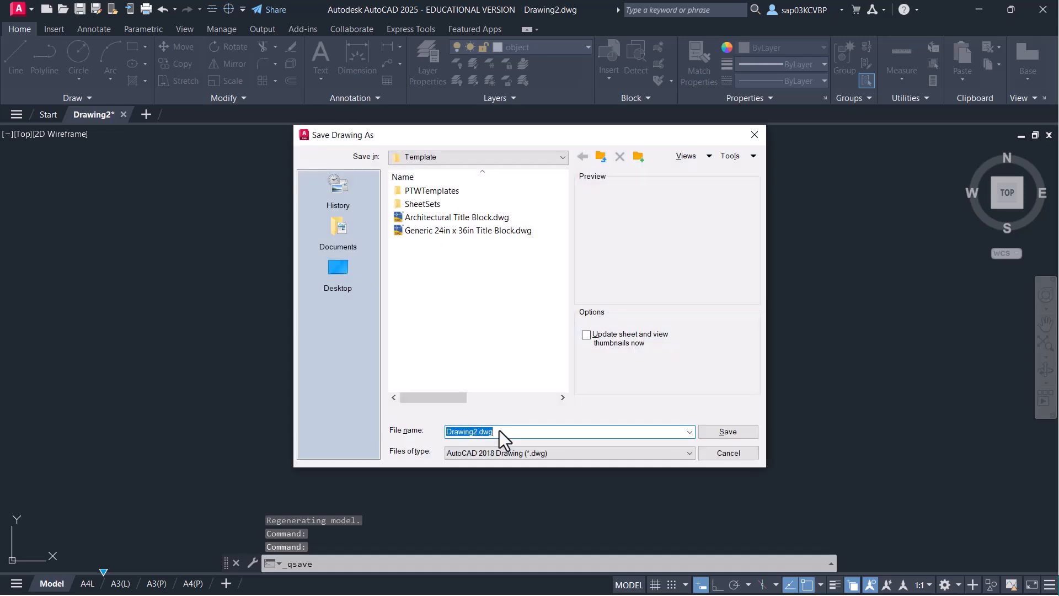
- In the Documents folder, name the file EX-1 and save it as EX-1.dwg
click(338, 237)
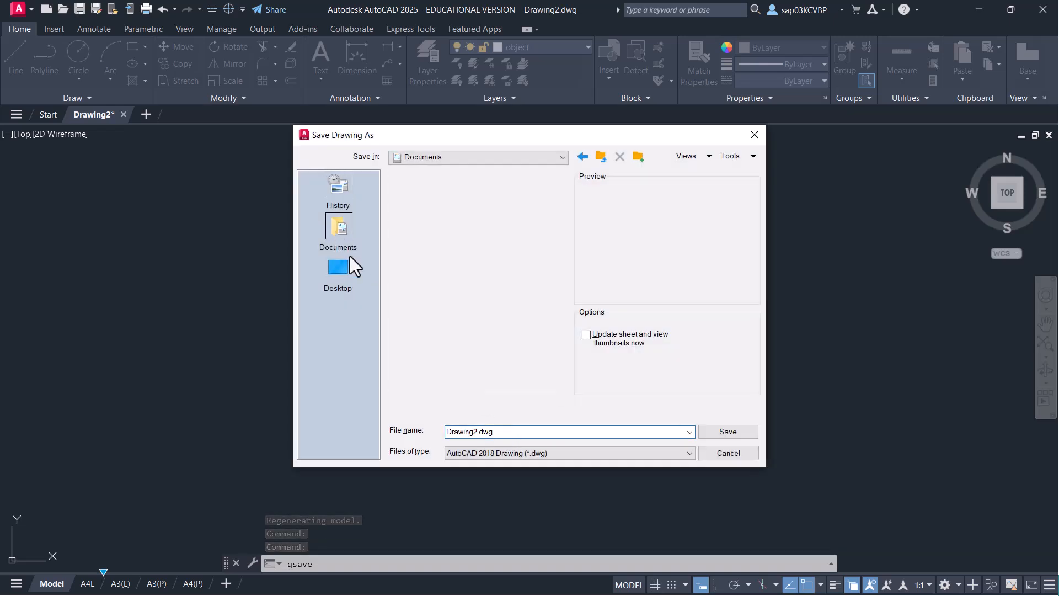
double_click(466, 432)
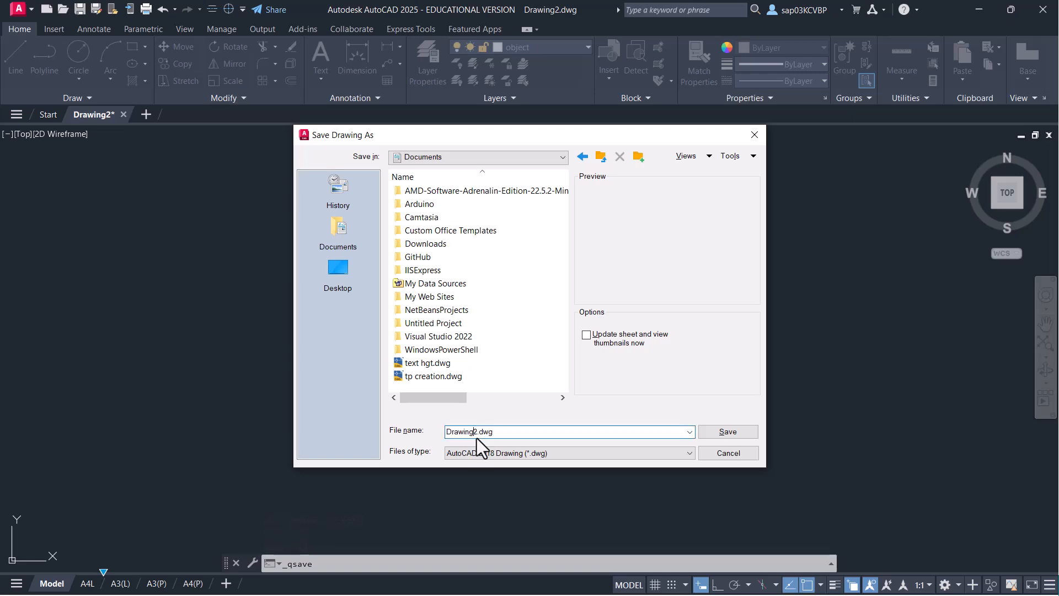
text(sh)
key(BackSpace)
key(BackSpace)
text(EX-2)
key(BackSpace)
text(1)
click(733, 433)
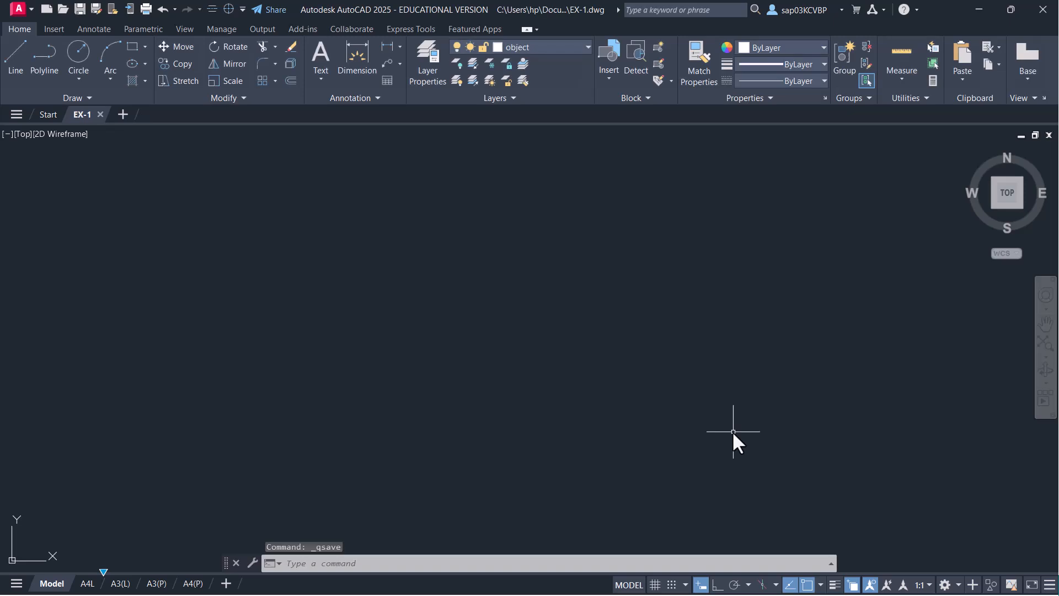
- Start a polyline with a 75 segment, 50 down, then 75 left with Ortho on
click(53, 65)
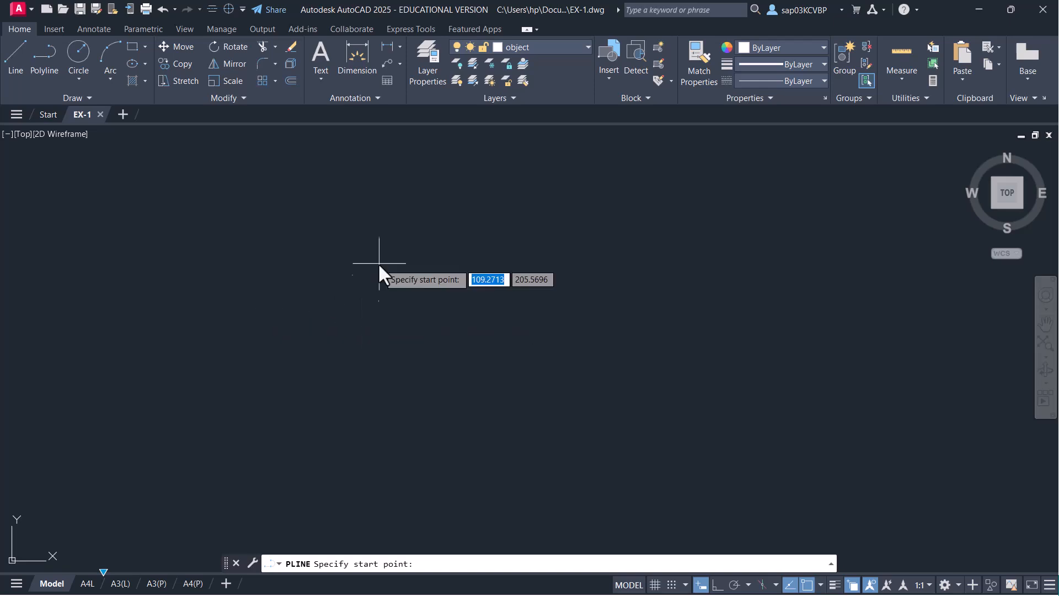
click(315, 259)
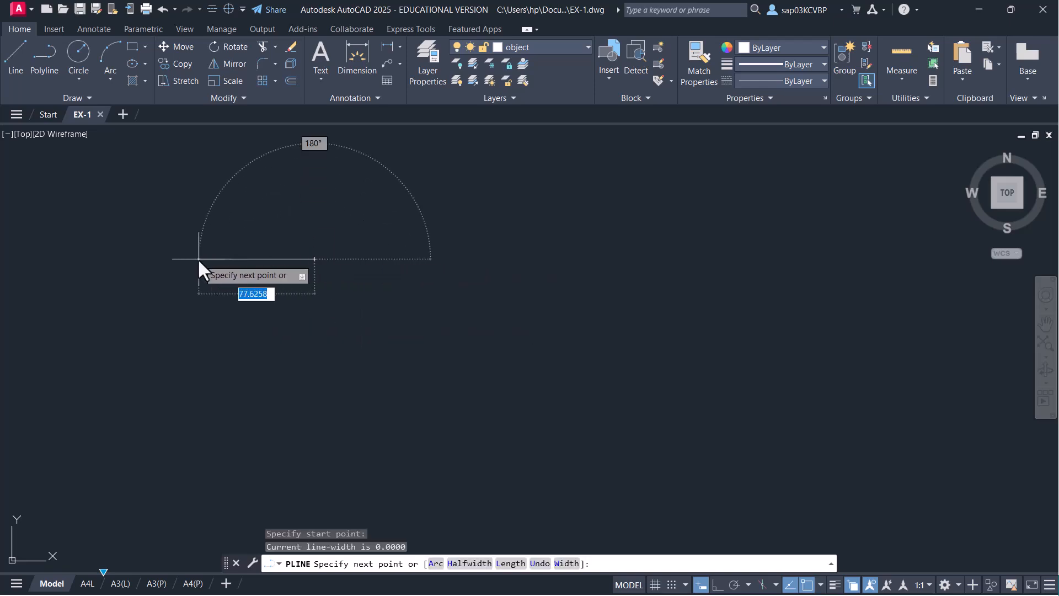
text(75)
key(Return)
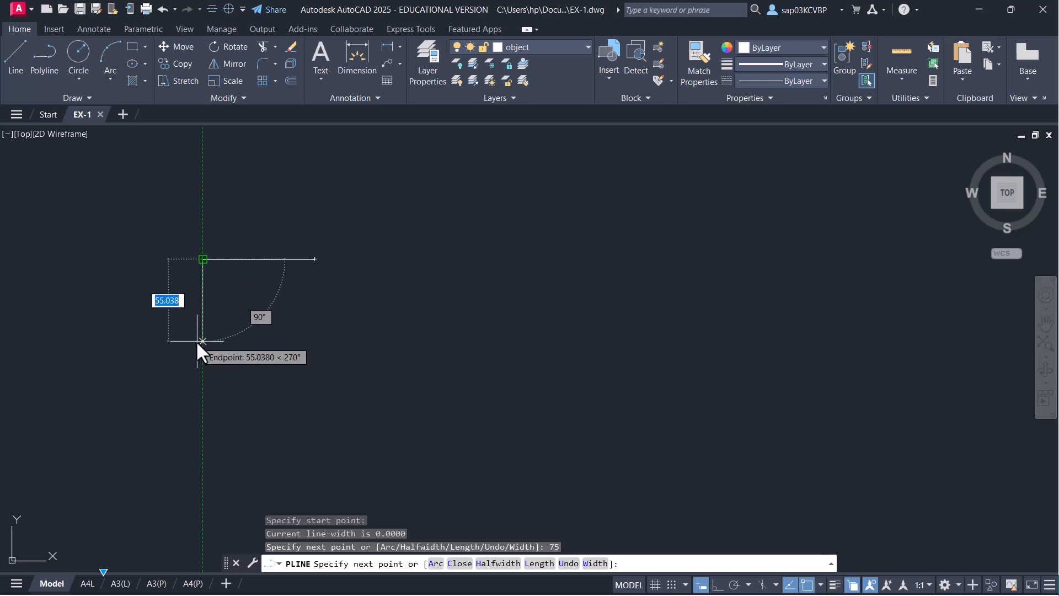
text(50)
key(Return)
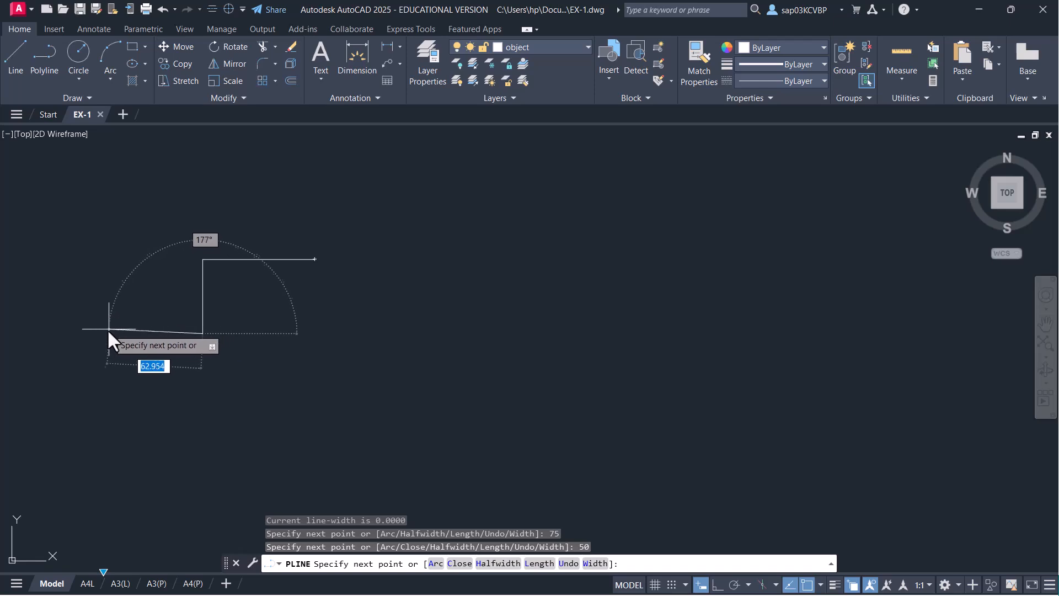
key(F8)
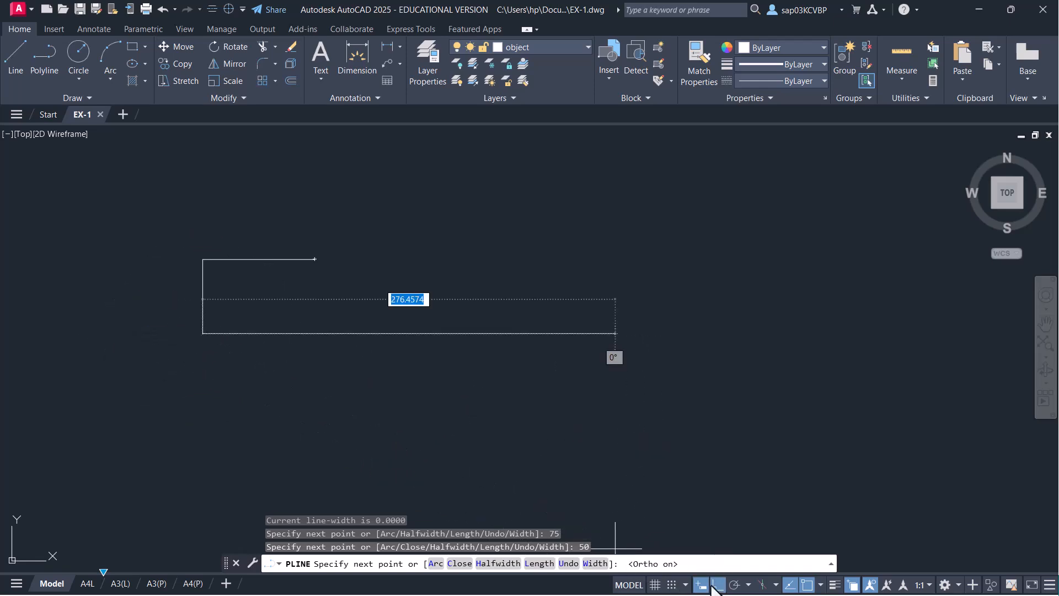
text(75)
key(Return)
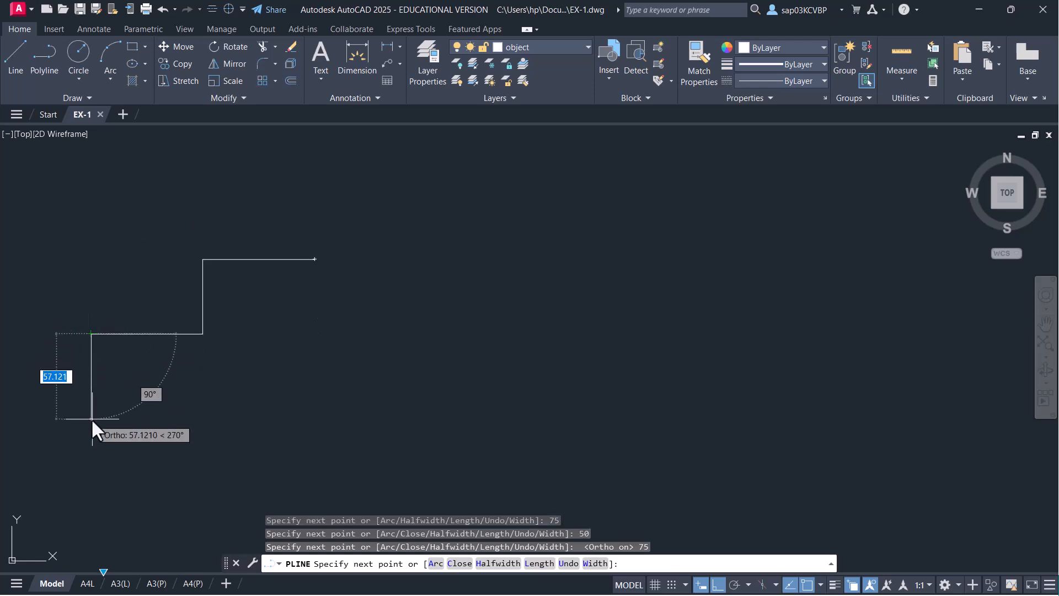
middle_drag(90, 422, 108, 371)
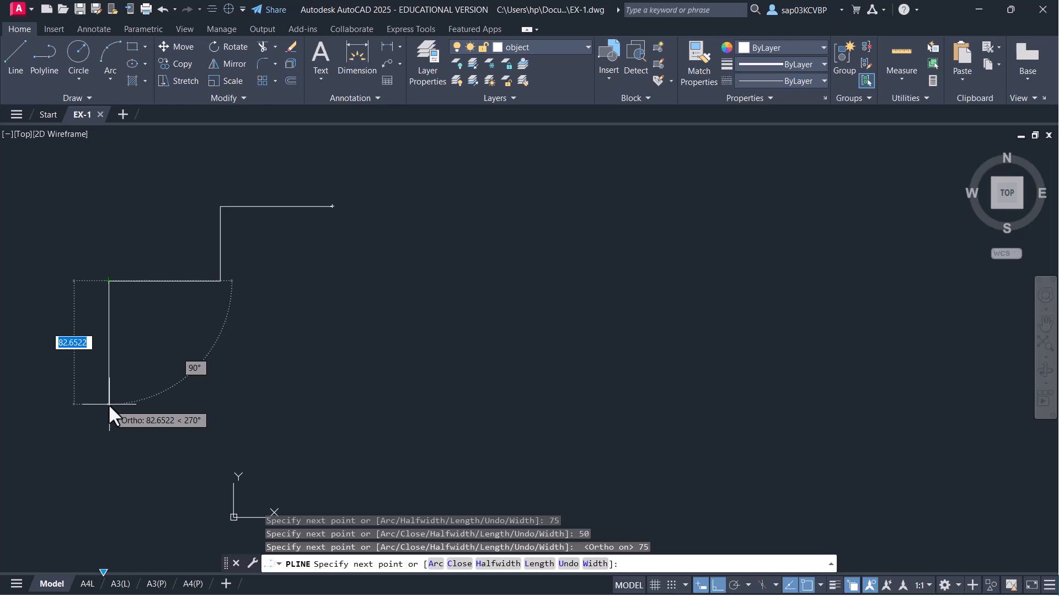
- Continue 125 down and 375 along the bottom, then a right edge at 120° with Ortho off
text(100)
key(Return)
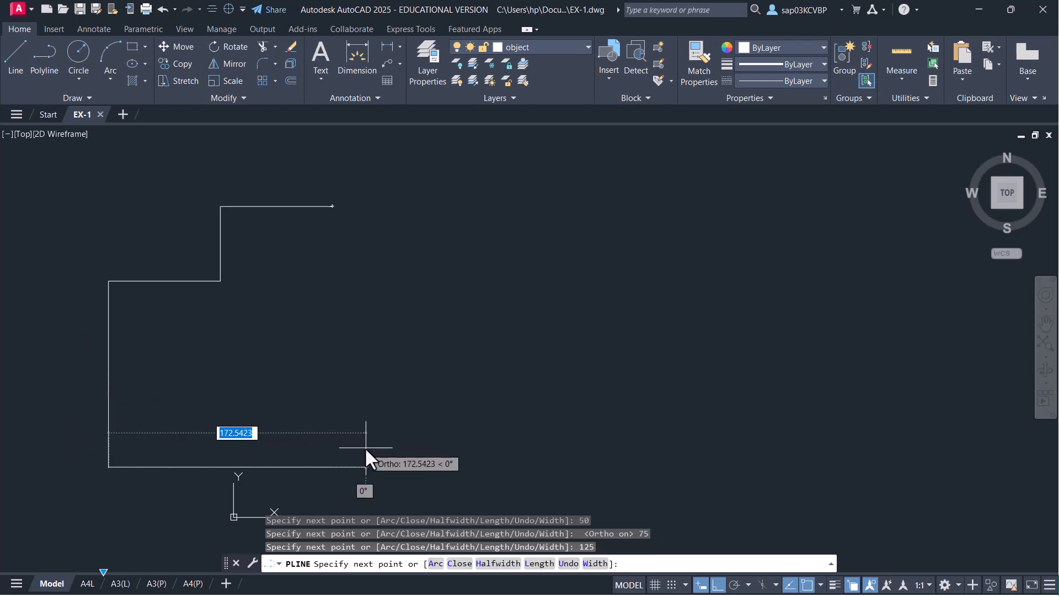
text(375)
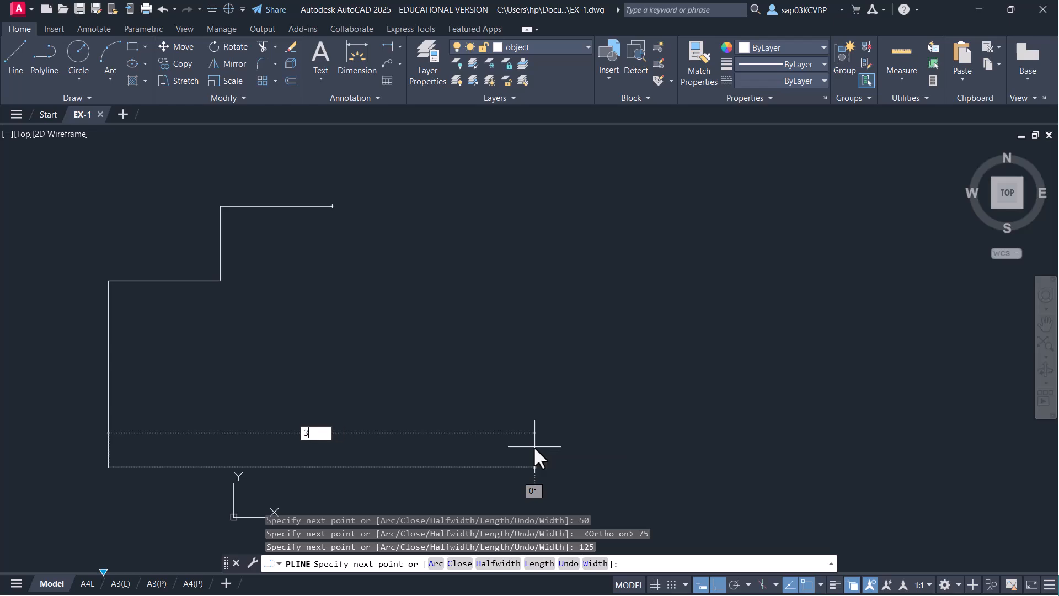
key(Return)
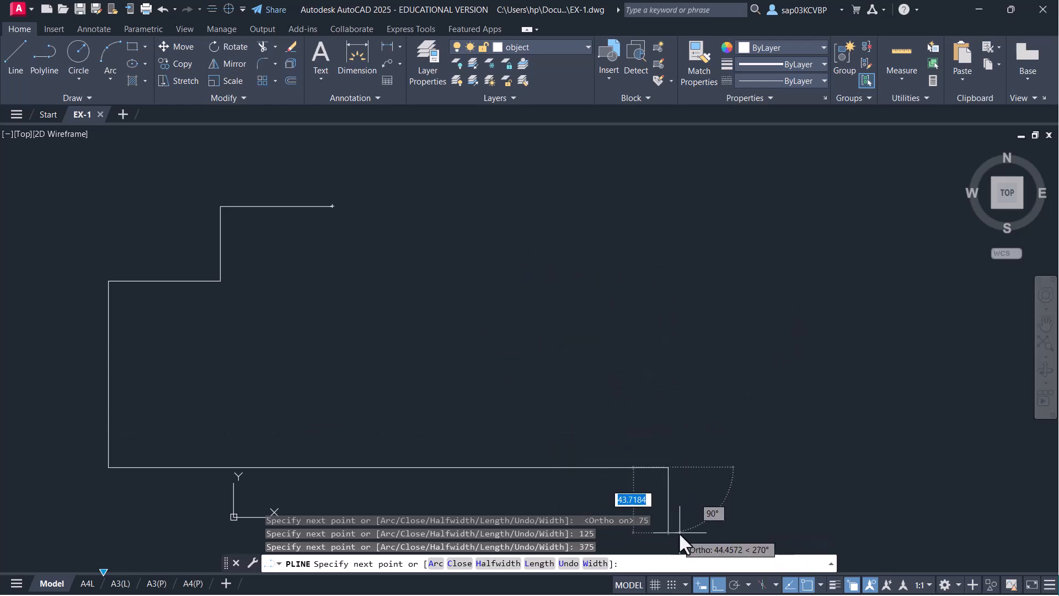
click(717, 584)
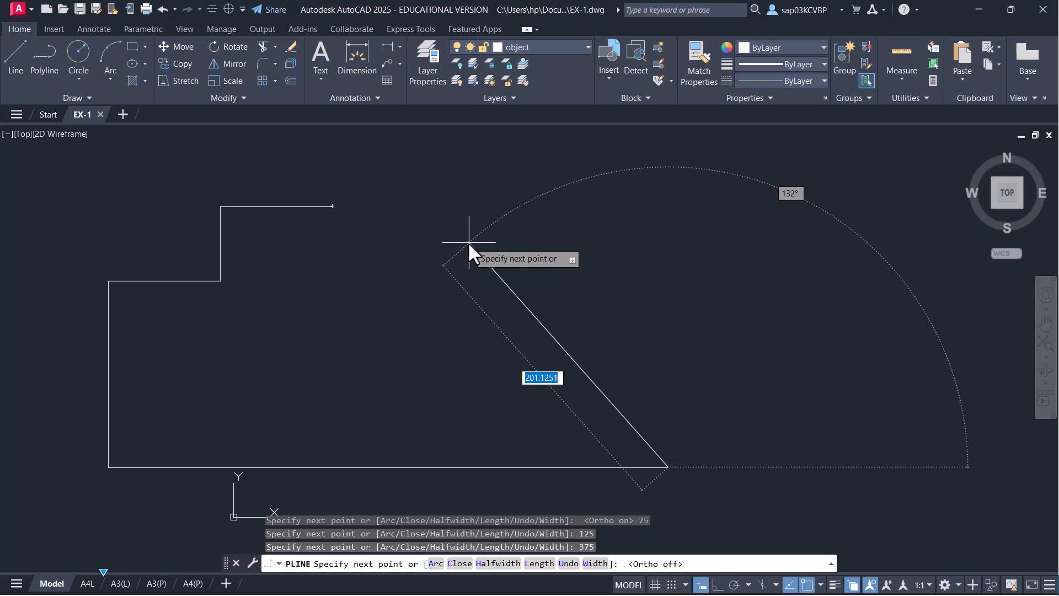
key(Tab)
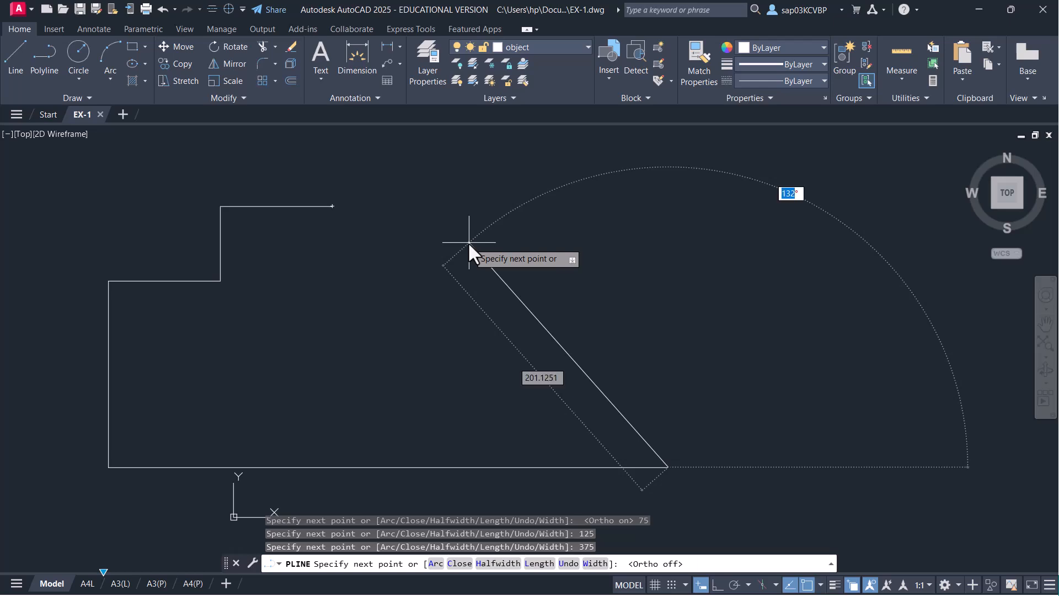
text(120)
key(Return)
key(Return)
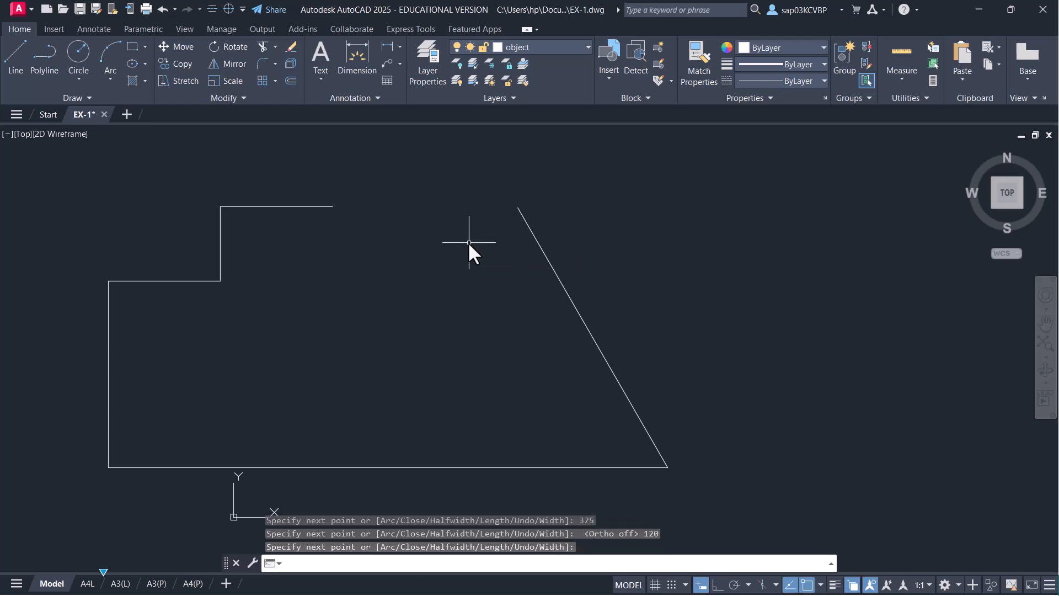
- Draw a line at 20° from the top edge's right endpoint
text(l)
key(Return)
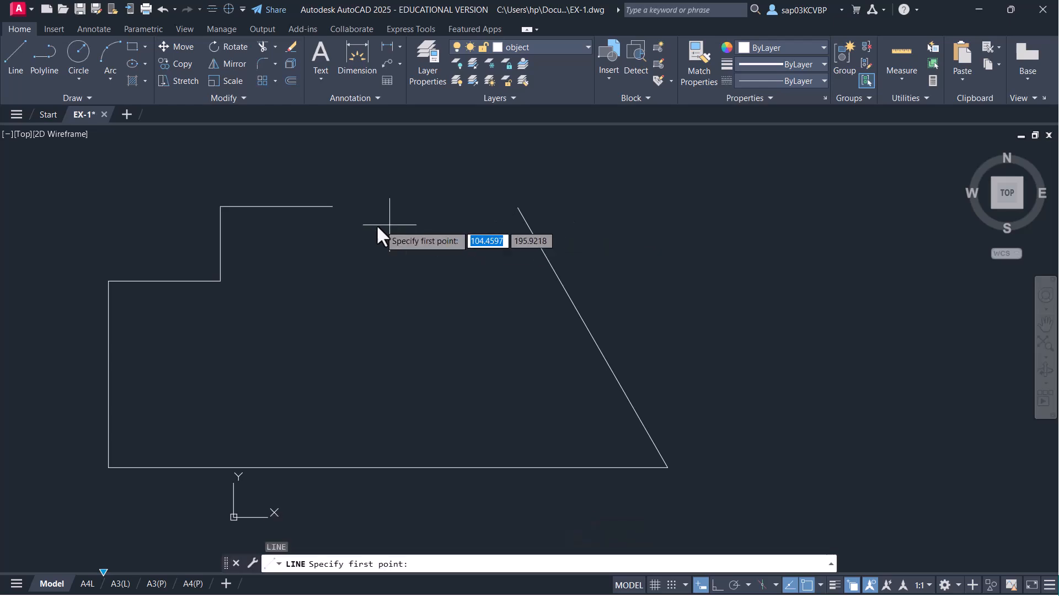
click(332, 206)
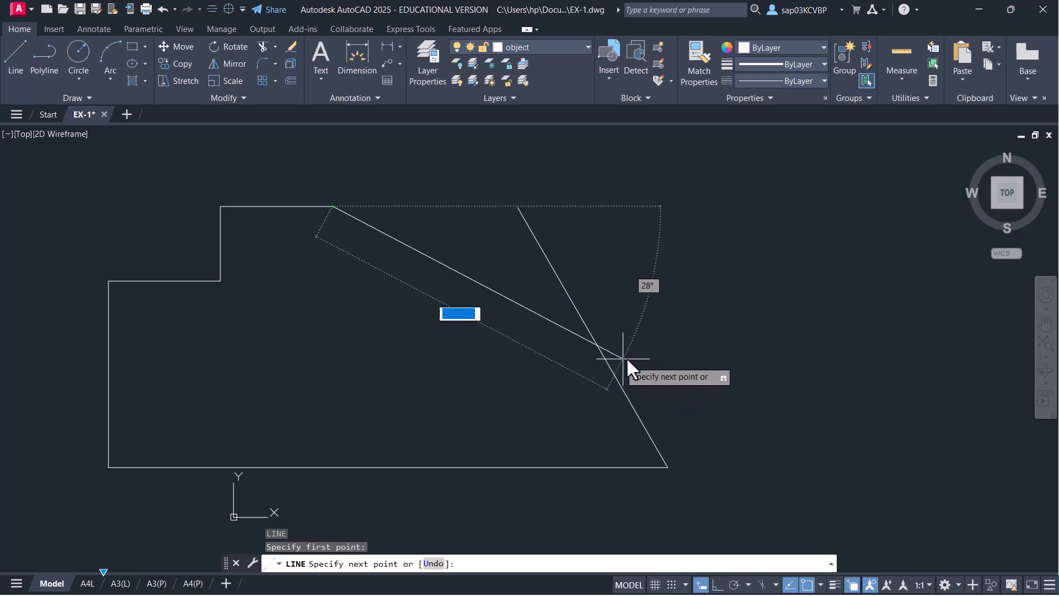
key(Tab)
text(20)
key(Tab)
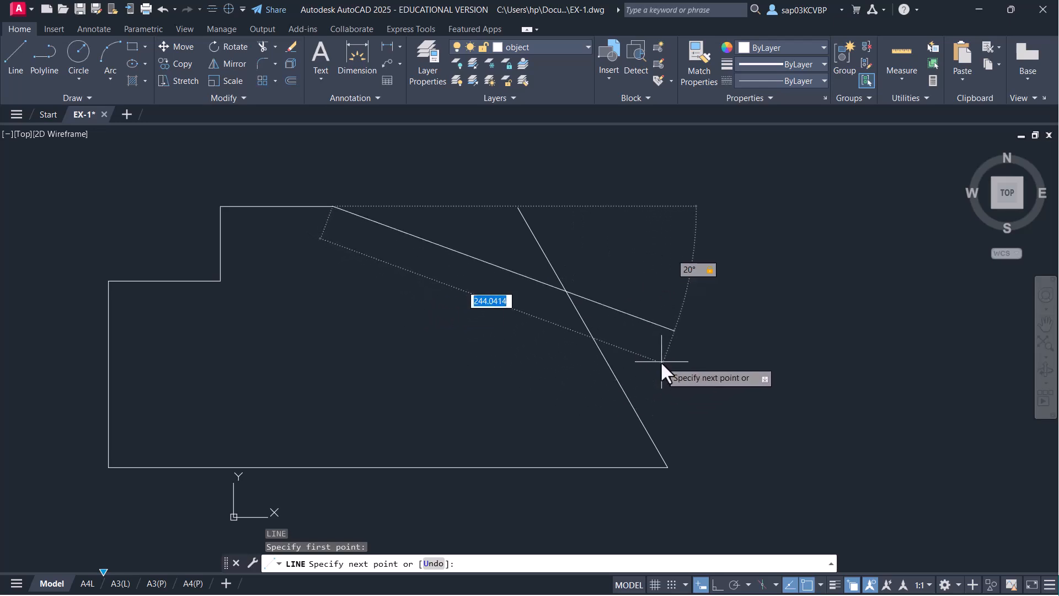
key(Return)
key(Escape)
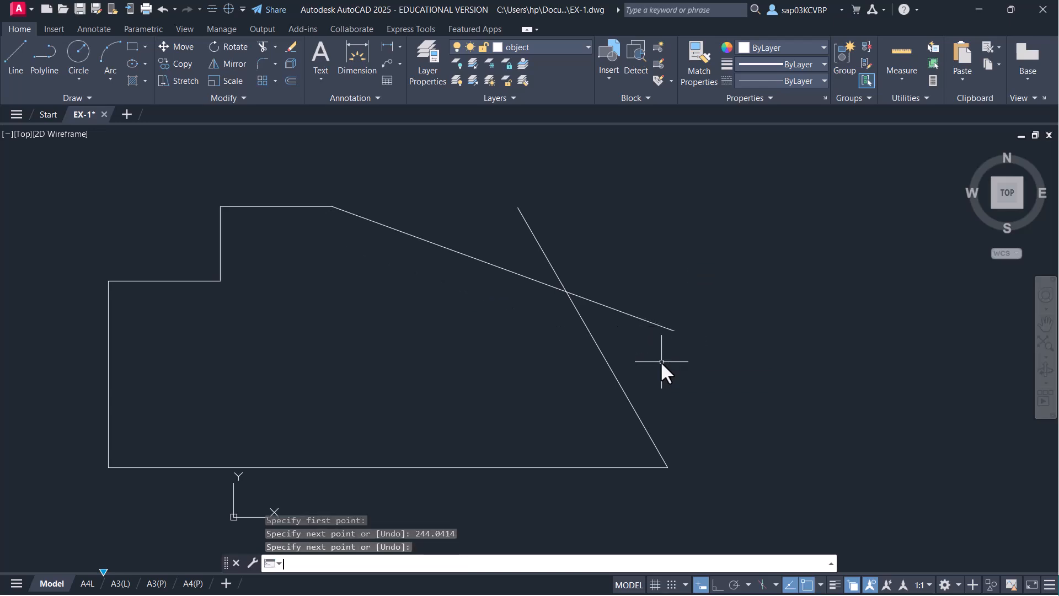
- Trim the sloped line and angled edge overhangs to close the outline, then save
text(tr)
key(Return)
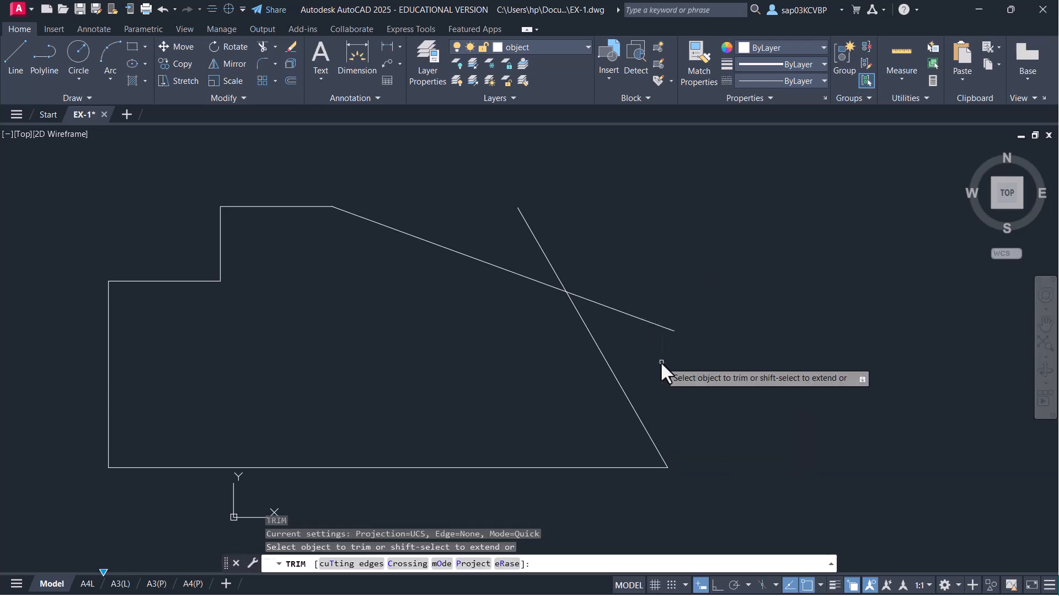
click(633, 316)
click(551, 266)
right_click(600, 239)
click(635, 247)
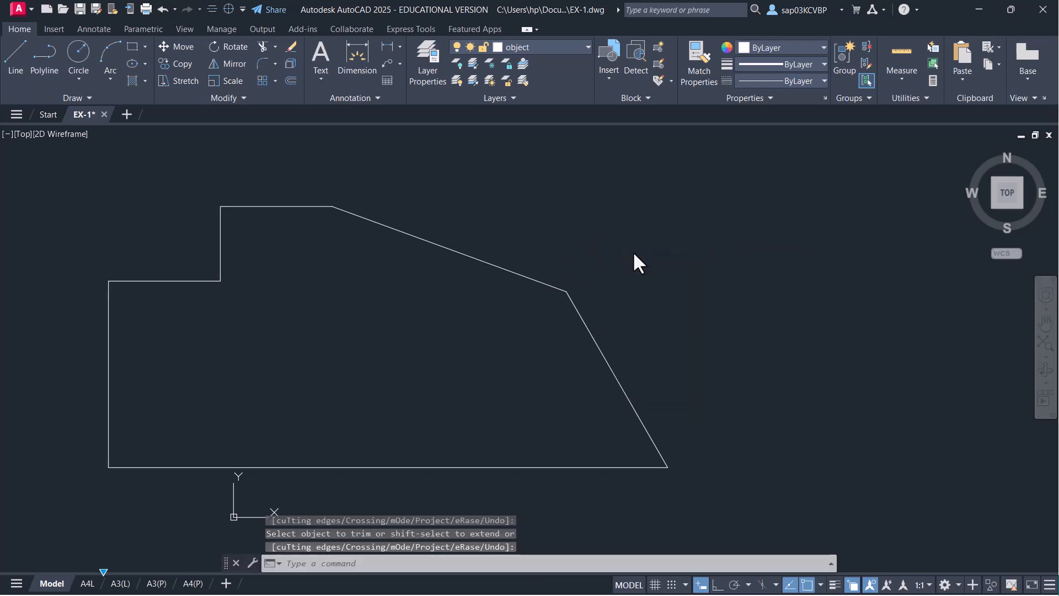
key(ctrl+s)
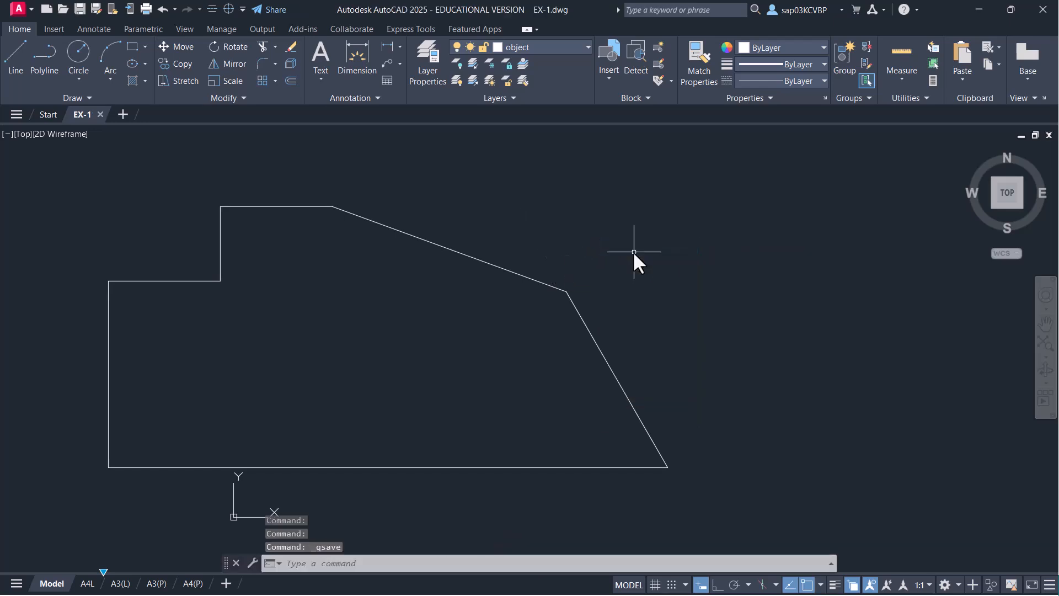
- Start a circle centred 150,75 from the outline's lower-left corner
text(c)
key(Return)
shift+right_click(635, 255)
click(647, 274)
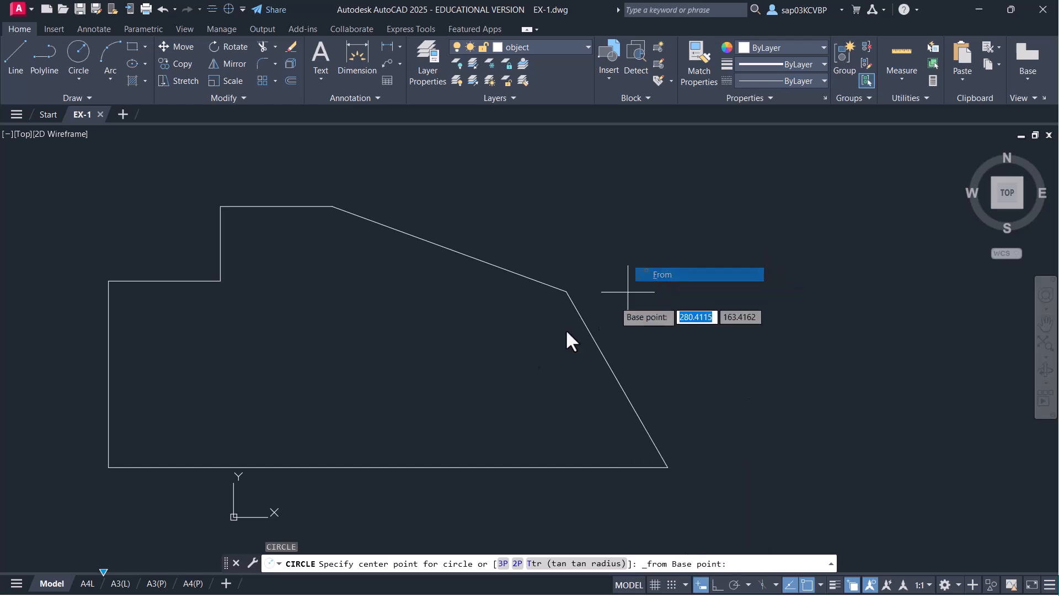
click(109, 466)
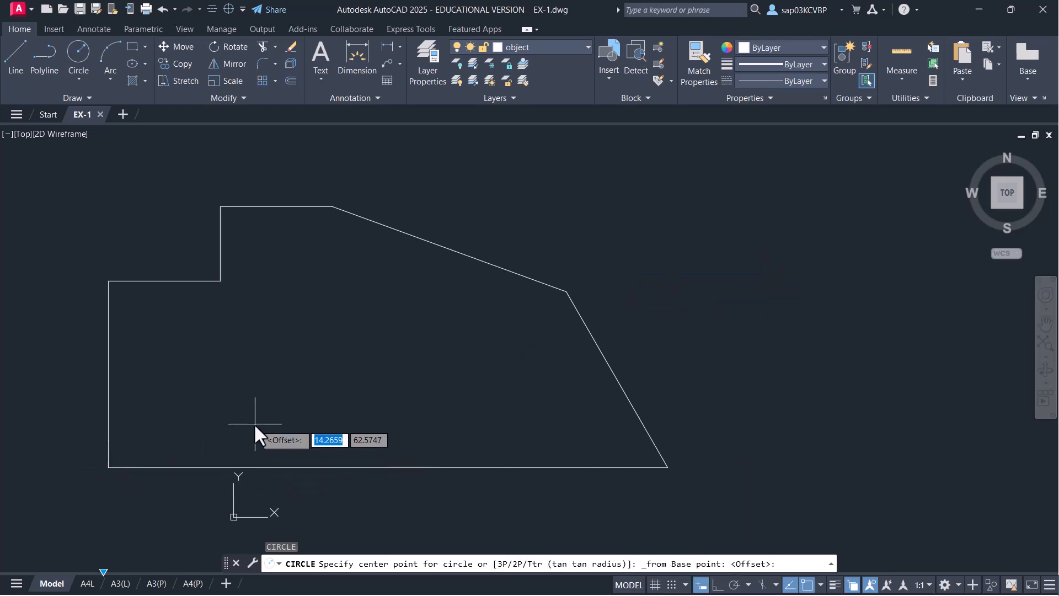
text(150)
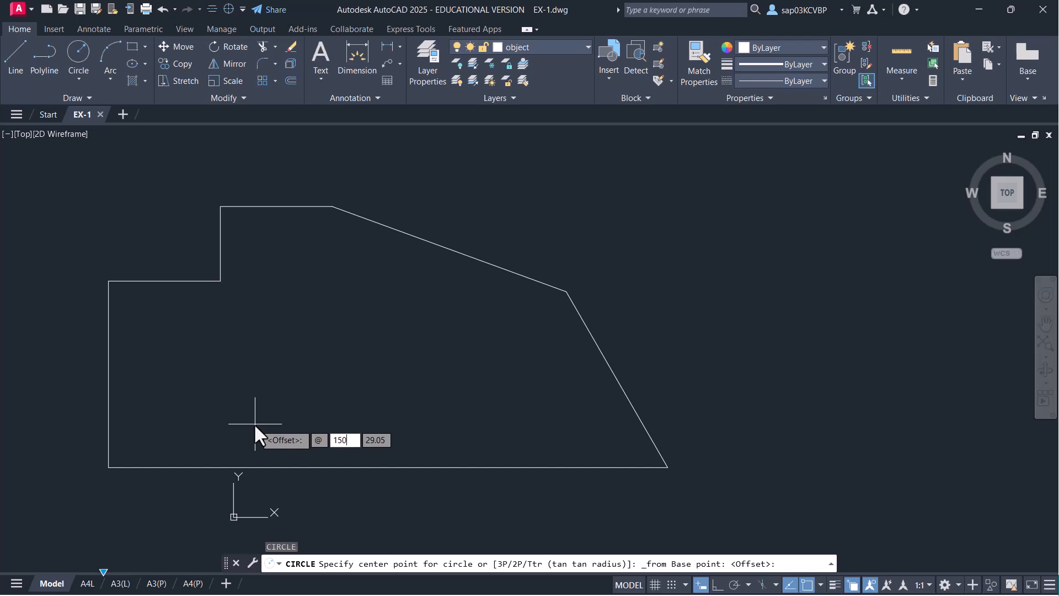
key(Tab)
text(75)
key(Return)
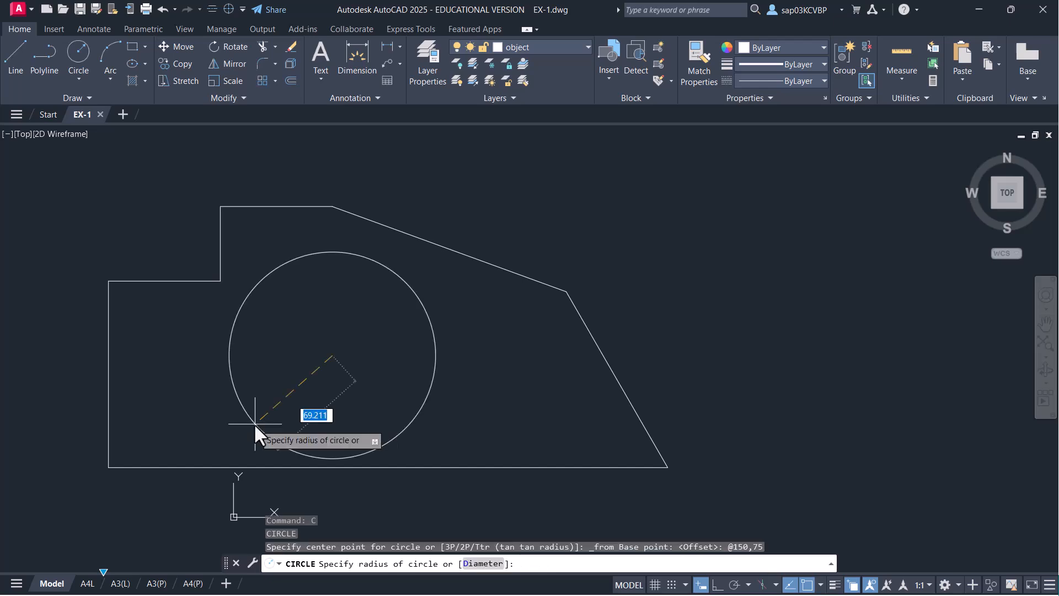
- Give the circle a 75 diameter and save the drawing
text(d)
key(Return)
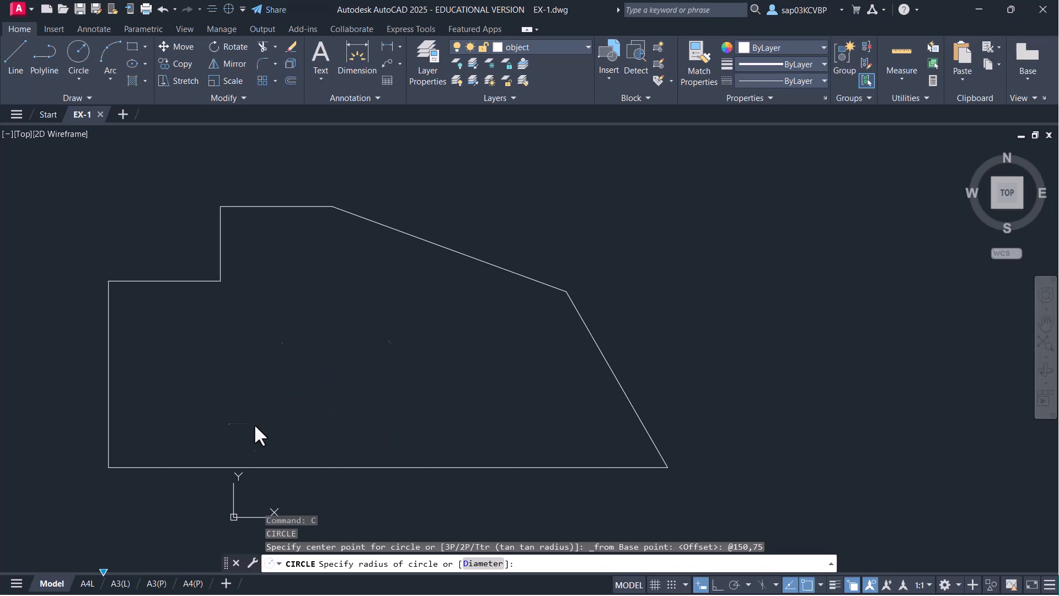
text(75)
key(Return)
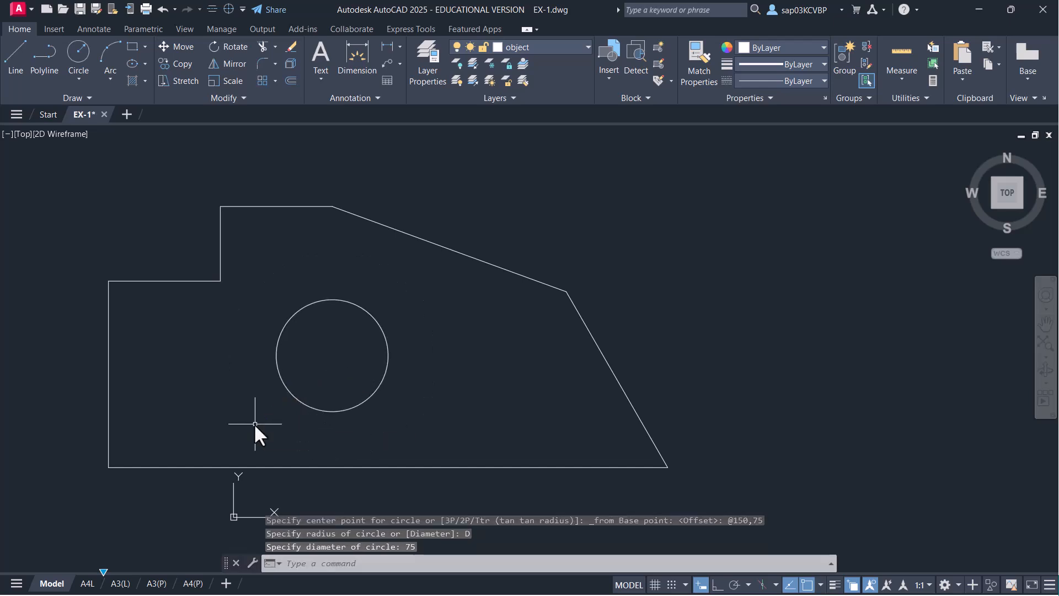
key(ctrl+s)
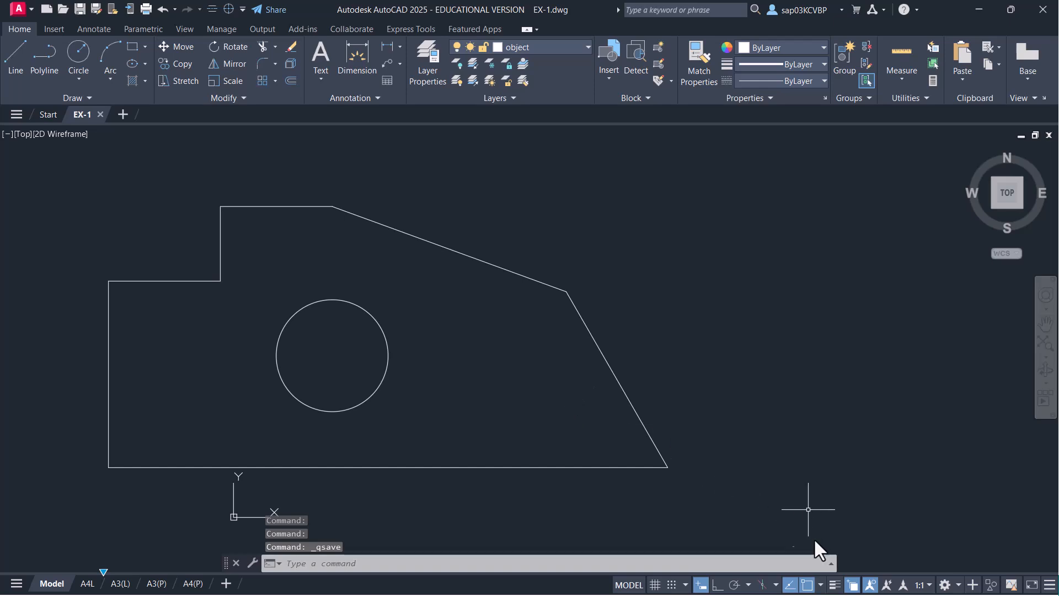
- Turn on lineweight display and add a centre mark to the circle on the Centerline layer
click(834, 585)
middle_drag(693, 411, 693, 393)
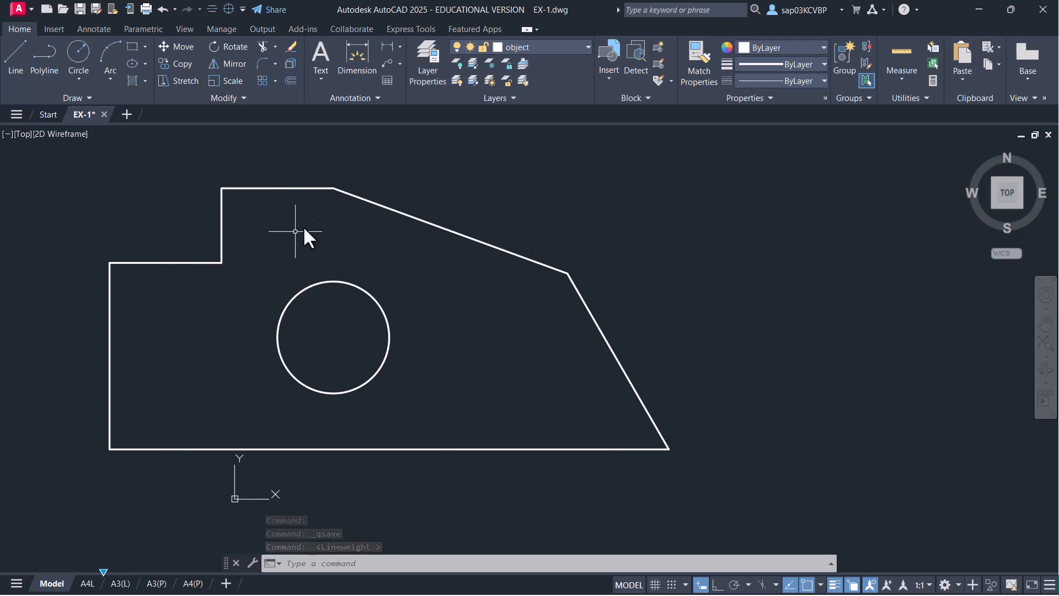
key(ctrl+s)
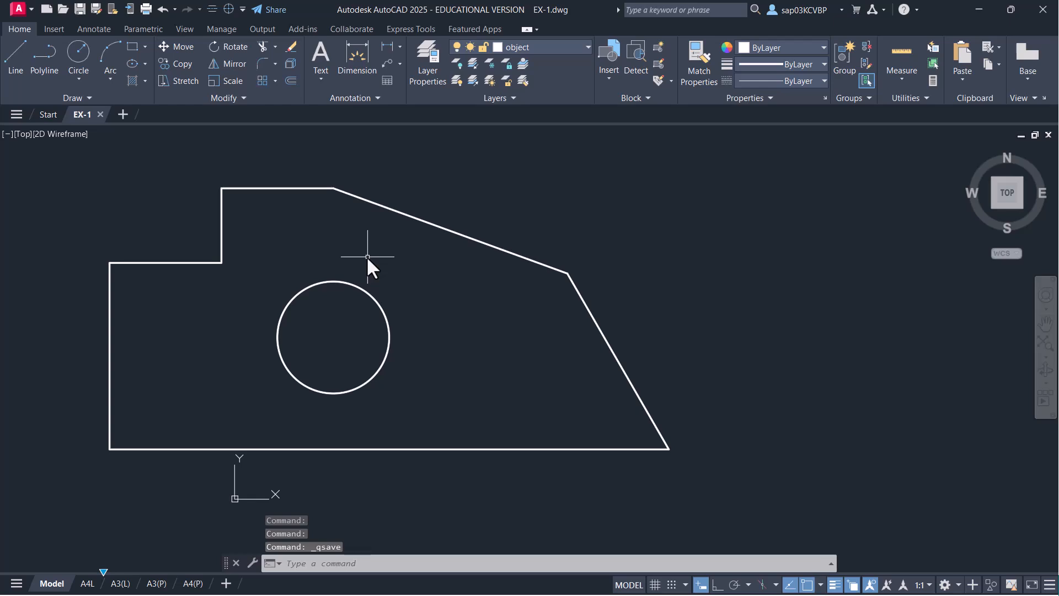
click(545, 49)
click(550, 81)
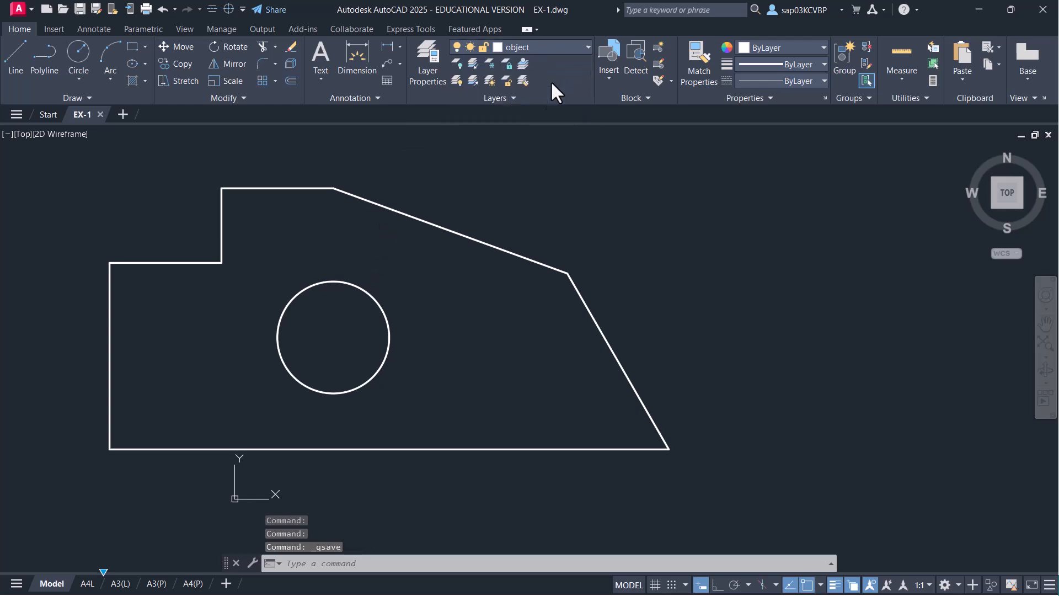
click(373, 299)
key(Return)
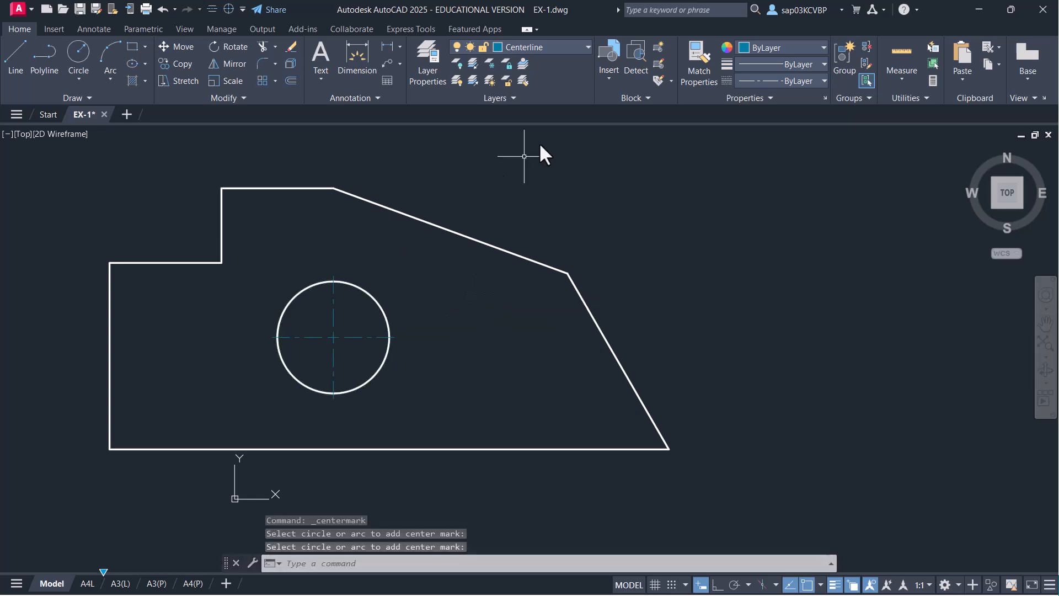
click(549, 48)
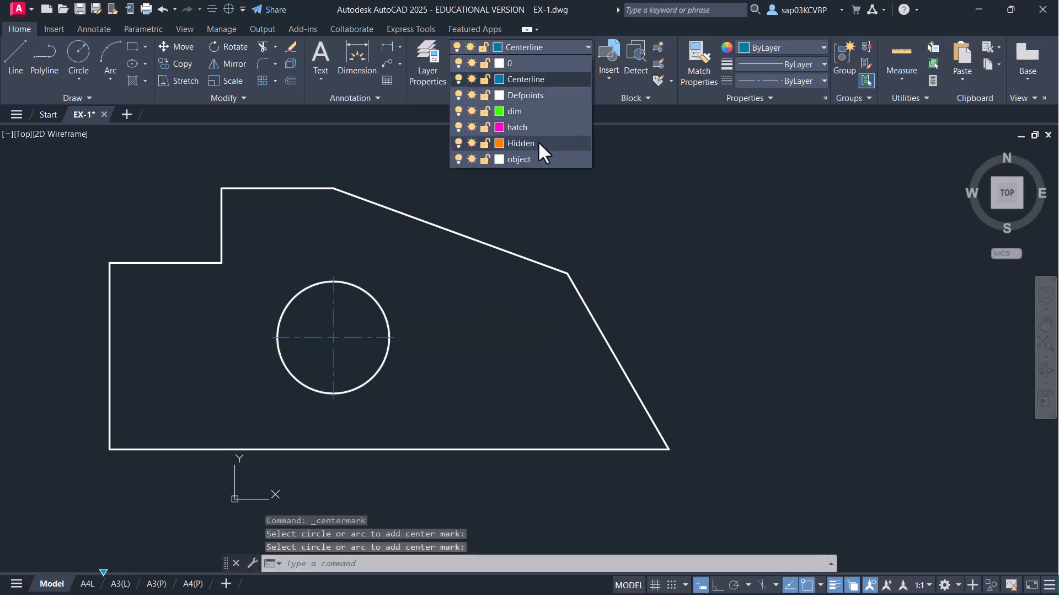
- On the dim layer, place the 150 width dimension from the circle to the lower-left corner
click(539, 112)
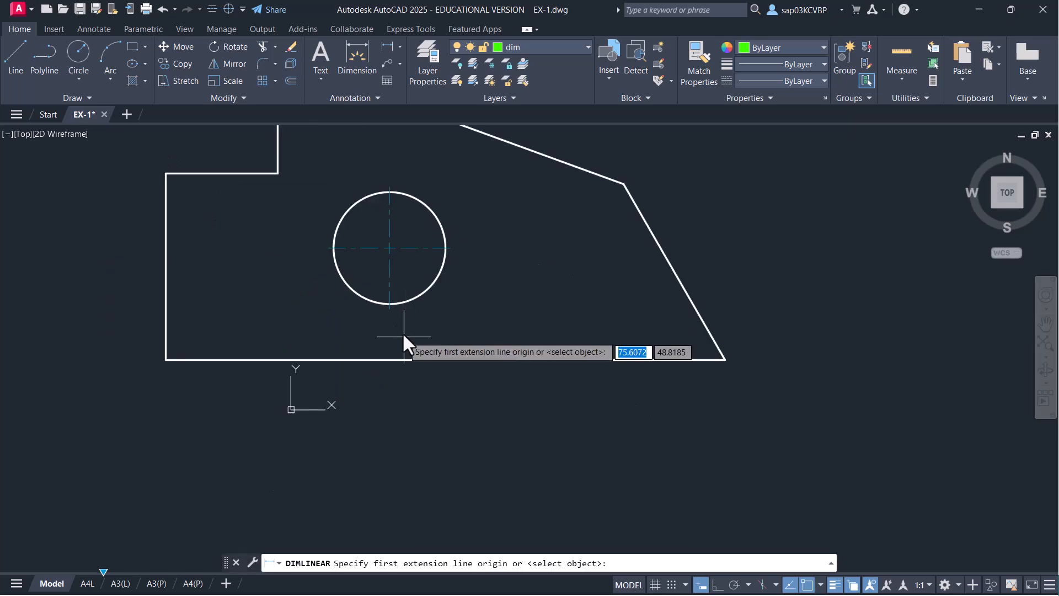
click(390, 306)
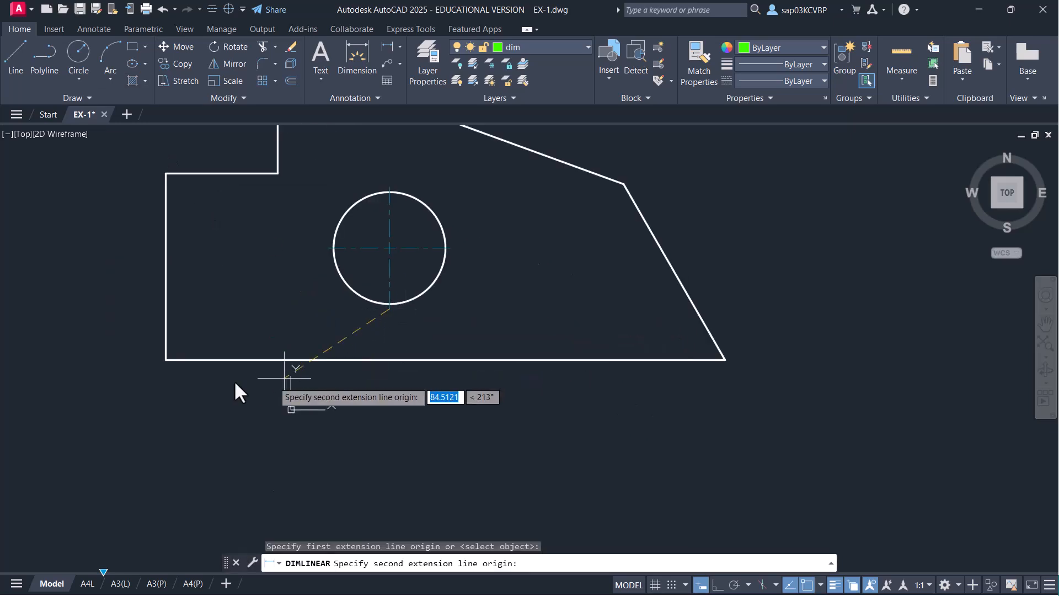
click(165, 362)
scroll(290, 395, up, 4)
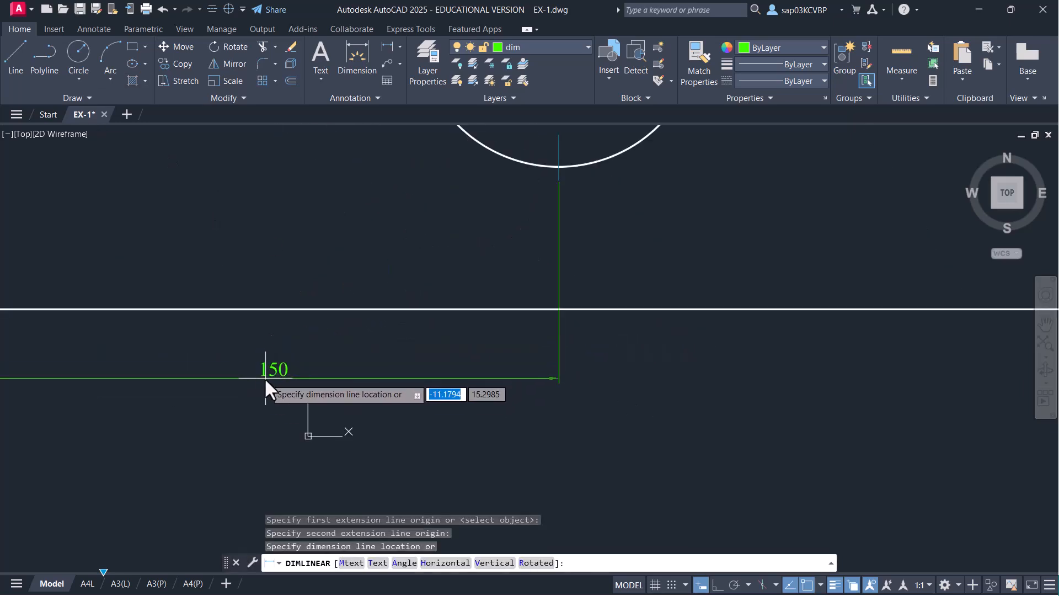
click(264, 377)
scroll(423, 358, down, 5)
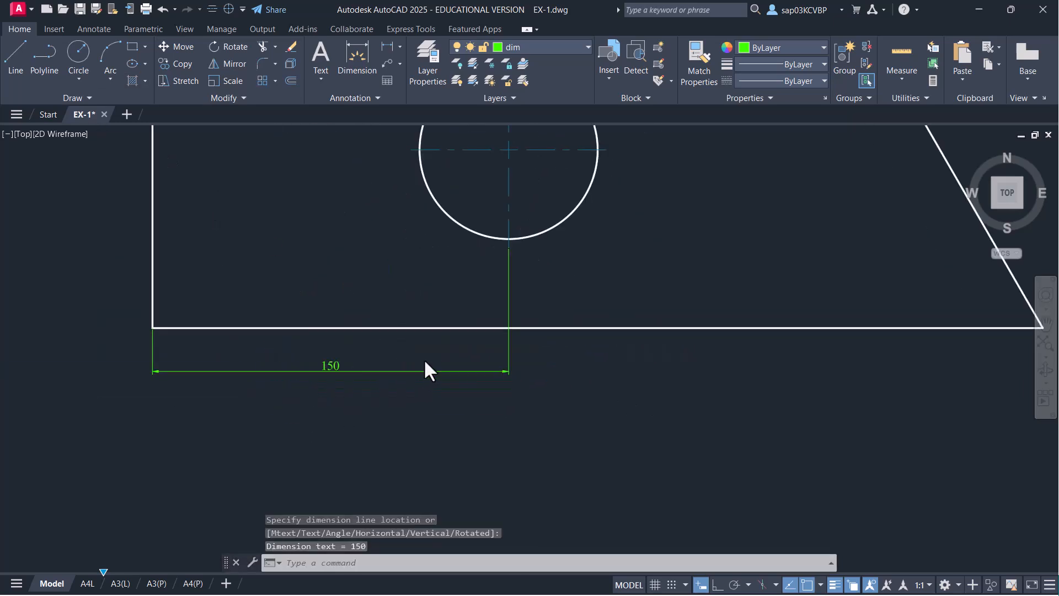
- Add the 375 overall width dimension below the part
click(386, 48)
scroll(213, 352, up, 2)
click(184, 354)
scroll(734, 414, down, 5)
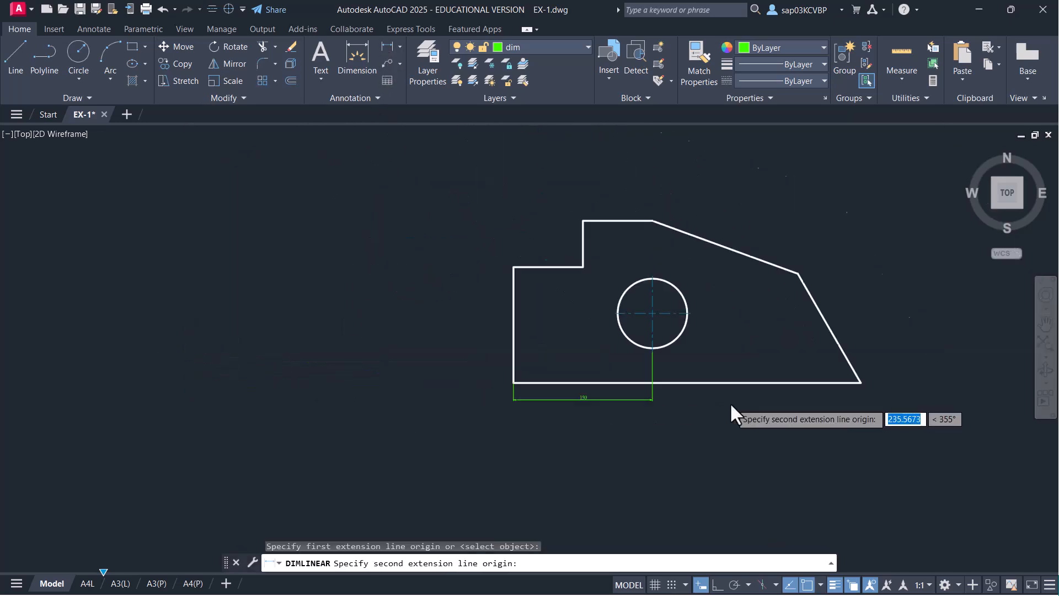
scroll(747, 403, up, 5)
click(894, 364)
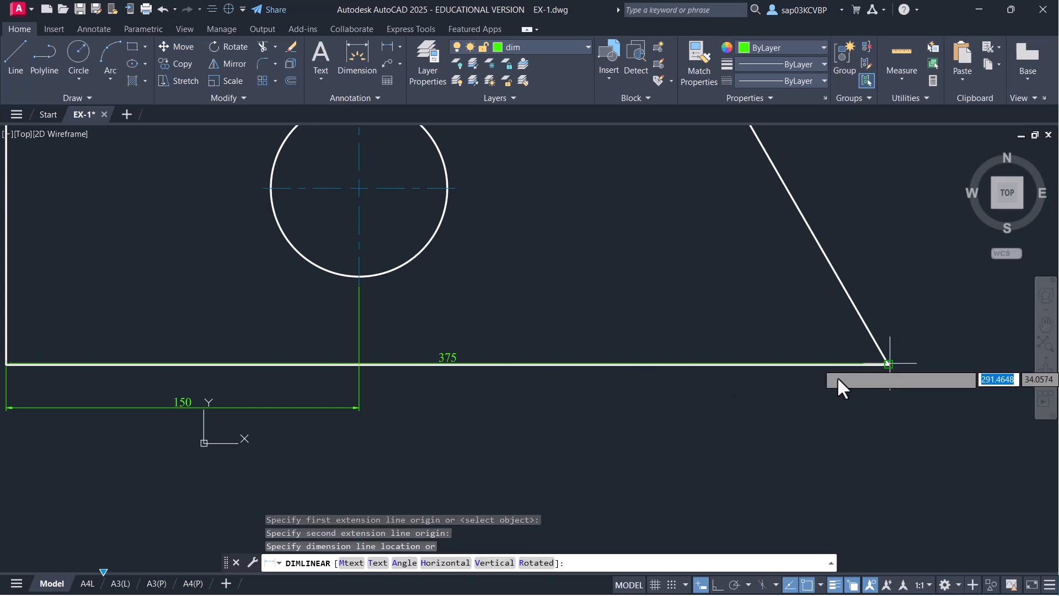
click(376, 428)
scroll(495, 364, down, 2)
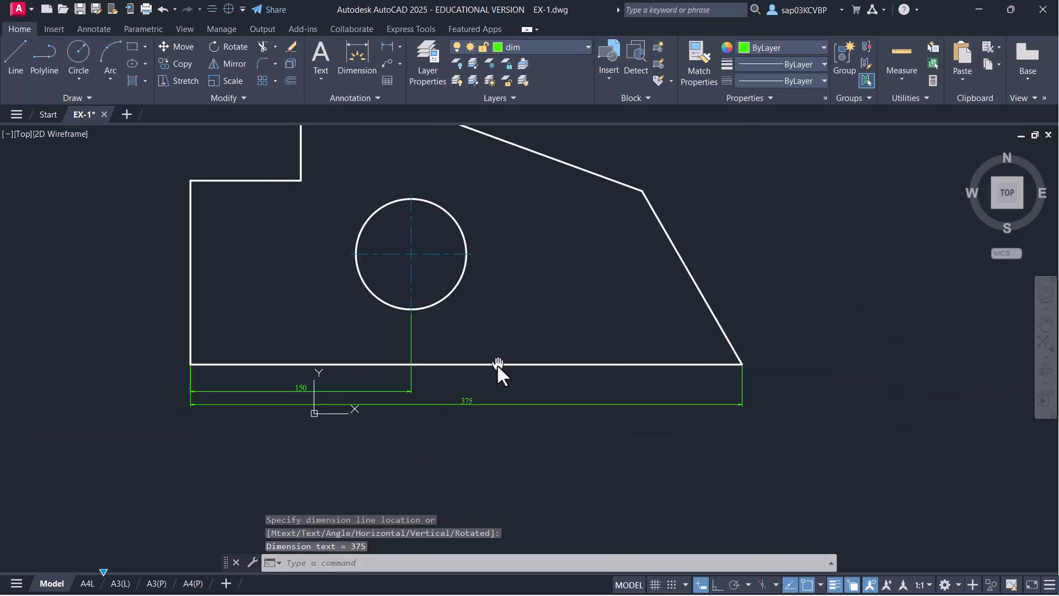
middle_drag(496, 365, 490, 430)
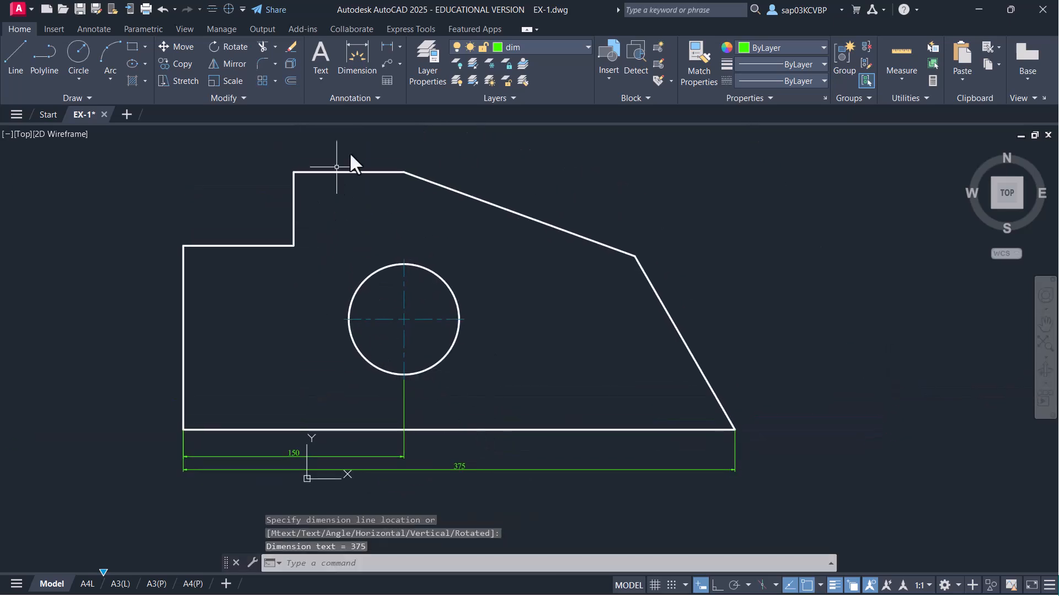
- Add the 75 and 50 vertical dimensions along the left side
click(400, 47)
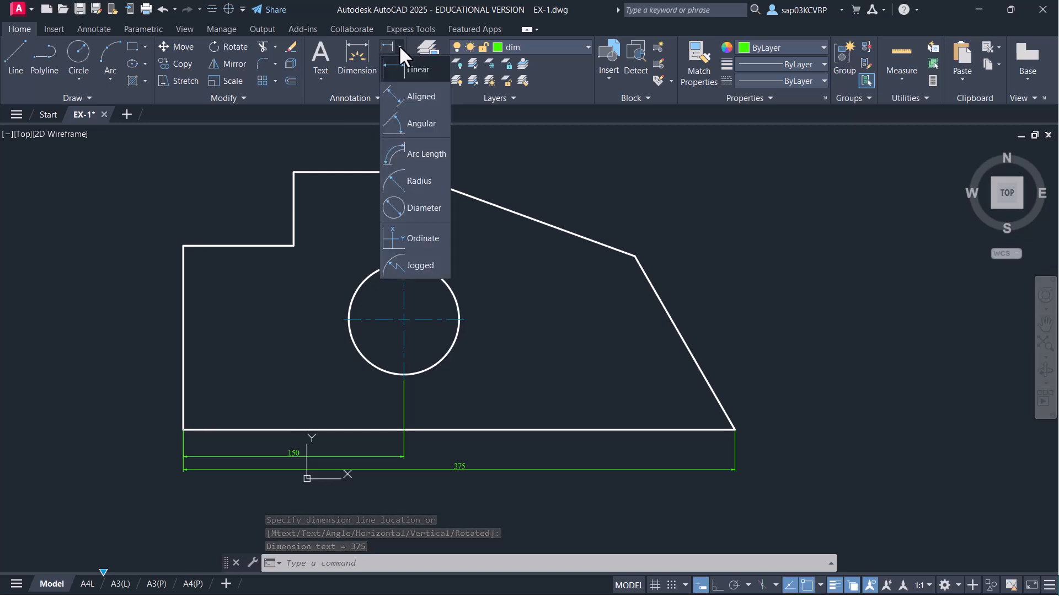
click(399, 69)
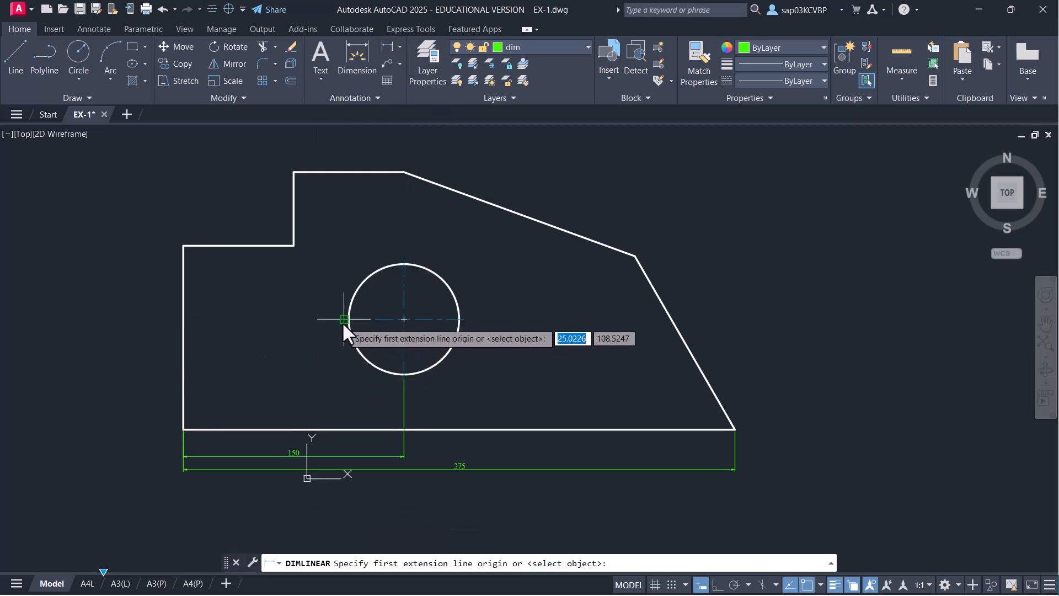
click(343, 320)
click(183, 428)
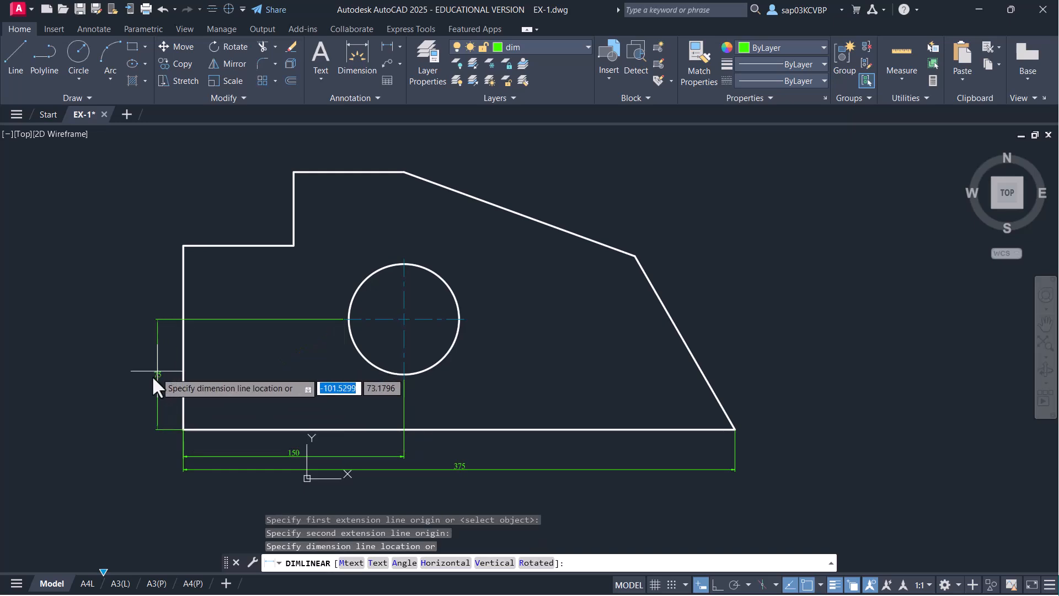
click(161, 379)
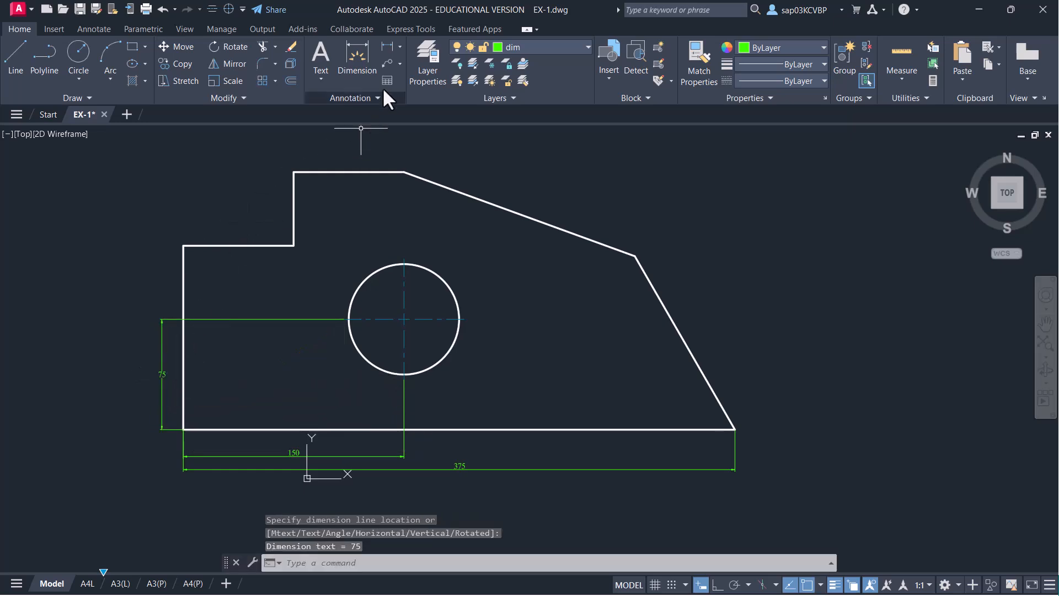
click(388, 47)
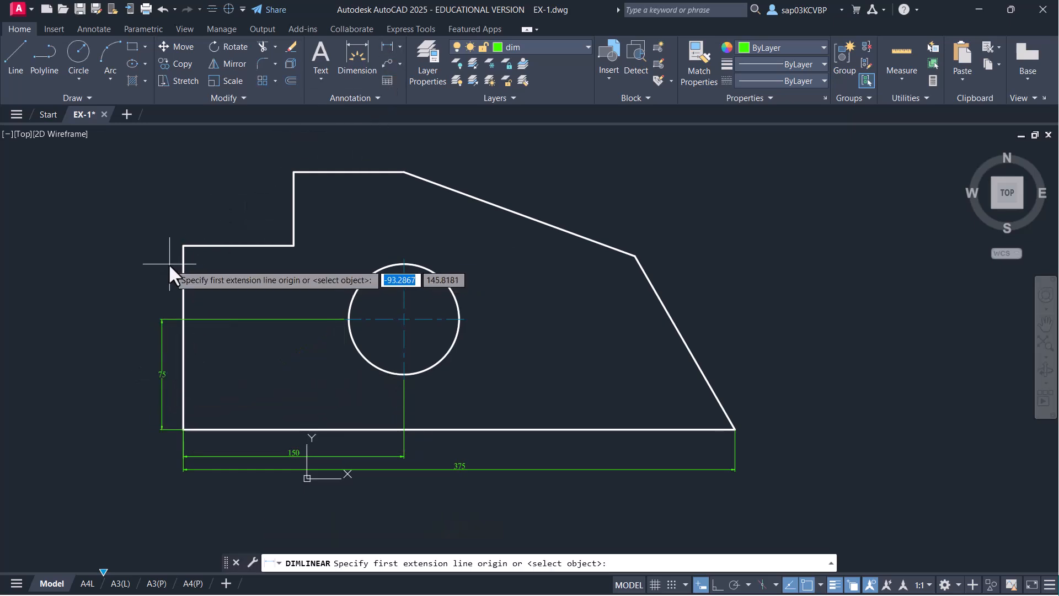
click(294, 172)
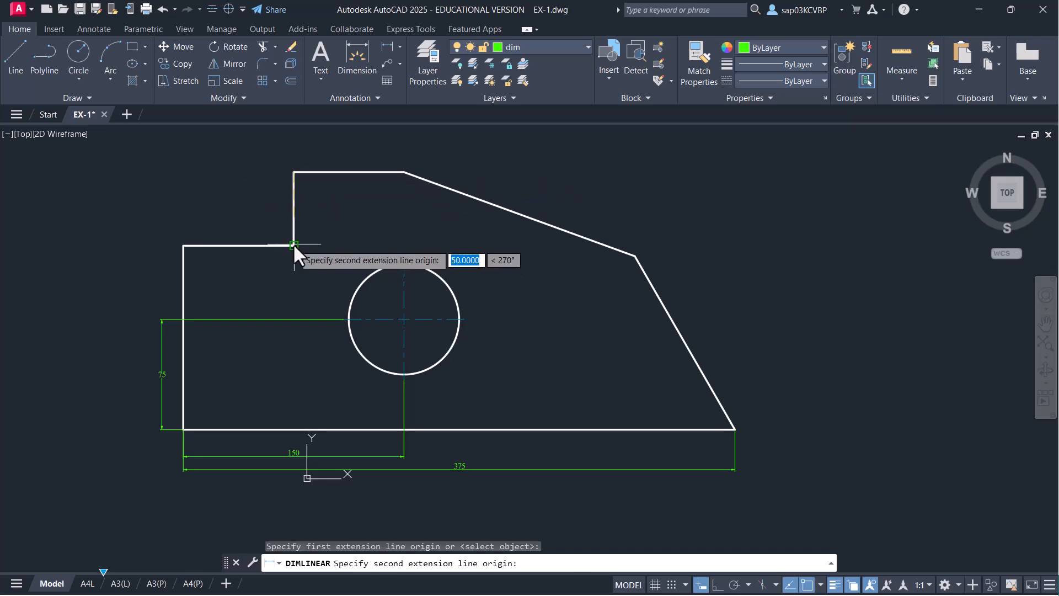
click(183, 246)
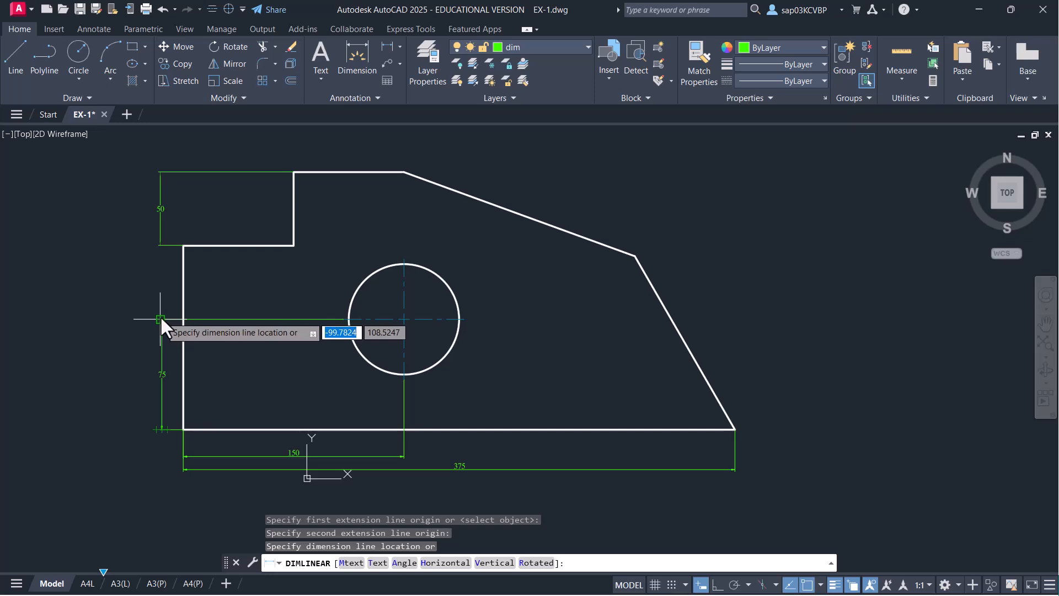
click(163, 251)
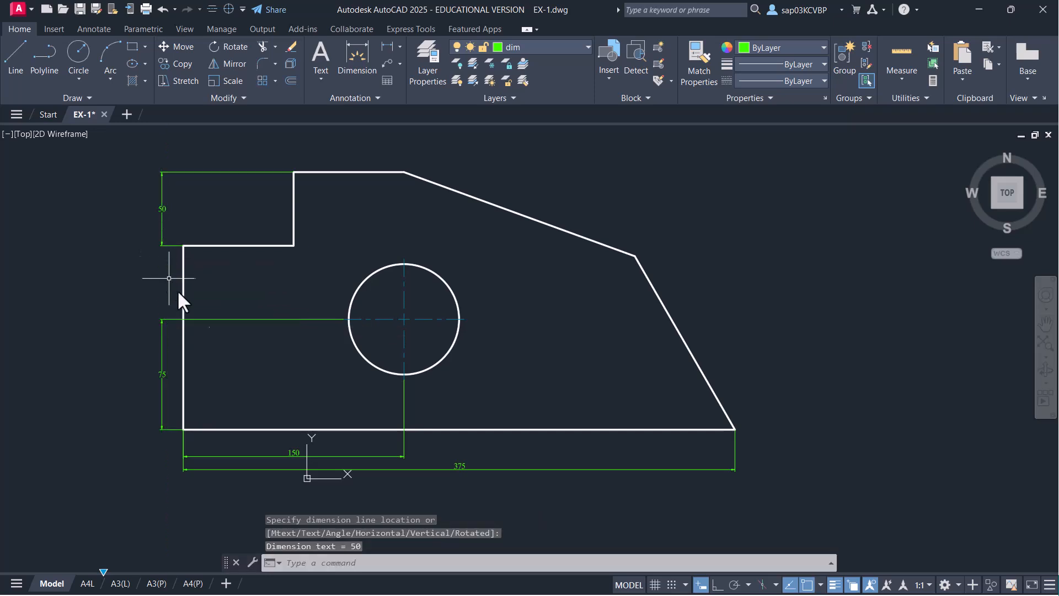
middle_drag(240, 297, 252, 319)
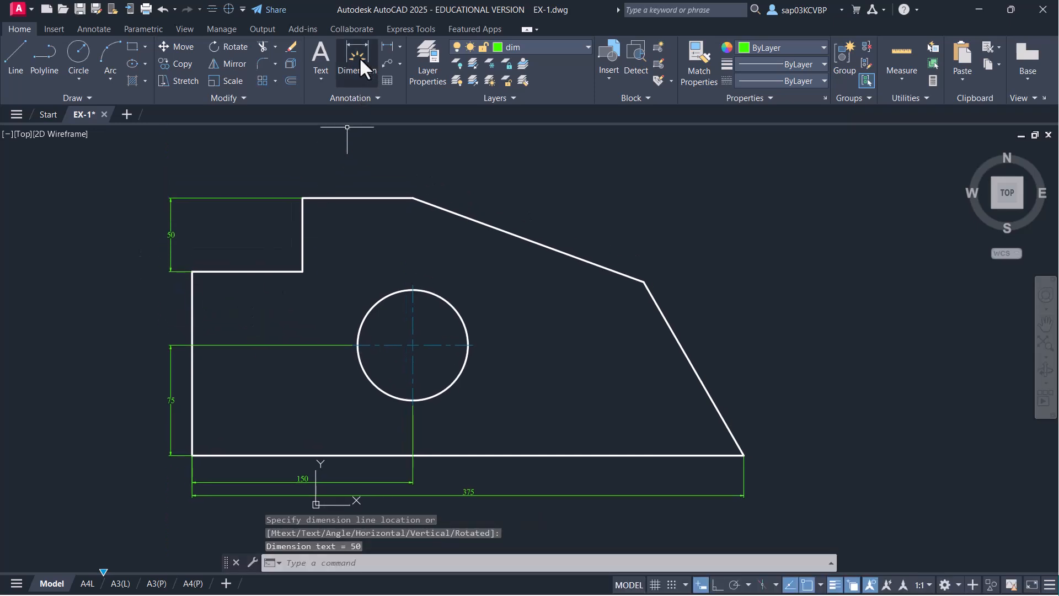
- Add the 175 overall height dimension at the left
click(388, 46)
click(302, 198)
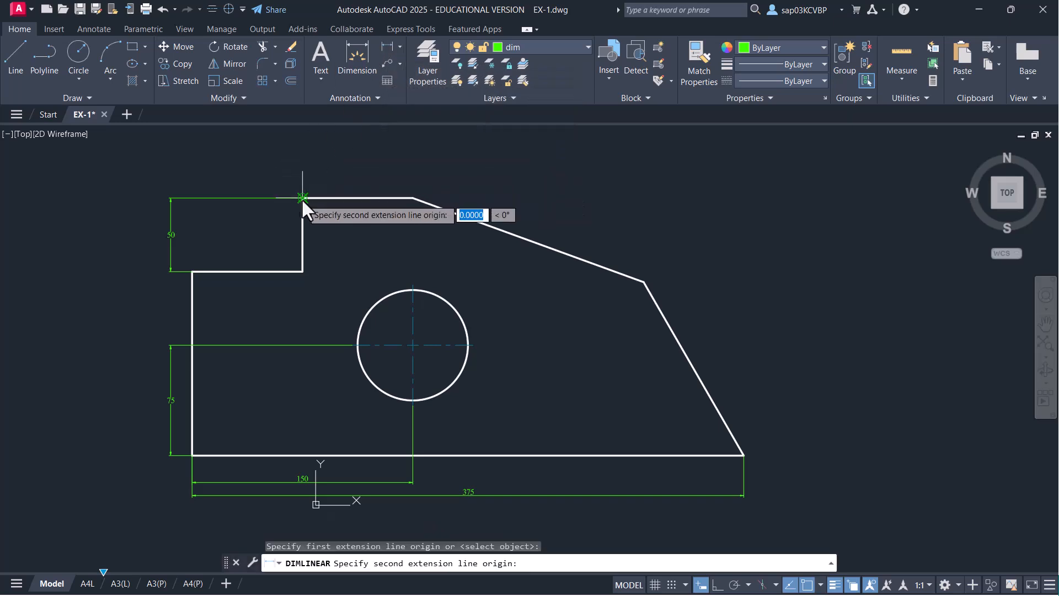
click(190, 455)
click(150, 321)
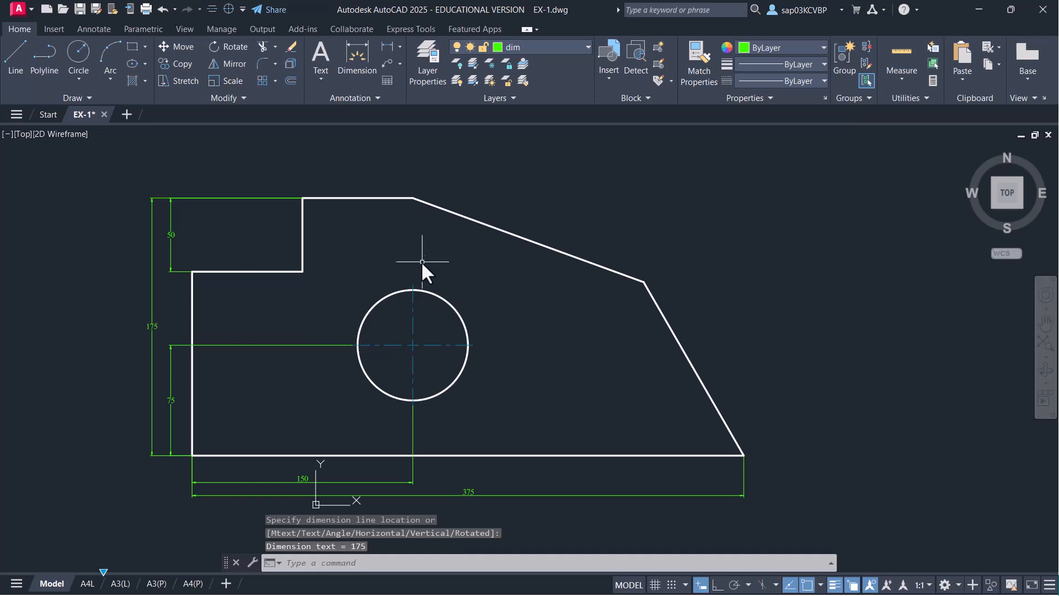
middle_drag(422, 260, 412, 302)
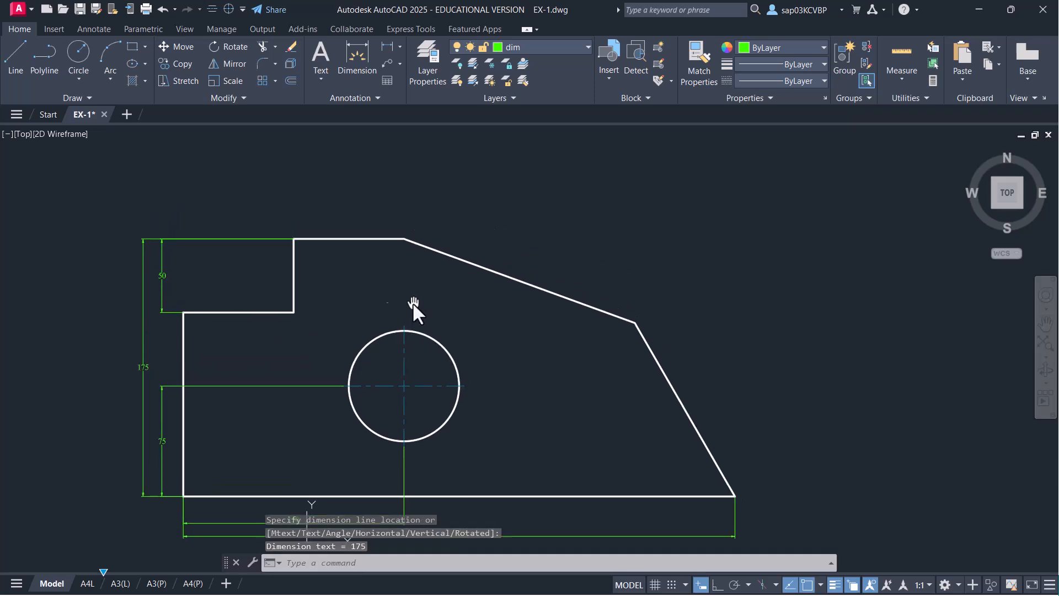
- Add the 75 and 150 linear width dimensions above the step
click(385, 45)
scroll(227, 190, up, 5)
scroll(239, 210, down, 2)
middle_drag(280, 212, 340, 195)
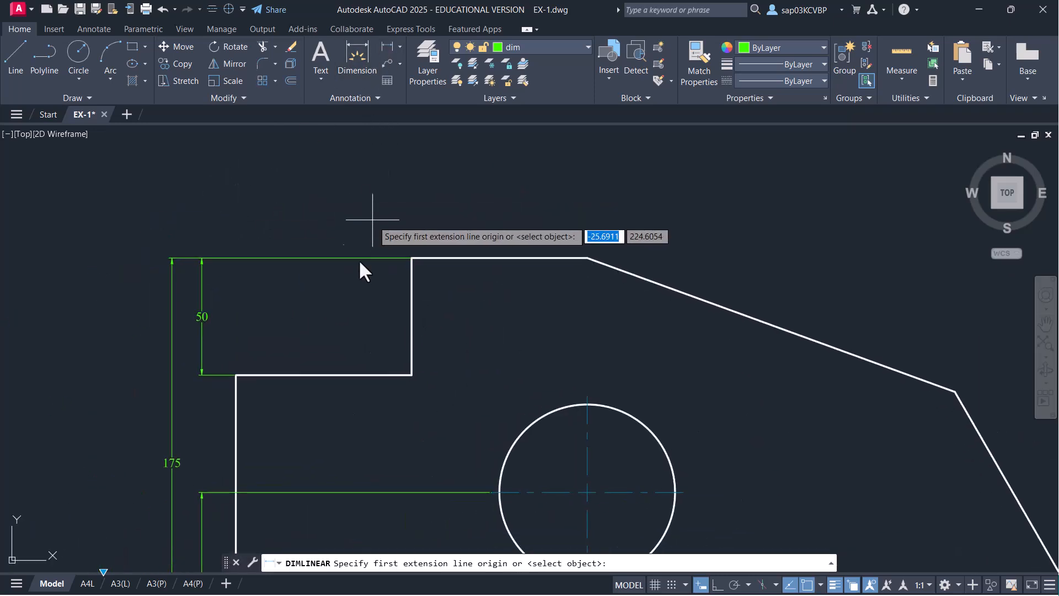
click(236, 375)
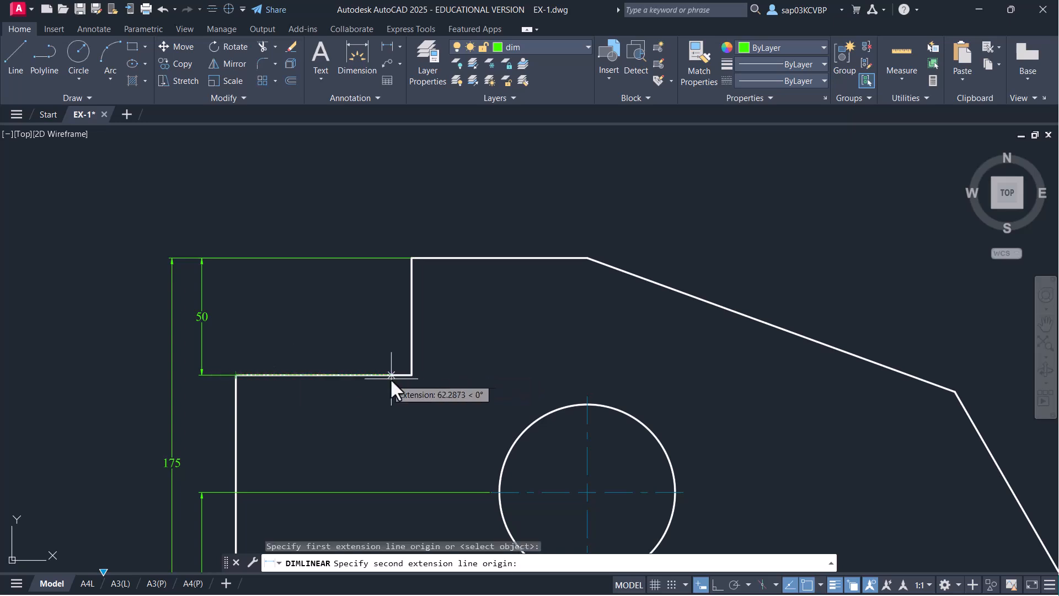
click(412, 258)
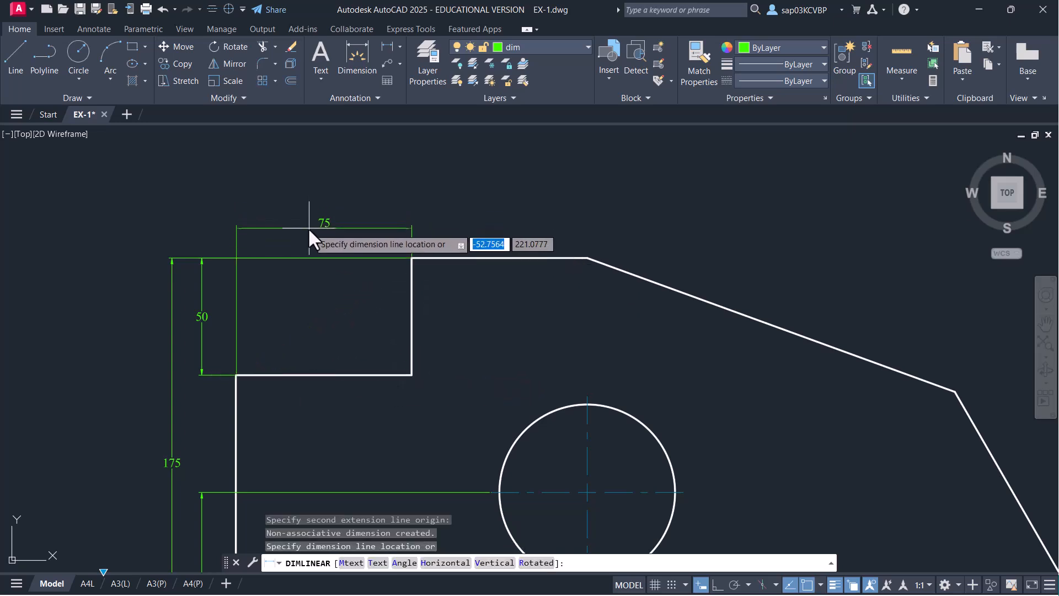
click(309, 227)
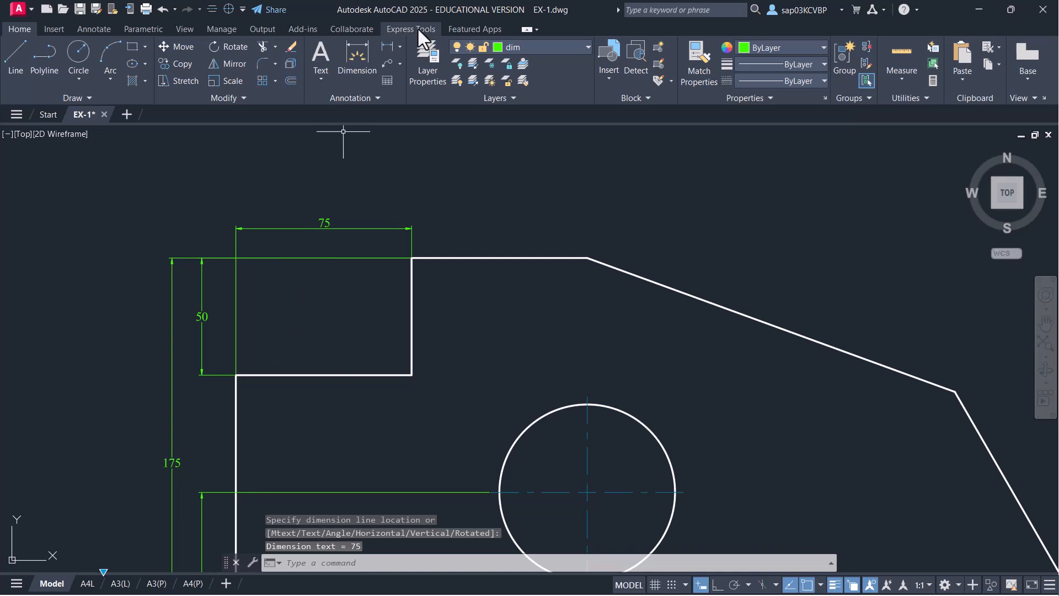
click(390, 46)
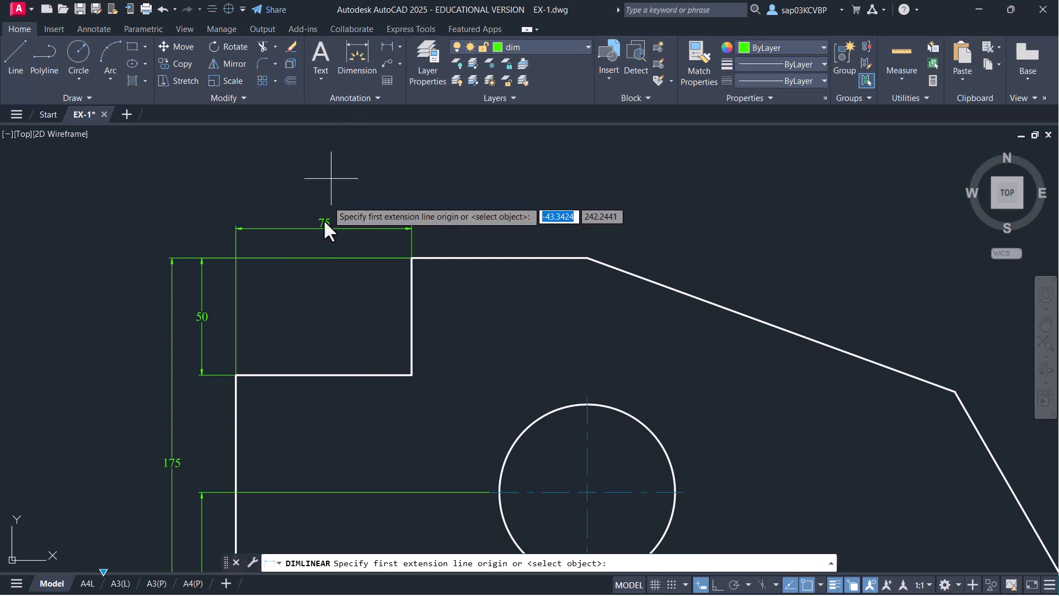
click(237, 375)
click(588, 258)
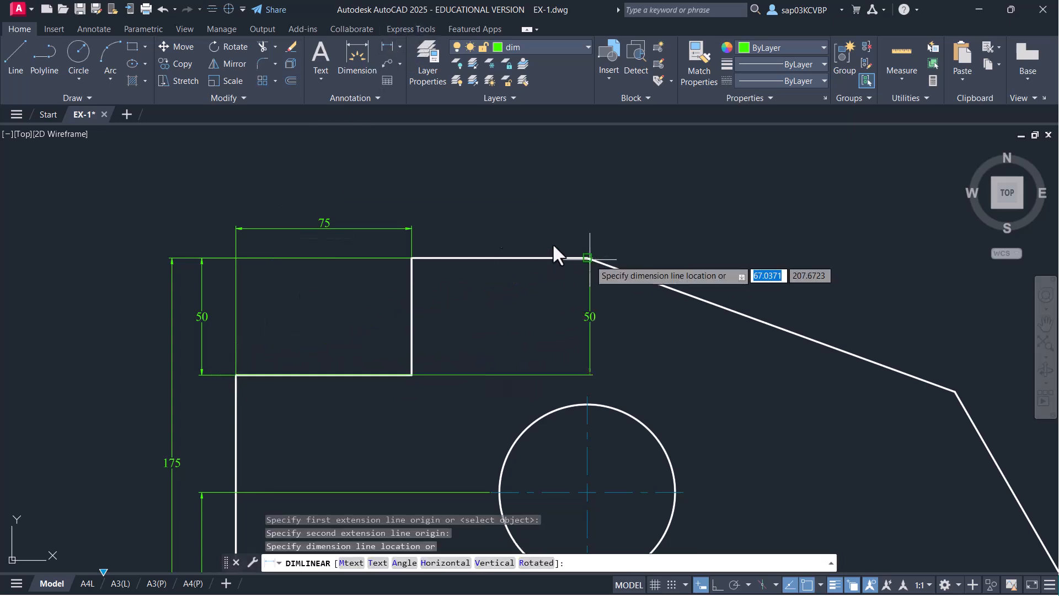
click(359, 201)
- Dimension the 60° angle between the slanted right edge and the bottom edge
middle_drag(755, 255, 724, 253)
scroll(585, 221, down, 3)
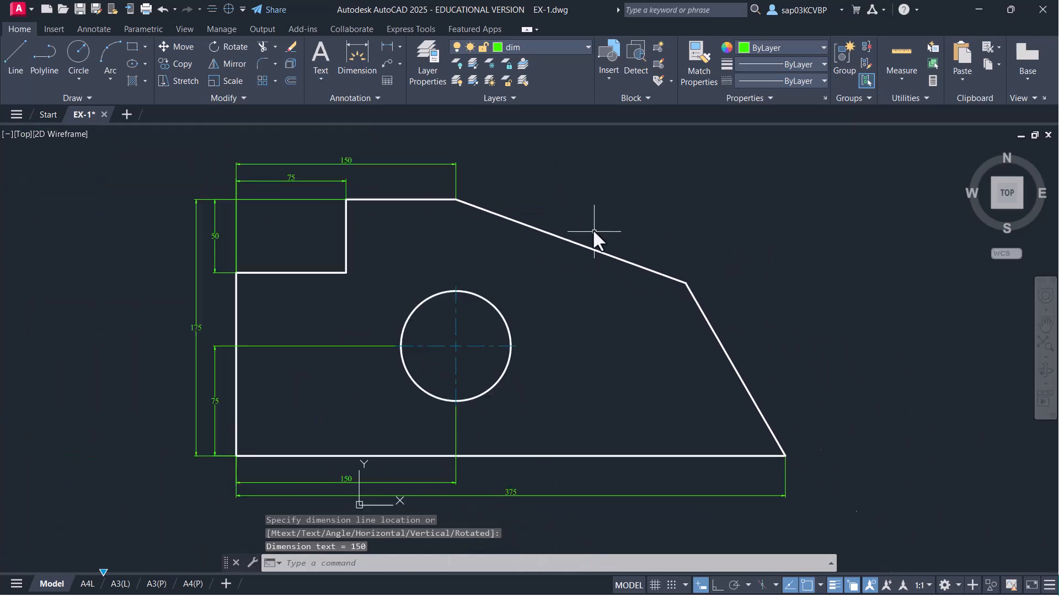
middle_drag(584, 232, 439, 200)
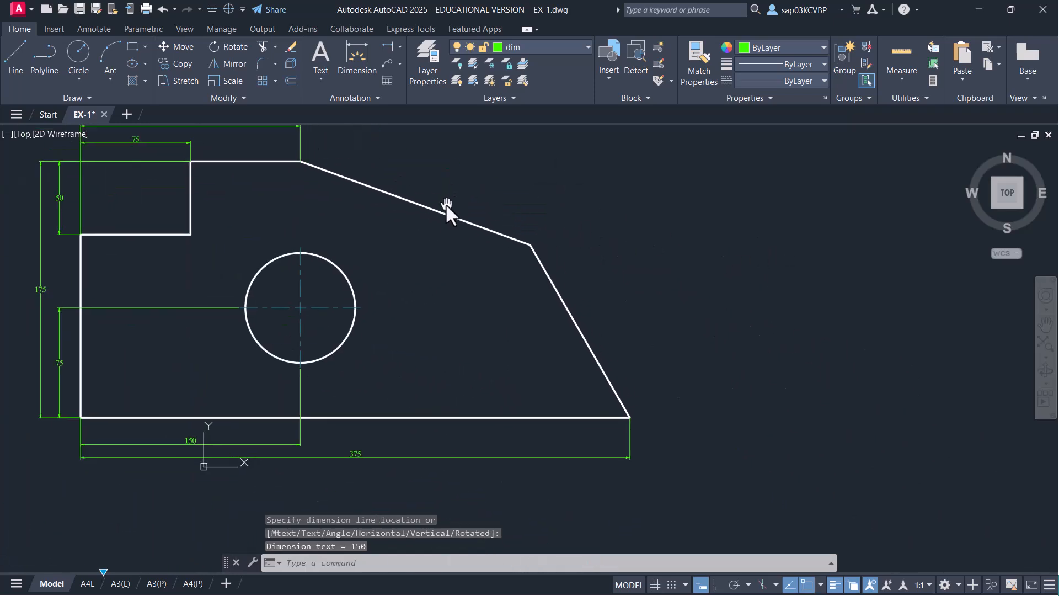
click(400, 46)
click(414, 131)
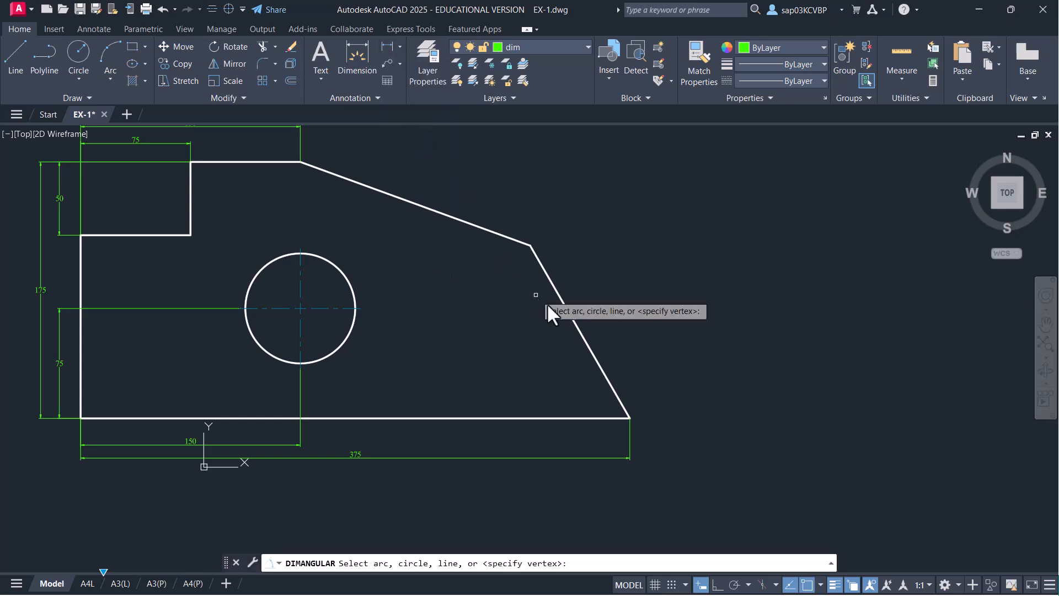
click(602, 361)
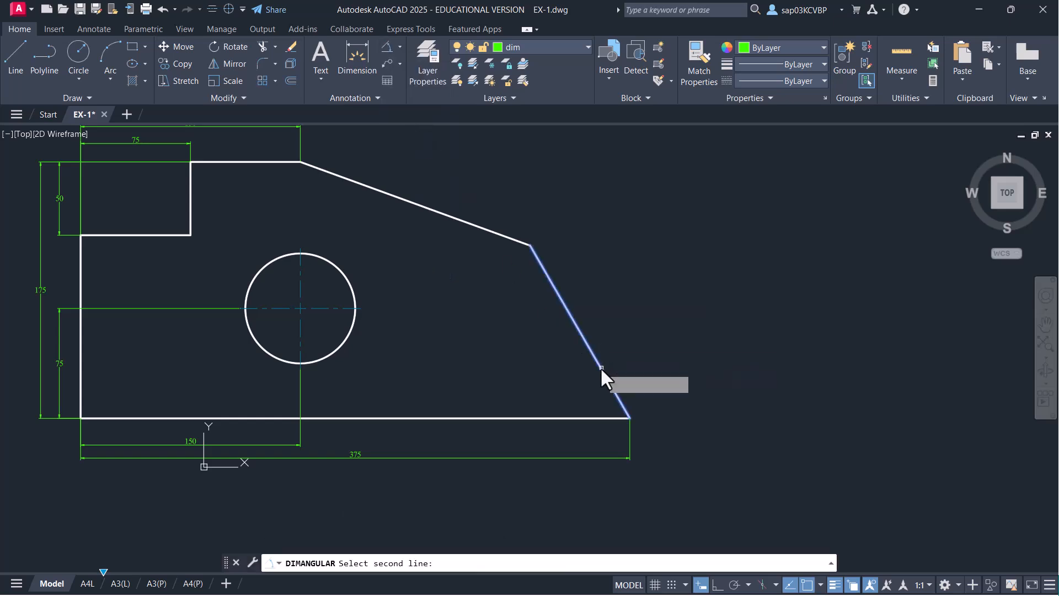
click(574, 418)
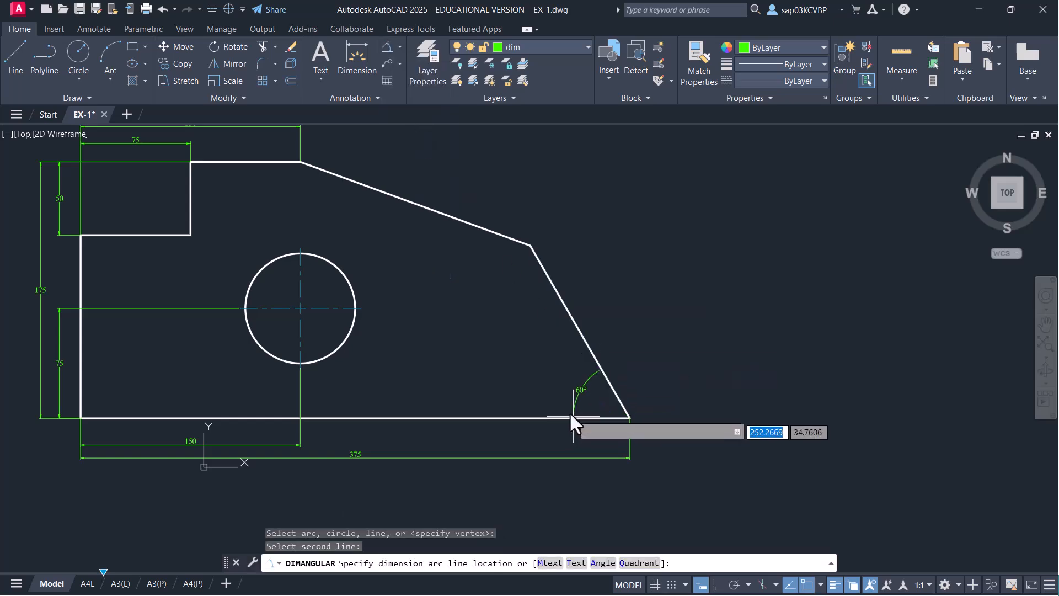
click(555, 382)
- Add the Ø75 diameter dimension to the circle and save the drawing
click(360, 56)
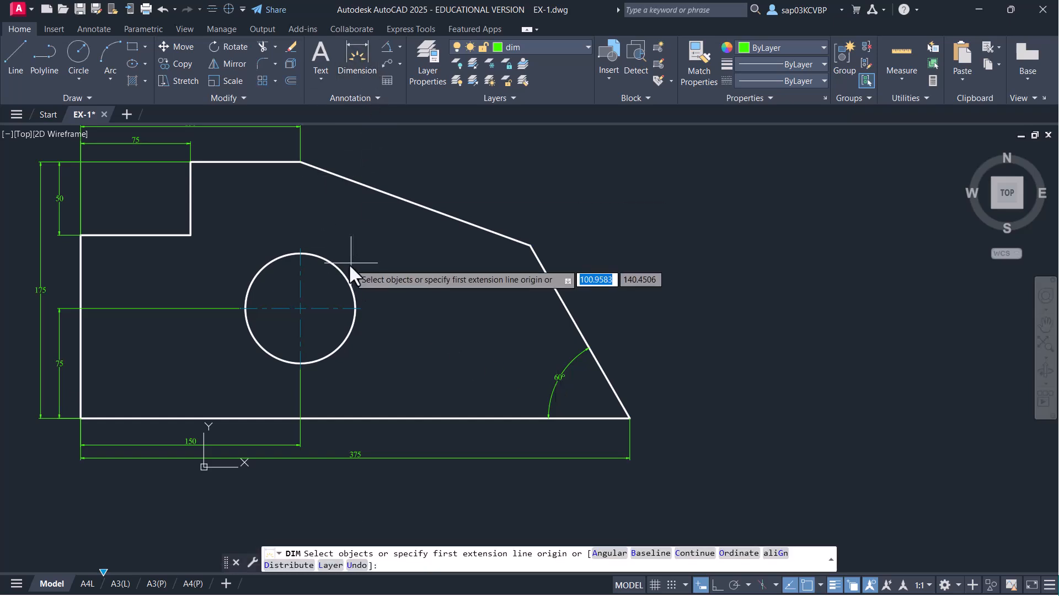
click(343, 273)
click(351, 250)
right_click(436, 246)
click(444, 252)
middle_drag(372, 230, 401, 275)
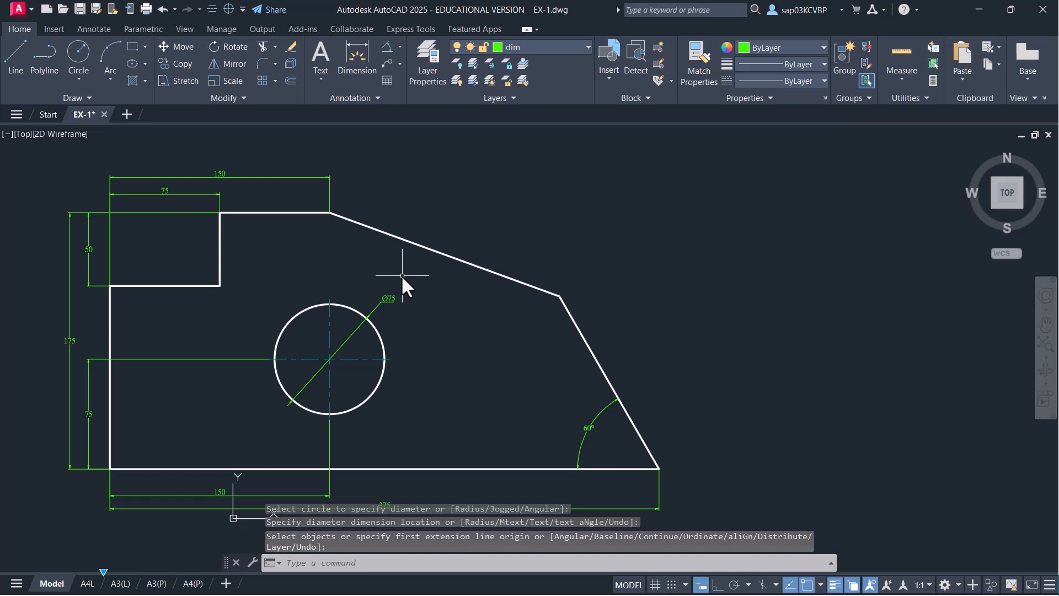
key(ctrl+s)
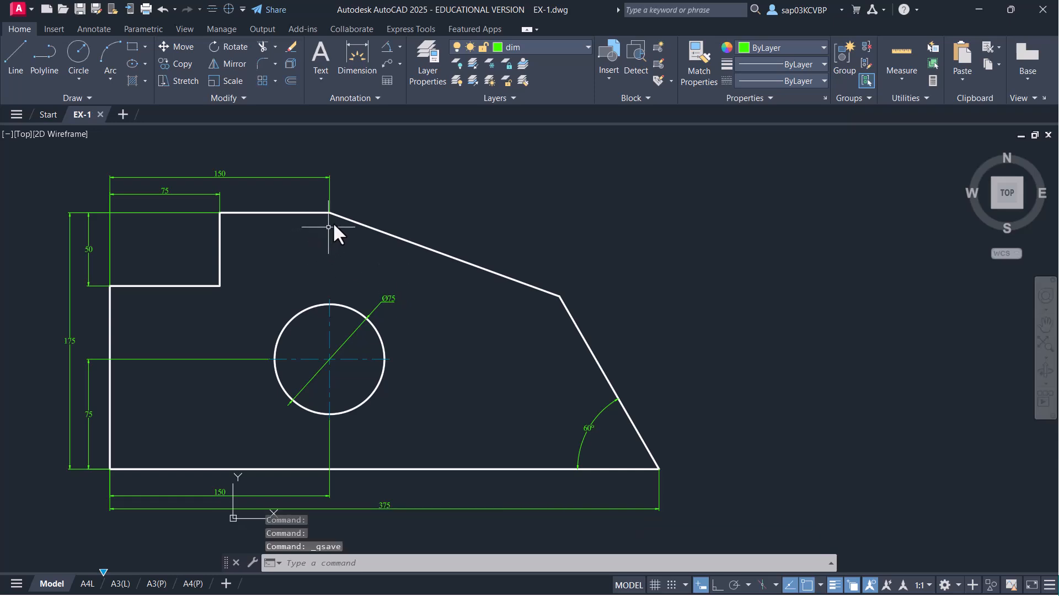
scroll(375, 183, up, 2)
middle_drag(393, 205, 415, 257)
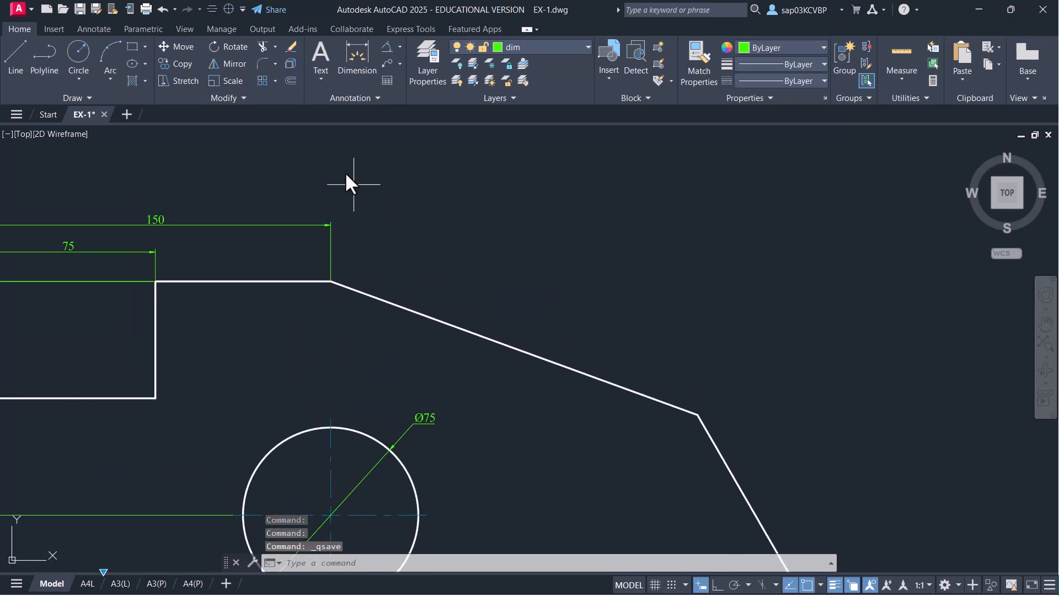
- Add a 20° angle dimension between the top and sloping edges, then save EX-1
click(386, 47)
click(298, 282)
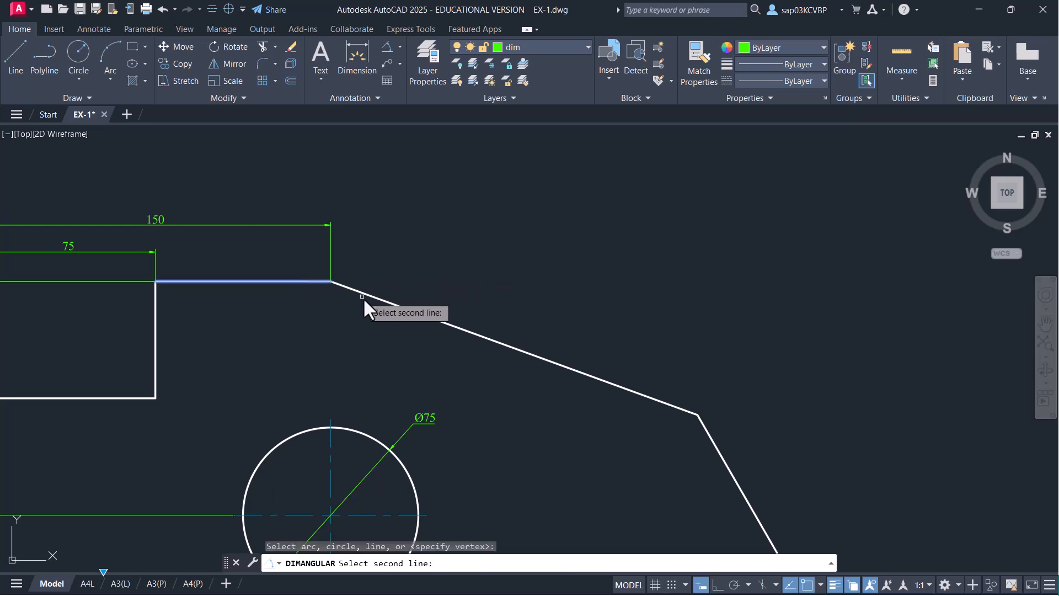
click(375, 298)
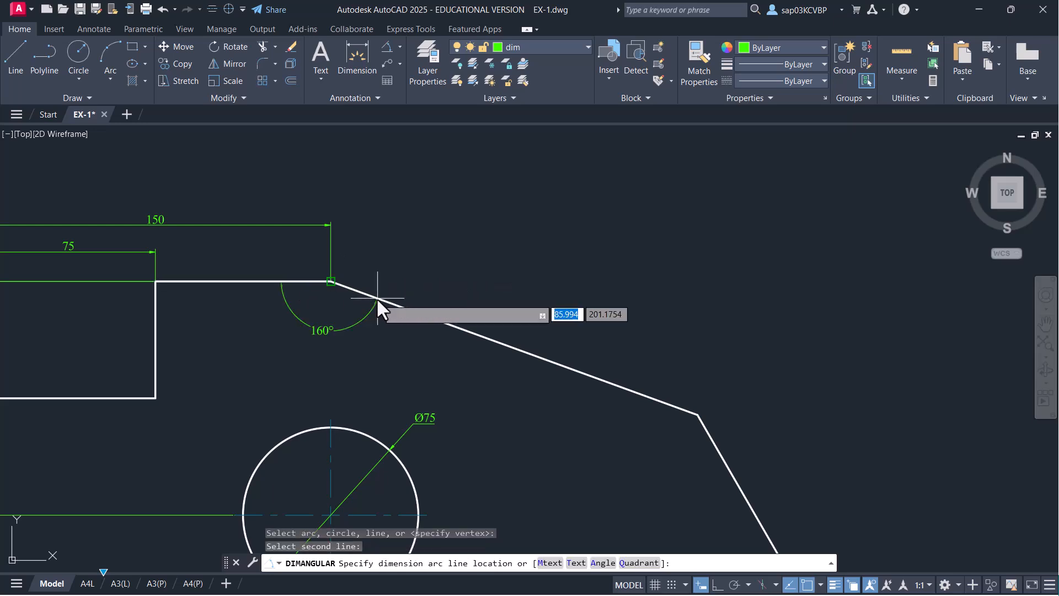
click(491, 302)
scroll(608, 256, down, 2)
middle_drag(618, 258, 583, 198)
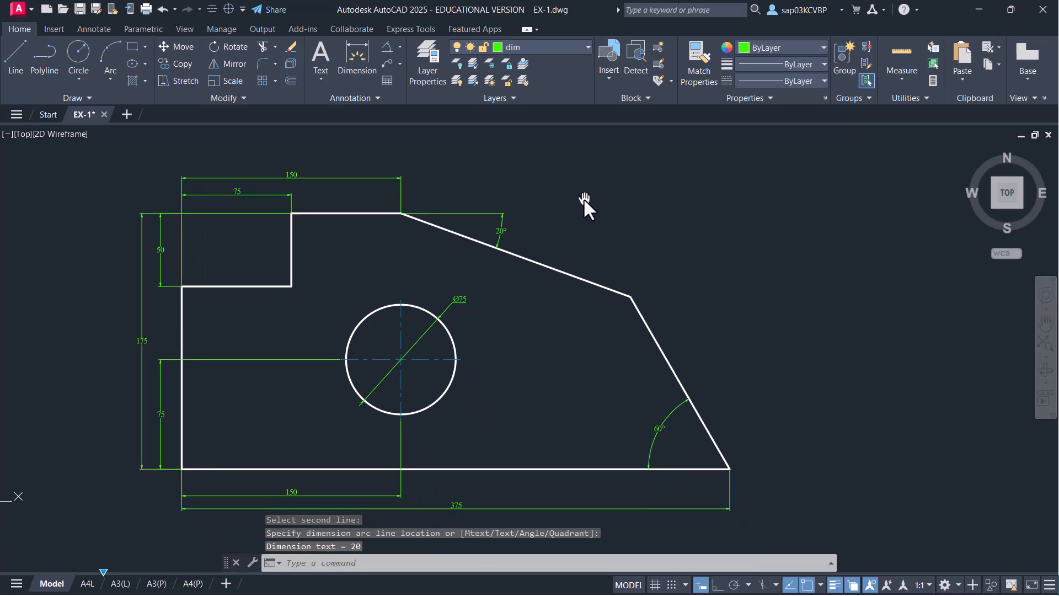
key(ctrl+s)
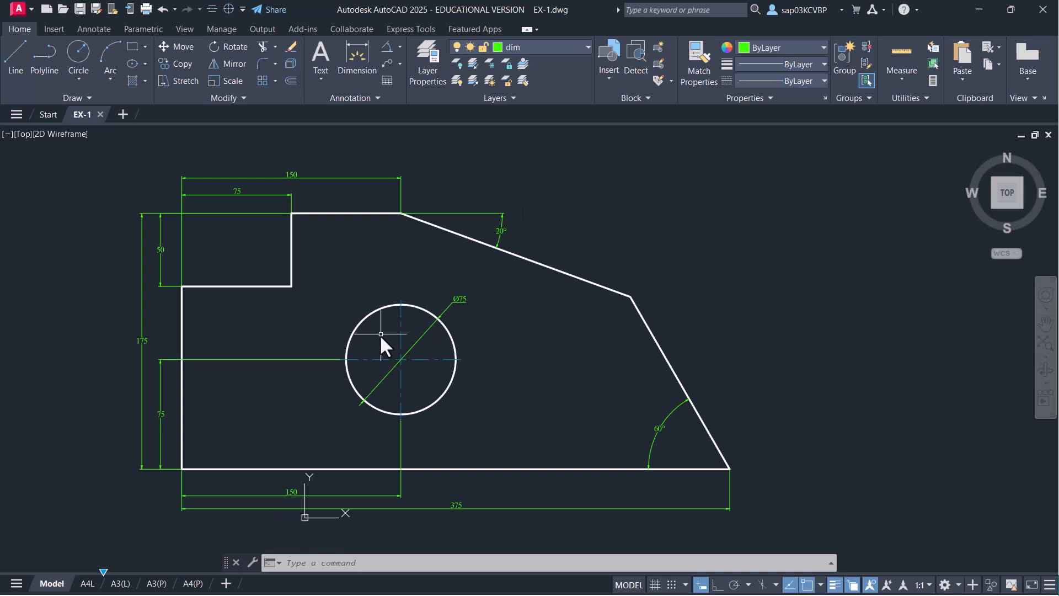
click(86, 587)
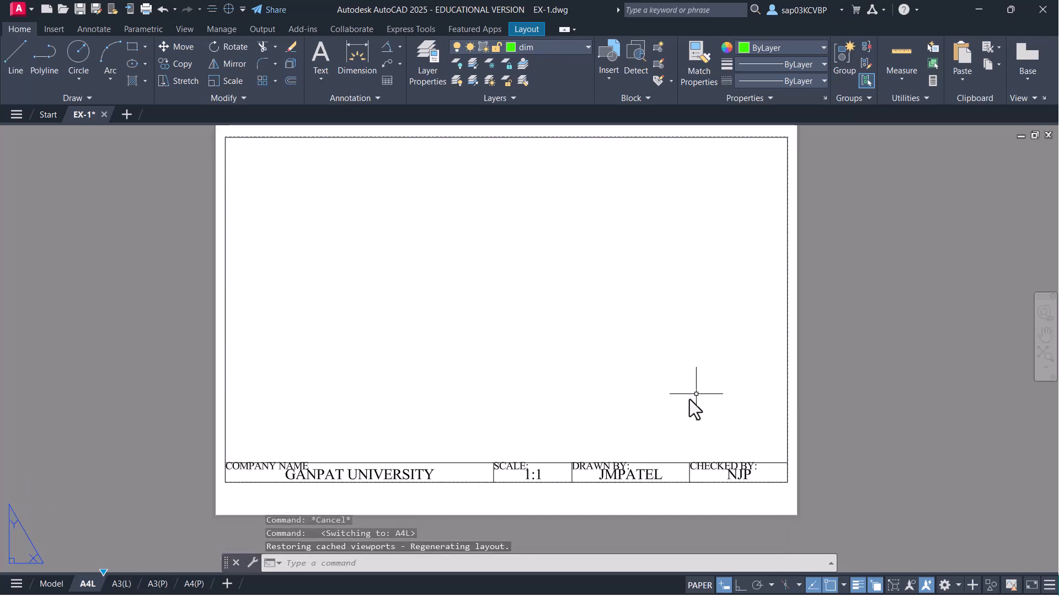
- Erase the old title block from the A4L layout
click(566, 498)
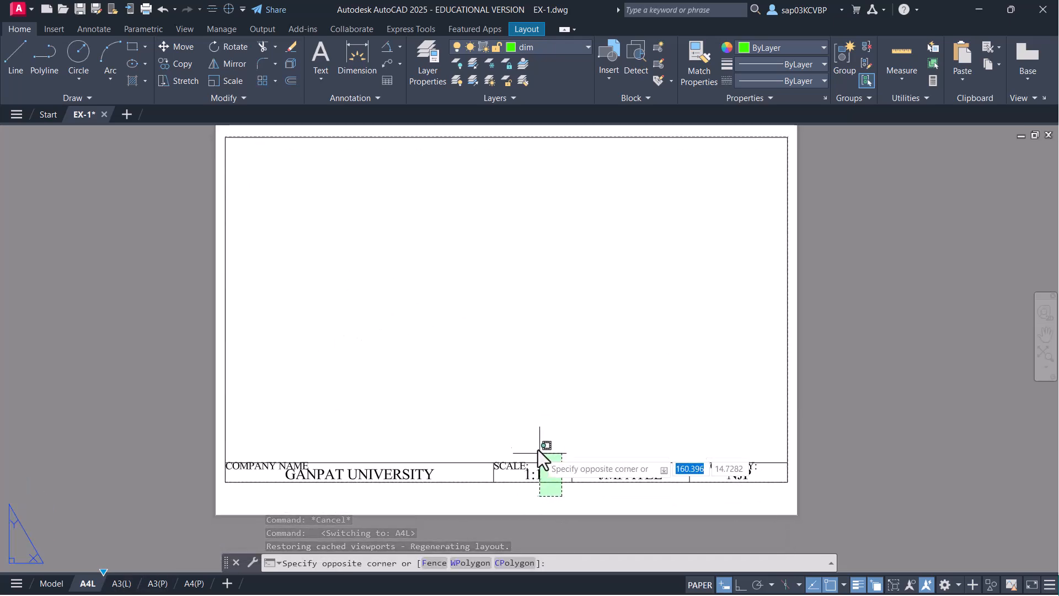
click(538, 447)
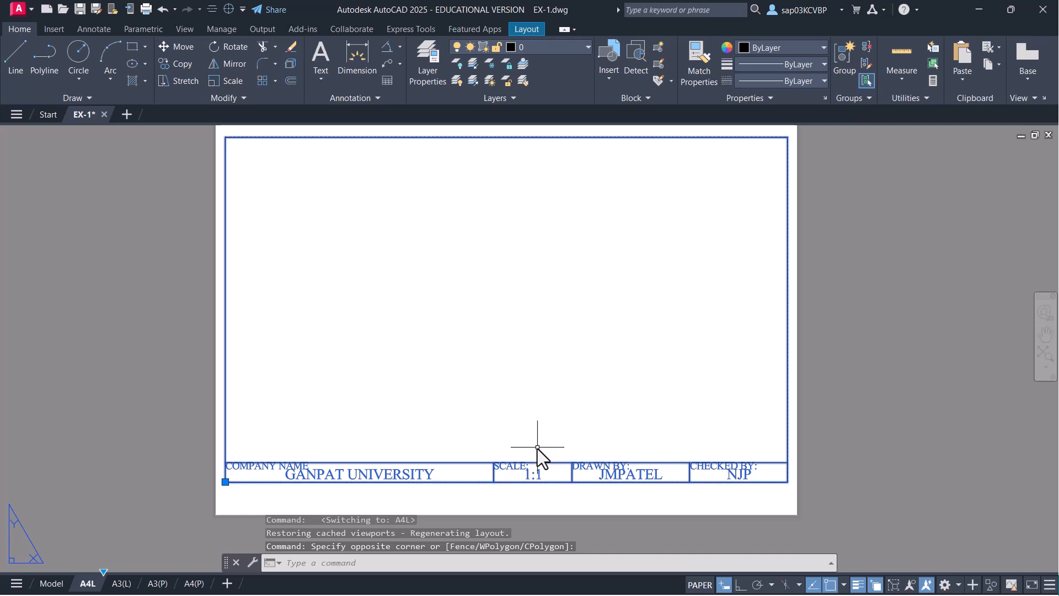
key(Delete)
- Abandon the first title-block insertion and make layer 0 the current layer
text(i)
key(Return)
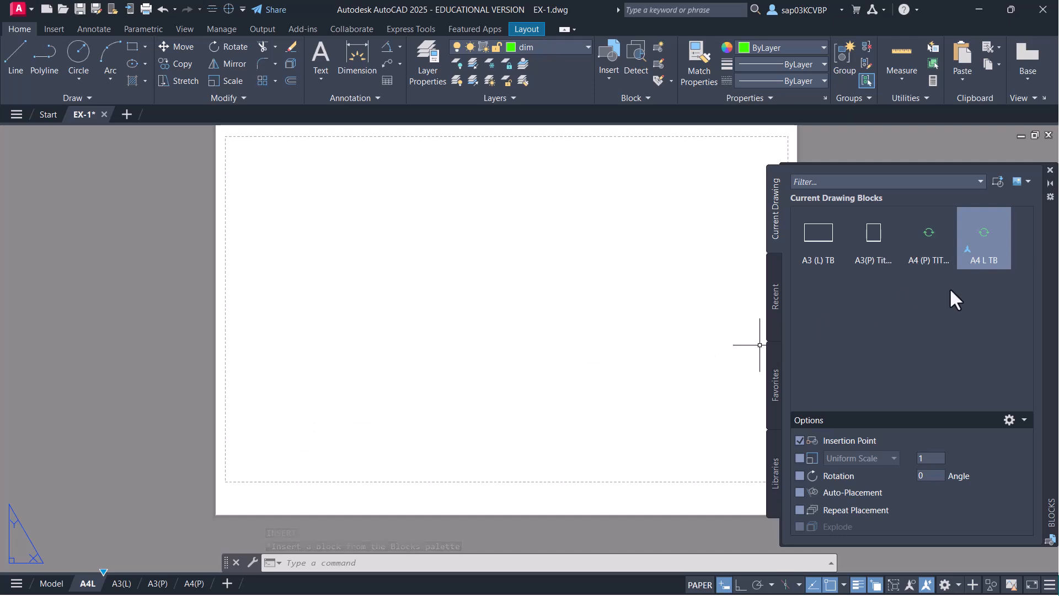
right_click(990, 236)
click(949, 246)
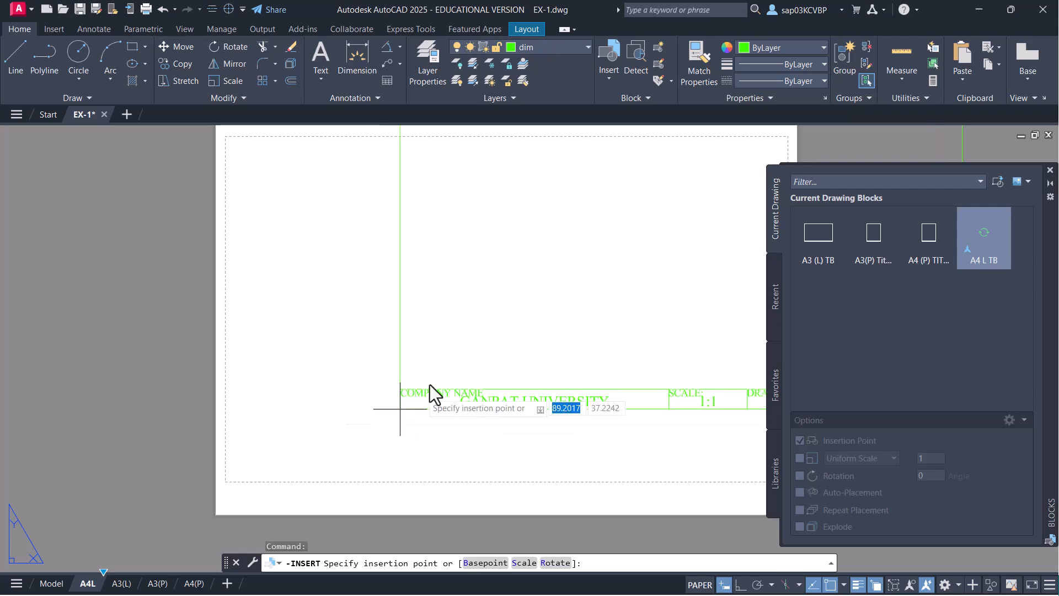
key(Escape)
click(560, 51)
click(538, 62)
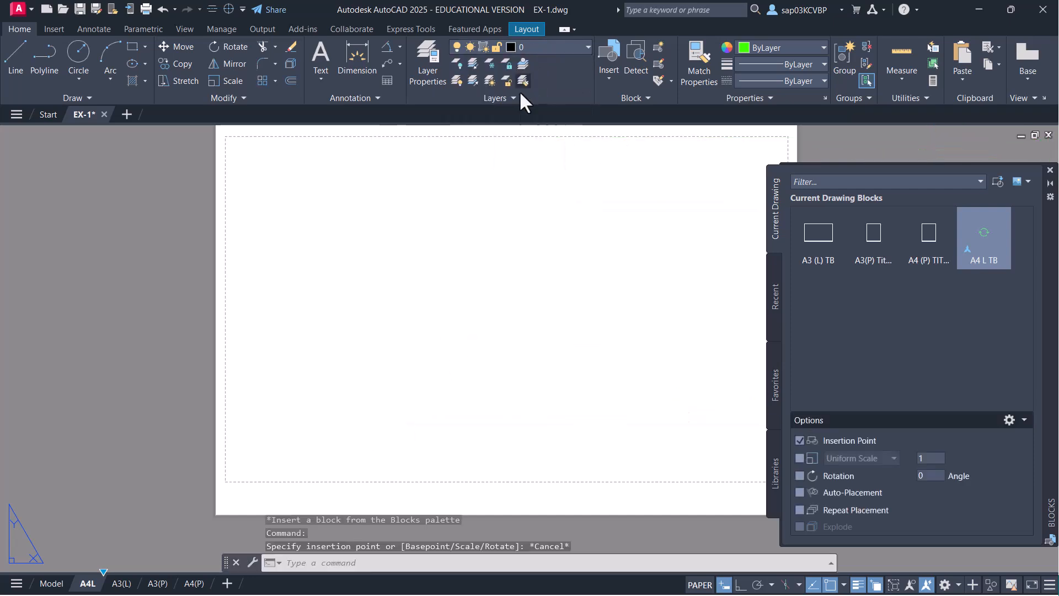
- Insert the A4 L TB block at 0,0 with its scale attribute set to 1:2
right_click(976, 243)
click(941, 260)
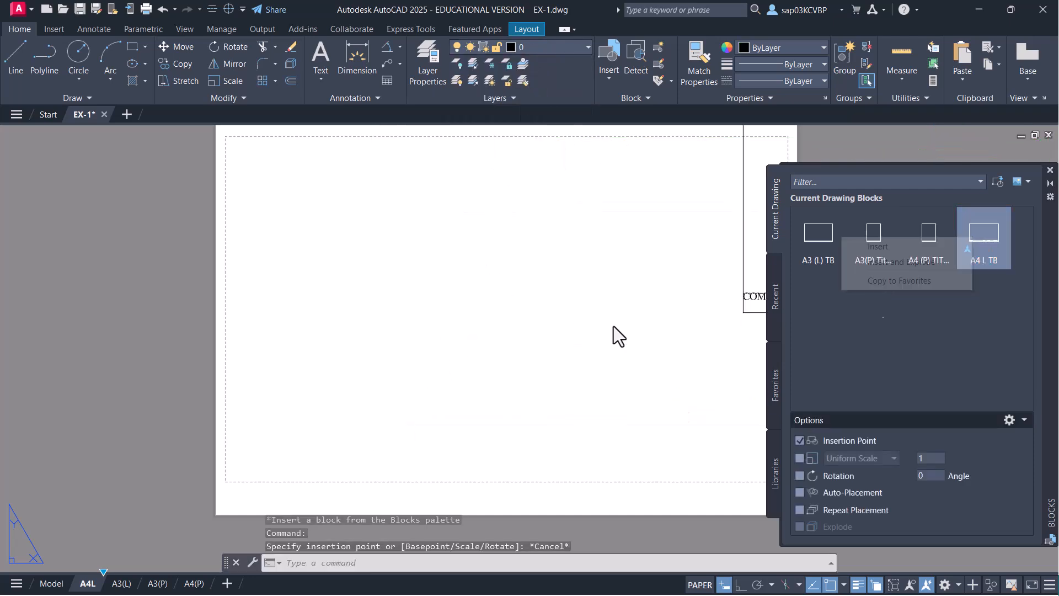
text(0)
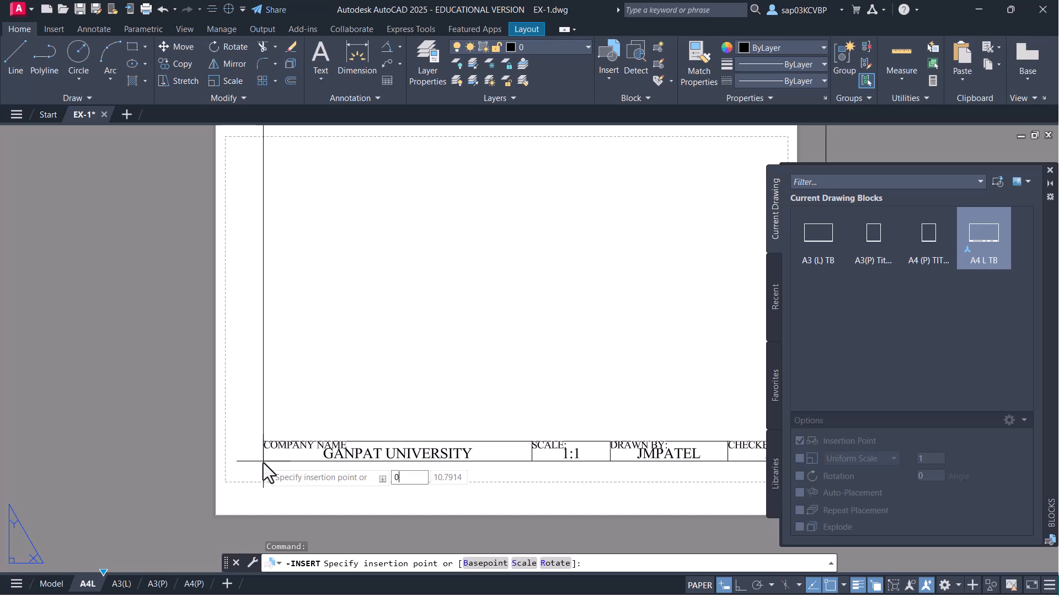
text(,0)
key(Return)
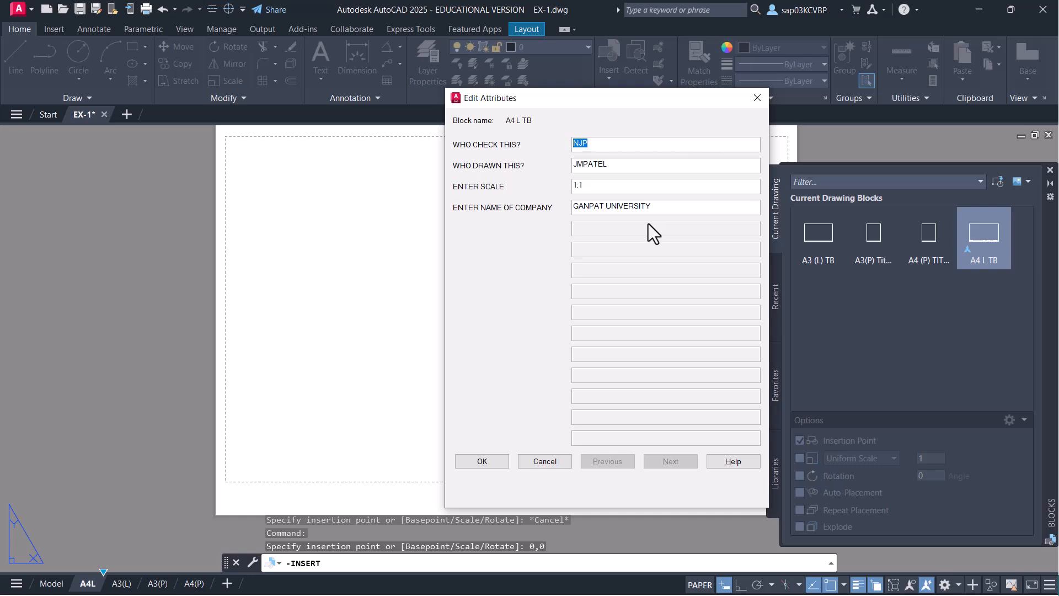
double_click(580, 186)
click(481, 462)
middle_drag(546, 355, 466, 374)
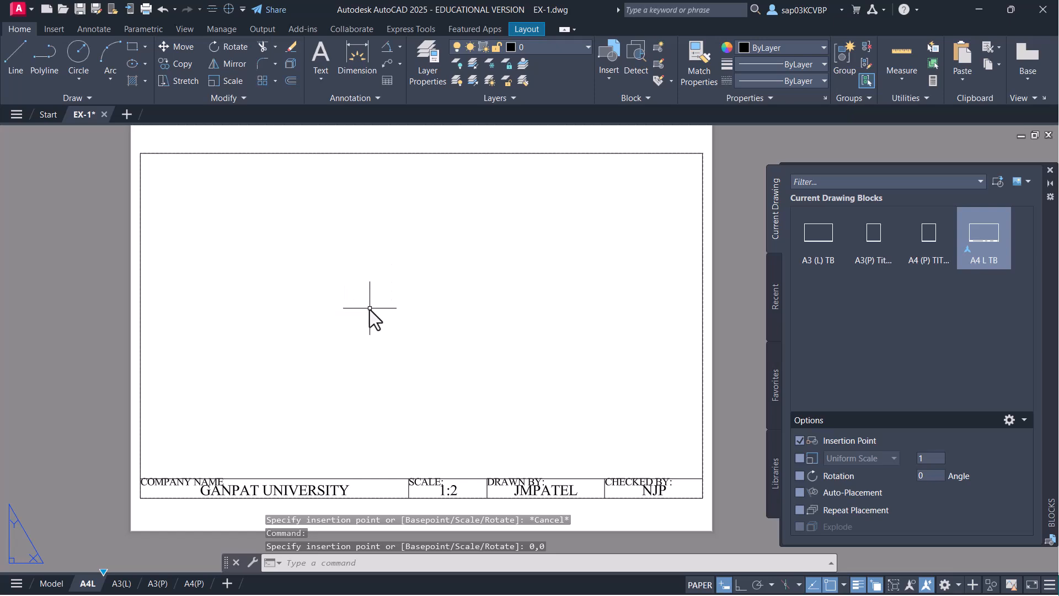
- Create a single viewport spanning the title-block border with the VIEWPORTS command
text(VIEWPO)
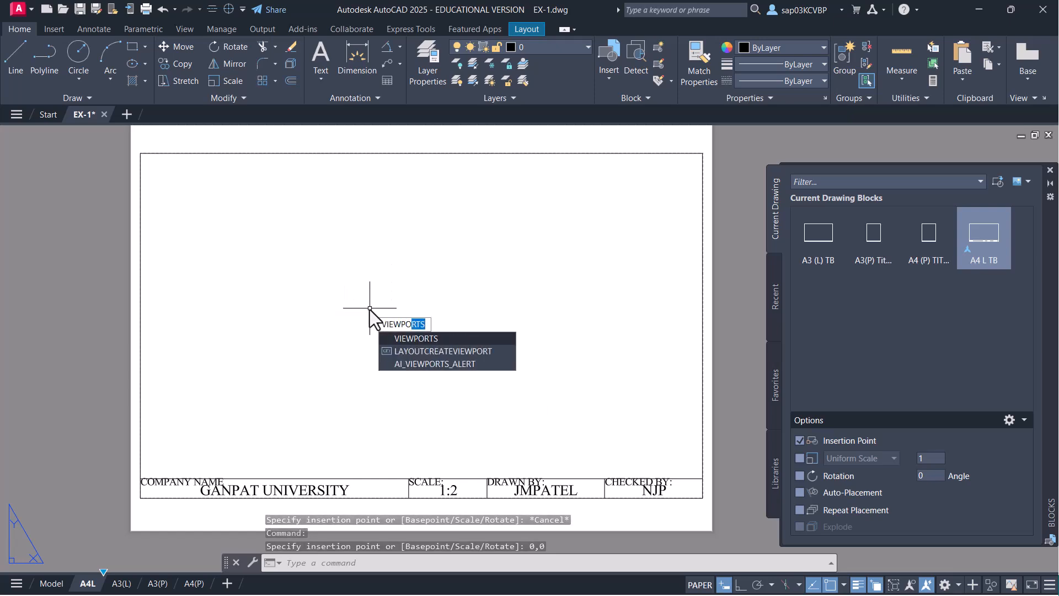
key(Return)
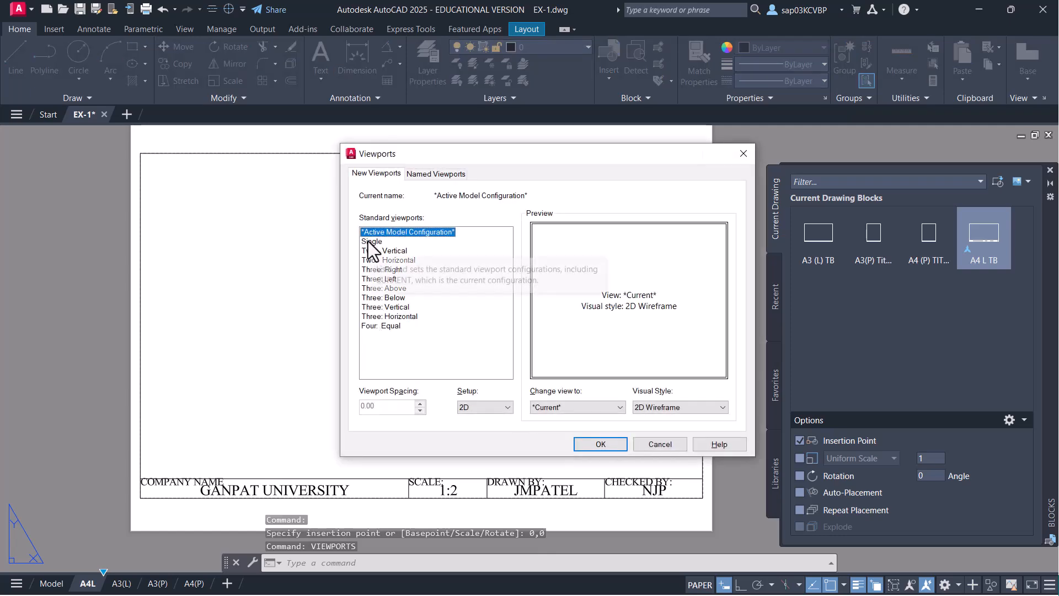
click(369, 241)
click(585, 444)
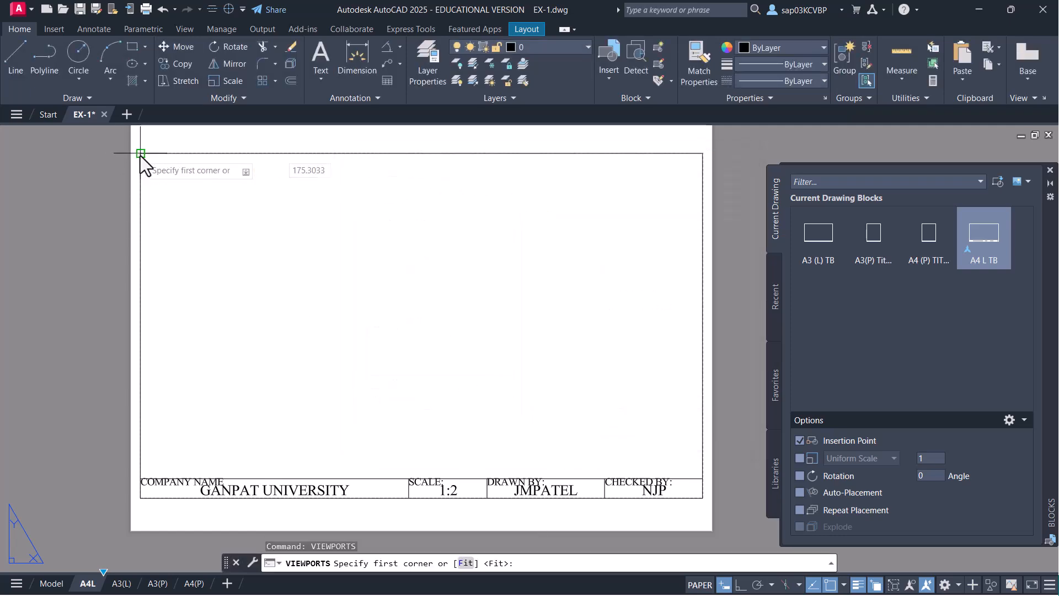
click(141, 153)
click(703, 479)
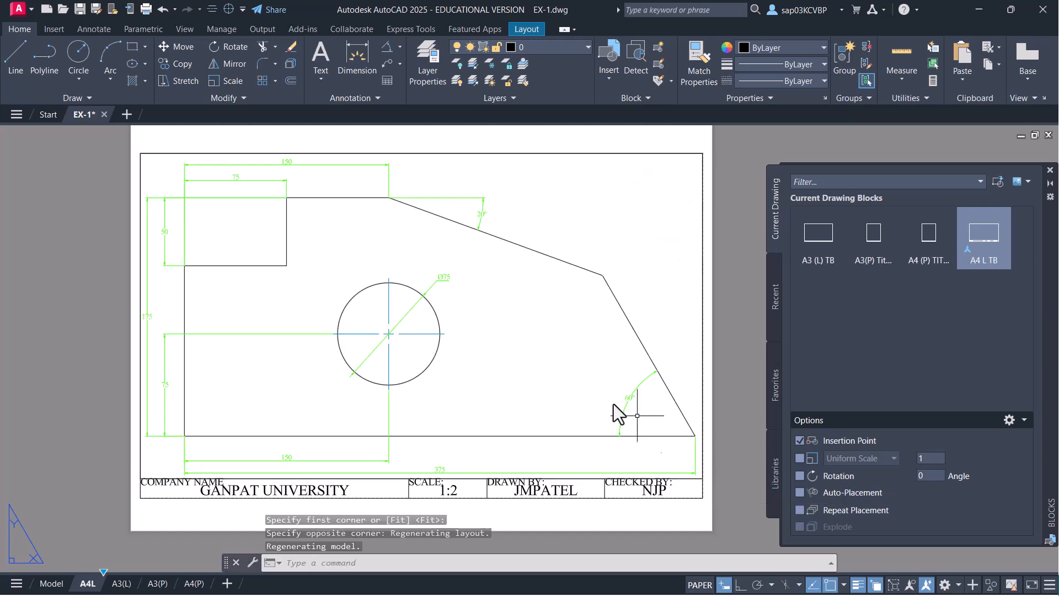
- Set the new viewport's scale to 1:2 after closing the Blocks palette
double_click(612, 256)
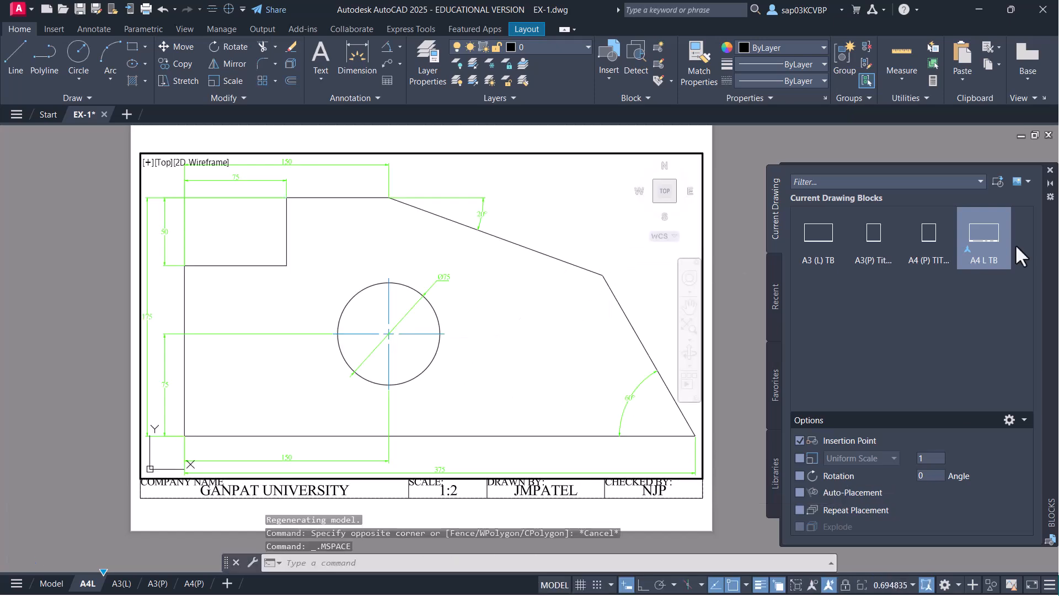
click(1051, 171)
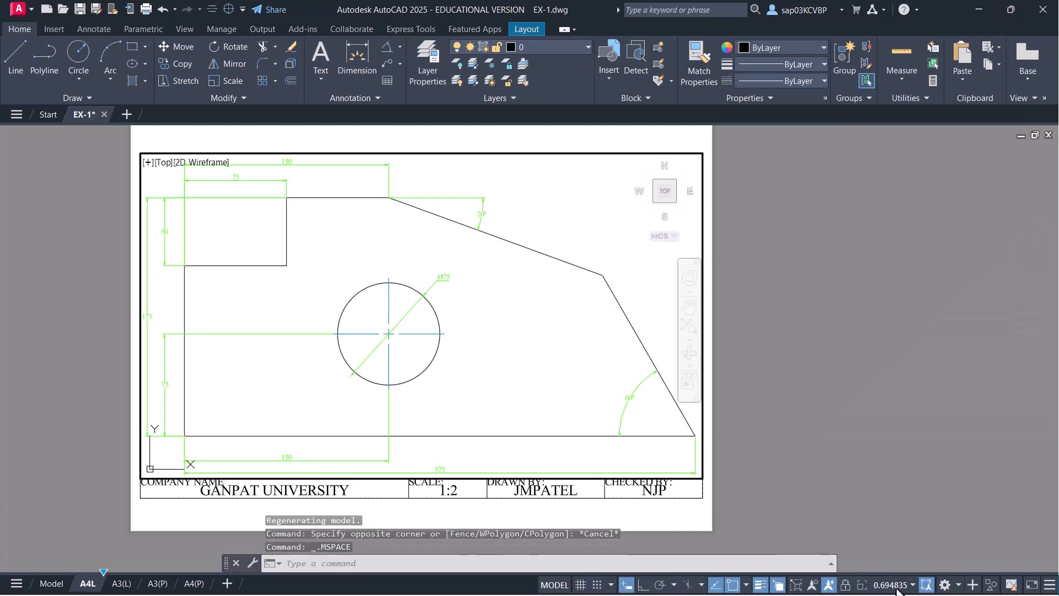
click(896, 585)
click(869, 236)
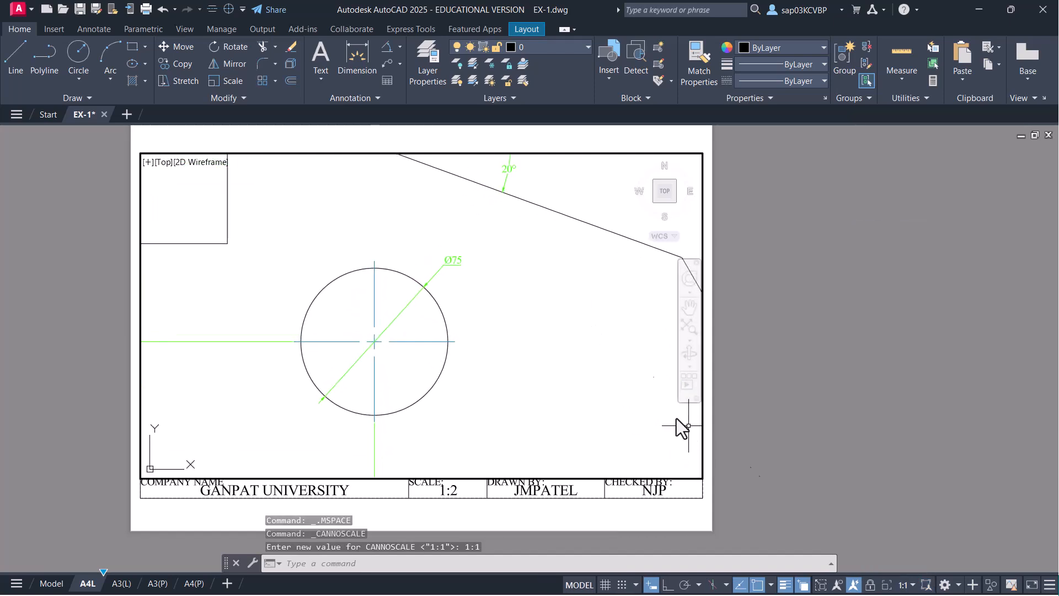
click(913, 585)
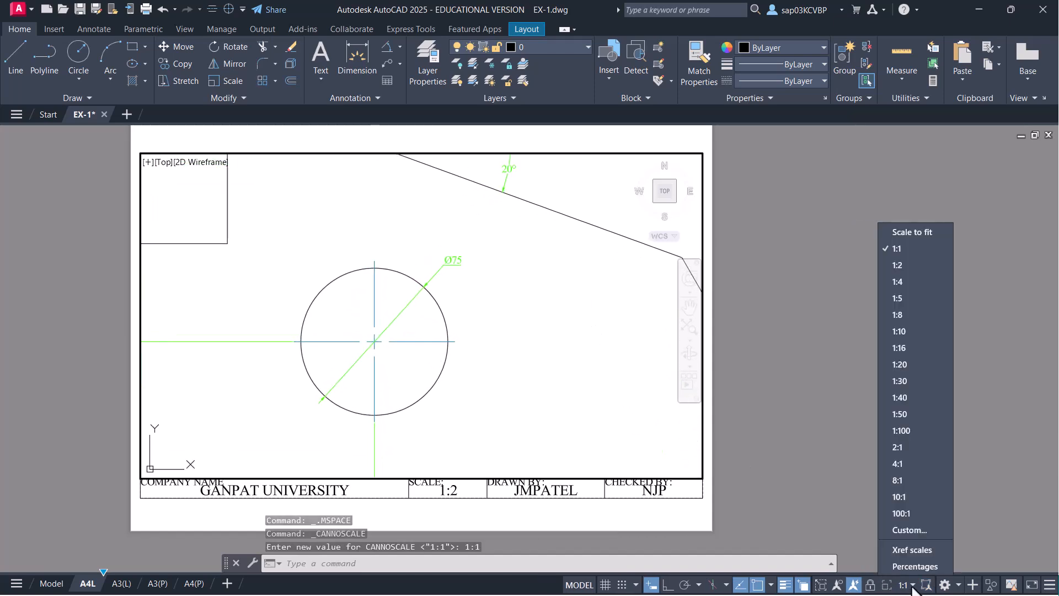
click(896, 267)
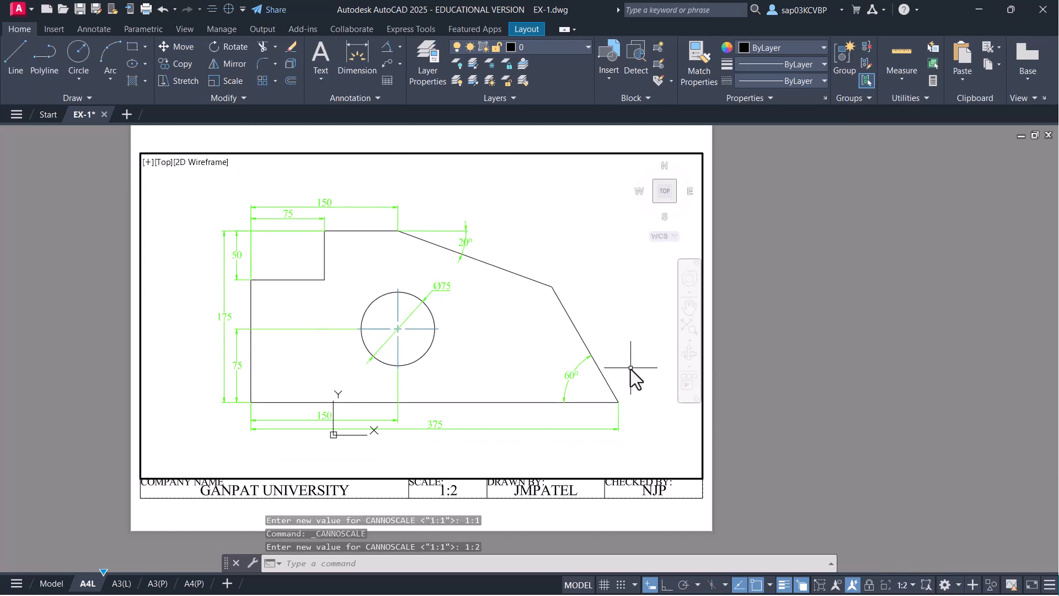
double_click(608, 518)
scroll(551, 469, up, 3)
middle_drag(473, 413, 568, 465)
scroll(568, 465, down, 3)
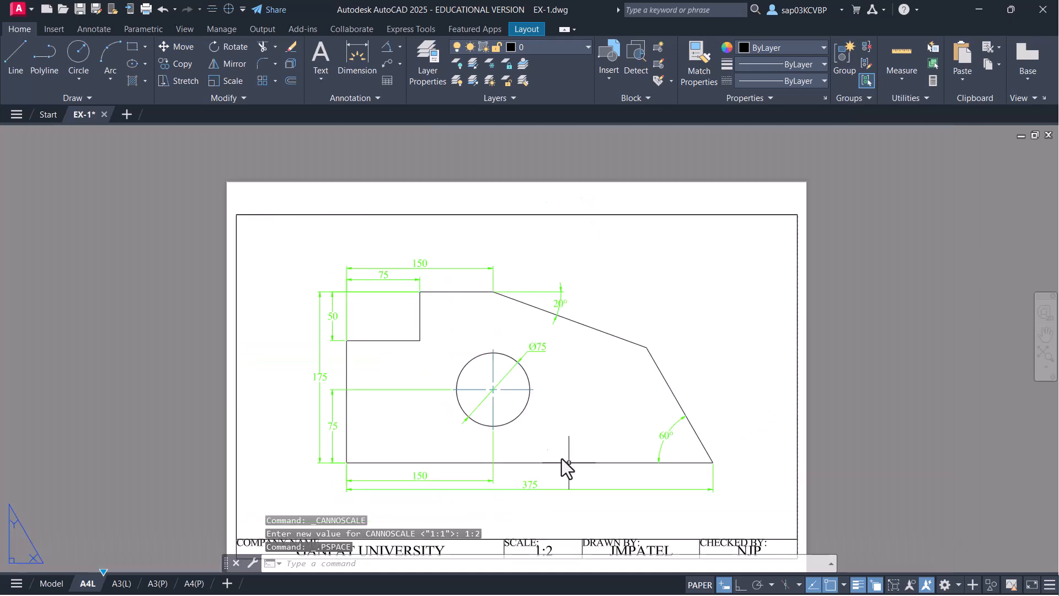
double_click(635, 328)
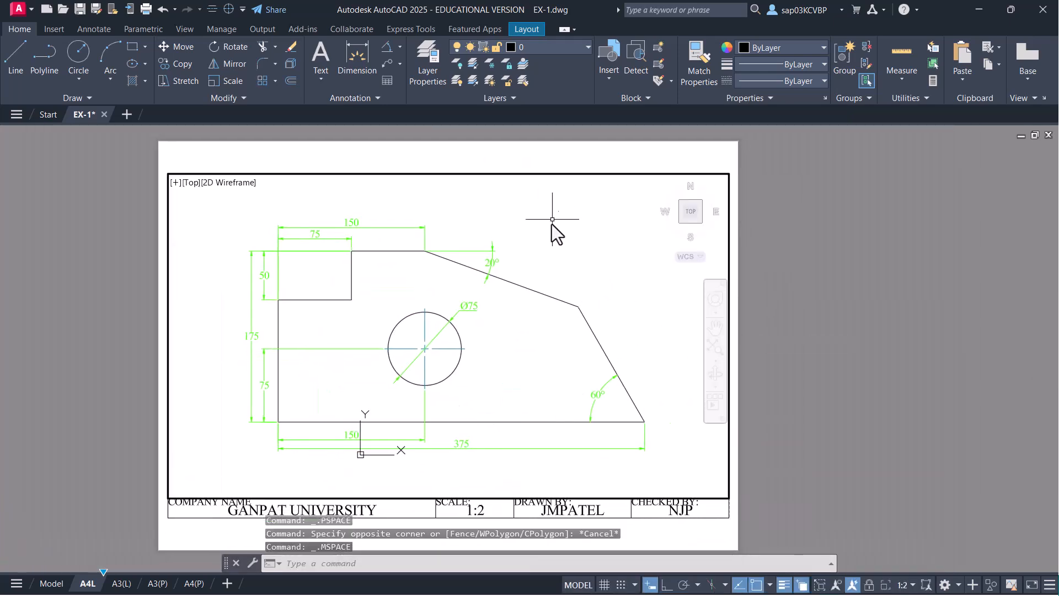
- Give the dim layer viewport colour 106 (dark green) in the Layer Properties Manager
click(582, 48)
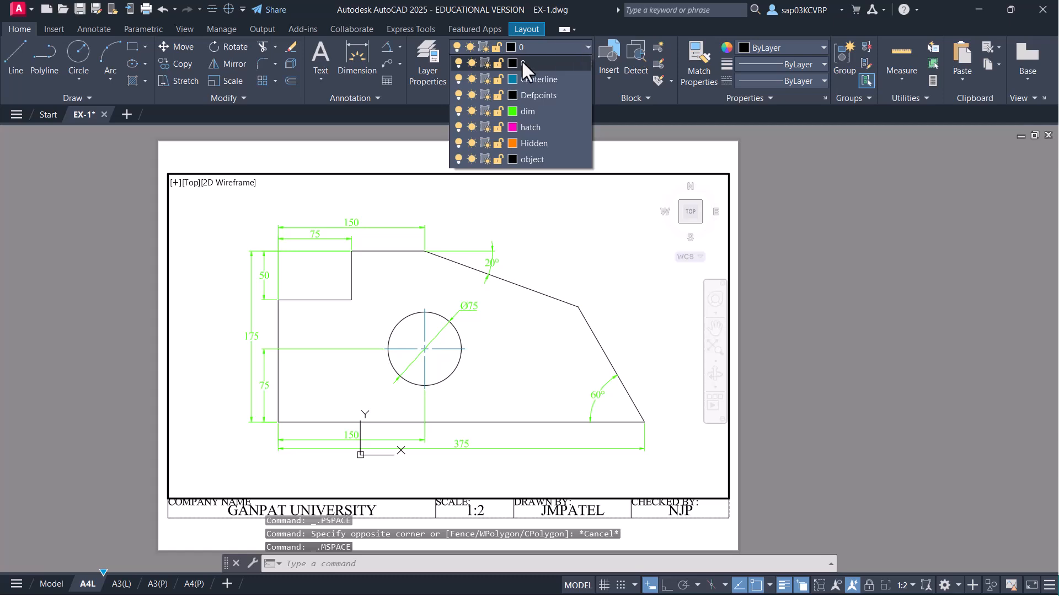
click(429, 72)
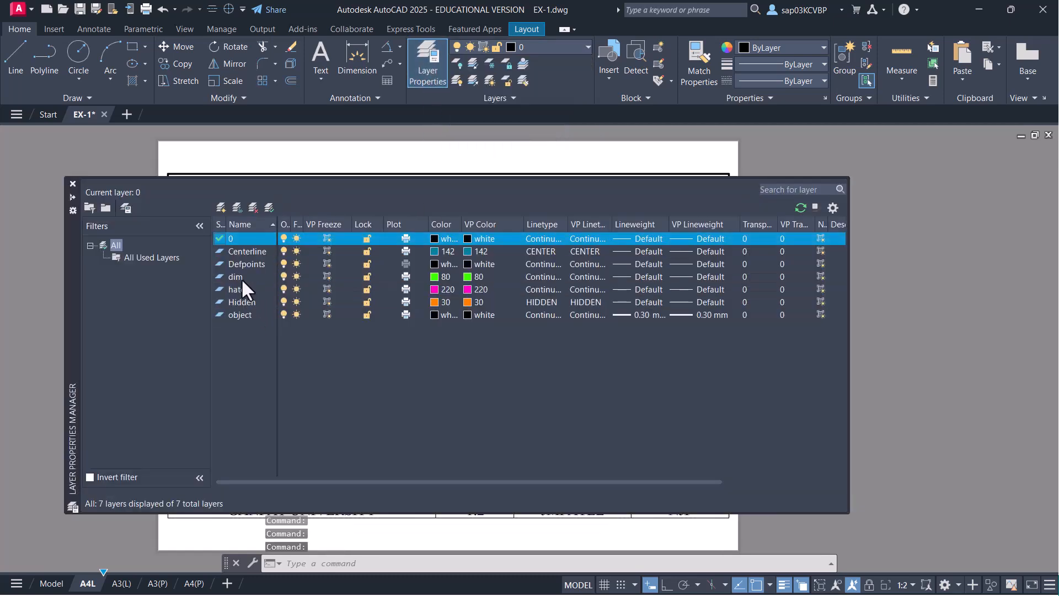
click(233, 276)
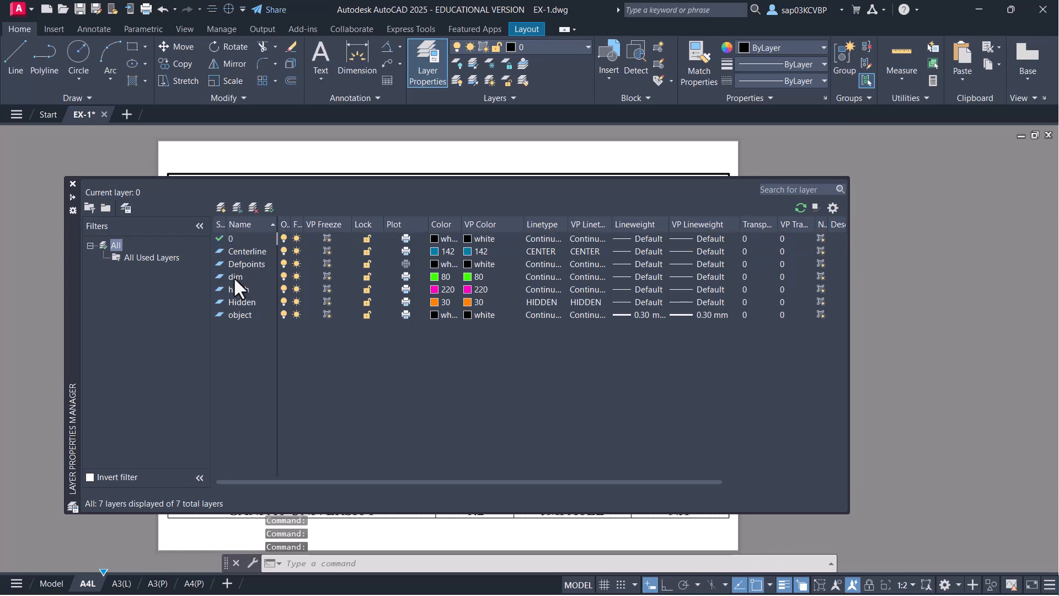
click(468, 277)
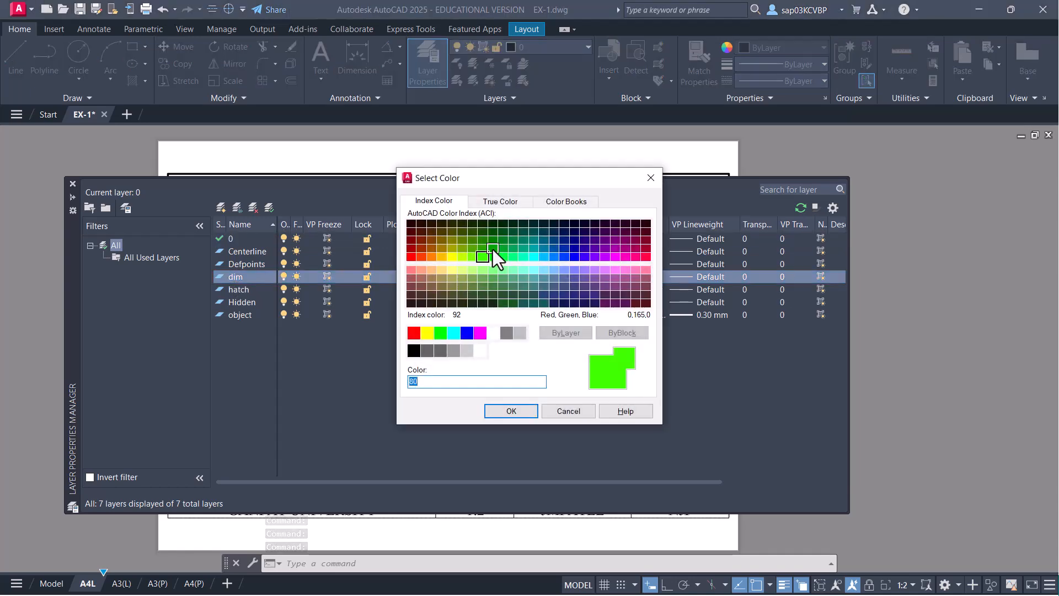
click(502, 232)
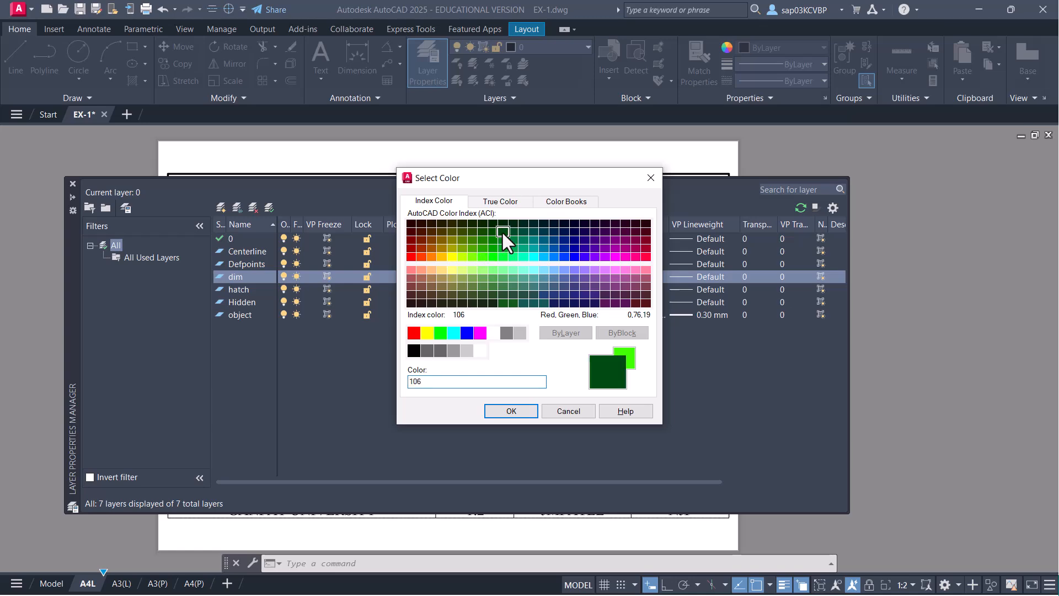
click(500, 411)
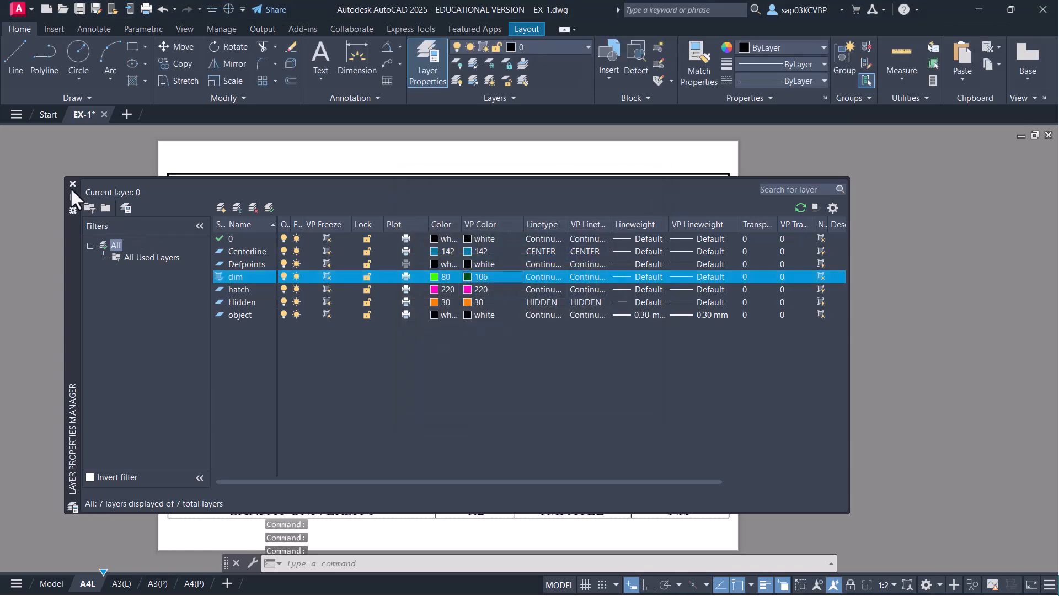
click(72, 183)
- Recentre the part in the viewport, return to paper space and inspect the sheet
middle_drag(421, 534, 435, 510)
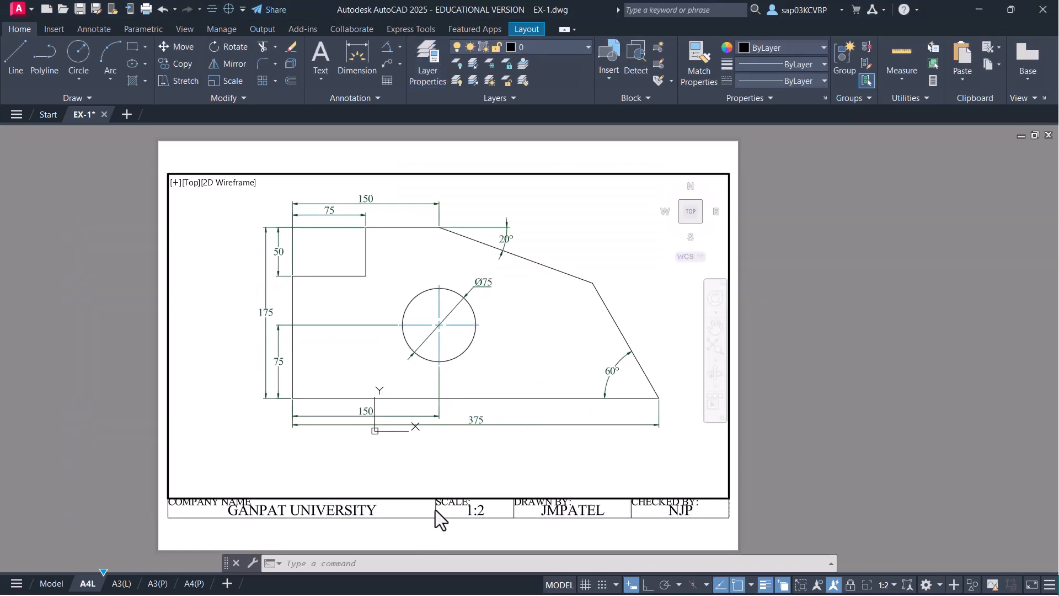
middle_drag(442, 455, 437, 466)
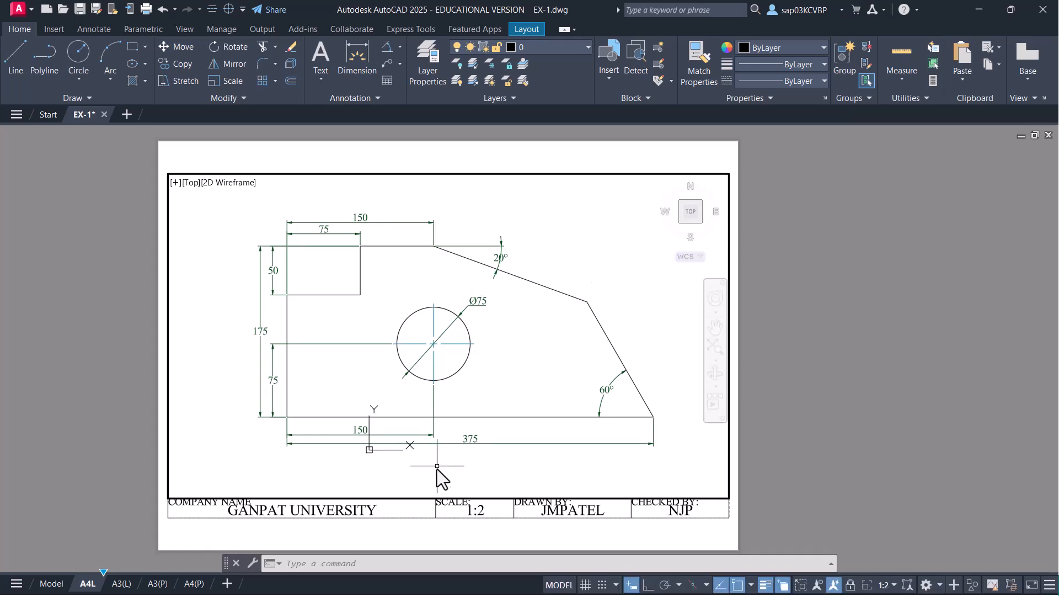
double_click(441, 546)
scroll(449, 441, up, 2)
middle_drag(456, 430, 537, 291)
middle_drag(512, 343, 493, 510)
middle_drag(478, 369, 484, 261)
middle_drag(482, 440, 397, 454)
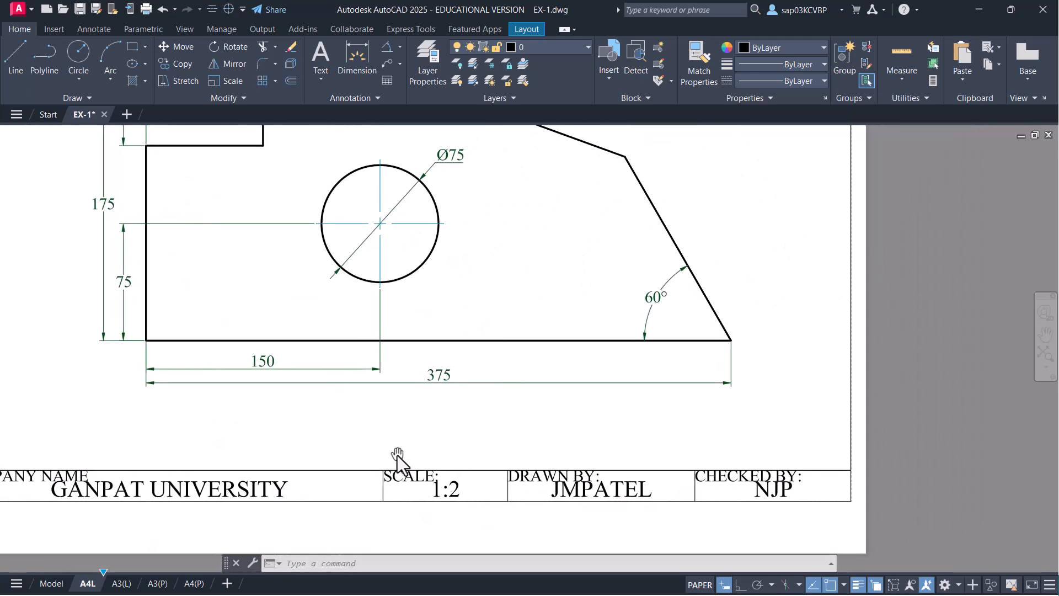
middle_drag(544, 359, 585, 414)
scroll(555, 396, down, 2)
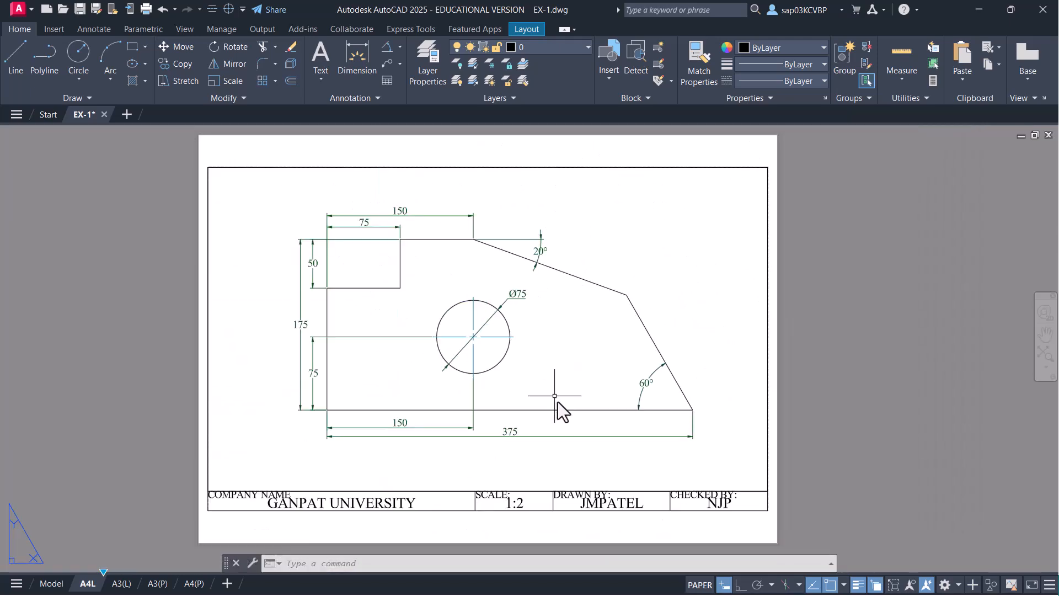
- Clear the stray selection and save the drawing
click(504, 506)
key(Escape)
key(ctrl+s)
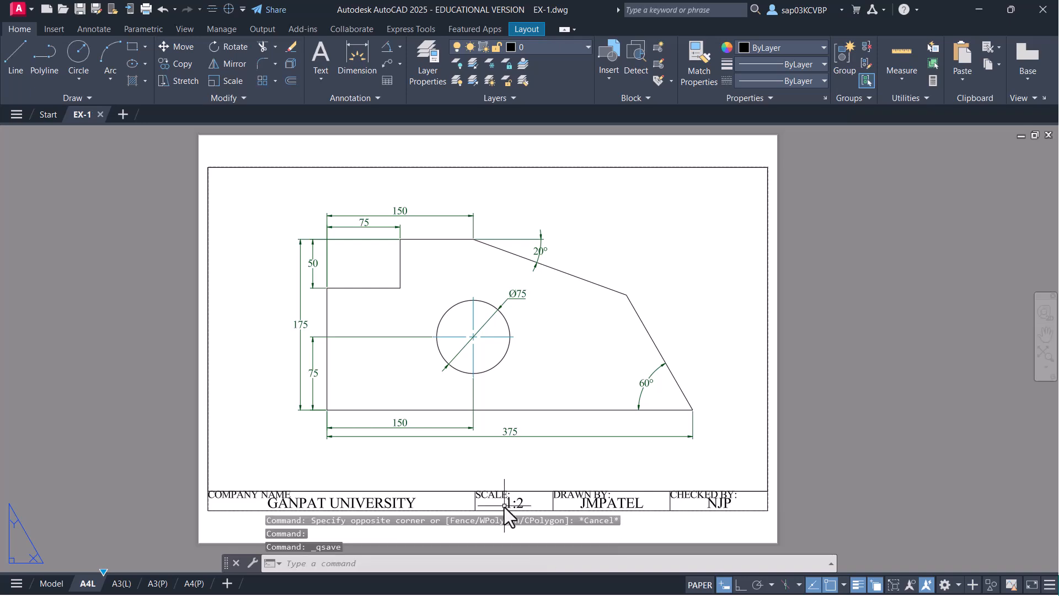
key(ctrl+p)
- Preview the single-sheet plot, then plot it and save it as EX-1-A4L.pdf
click(483, 337)
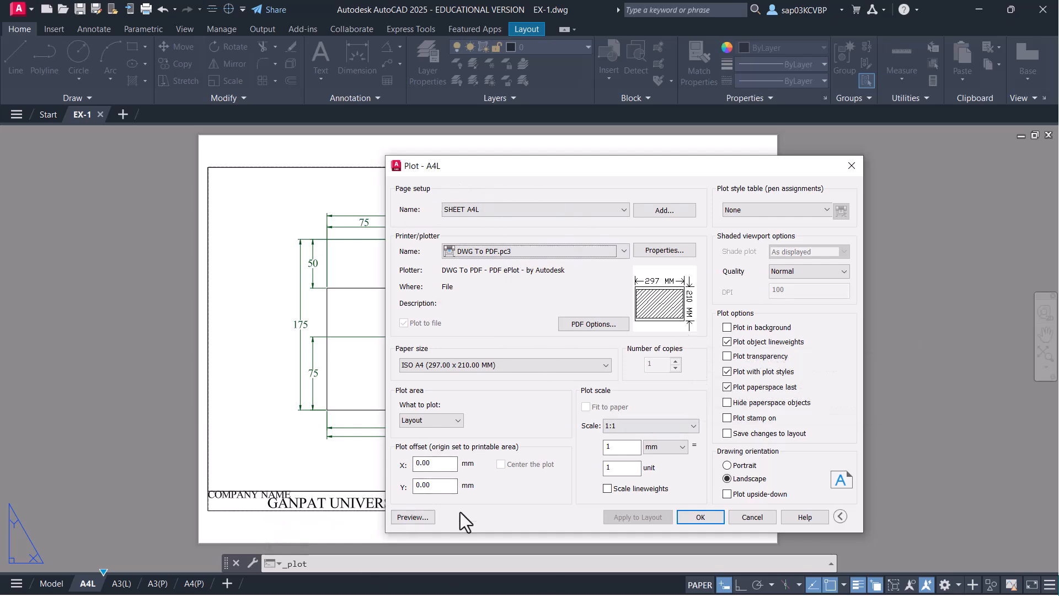
click(396, 520)
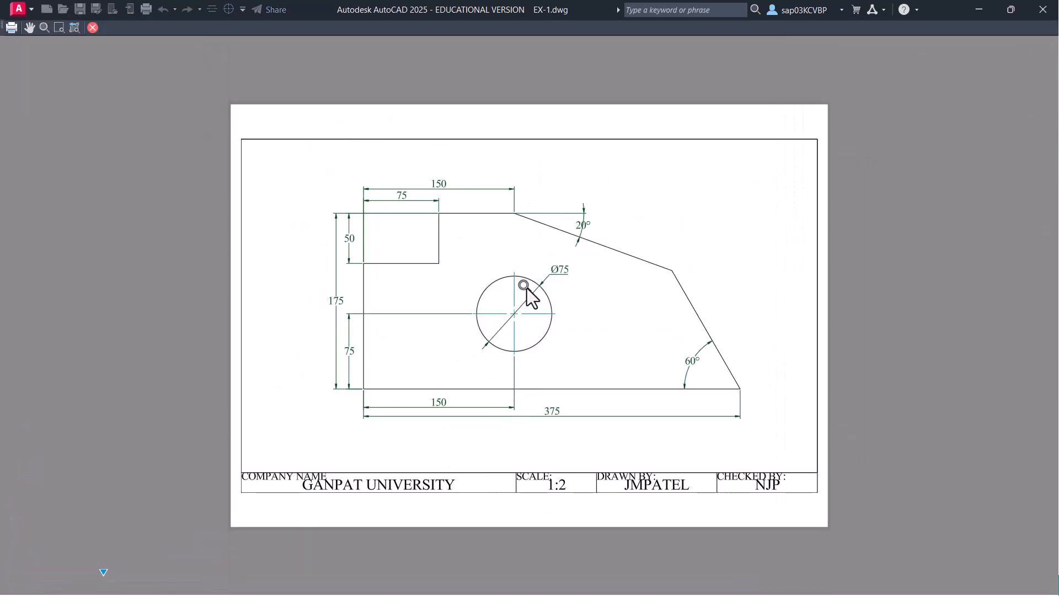
right_click(542, 251)
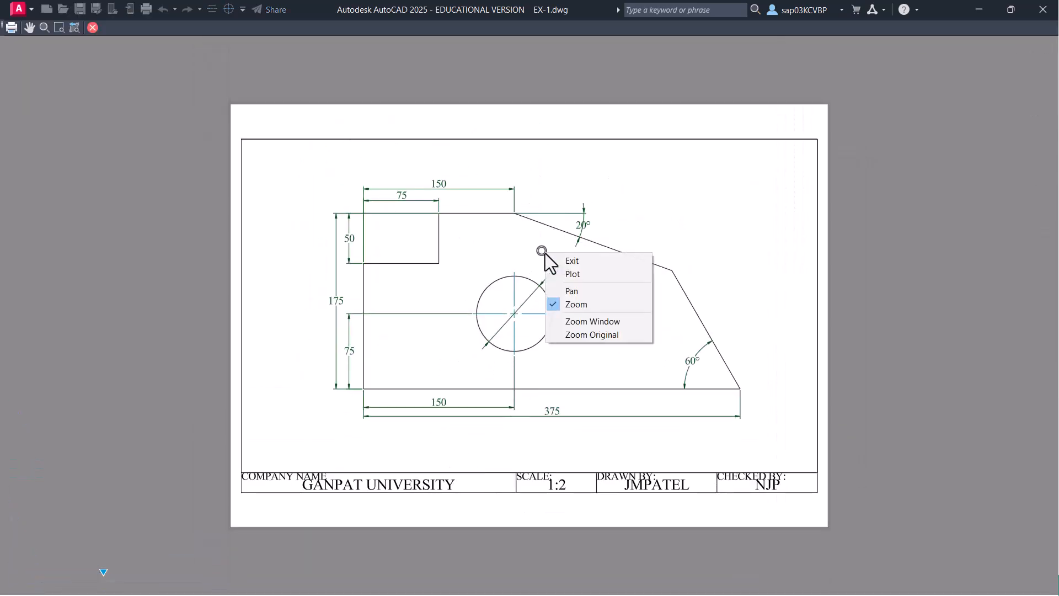
click(591, 277)
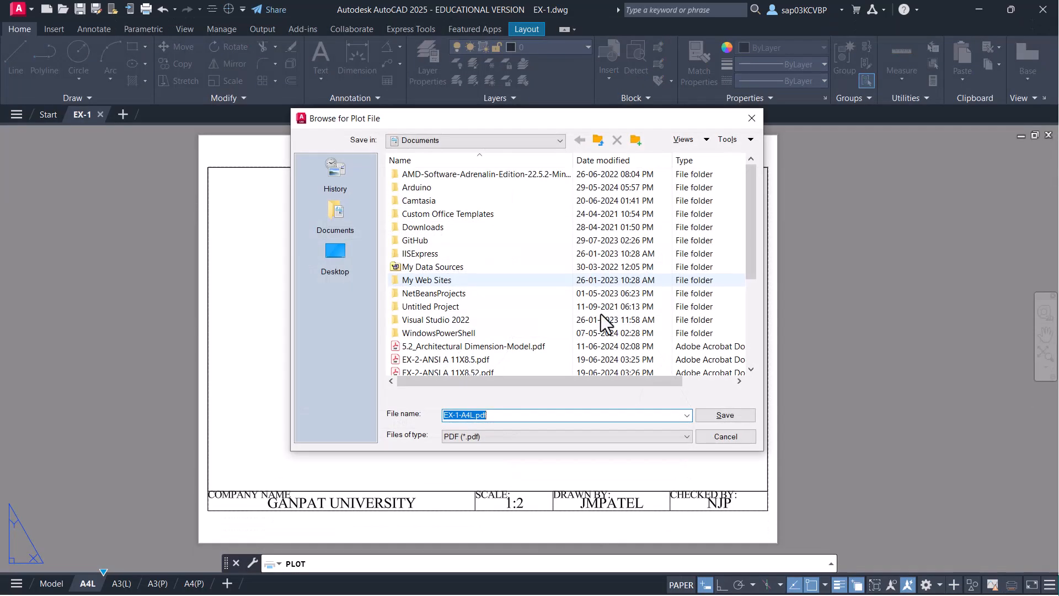
click(726, 415)
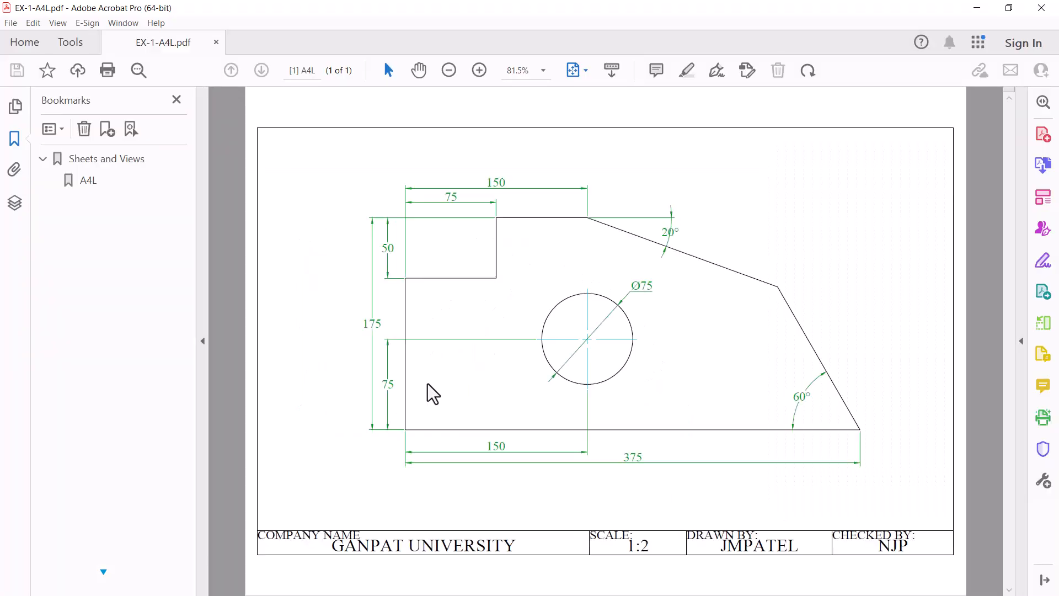
- Review EX-1-A4L.pdf in Acrobat, then erase the A4L viewport and title block in AutoCAD
click(177, 100)
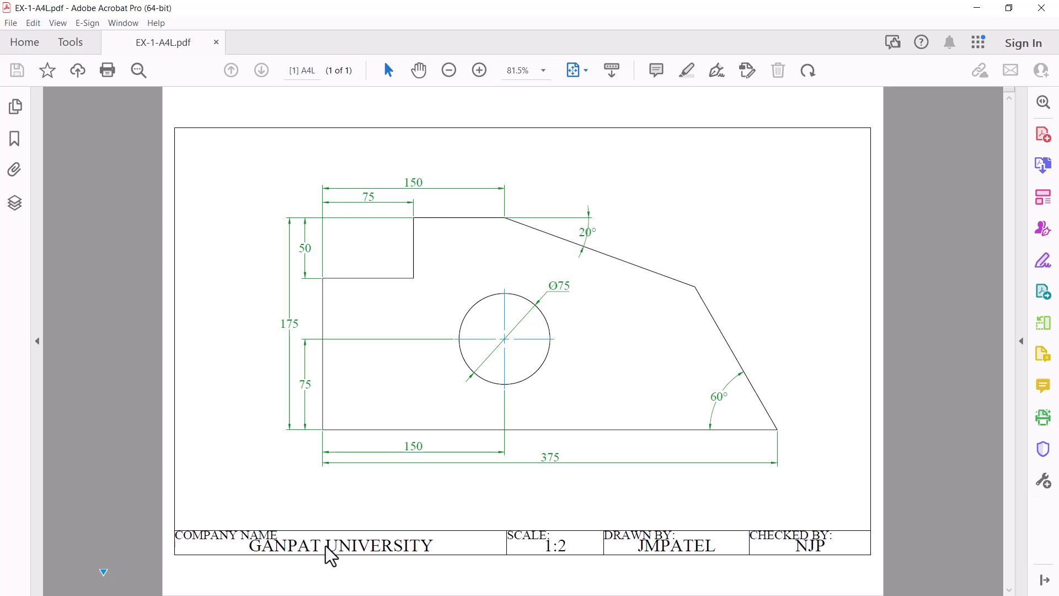
click(1042, 8)
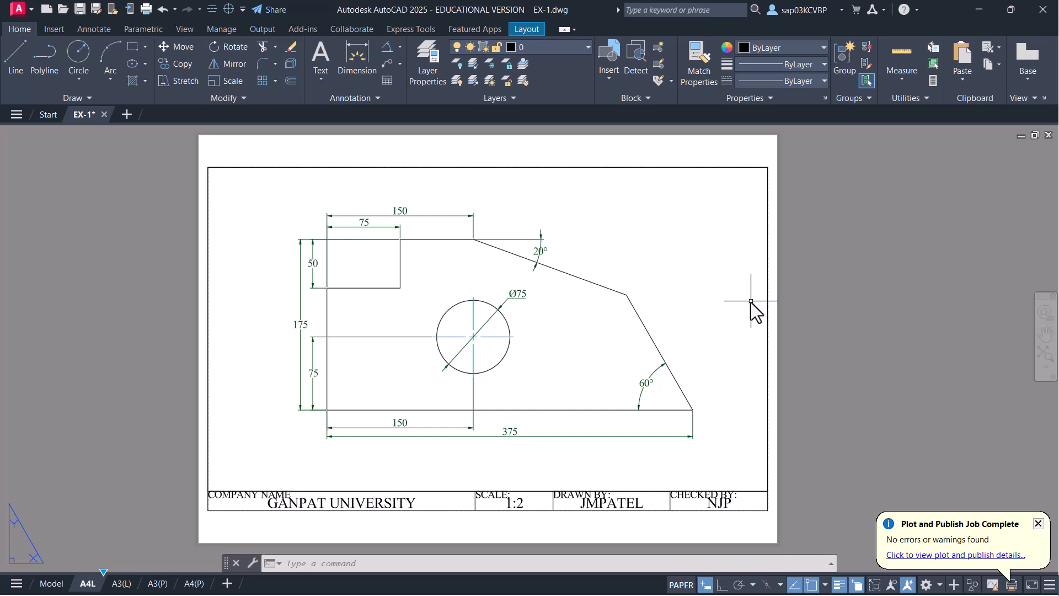
click(770, 309)
click(759, 316)
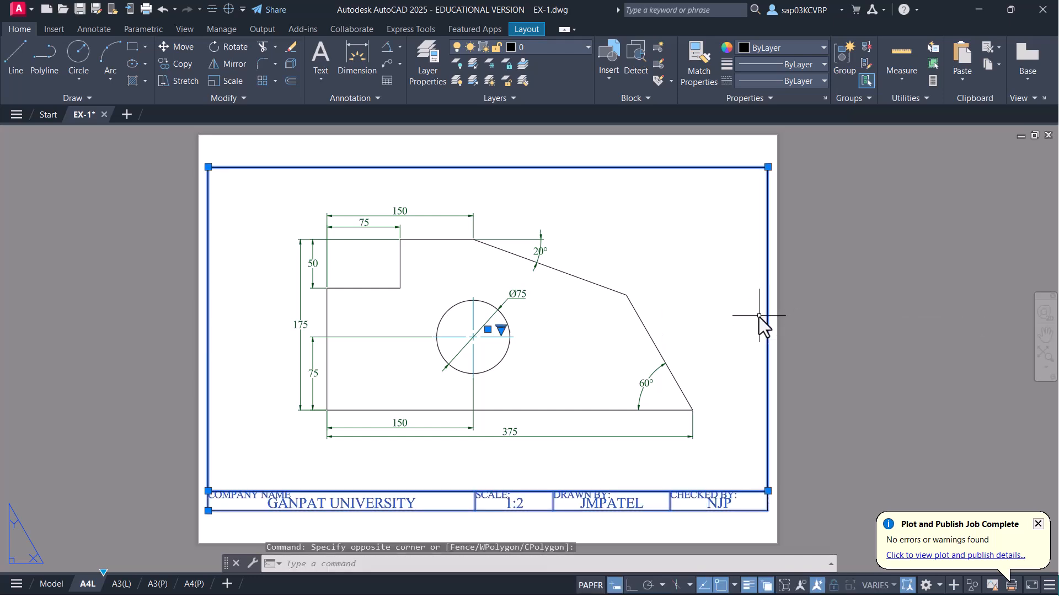
key(Delete)
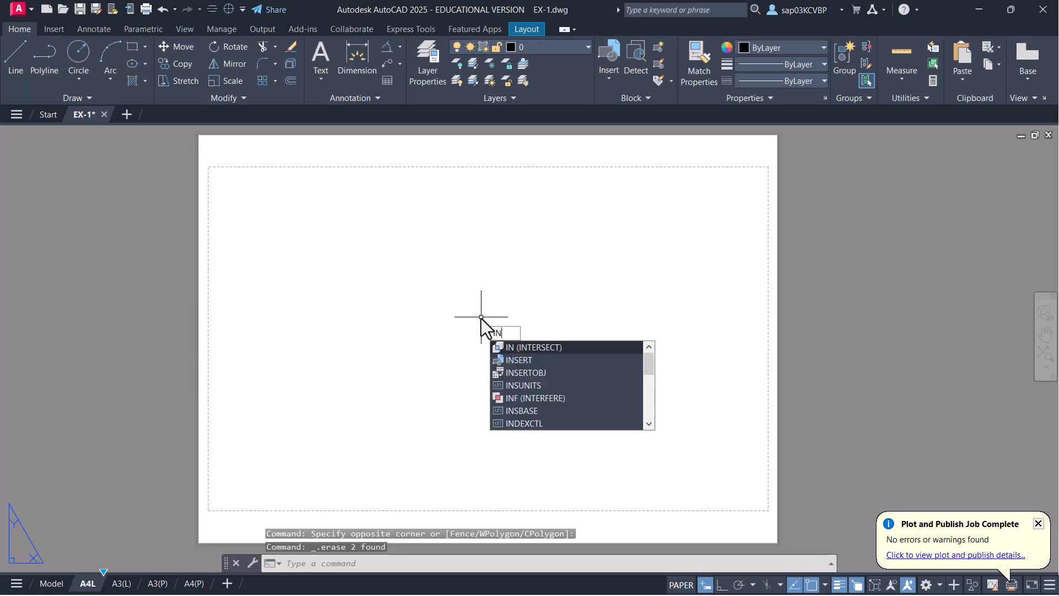
- Insert the A4 L TB title block at 0,0, accepting its GANPAT UNIVERSITY and 1:1 attributes
key(Return)
key(Escape)
key(Escape)
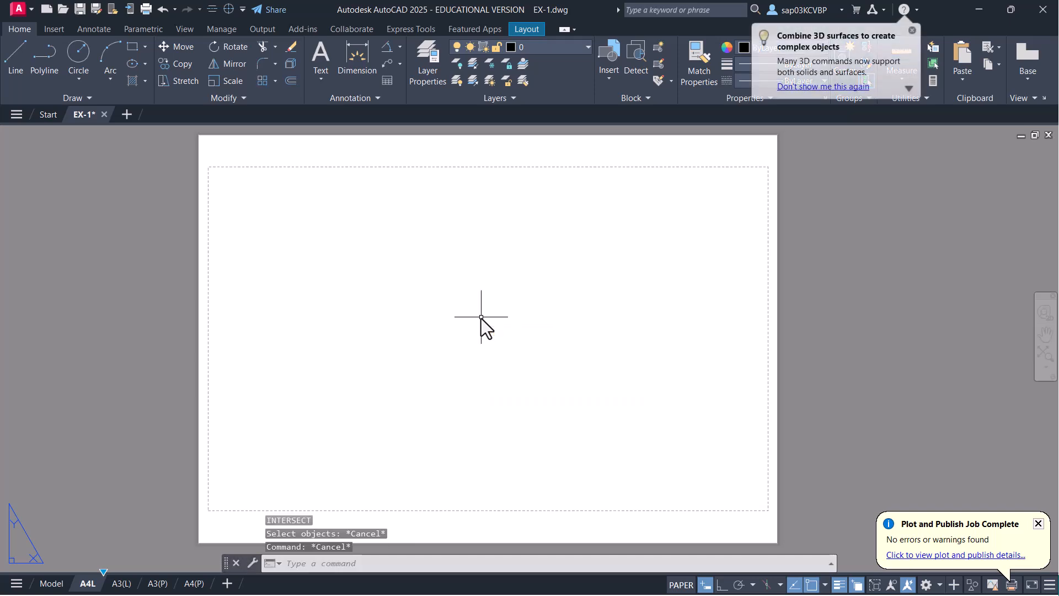
text(i)
key(Return)
right_click(986, 234)
click(928, 245)
scroll(325, 421, down, 5)
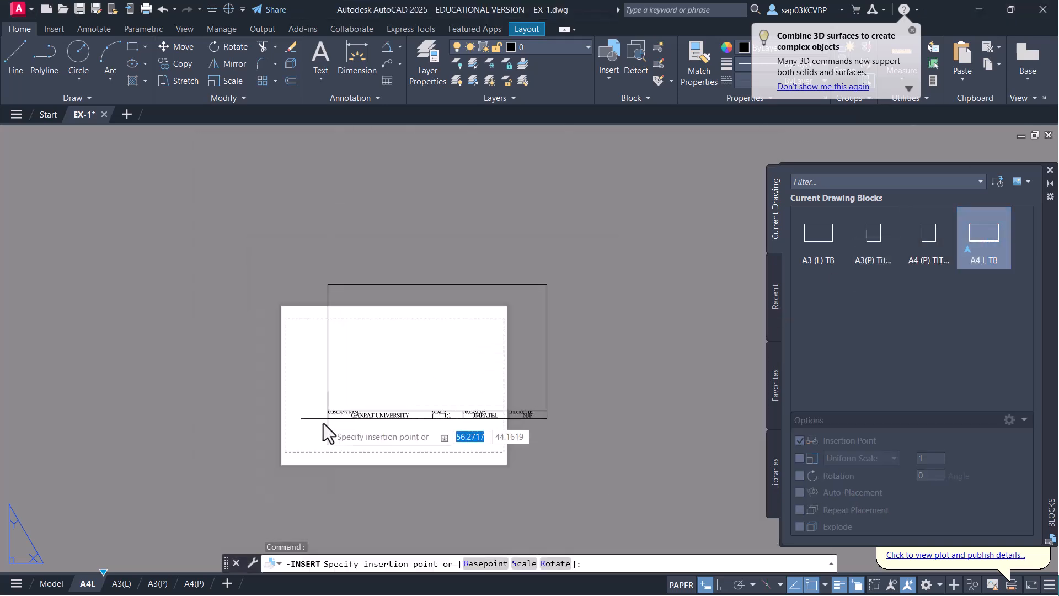
scroll(303, 429, up, 3)
text(0,0)
key(Return)
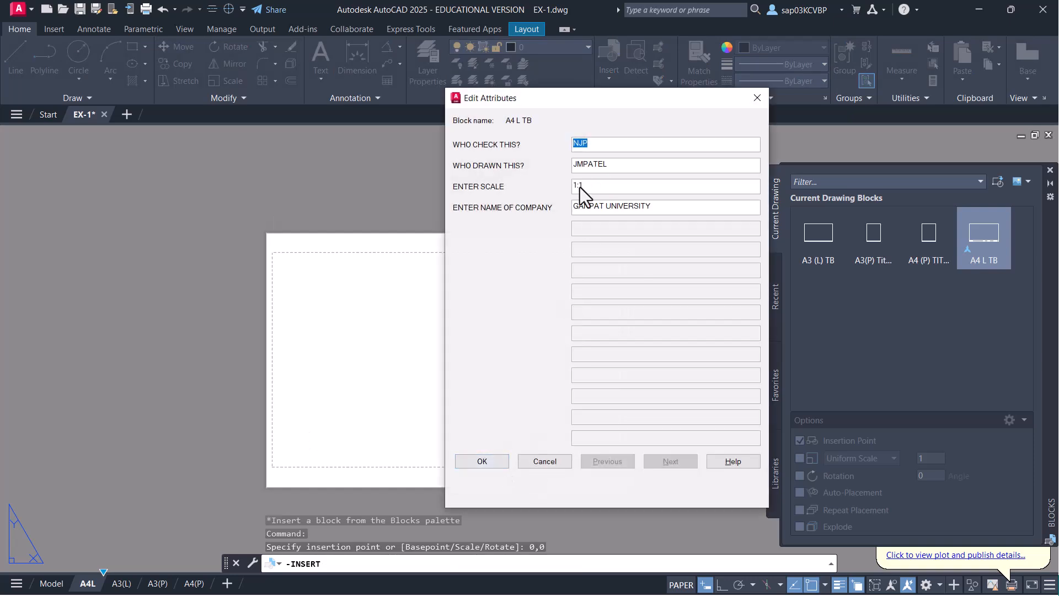
key(Return)
scroll(429, 353, up, 2)
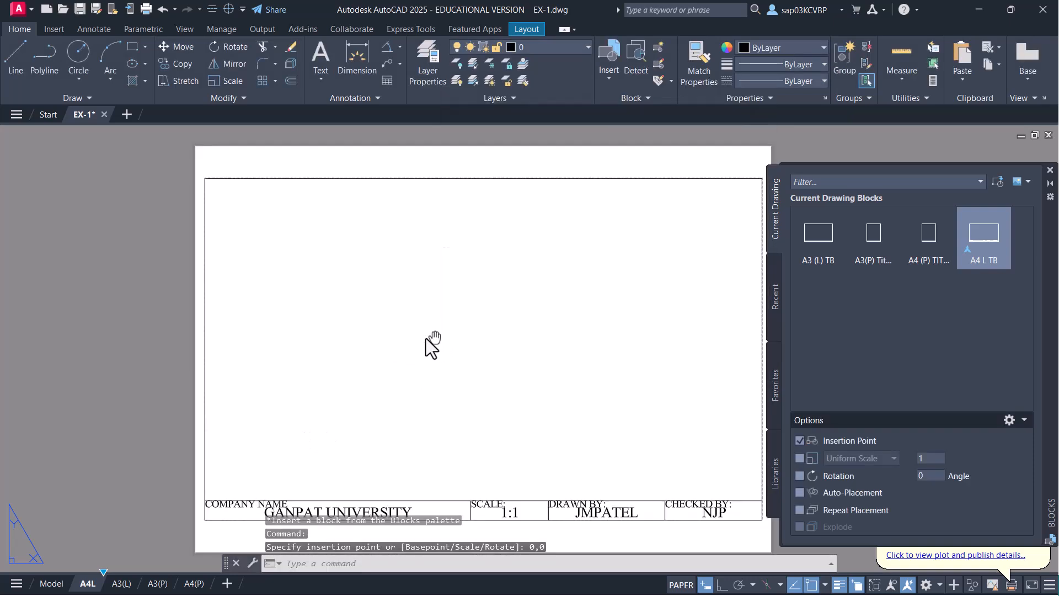
middle_drag(434, 342, 364, 313)
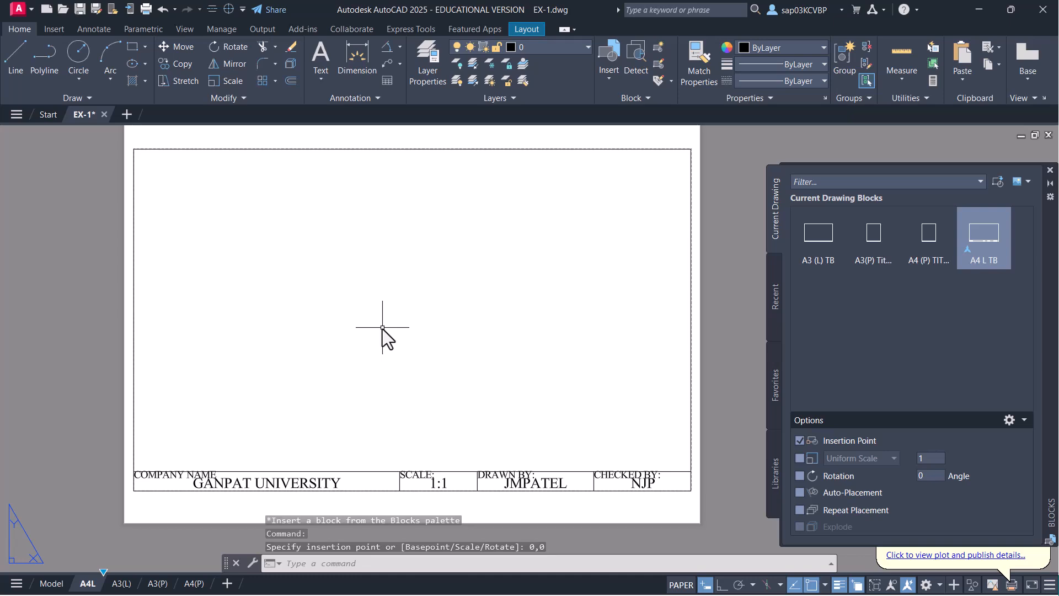
- Create two vertical viewports across the sheet border, then close the Blocks palette
text(VIEW)
click(526, 29)
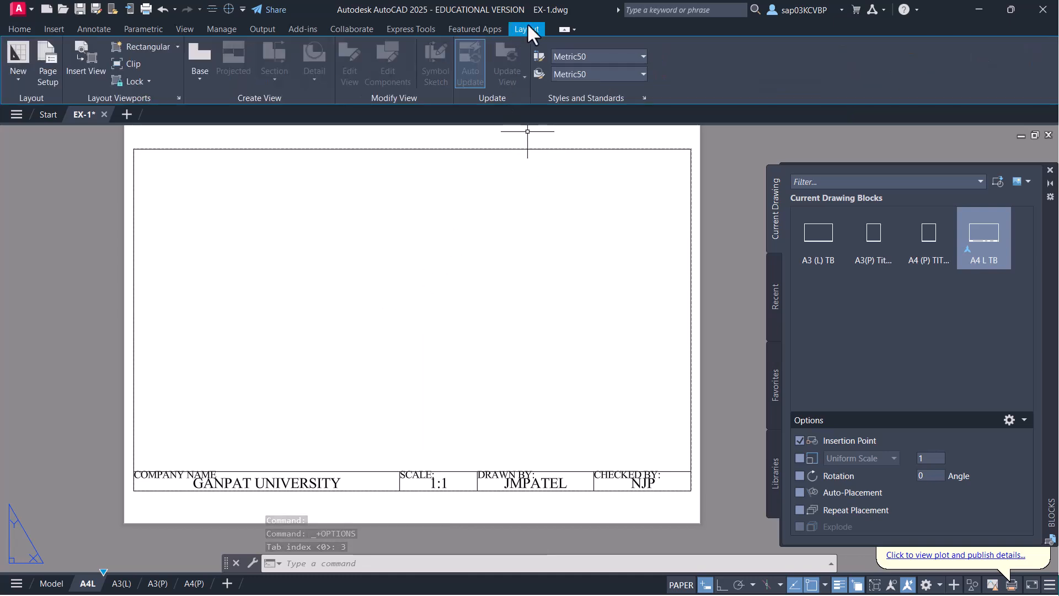
click(180, 97)
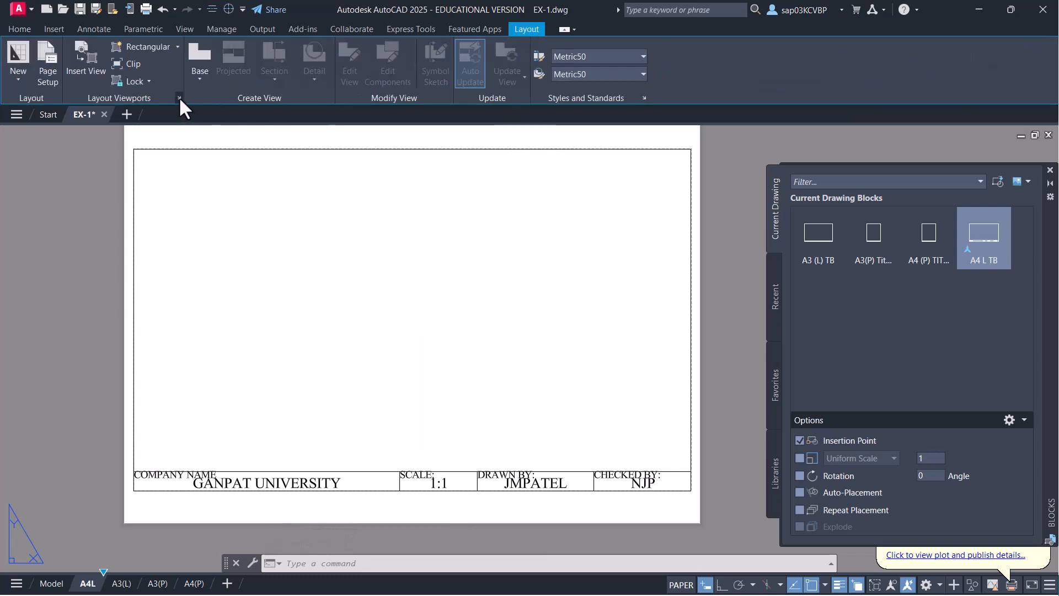
click(394, 251)
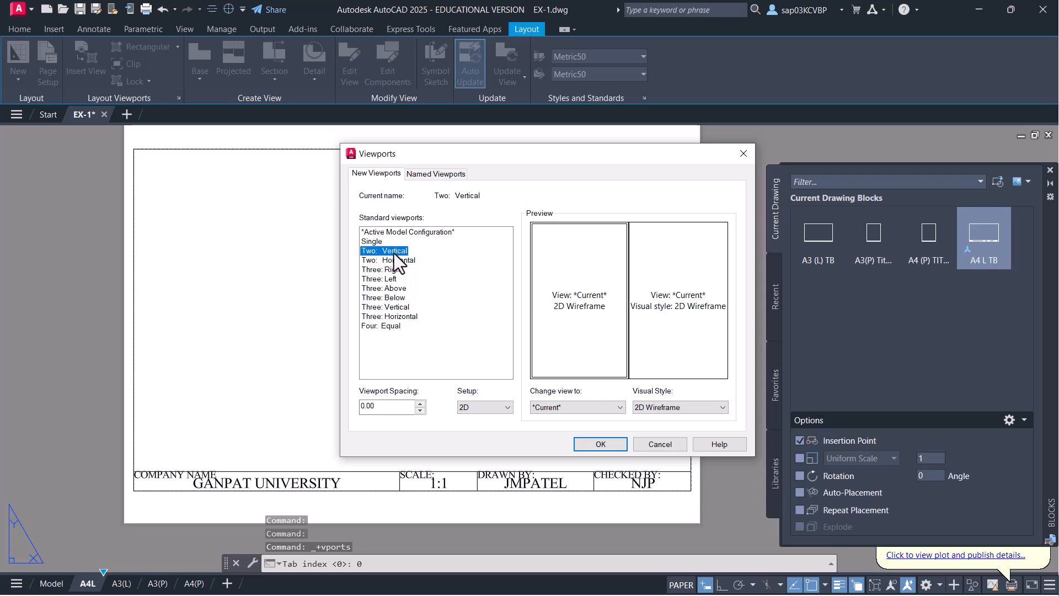
click(601, 444)
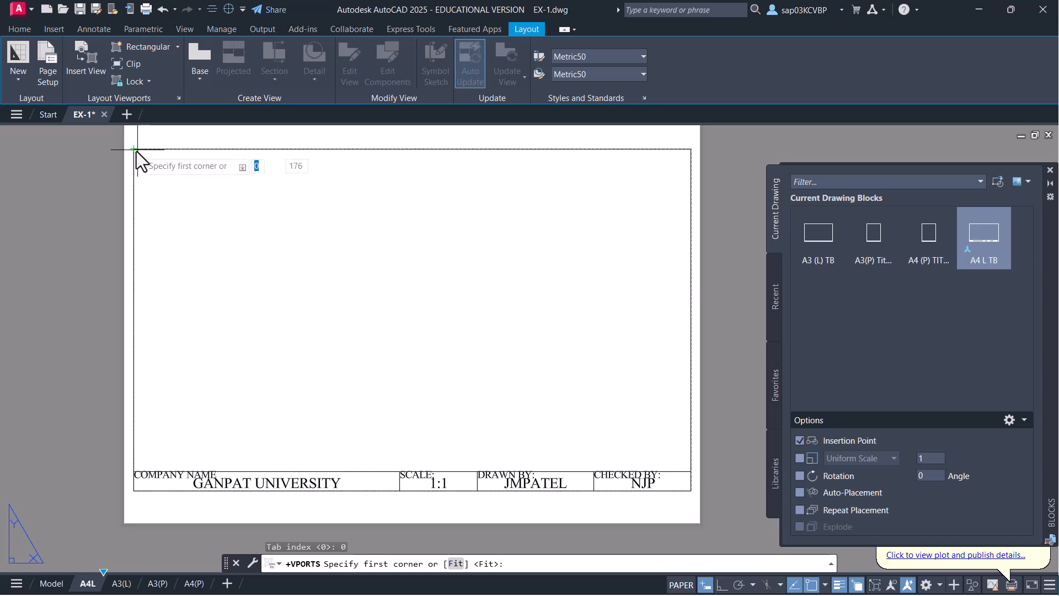
click(136, 150)
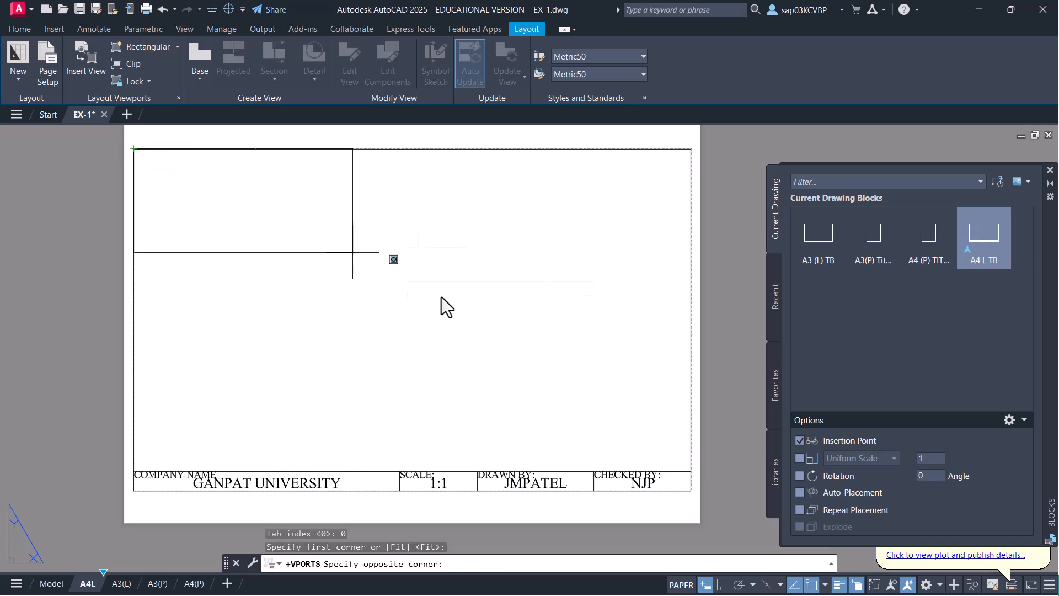
click(690, 475)
double_click(337, 433)
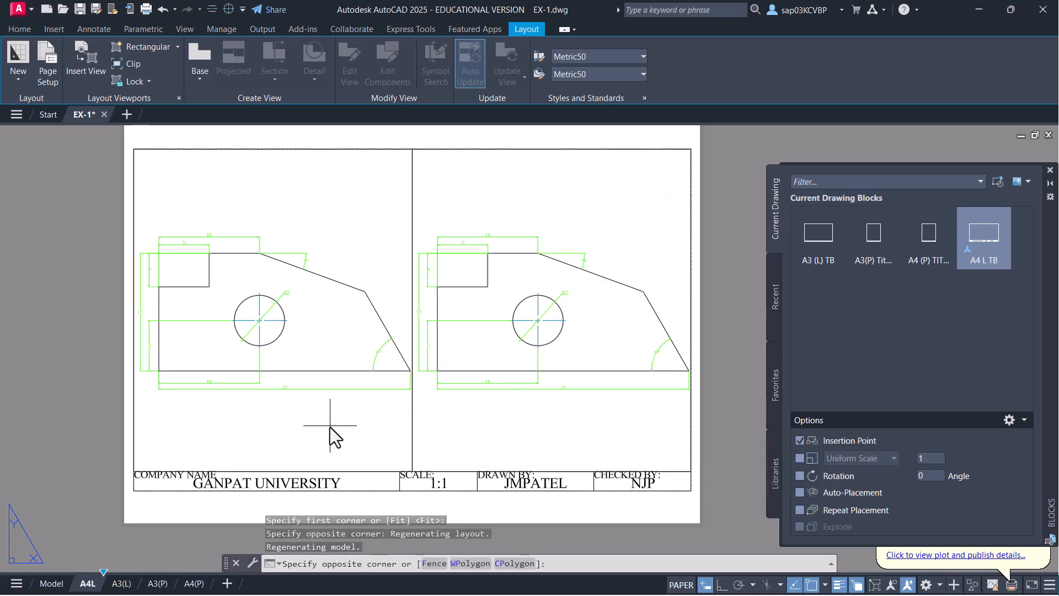
click(1050, 170)
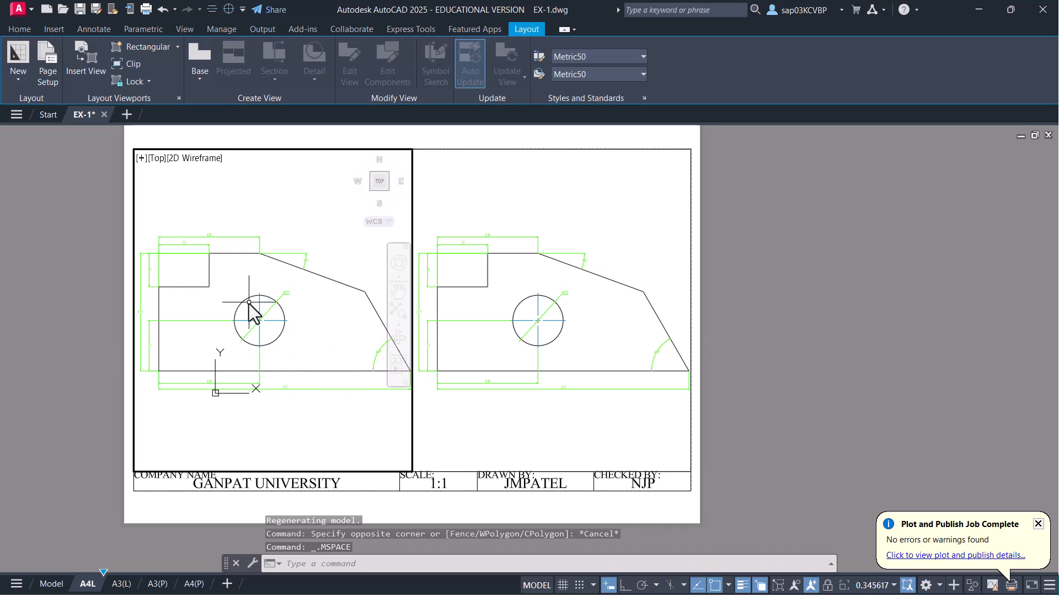
- Set the left viewport to 1:2 and pan the part to fit it
click(886, 586)
click(859, 267)
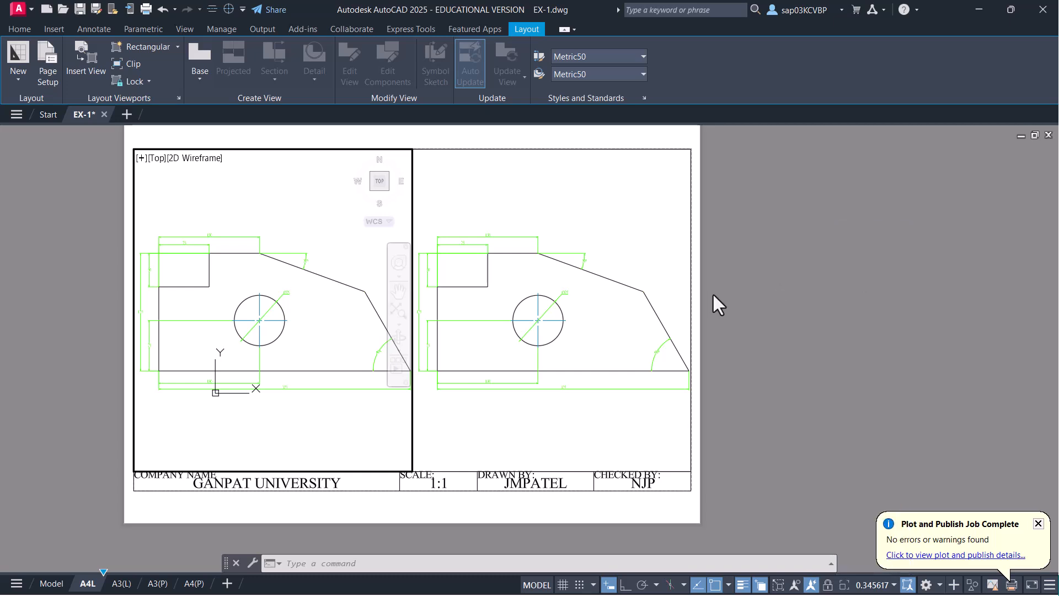
middle_drag(248, 336, 312, 341)
- Set the right viewport to 1:1 framing the part's upper-left corner, then return to paper space
click(527, 449)
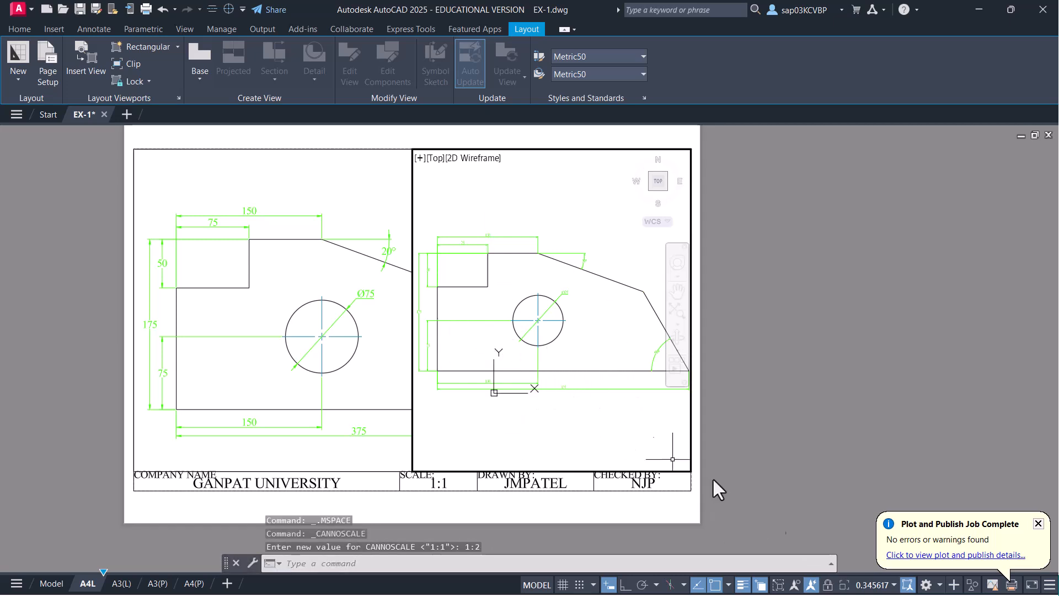
click(879, 589)
click(859, 257)
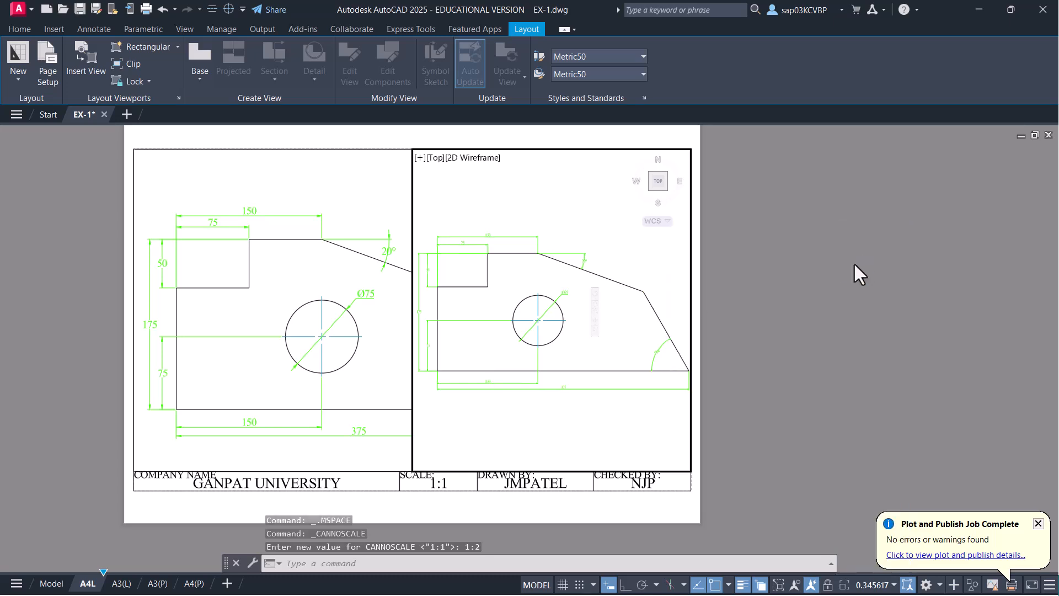
middle_drag(510, 307, 644, 368)
mouse_move(498, 331)
middle_down()
mouse_move(617, 353)
mouse_move(611, 336)
middle_up()
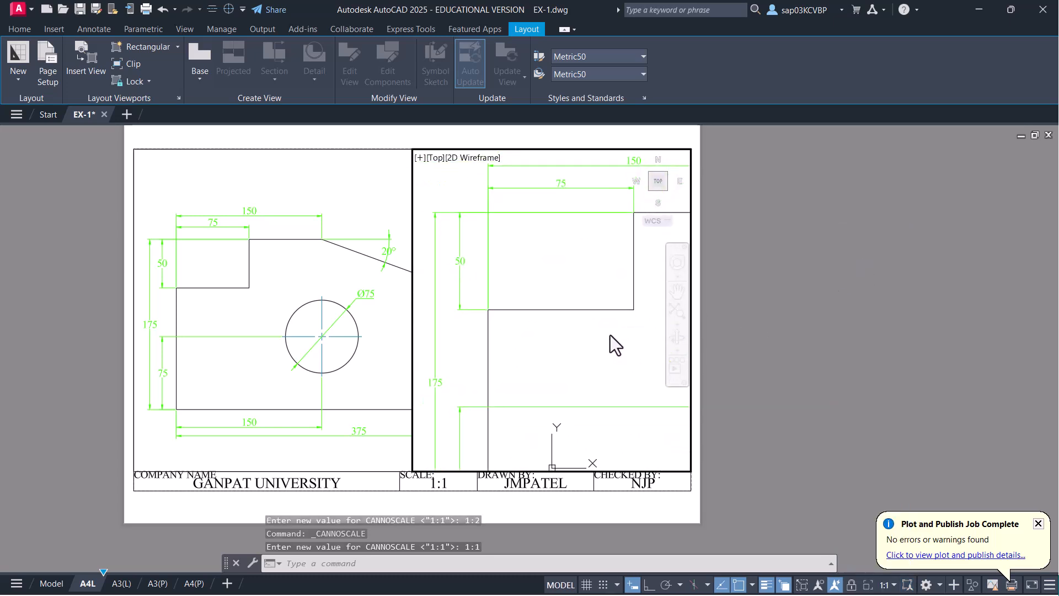
double_click(529, 508)
click(1038, 523)
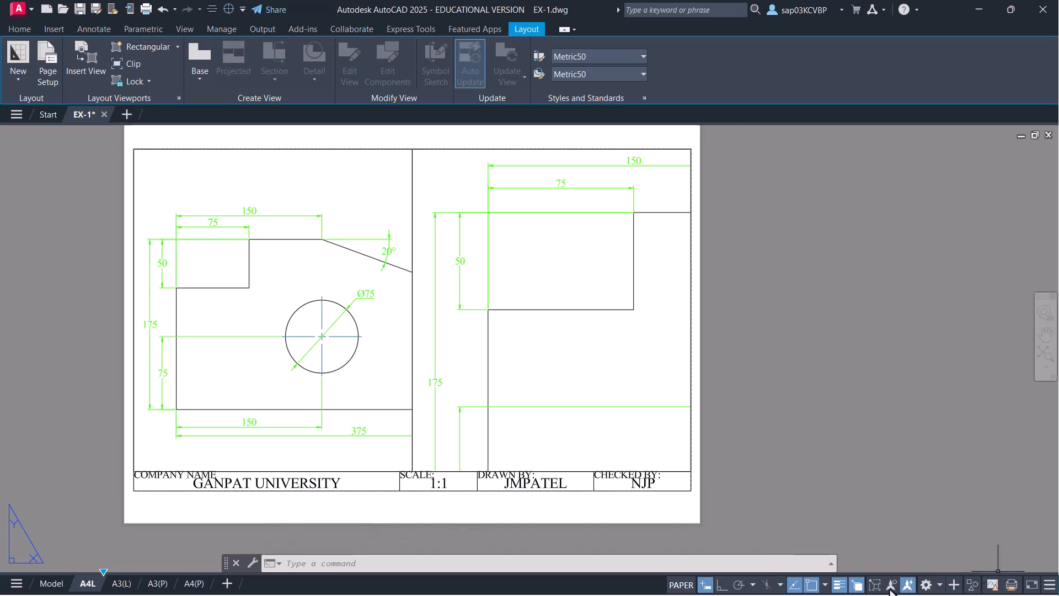
click(293, 377)
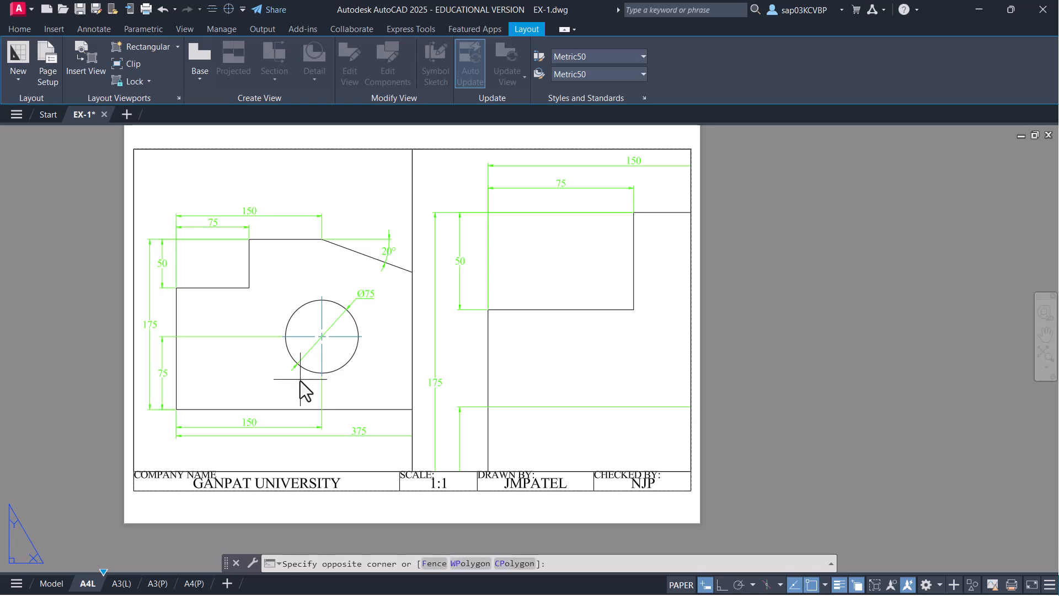
double_click(290, 381)
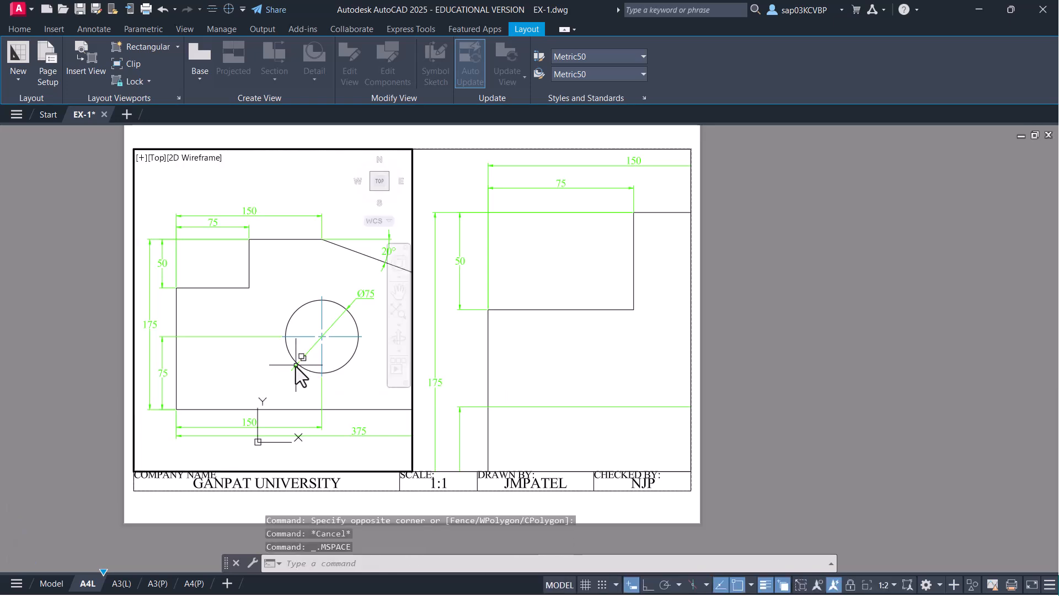
- Set the dim layer's viewport colour to blue (160) in the left viewport
text(LA)
key(Return)
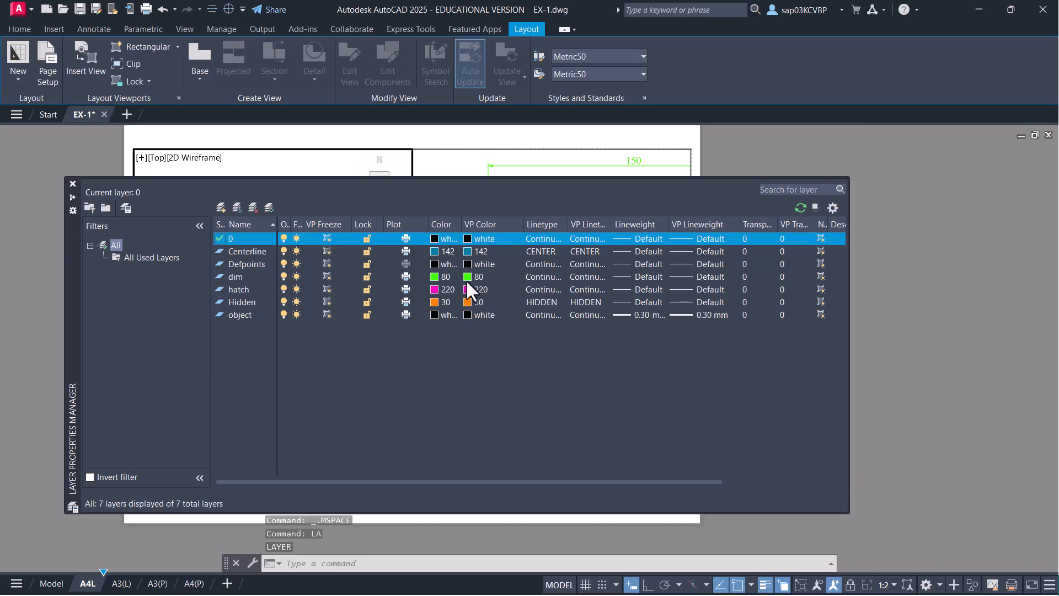
click(467, 276)
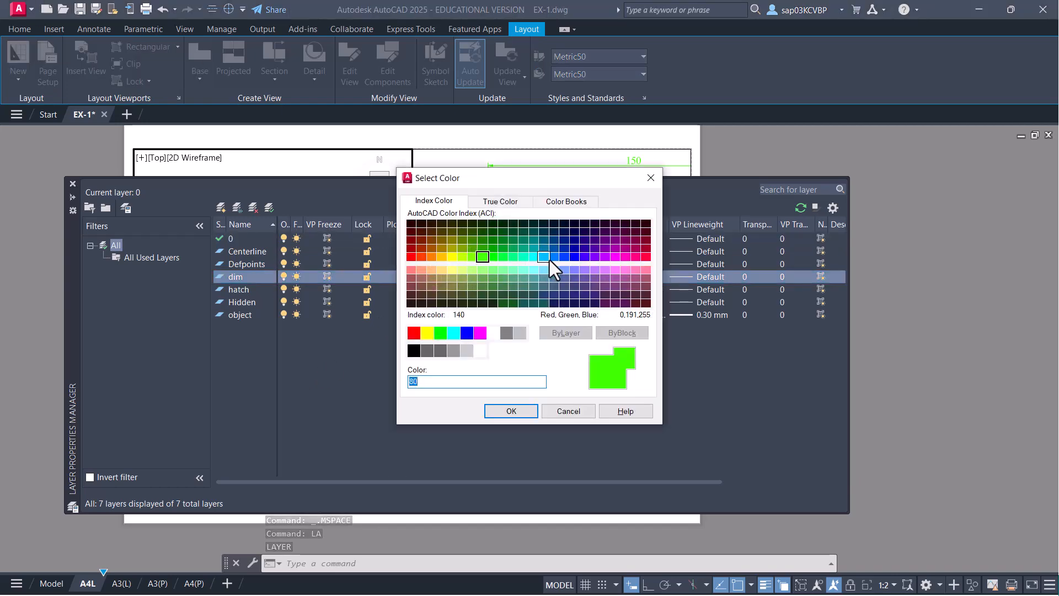
click(564, 257)
click(531, 413)
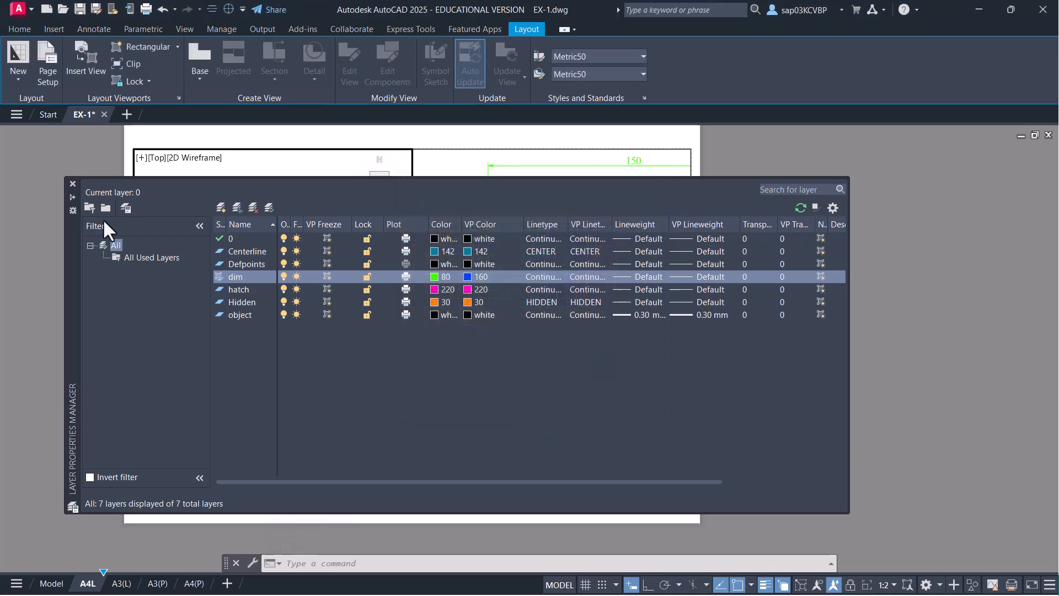
click(72, 183)
- Set the dim layer's viewport colour to brown (32) in the right viewport, then return to paper space
click(596, 381)
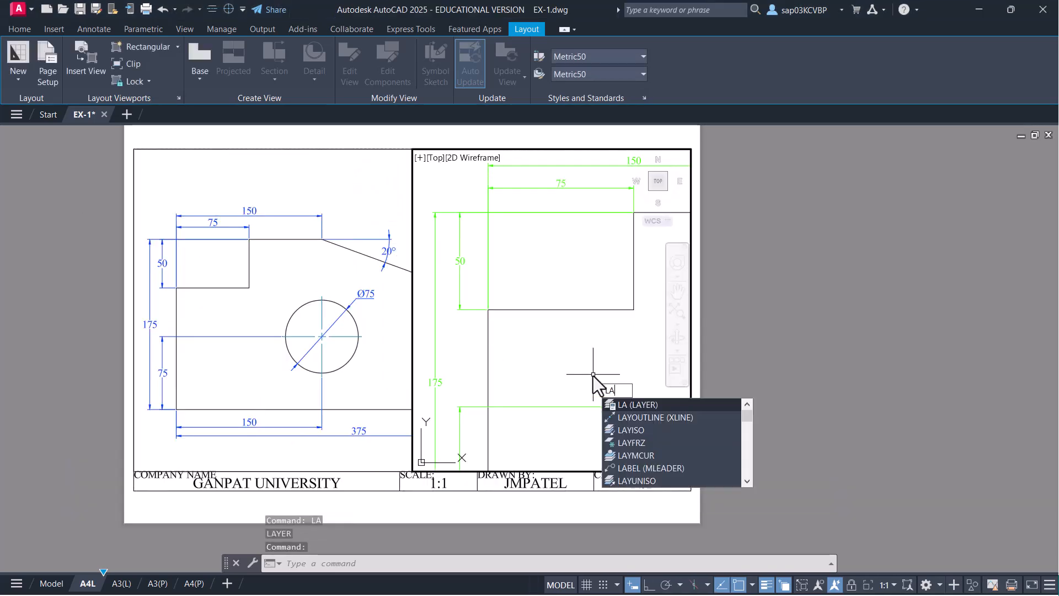
key(Return)
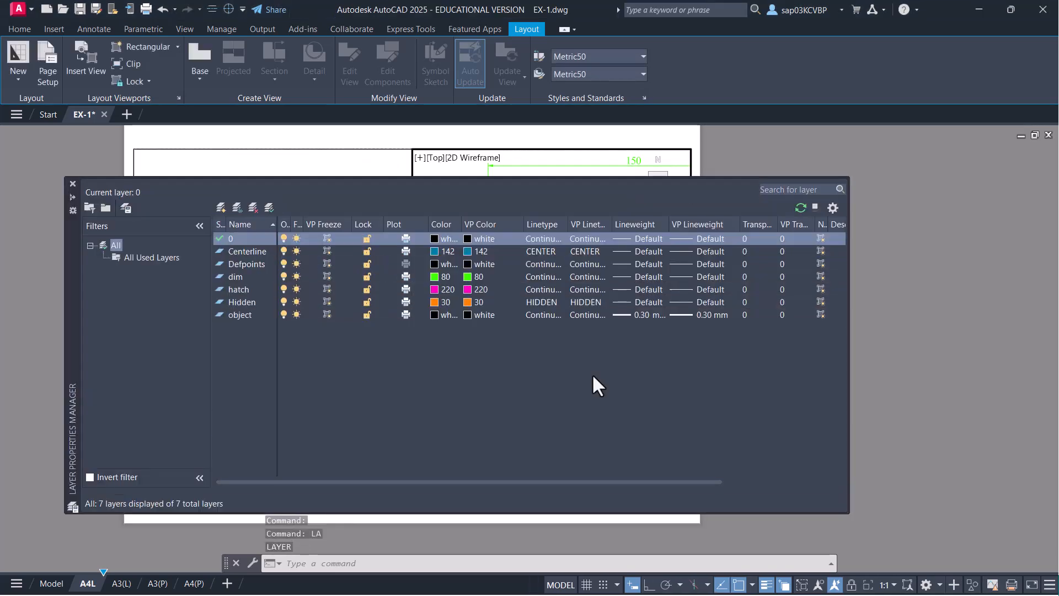
click(469, 277)
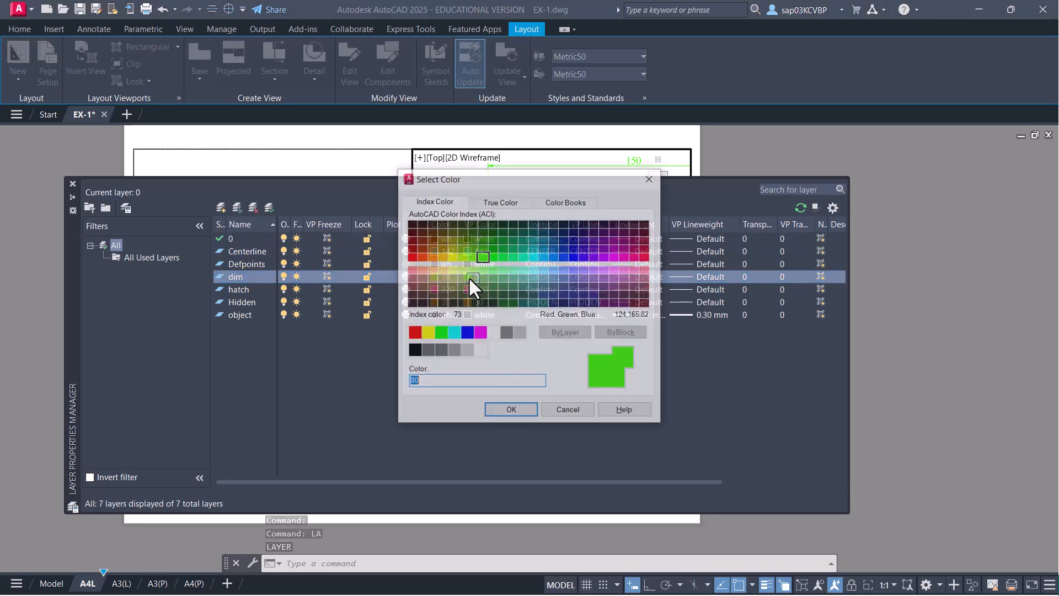
click(431, 248)
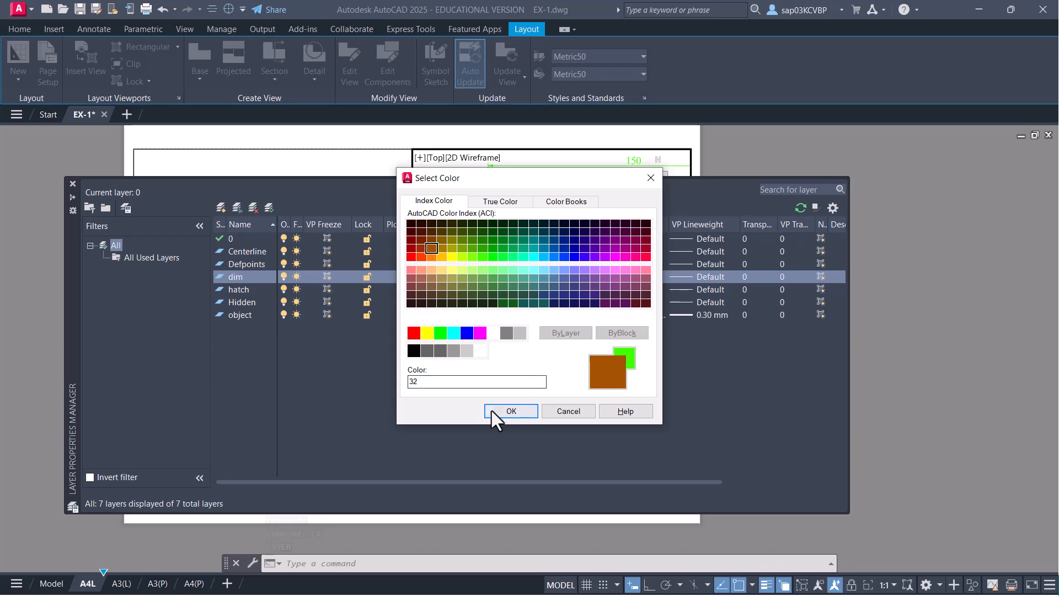
click(491, 410)
click(73, 184)
double_click(395, 362)
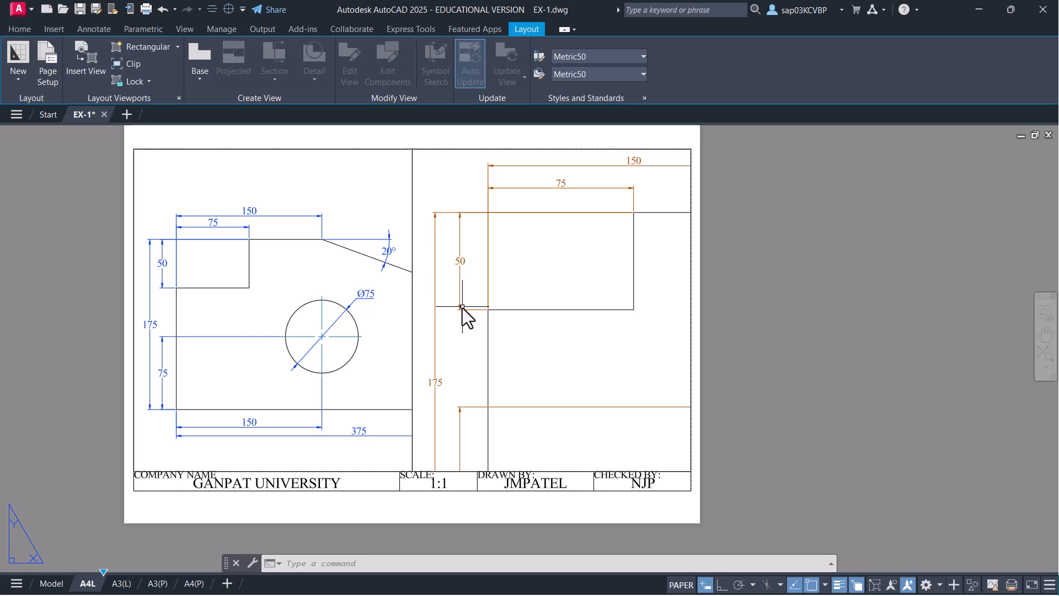
- Save EX-1 and plot the previewed A4L sheet to EX-1-A4L.pdf, overwriting the old file
key(ctrl+s)
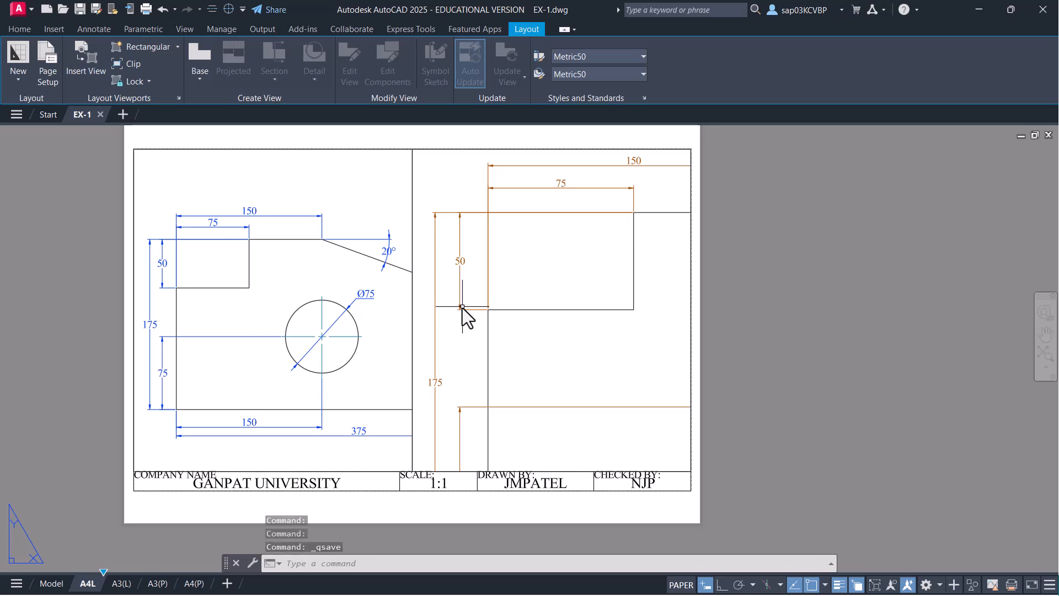
key(ctrl+p)
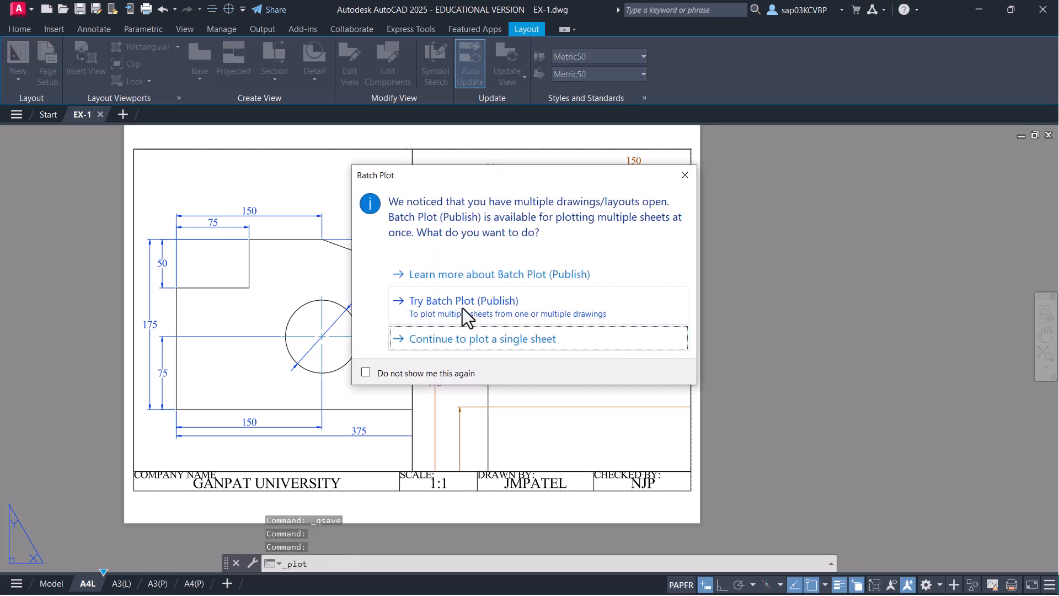
click(481, 338)
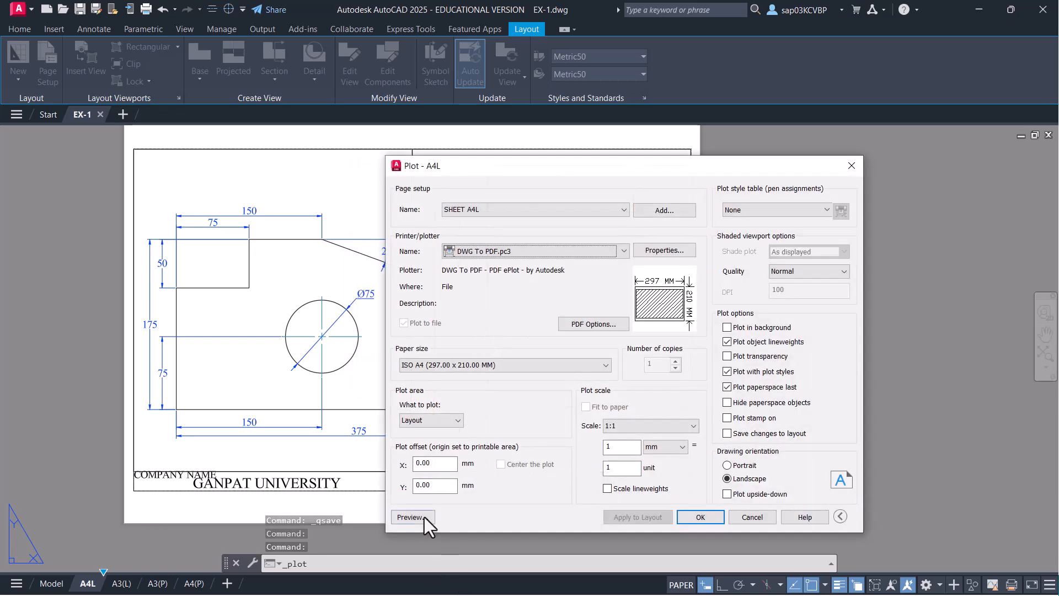
click(424, 517)
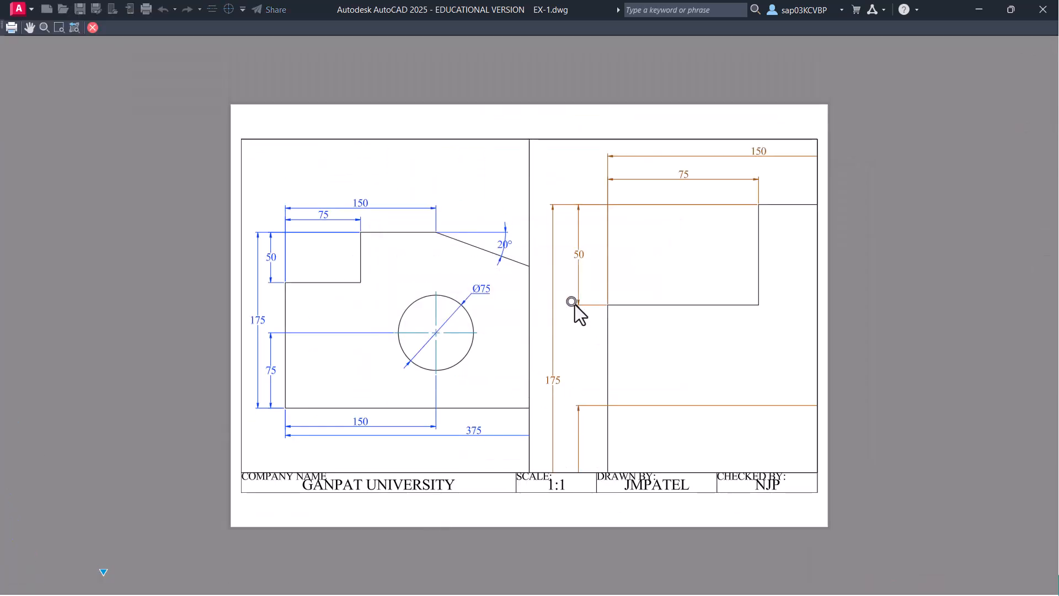
right_click(575, 306)
click(601, 325)
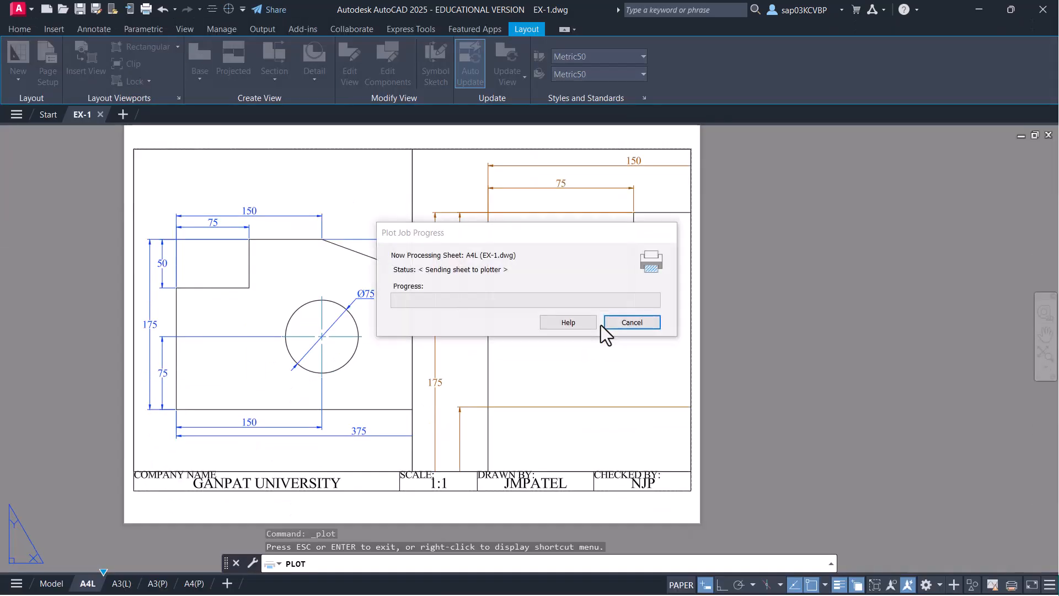
click(718, 416)
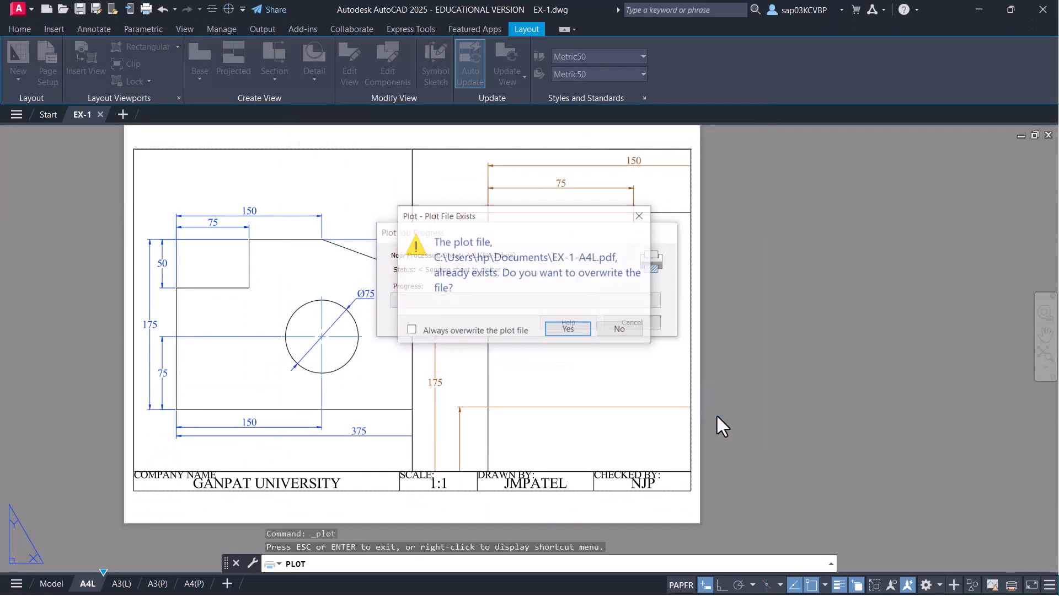
click(579, 331)
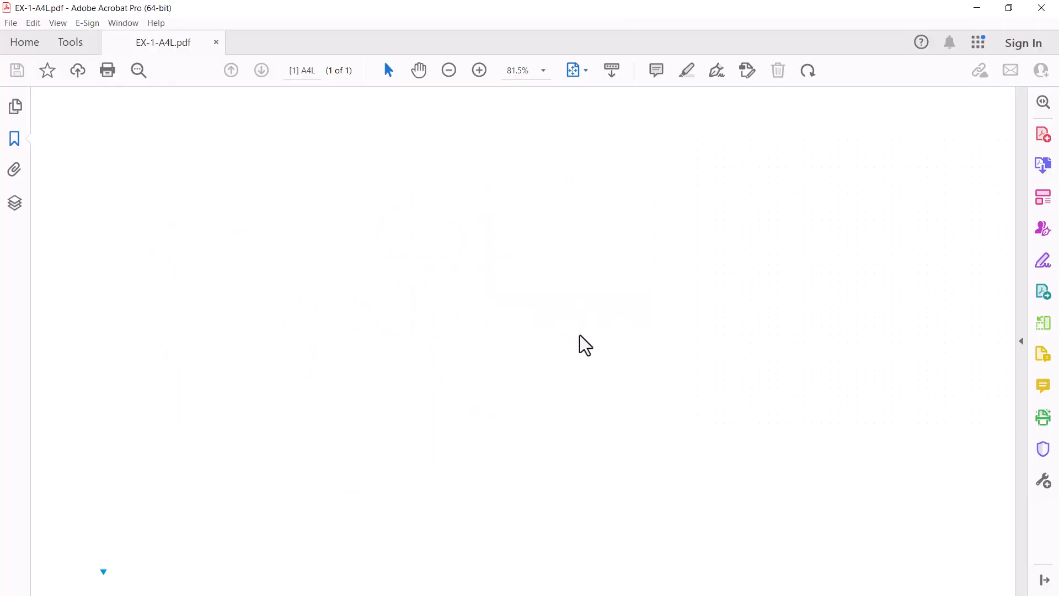
click(1040, 8)
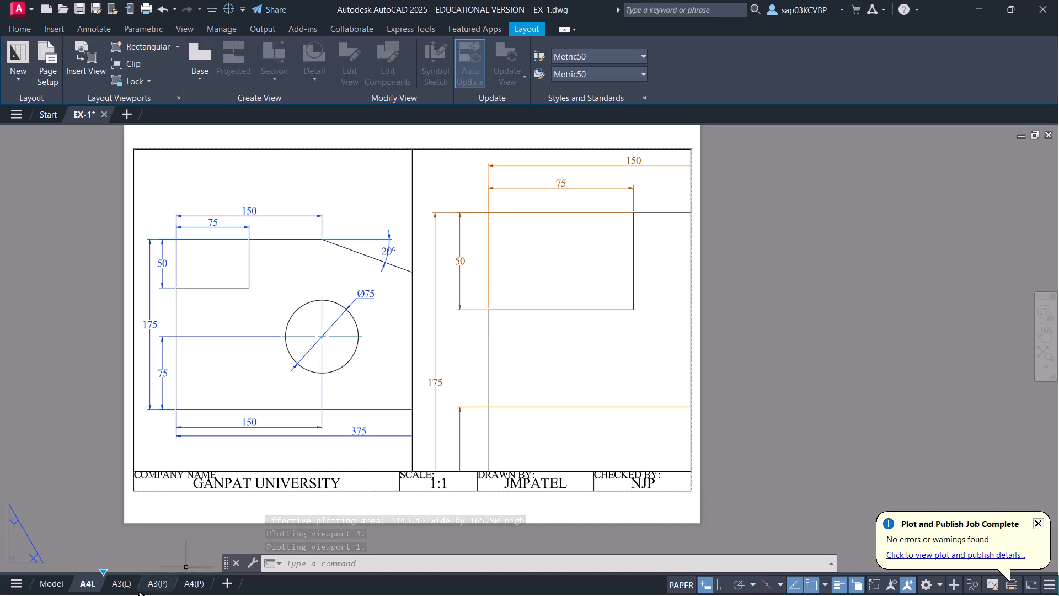
- On the A3(L) layout, insert the A3 (L) TB title block at 0,0, accepting its attribute values
click(121, 583)
scroll(565, 390, up, 2)
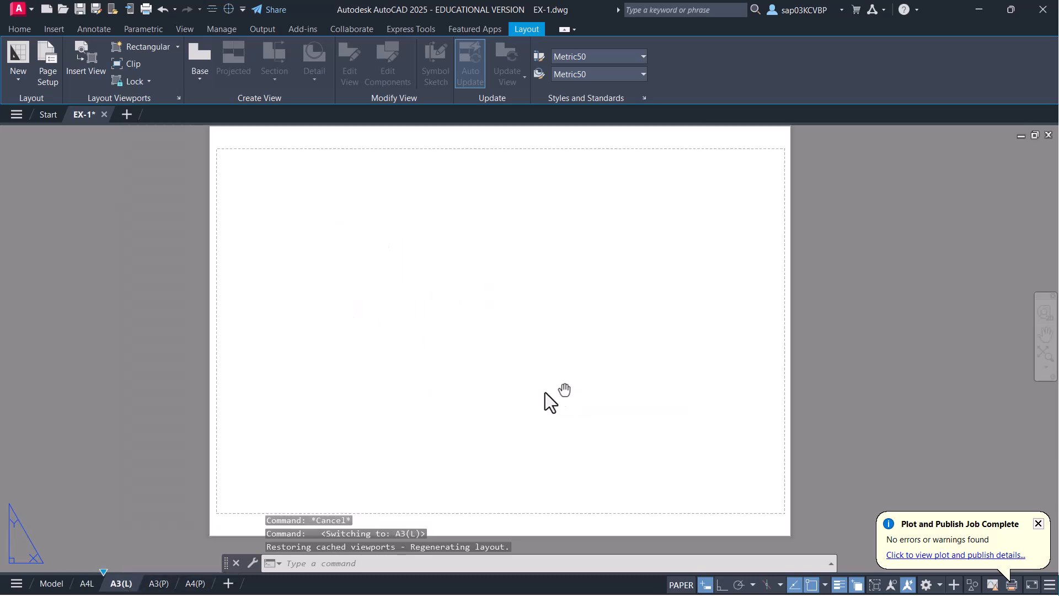
middle_drag(565, 391, 514, 395)
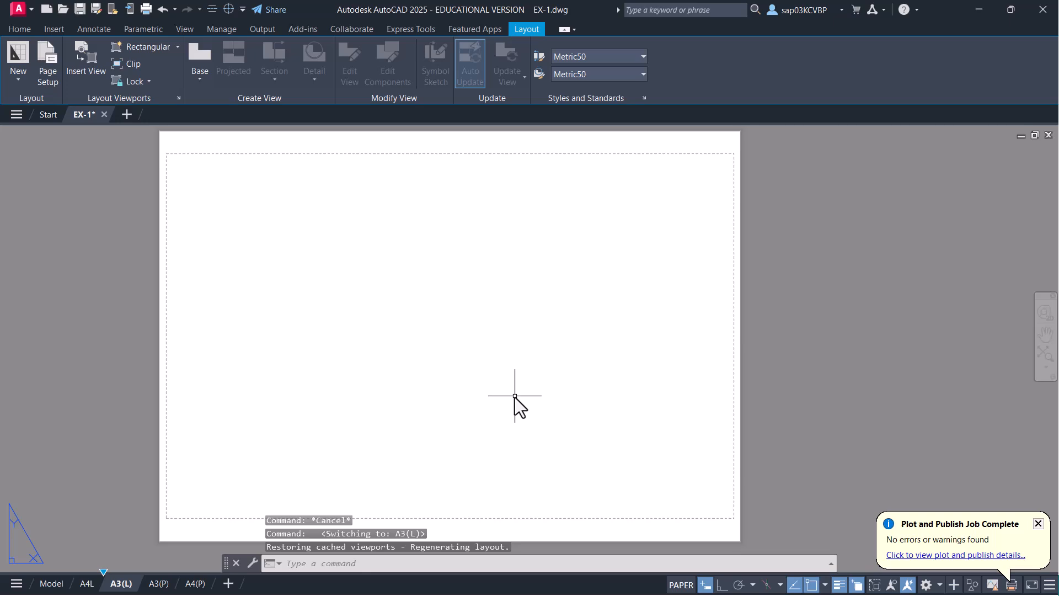
text(i)
key(Return)
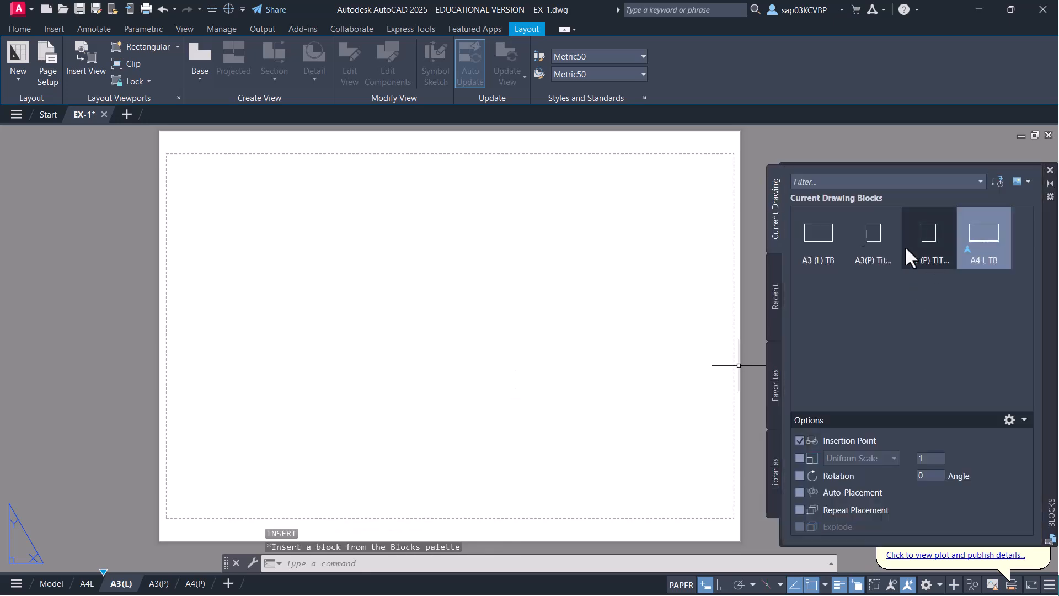
click(829, 248)
right_click(830, 249)
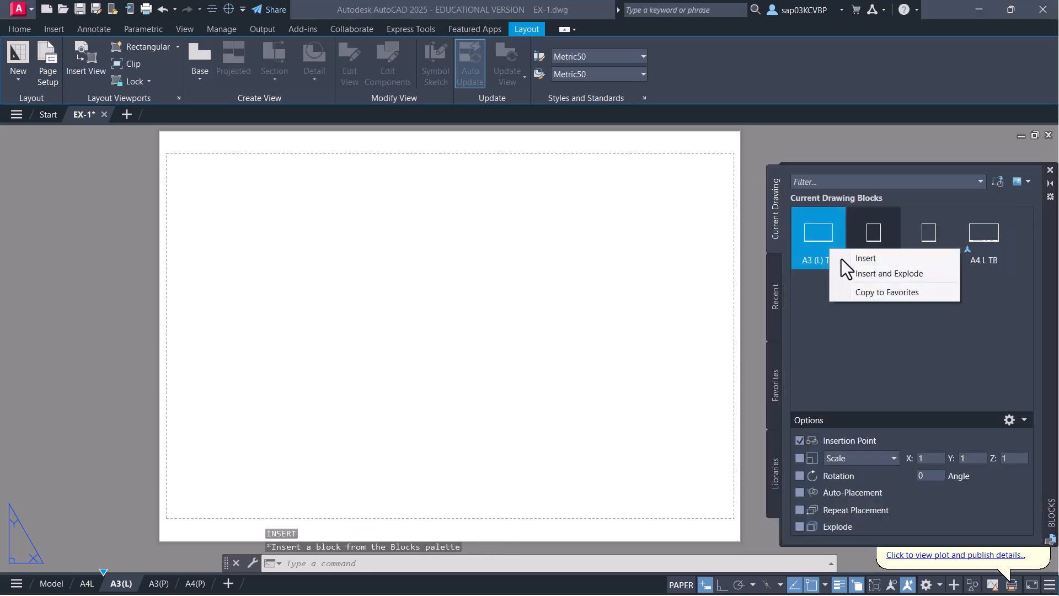
click(849, 257)
text(0,0)
key(Return)
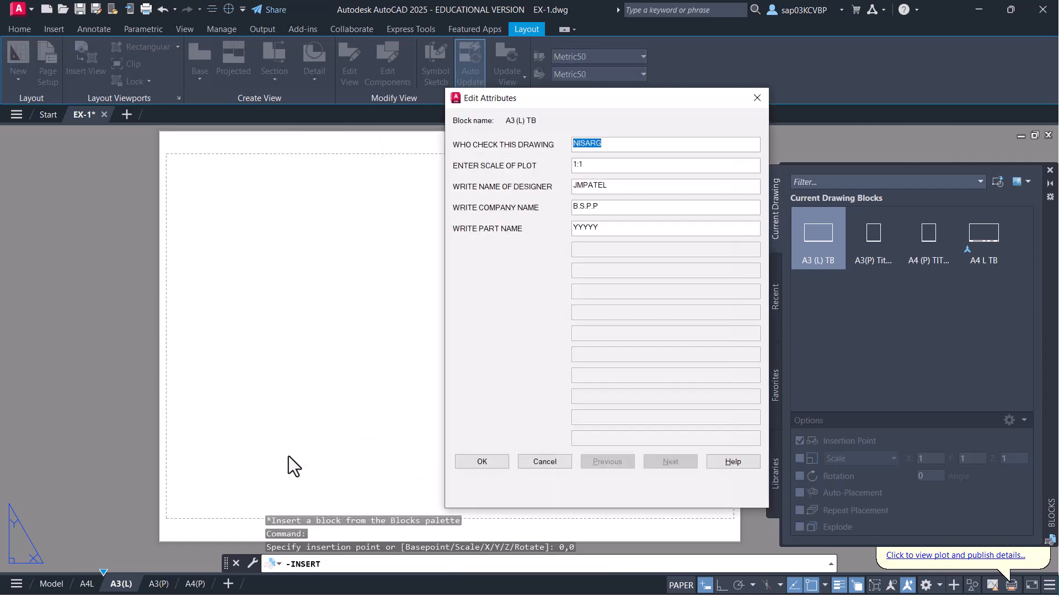
click(499, 462)
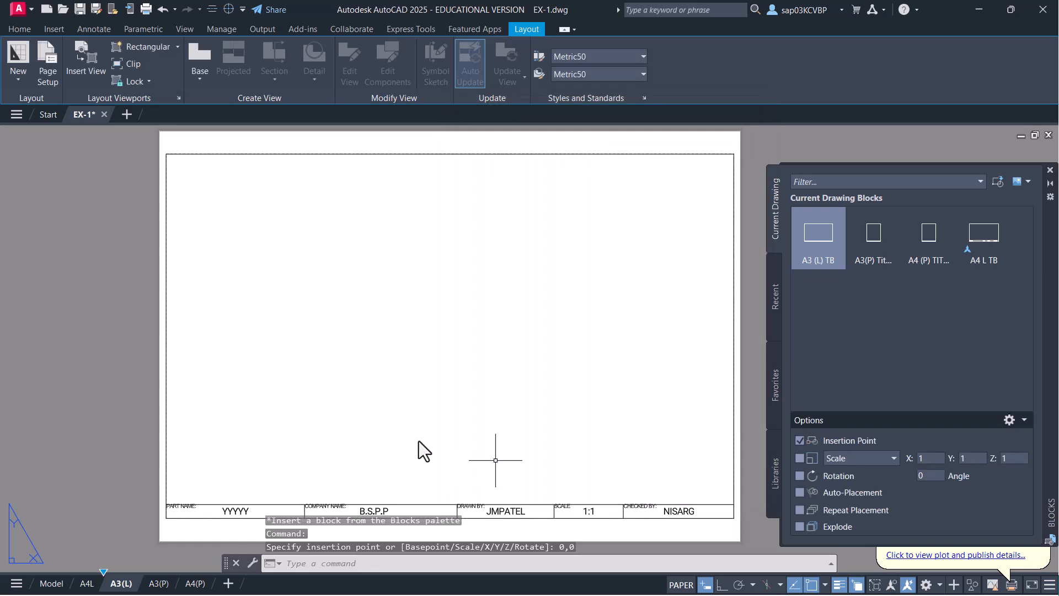
middle_drag(326, 330, 287, 330)
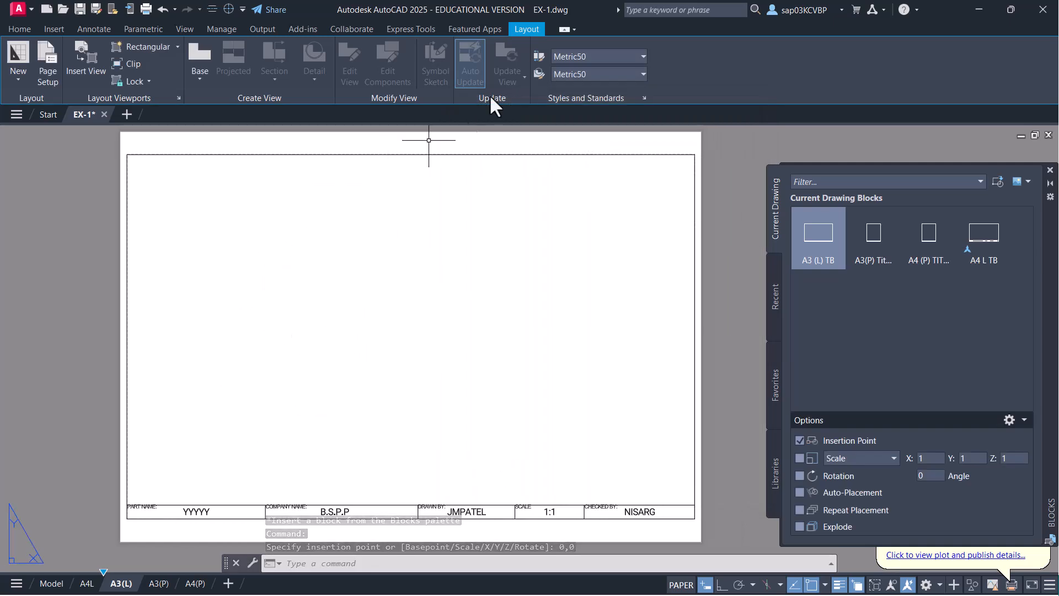
- Create two vertical viewports spanning from the border's top-left to above the title block
click(178, 98)
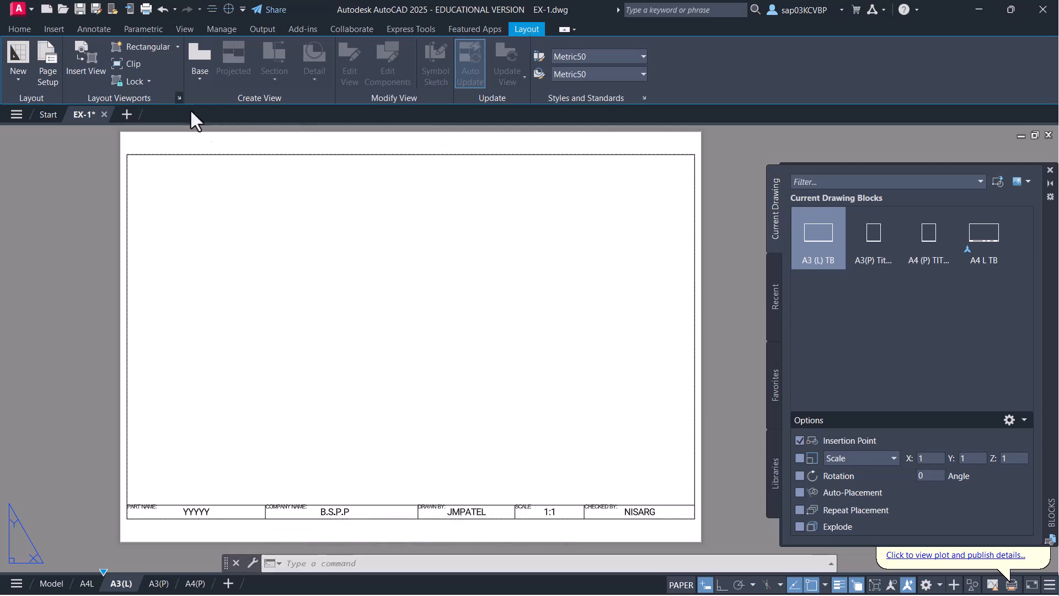
click(395, 252)
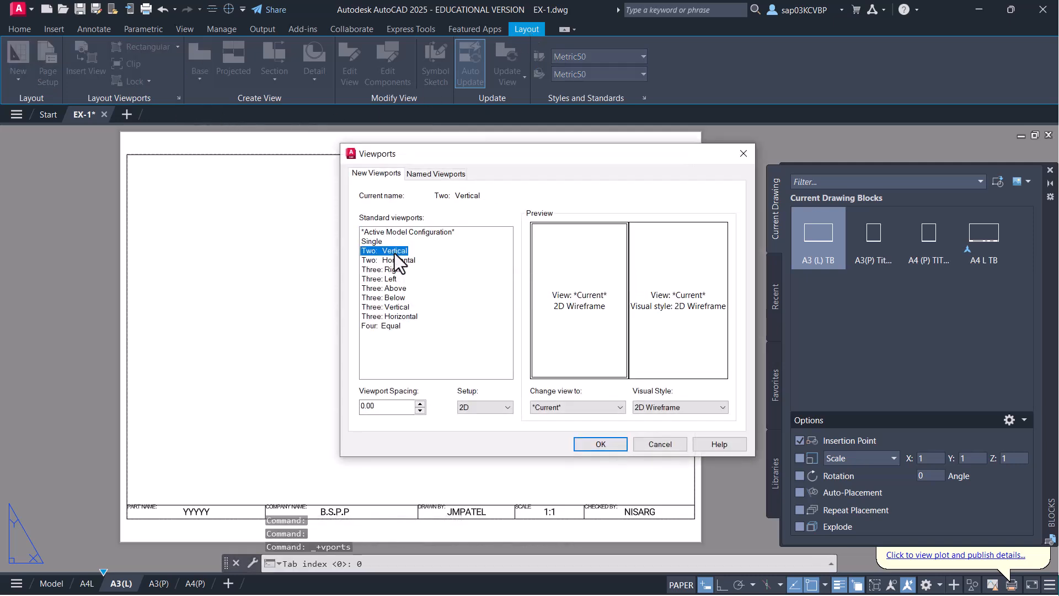
click(598, 446)
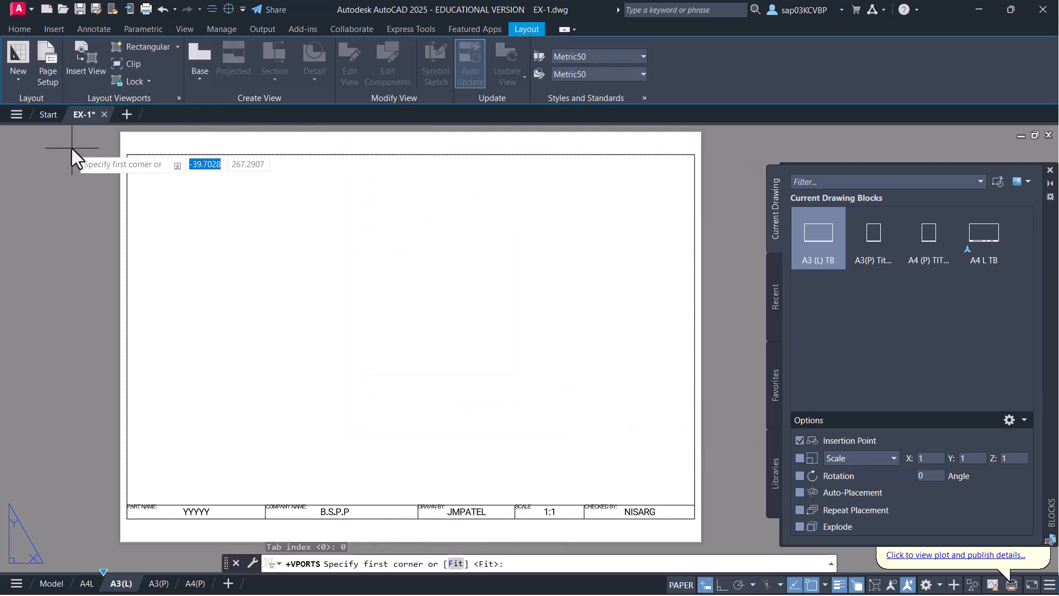
click(128, 155)
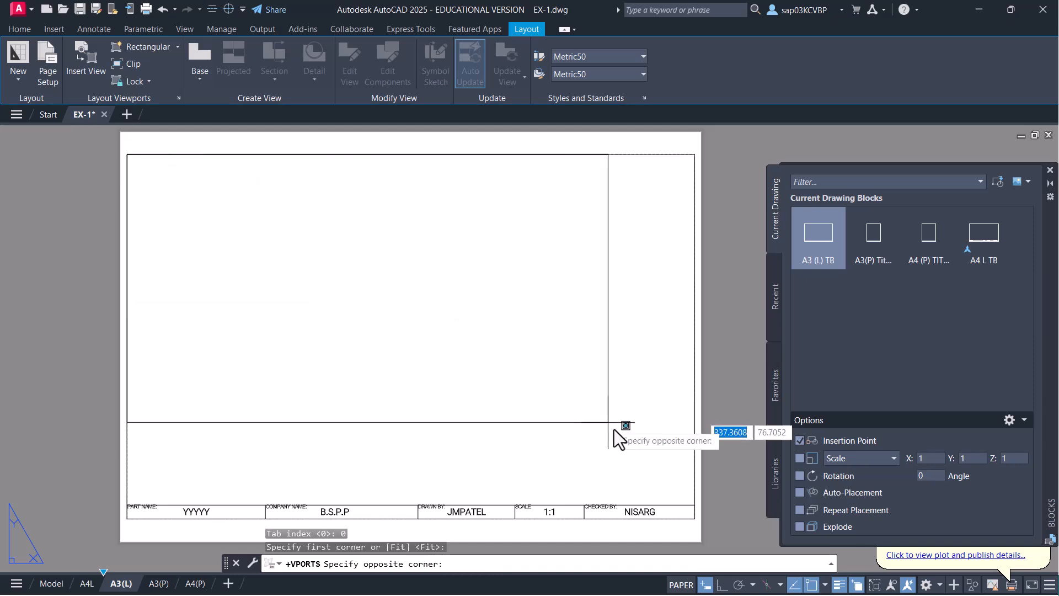
click(694, 506)
- Scale the left viewport to 1:2 and the right to 1:1, panning the right view
double_click(270, 333)
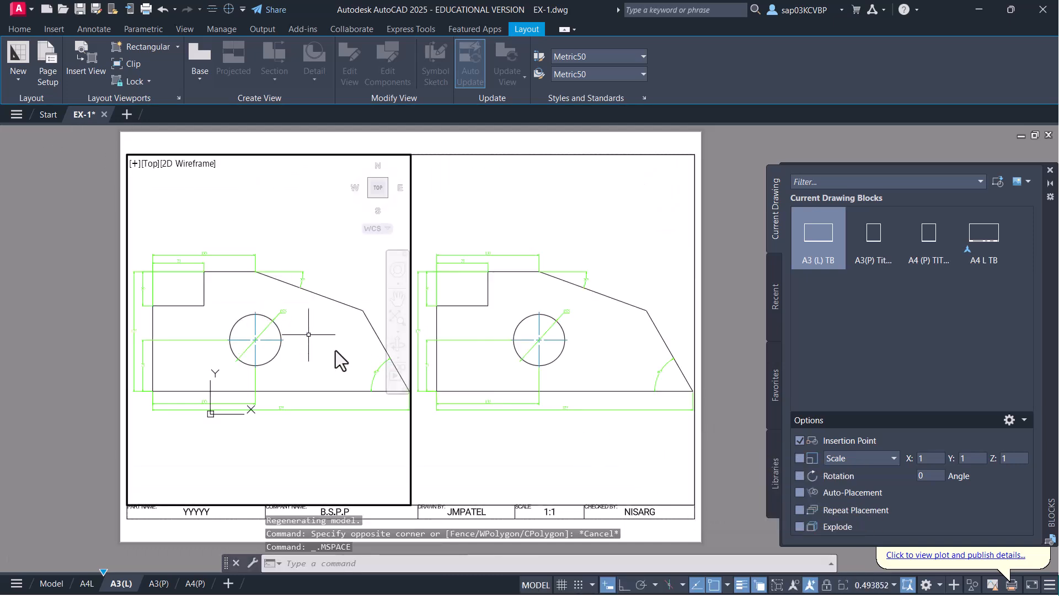
click(880, 585)
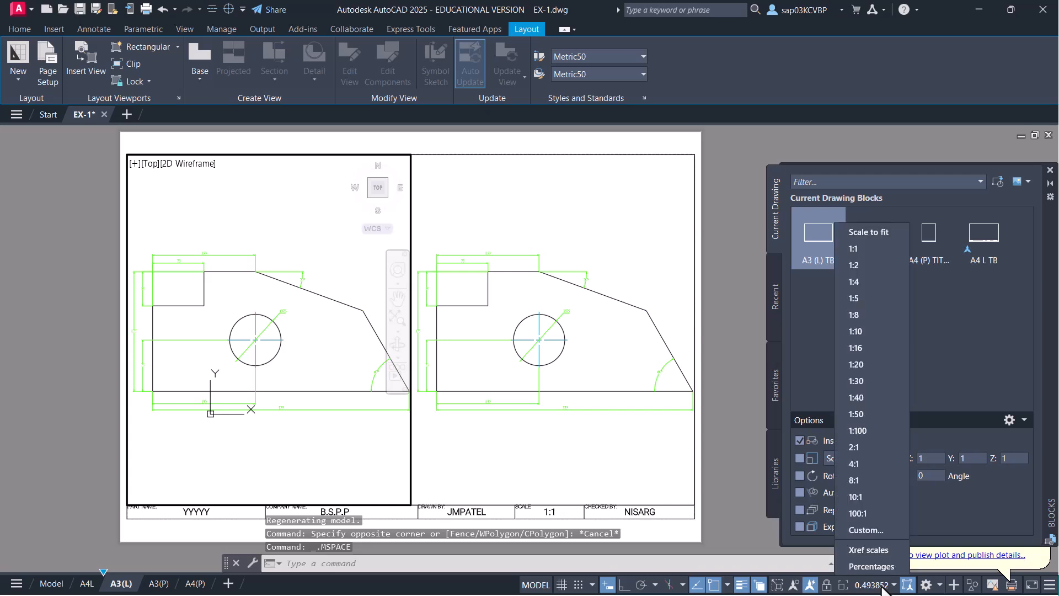
click(865, 267)
click(561, 466)
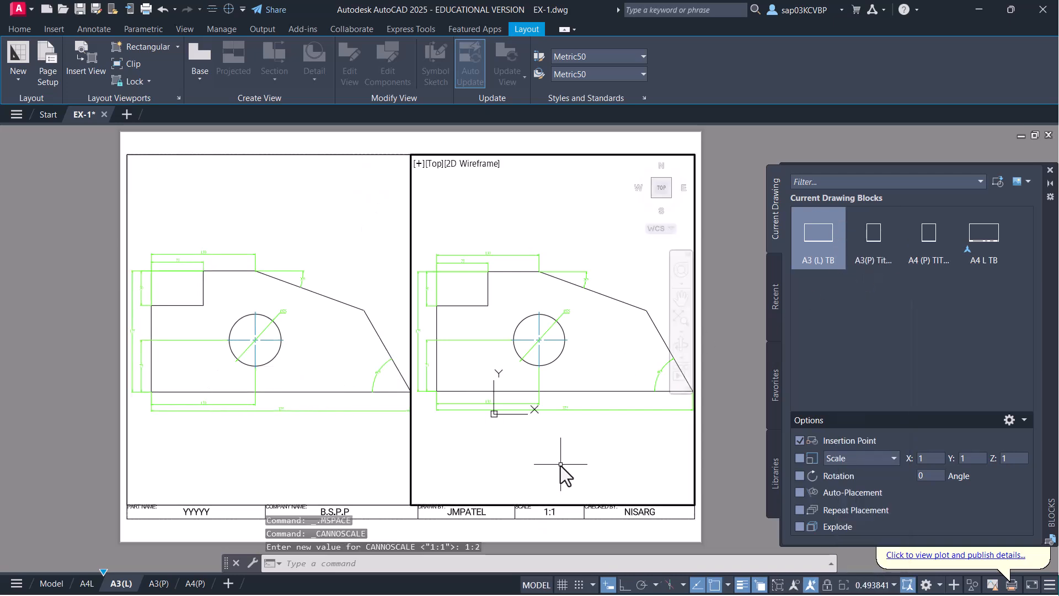
click(876, 585)
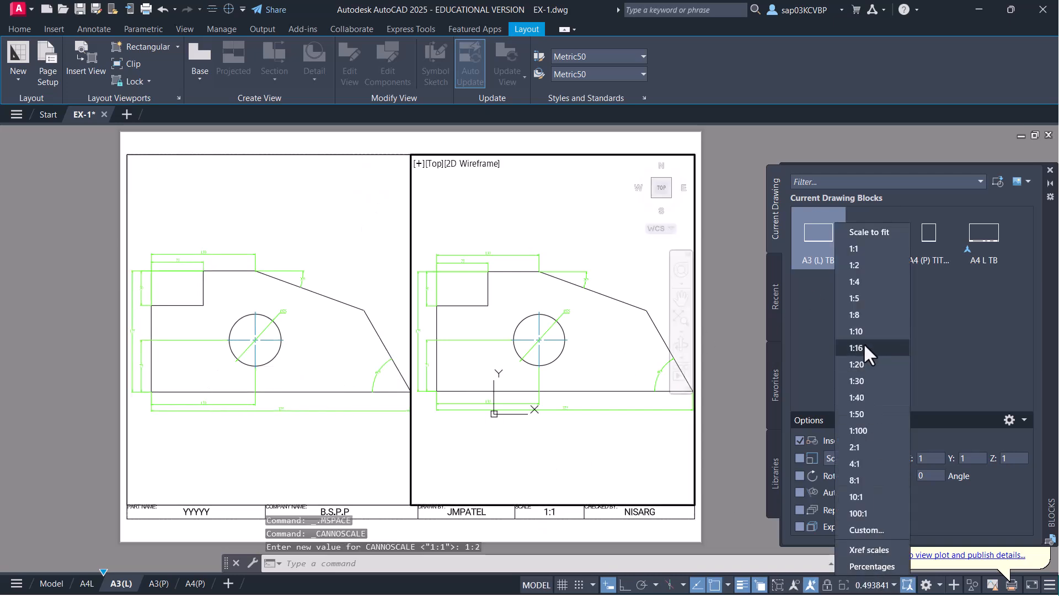
click(864, 249)
middle_drag(480, 367, 627, 391)
click(272, 436)
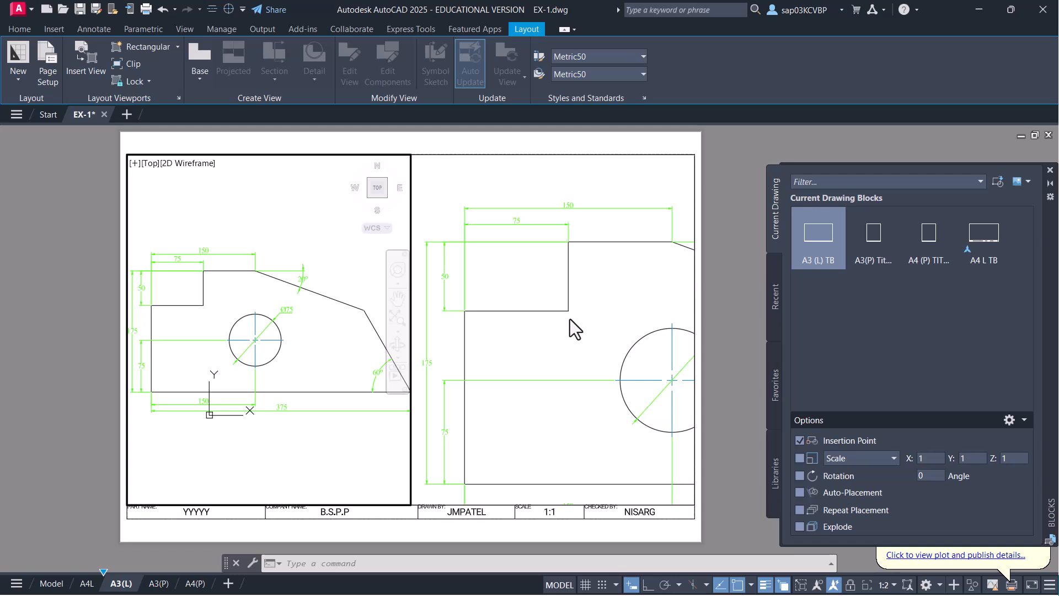
- Return to paper space and start plotting the A3(L) layout
double_click(419, 543)
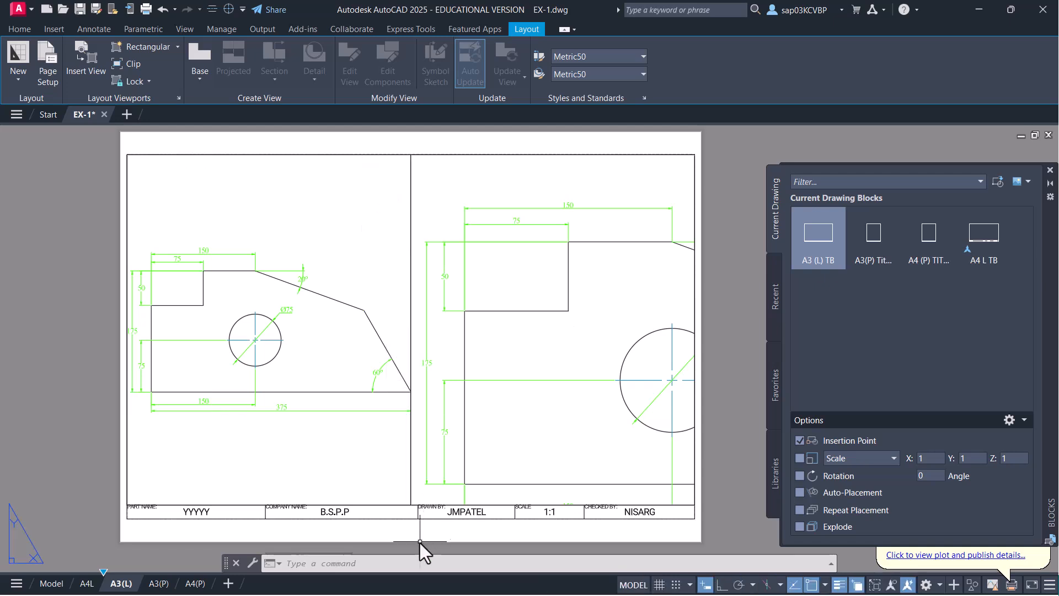
click(411, 534)
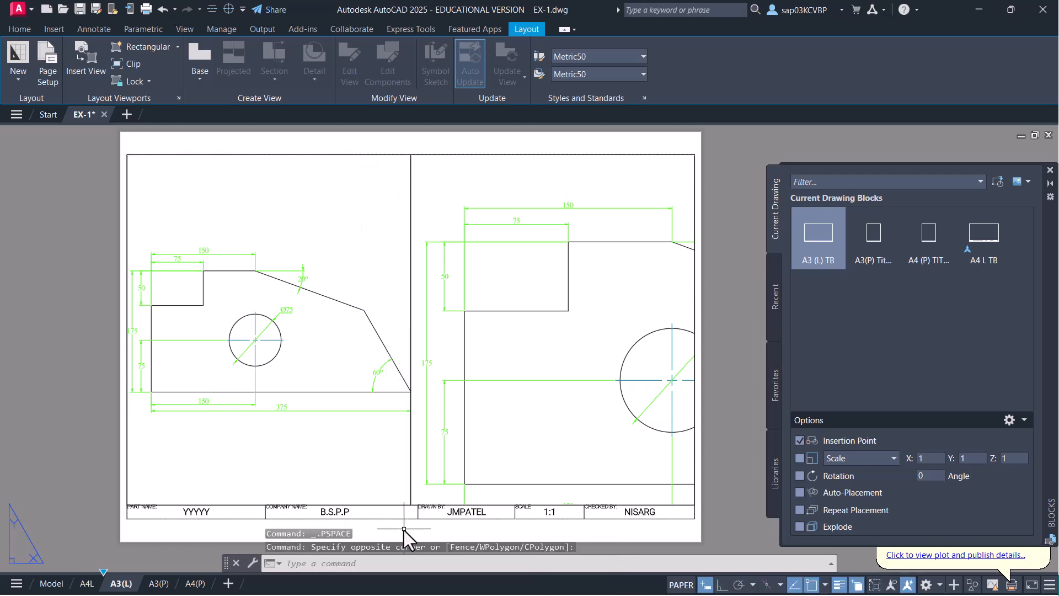
key(ctrl+p)
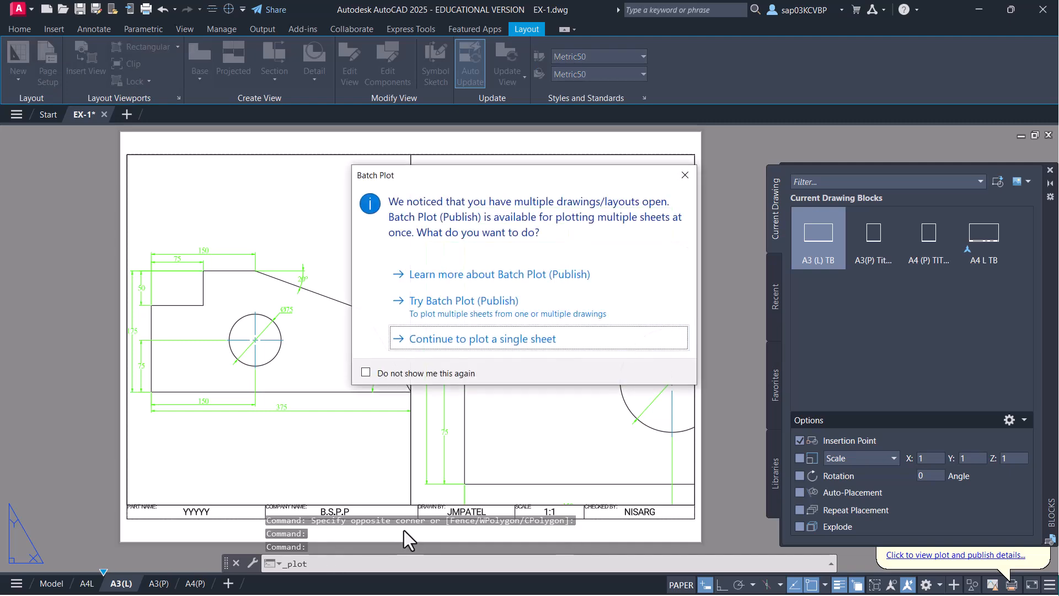
- Preview the single-sheet A3(L) plot, inspecting the title block and top edge, then cancel
click(534, 345)
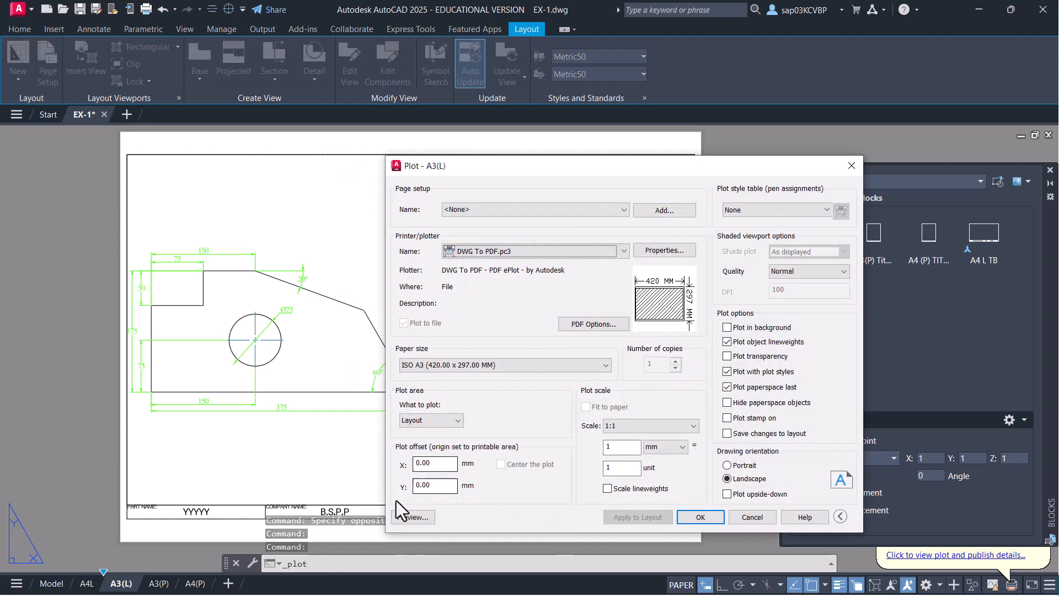
click(413, 517)
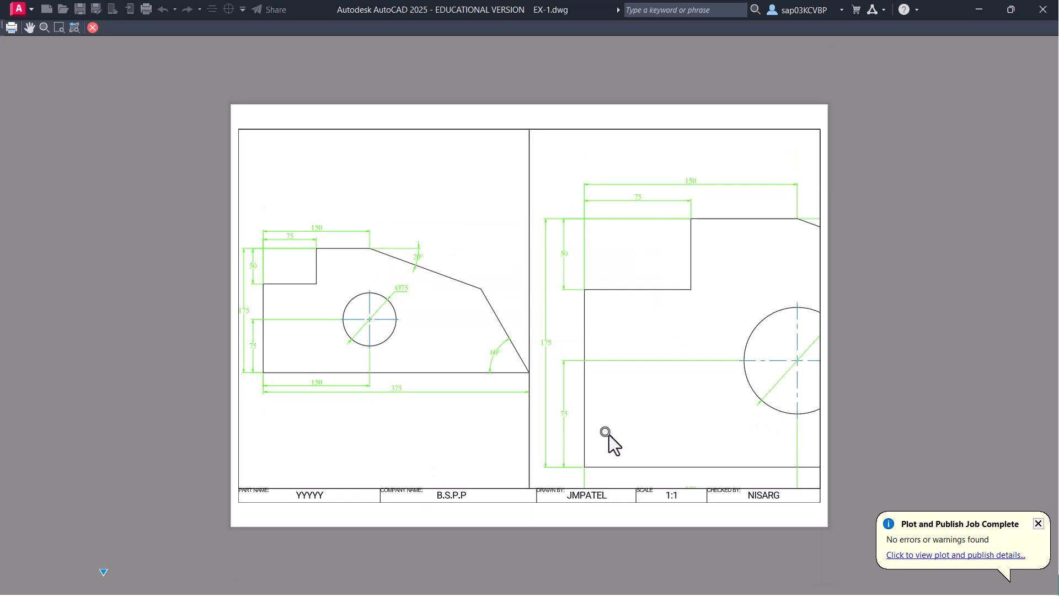
scroll(586, 397, up, 2)
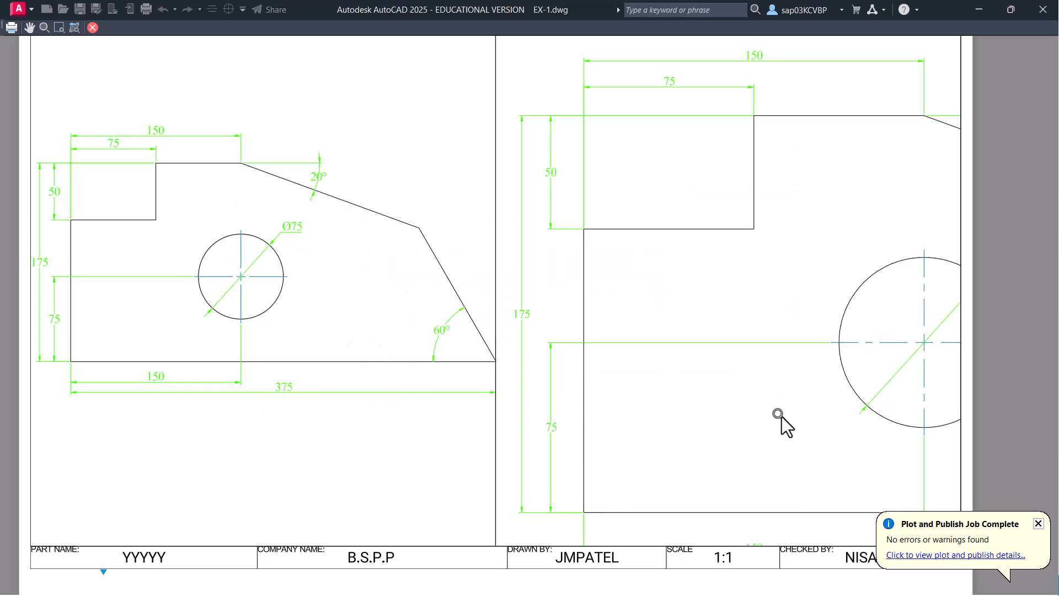
middle_drag(734, 374, 731, 314)
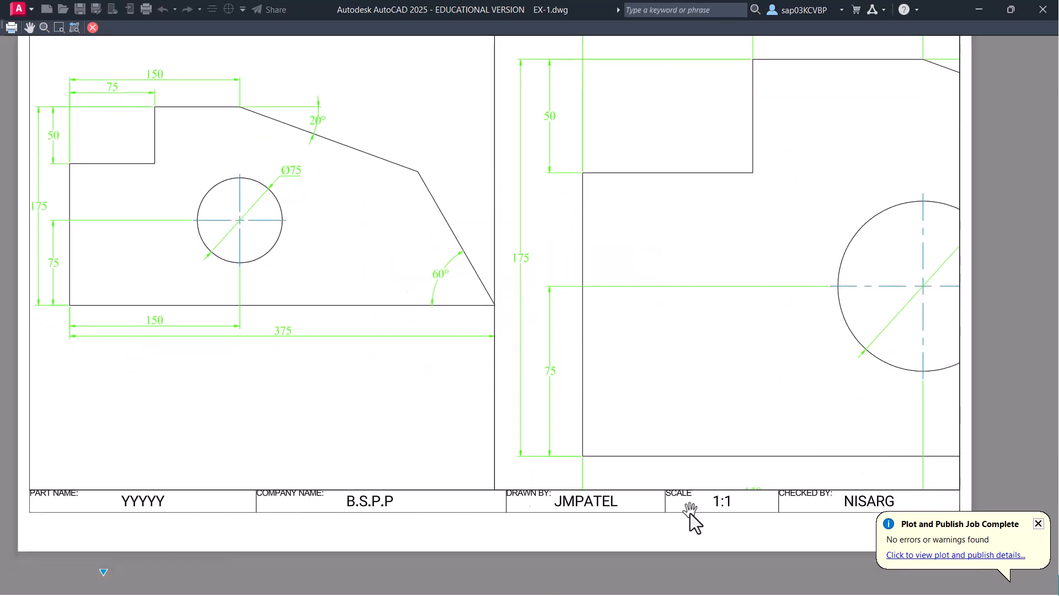
drag(677, 325, 747, 518)
scroll(697, 351, down, 1)
scroll(697, 351, down, 2)
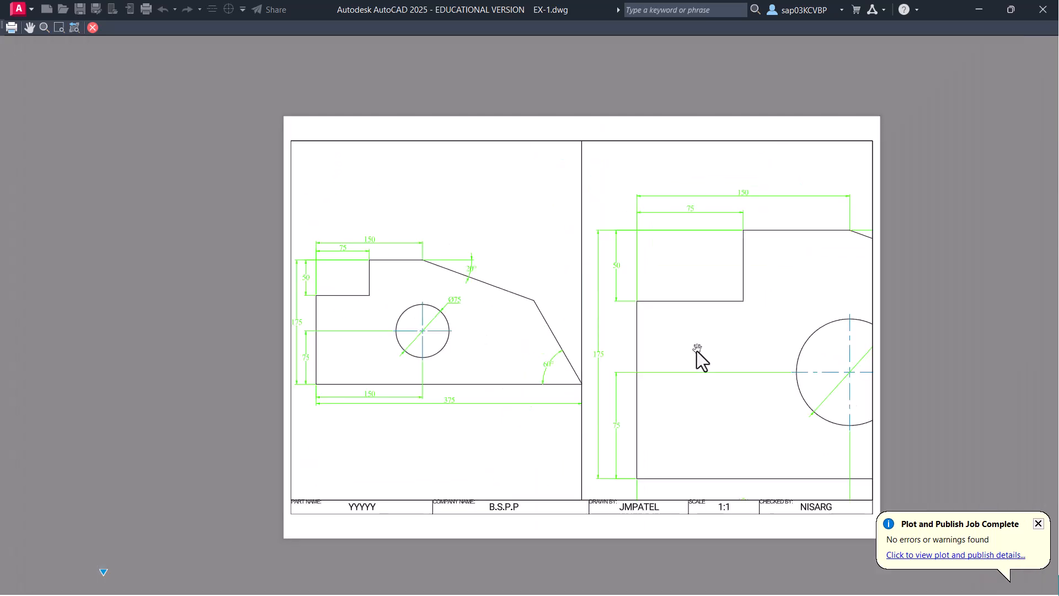
key(Escape)
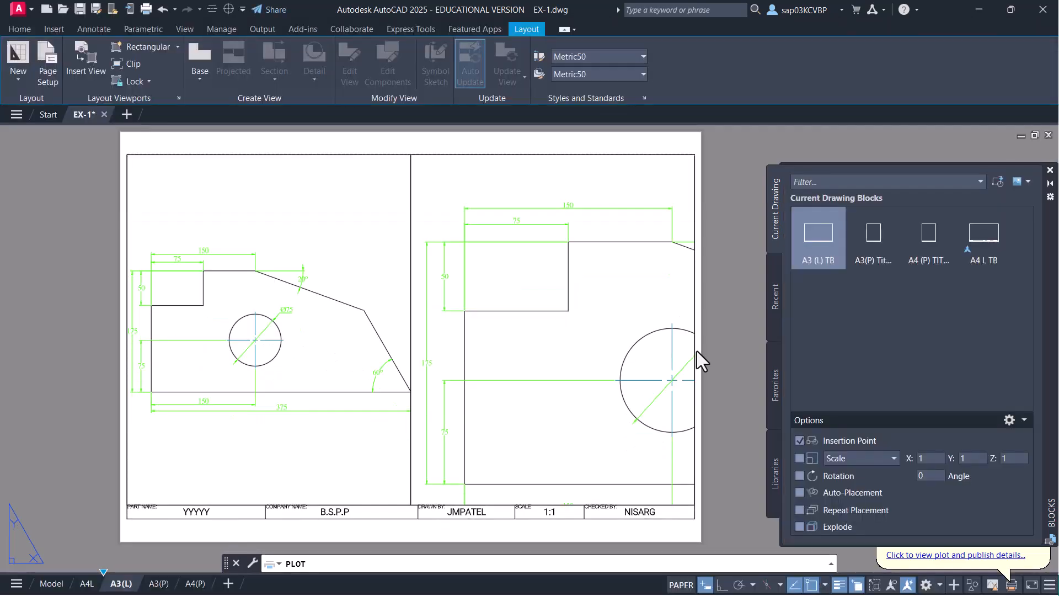
click(753, 517)
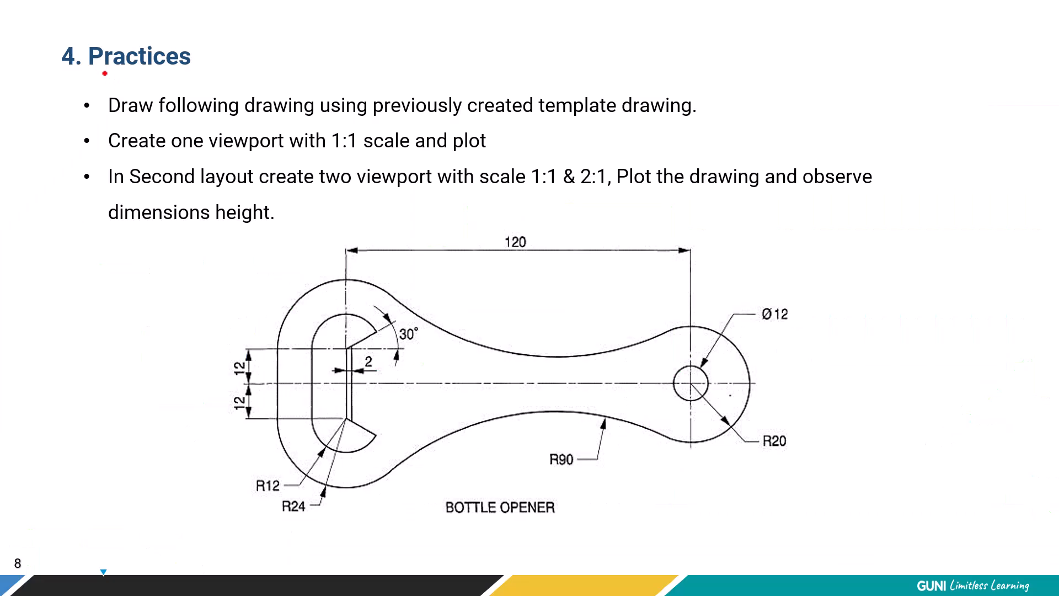
- Underline the Practices heading, viewport, plot and dimensions tasks in red, circling 'two viewport', then return to AutoCAD
drag(104, 74, 191, 70)
drag(90, 277, 125, 308)
drag(196, 158, 281, 160)
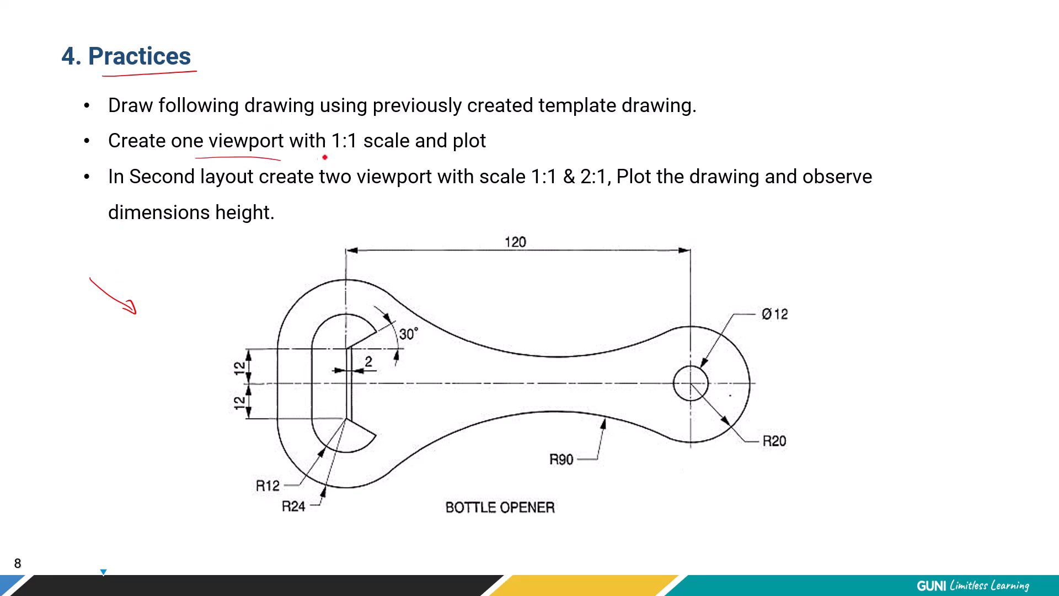
drag(409, 156, 505, 150)
drag(243, 196, 373, 195)
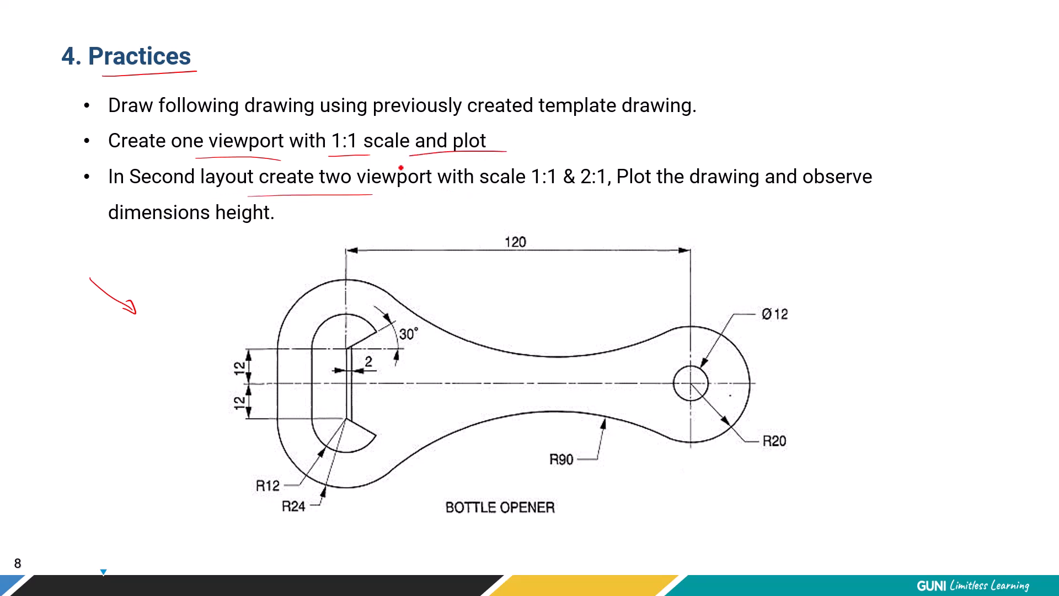
drag(368, 151, 347, 160)
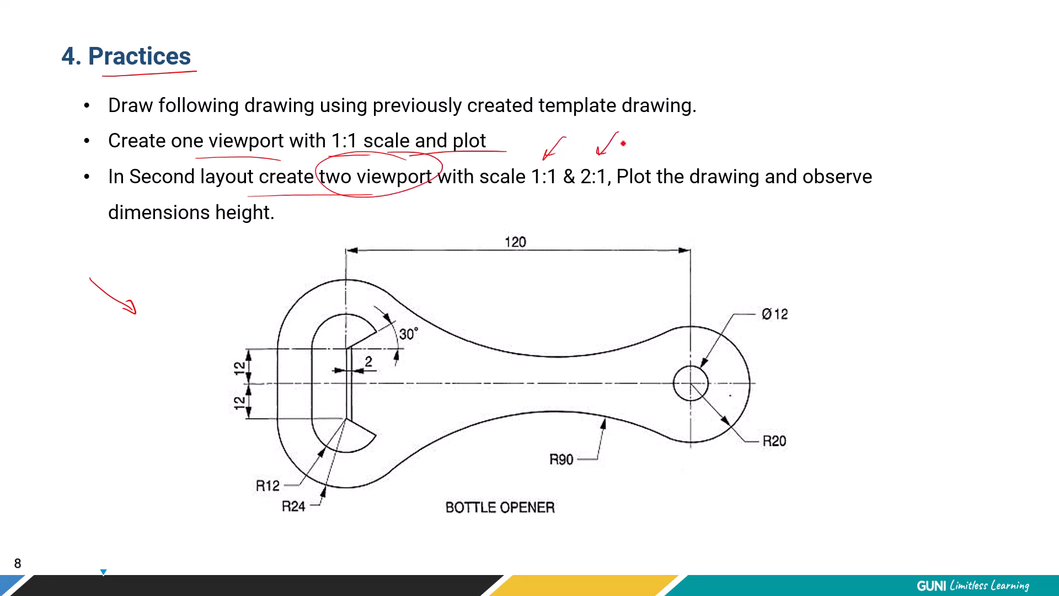
drag(696, 194, 912, 196)
drag(127, 230, 238, 231)
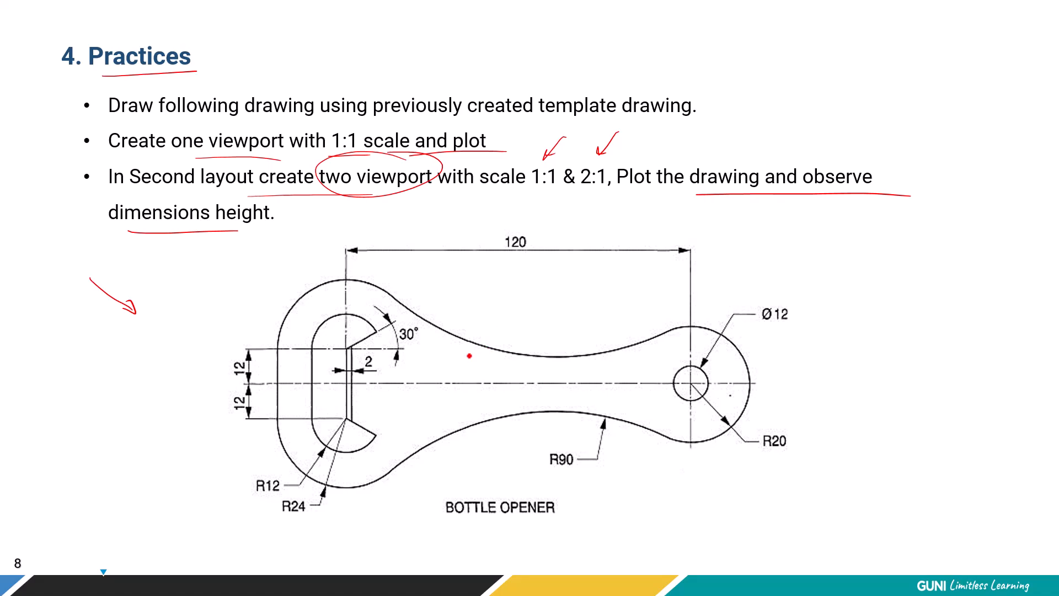
key(alt+Tab)
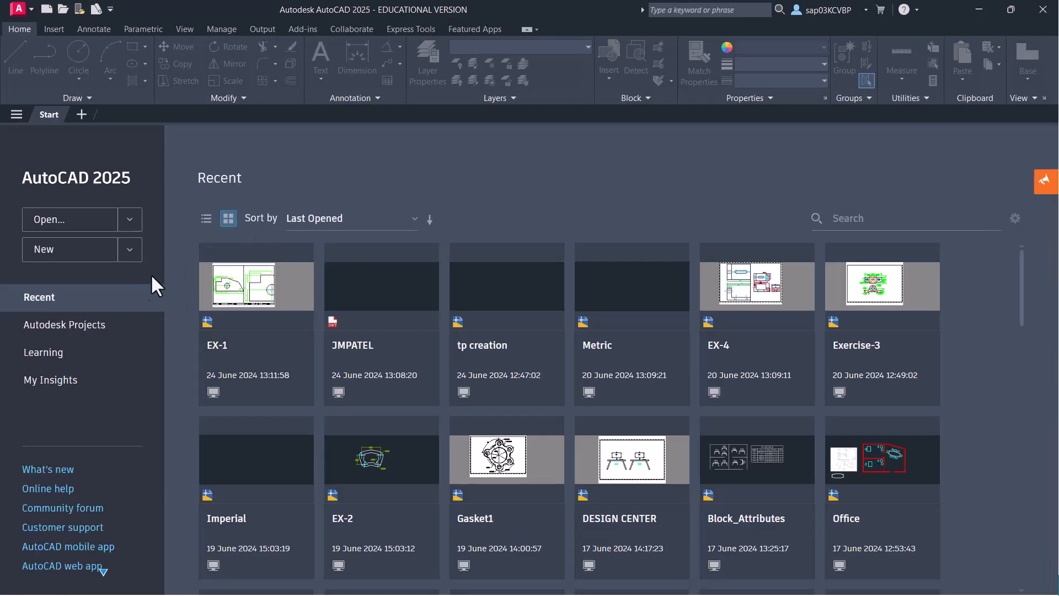
- Create a new drawing from JMPATEL.dwt via Browse templates and save it as Drawing3.dwg
click(131, 253)
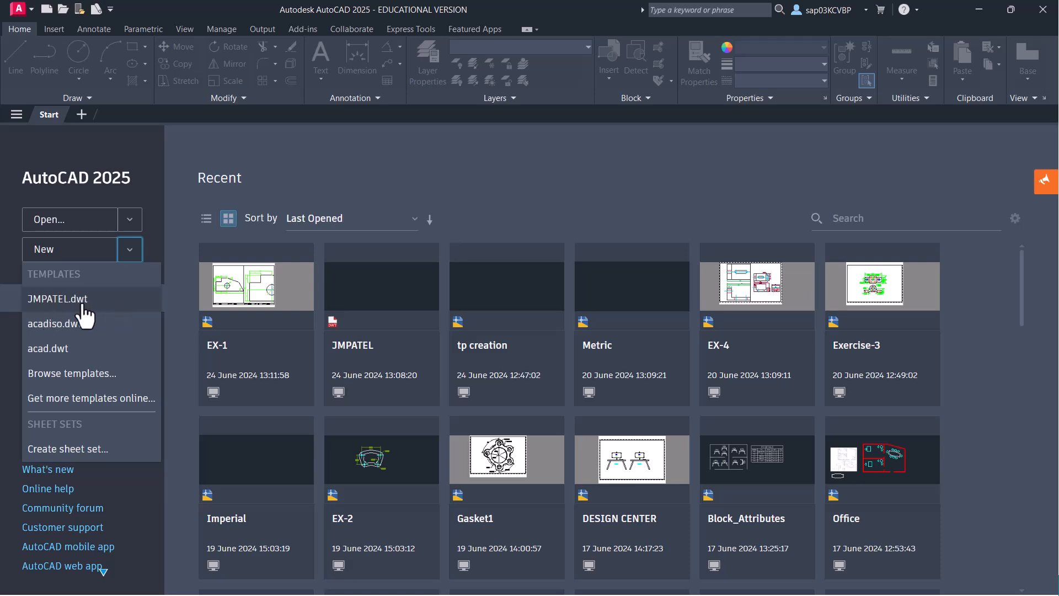
click(104, 376)
click(438, 324)
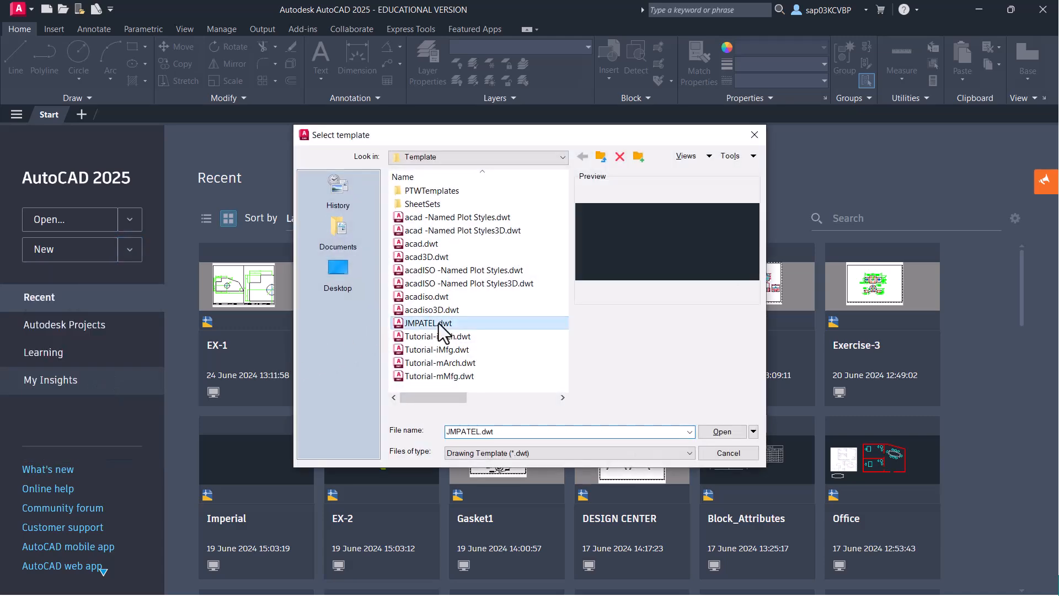
click(724, 432)
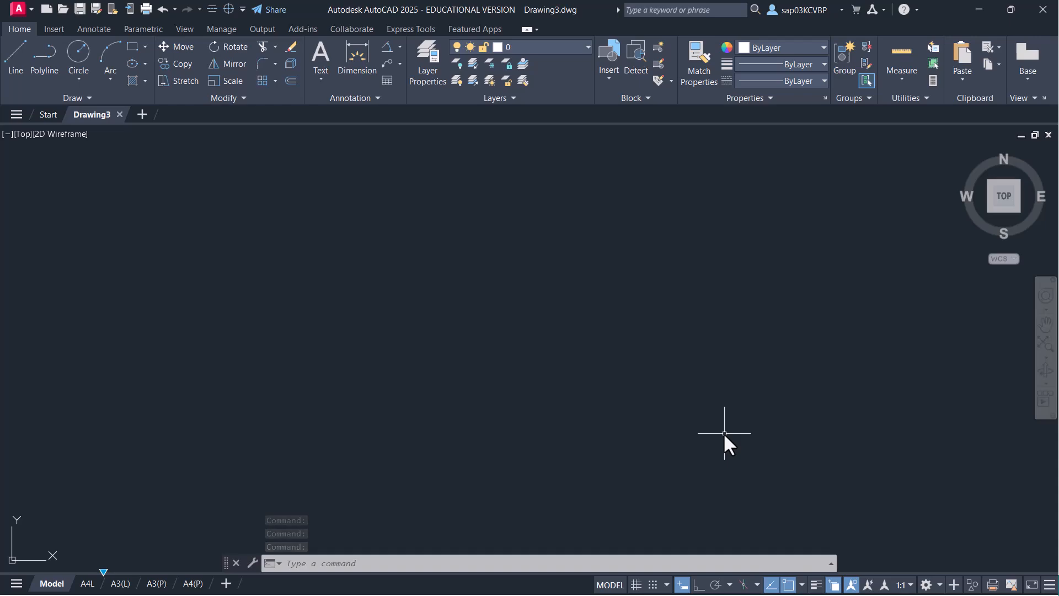
key(ctrl+s)
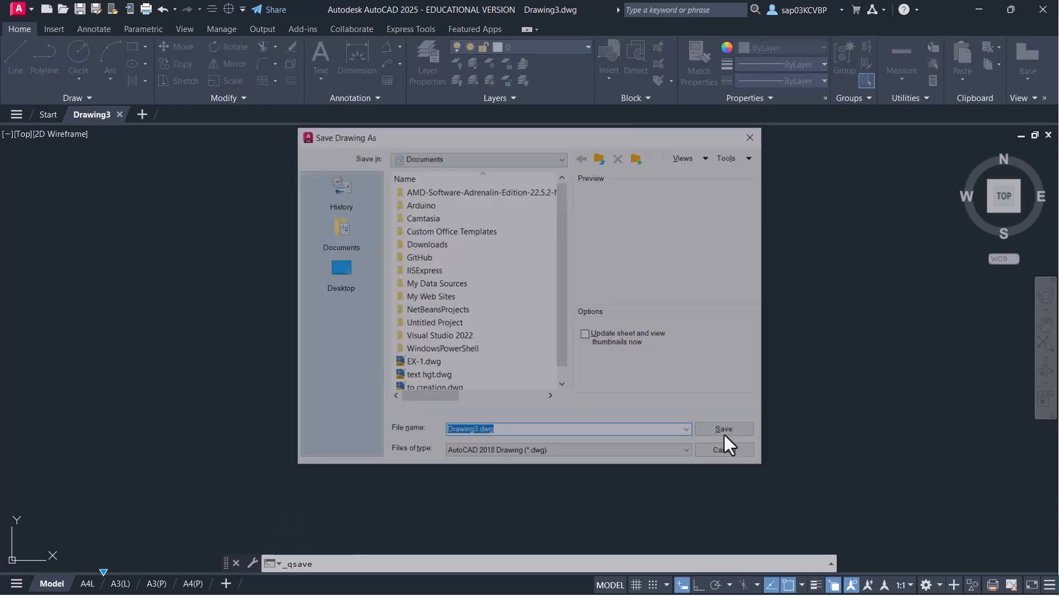
click(724, 435)
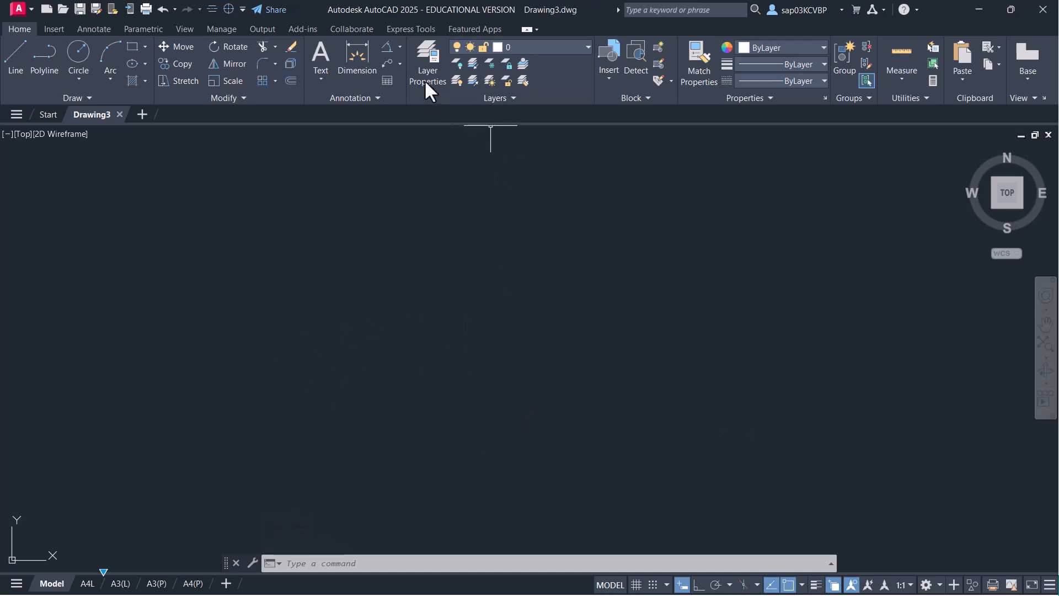
- On the object layer, start a polyline with a 24-unit vertical line and a 48-wide arc
click(549, 45)
click(532, 160)
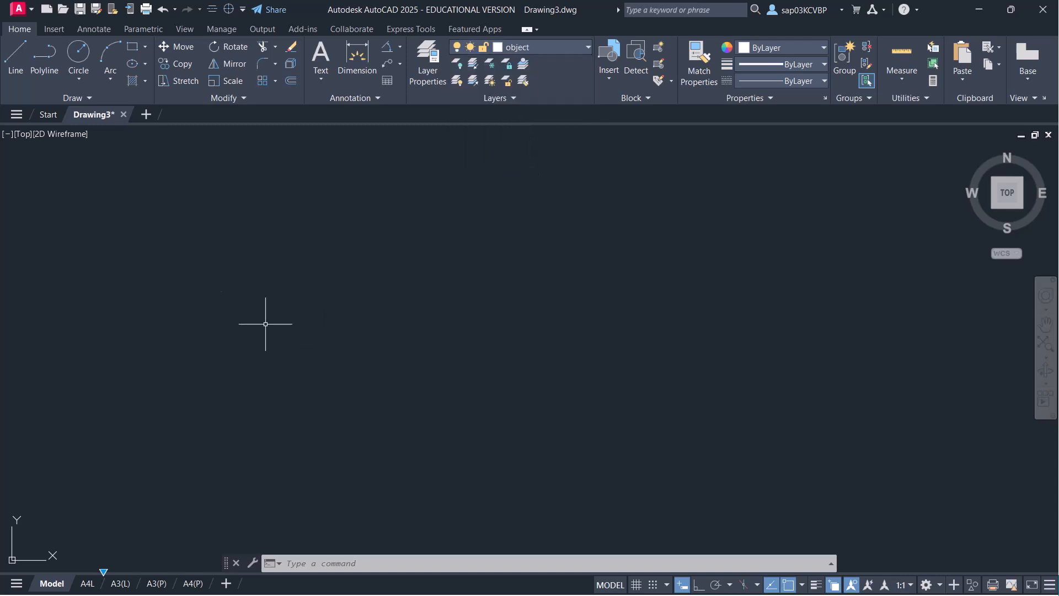
text(pl)
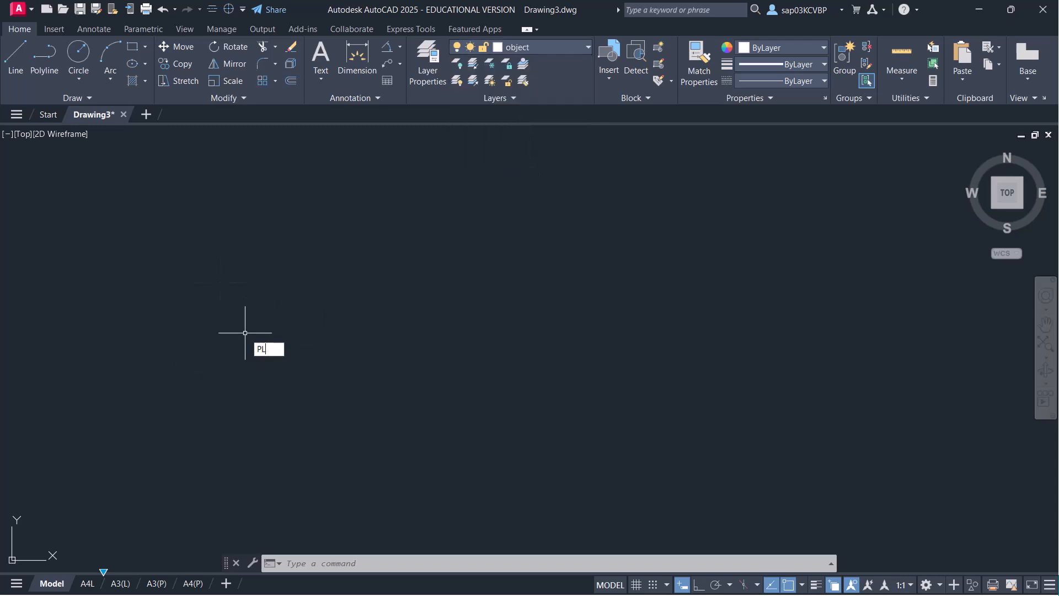
key(Return)
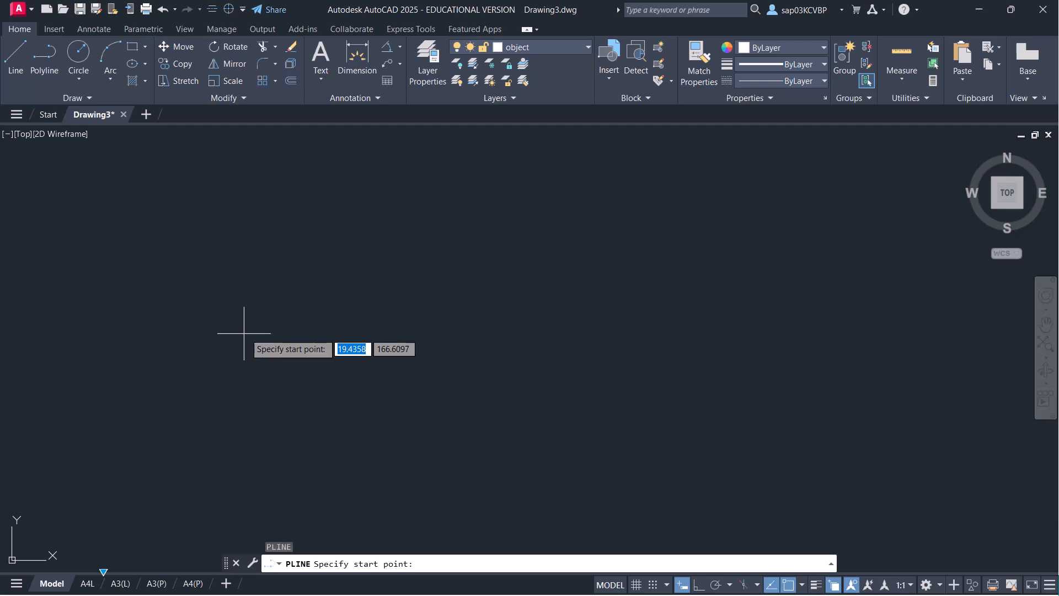
click(193, 355)
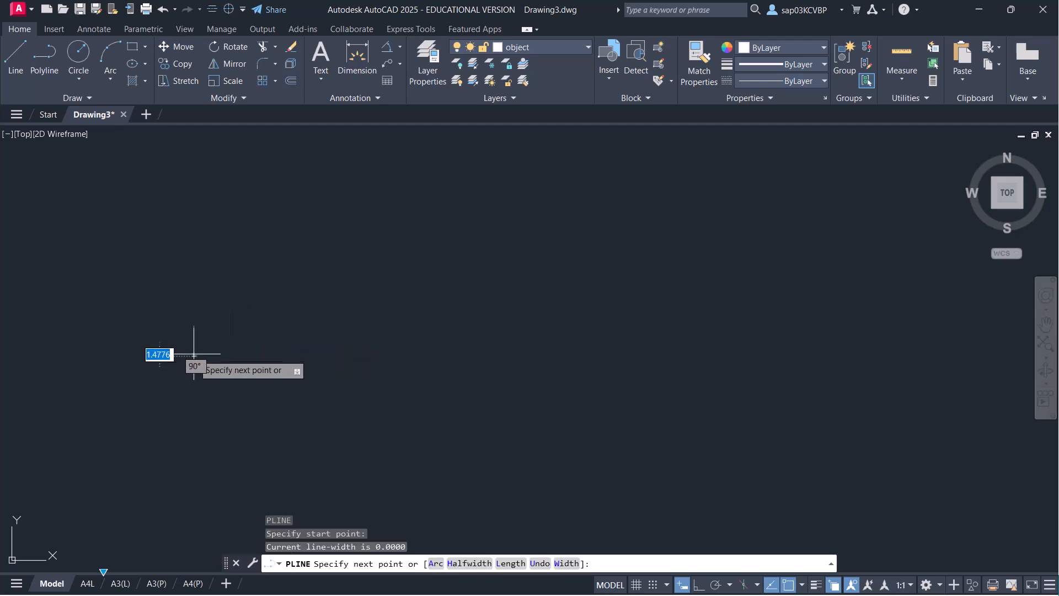
key(F8)
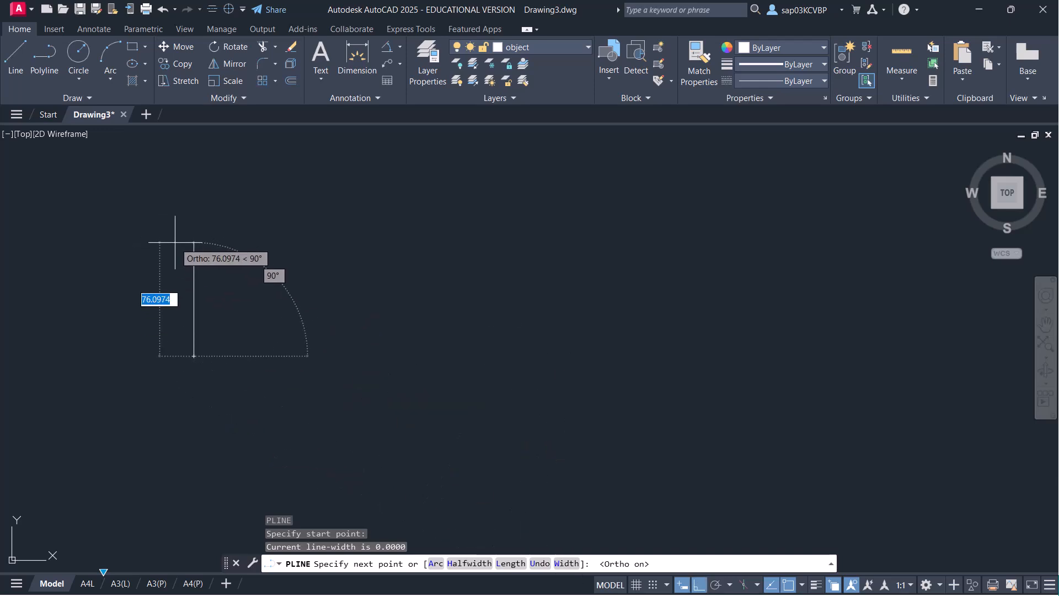
text(24)
key(Return)
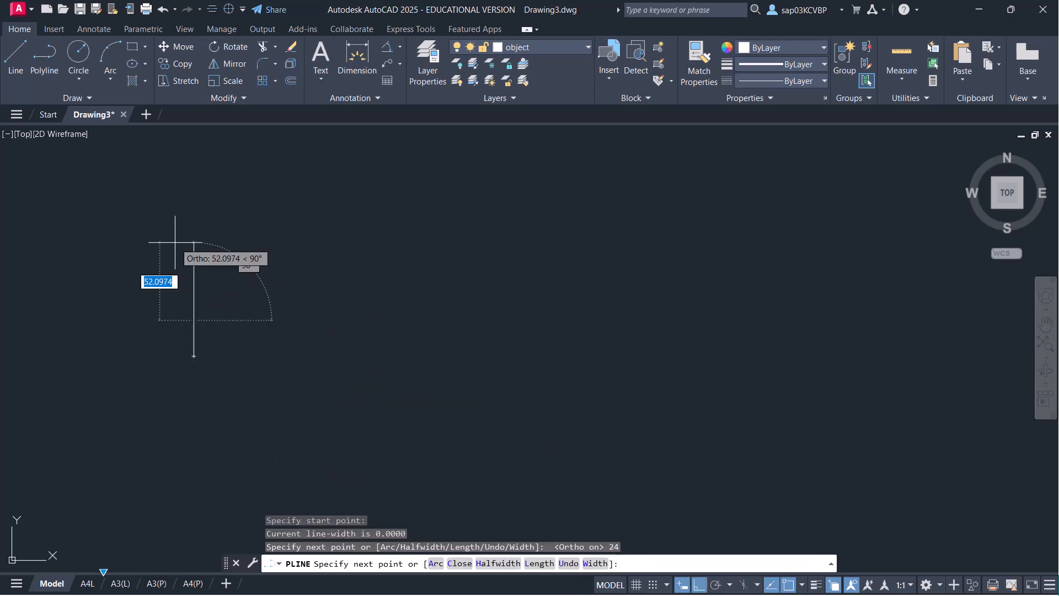
text(A)
key(Return)
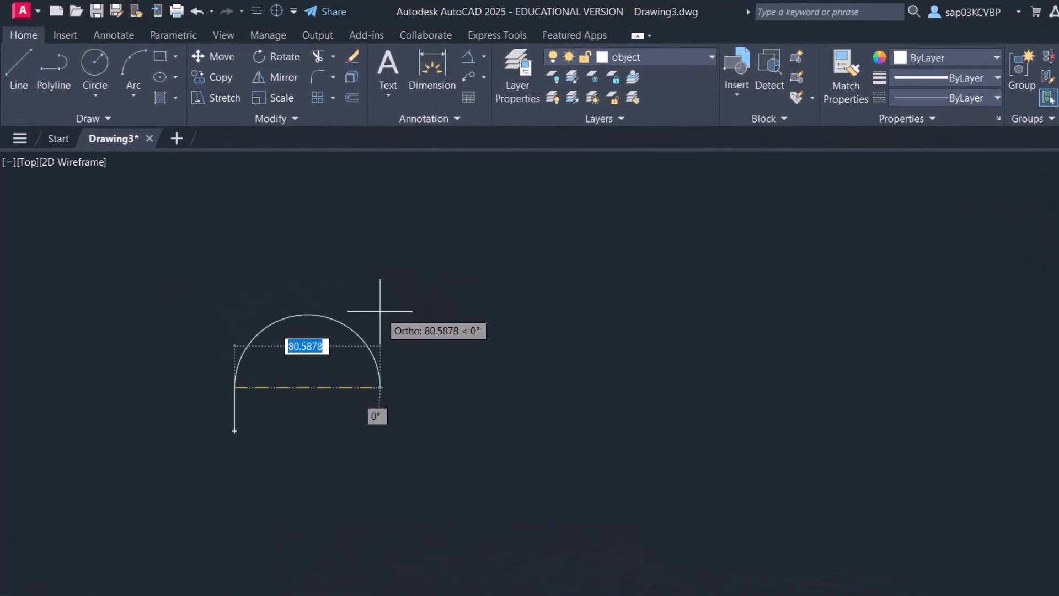
text(48)
key(Return)
- Finish the slot with a 24-unit line down and an arc closing back to the start
scroll(254, 367, up, 2)
middle_drag(295, 410, 326, 259)
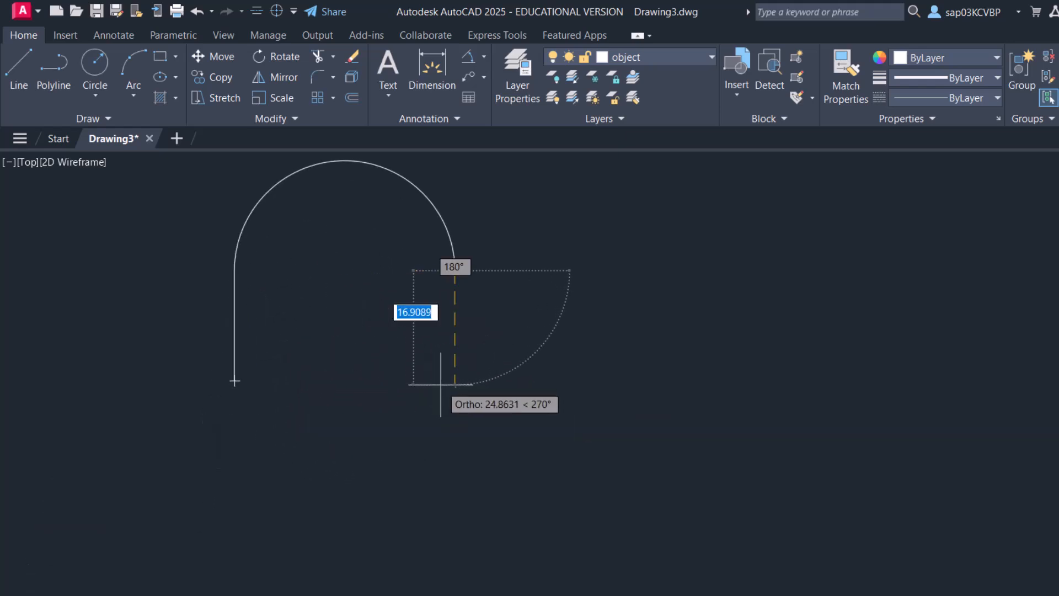
text(24)
key(Return)
text(a)
key(Return)
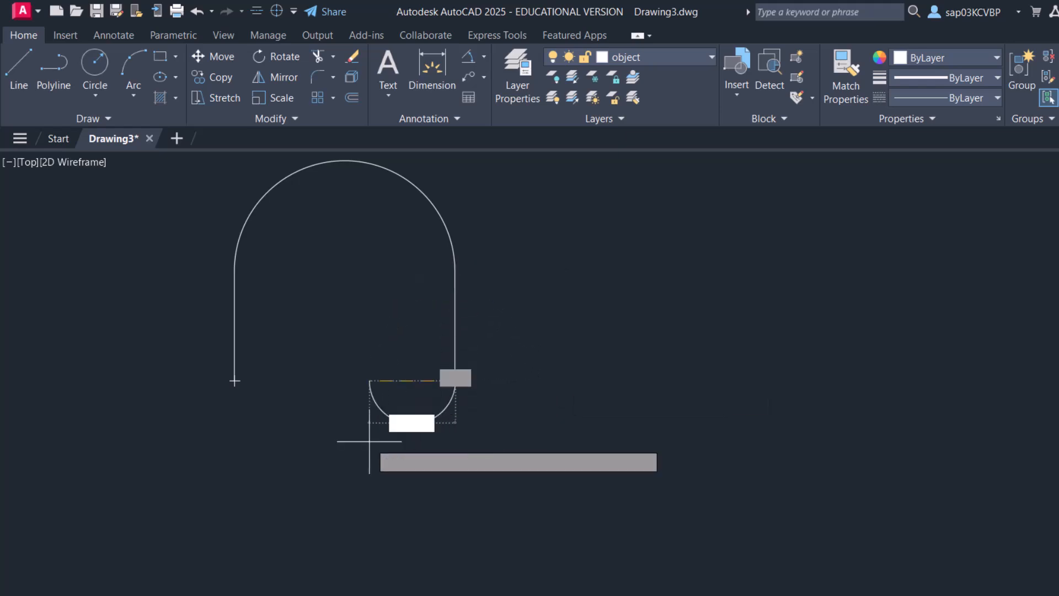
click(234, 381)
key(Return)
- Offset the slot outline 10 units inward to form the inner slot
middle_drag(354, 379, 336, 428)
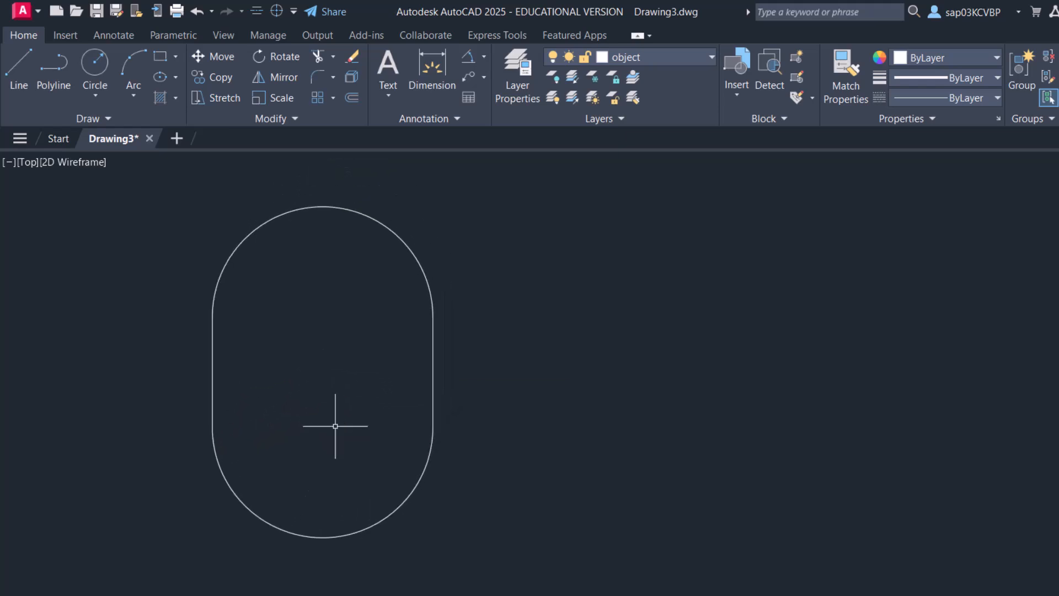
text(o)
key(Return)
text(10)
key(Return)
click(433, 377)
click(354, 390)
right_click(520, 394)
click(551, 402)
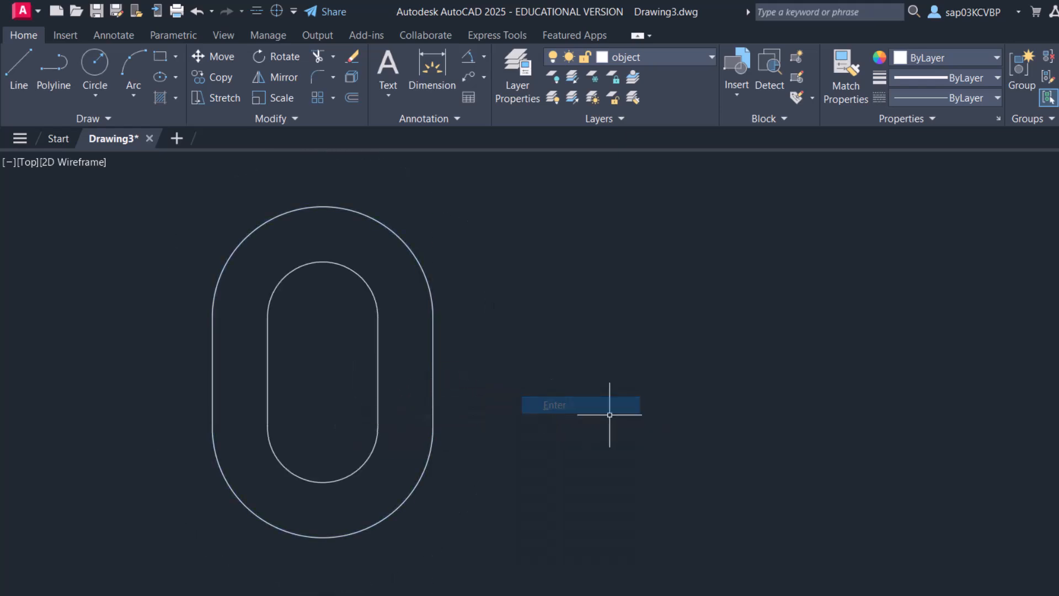
middle_drag(615, 416, 432, 451)
scroll(615, 416, down, 1)
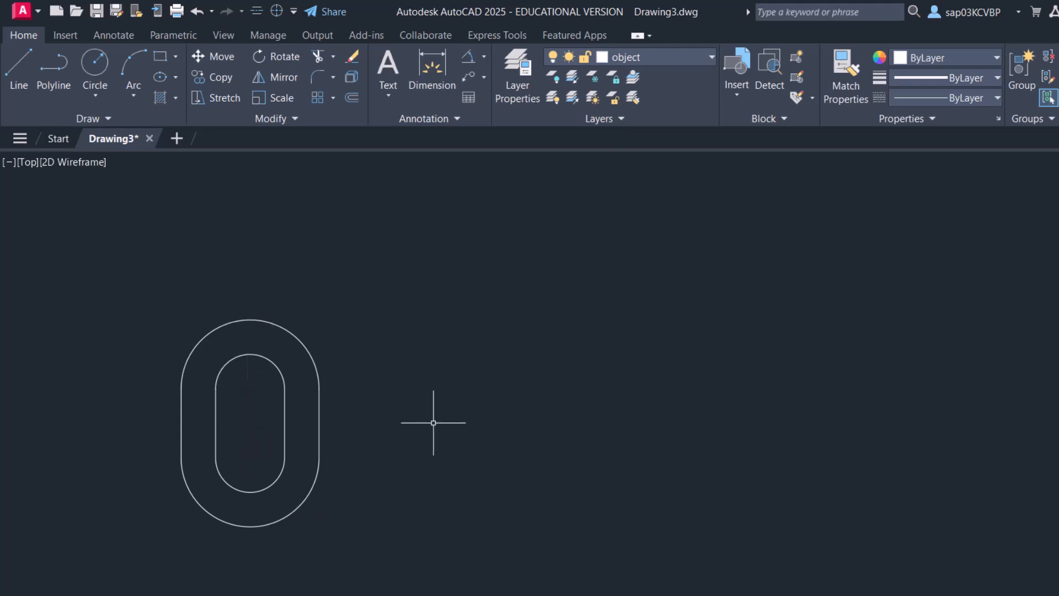
text(c)
key(Return)
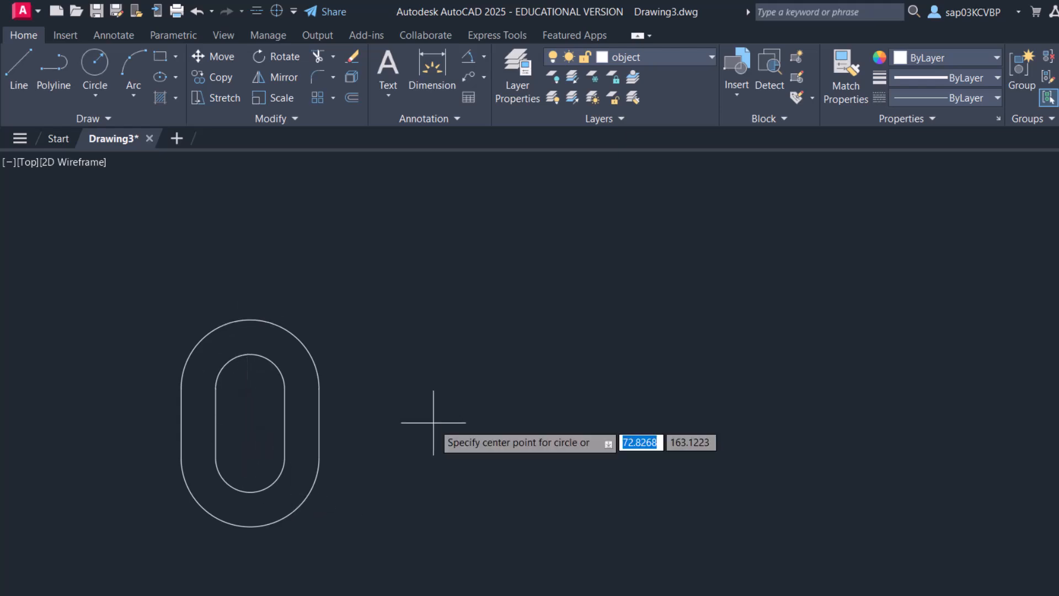
shift+right_click(506, 341)
click(532, 354)
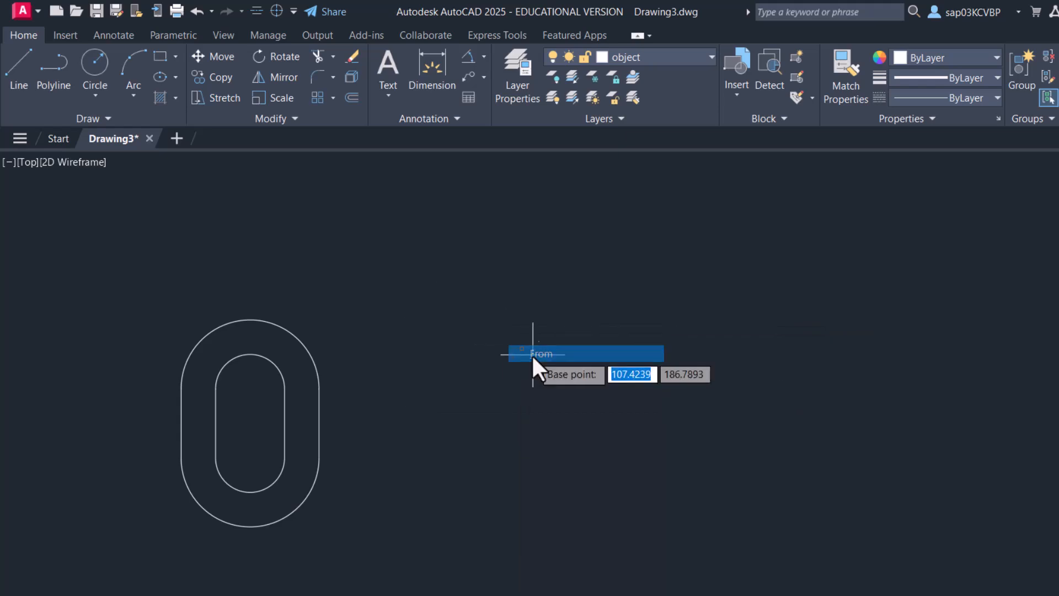
text(M2P)
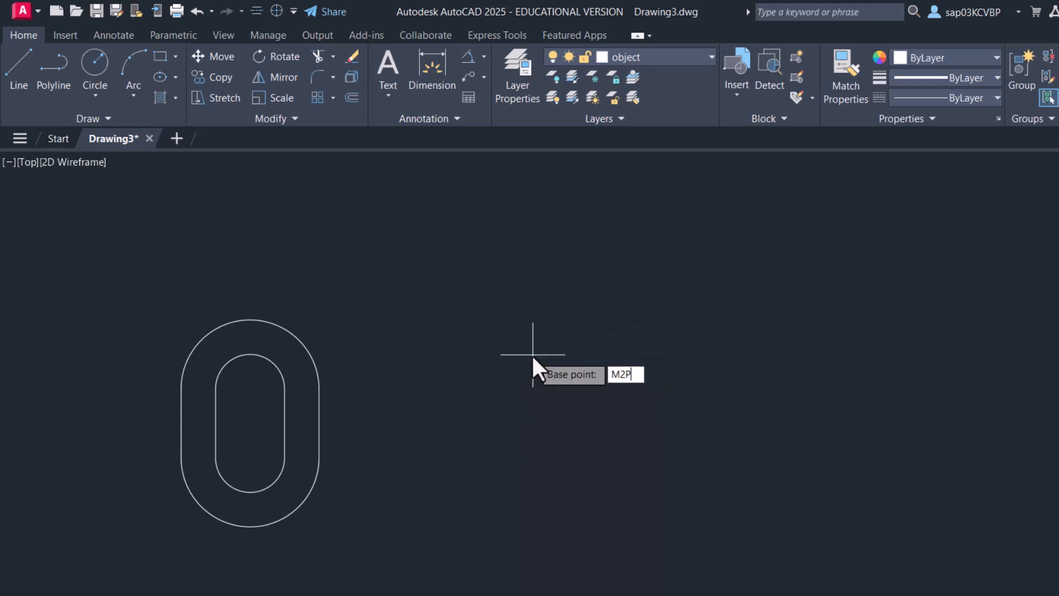
key(Return)
scroll(235, 438, up, 4)
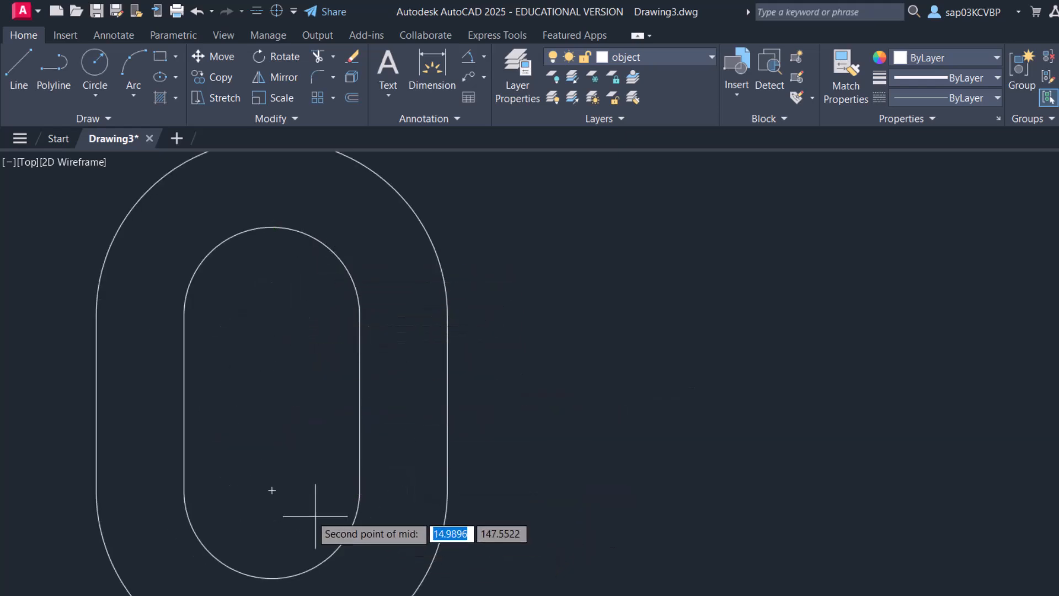
click(273, 492)
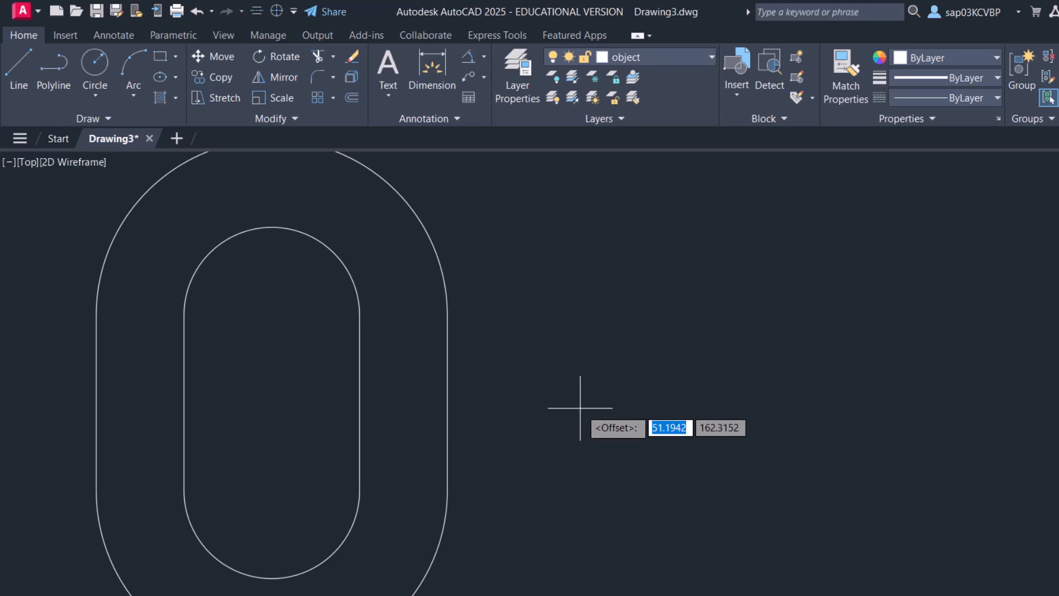
text(@120)
key(Tab)
key(Return)
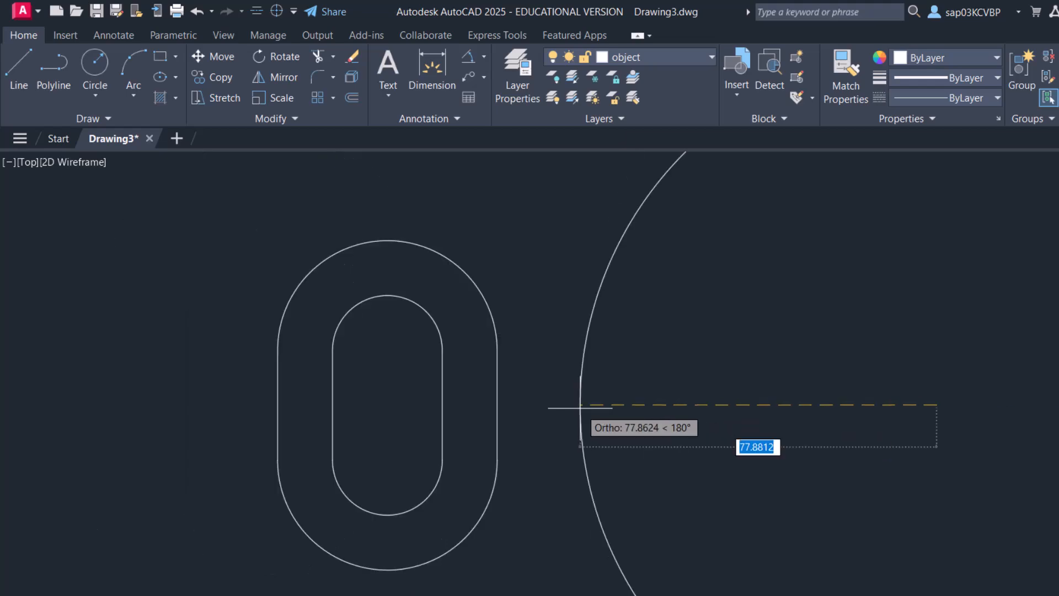
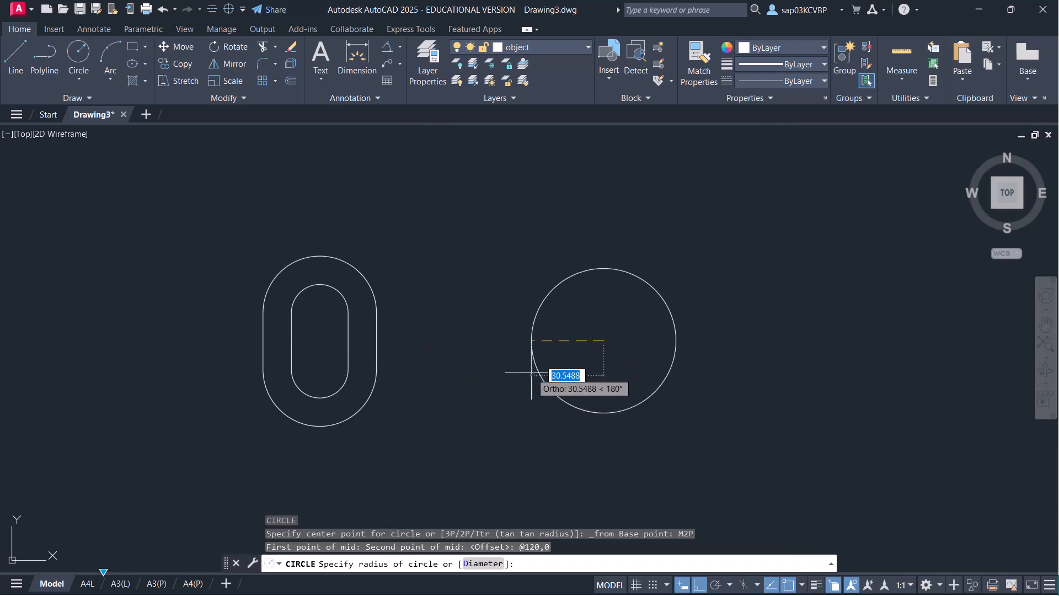
- Finish the circle as a 12-diameter hole
text(D)
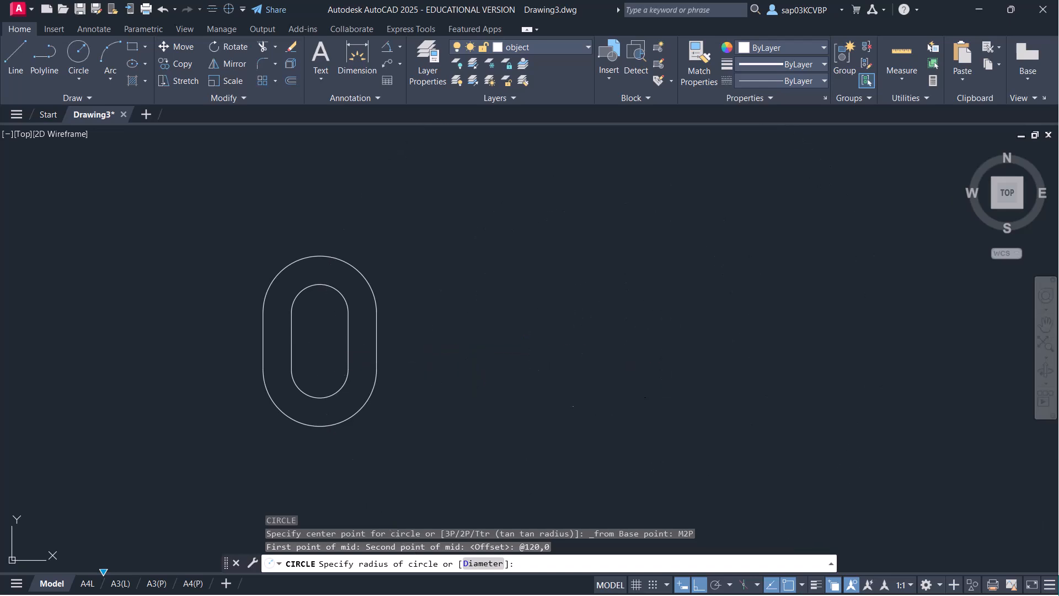
key(Return)
text(12)
key(Return)
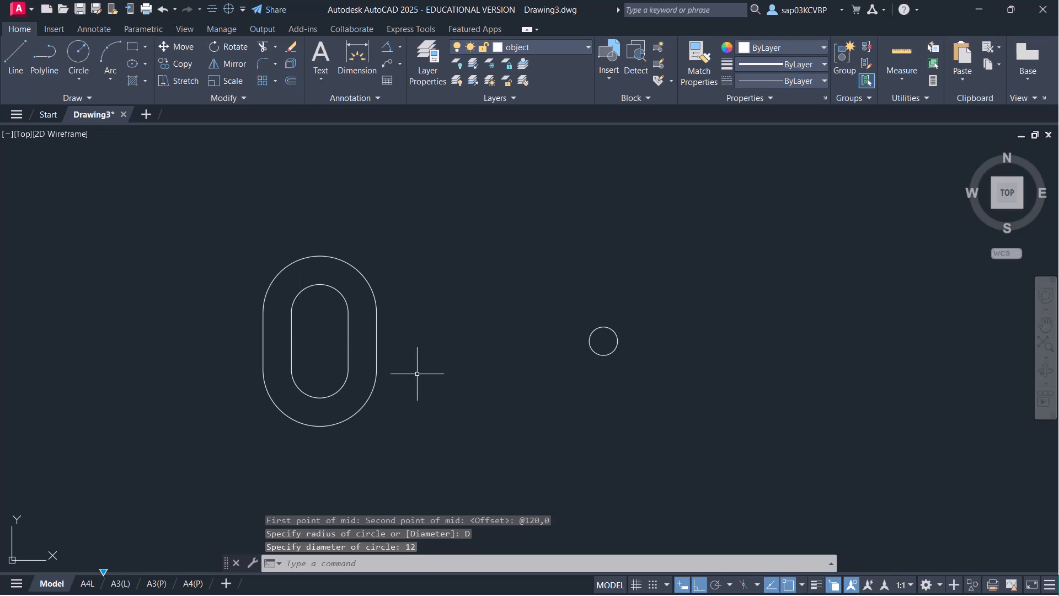
- Draw a concentric radius-20 circle around the 12-diameter hole
key(Return)
click(604, 341)
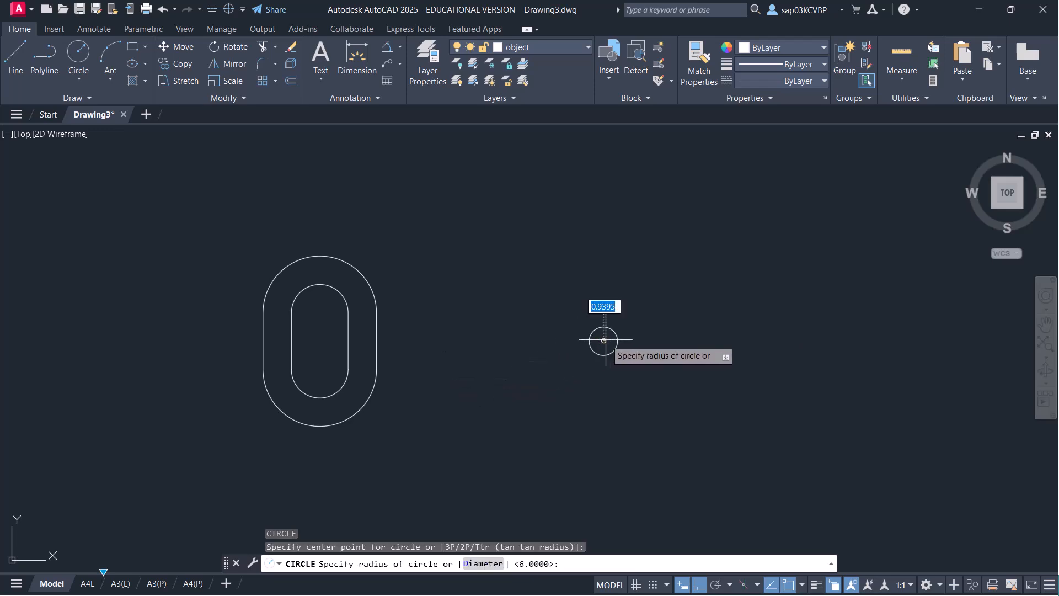
text(20)
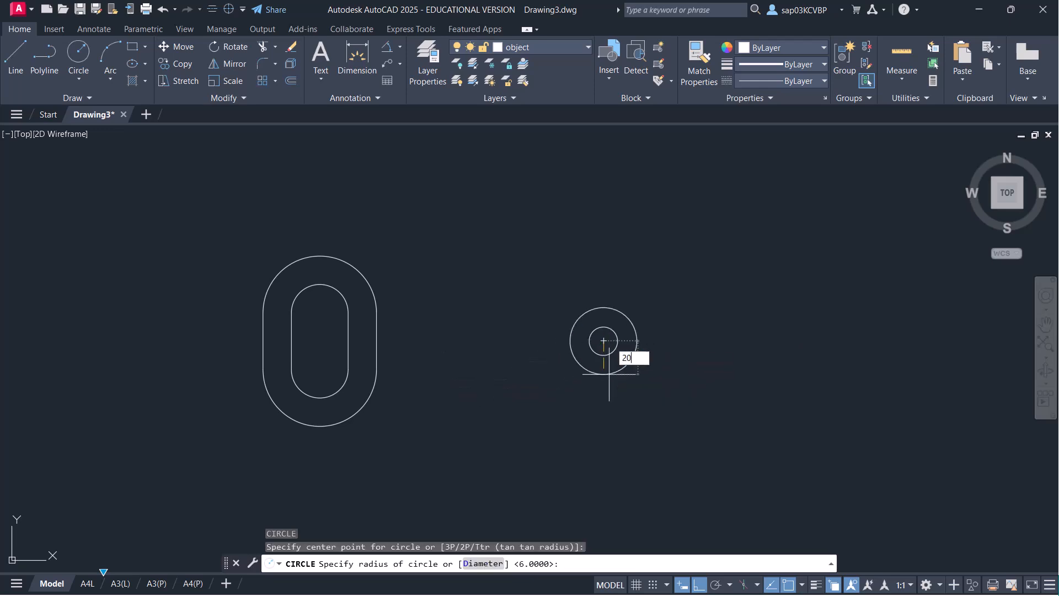
key(Return)
key(Return)
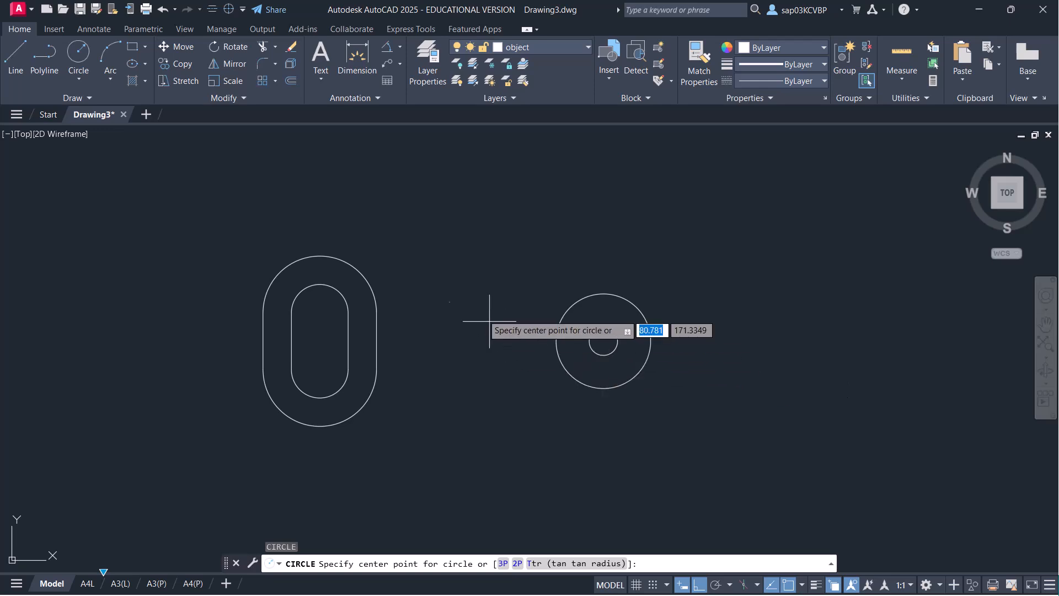
right_click(456, 261)
- Draw a radius-90 circle tangent to the outer oval and the R20 circle
click(504, 360)
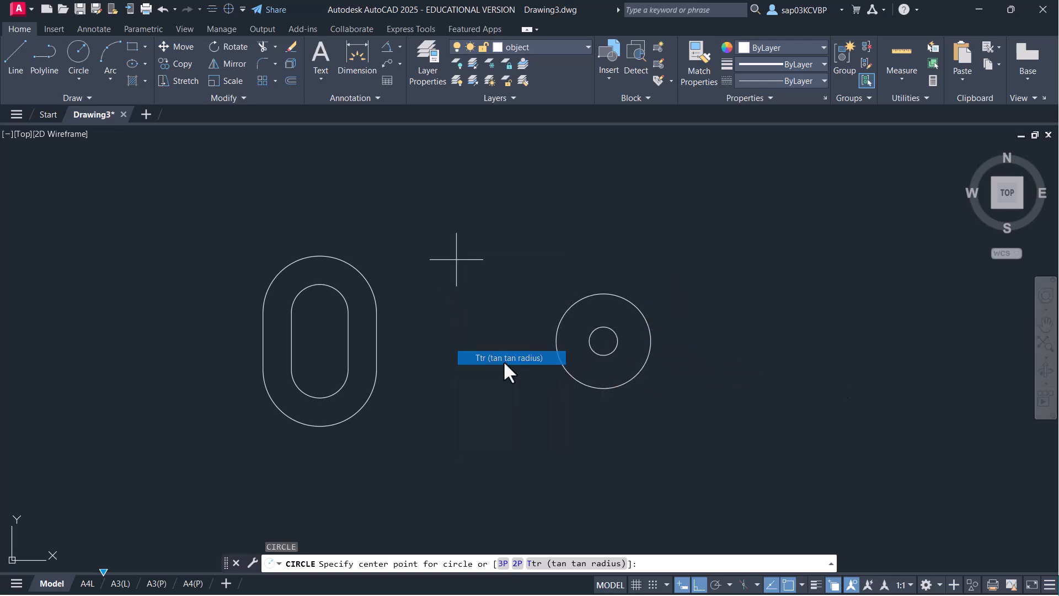
click(367, 276)
click(562, 309)
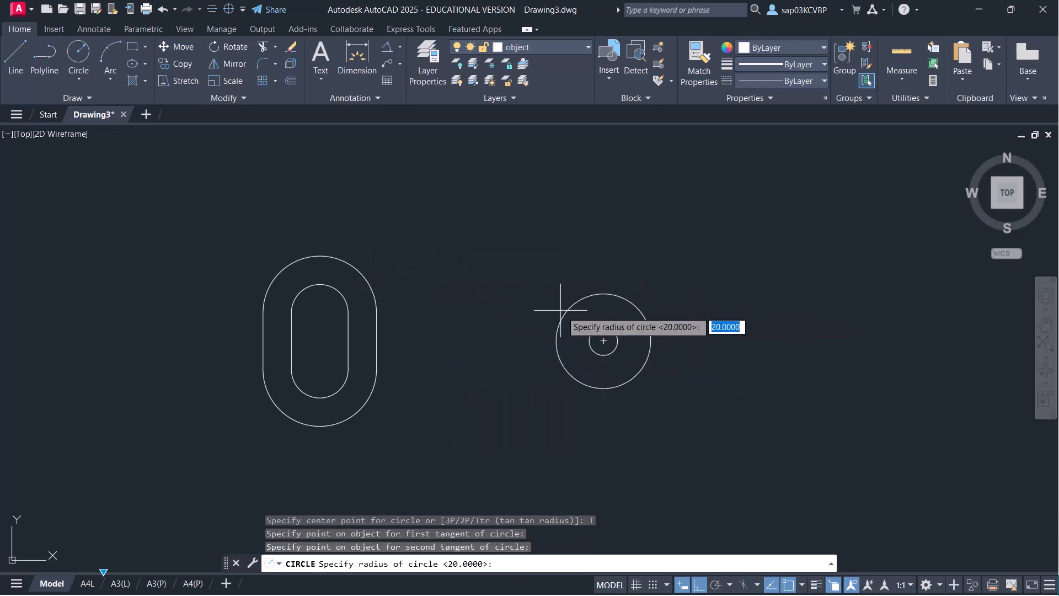
text(90)
key(Return)
- Trim away the upper part of the radius-90 circle, leaving a connecting arc
text(tr)
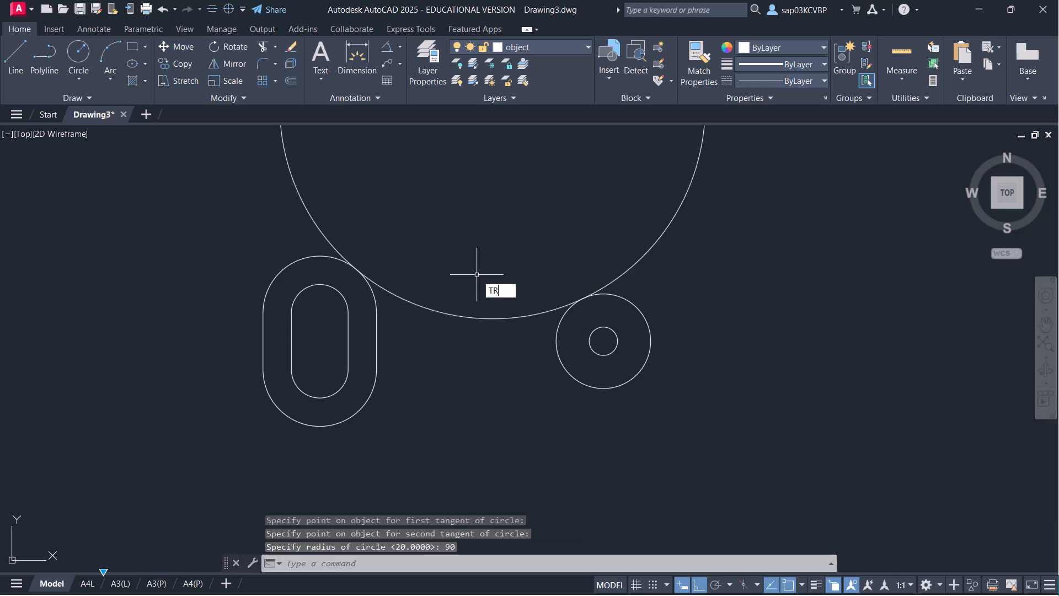
key(Return)
click(300, 201)
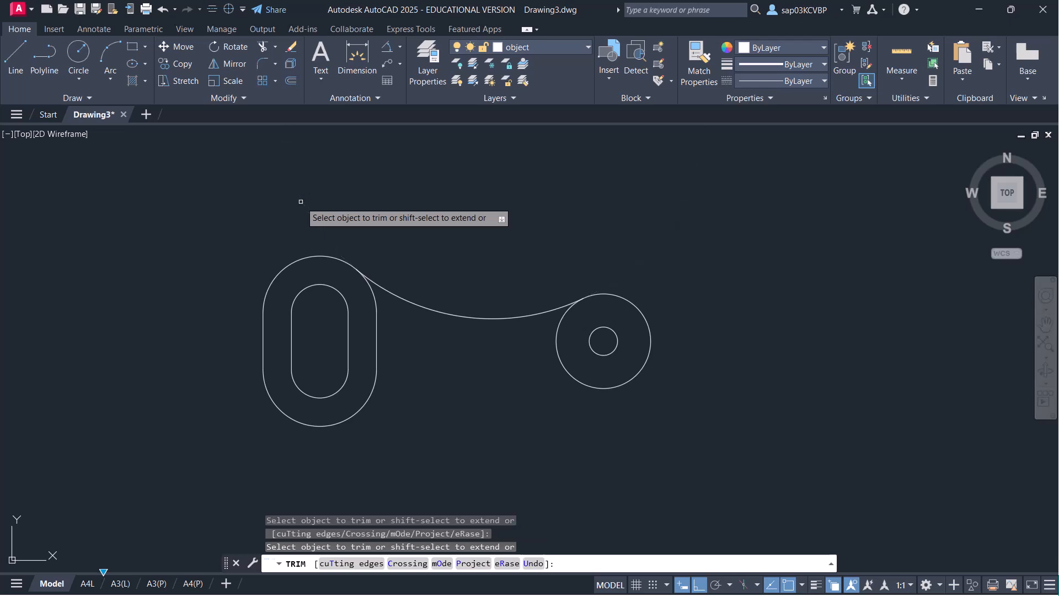
key(Escape)
- Mirror the tangent arc about the horizontal axis through the hole centre, keeping the original
text(mi)
key(Return)
click(432, 218)
click(430, 339)
key(Return)
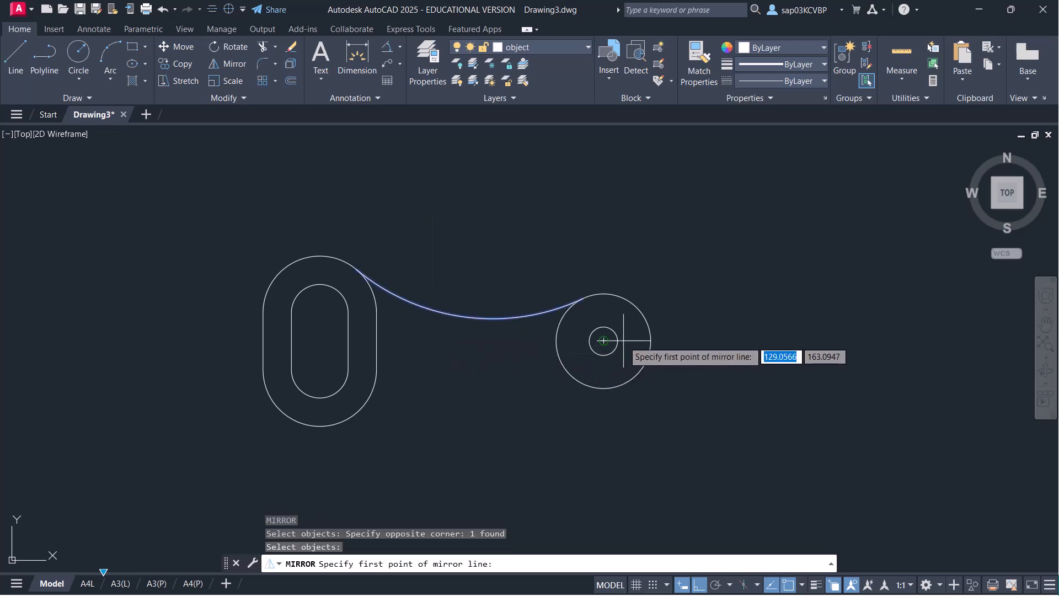
click(603, 341)
click(765, 342)
key(Return)
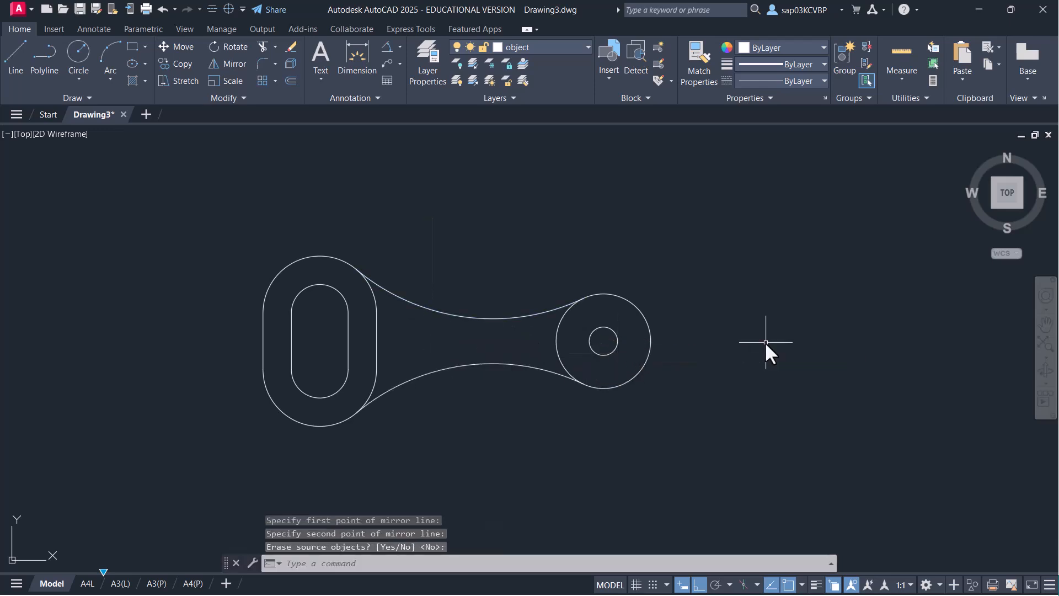
middle_drag(342, 330, 371, 314)
scroll(371, 310, up, 2)
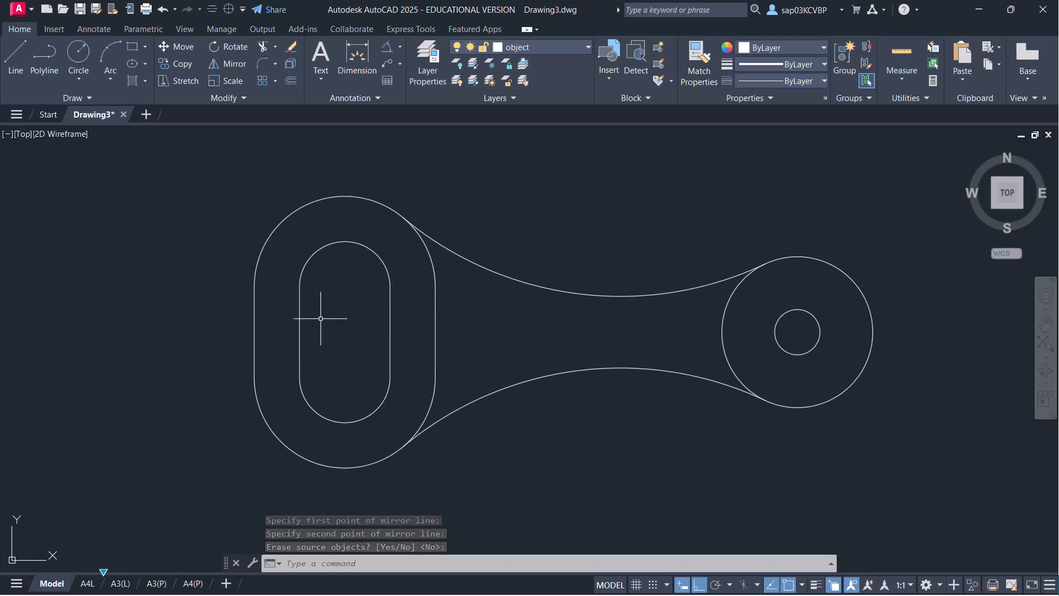
click(550, 46)
- On the Centerline layer, draw a horizontal centre line across the whole opener
click(552, 80)
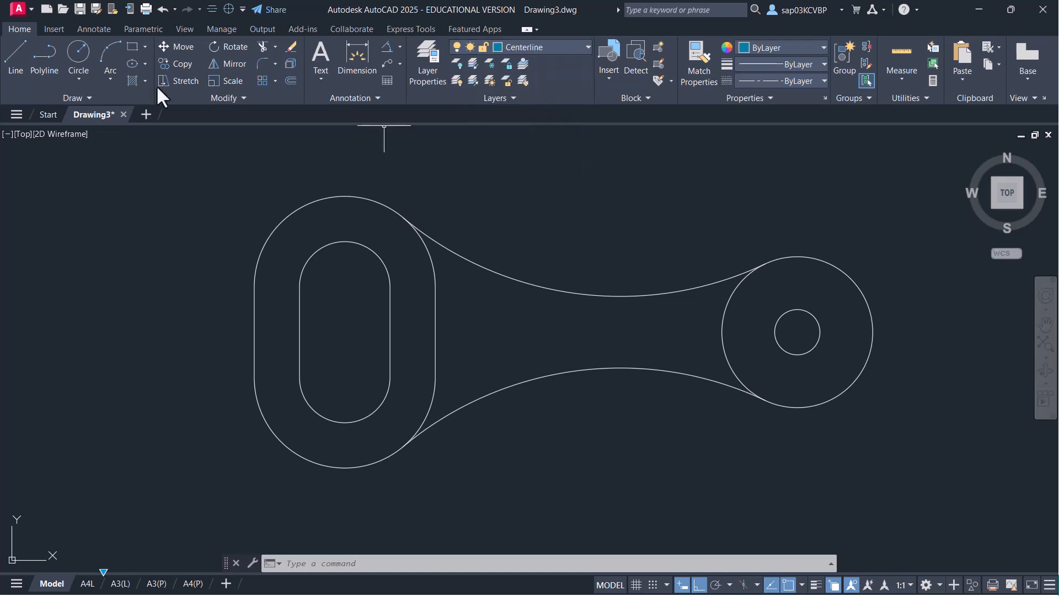
click(16, 54)
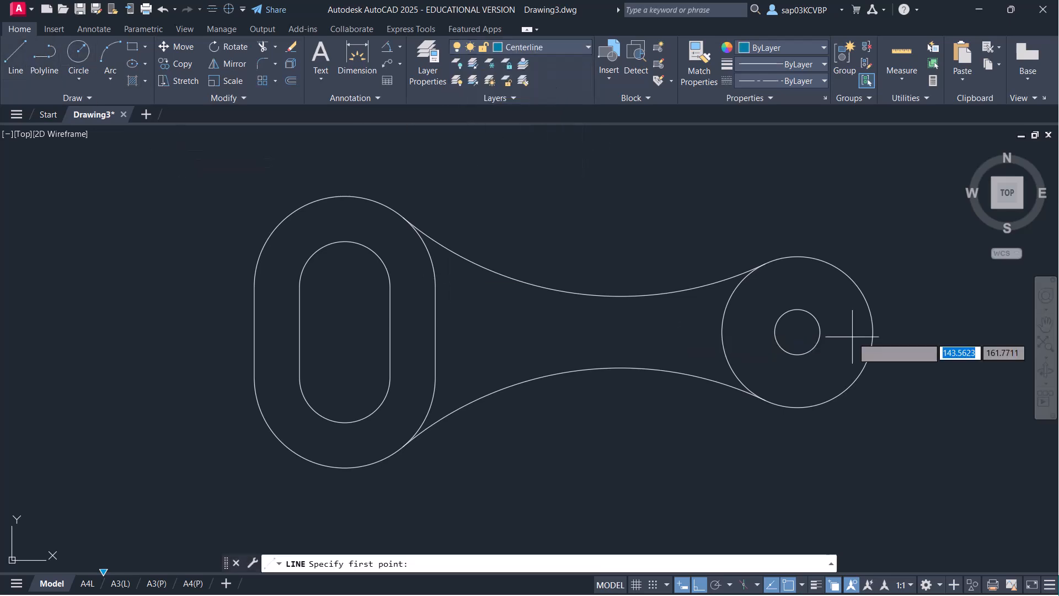
click(909, 331)
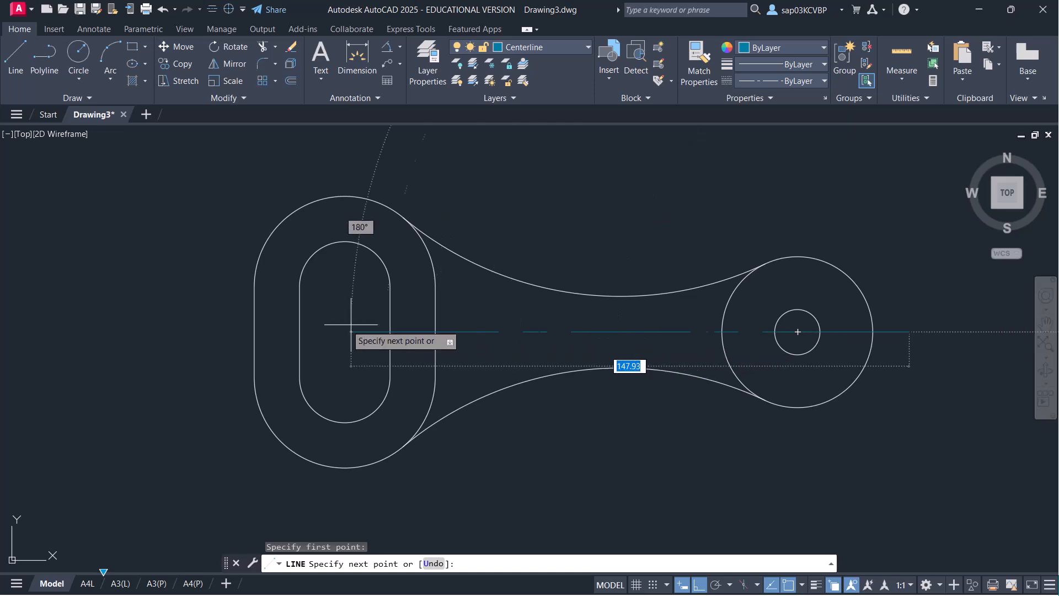
click(195, 333)
right_click(184, 244)
click(200, 249)
- Save the drawing and make object the current layer
key(ctrl+s)
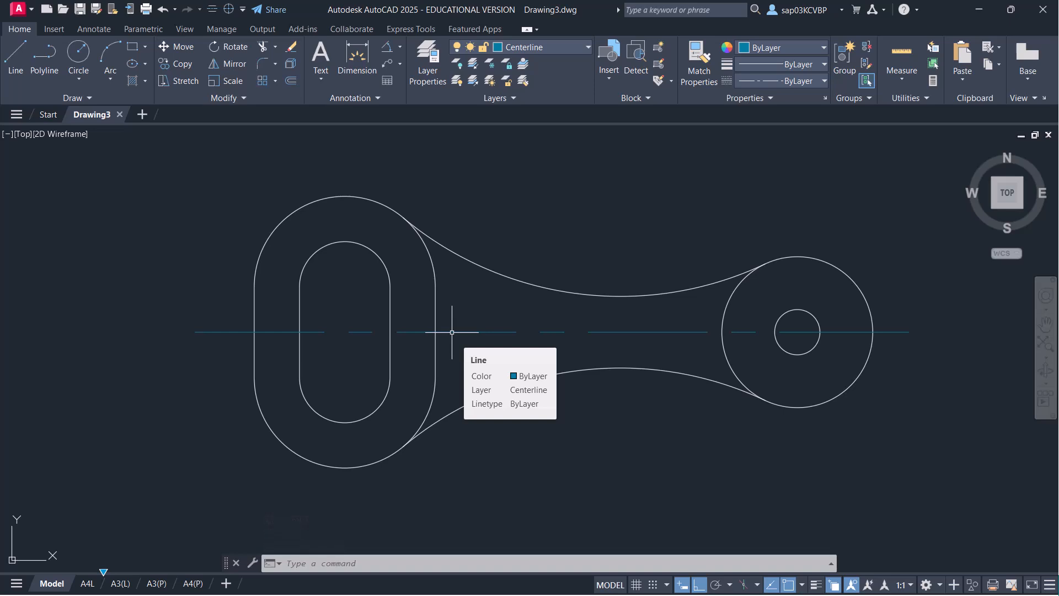
scroll(378, 347, up, 5)
middle_drag(376, 324, 376, 325)
click(566, 47)
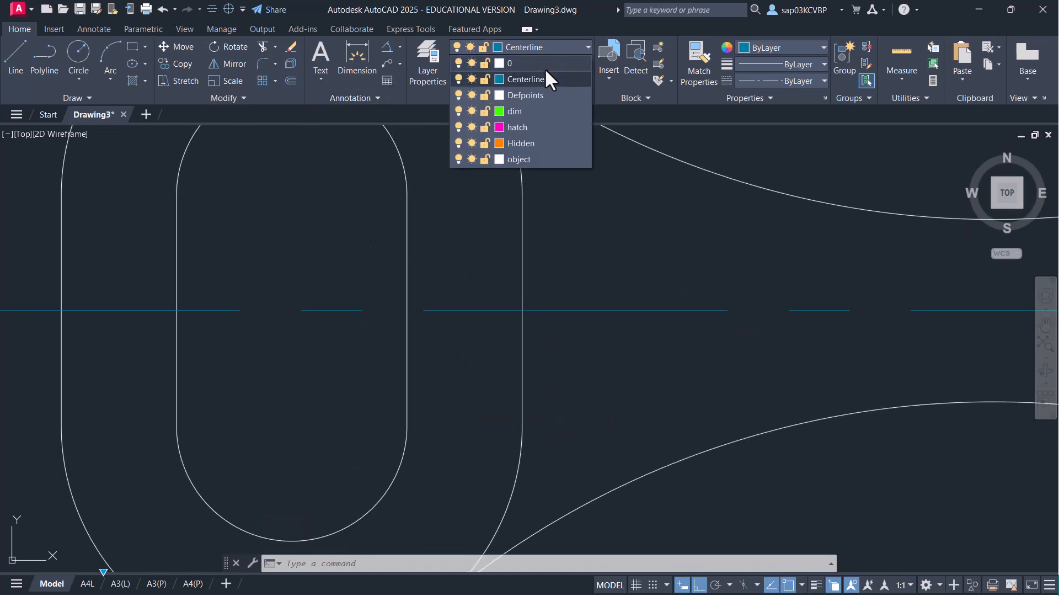
click(539, 159)
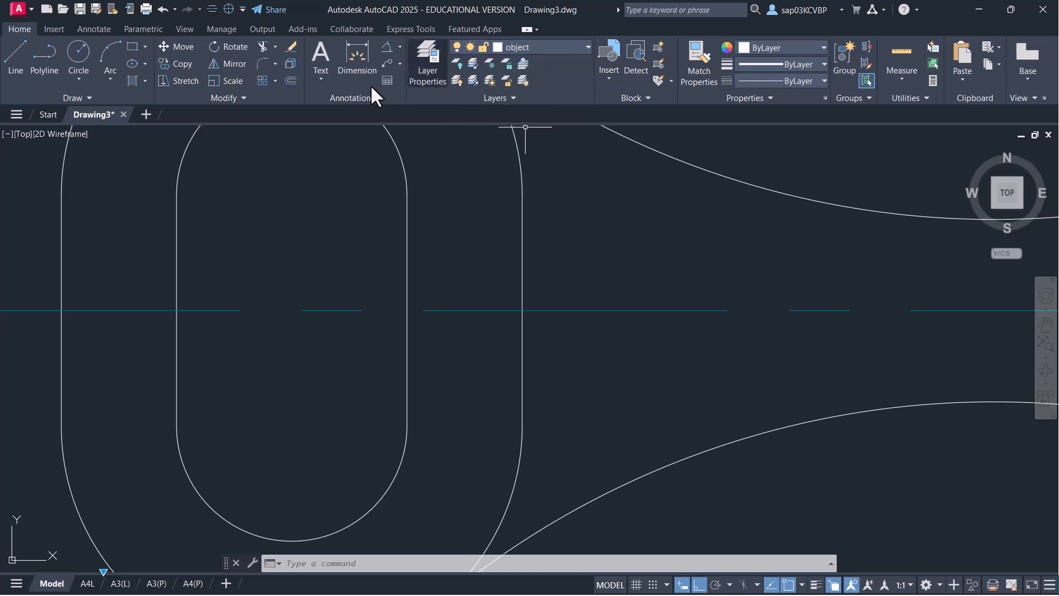
- Draw a 24-unit vertical line inside the slot
click(18, 60)
scroll(313, 358, down, 2)
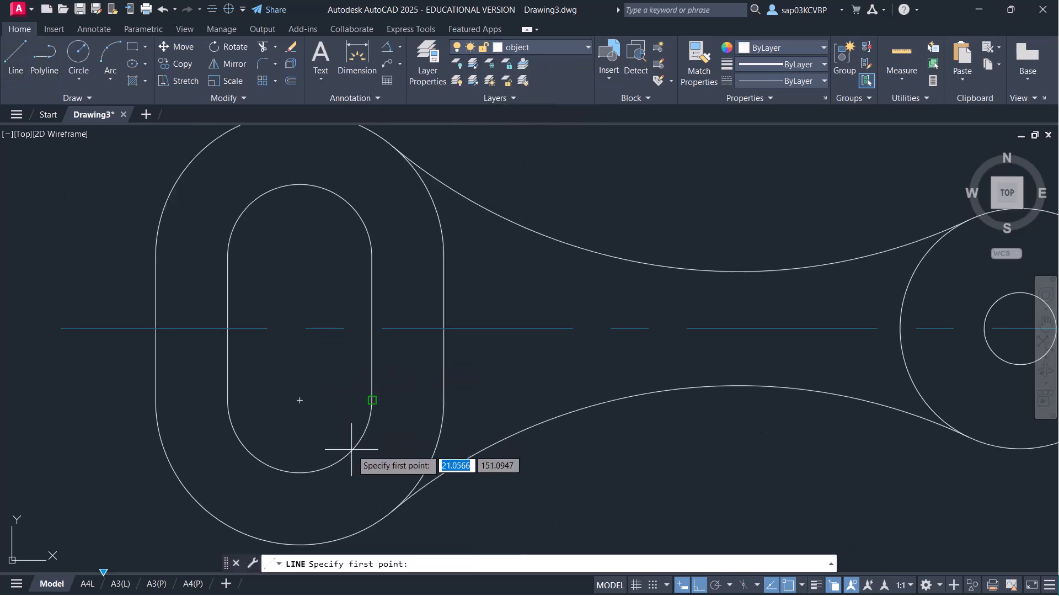
click(300, 400)
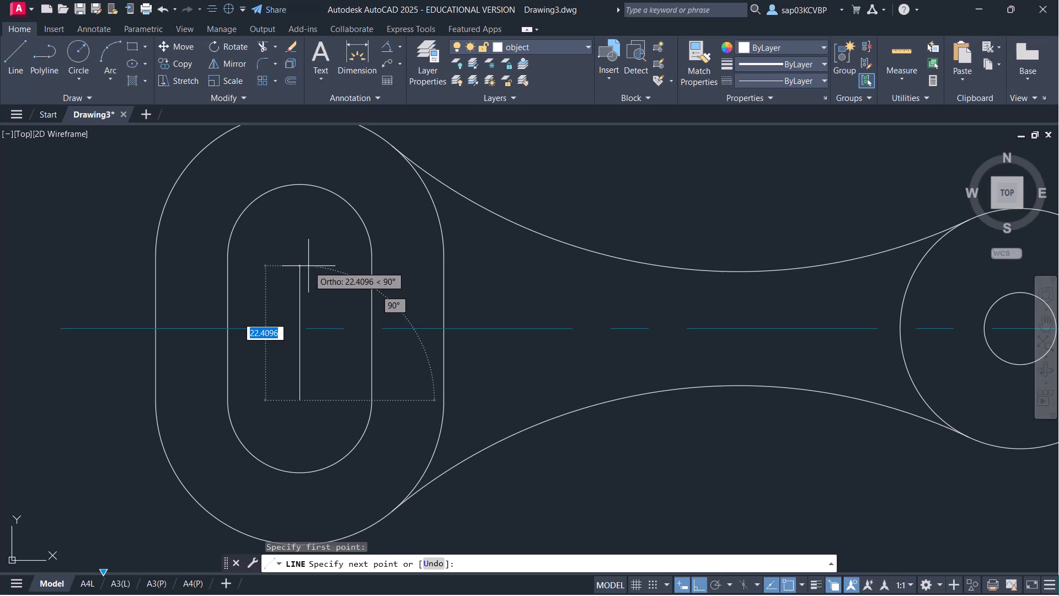
text(24)
key(Return)
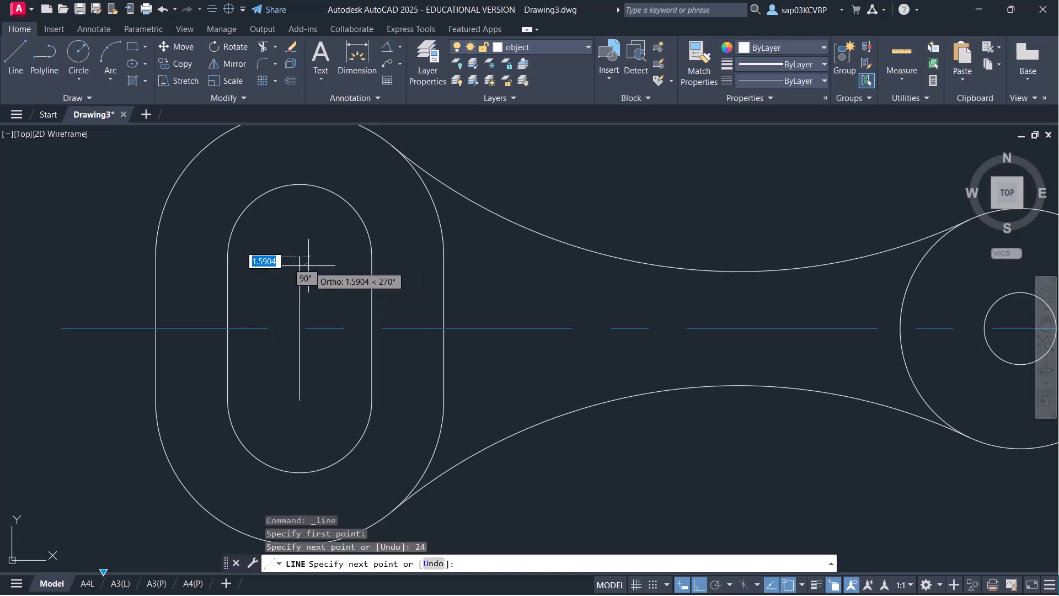
key(Return)
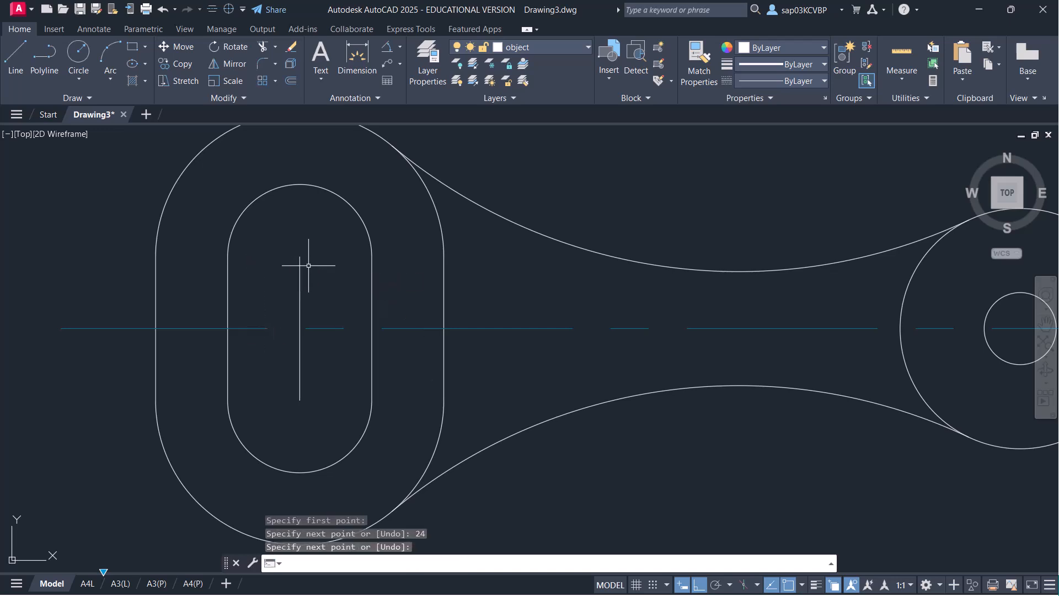
- Offset the vertical line 2 units to the right
text(o)
key(Return)
text(2)
key(Return)
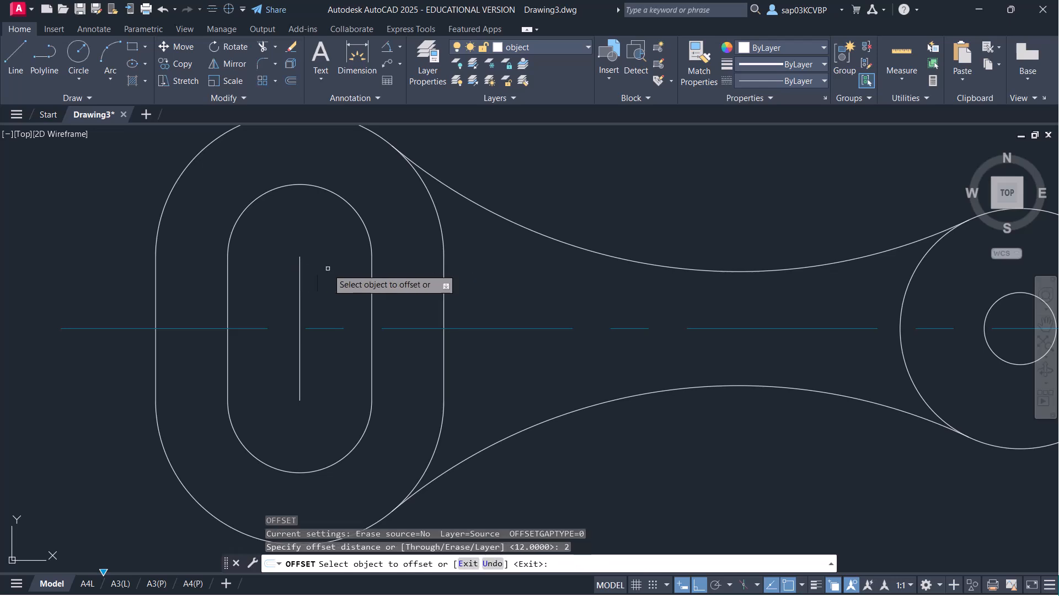
click(299, 304)
click(326, 303)
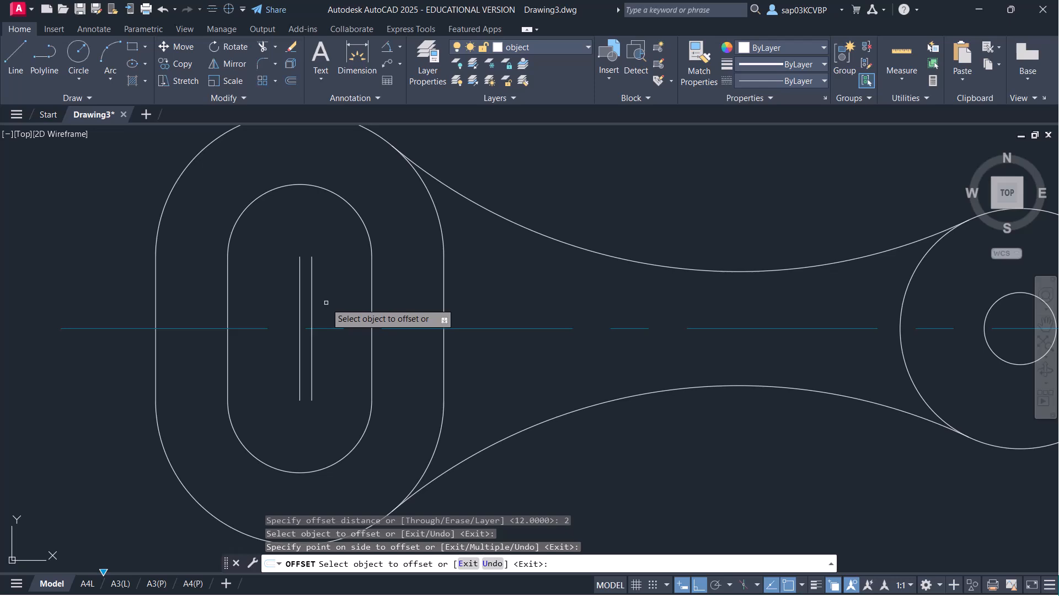
key(Escape)
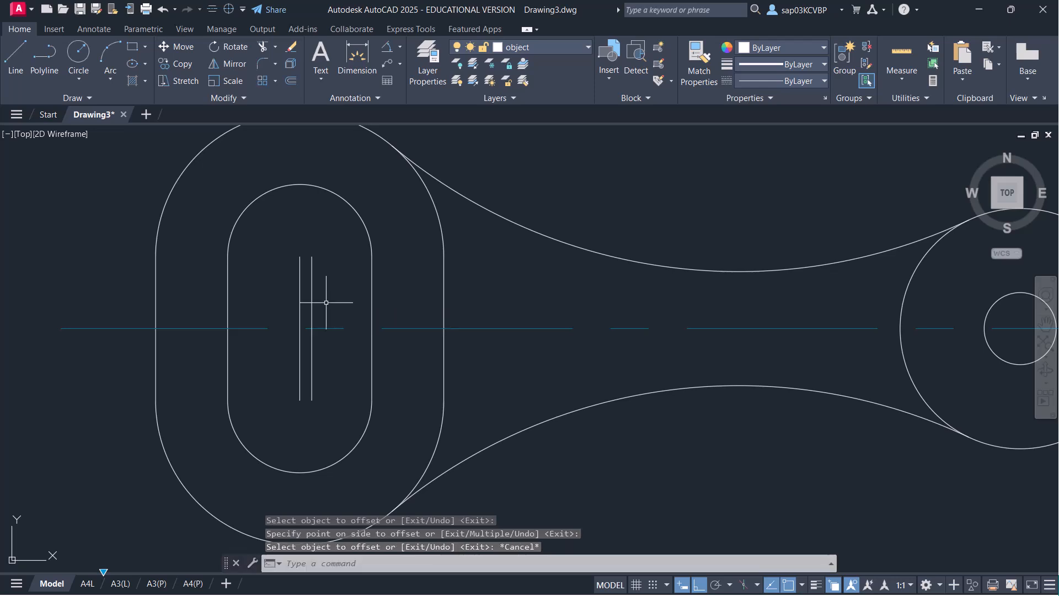
- With Ortho off, draw a line from the vertical line's top at 30°
text(l)
key(Return)
click(299, 256)
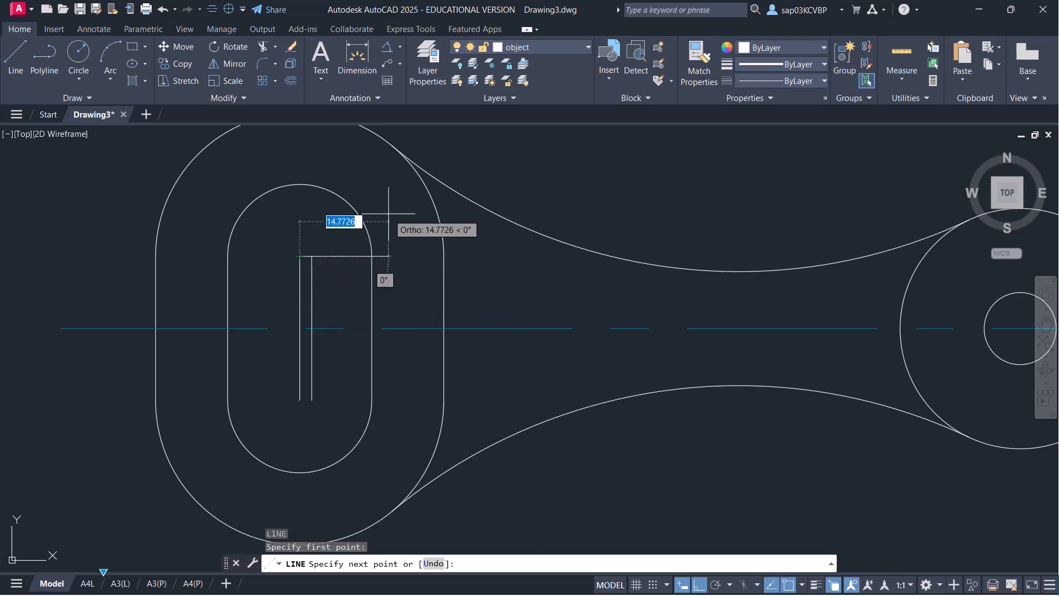
click(698, 587)
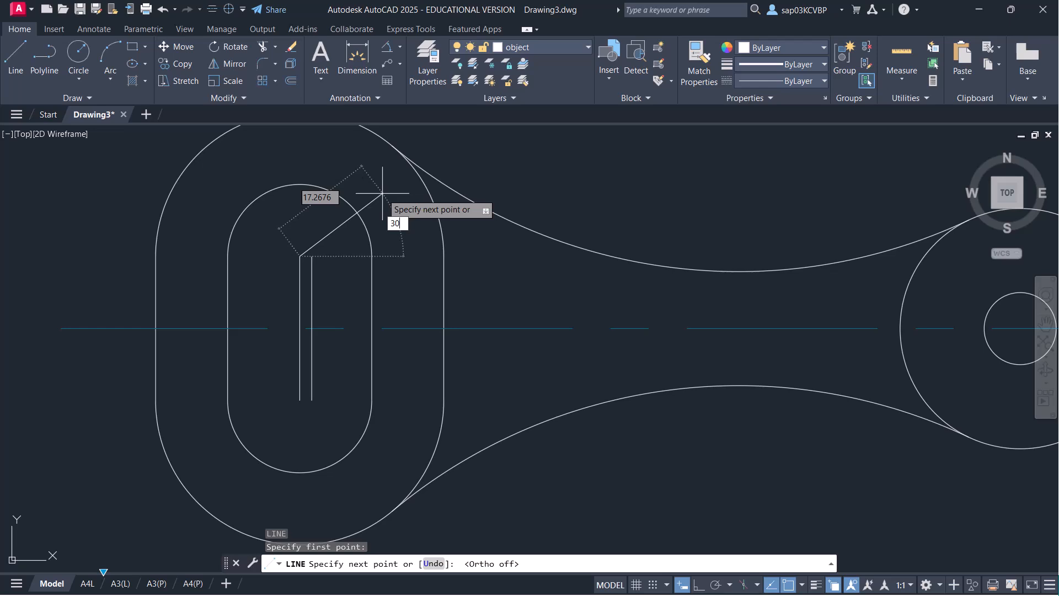
text(30)
key(Return)
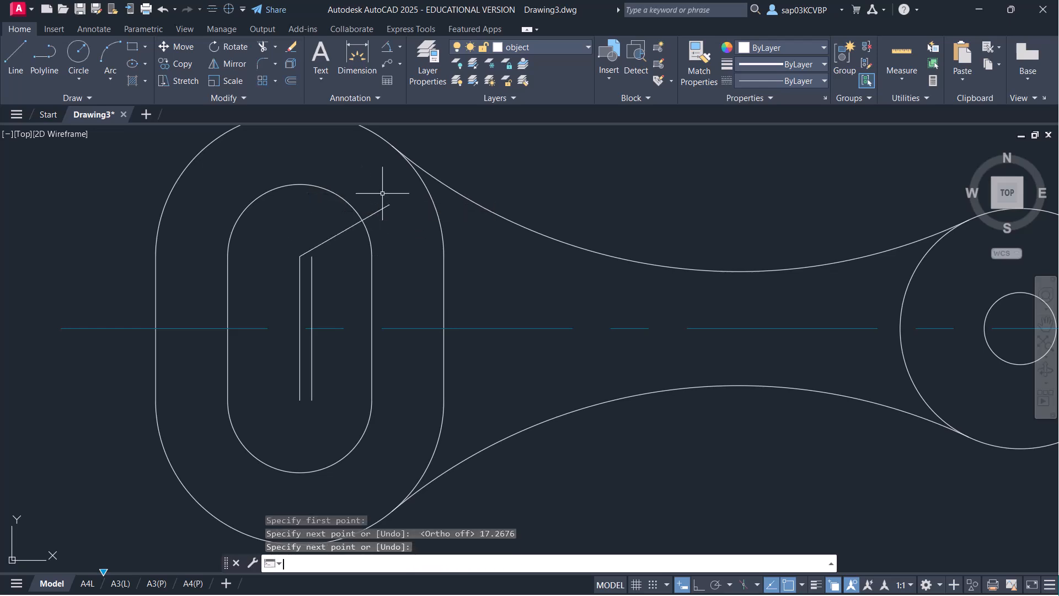
- Trim the slanted line's end that extends past the slot
text(TR)
key(Return)
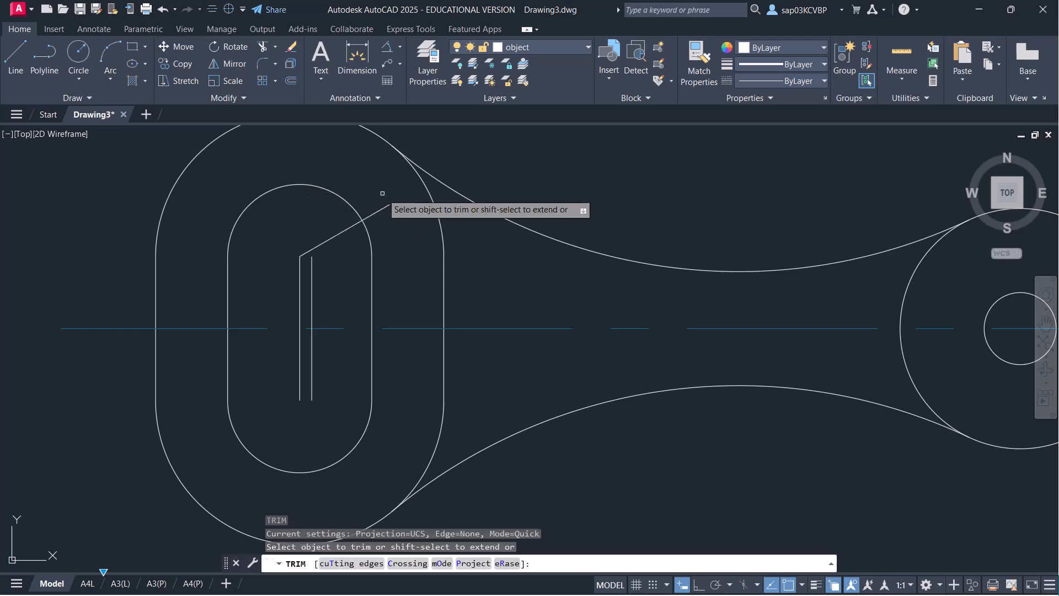
click(380, 210)
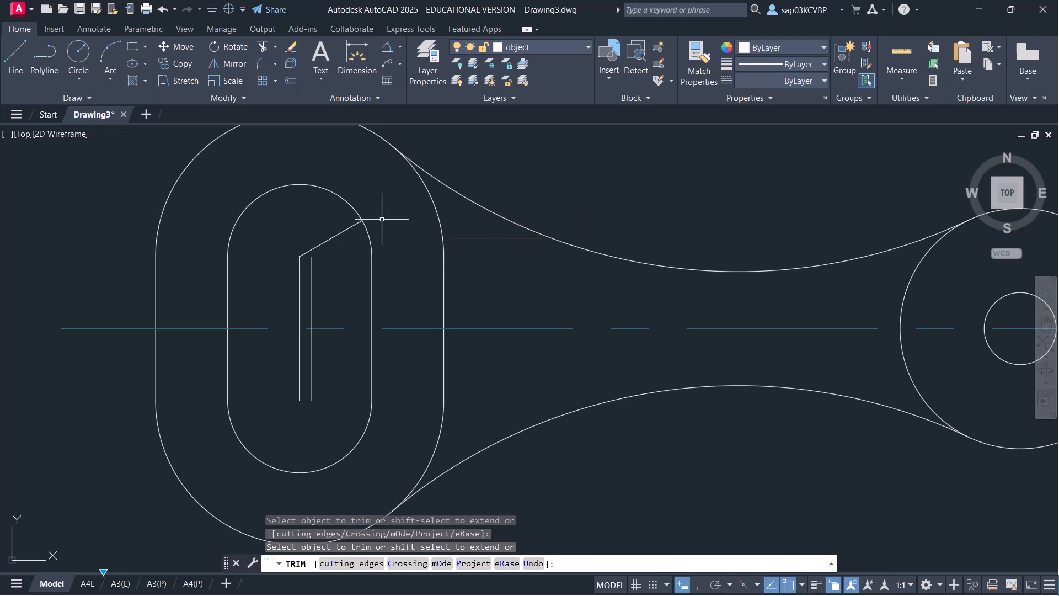
key(Escape)
- Mirror the slanted line about the centreline, keeping the original
text(mi)
key(Return)
click(345, 262)
click(314, 225)
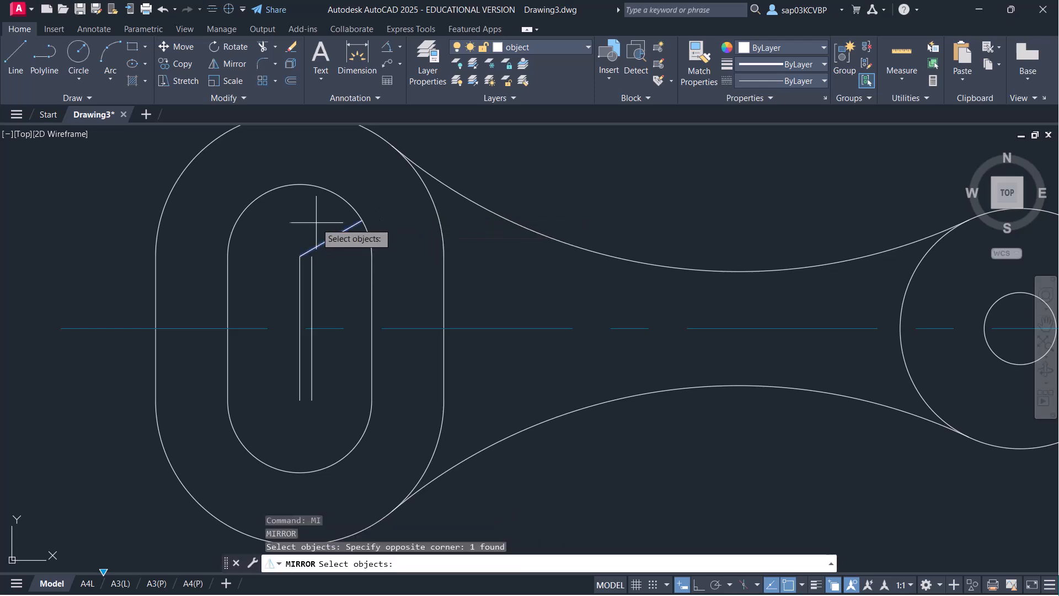
key(Return)
click(373, 327)
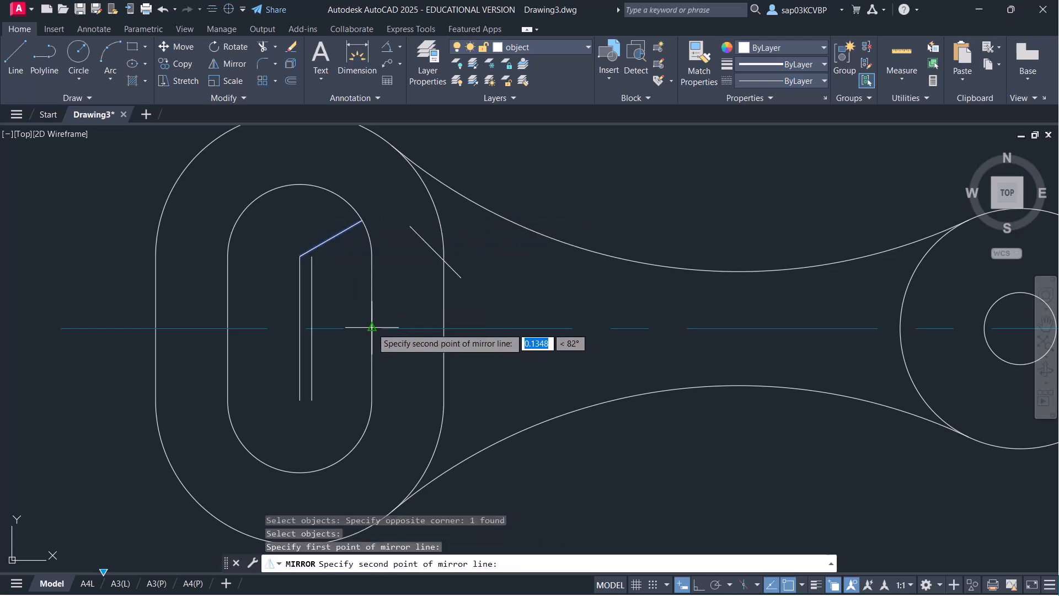
click(571, 328)
key(Return)
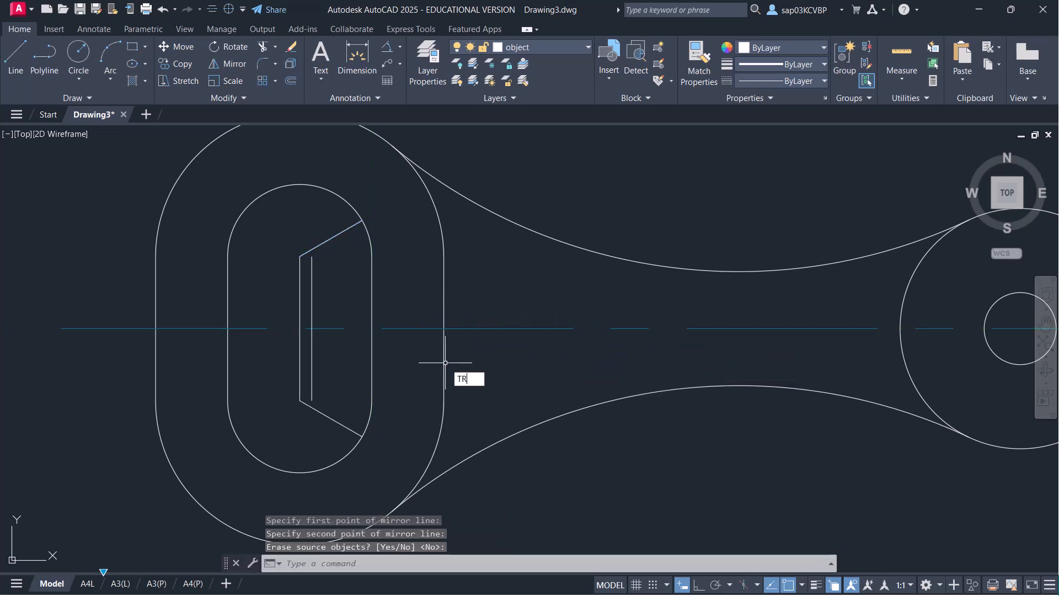
- Trim the slot's right edge and the head's leftover arc and segments
text(tr)
key(Return)
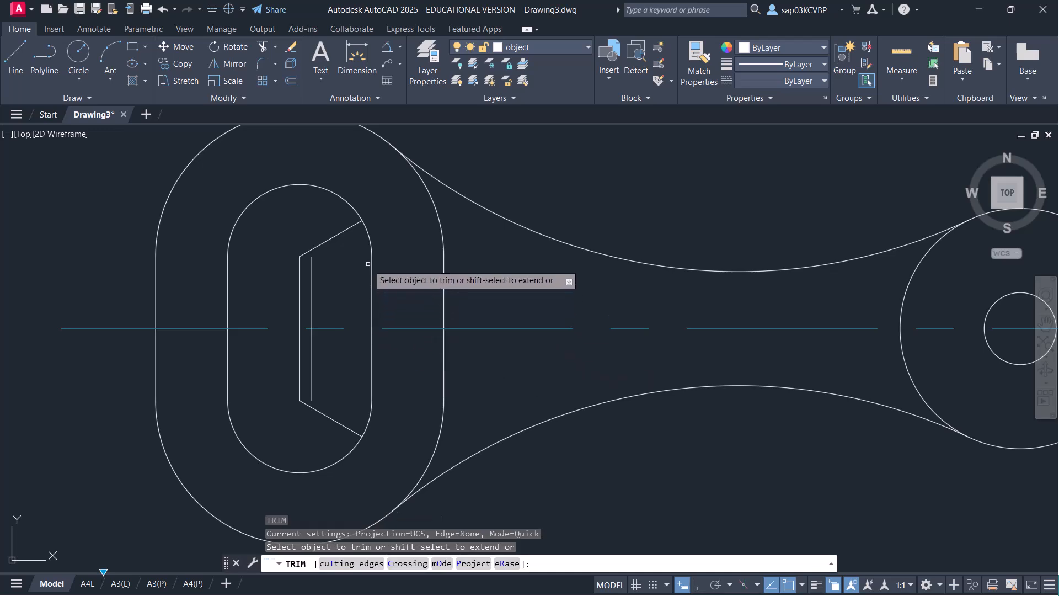
click(372, 265)
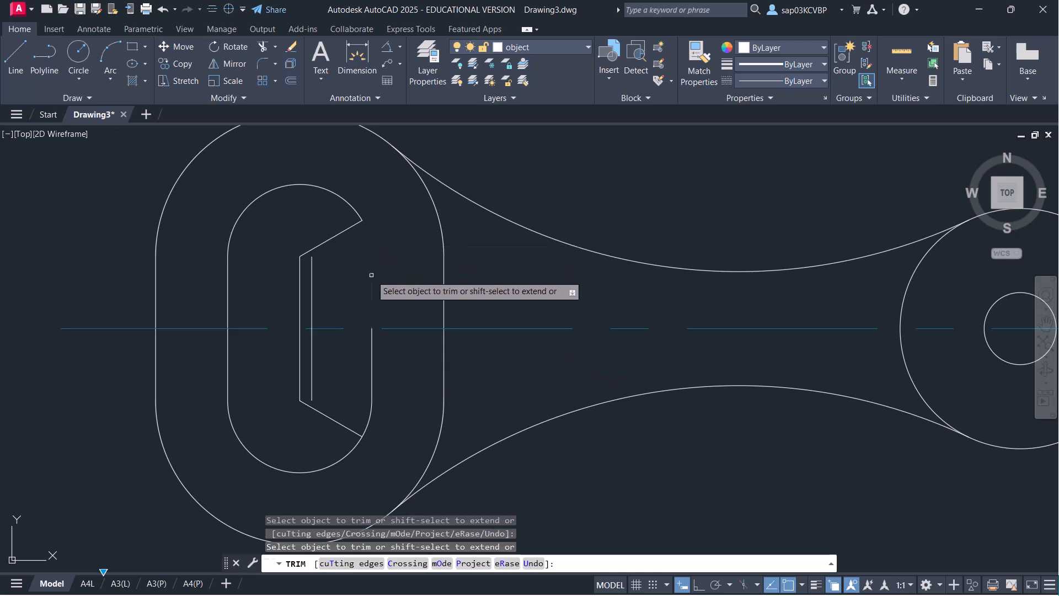
click(373, 348)
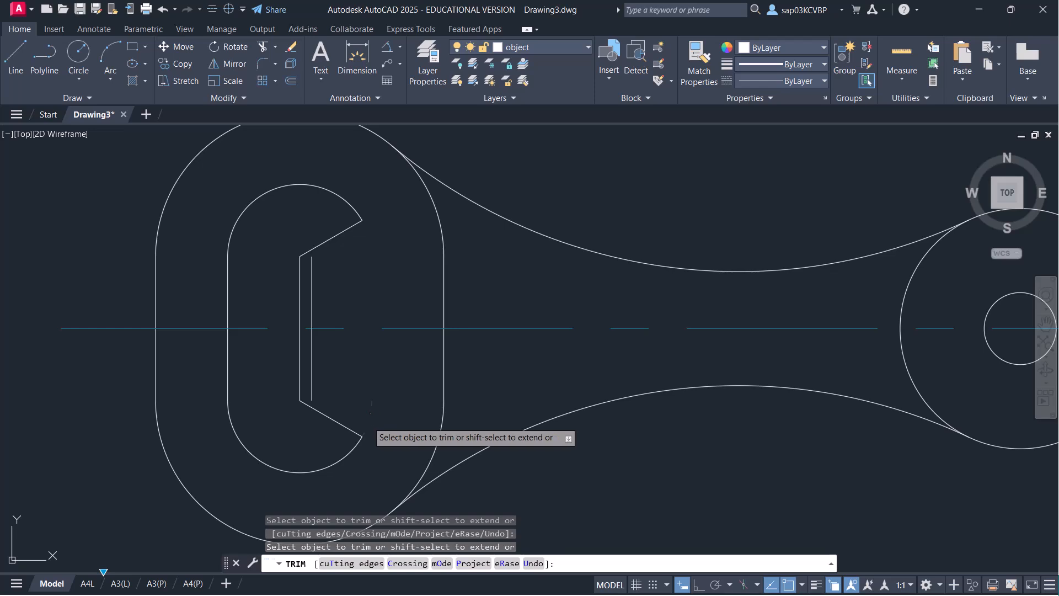
click(437, 436)
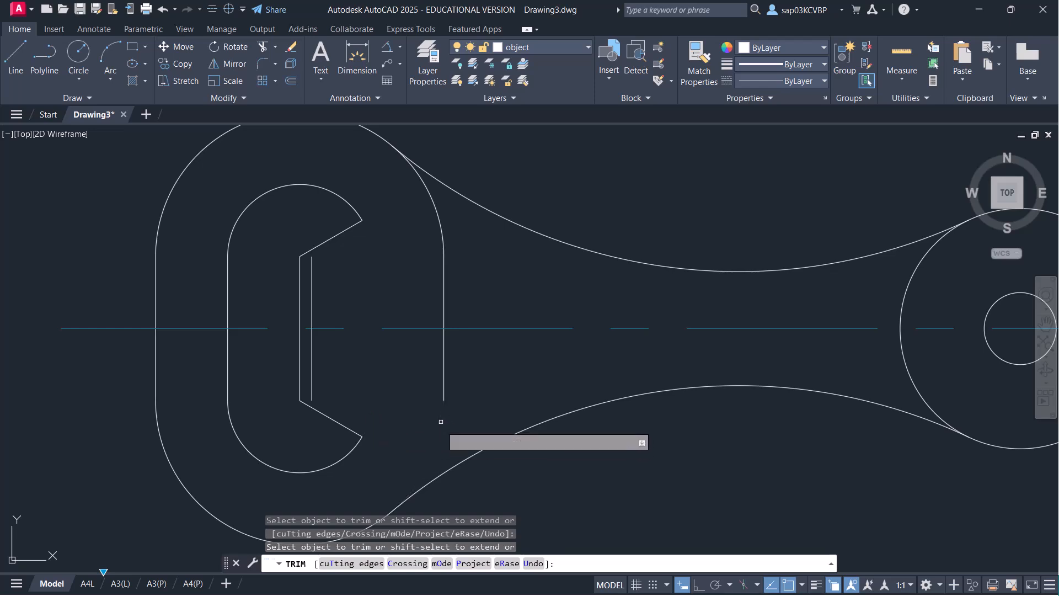
click(445, 373)
click(431, 227)
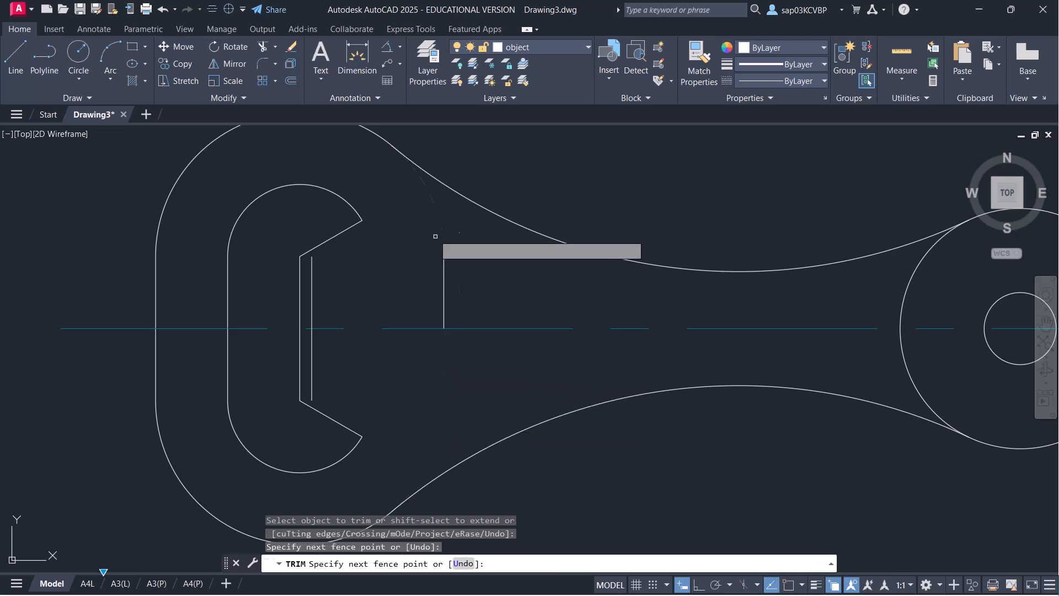
click(469, 283)
key(Return)
- Trim the R20 circle's arcs inside the neck and save the drawing
scroll(468, 283, down, 3)
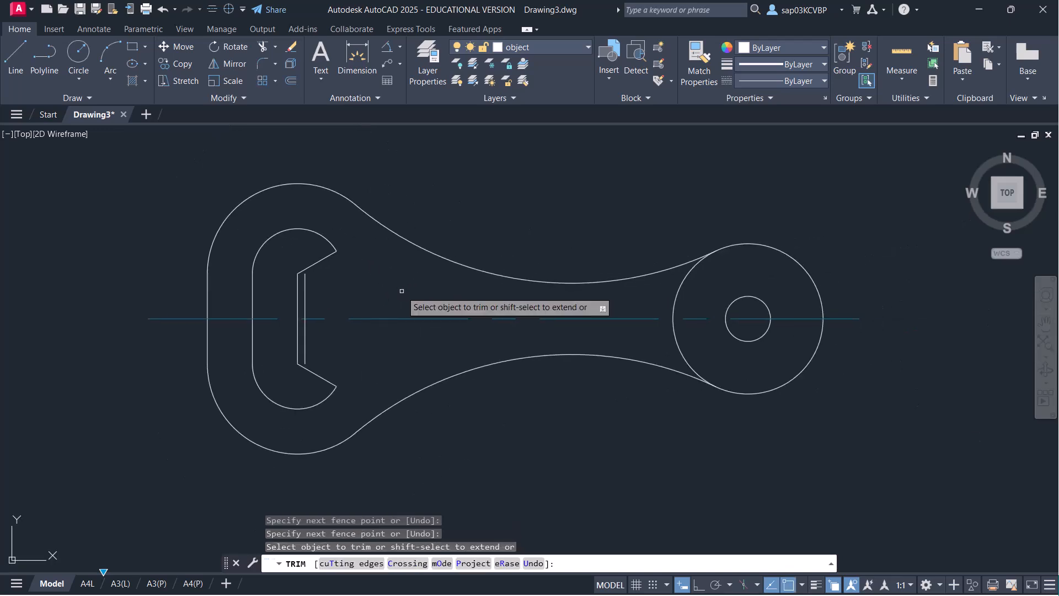
click(676, 295)
click(675, 349)
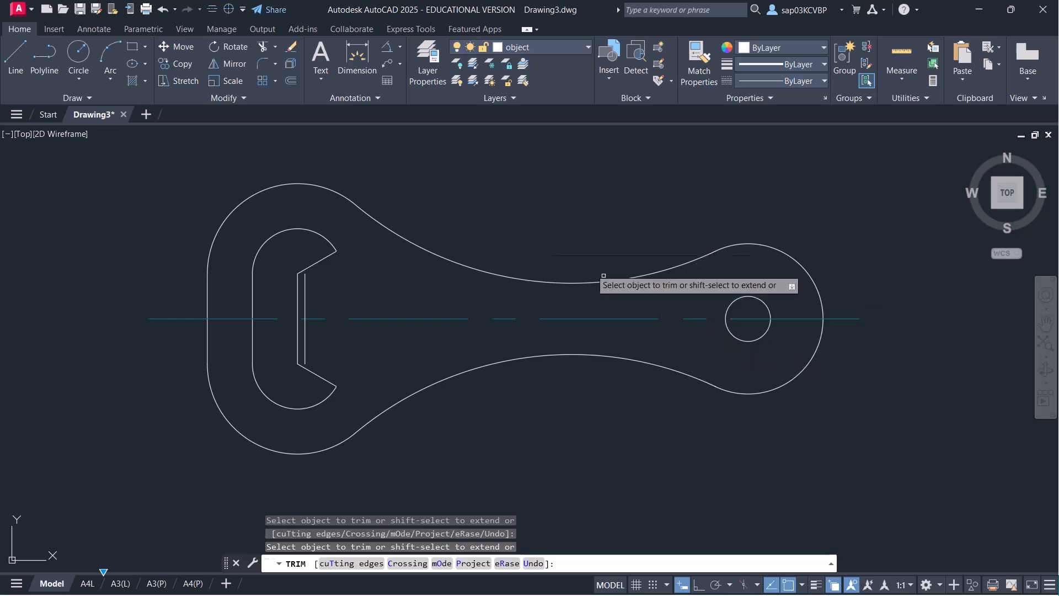
key(Escape)
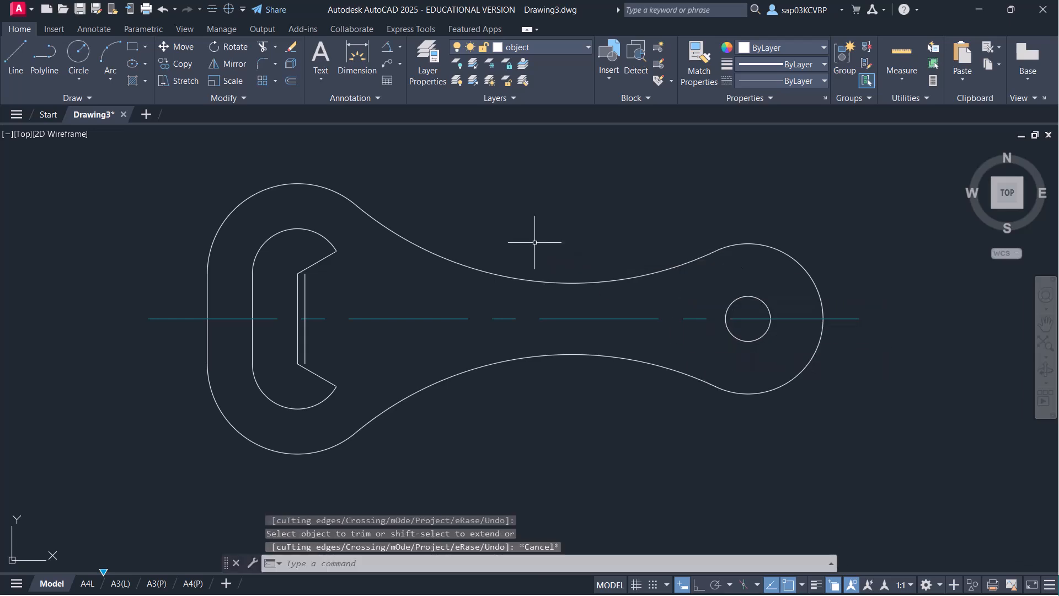
key(ctrl+s)
middle_drag(544, 252, 470, 265)
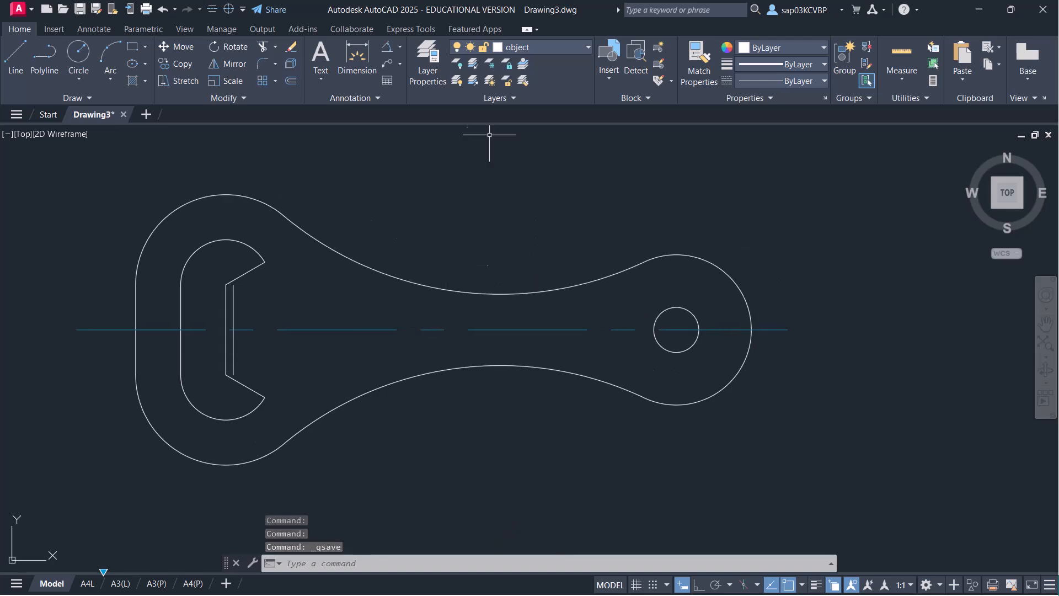
- Make dim the current layer and dimension the round end with R20 and Ø12
click(552, 47)
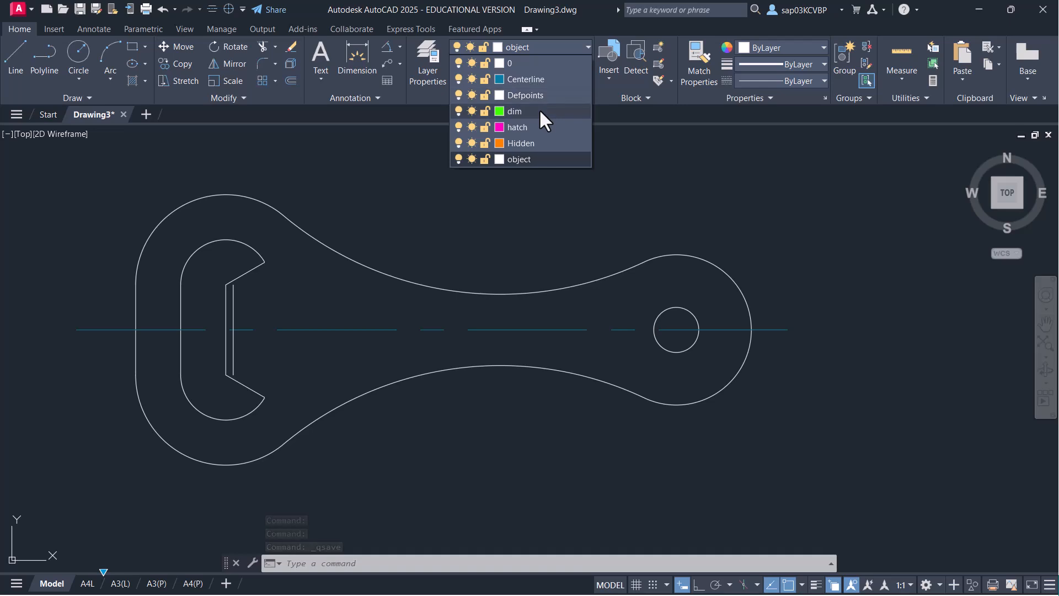
click(539, 108)
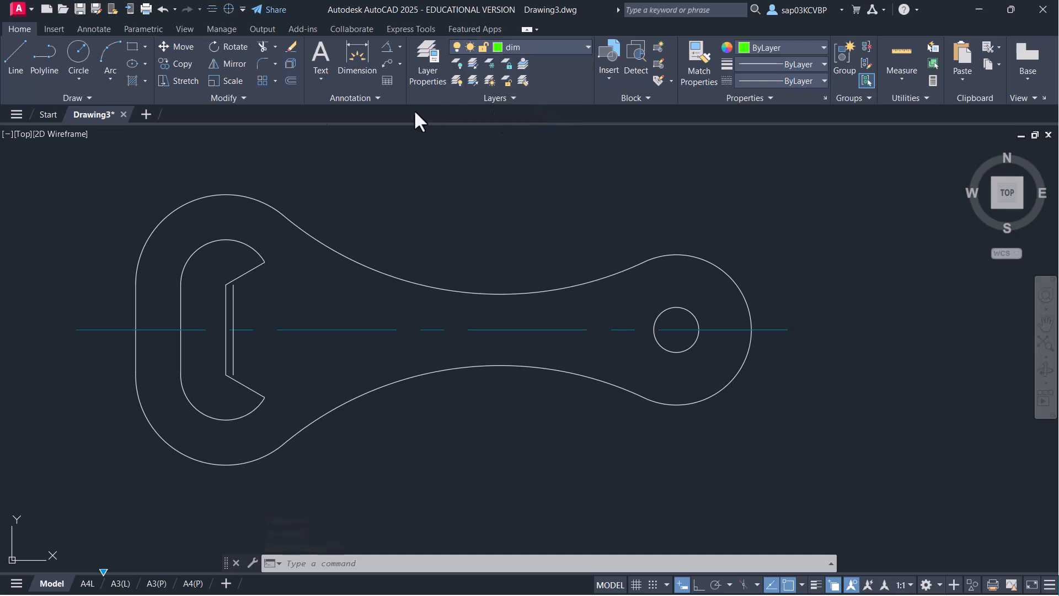
click(353, 58)
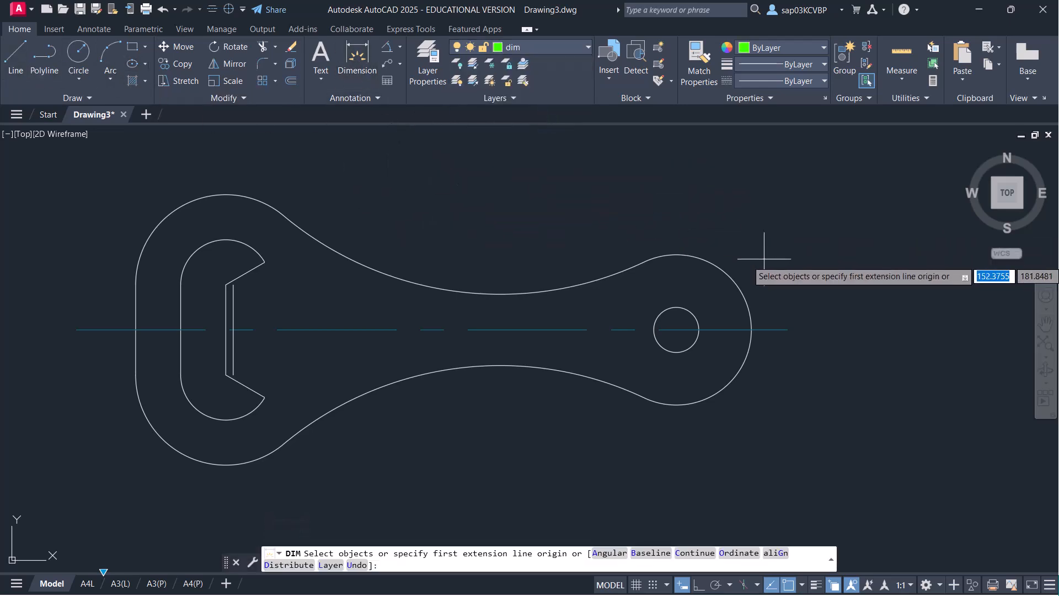
click(738, 288)
click(749, 266)
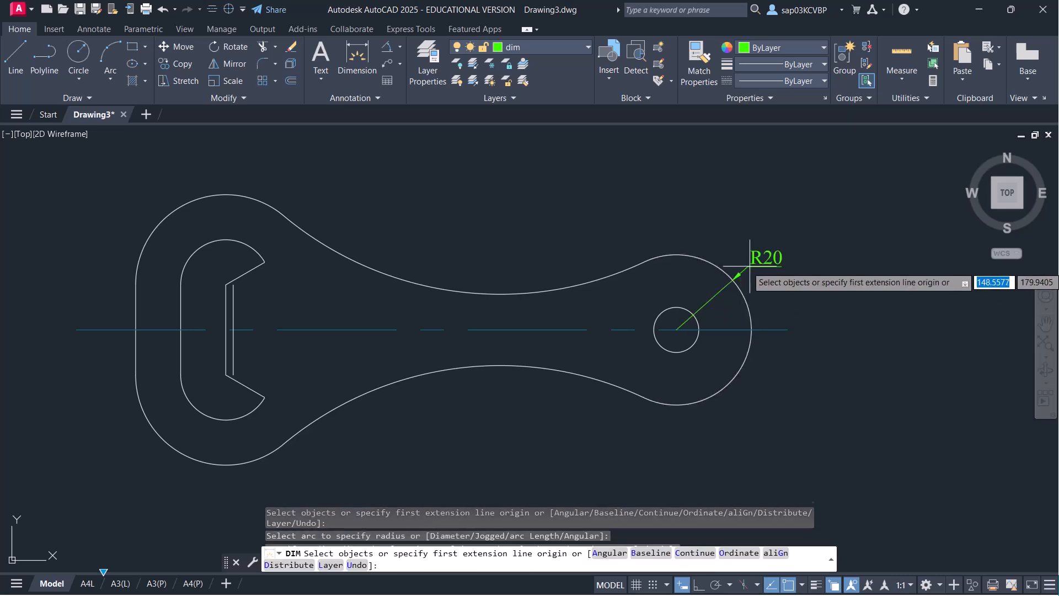
click(687, 351)
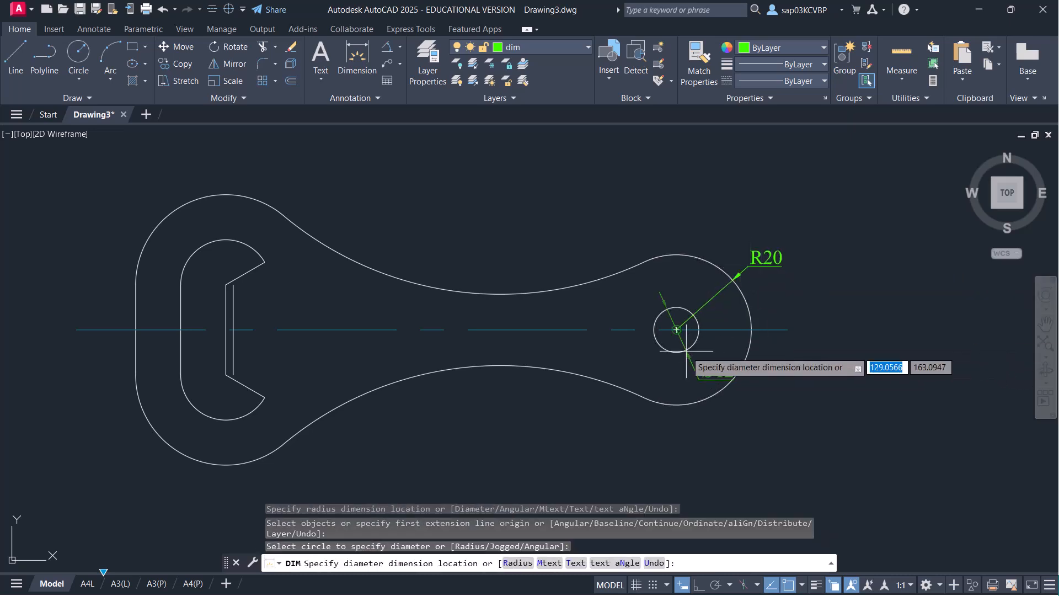
click(709, 426)
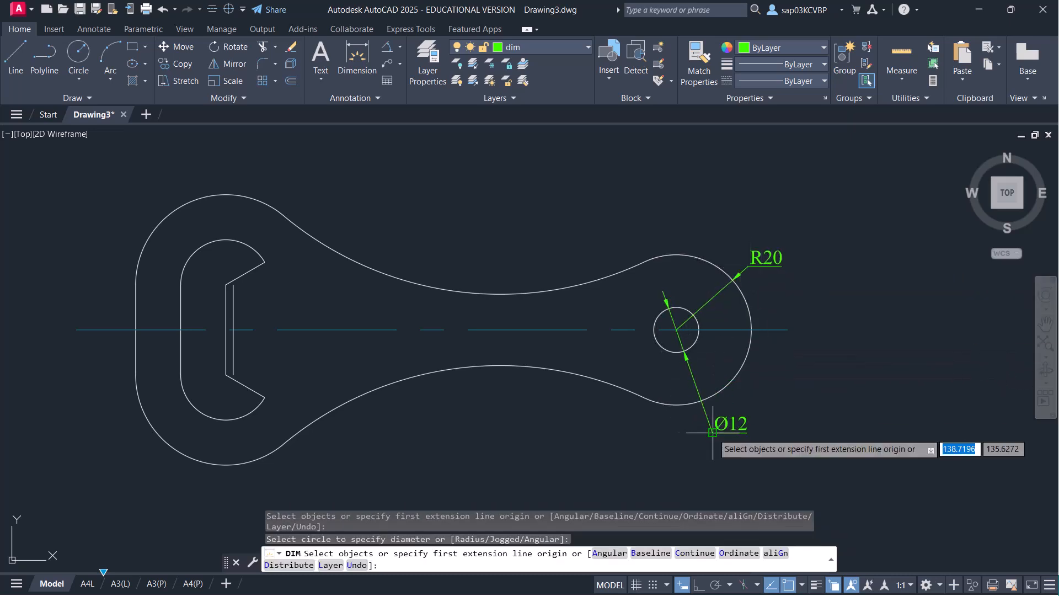
- Add the R90 dimension to the concave curve, then delete a misplaced R24 dimension
click(500, 366)
middle_drag(525, 414, 546, 335)
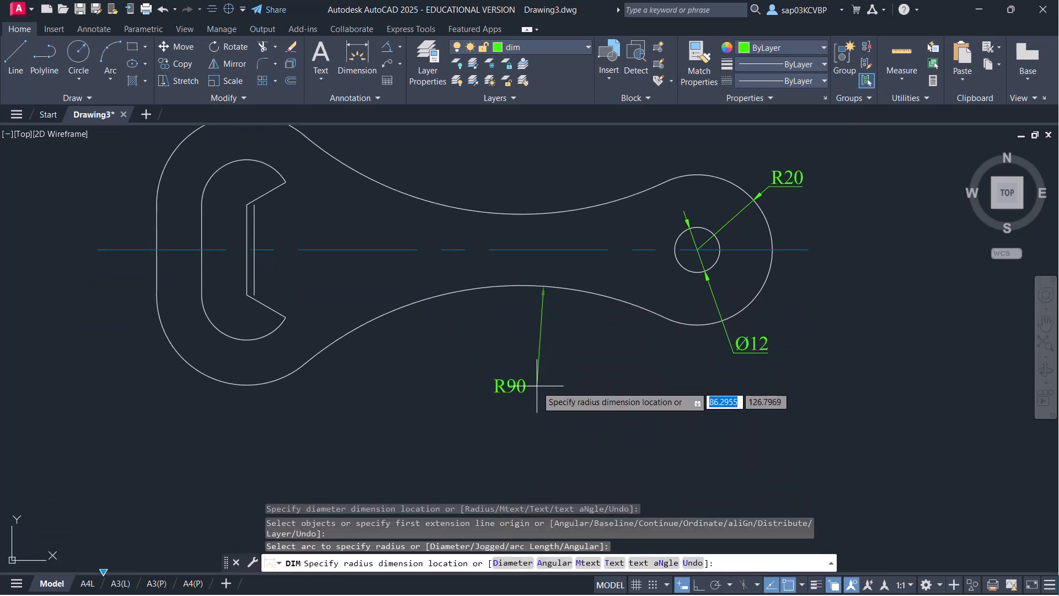
click(559, 366)
middle_drag(426, 354, 467, 385)
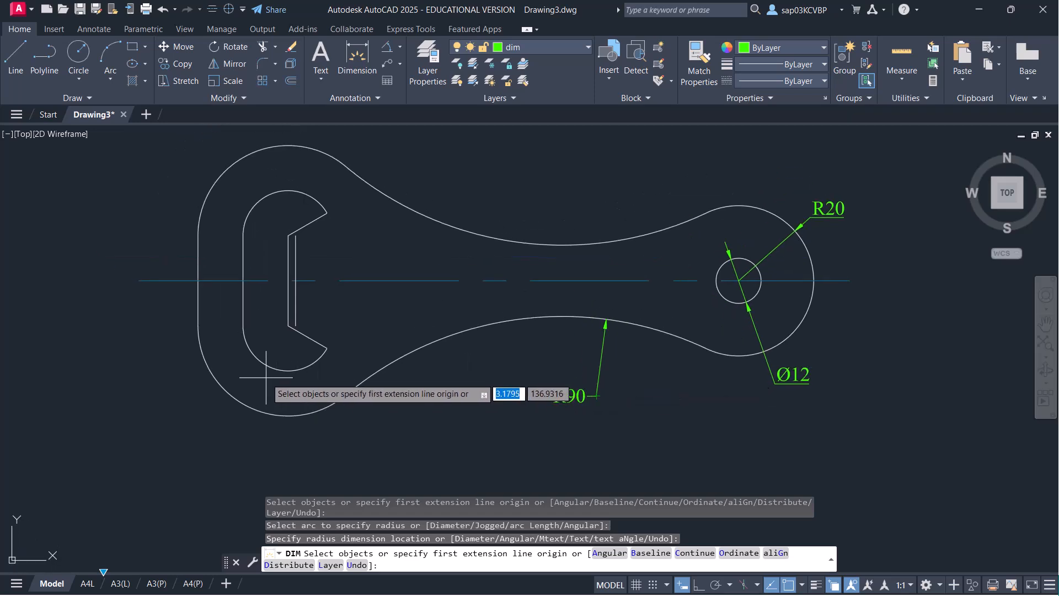
click(281, 415)
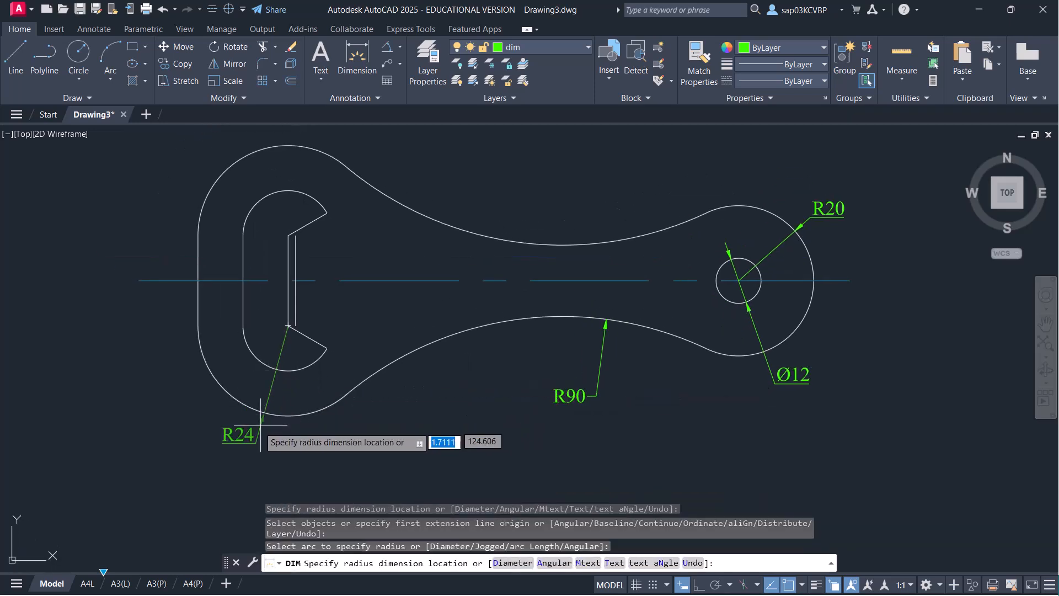
click(257, 441)
key(Escape)
click(257, 441)
key(Delete)
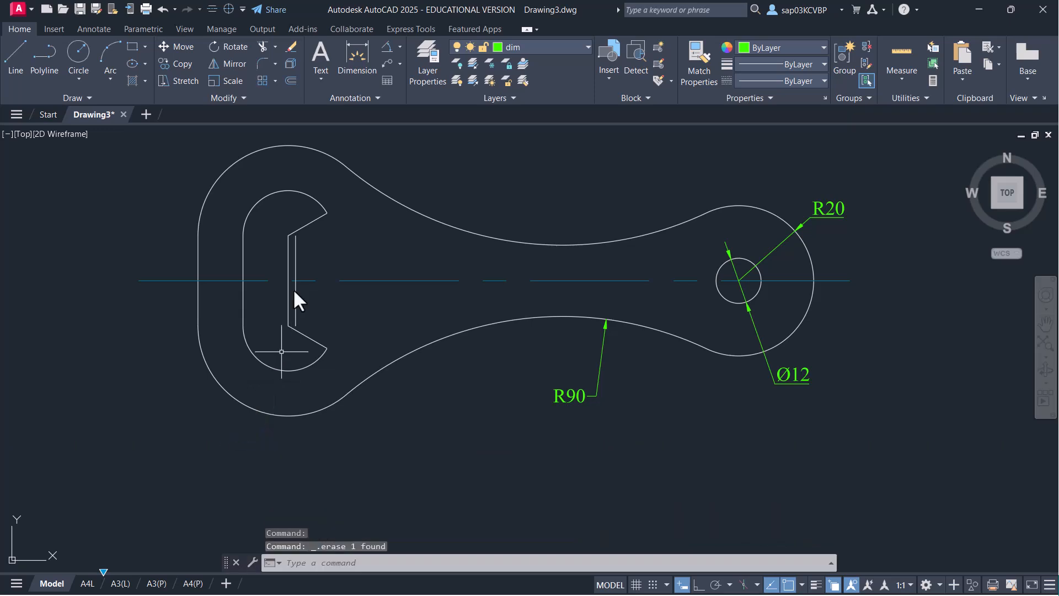
- Place R24 on the head's lower-left arc and R12 on the jaw's inner arc
click(356, 55)
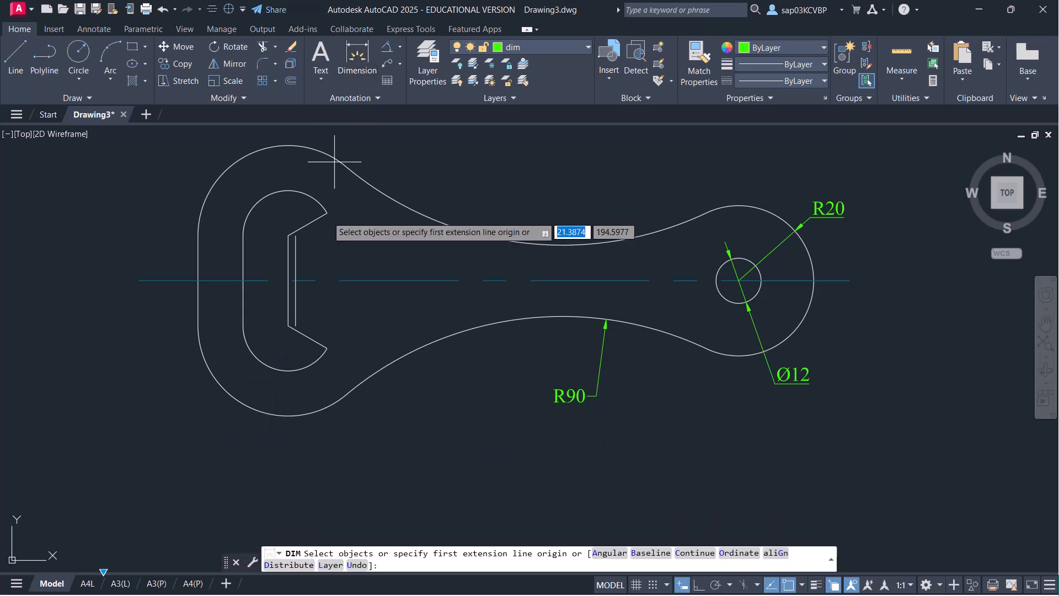
click(265, 413)
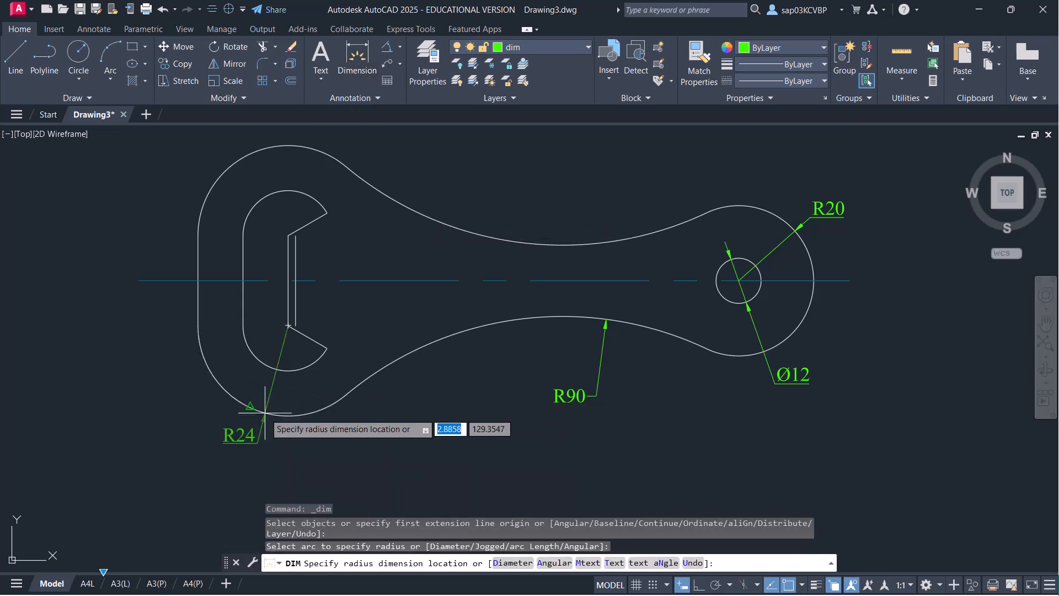
click(242, 436)
click(256, 358)
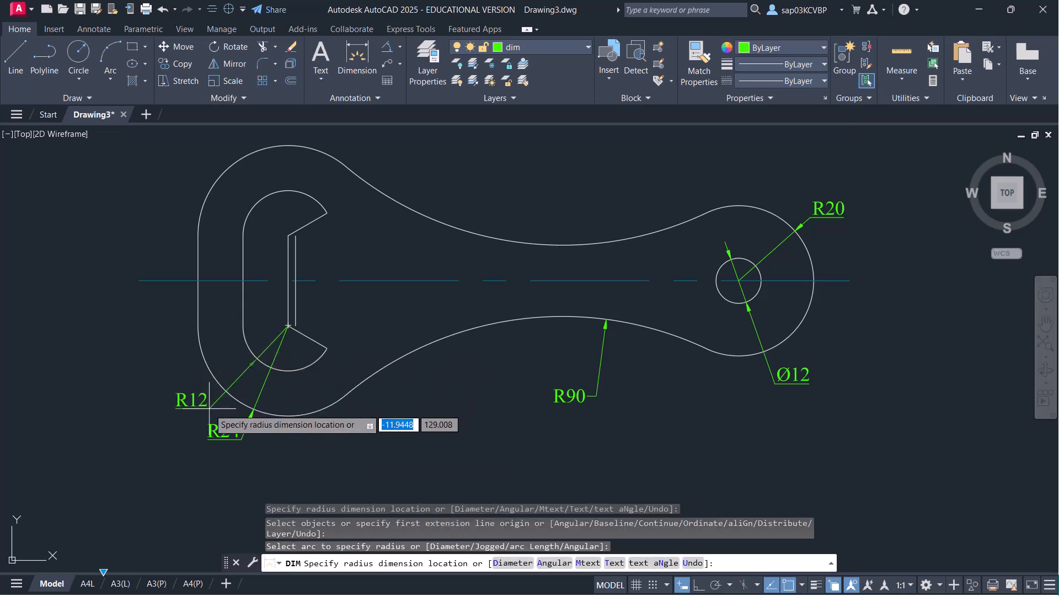
click(205, 411)
middle_drag(289, 215, 241, 314)
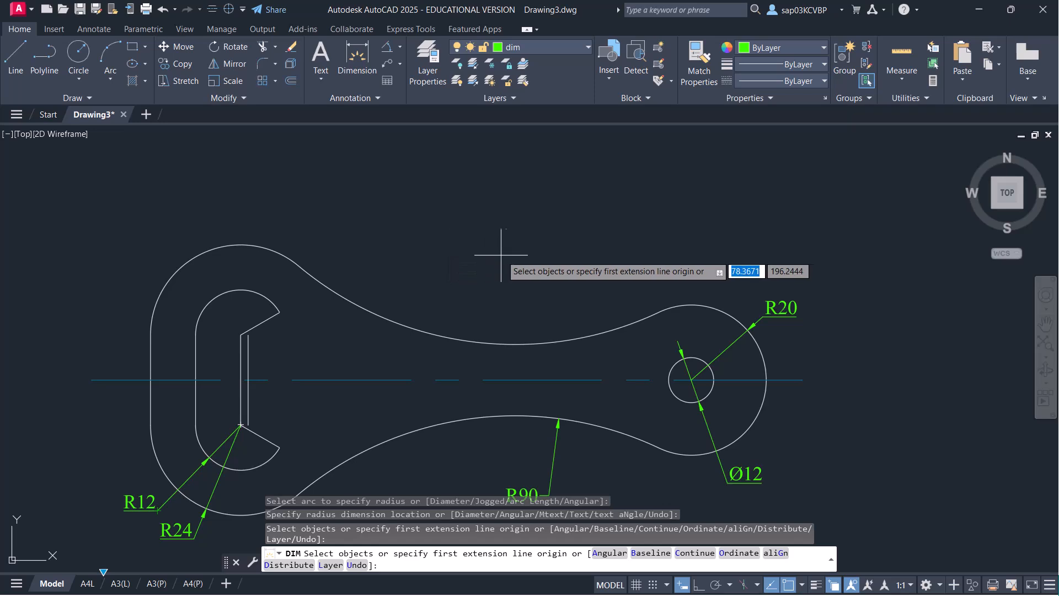
- Add Centerline-layer centre marks to the R20 arc and head arcs, then make dim current
click(517, 48)
click(530, 80)
click(228, 10)
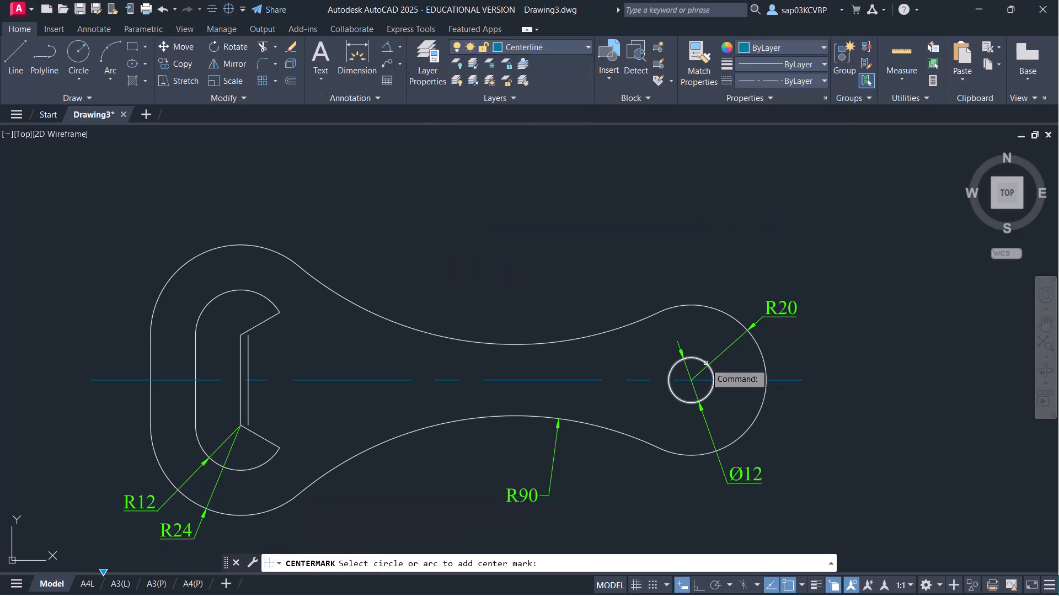
click(719, 311)
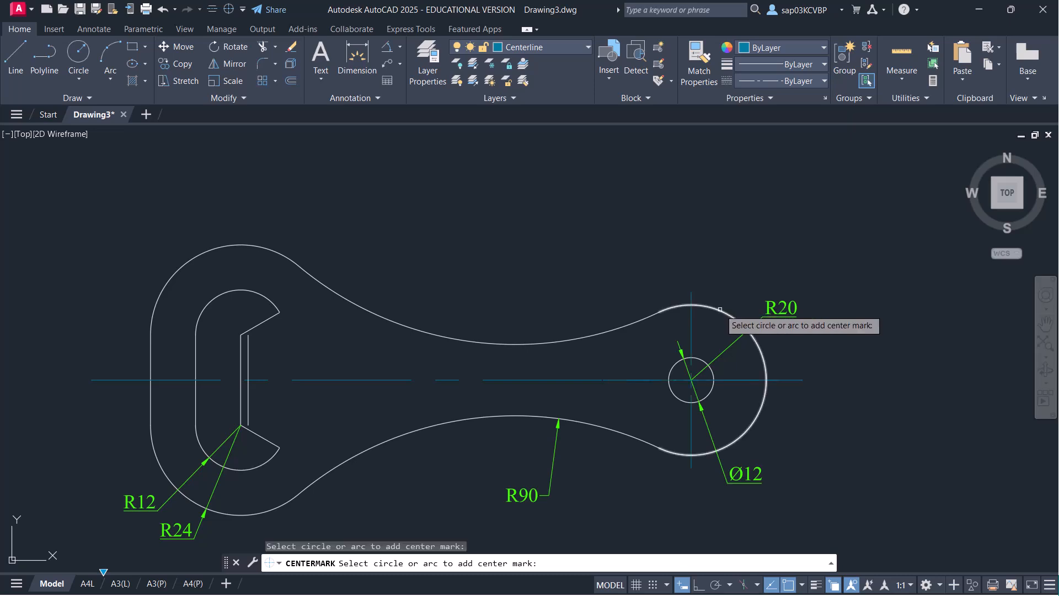
click(238, 250)
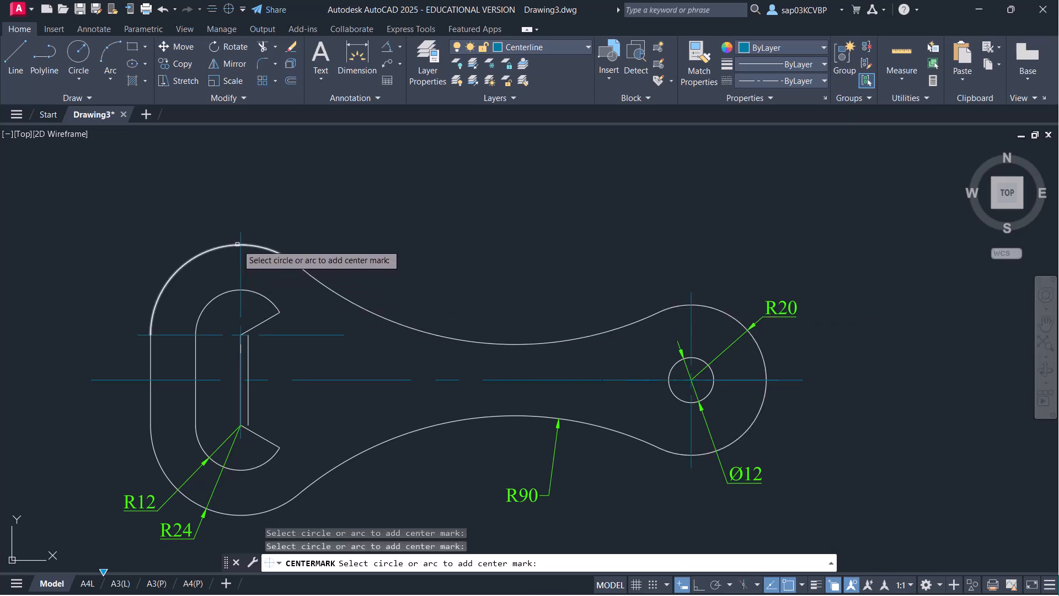
click(255, 508)
key(Return)
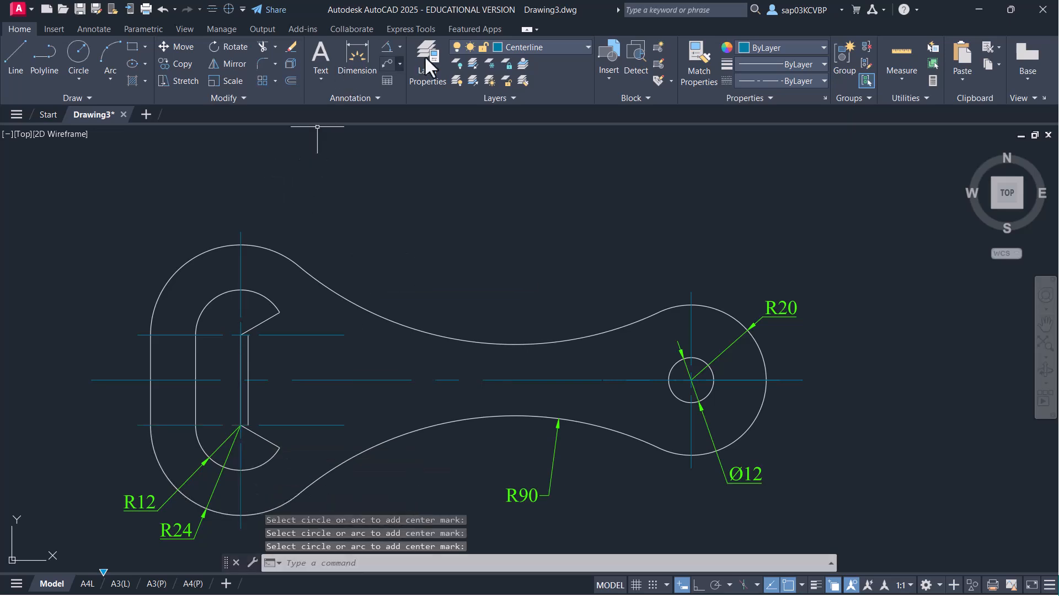
click(532, 48)
click(528, 110)
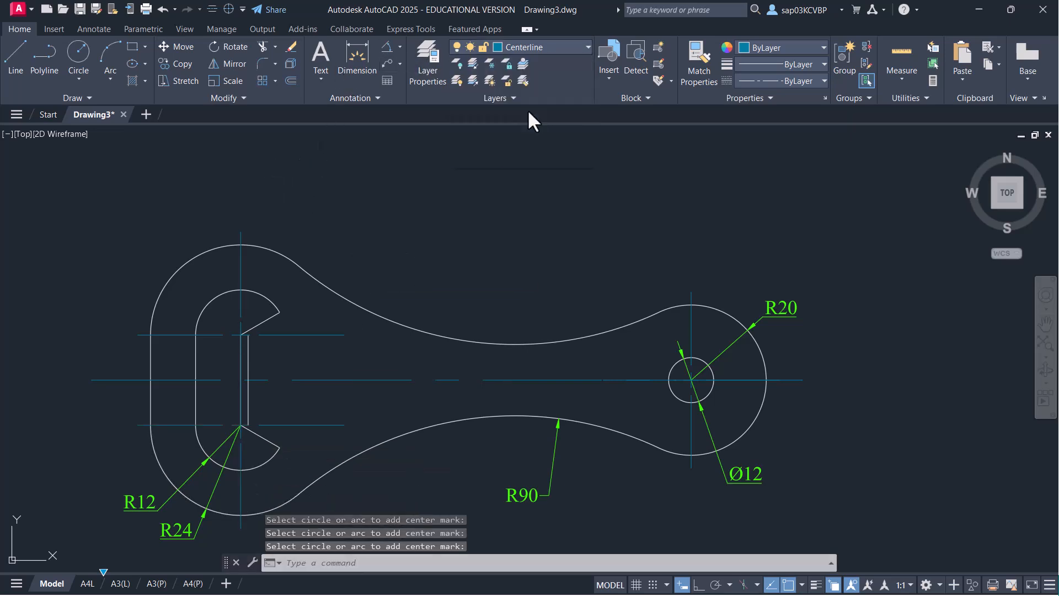
- Dimension the 120 distance between the two centres and lower it closer to the part
click(356, 69)
click(240, 232)
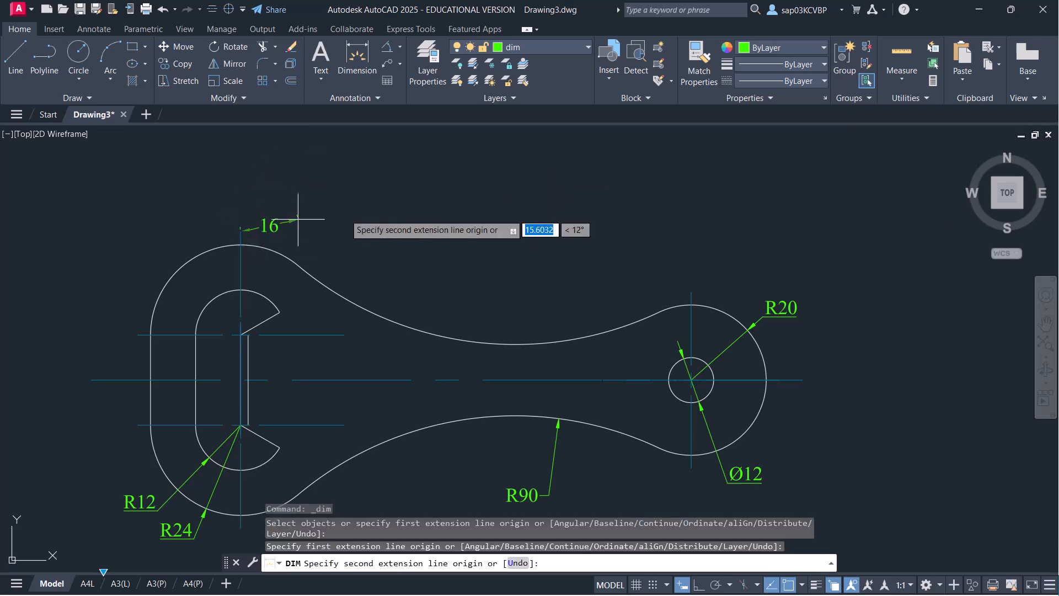
click(692, 290)
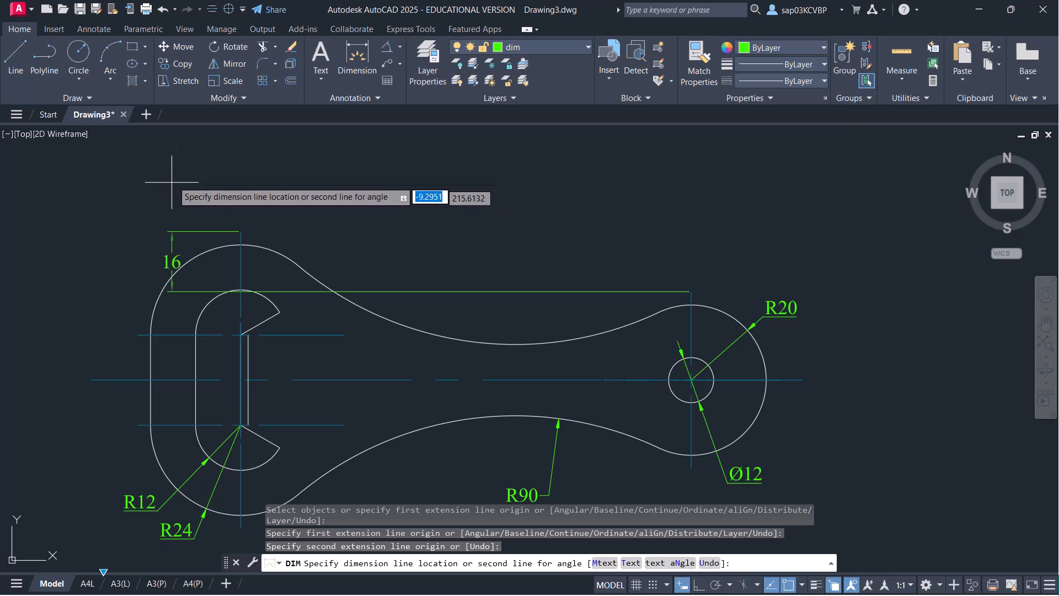
click(224, 188)
key(Return)
click(433, 224)
click(431, 180)
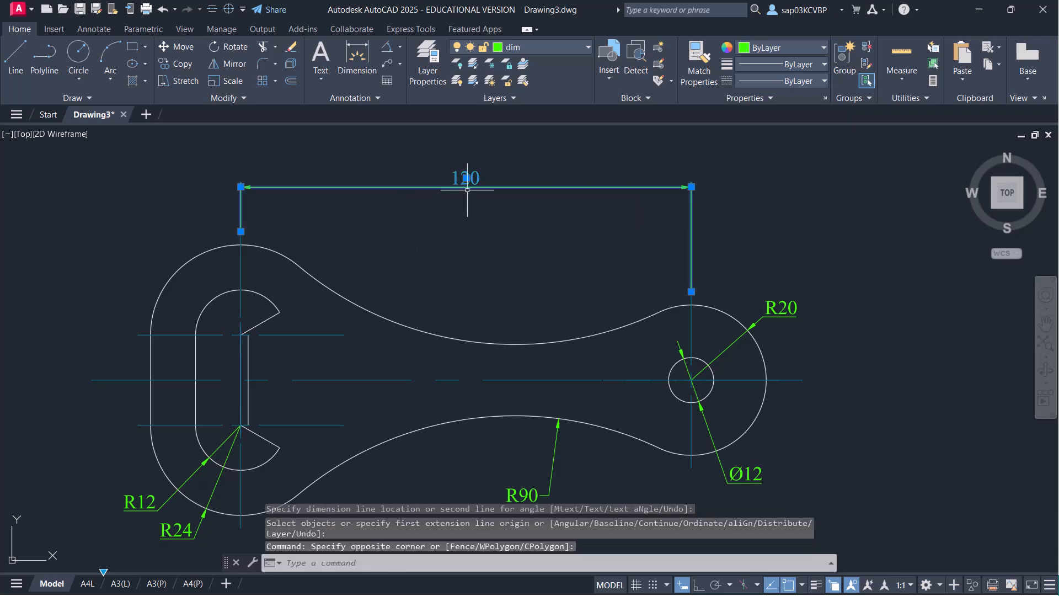
click(466, 178)
click(466, 197)
key(Escape)
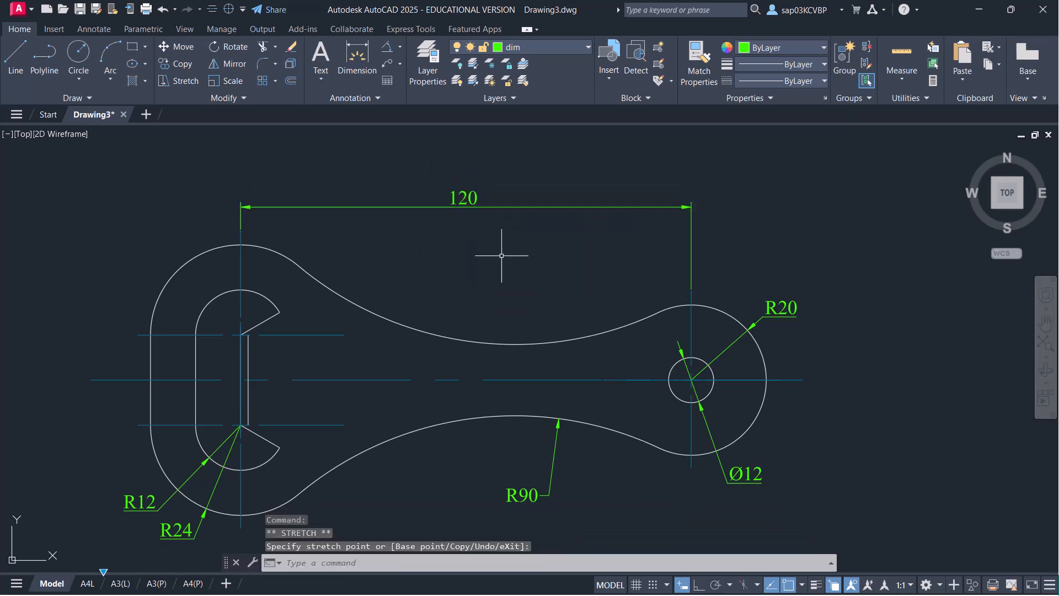
middle_drag(507, 259, 511, 225)
- Save the drawing and switch to the A4L layout
key(ctrl+s)
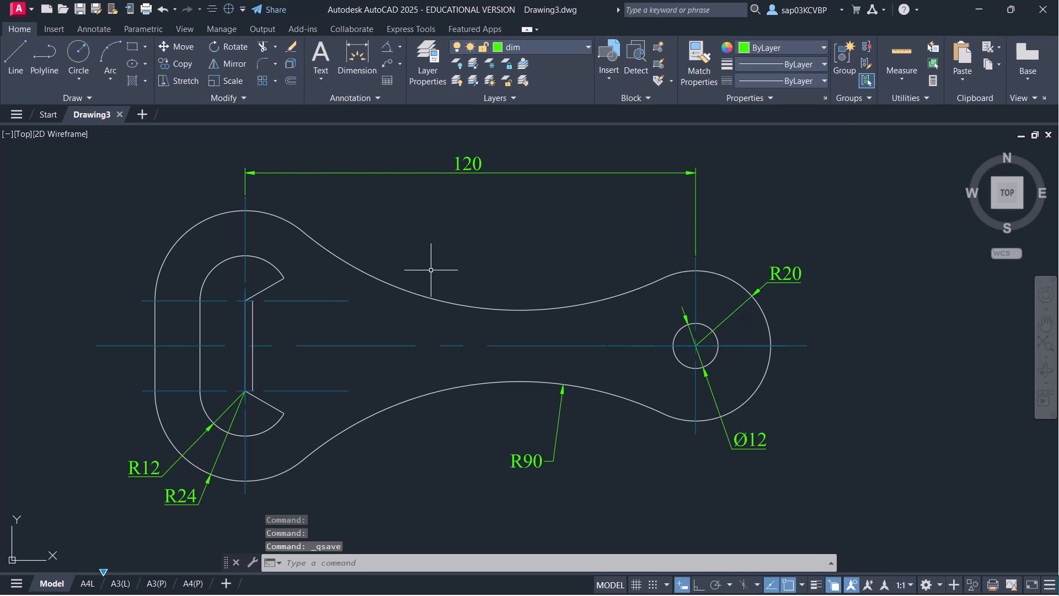
middle_drag(294, 307, 291, 306)
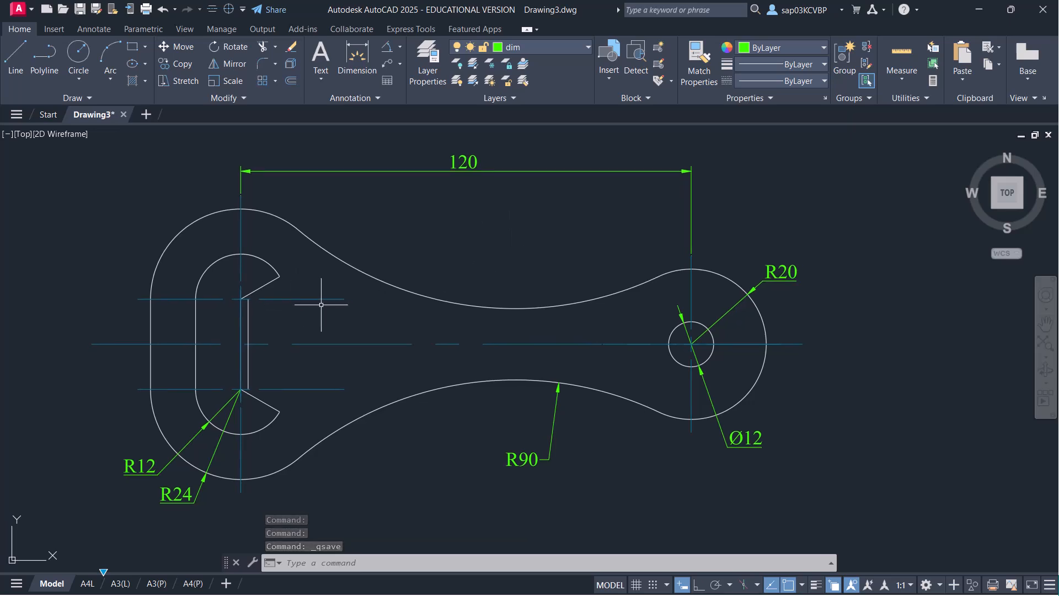
key(ctrl+s)
click(87, 583)
middle_drag(396, 349, 322, 381)
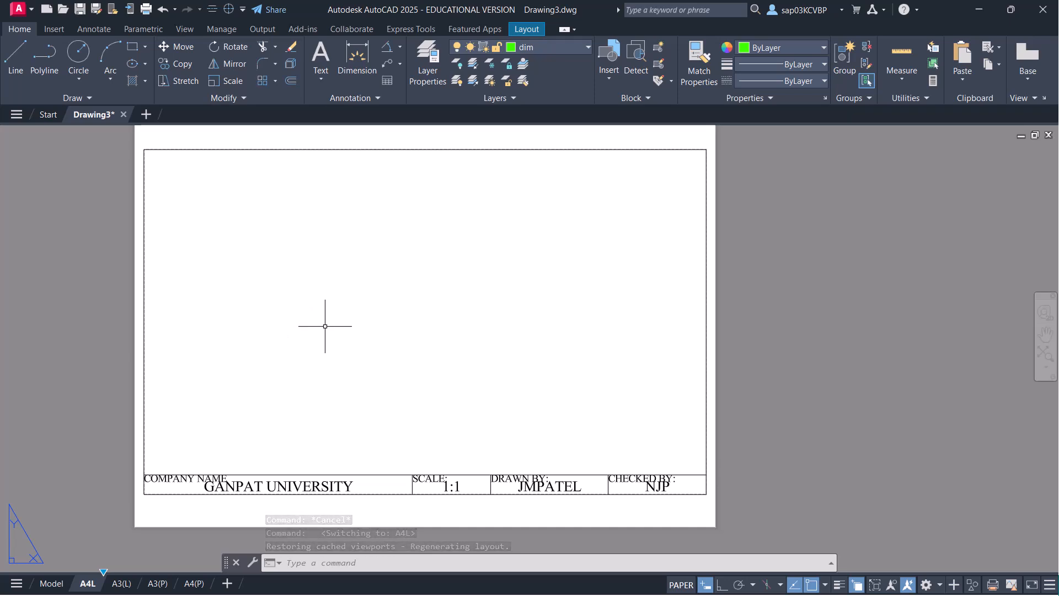
- Erase the old title block and make layer 0 current
click(756, 312)
click(661, 337)
key(Delete)
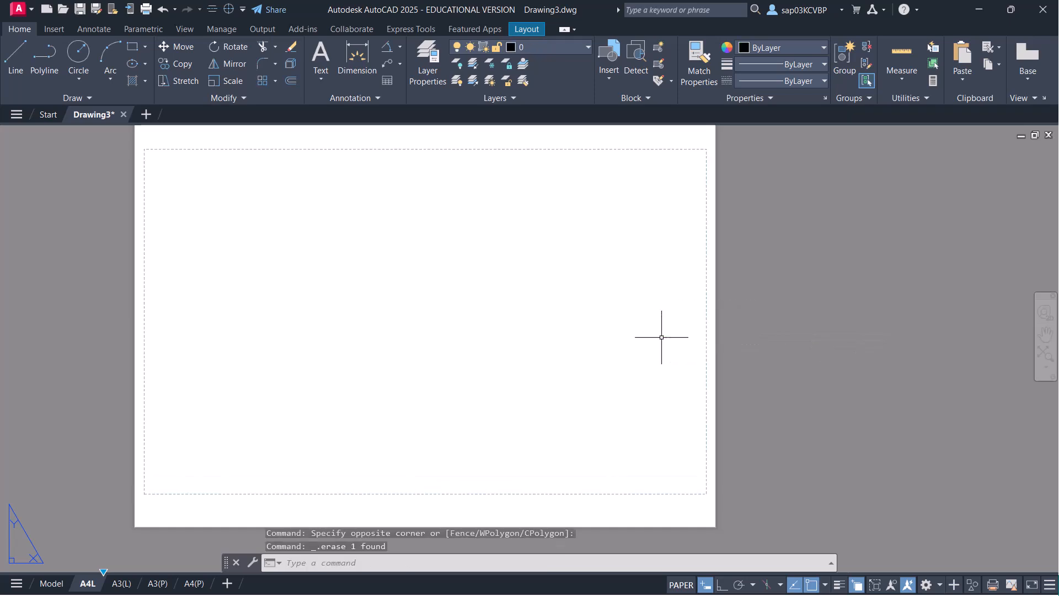
click(575, 49)
click(550, 65)
- Insert the A4 L TB block at 0,0 with BSPP as the company name
text(i)
key(Return)
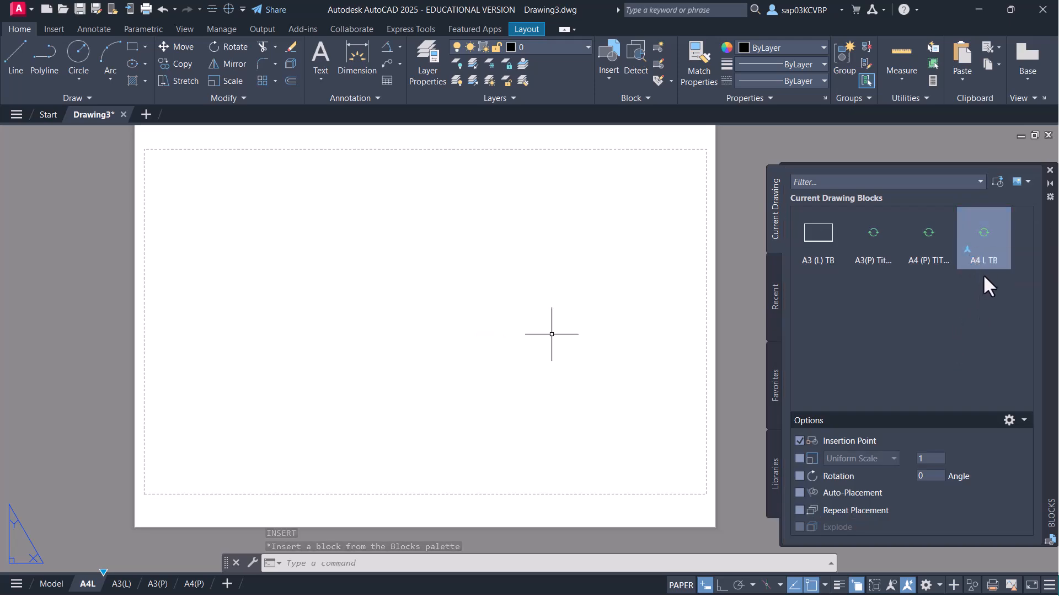
right_click(985, 264)
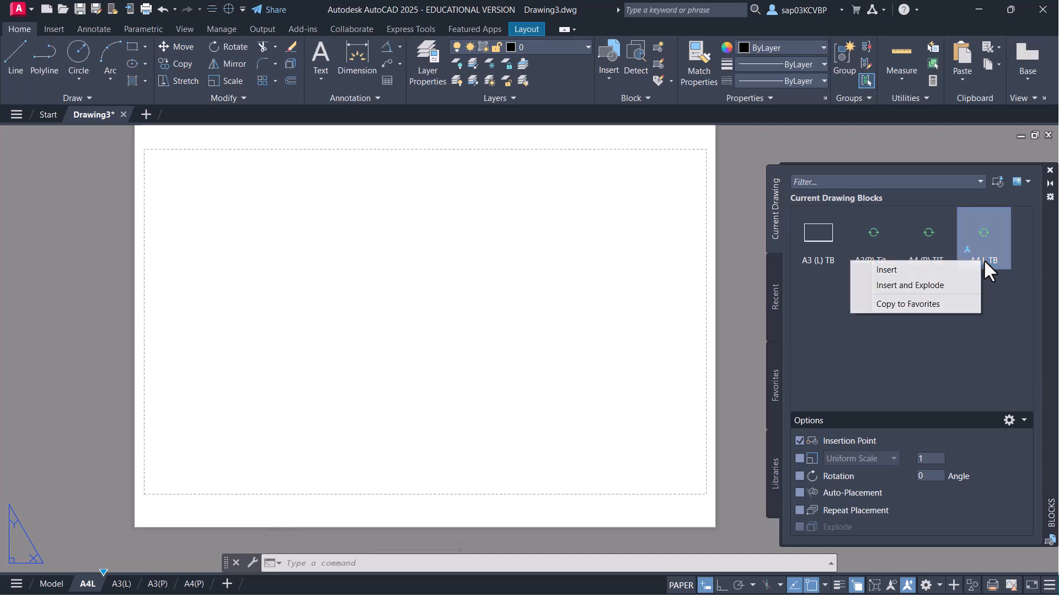
click(950, 270)
text(0)
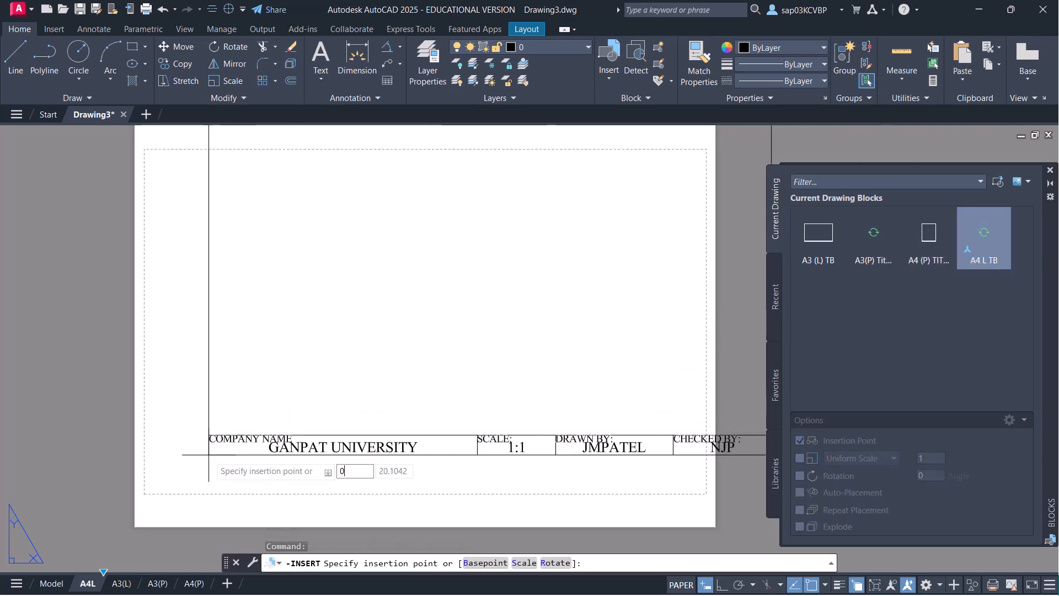
text(,0)
key(Return)
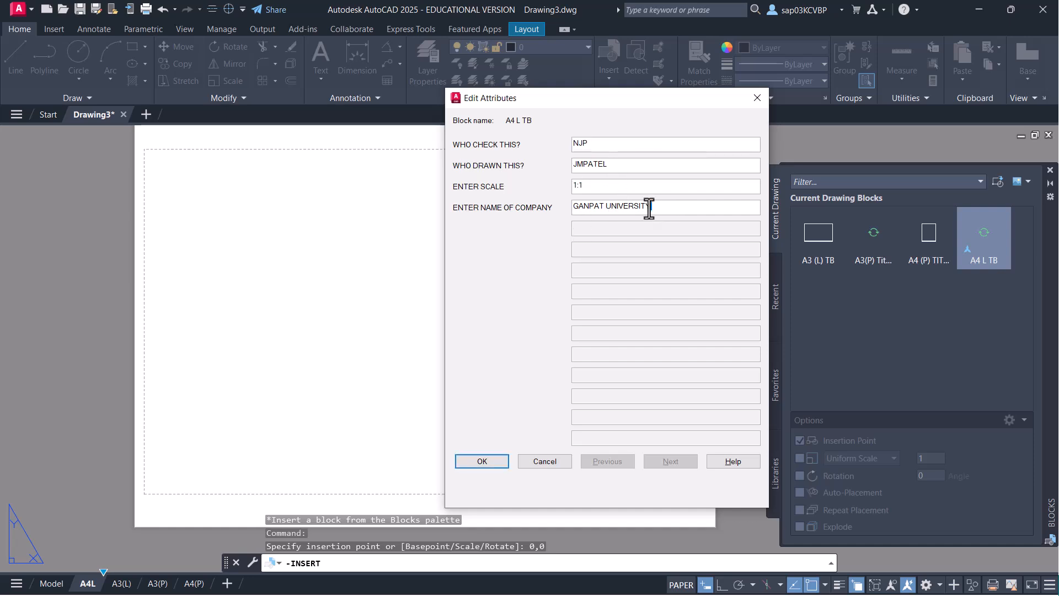
text(BSPP)
click(485, 461)
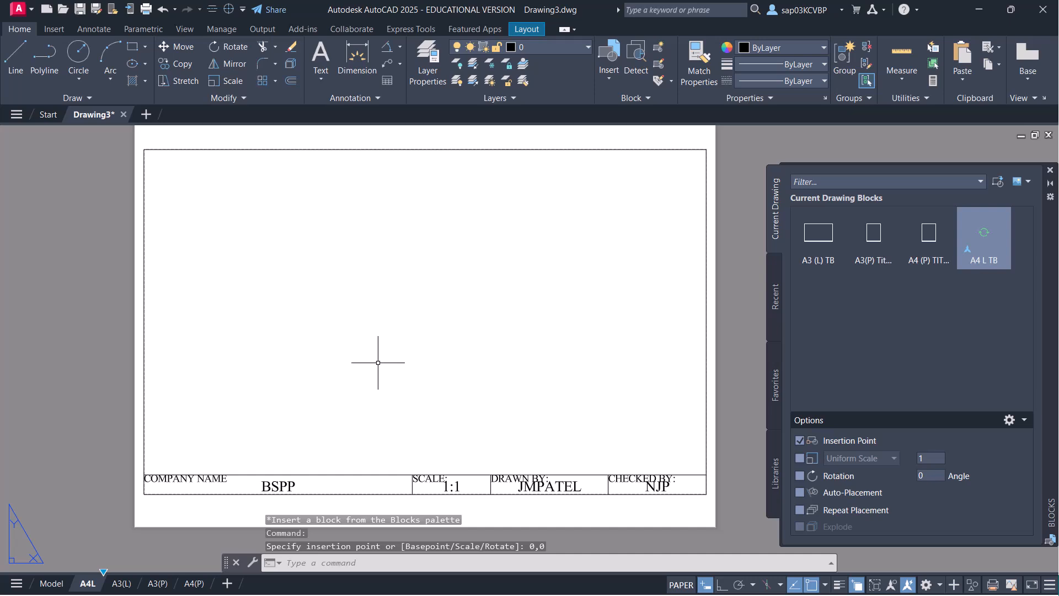
- Create a single viewport fitted to the A4L sheet border
text(VIEWPORTS)
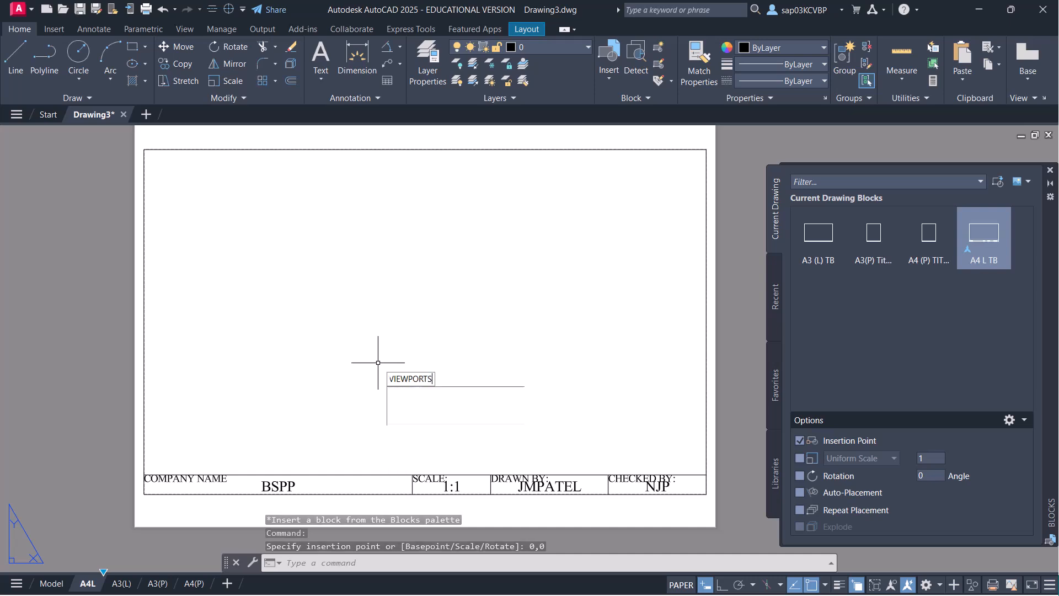
key(Return)
click(369, 243)
click(601, 445)
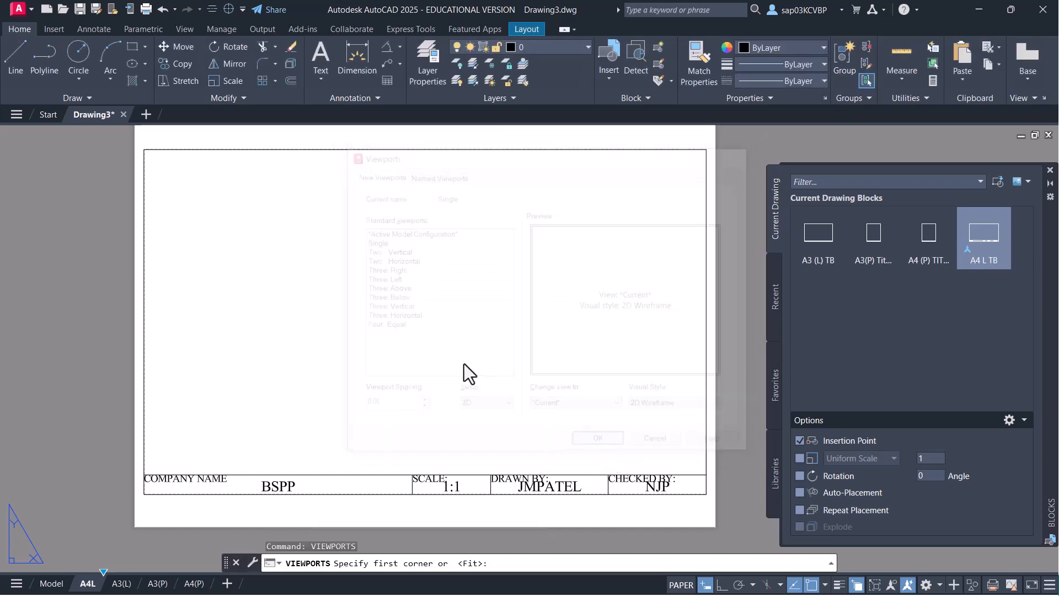
click(144, 149)
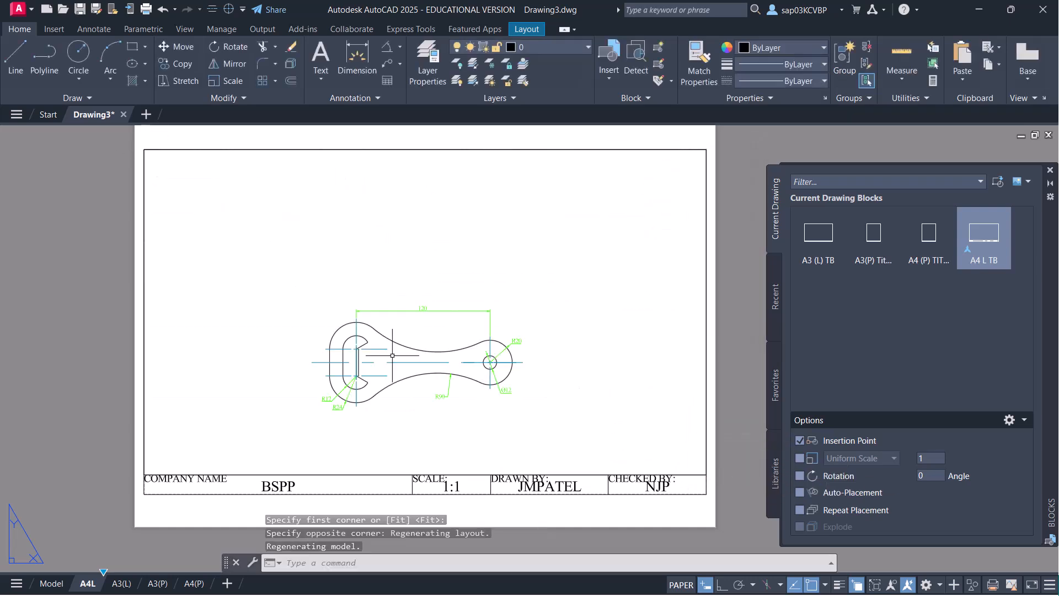
- Set the new viewport to 1:1 scale and centre the bottle opener in it
double_click(525, 290)
click(1050, 170)
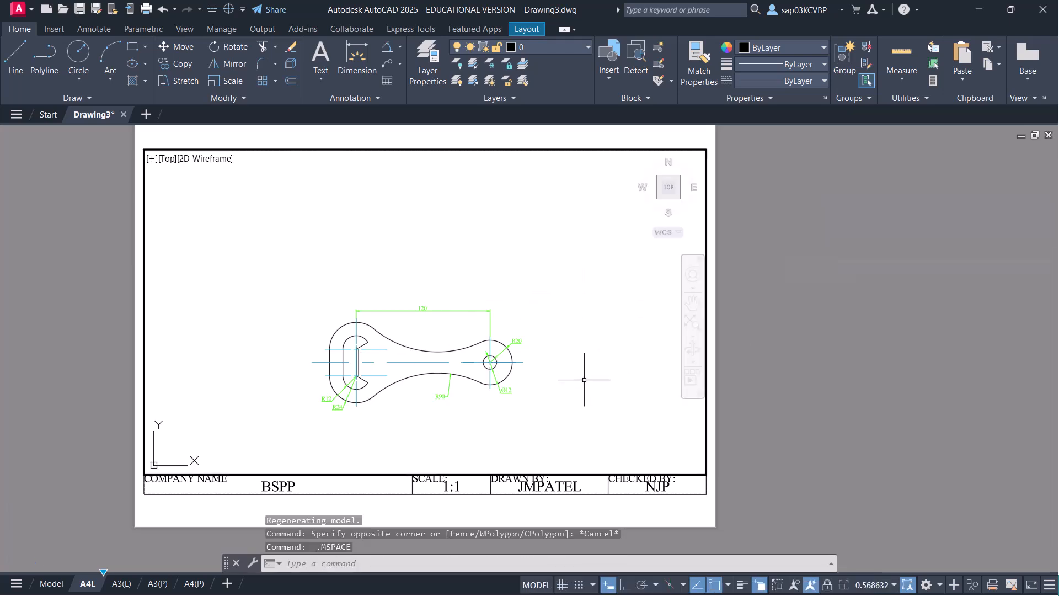
click(877, 586)
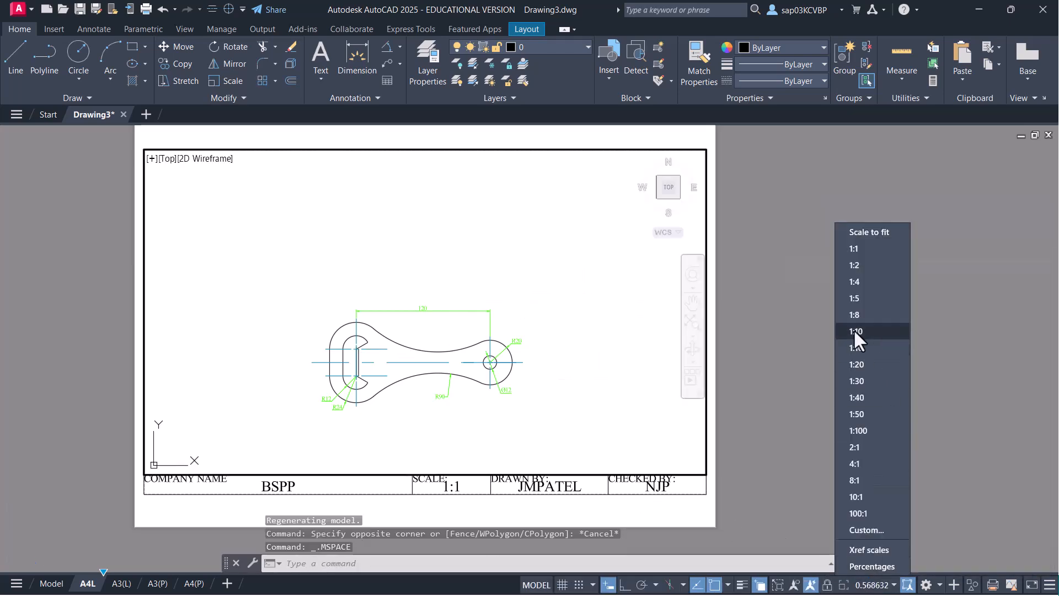
click(860, 255)
middle_drag(568, 349, 568, 270)
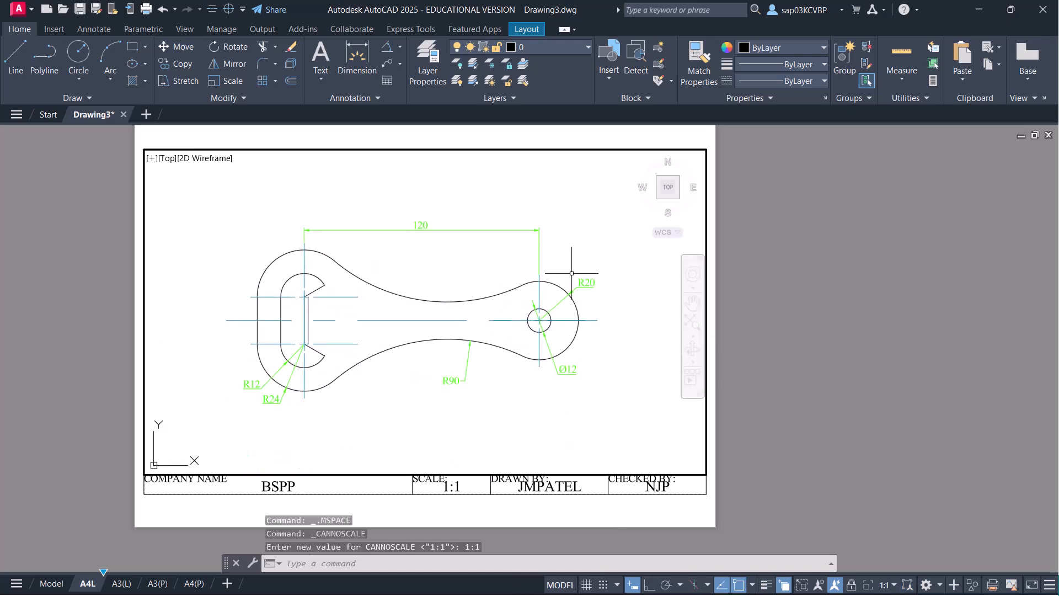
double_click(494, 516)
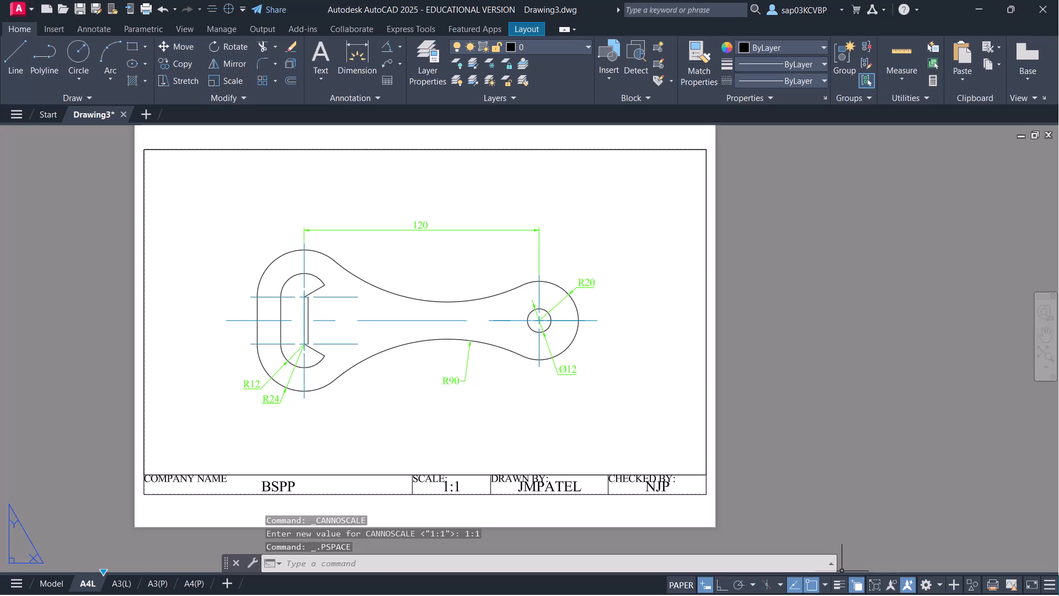
click(622, 510)
click(622, 510)
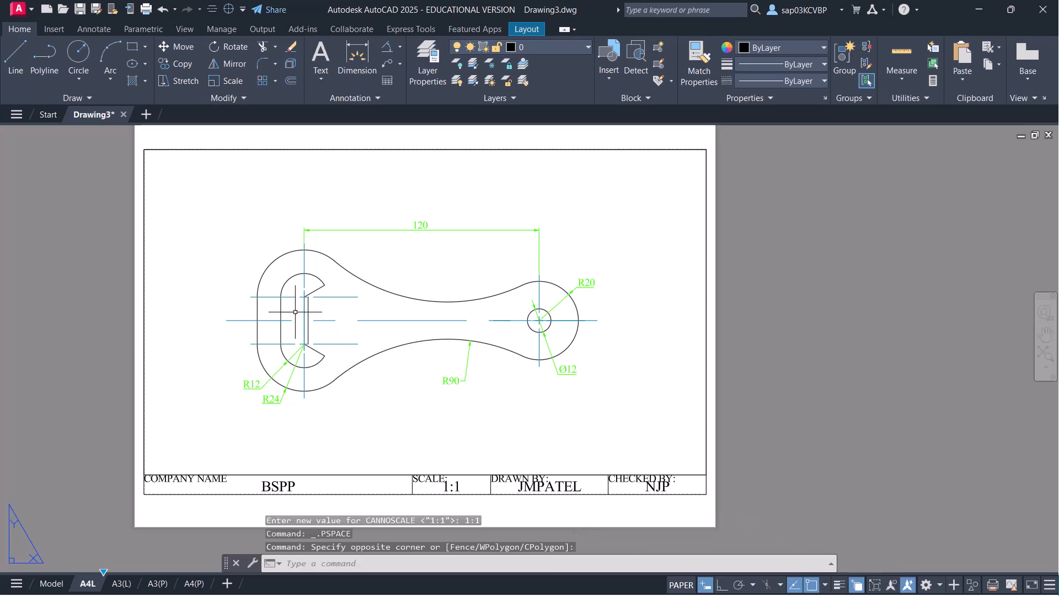
double_click(479, 394)
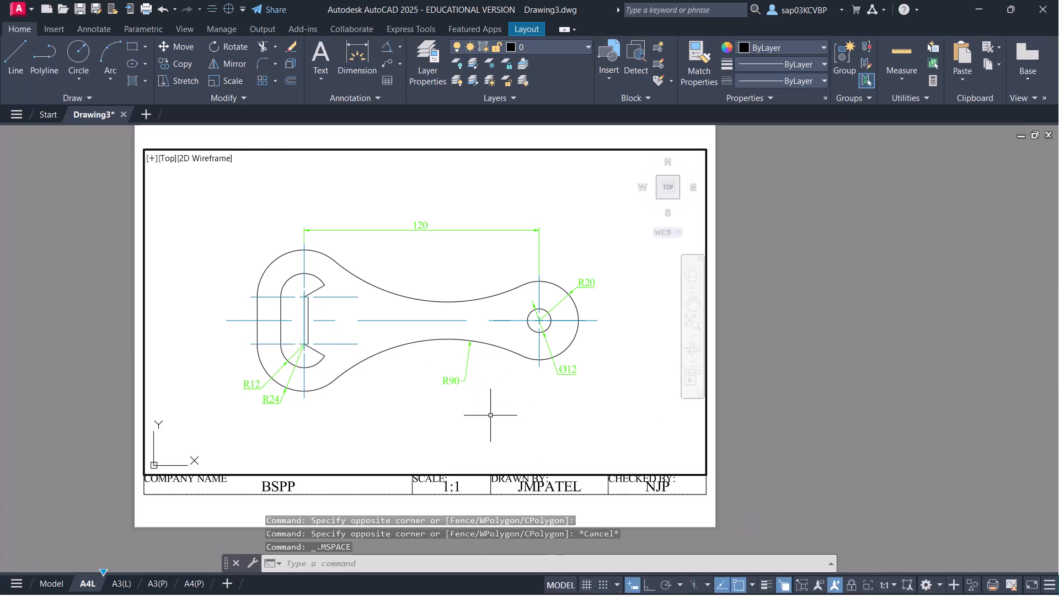
- Change the dim layer's viewport colour to 114 and turn on lineweight display
text(LAYER)
key(Return)
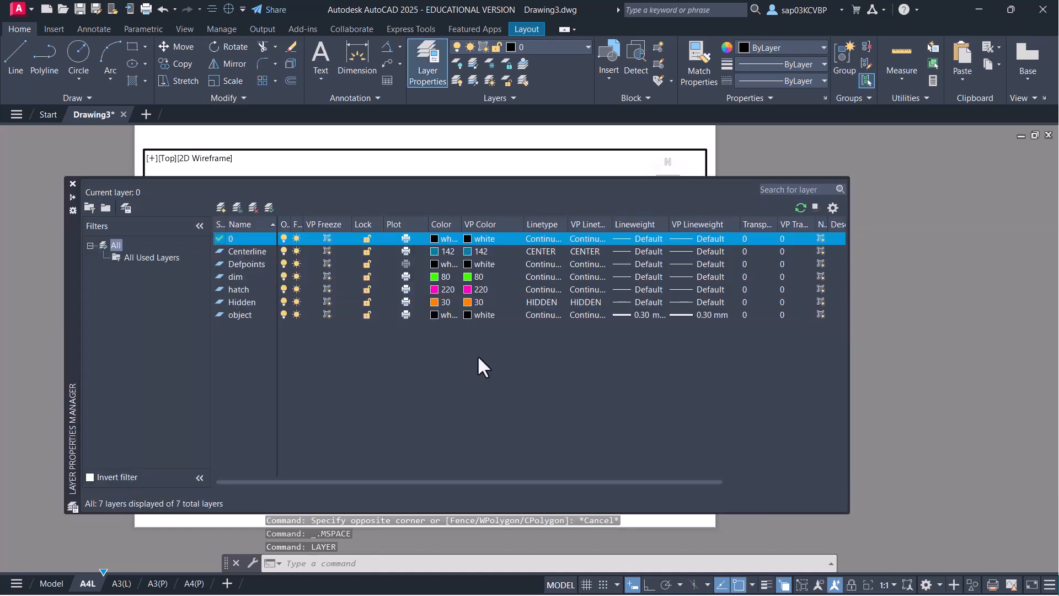
click(468, 276)
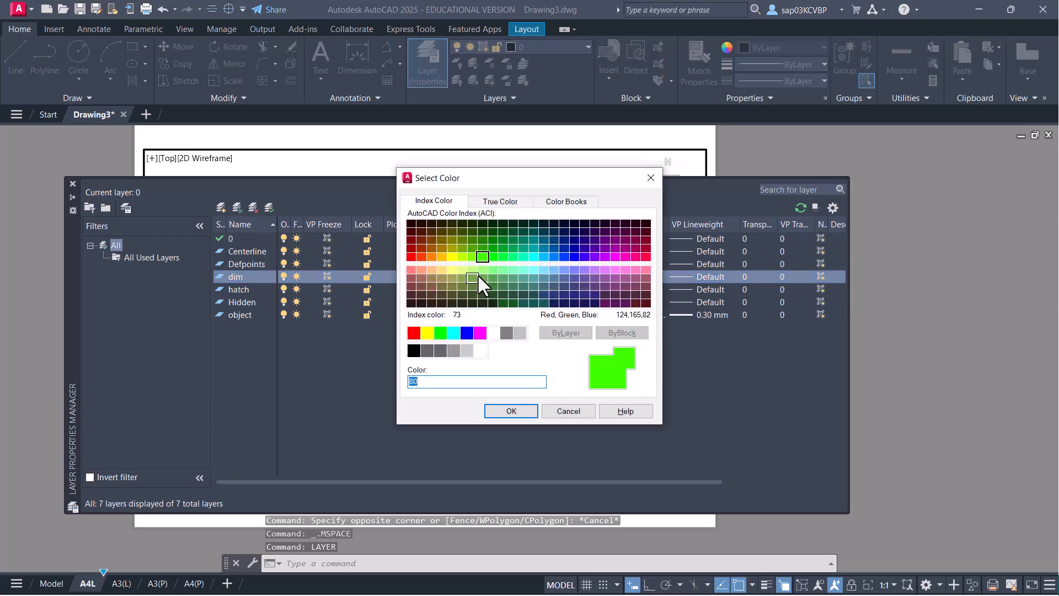
click(513, 240)
click(503, 413)
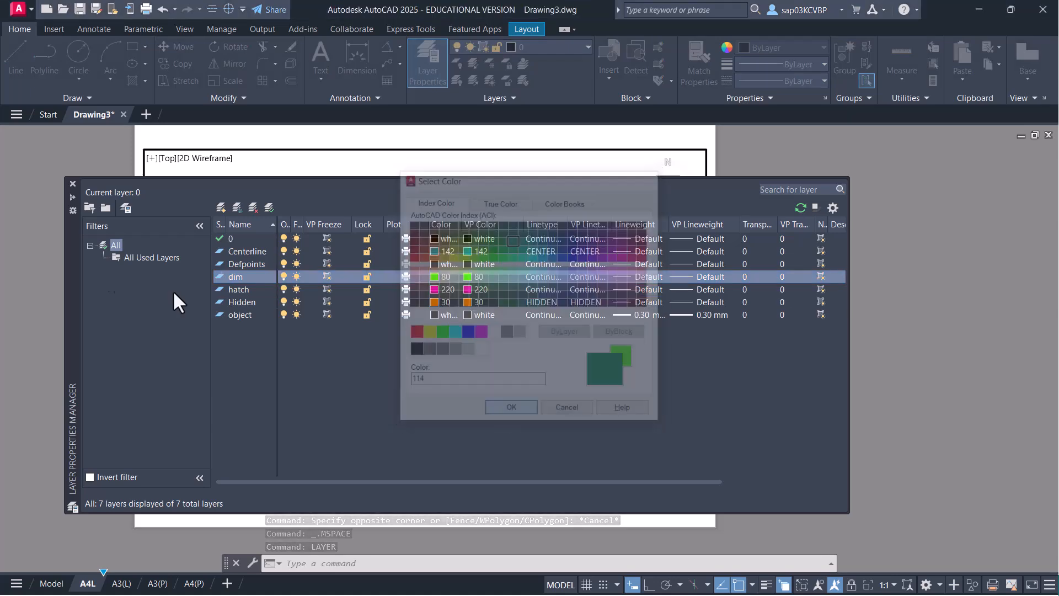
click(72, 184)
click(488, 419)
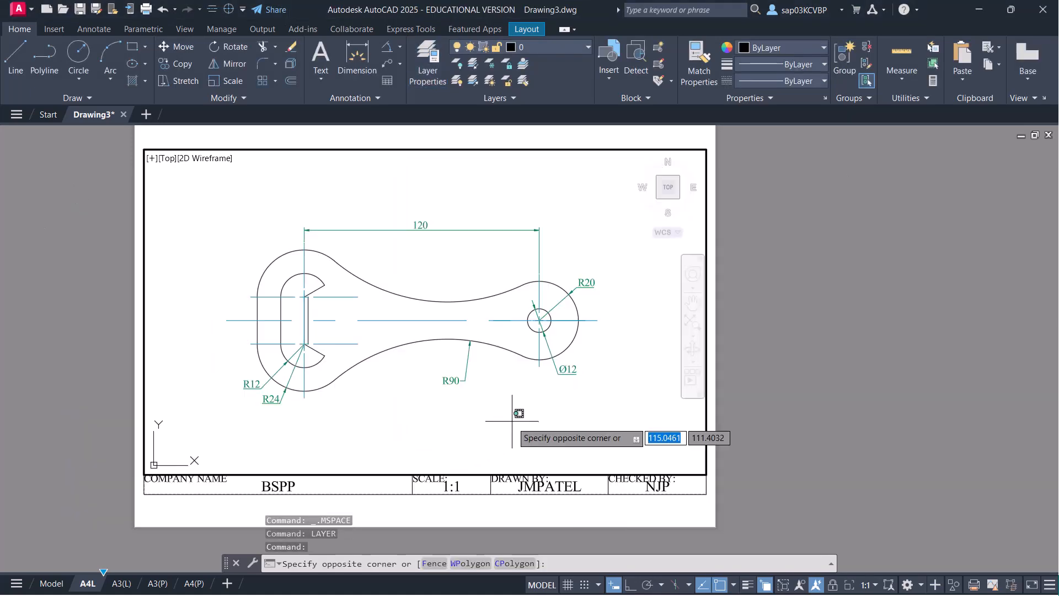
click(748, 585)
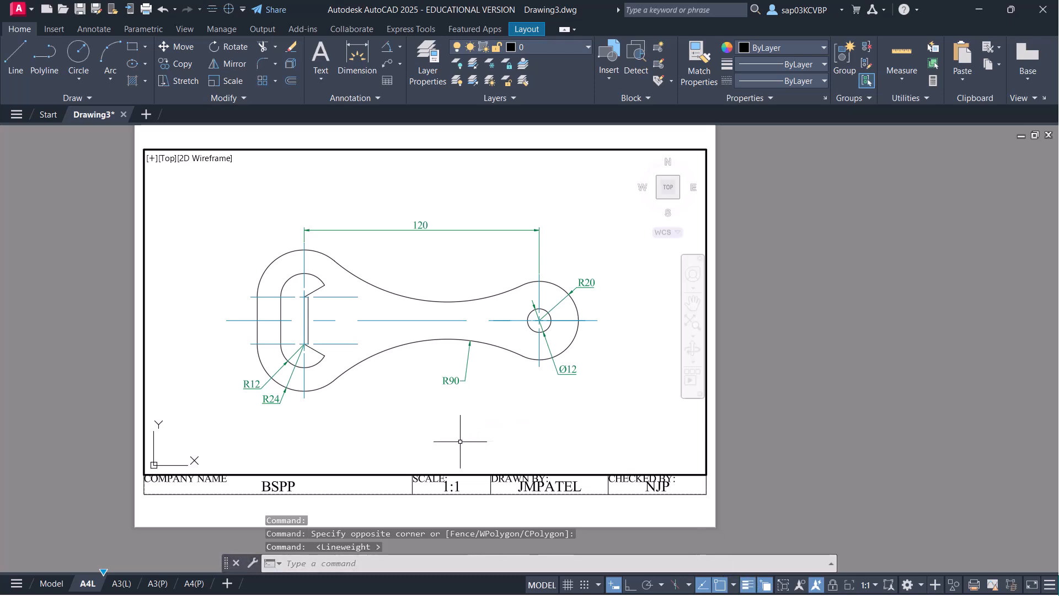
- Cancel the pending selection and save the drawing
key(Escape)
scroll(426, 386, up, 2)
scroll(428, 400, down, 2)
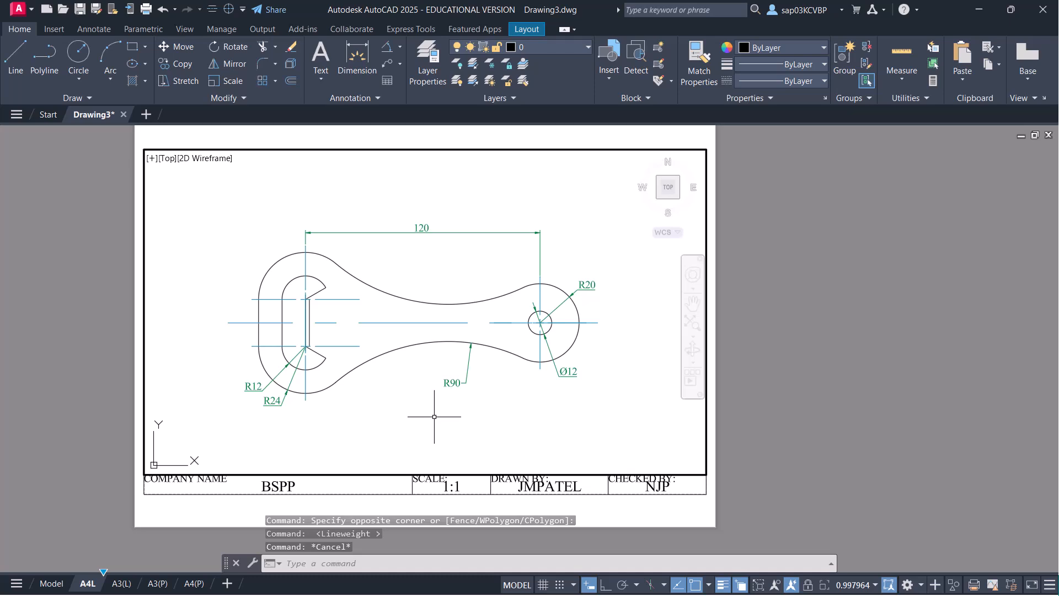
key(ctrl+s)
- Set the viewport scale to 1:1 and pan the bottle opener to the centre
scroll(434, 417, up, 2)
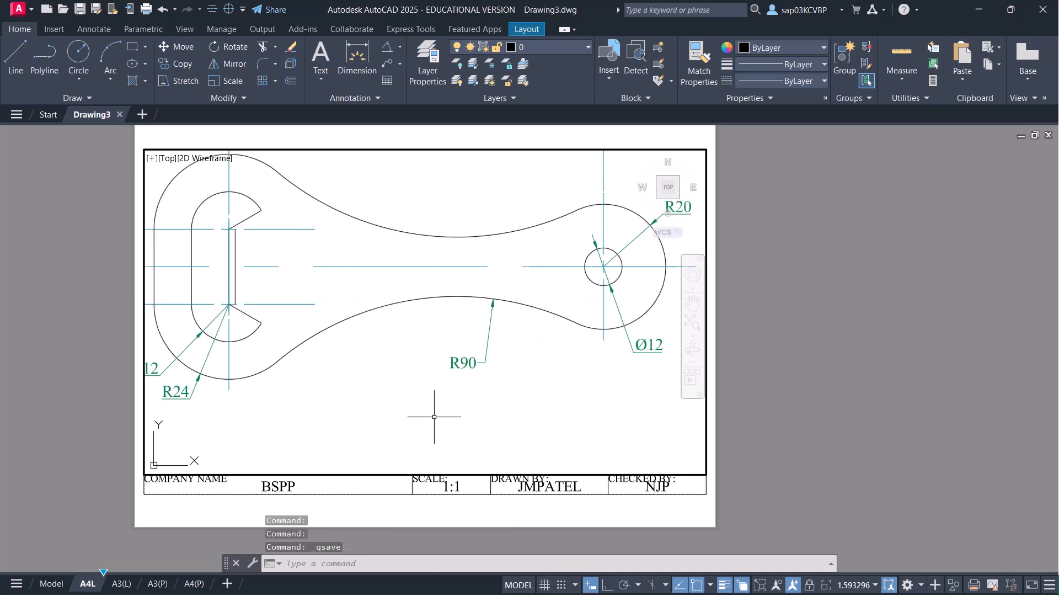
click(853, 589)
click(843, 269)
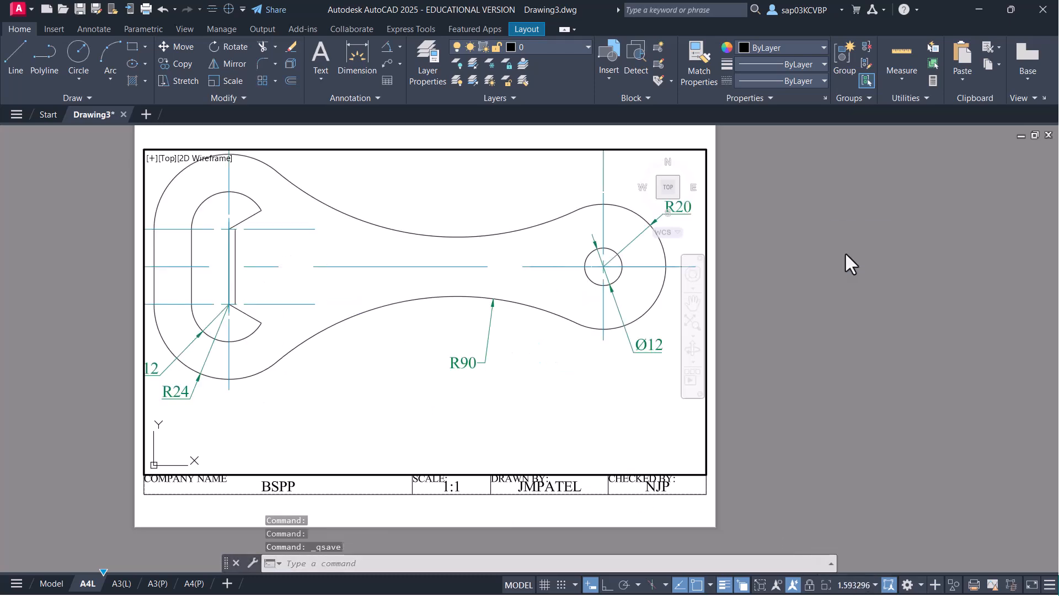
middle_drag(456, 363, 460, 388)
double_click(455, 514)
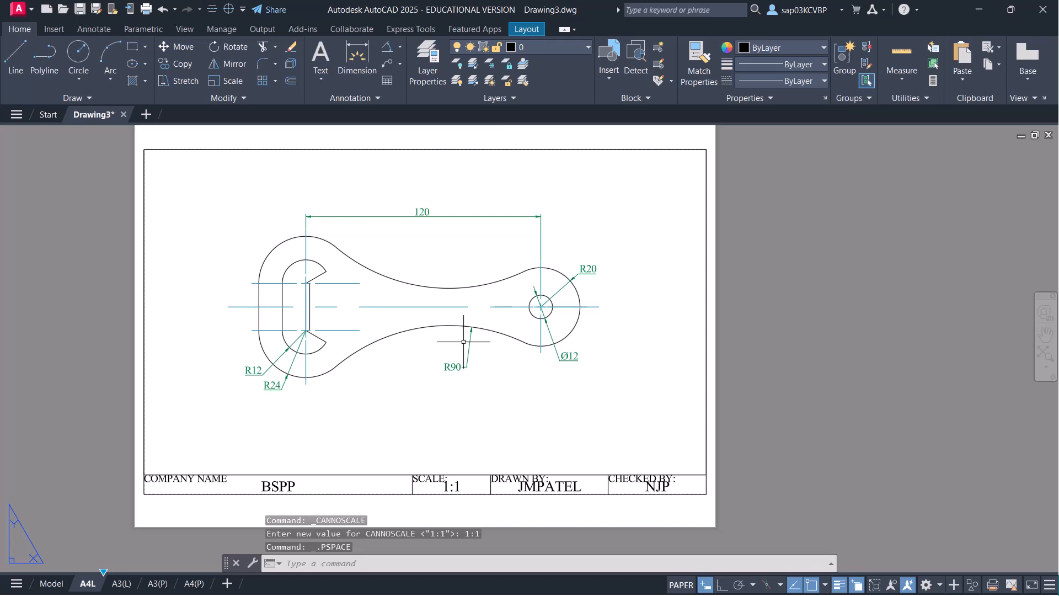
double_click(444, 365)
middle_drag(414, 366, 414, 373)
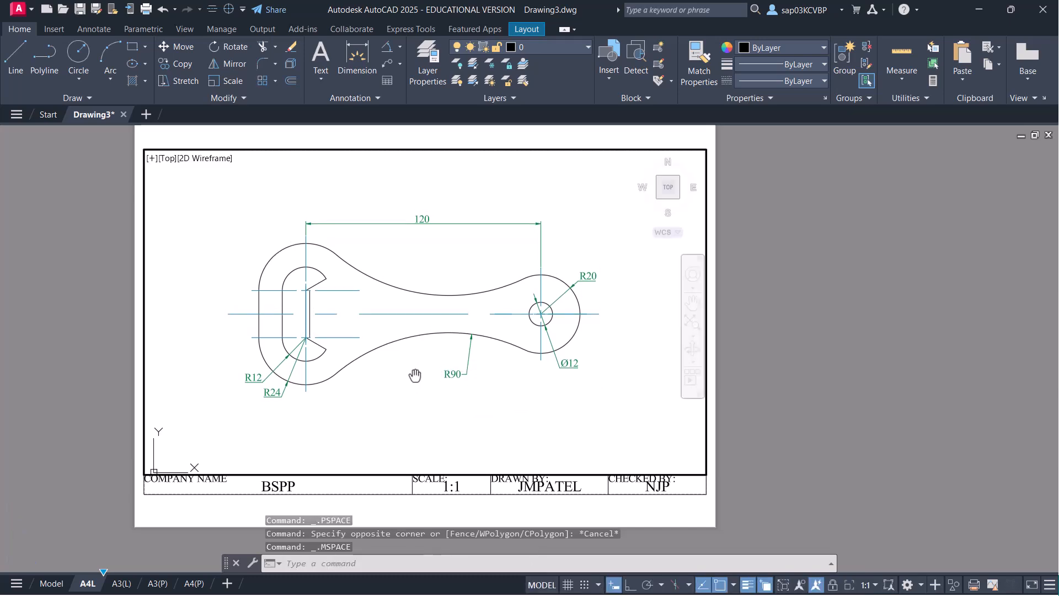
double_click(422, 513)
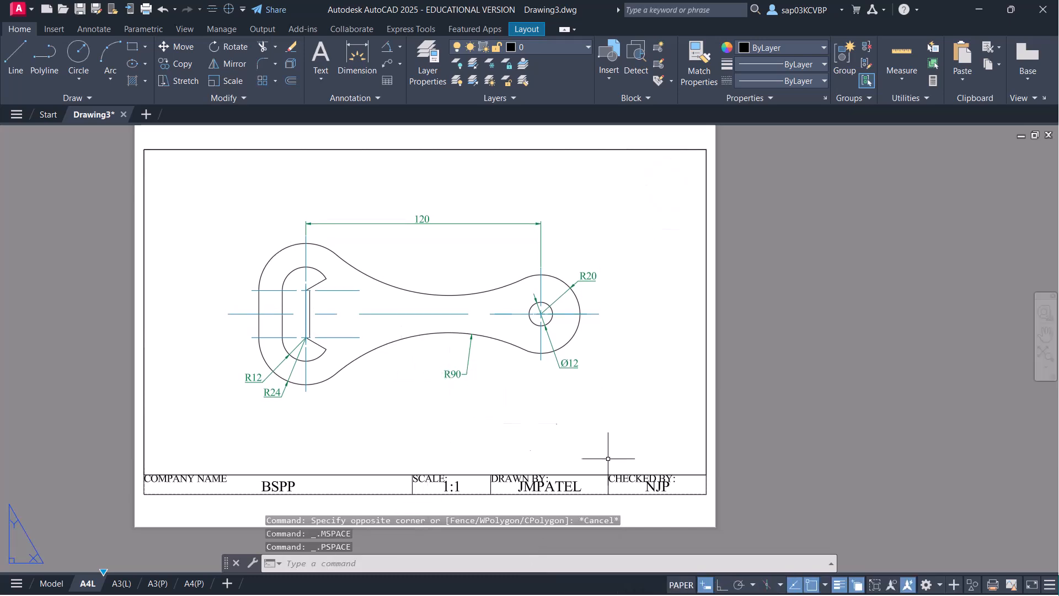
- Lock the viewport's view and zoom around the sheet to check it stays fixed
double_click(580, 413)
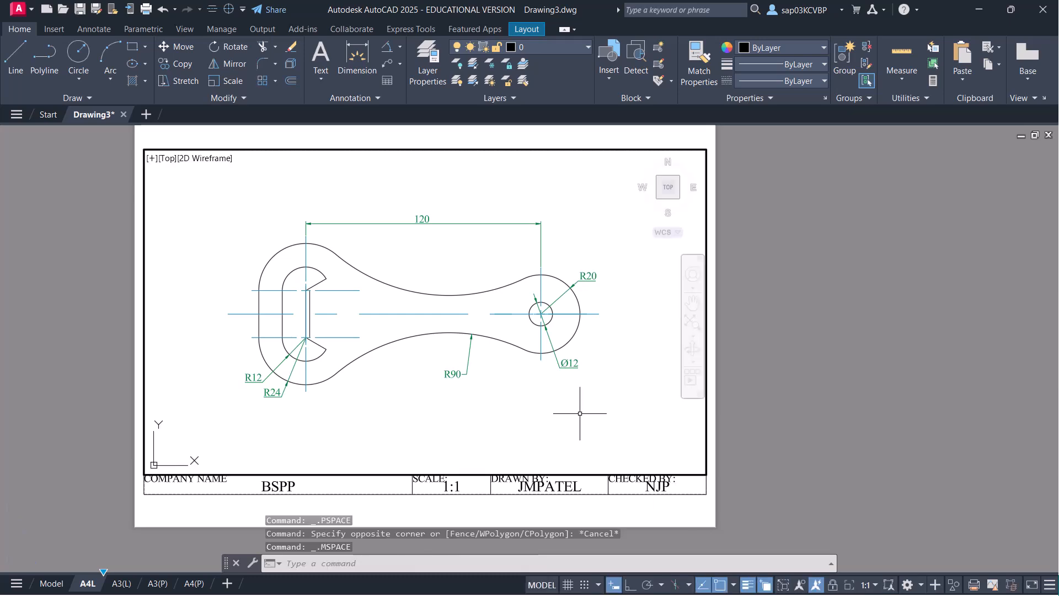
click(833, 585)
scroll(518, 389, down, 2)
scroll(527, 398, up, 4)
scroll(518, 403, down, 2)
middle_drag(383, 374, 427, 379)
scroll(453, 390, up, 2)
scroll(453, 390, down, 2)
scroll(453, 390, up, 2)
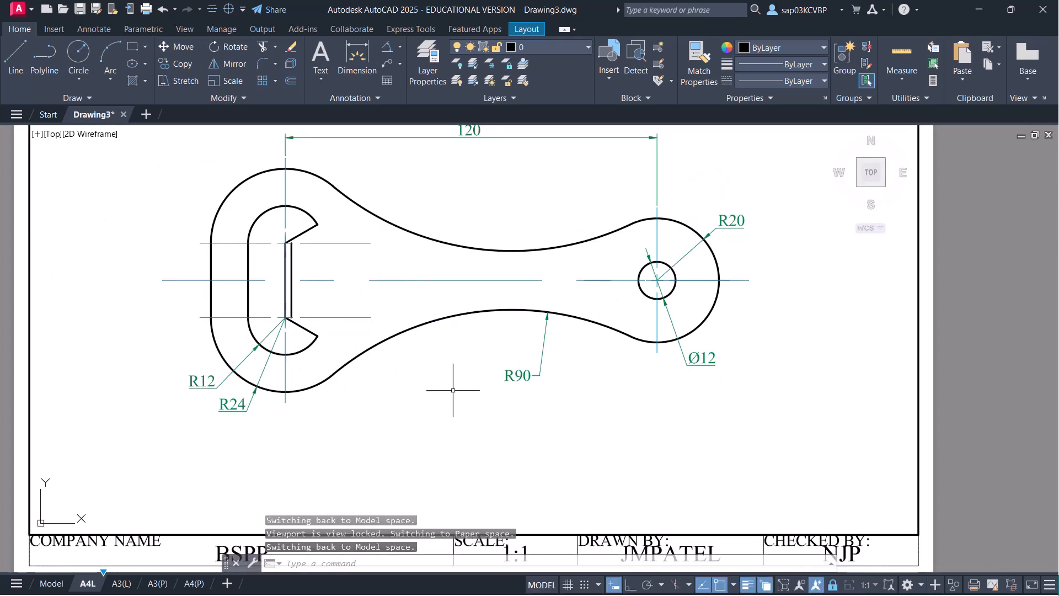
scroll(453, 390, down, 2)
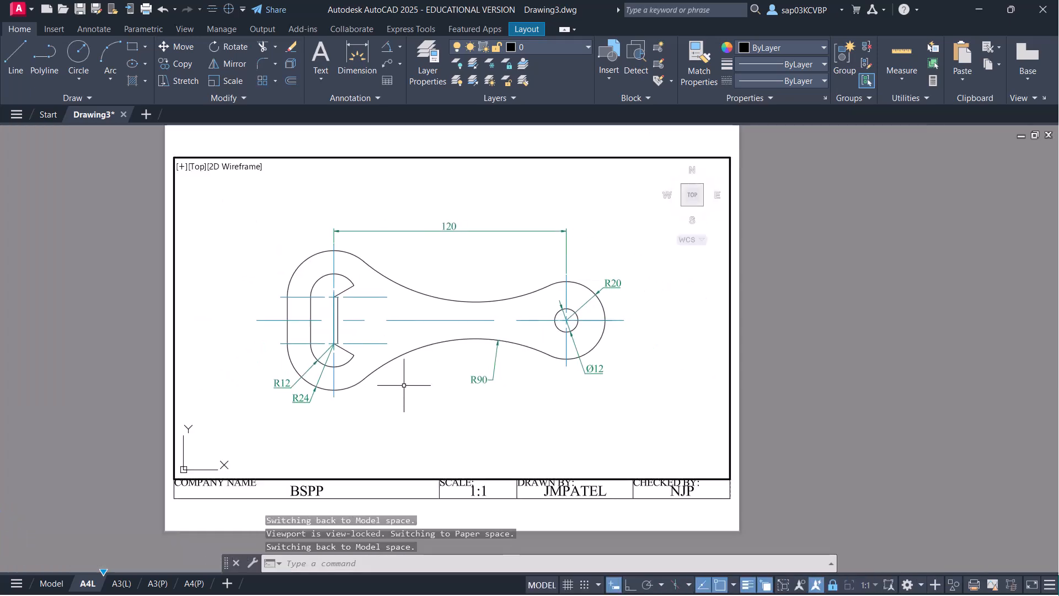
- Preview the A4L sheet at 1:1 on ISO A4 landscape, then plot it to PDF
key(ctrl+p)
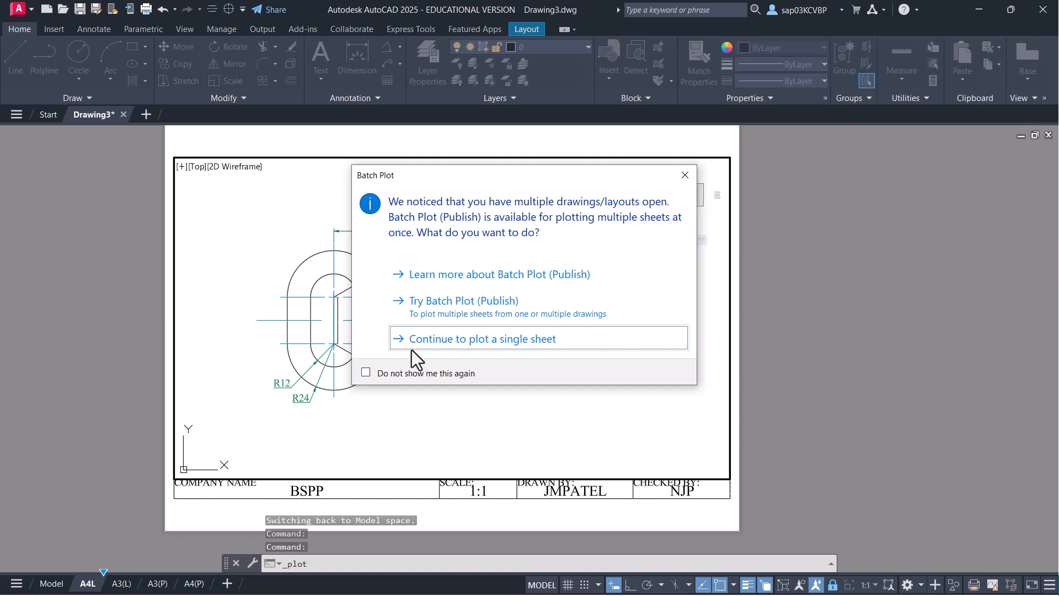
click(416, 343)
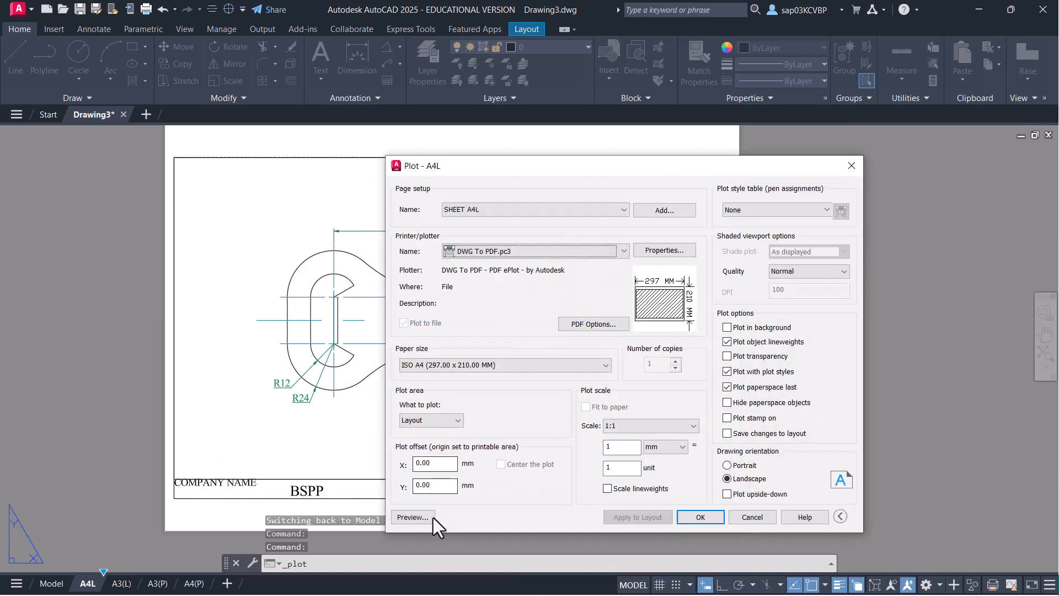
click(426, 516)
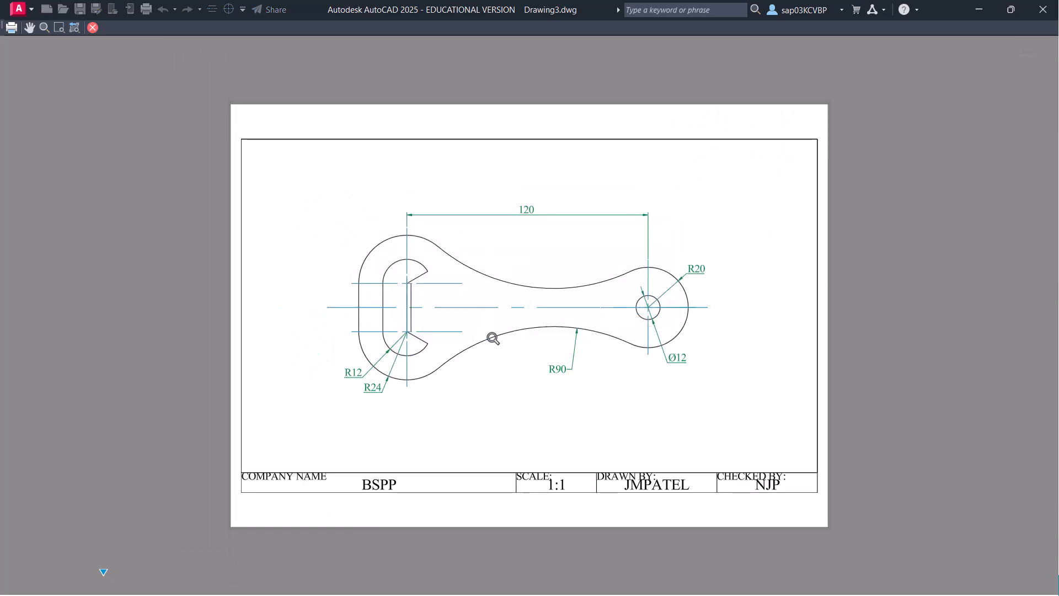
right_click(461, 282)
click(501, 306)
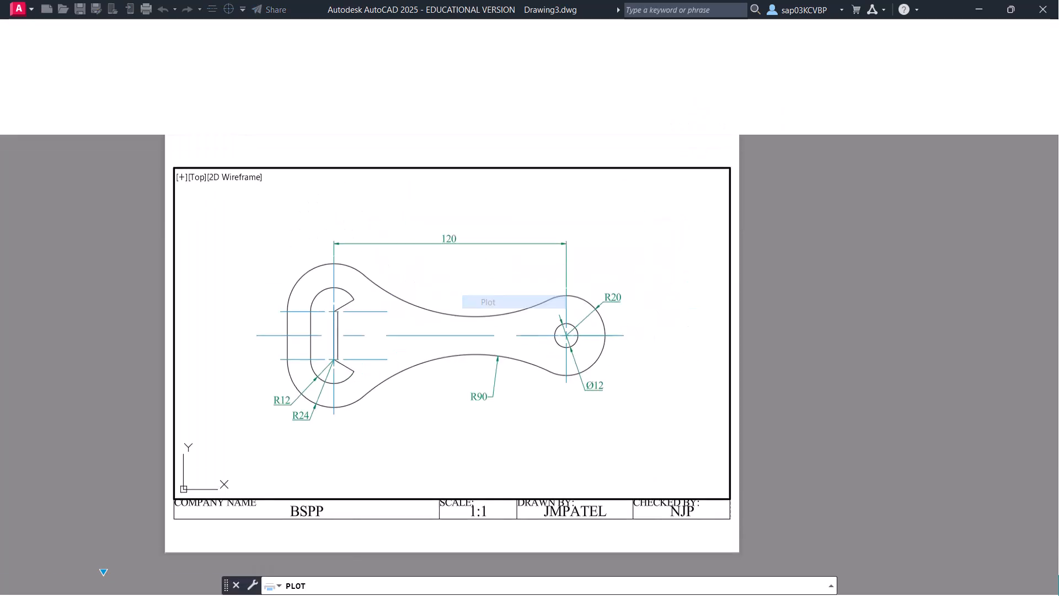
- Save the plot as Drawing3-A4L.pdf, review it in Acrobat, then close Acrobat
click(717, 410)
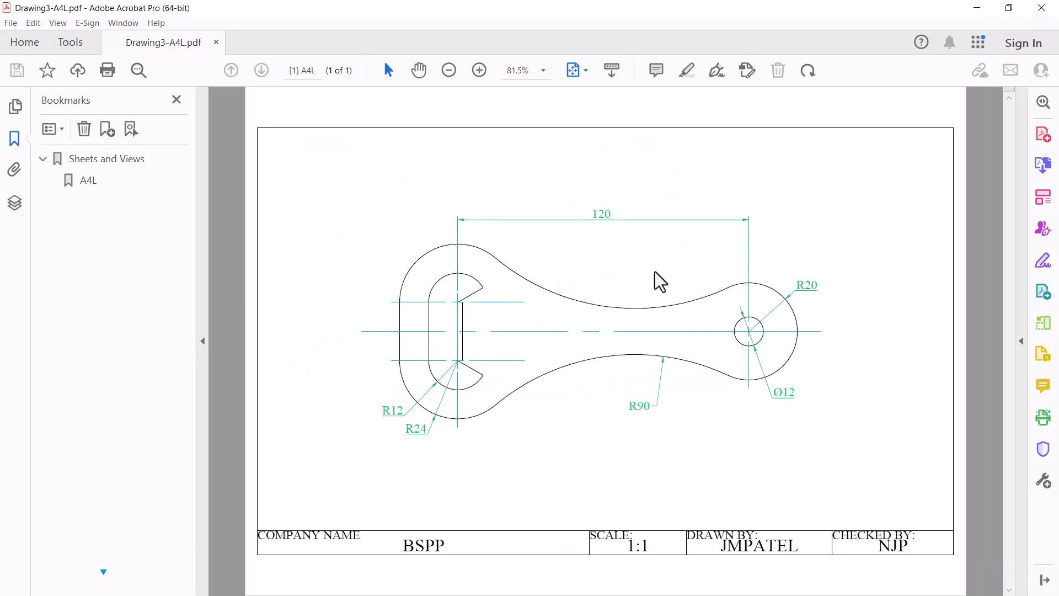
click(1041, 8)
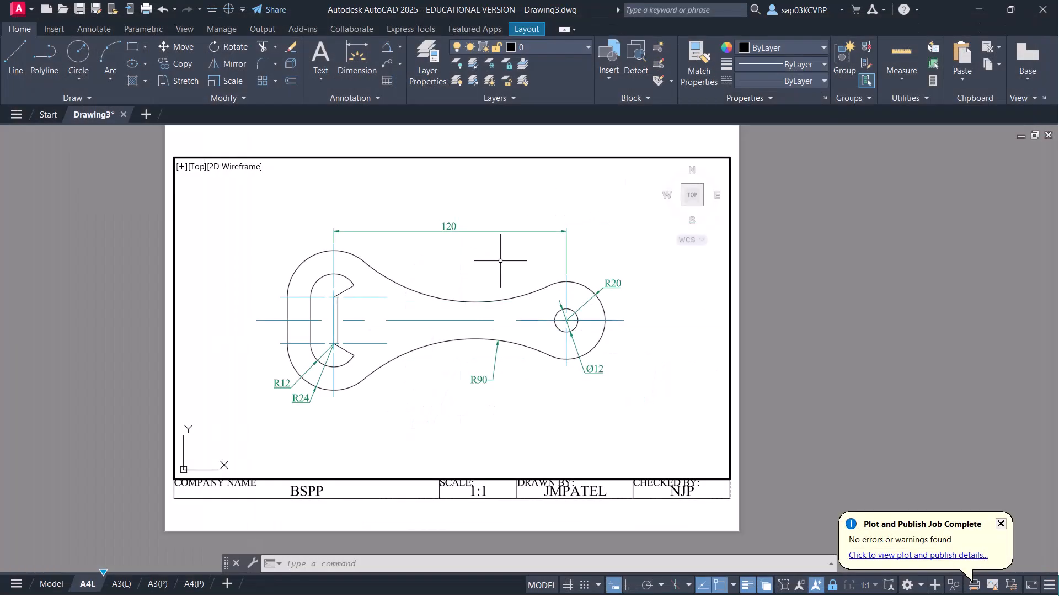
- Grip-stretch the viewport's right edge so it fills only the left half of the sheet
double_click(471, 510)
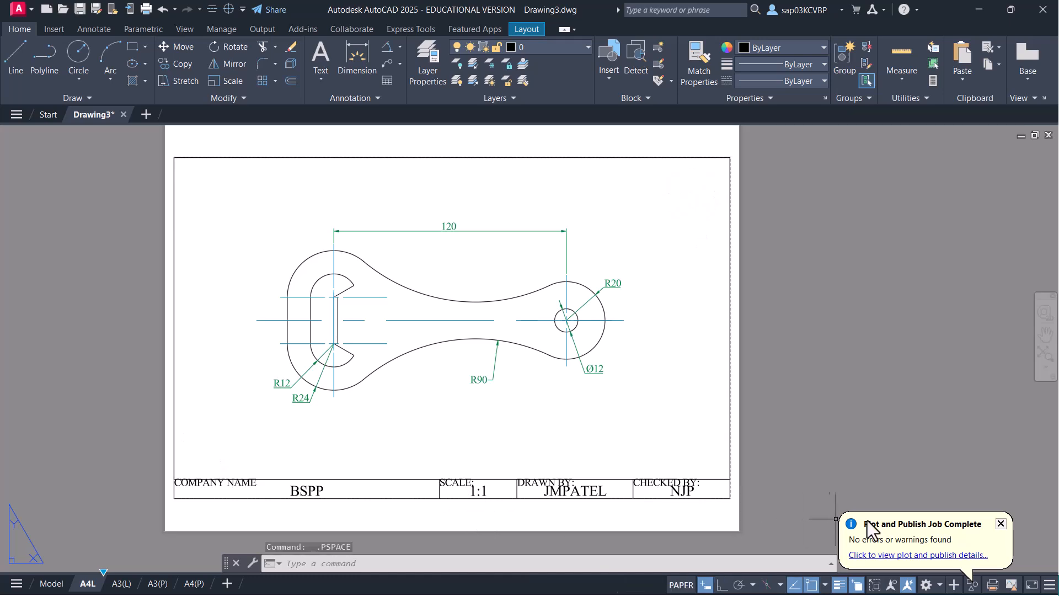
click(1001, 525)
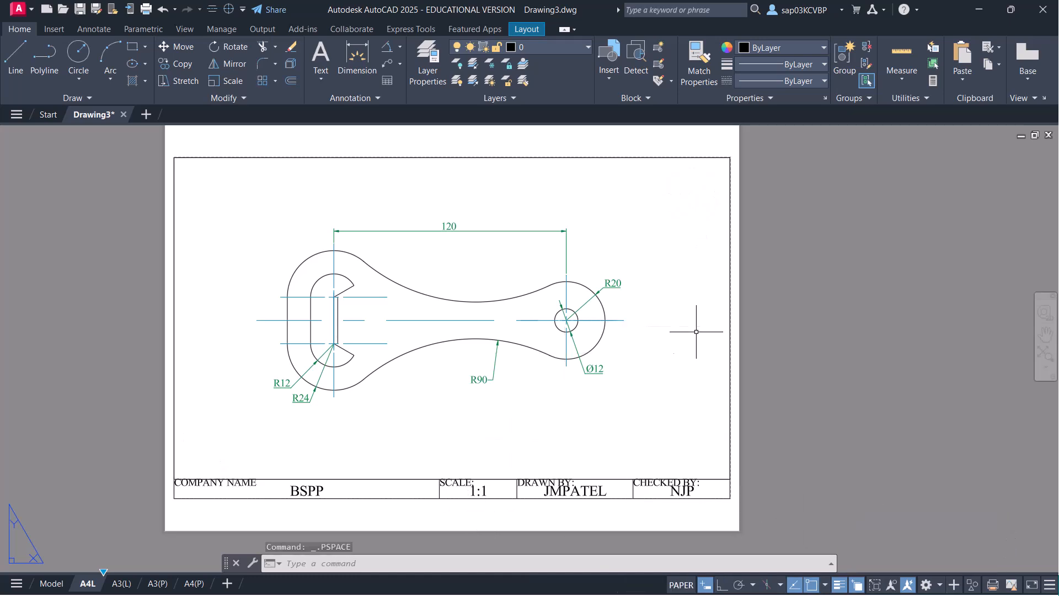
click(728, 336)
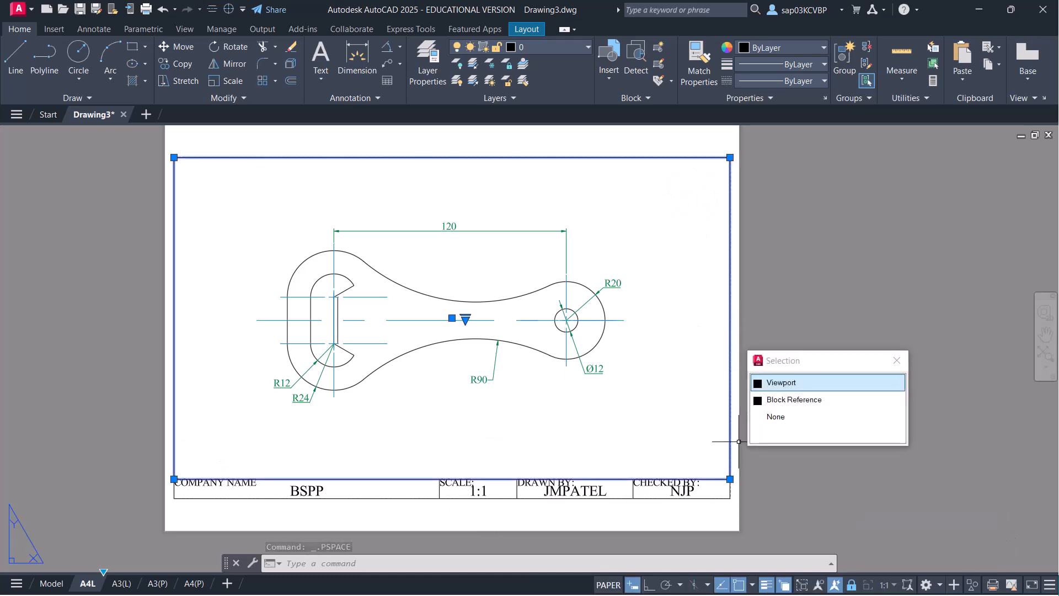
click(730, 479)
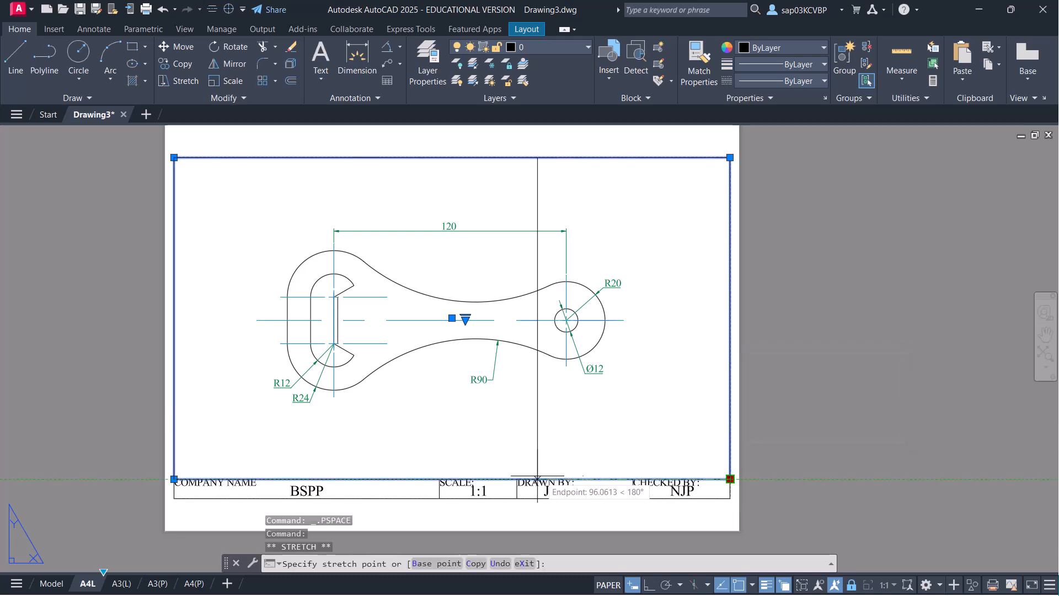
click(452, 479)
key(Escape)
key(Escape)
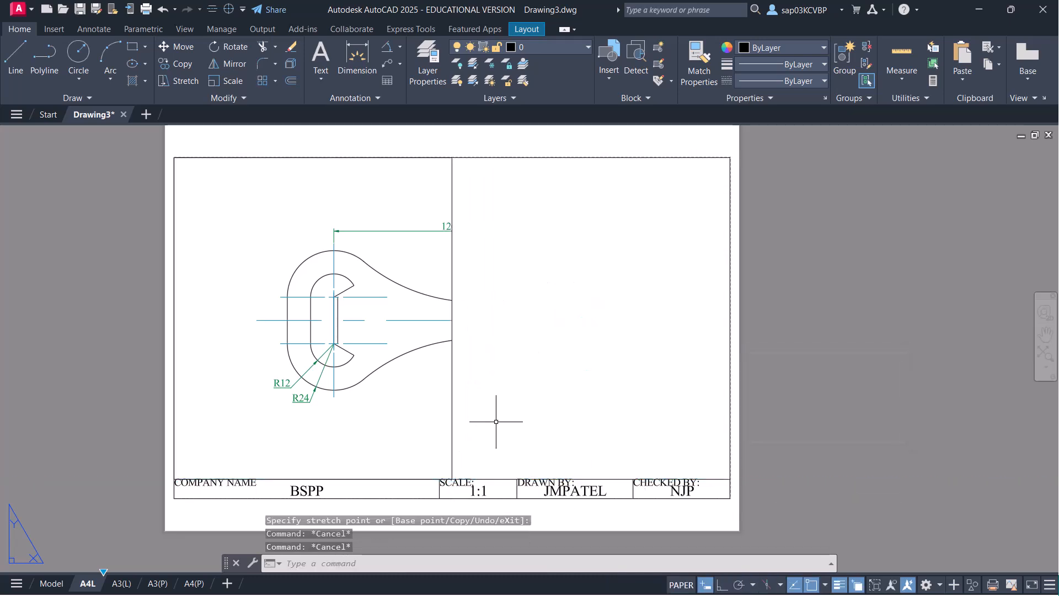
- Copy the narrowed viewport into the right half, then re-pan the left viewport
text(co)
key(Return)
click(496, 421)
click(411, 402)
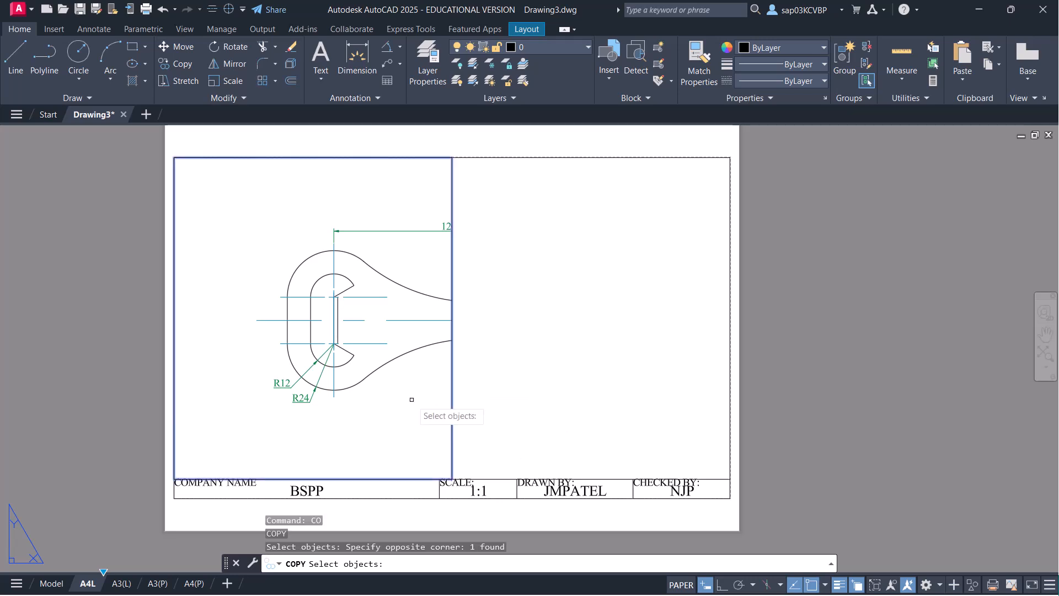
key(Return)
click(182, 473)
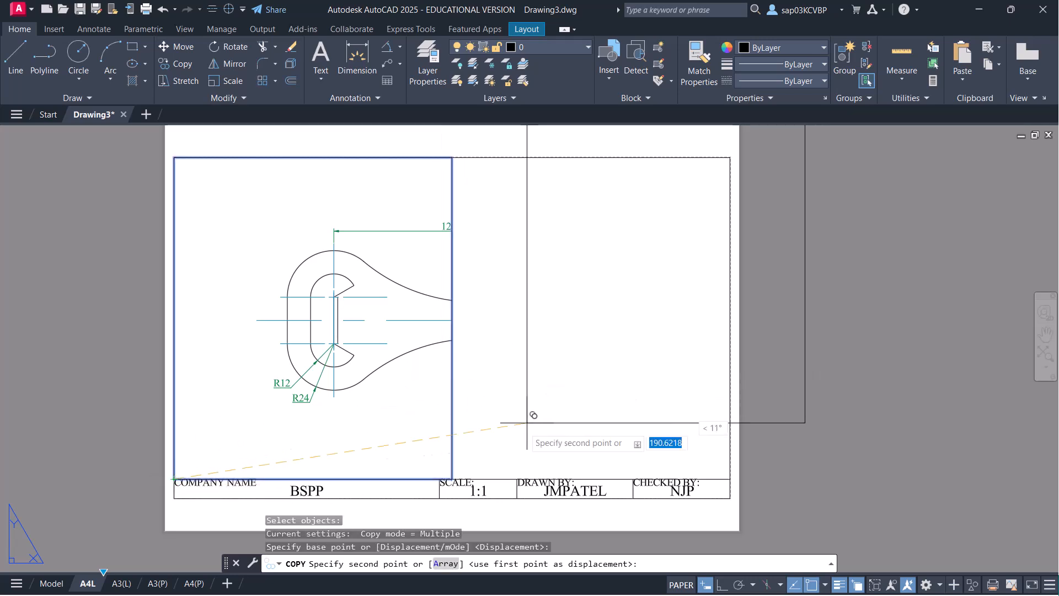
click(452, 479)
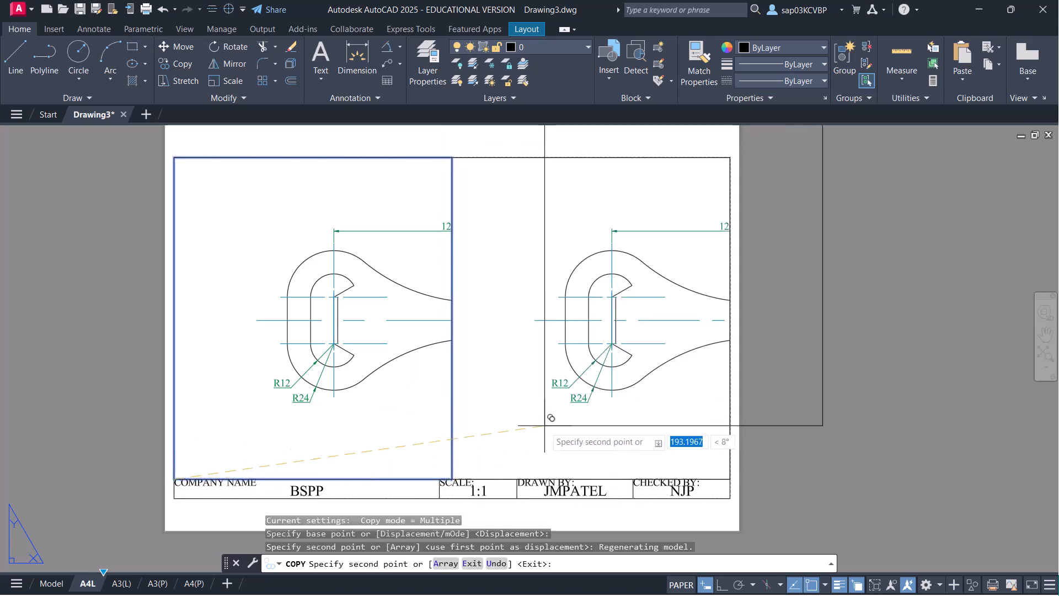
key(Escape)
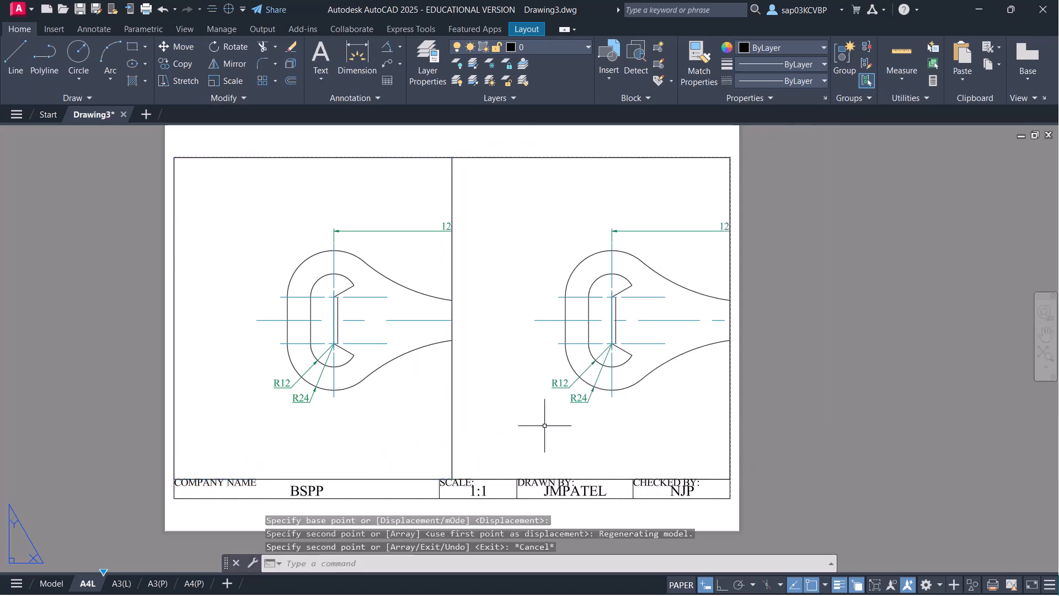
double_click(307, 340)
middle_drag(330, 315, 386, 316)
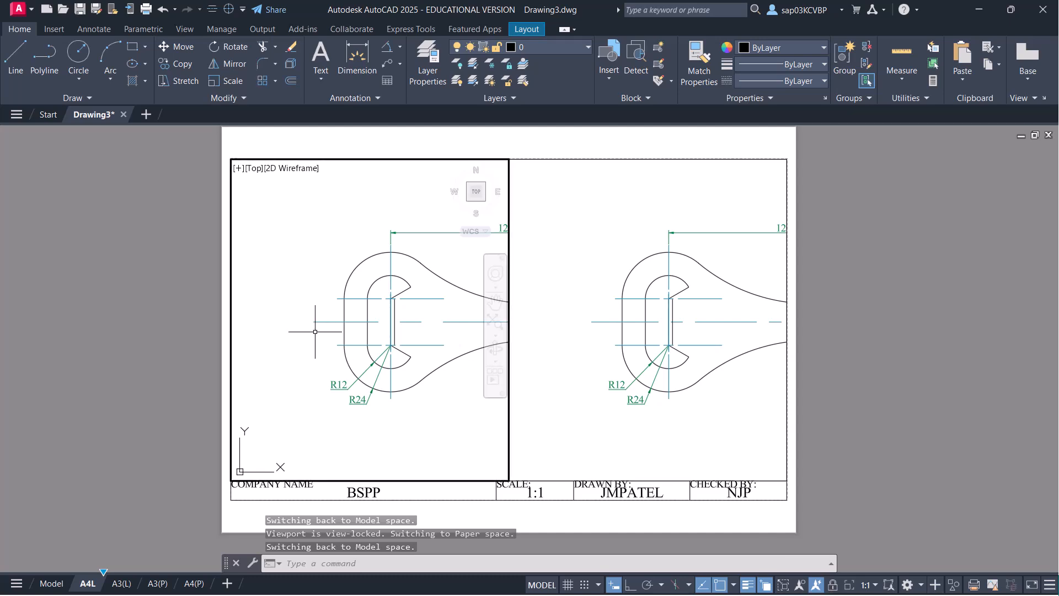
- Shift the bottle opener left and down within the left viewport
click(315, 332)
middle_drag(315, 332, 255, 335)
click(349, 392)
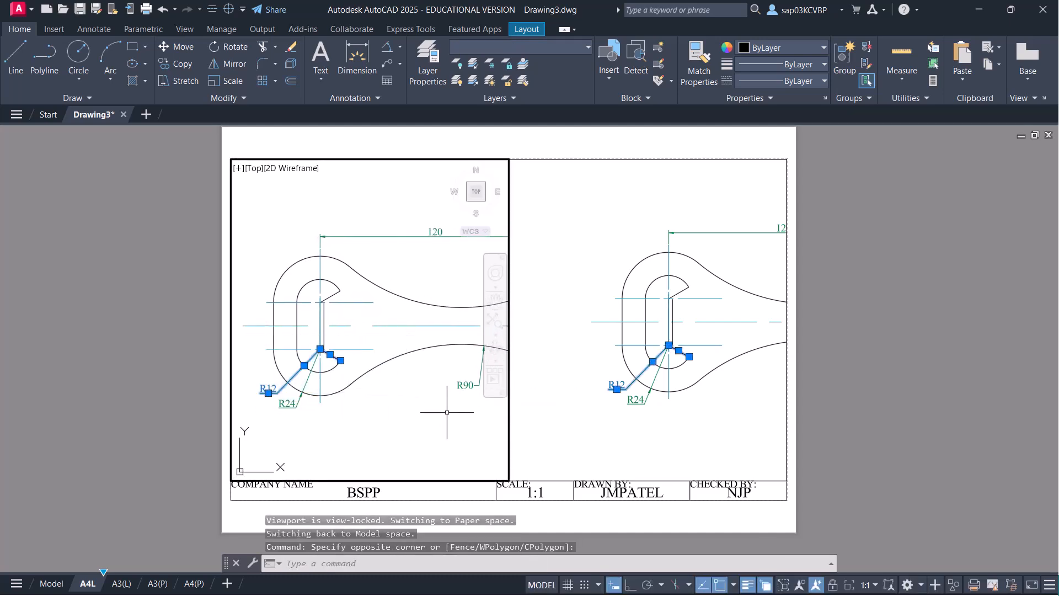
key(Escape)
- Set the right viewport to 2:1 and centre the slotted head with its R24 label
click(565, 360)
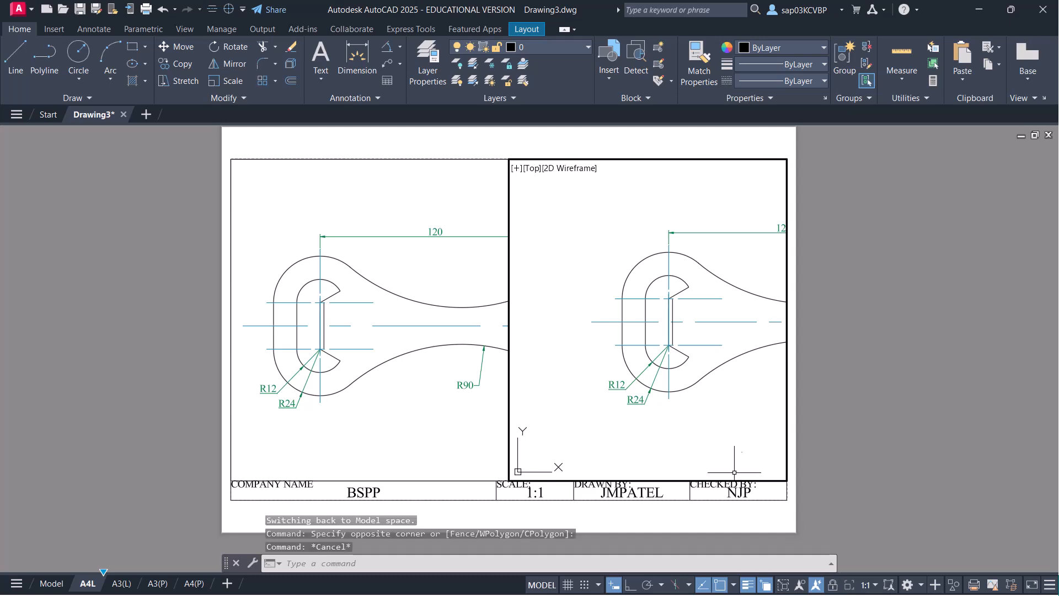
click(872, 585)
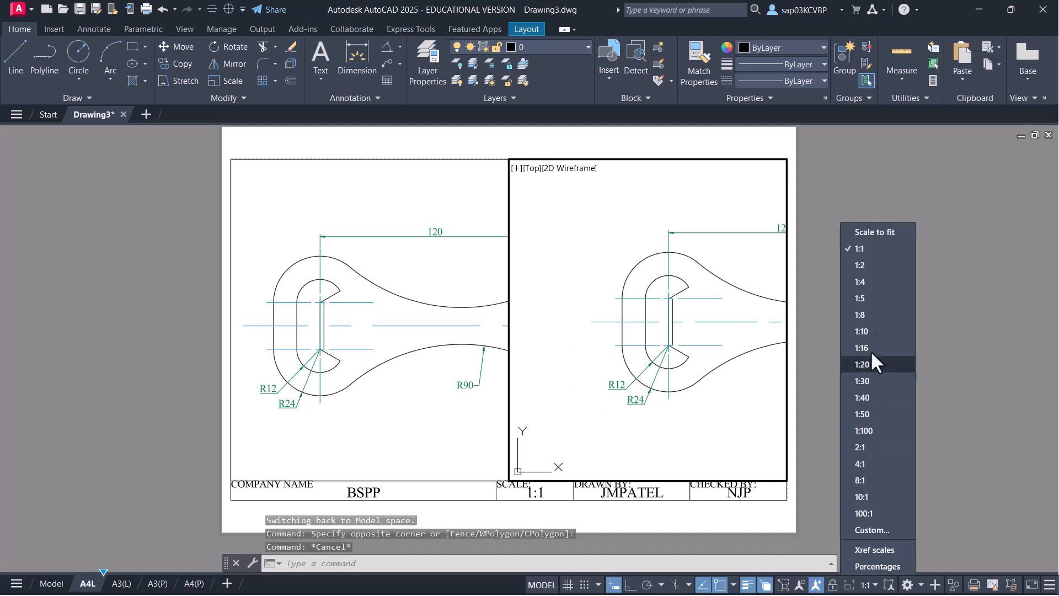
click(876, 447)
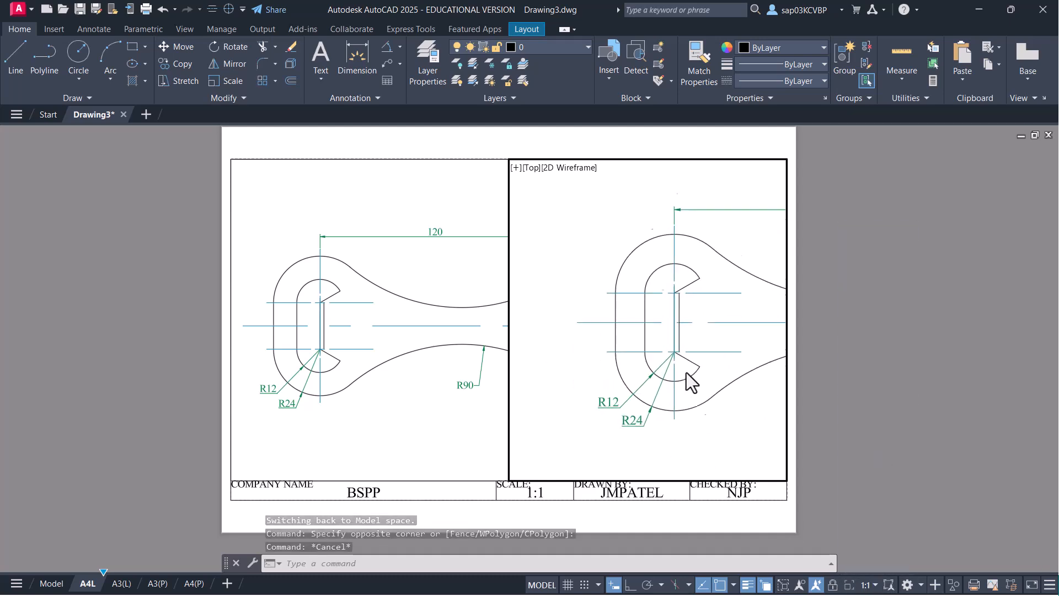
middle_drag(699, 370, 678, 329)
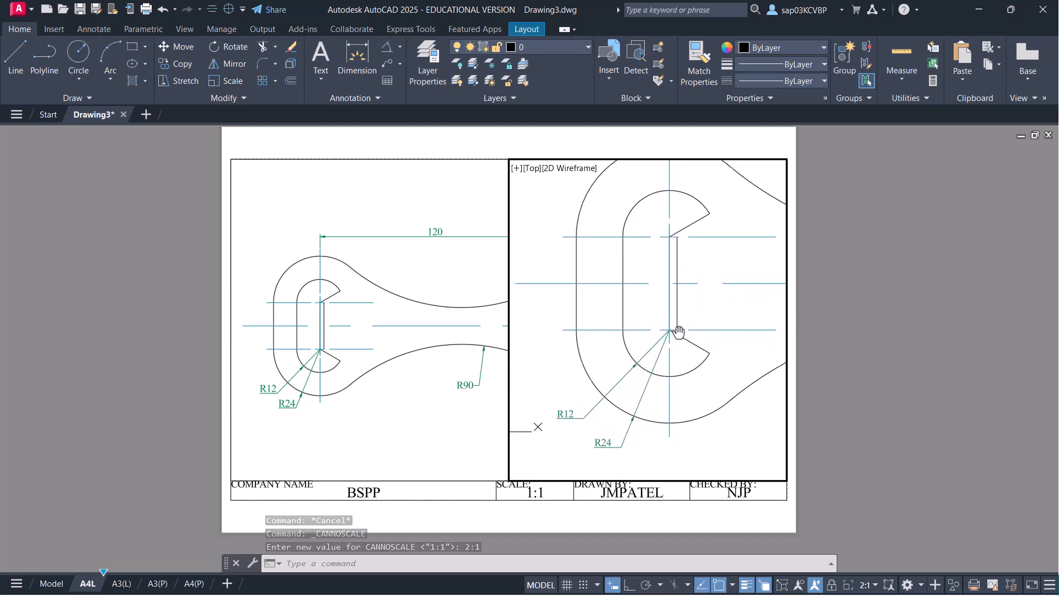
double_click(497, 510)
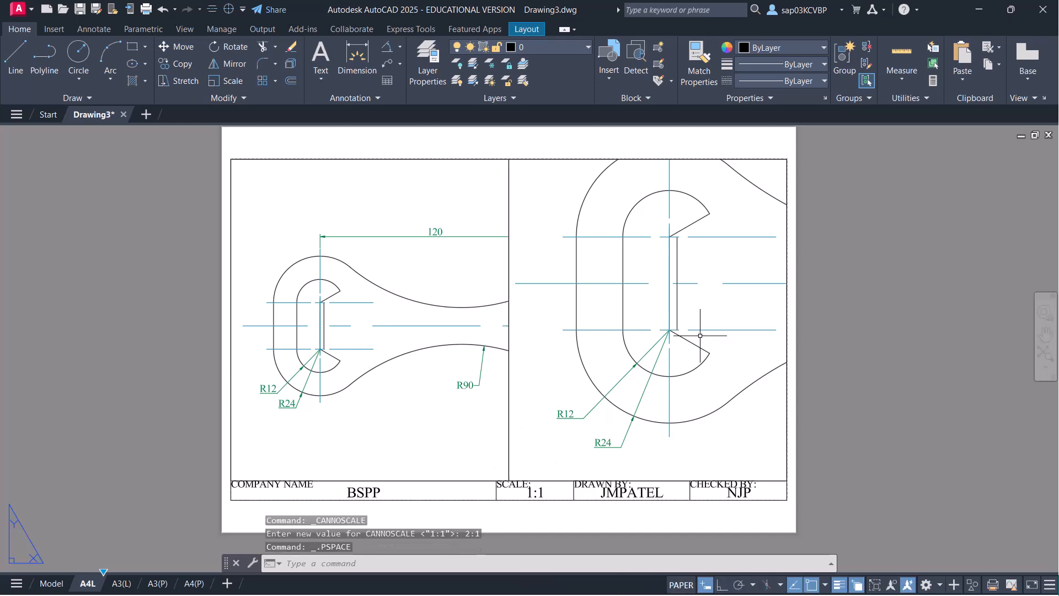
double_click(682, 334)
middle_drag(682, 333, 663, 356)
double_click(567, 521)
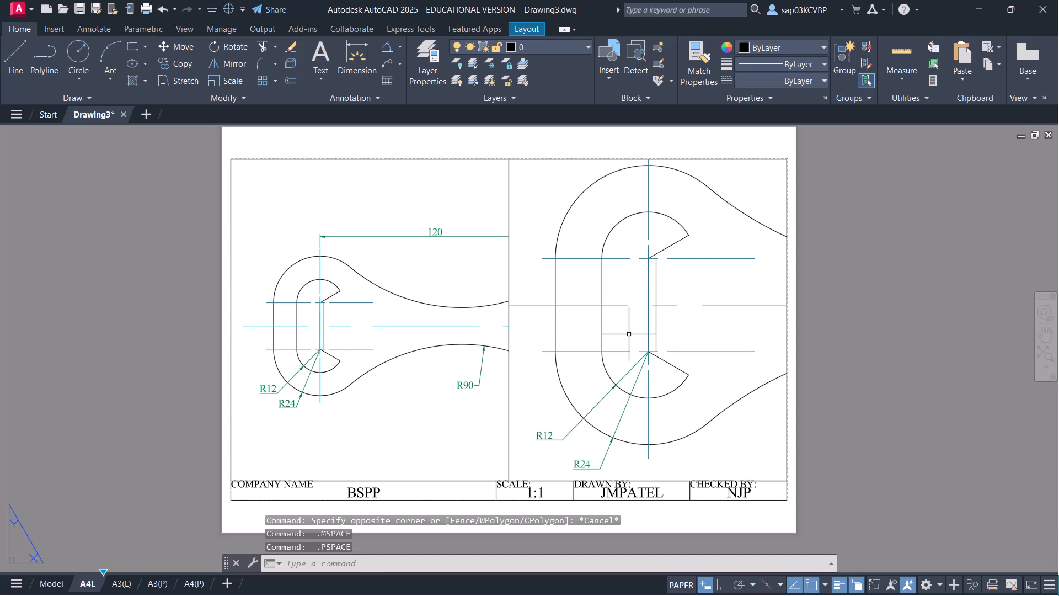
- Switch to model space and make dim the current layer
click(51, 584)
scroll(225, 336, up, 2)
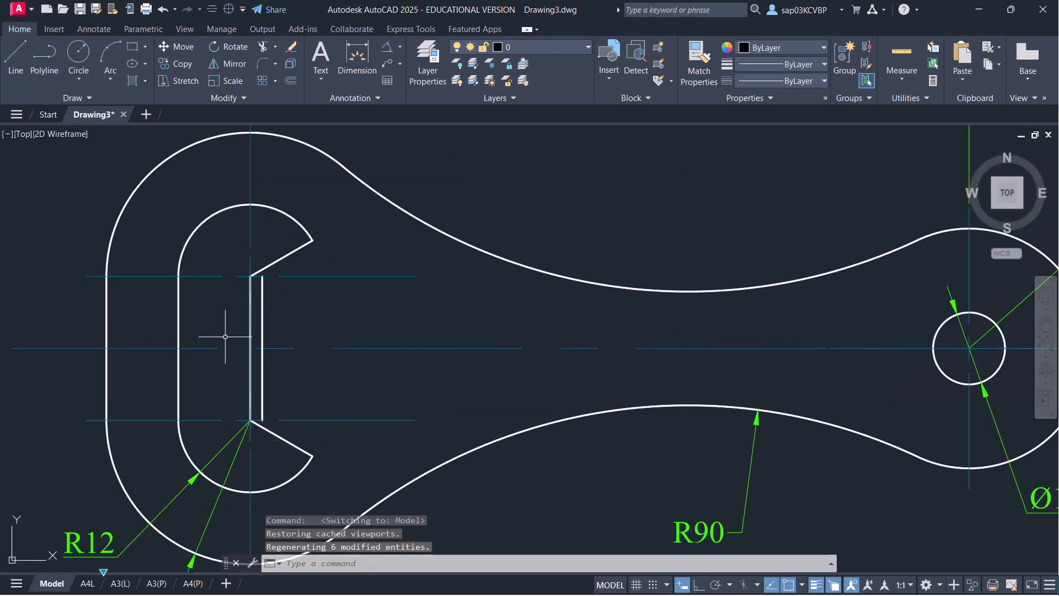
click(526, 49)
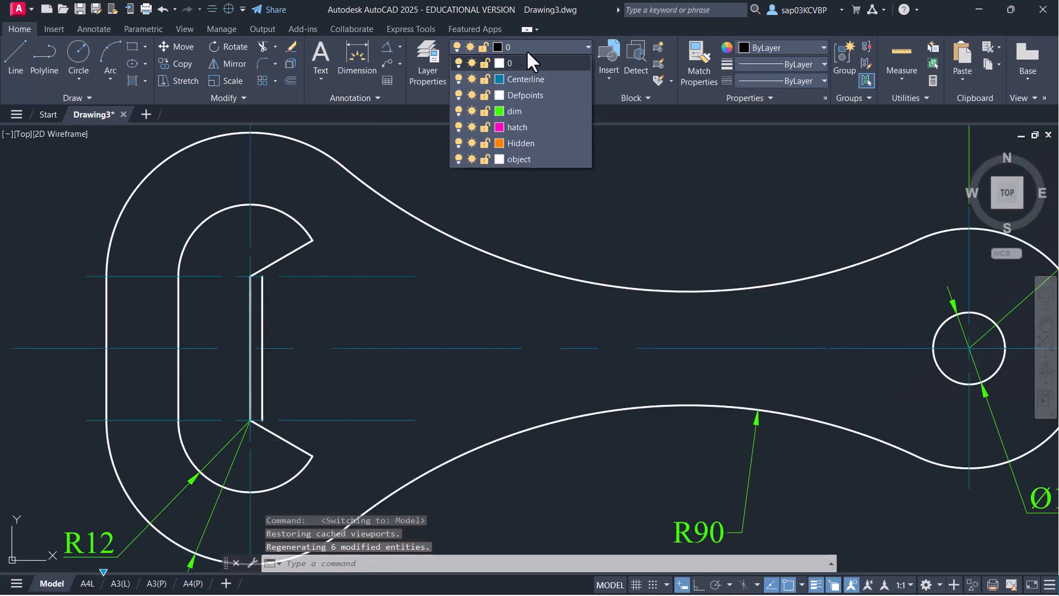
click(531, 104)
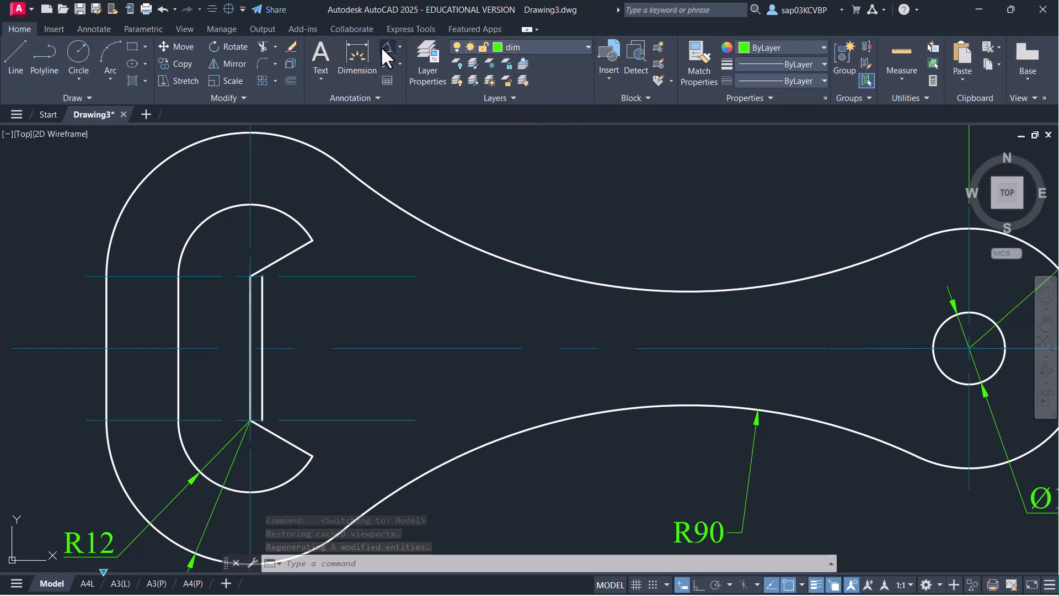
- Add a linear dimension of 2 across the slot's width, then go back to A4L
click(399, 47)
scroll(248, 276, up, 5)
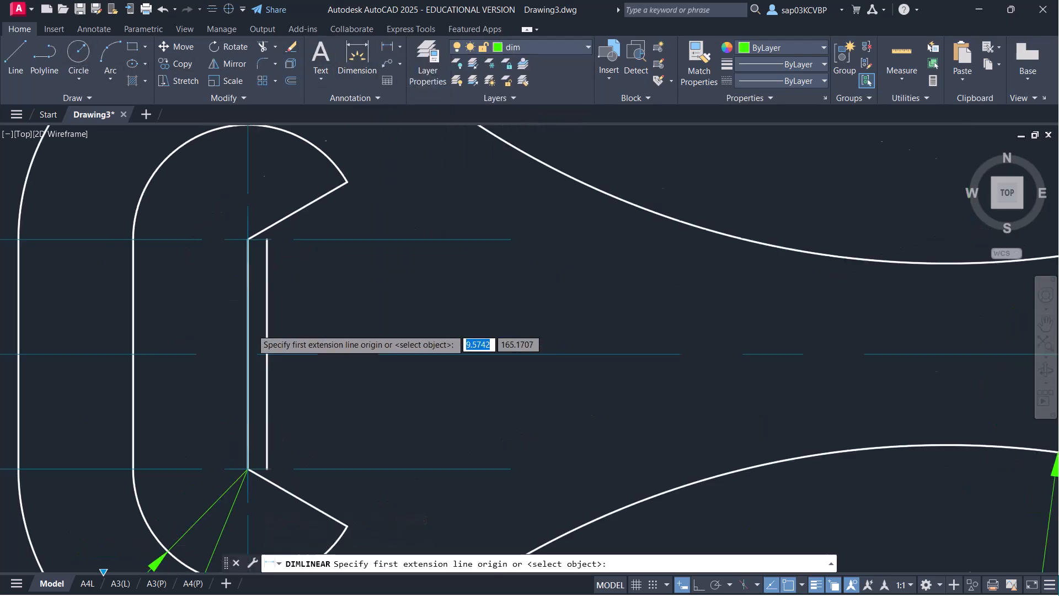
click(241, 247)
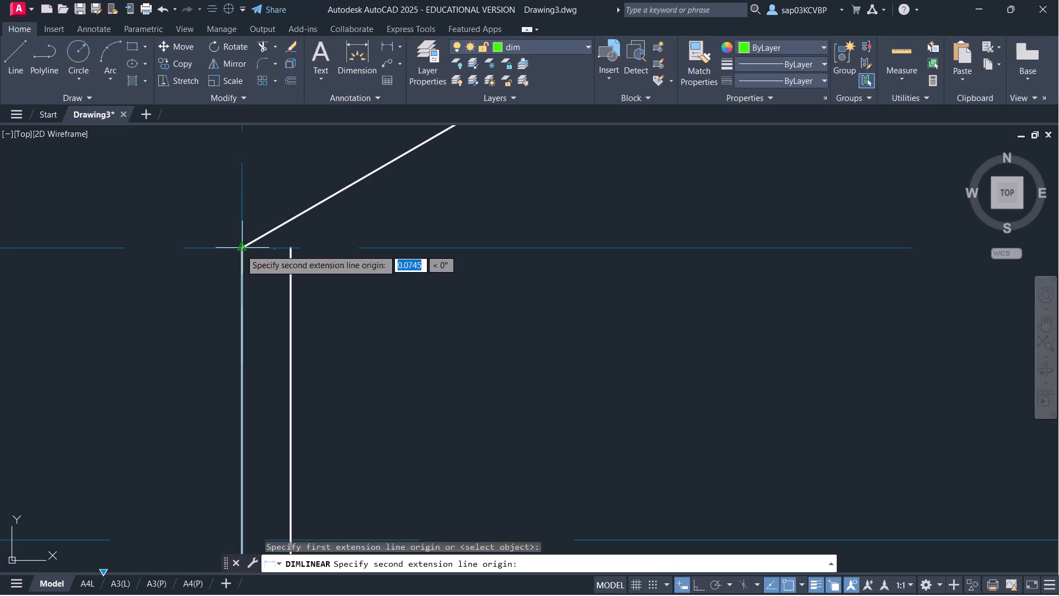
click(291, 248)
scroll(287, 359, down, 4)
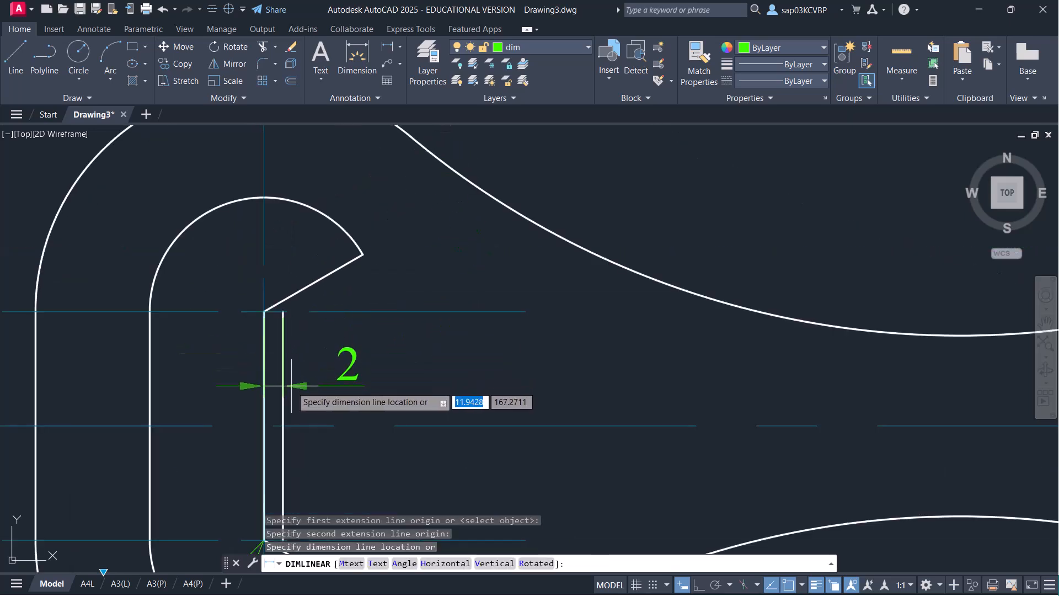
click(293, 386)
scroll(428, 329, down, 6)
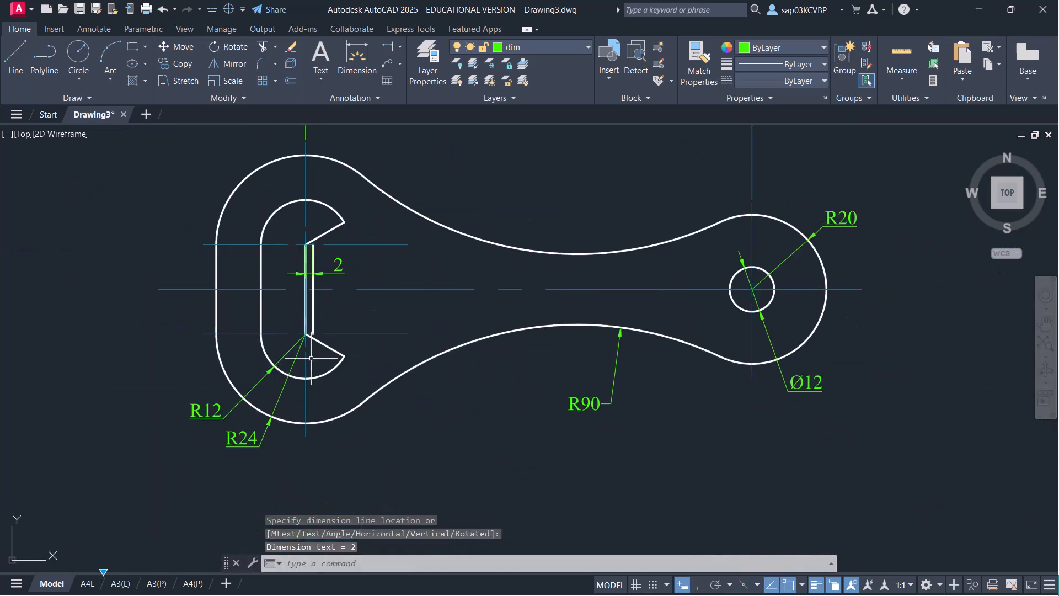
click(88, 583)
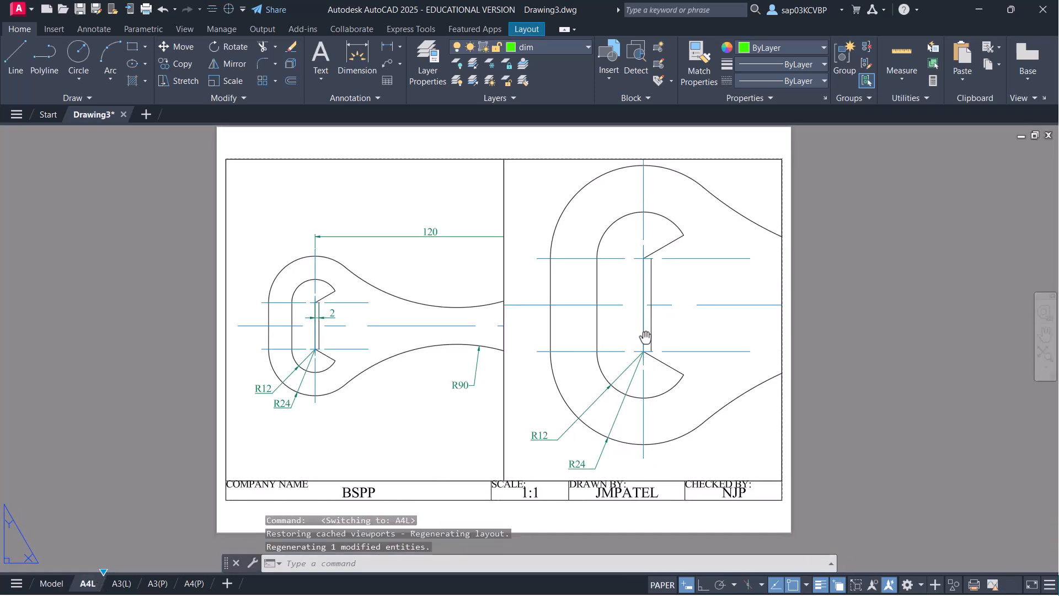
- Reset the right detail viewport scale to 1:1 and back to 2:1 so the 2 dimension shows
middle_drag(706, 311, 673, 315)
double_click(657, 323)
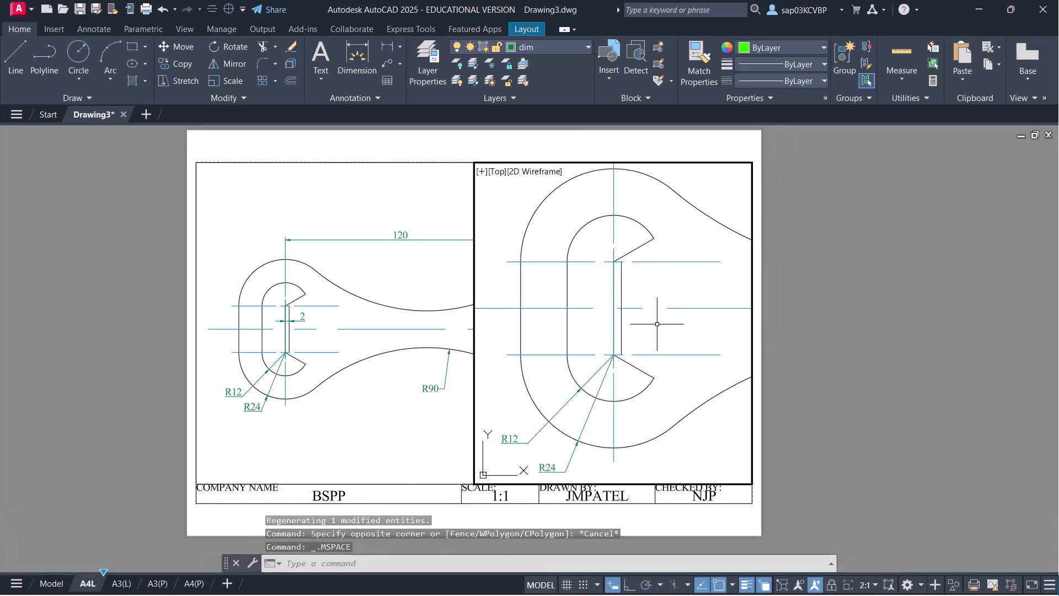
key(ctrl+s)
click(874, 585)
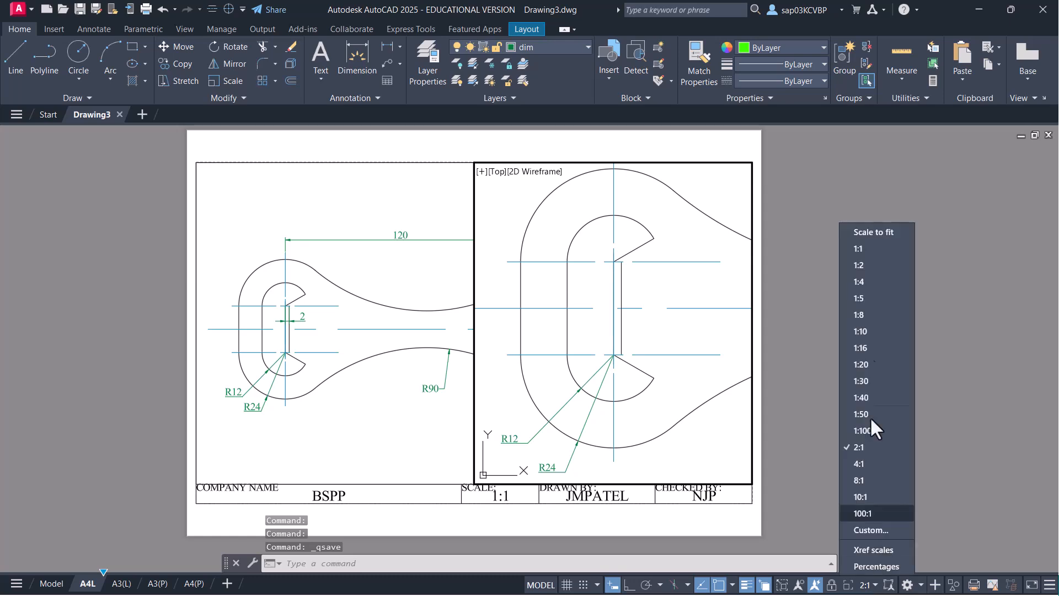
click(862, 251)
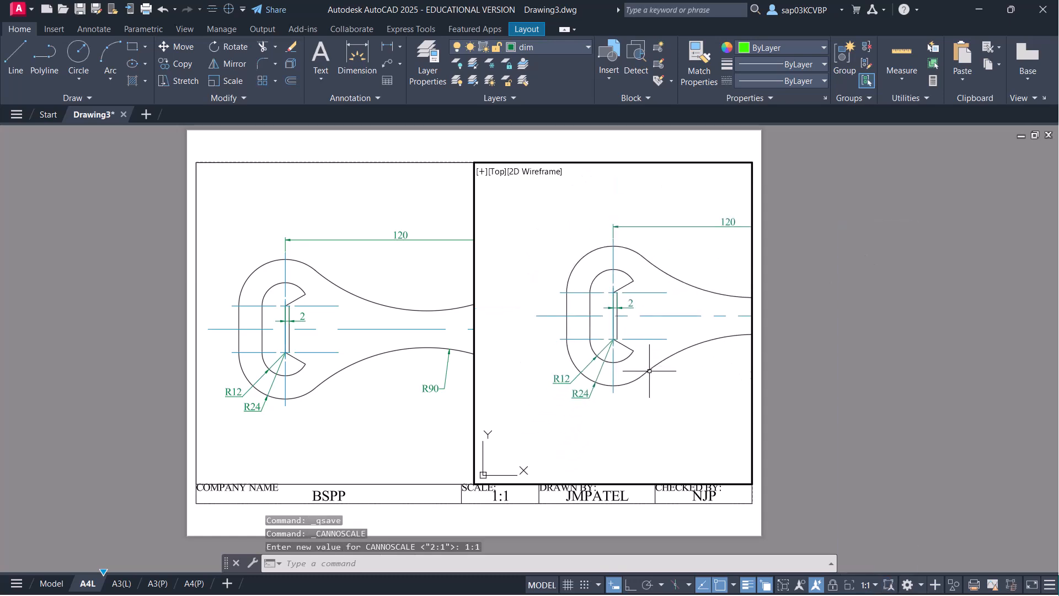
click(871, 586)
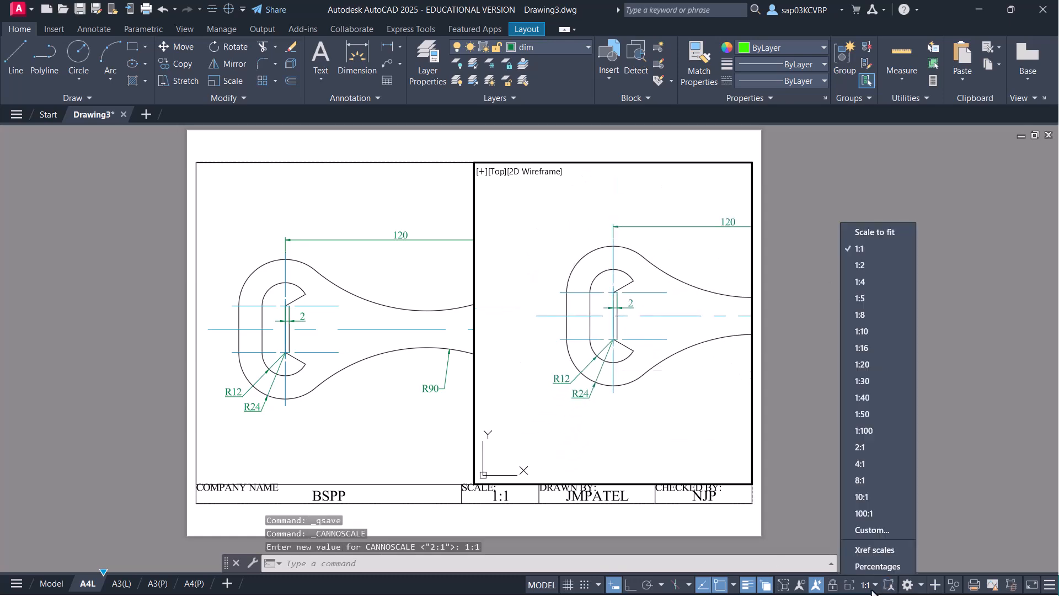
click(872, 447)
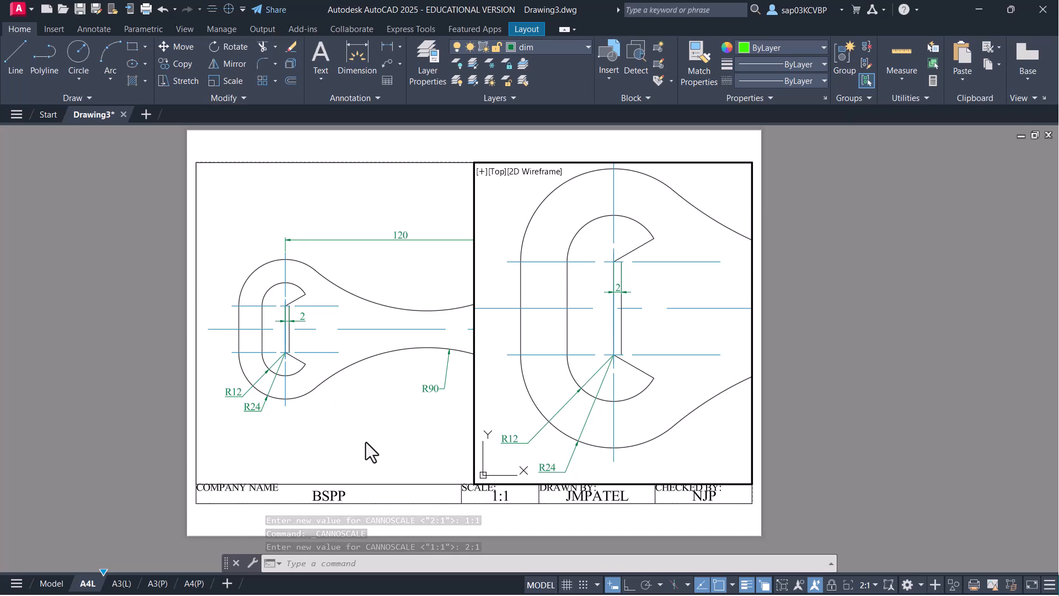
- Save the drawing and start plotting the A4L sheet from paper space
key(ctrl+s)
double_click(398, 527)
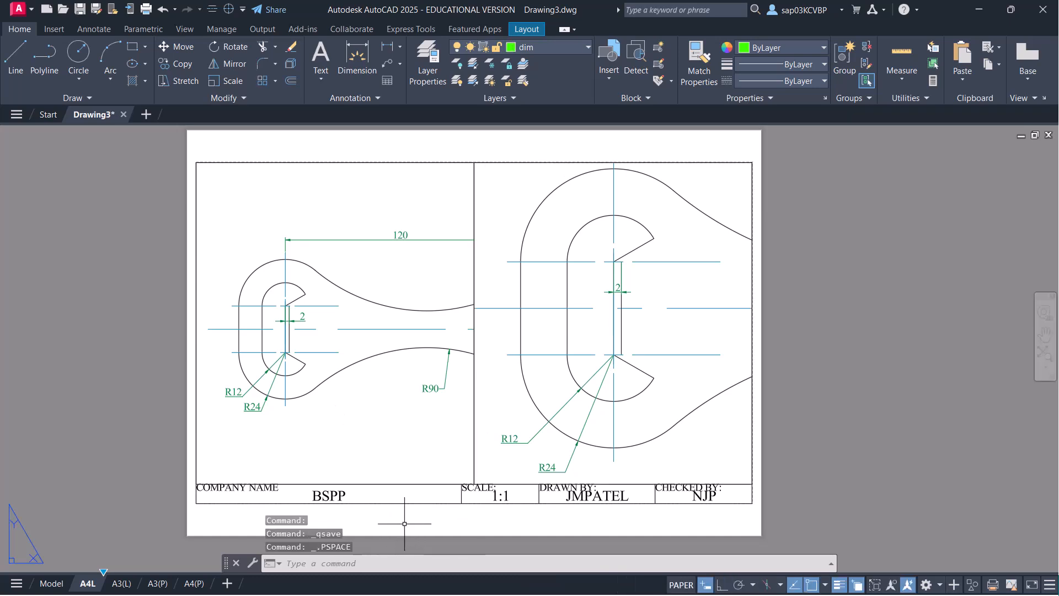
key(ctrl+p)
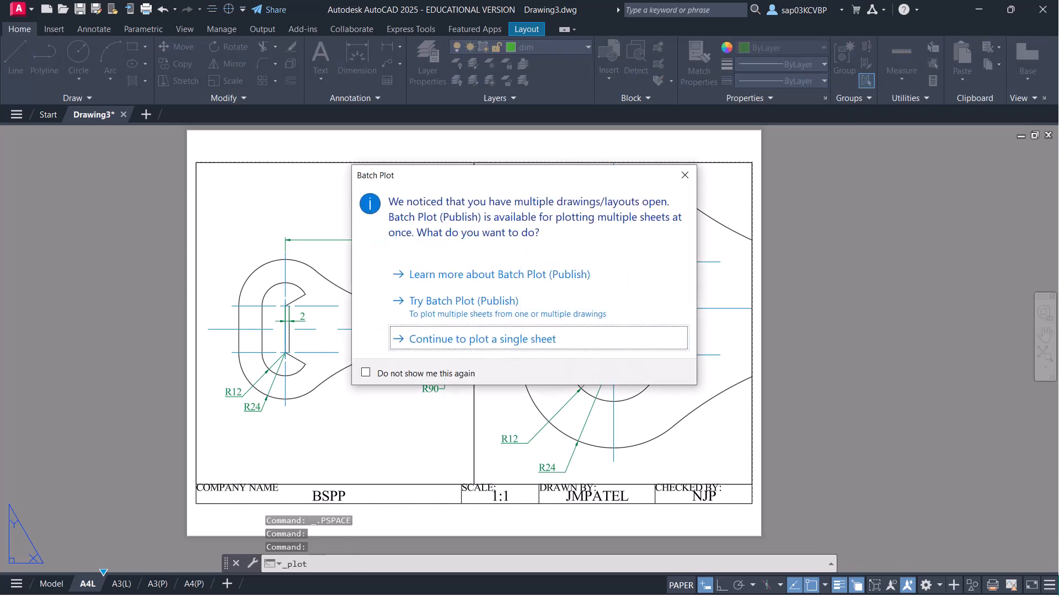
- Plot the single A4L sheet from its preview to Drawing3-A4L.pdf, overwriting the old file, then close Acrobat
click(475, 338)
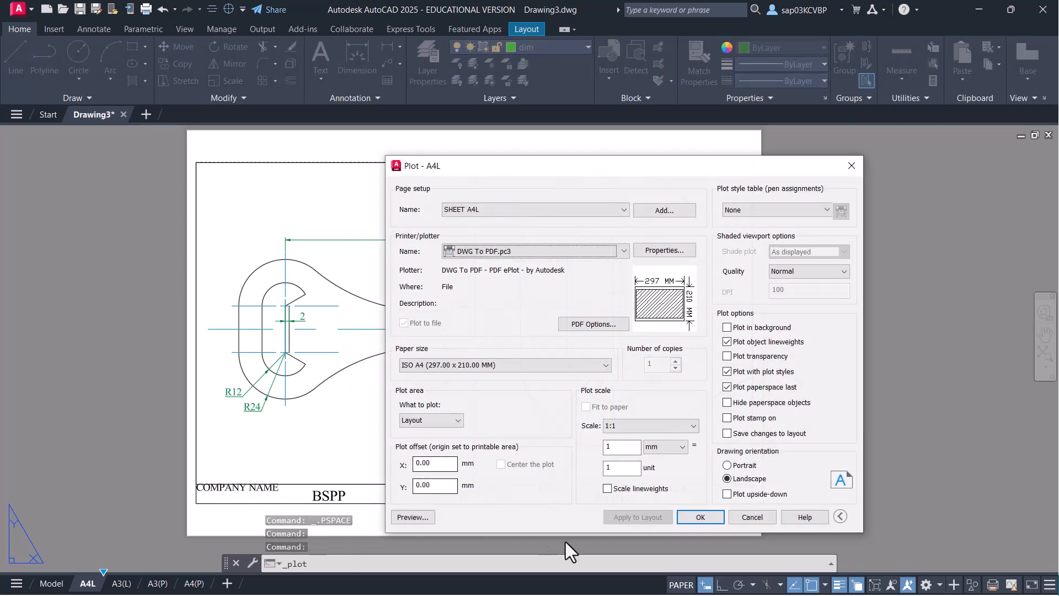
click(412, 517)
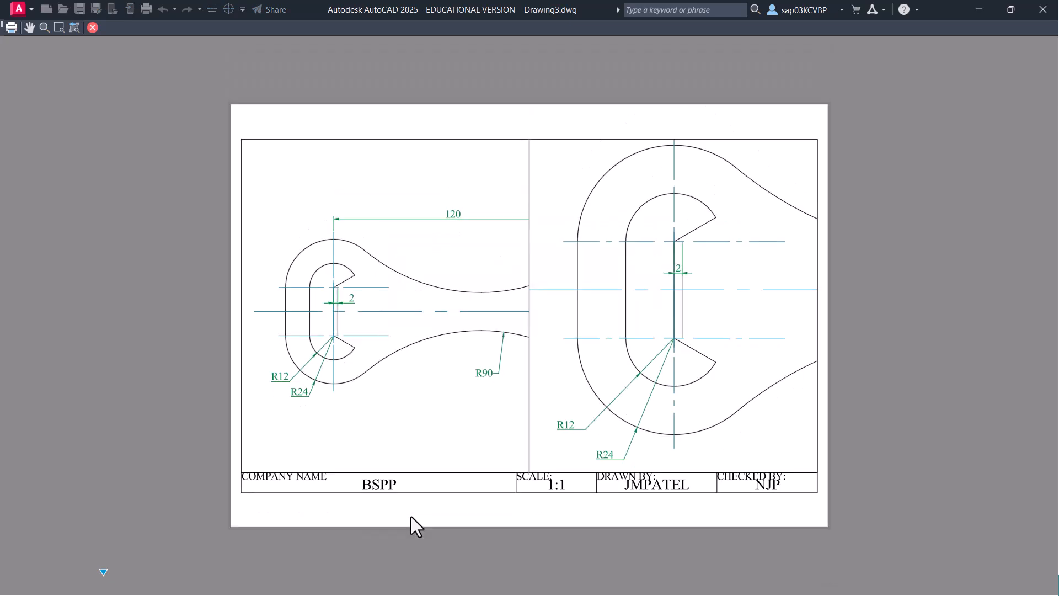
right_click(504, 326)
click(548, 348)
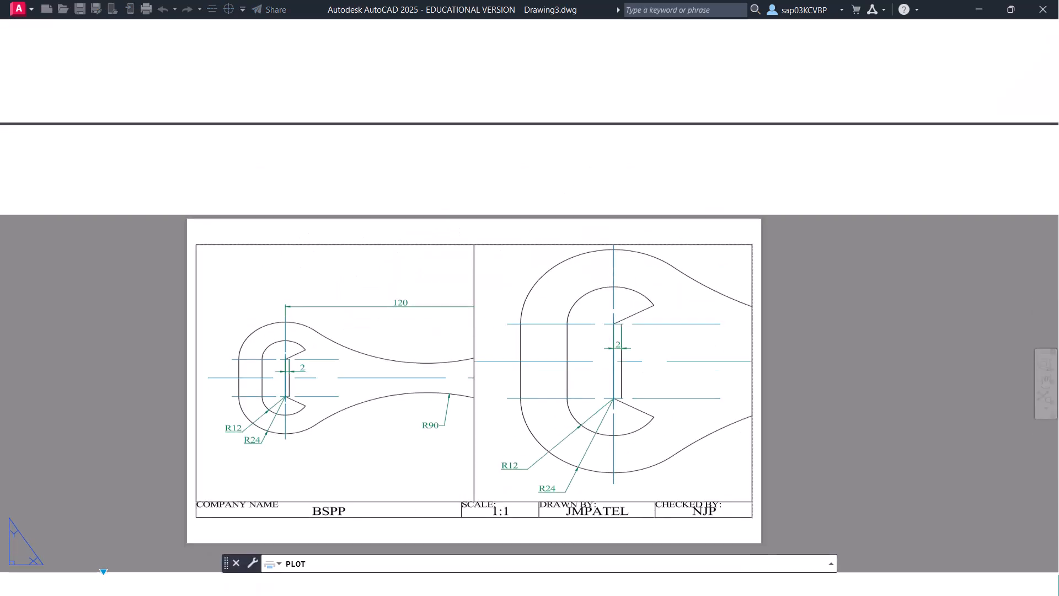
click(719, 414)
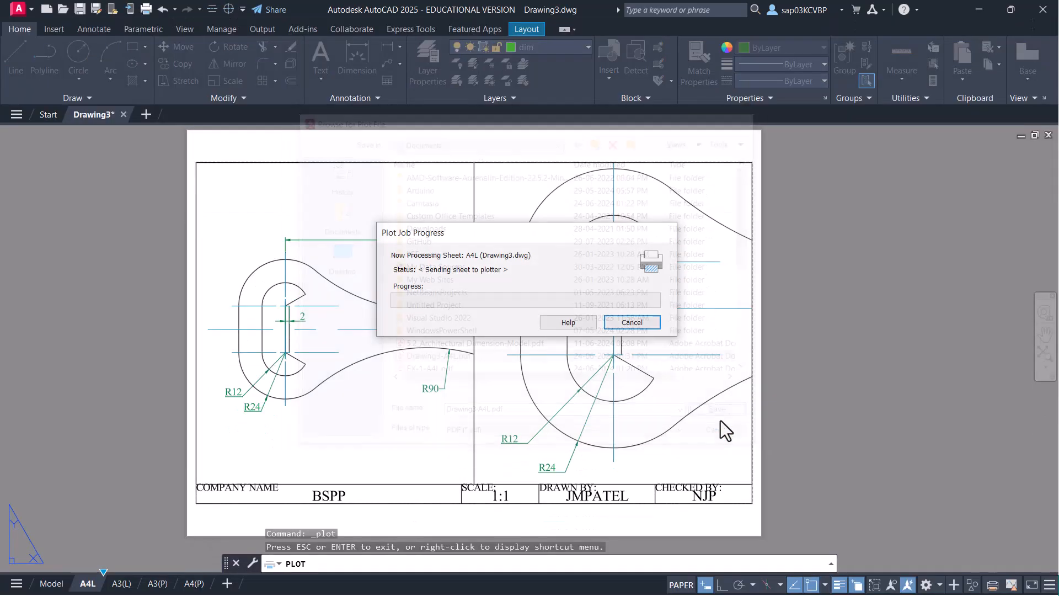
click(565, 329)
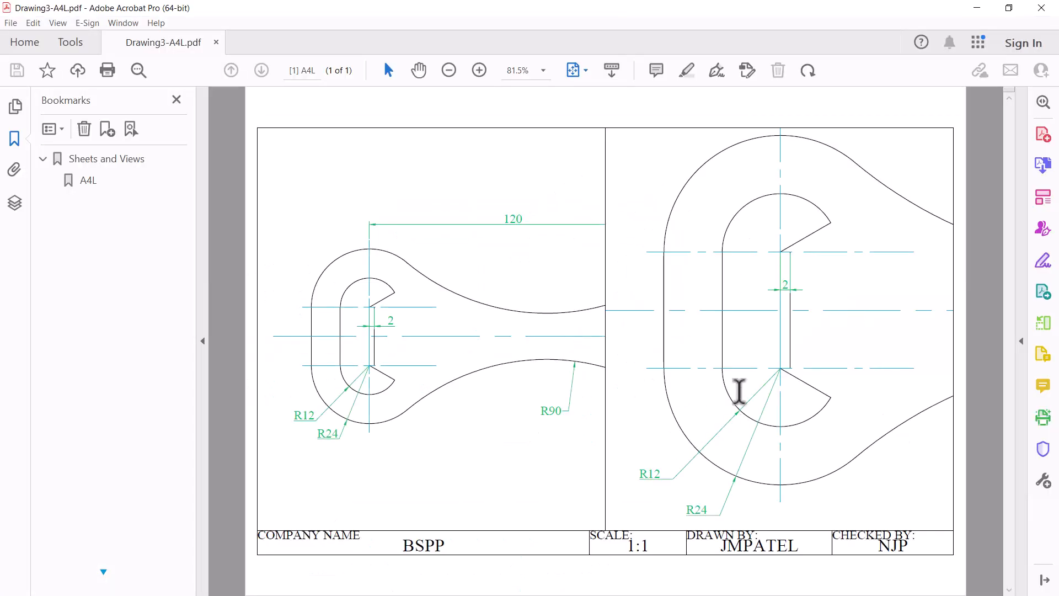
click(1042, 10)
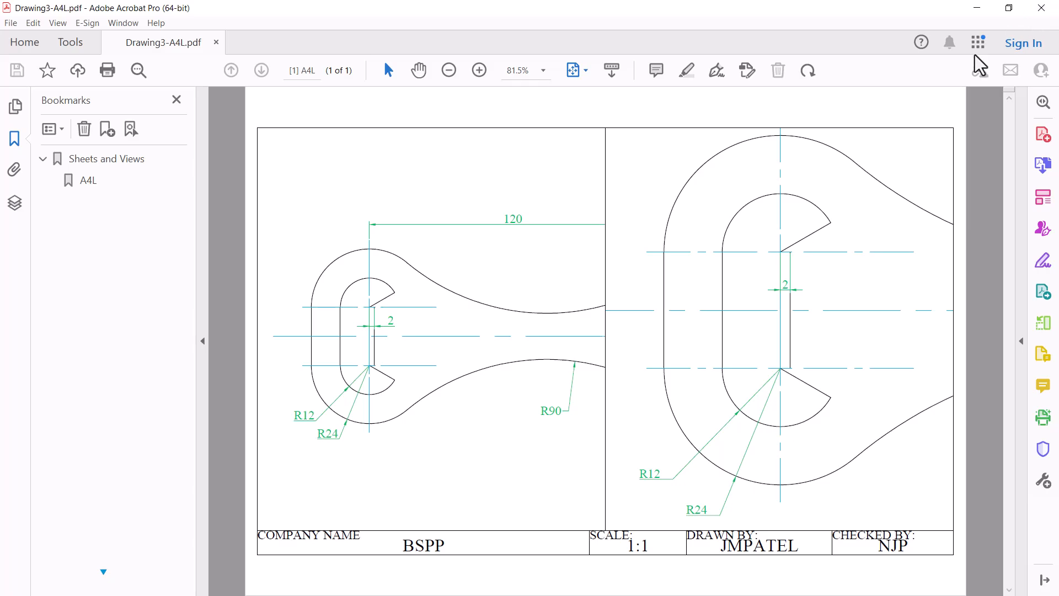
- Step through the A3(L), A3(P) and A4(P) layouts and return to model space
click(126, 584)
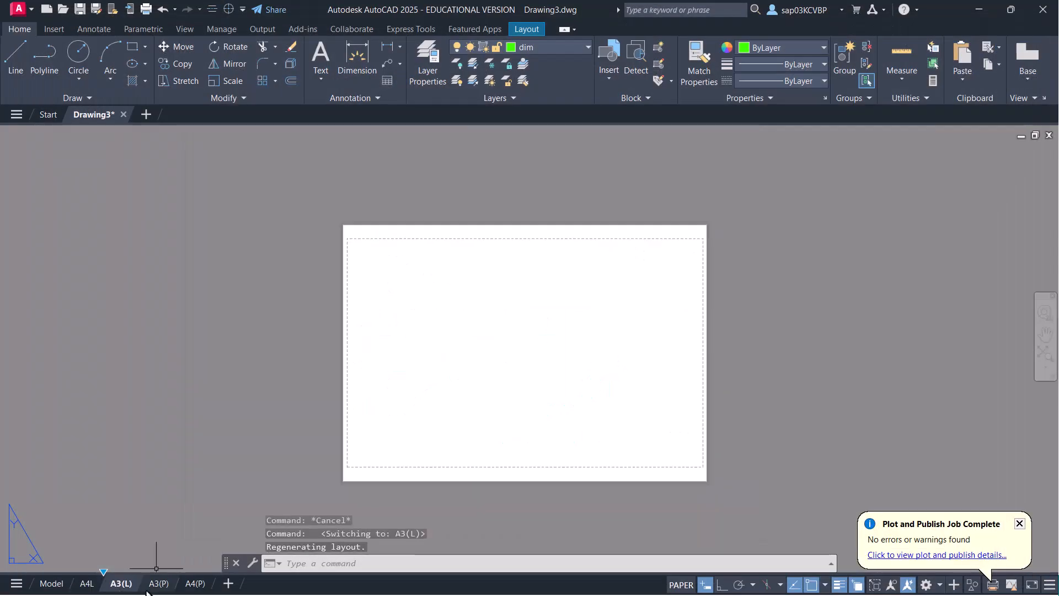
click(157, 585)
click(194, 584)
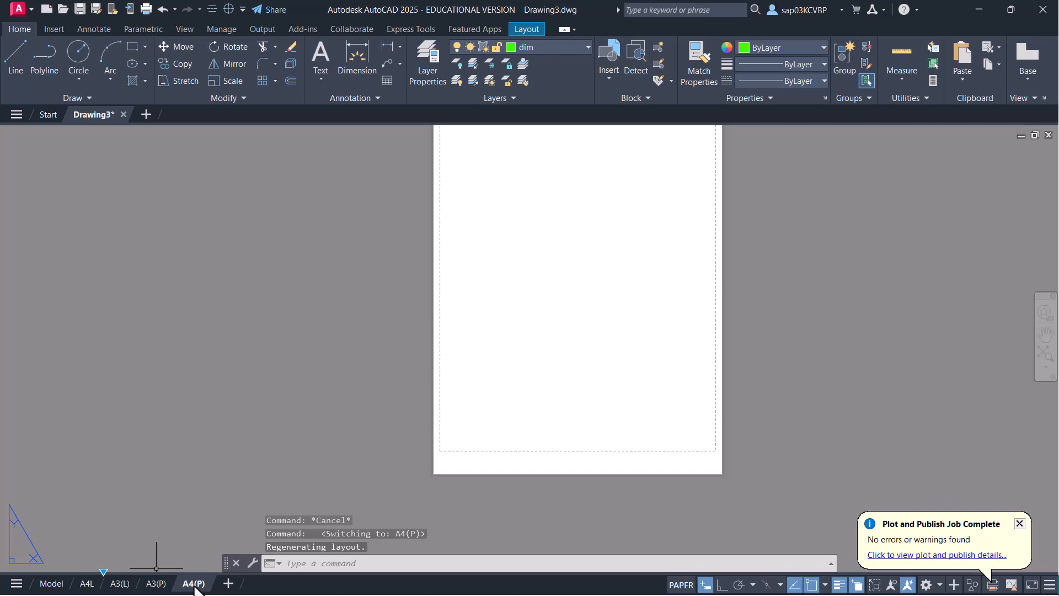
click(52, 585)
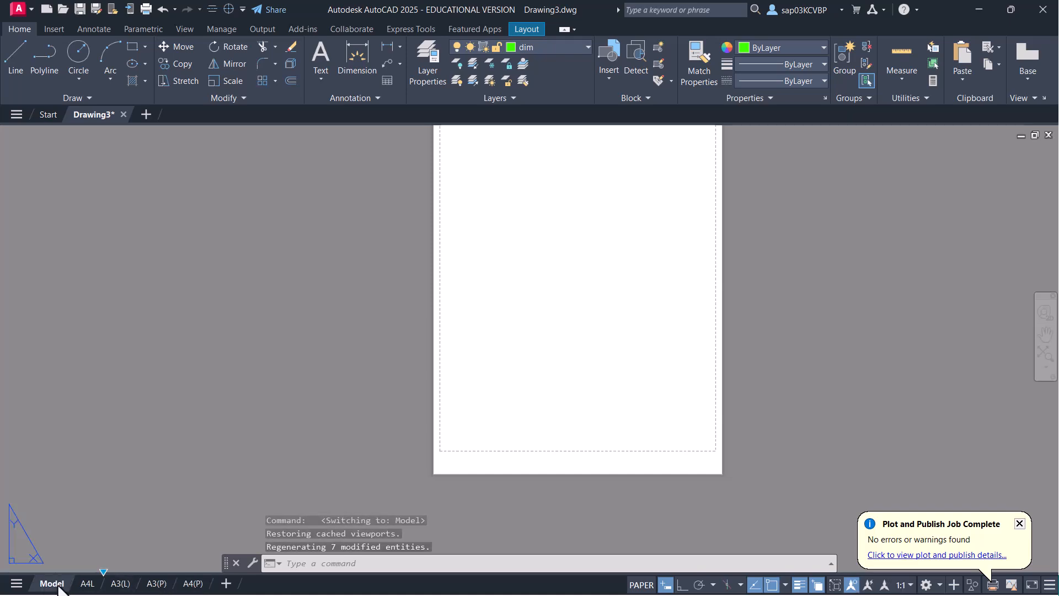
- Bring the whole dimensioned opener into view, dismiss the plot notice, and make layer 0 current
middle_drag(464, 356, 436, 424)
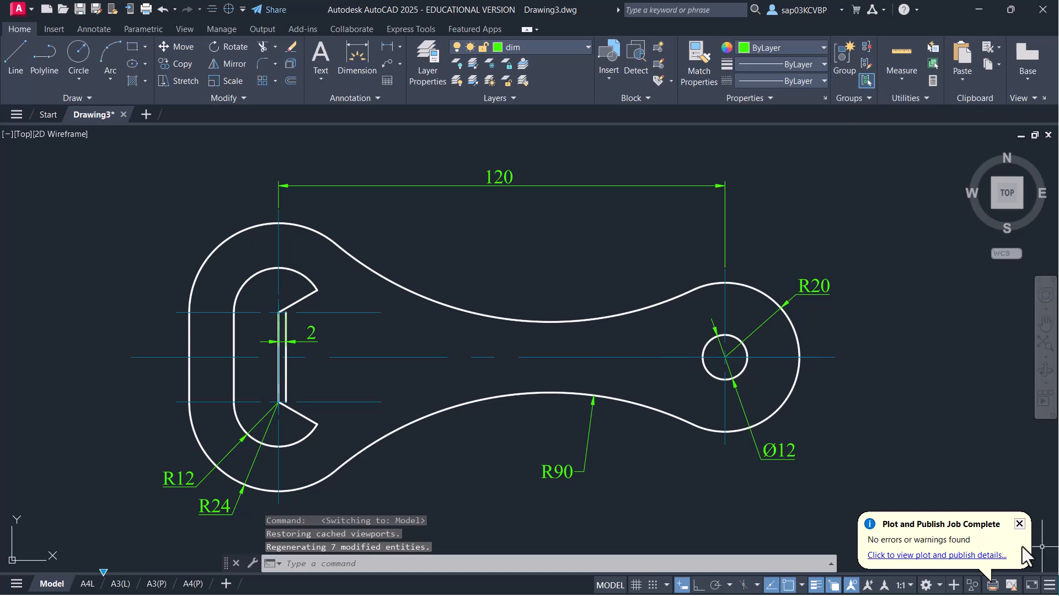
click(1020, 524)
middle_drag(508, 362, 479, 352)
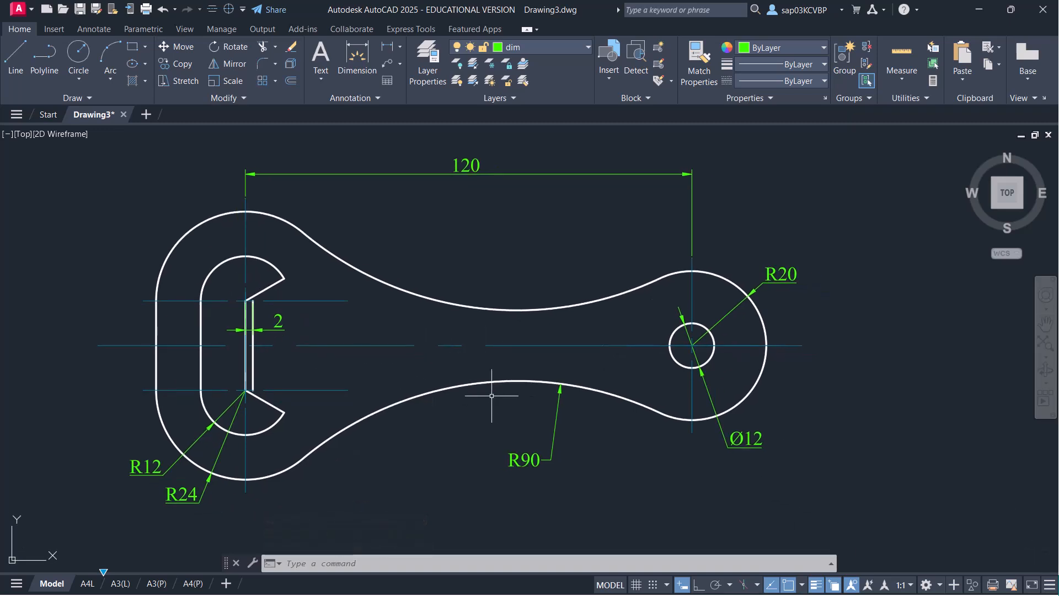
scroll(475, 407, down, 2)
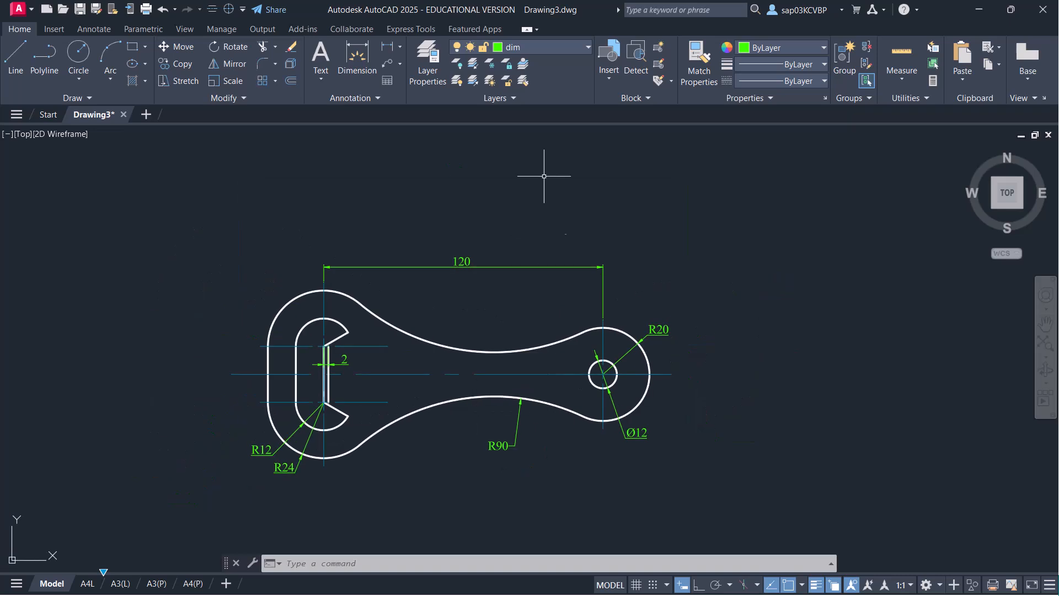
click(575, 47)
click(545, 61)
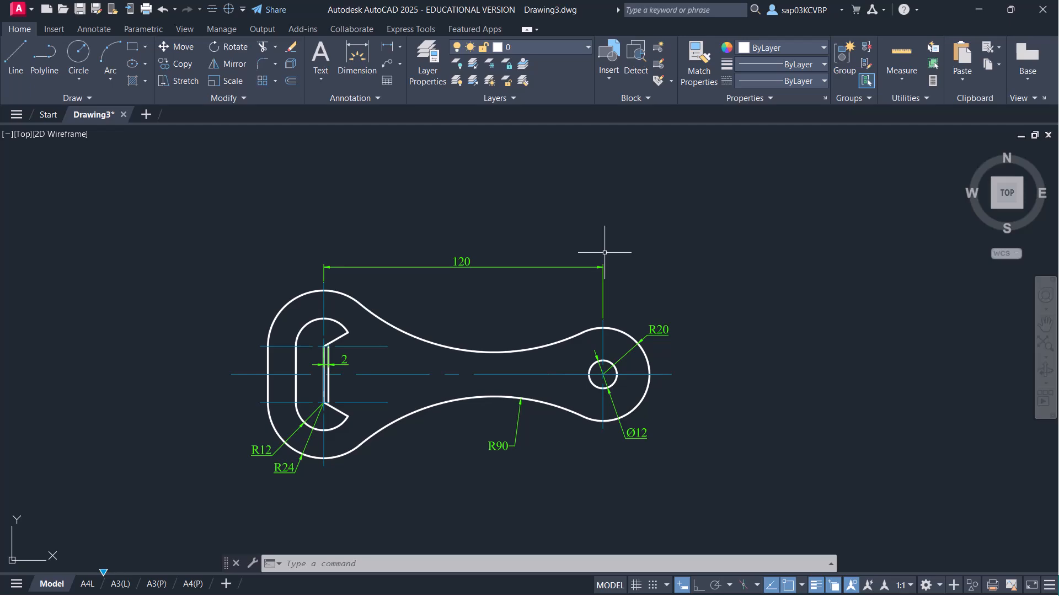
- Start a single-sheet model plot to DWG To PDF.pc3 on ISO A4 (297 x 210 MM) paper
key(ctrl+p)
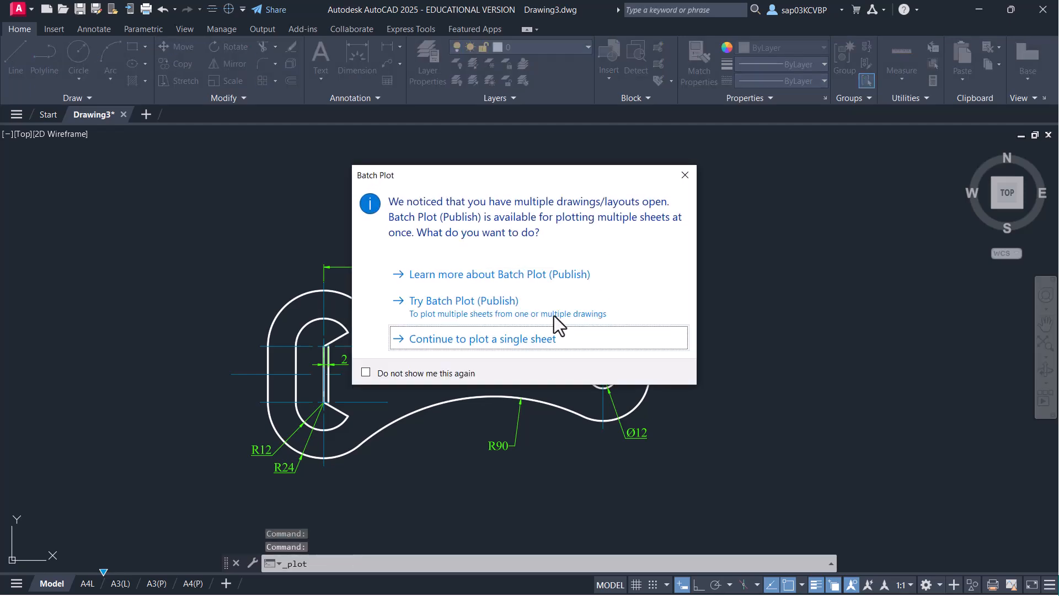
click(515, 342)
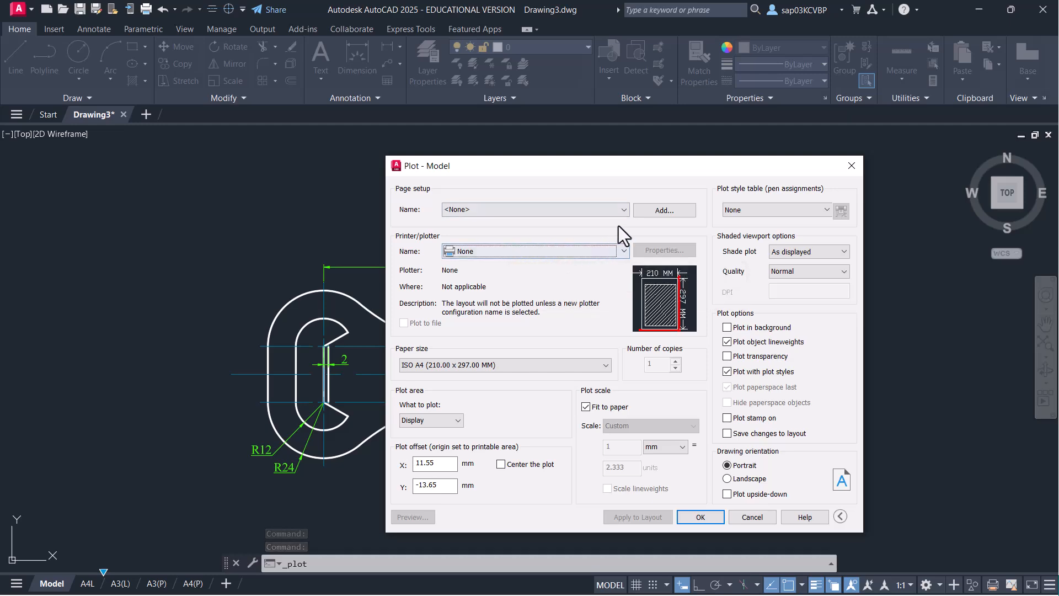
click(625, 255)
click(502, 413)
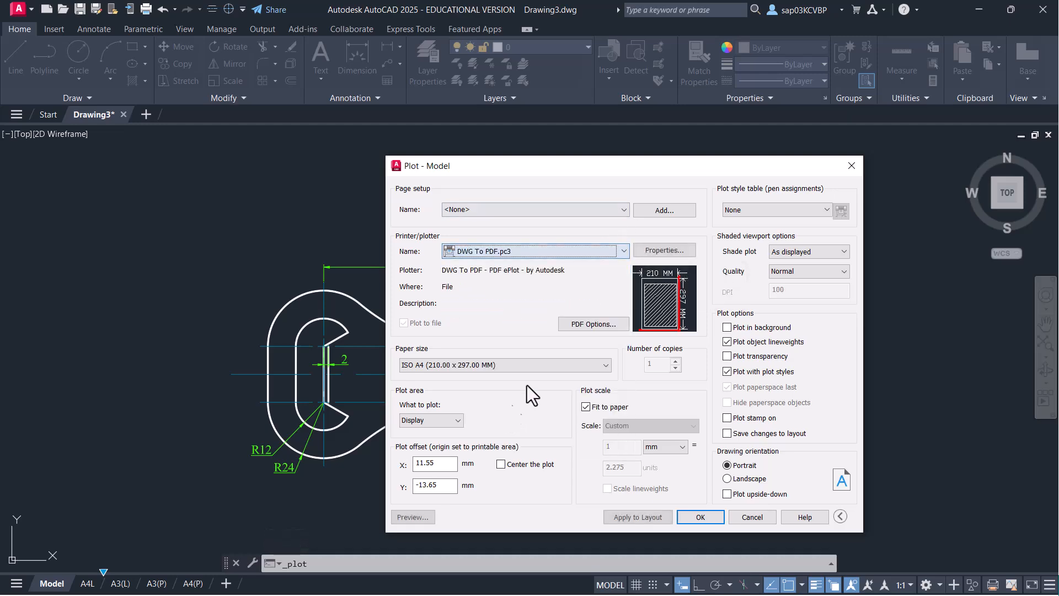
click(557, 363)
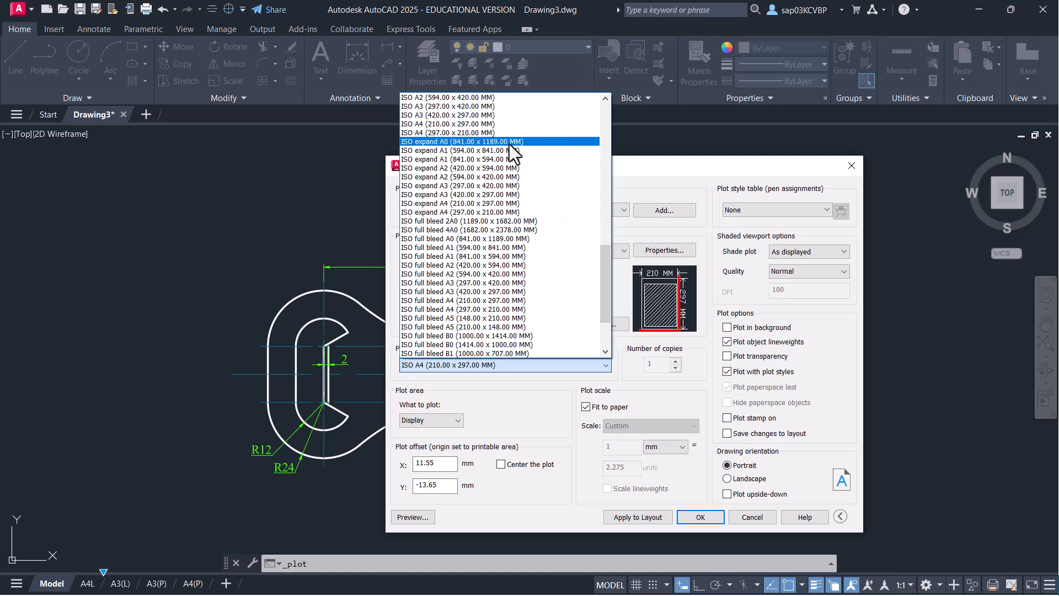
click(468, 133)
- Plot the limits, centred, at 1:1 scale without fit to paper, in landscape
click(439, 420)
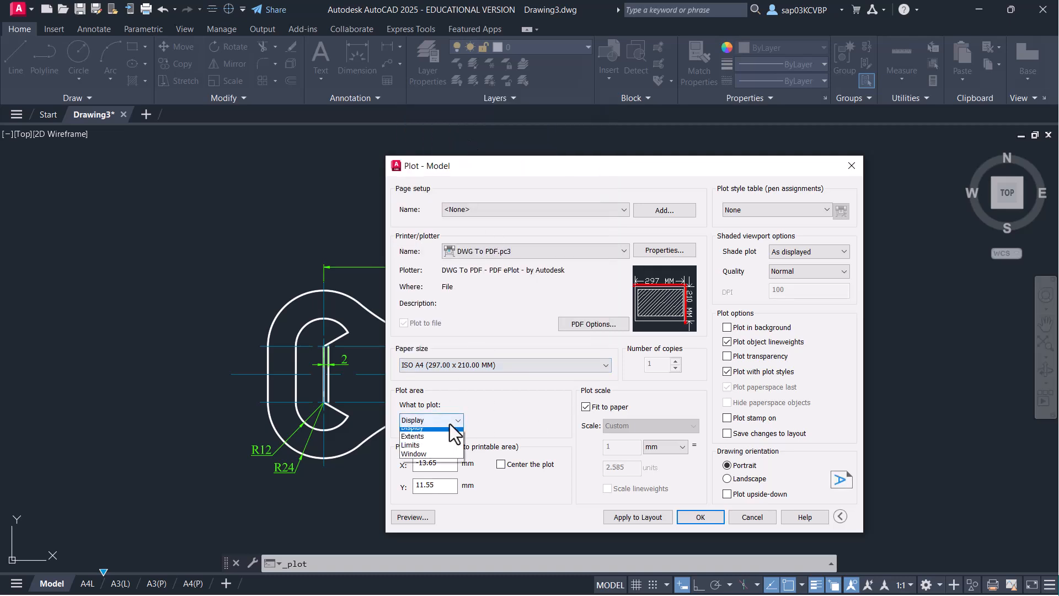
click(433, 451)
click(501, 464)
click(593, 407)
click(641, 426)
click(632, 447)
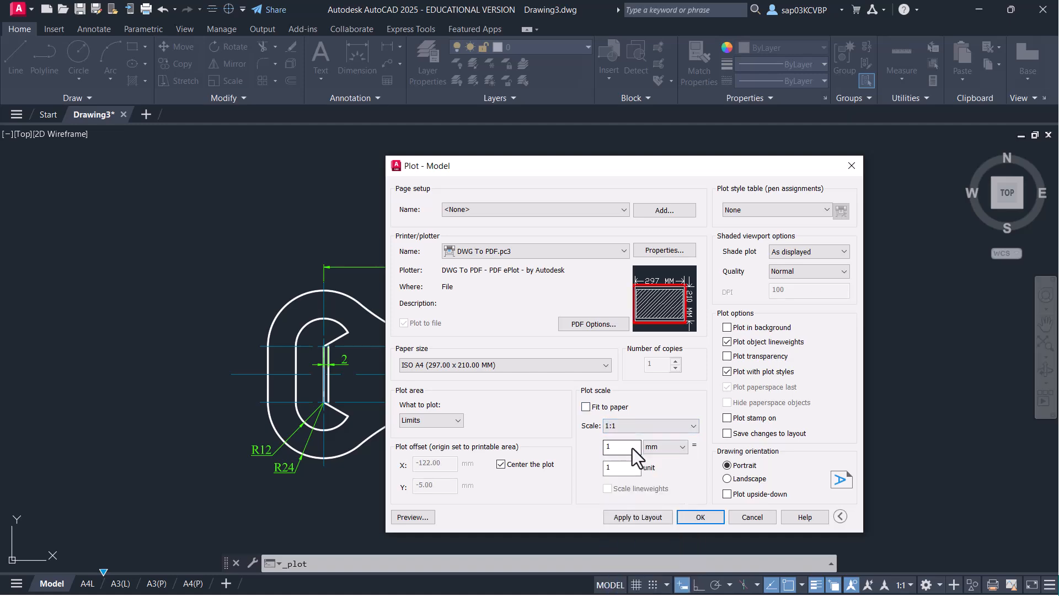
click(744, 479)
- Preview the plot, then exit the preview and cancel the plot
click(428, 517)
right_click(463, 273)
click(508, 284)
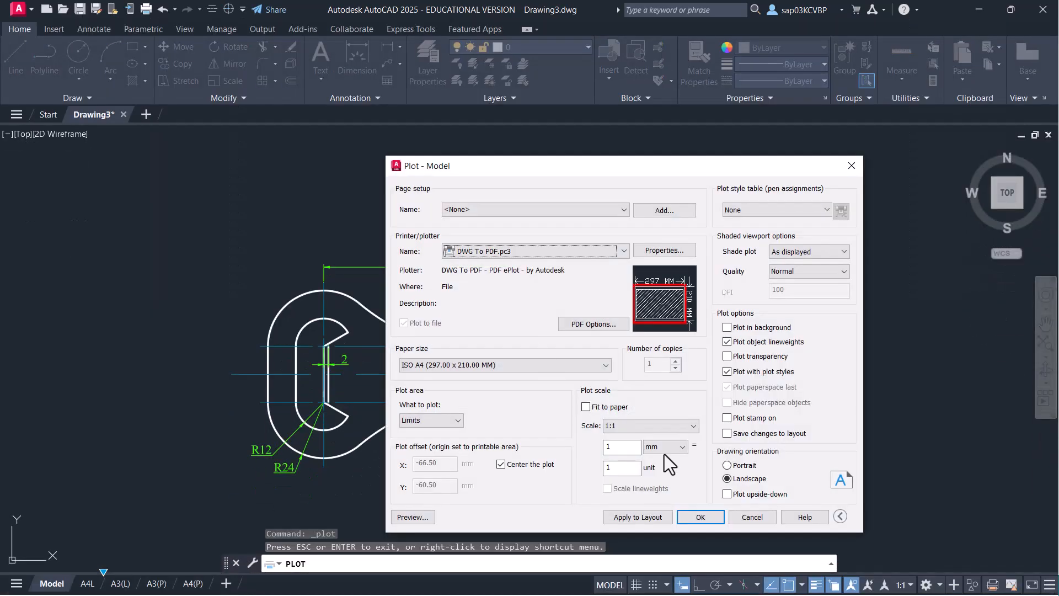
click(740, 518)
scroll(366, 367, down, 2)
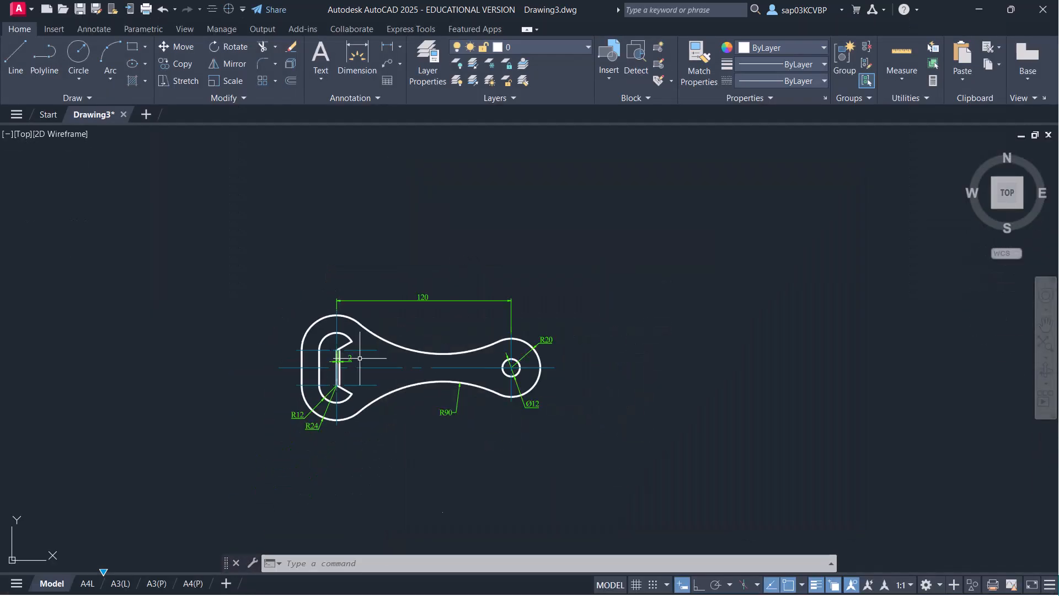
- Draw a rectangle from 0,0 to 297,210 as the A4 frame
text(rec)
key(Return)
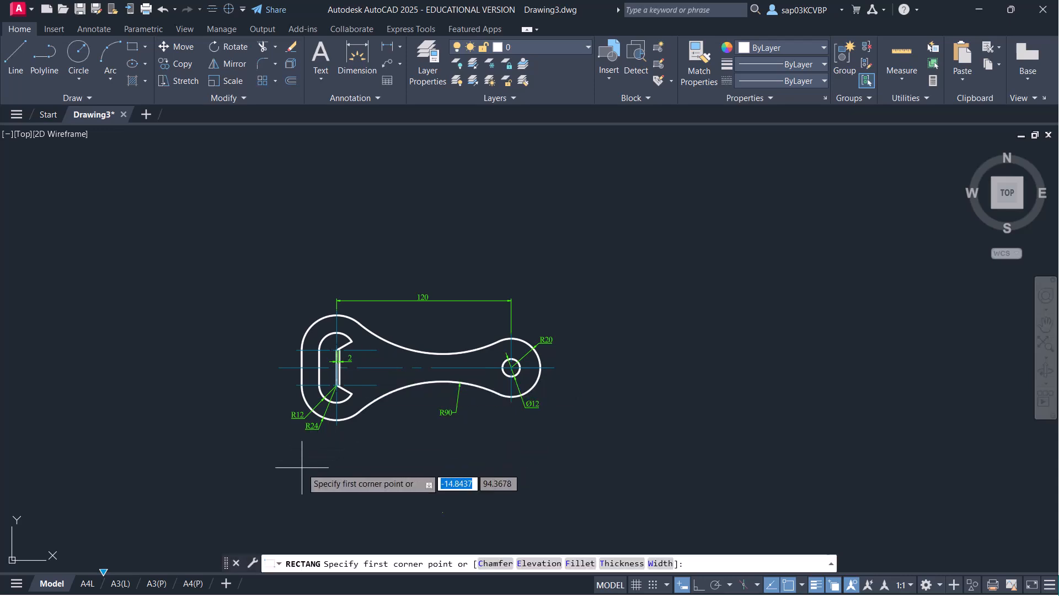
text(0,0)
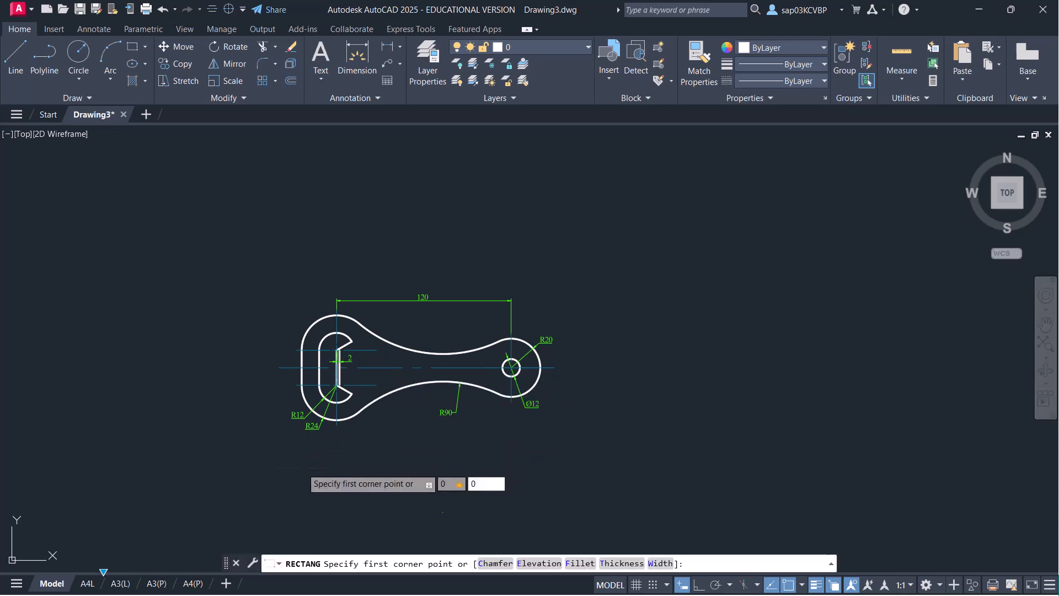
key(Return)
text(297,210)
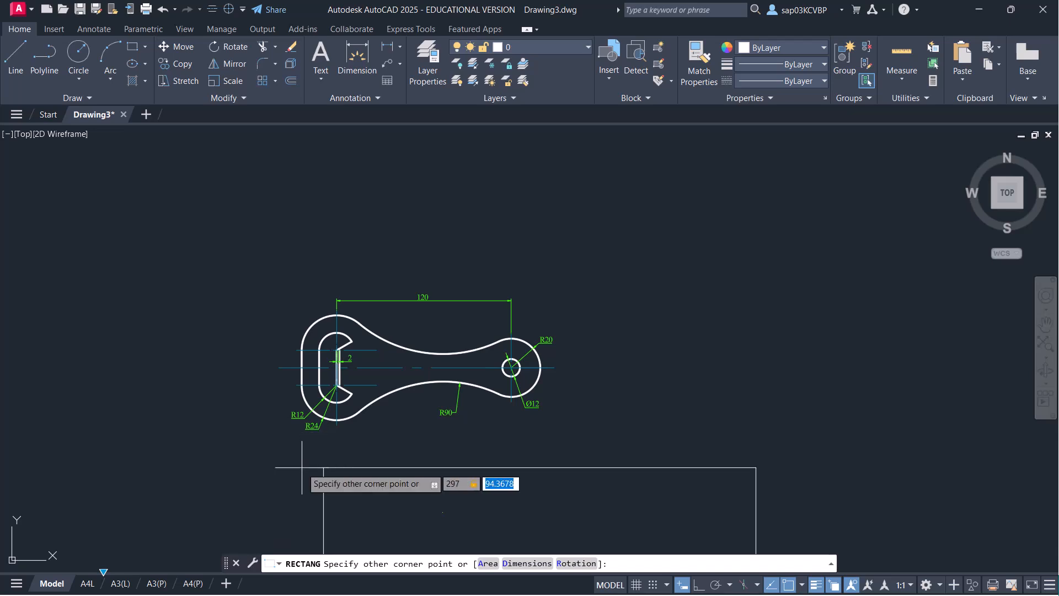
key(Return)
scroll(457, 452, down, 4)
middle_drag(456, 451, 438, 369)
scroll(436, 361, up, 2)
scroll(449, 368, up, 2)
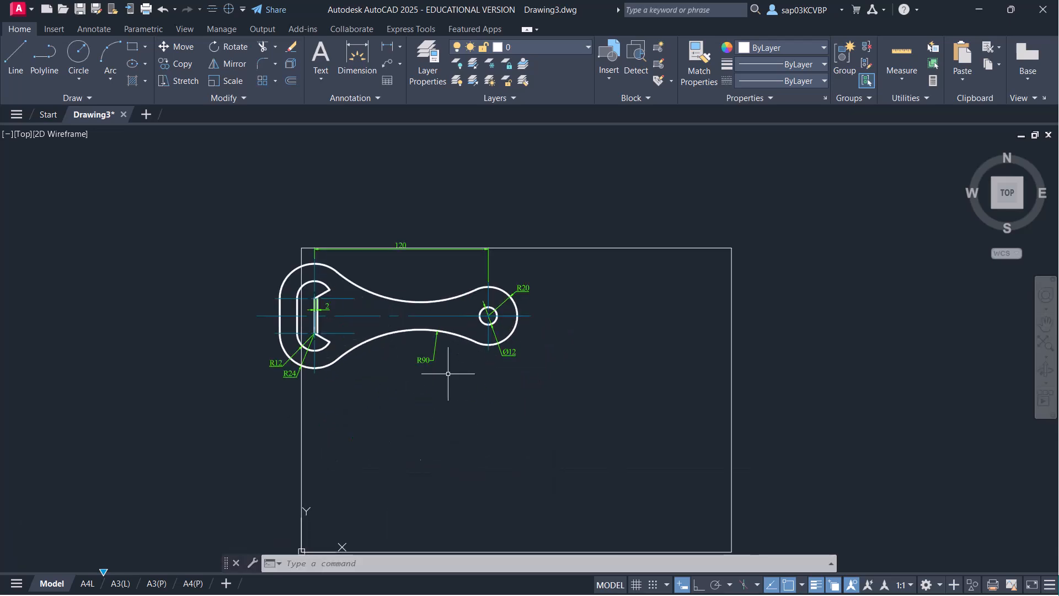
- Move the window-selected bottle opener into the middle of the frame
text(m)
key(Return)
click(236, 208)
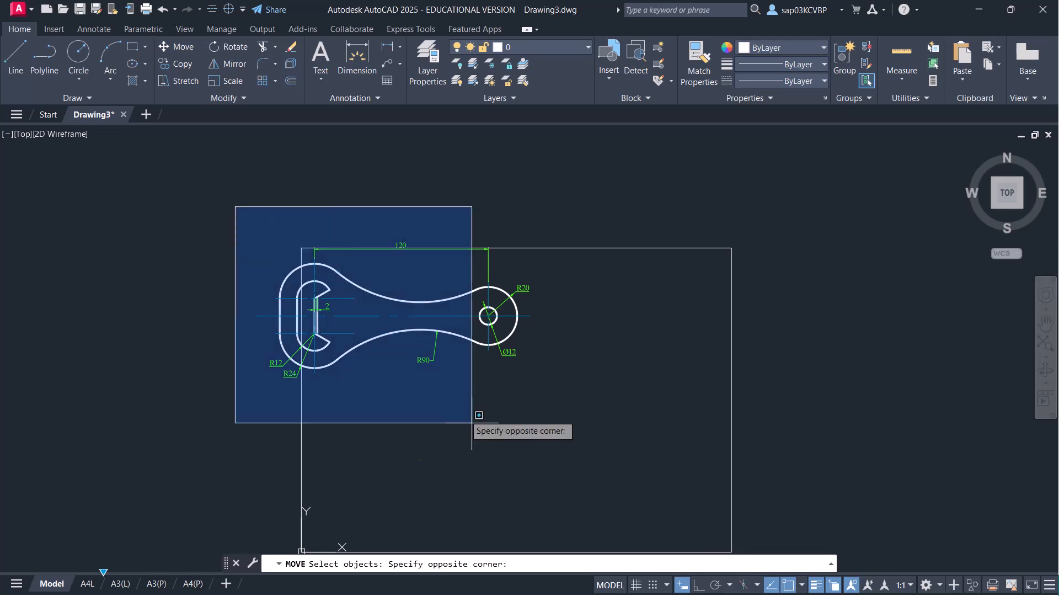
click(587, 412)
key(Return)
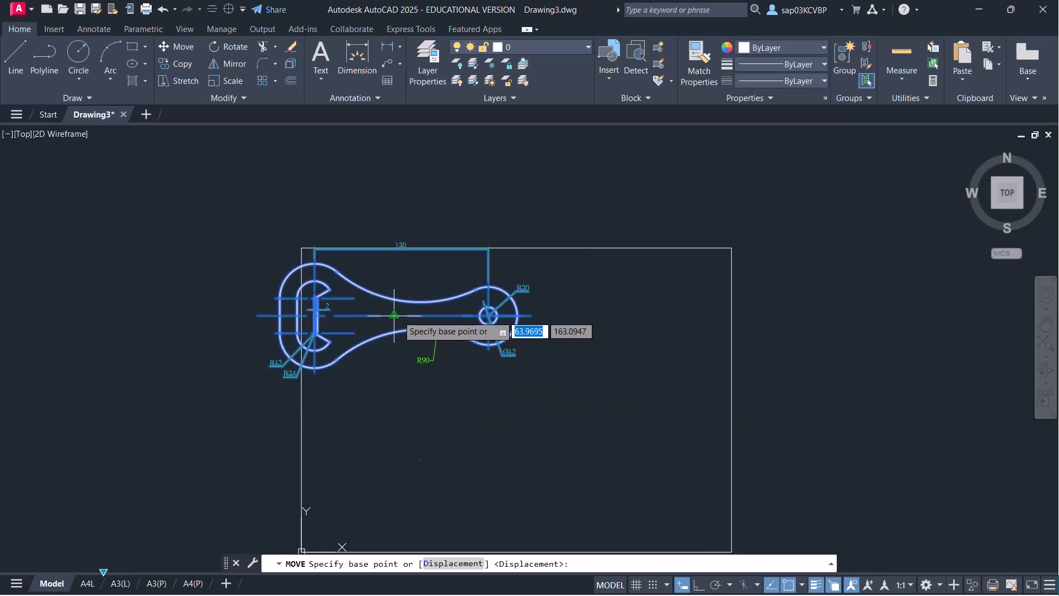
click(488, 315)
middle_drag(516, 420, 504, 301)
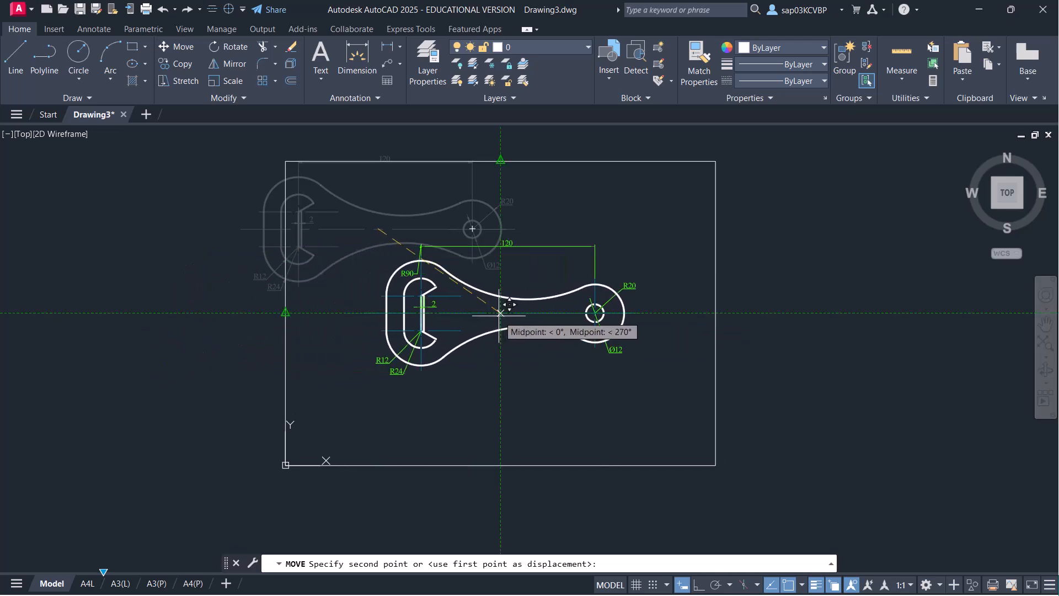
click(501, 312)
- Cancel the stray selection and save the drawing with Ctrl+S
click(410, 410)
key(Escape)
key(ctrl+s)
- Start a single-sheet plot to DWG To PDF.pc3 on ISO A4 (297.00 x 210.00 MM) paper
key(ctrl+p)
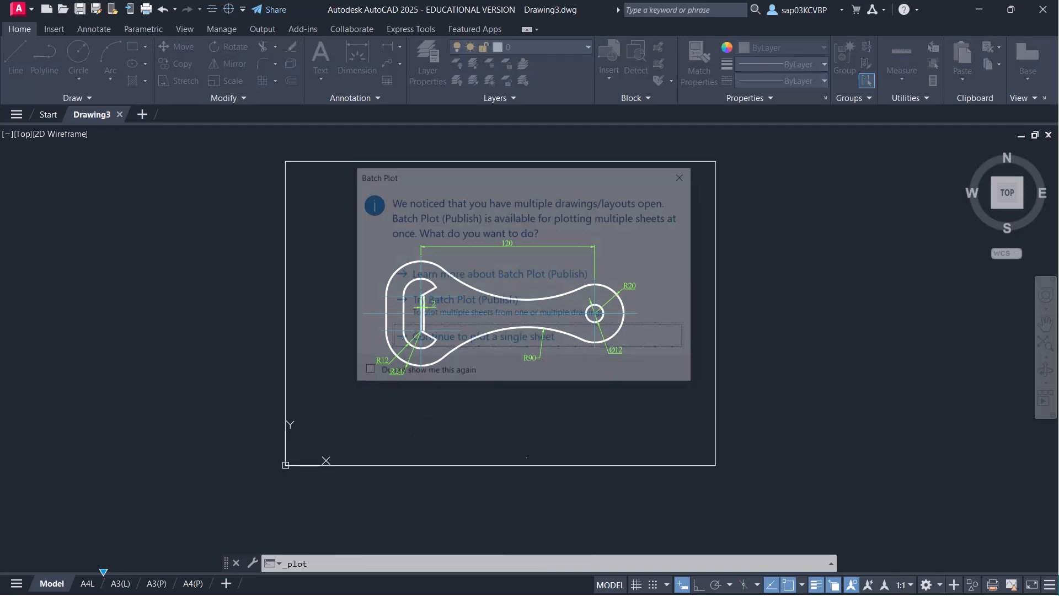
click(481, 338)
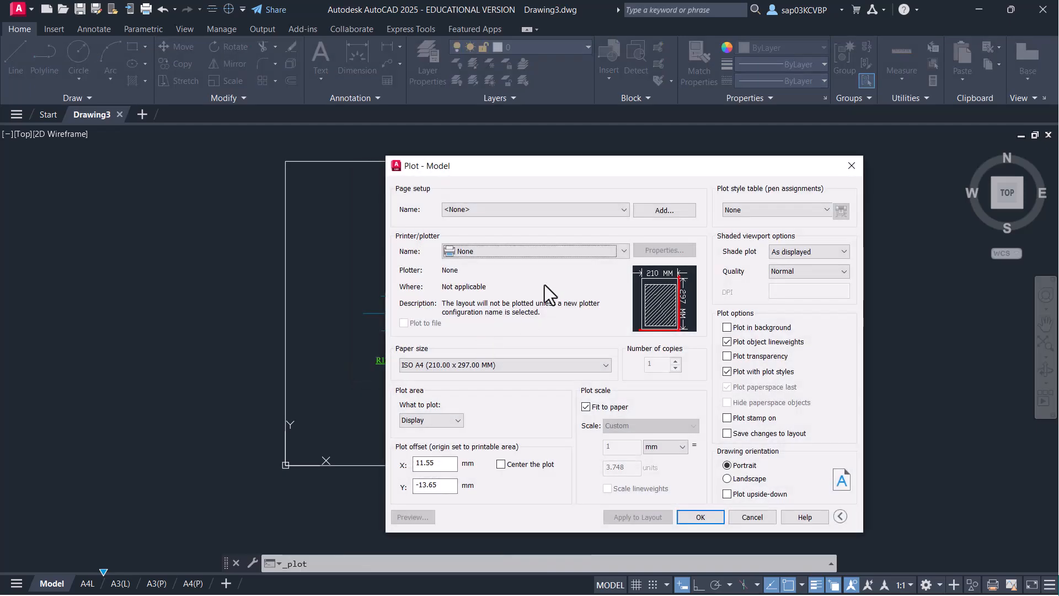
click(593, 252)
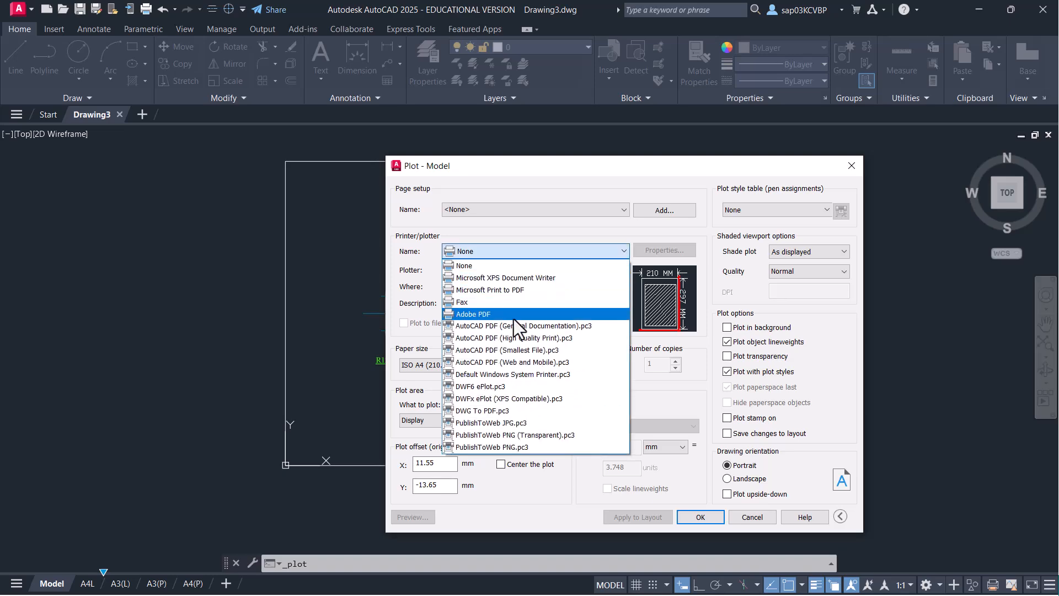
click(498, 410)
click(449, 366)
scroll(495, 260, up, 1)
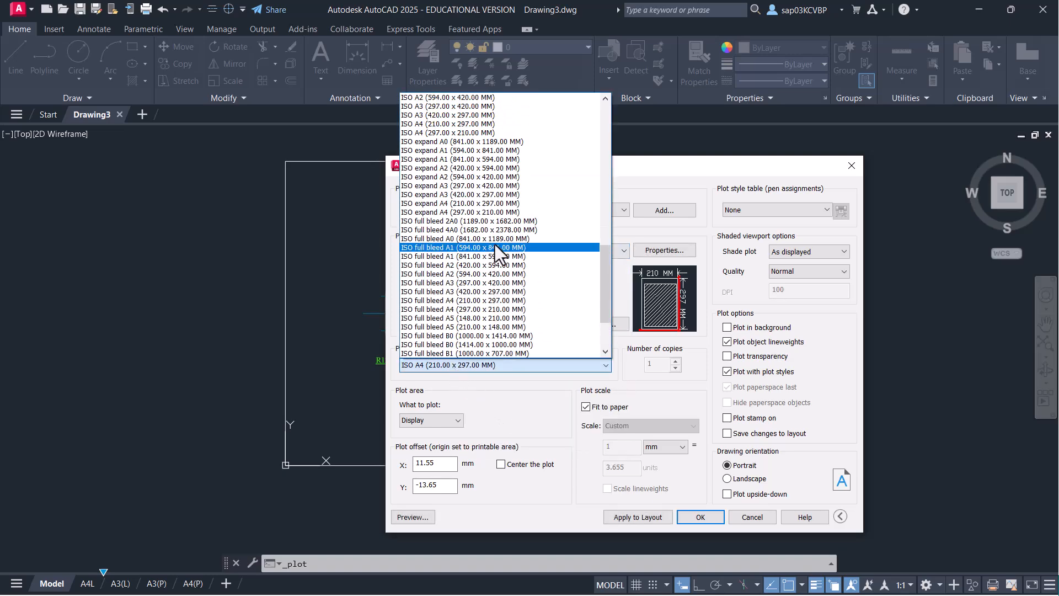
click(462, 135)
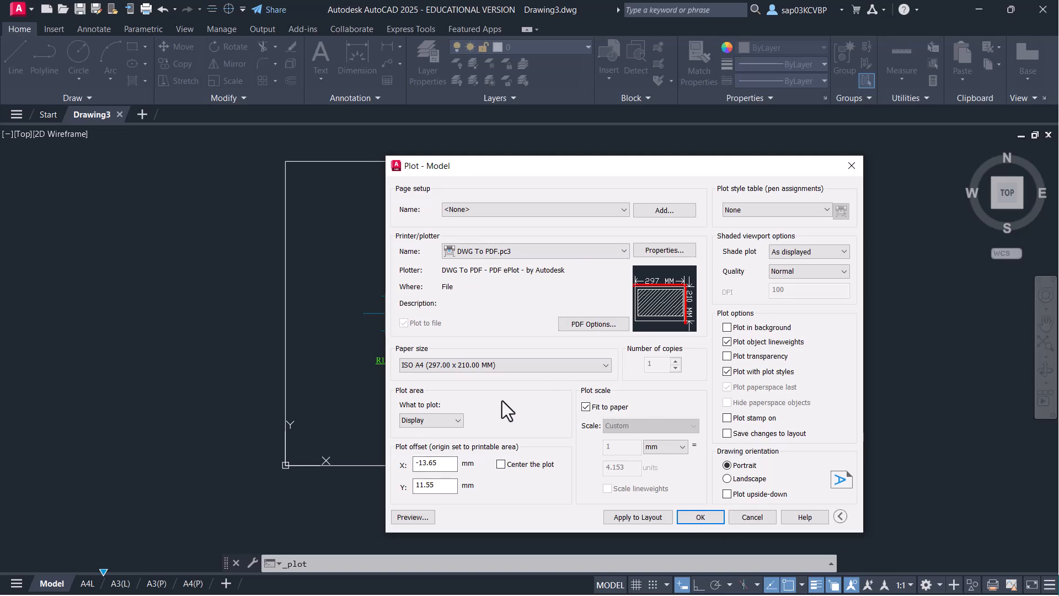
- Plot the limits, centred, at 1:1 without fit to paper, in landscape
click(450, 421)
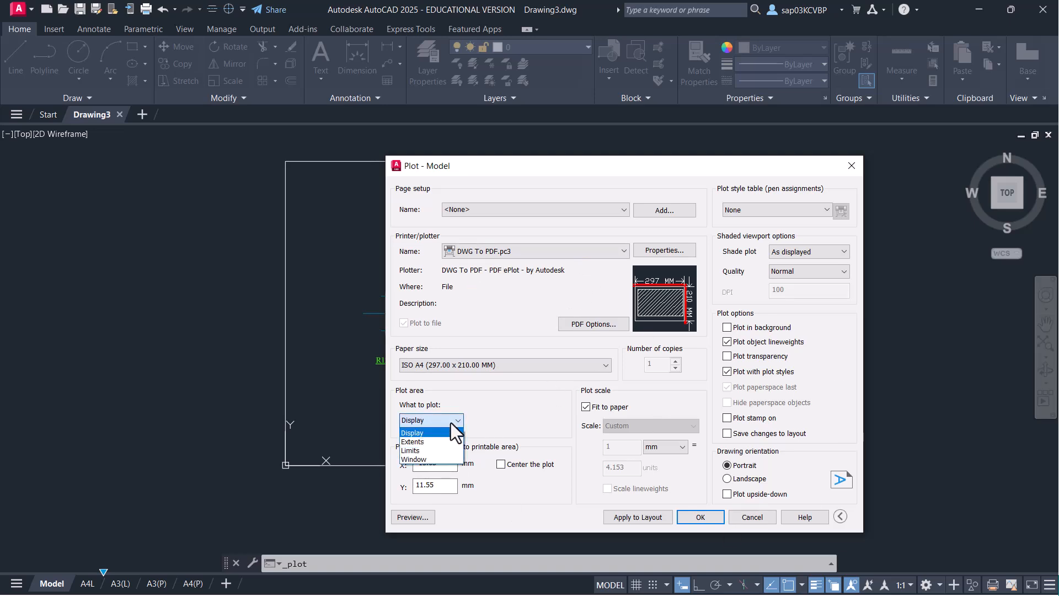
click(438, 450)
click(501, 464)
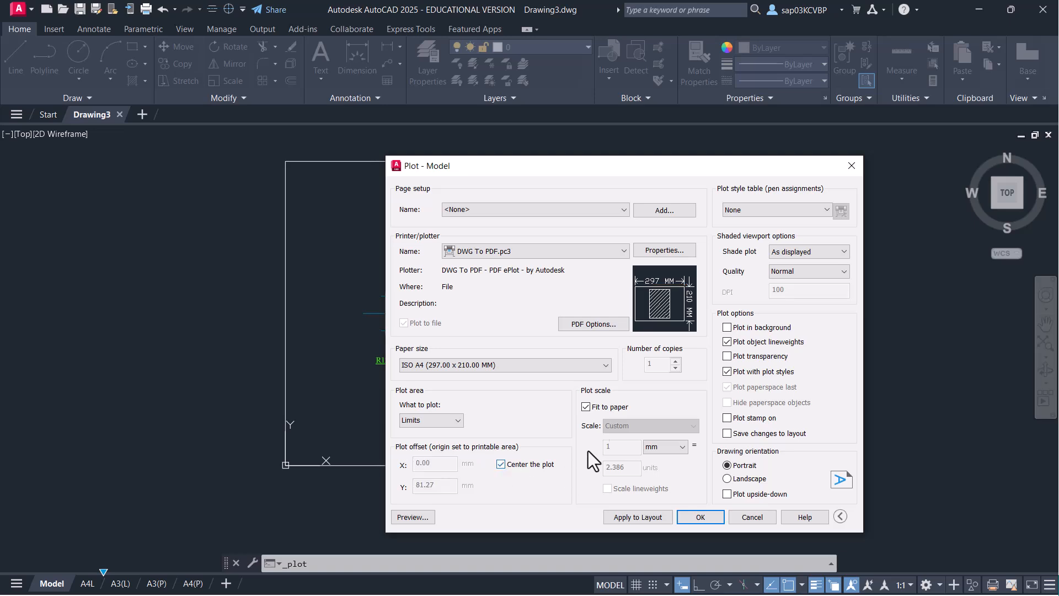
click(587, 408)
click(629, 426)
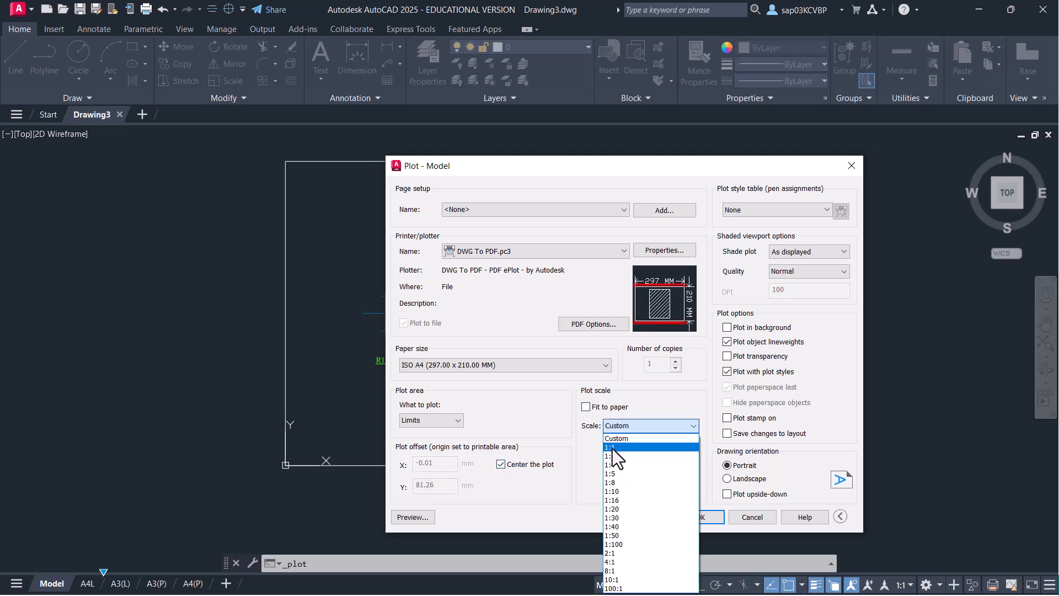
click(612, 448)
click(728, 478)
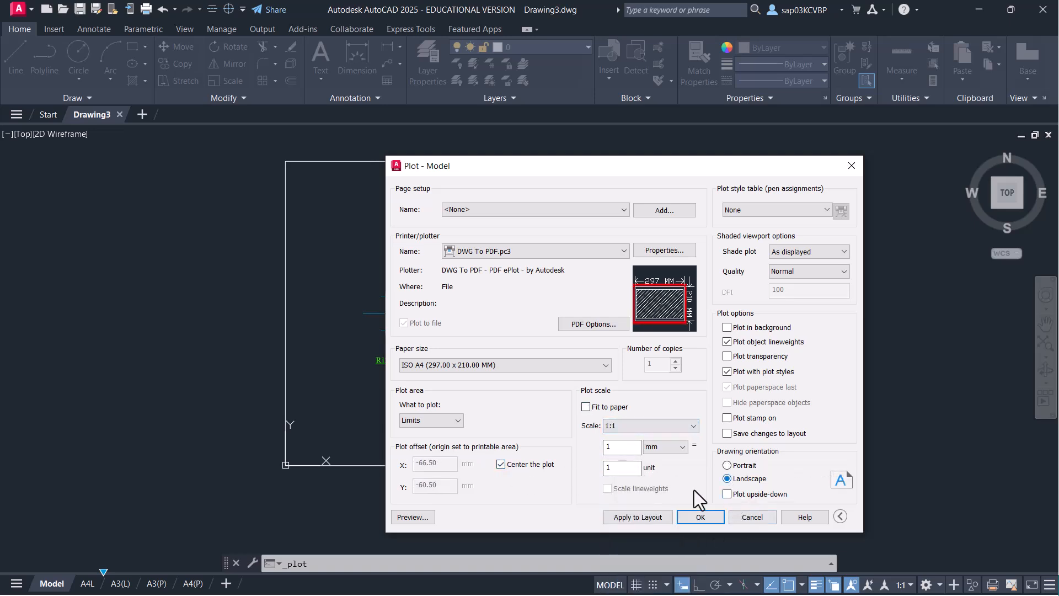
- Preview the plot and exit the preview
click(413, 519)
right_click(509, 296)
click(535, 305)
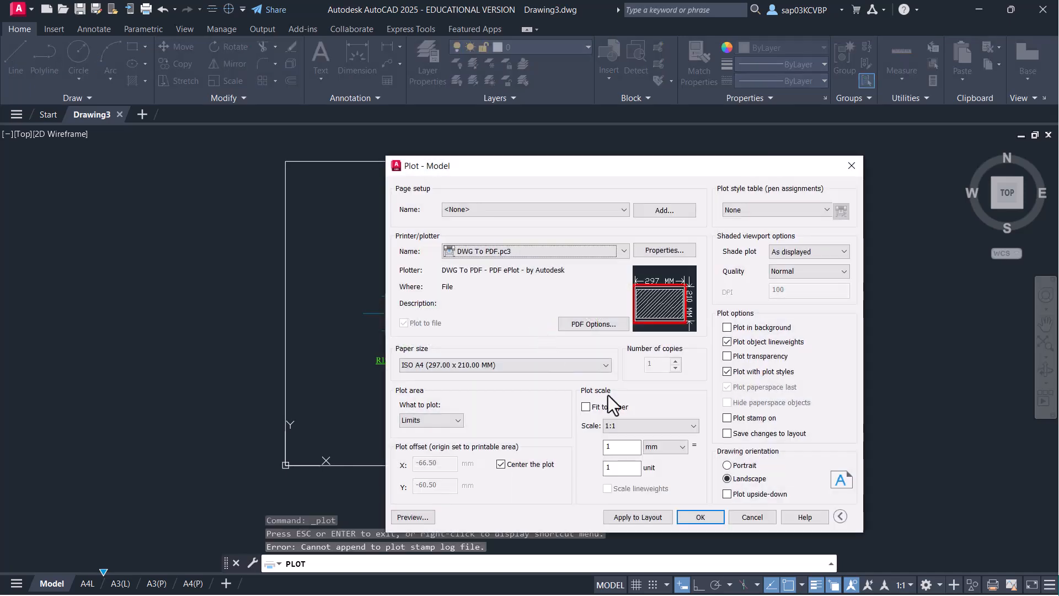
- Cancel the plot and reset the drawing limits from 0,0 to 297,210
click(752, 518)
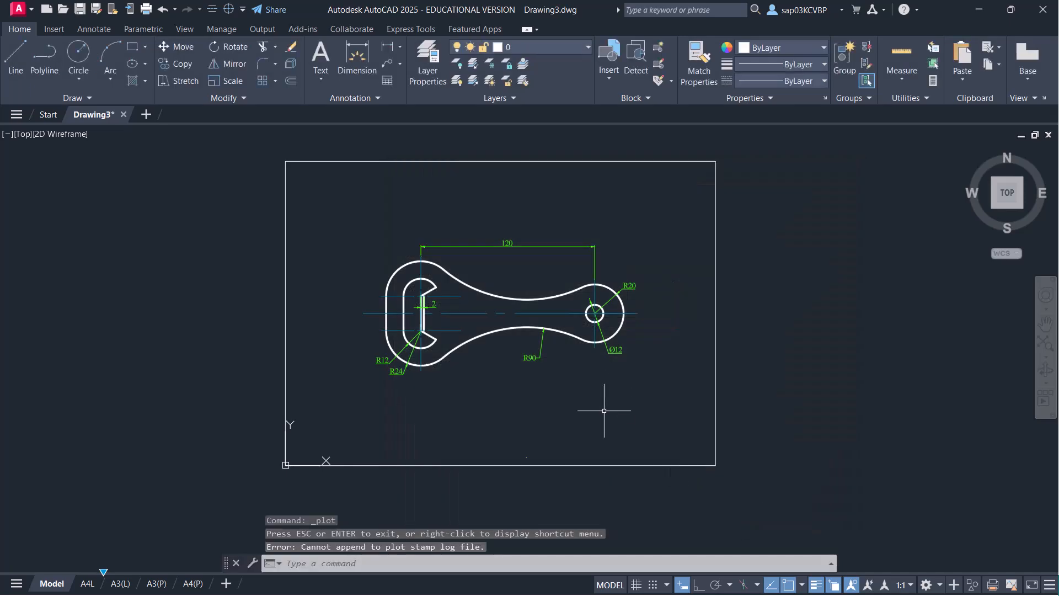
text(LIMITS)
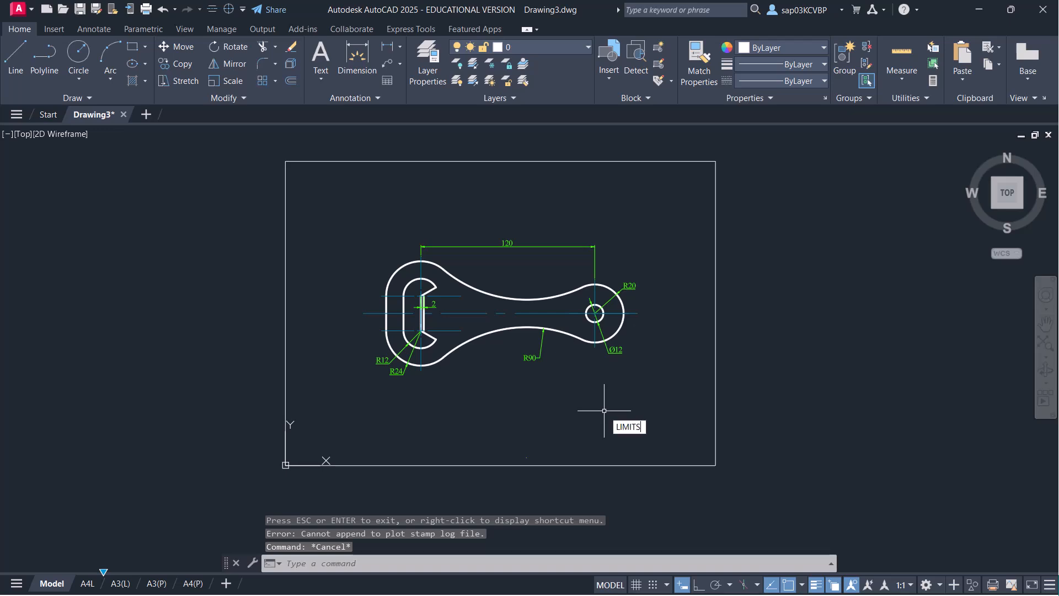
key(Return)
text(0)
key(Tab)
text(0)
key(Return)
text(420)
key(Tab)
text(297)
key(Return)
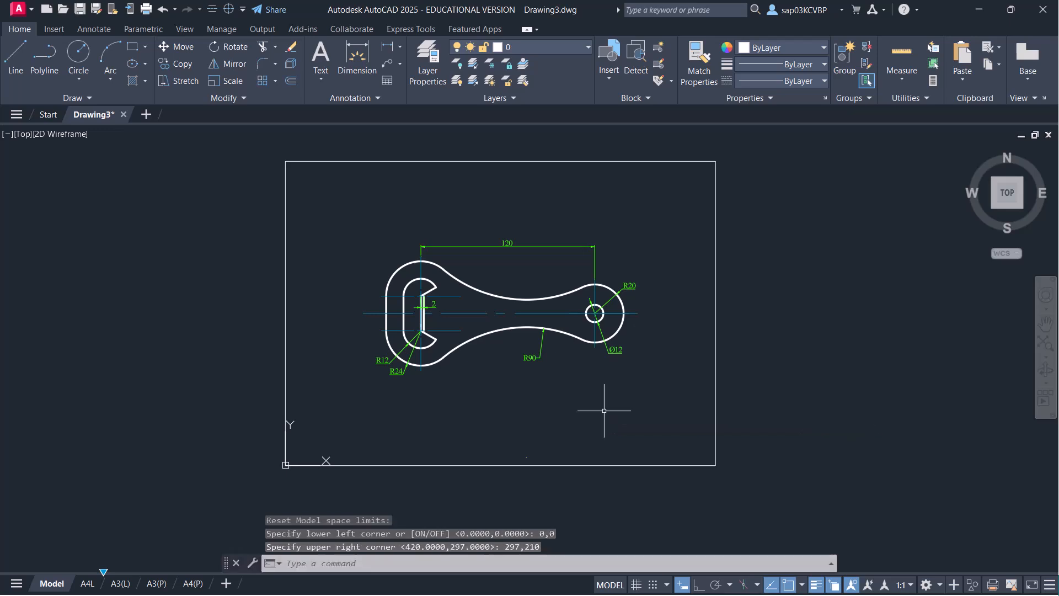
- Zoom All to the new limits and save the drawing
text(z)
key(Return)
text(a)
key(Return)
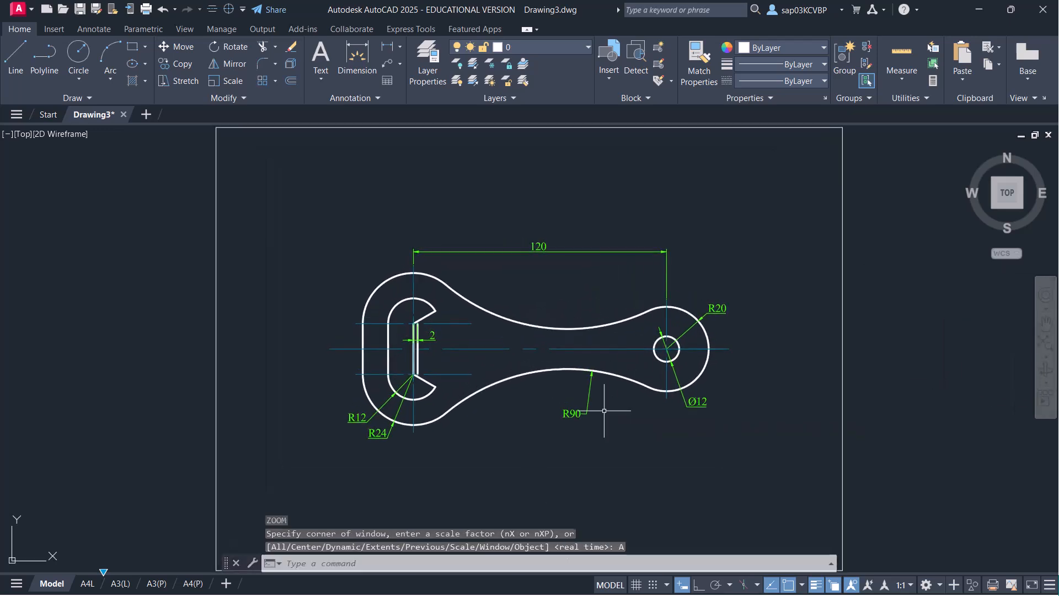
key(ctrl+s)
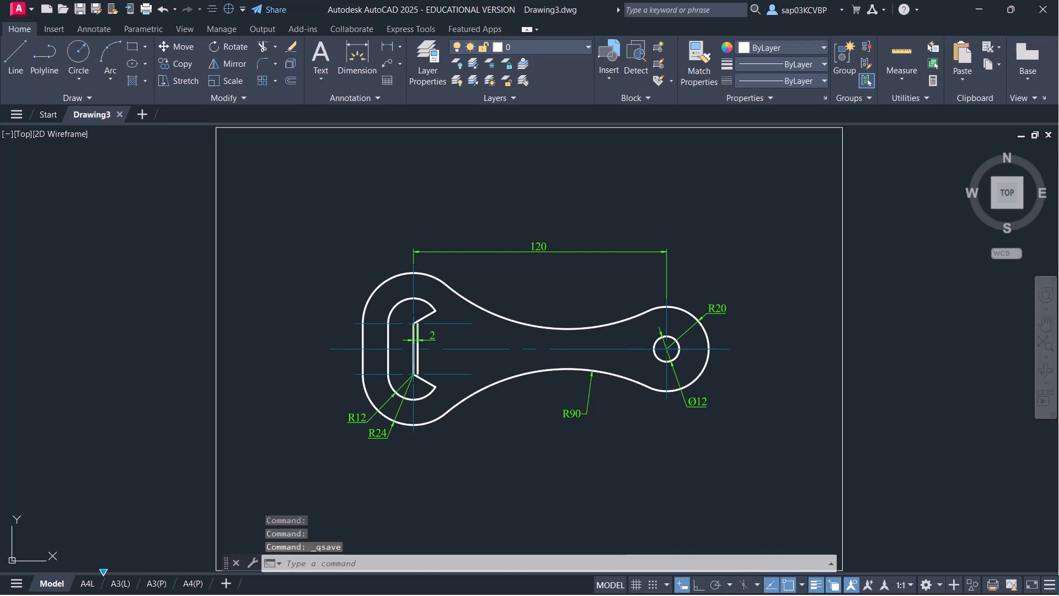
key(ctrl+p)
- Plot the limits on ISO A4 paper at 1:1, without fit to paper, in landscape
click(499, 338)
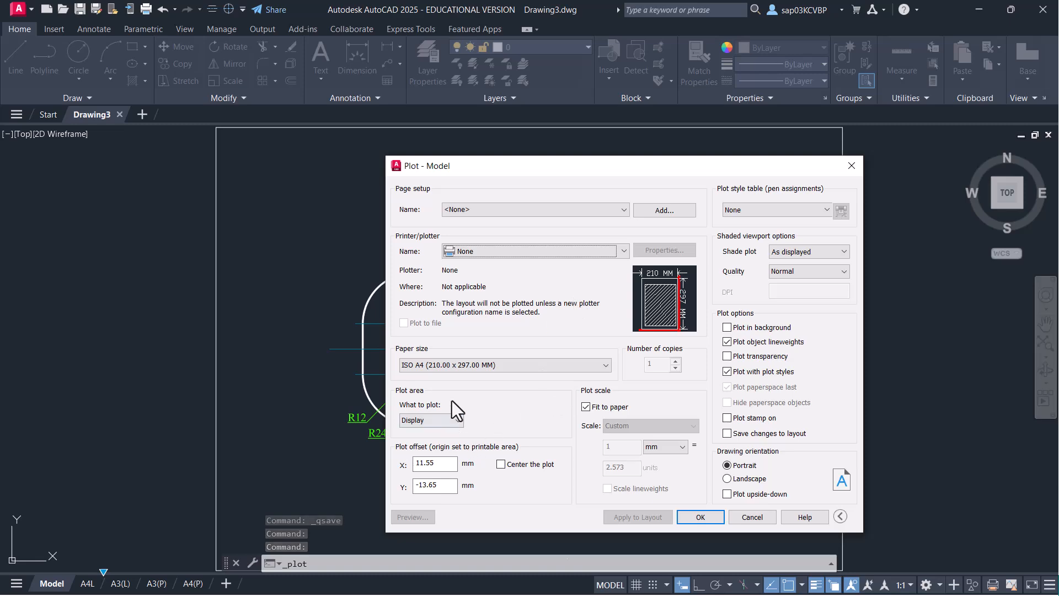
click(504, 366)
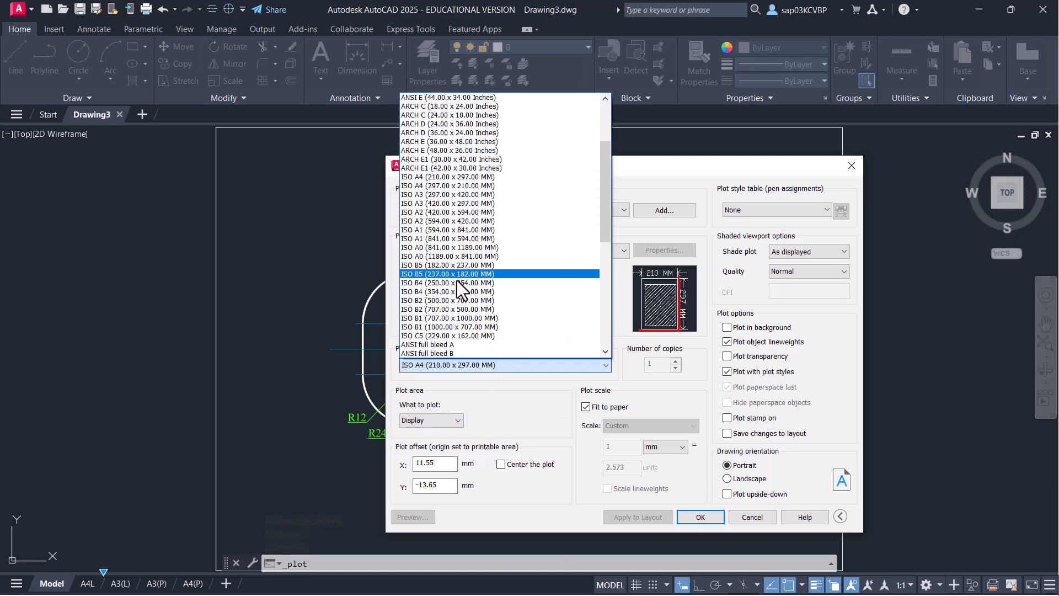
click(462, 187)
click(456, 425)
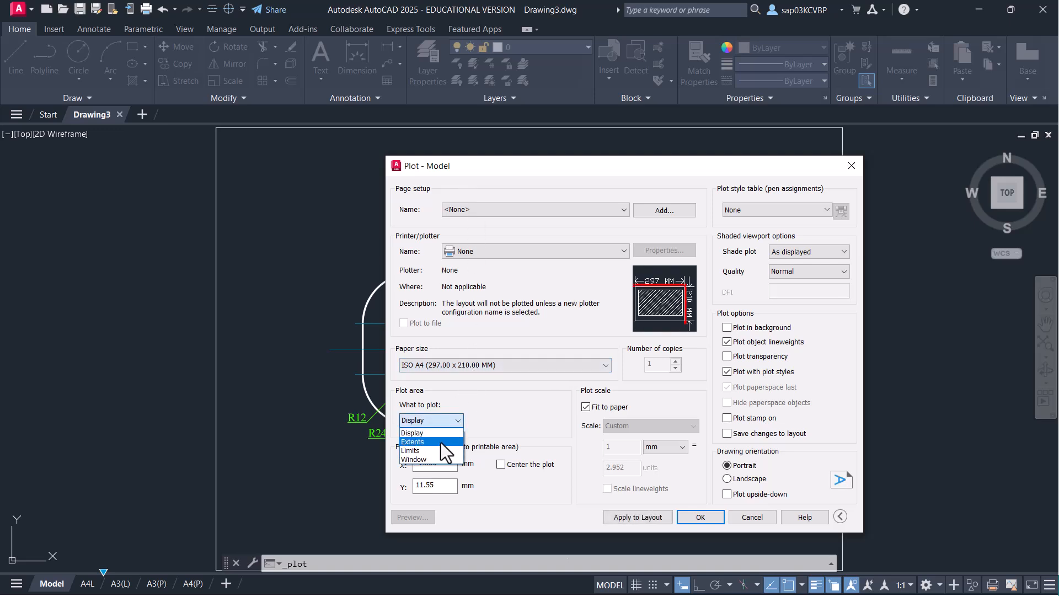
click(500, 464)
click(587, 407)
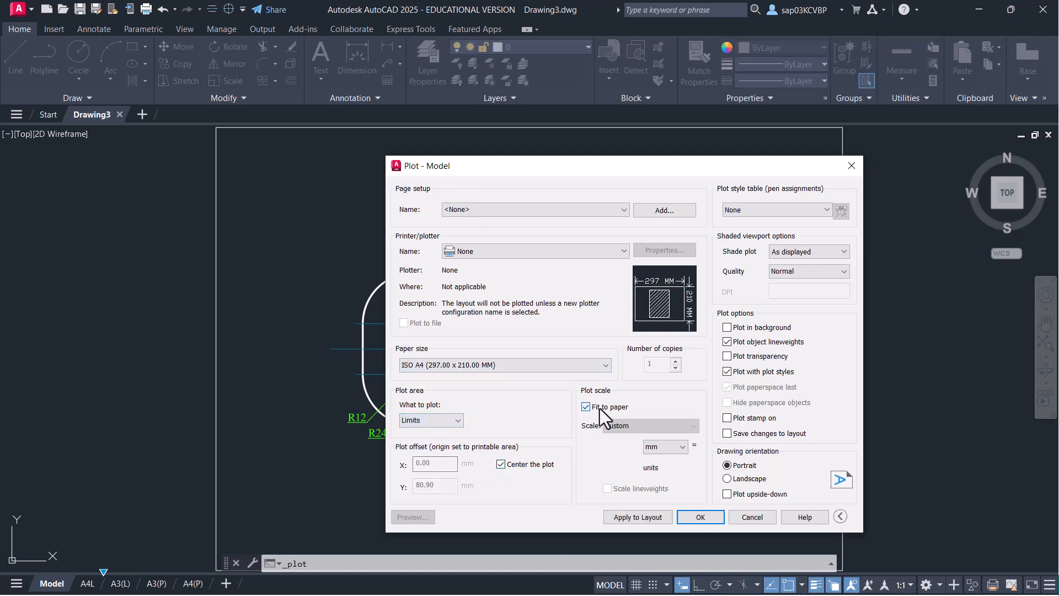
click(656, 429)
click(630, 442)
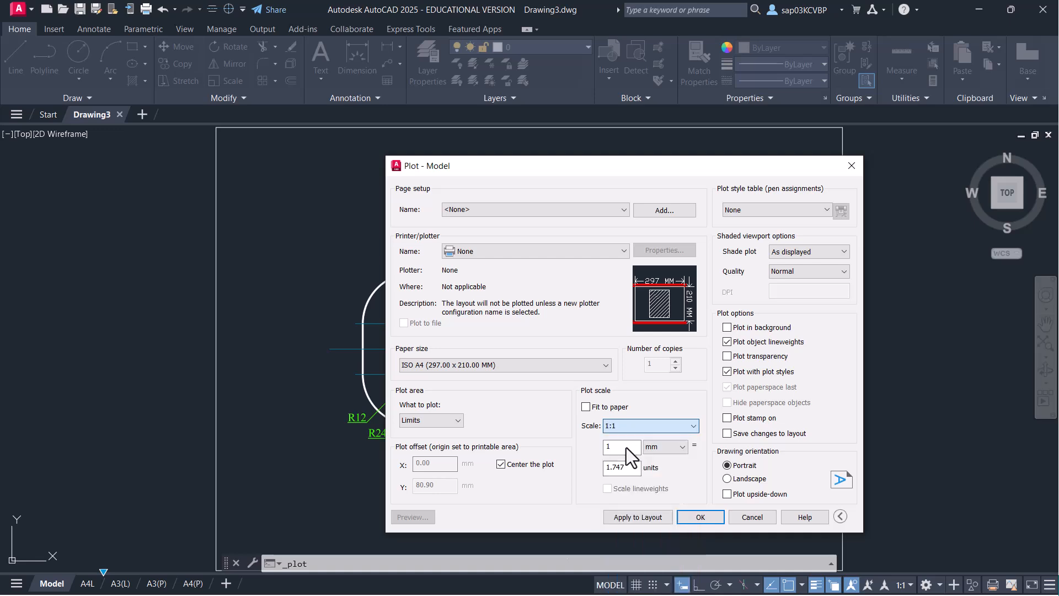
click(736, 478)
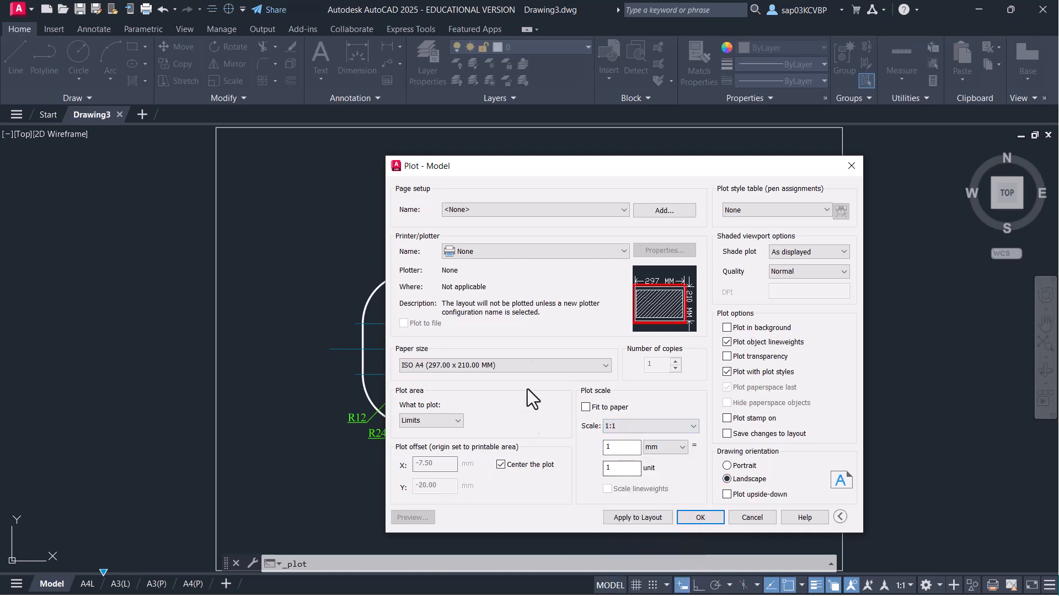
- Send the plot to DWG To PDF and check it in the preview
click(555, 253)
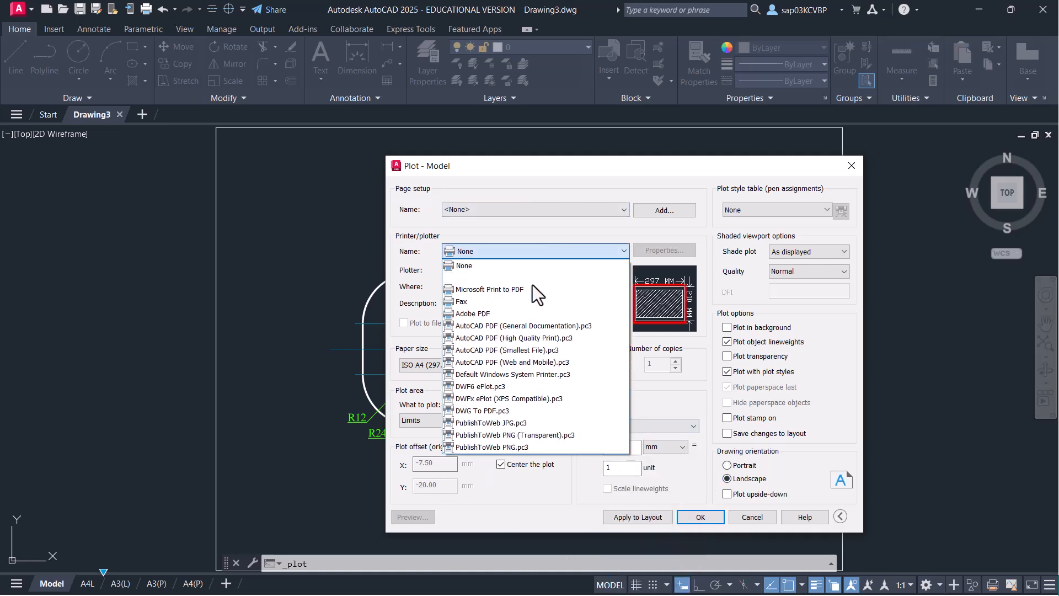
click(520, 415)
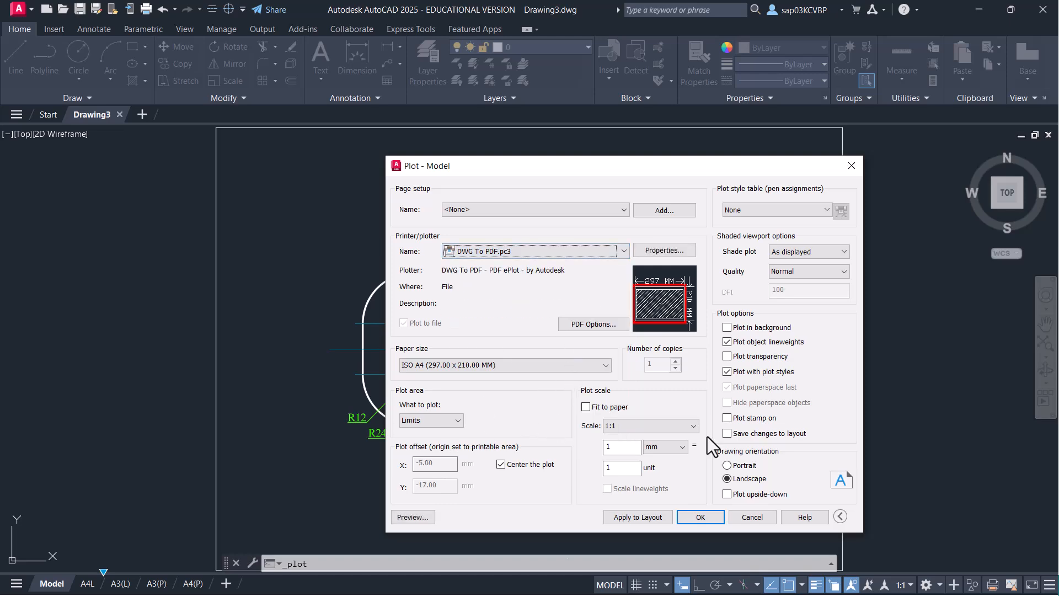
click(427, 521)
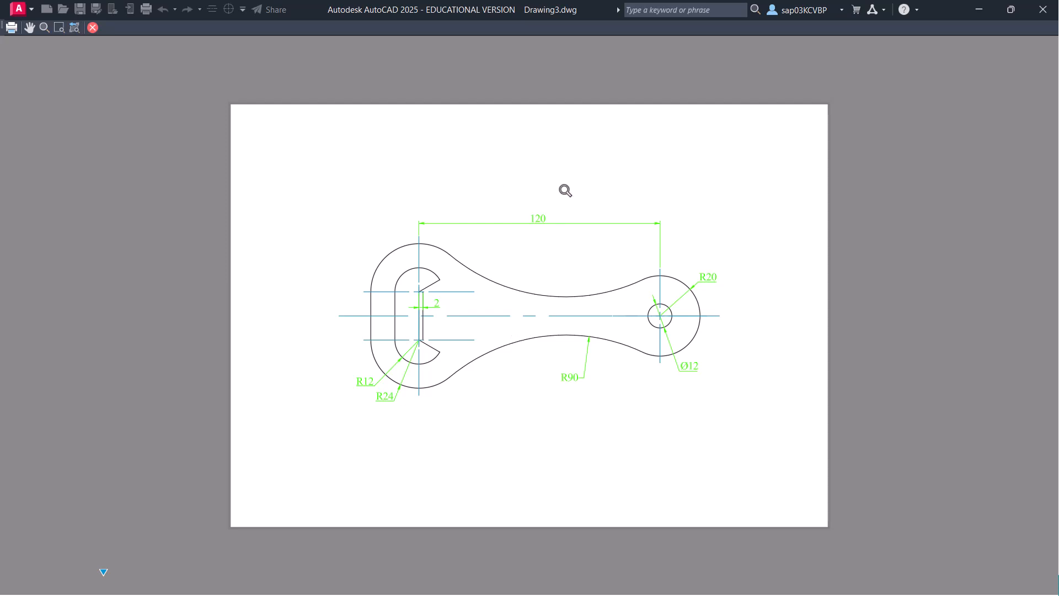
right_click(509, 162)
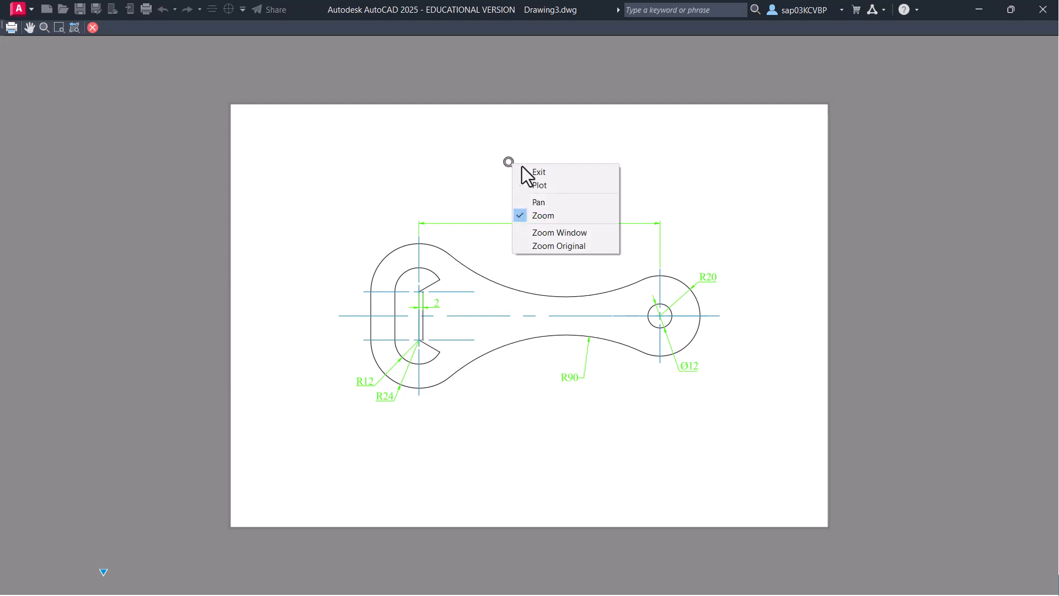
click(549, 175)
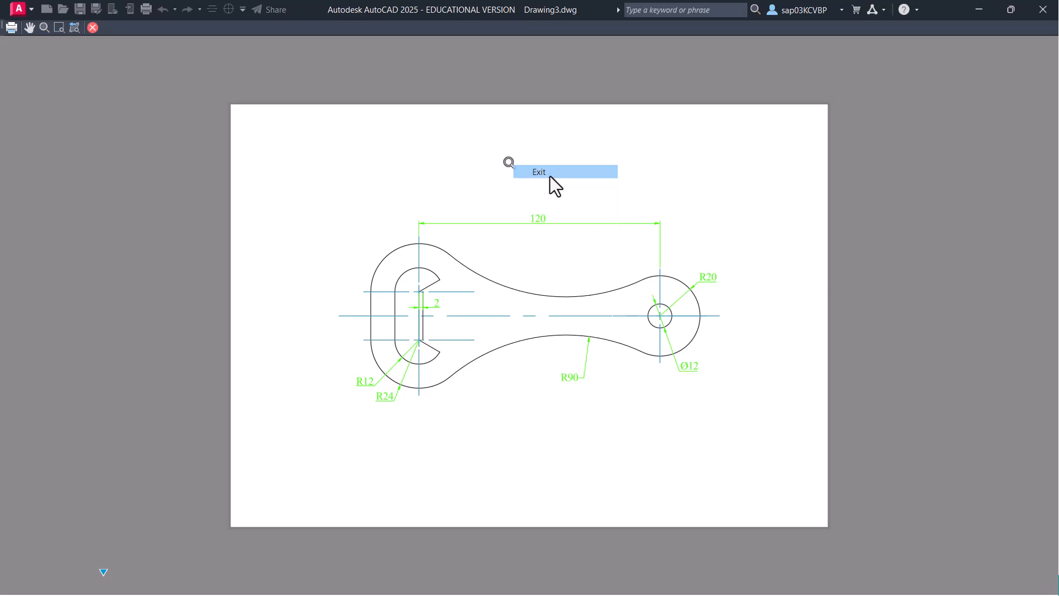
- Switch the plot area to Extents and preview it
click(445, 421)
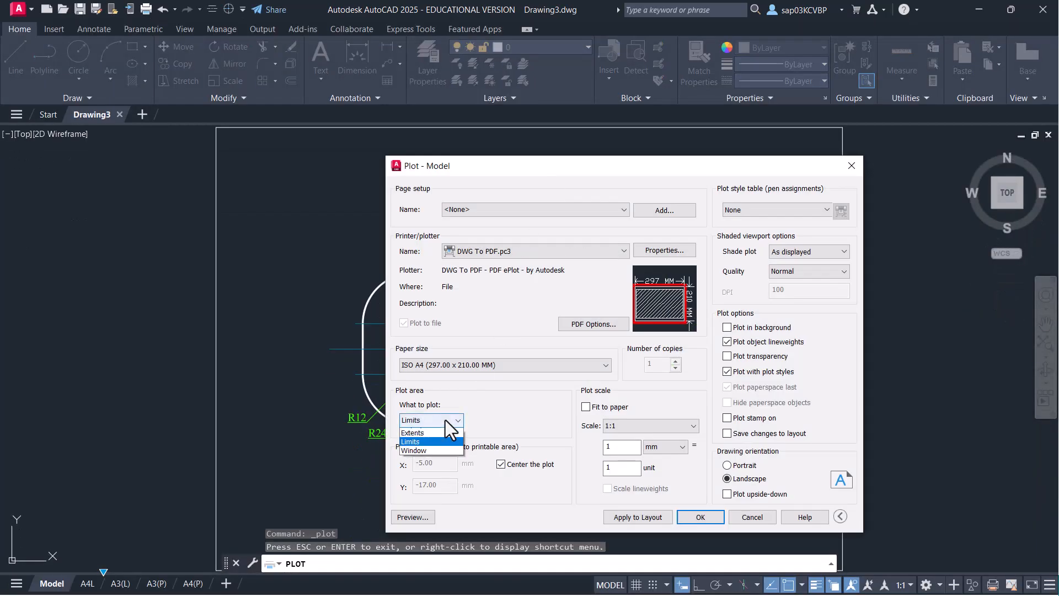
click(441, 442)
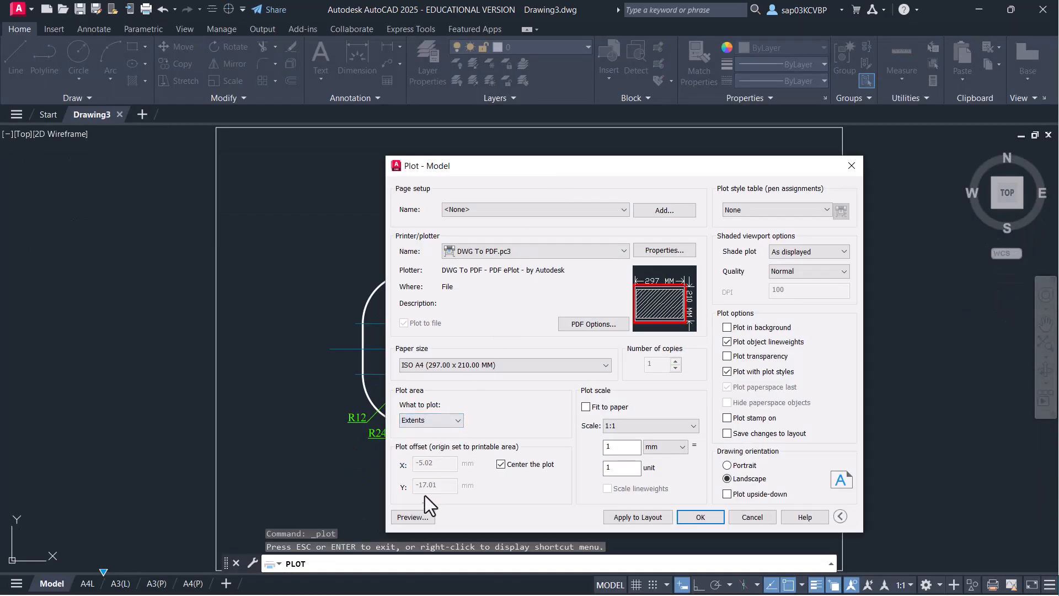
click(412, 517)
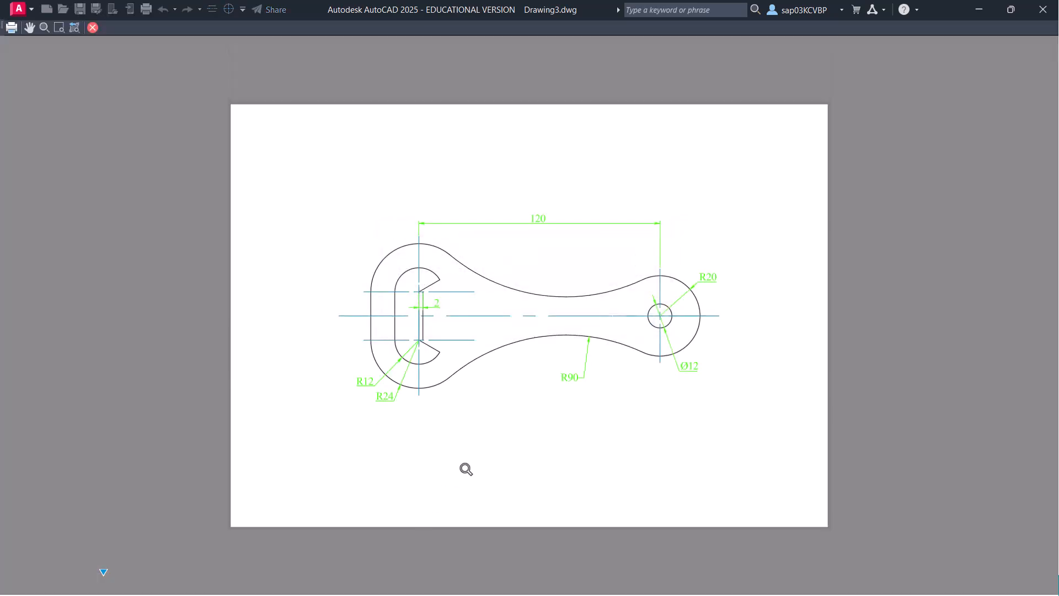
right_click(505, 246)
click(528, 257)
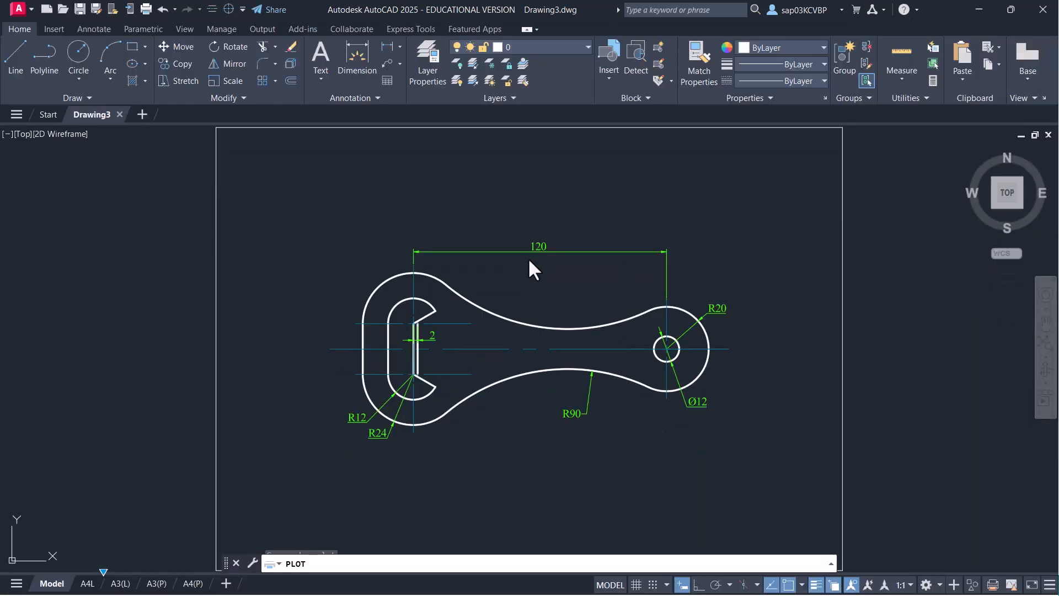
- Switch to a Window plot area around the opener and preview it
click(452, 422)
click(431, 463)
click(320, 221)
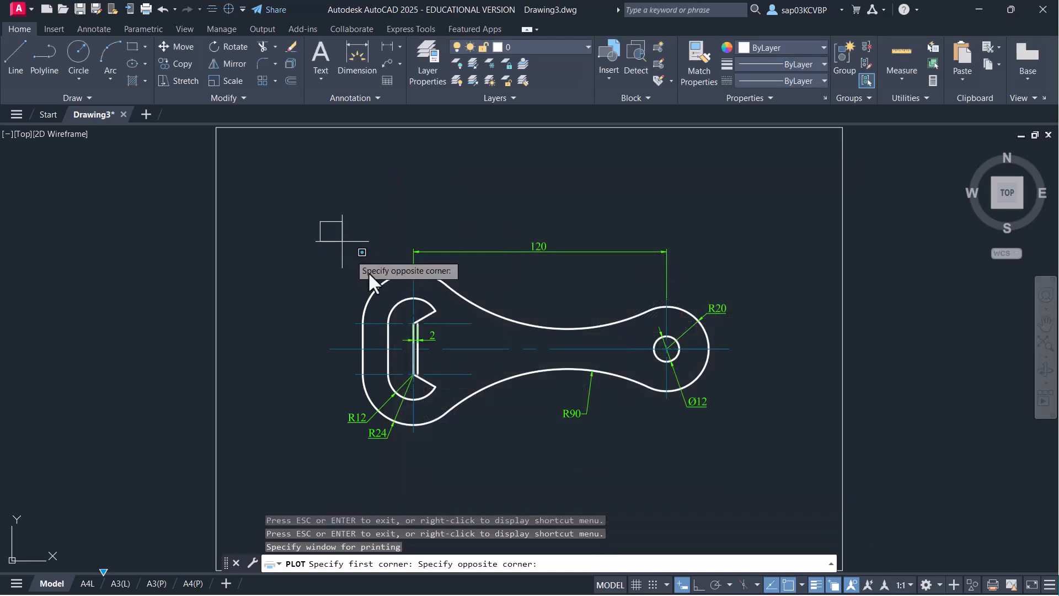
click(783, 486)
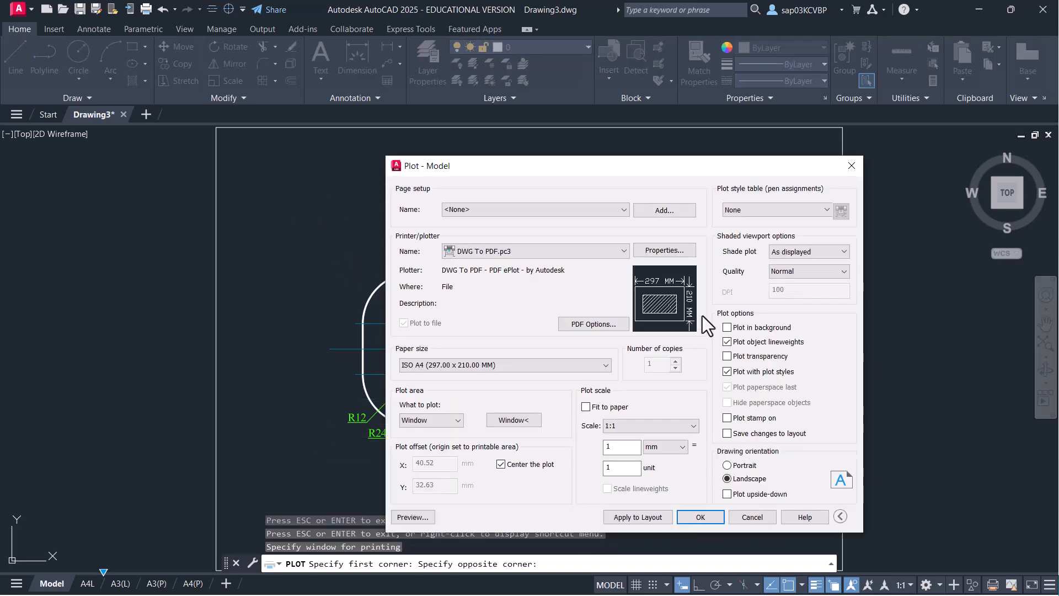
click(430, 518)
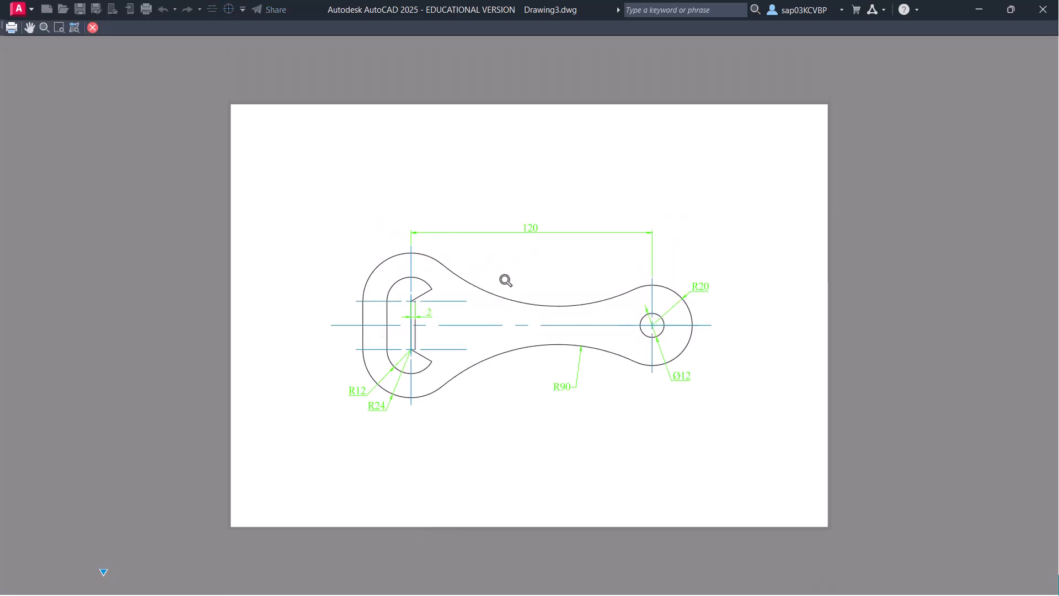
right_click(506, 281)
click(530, 291)
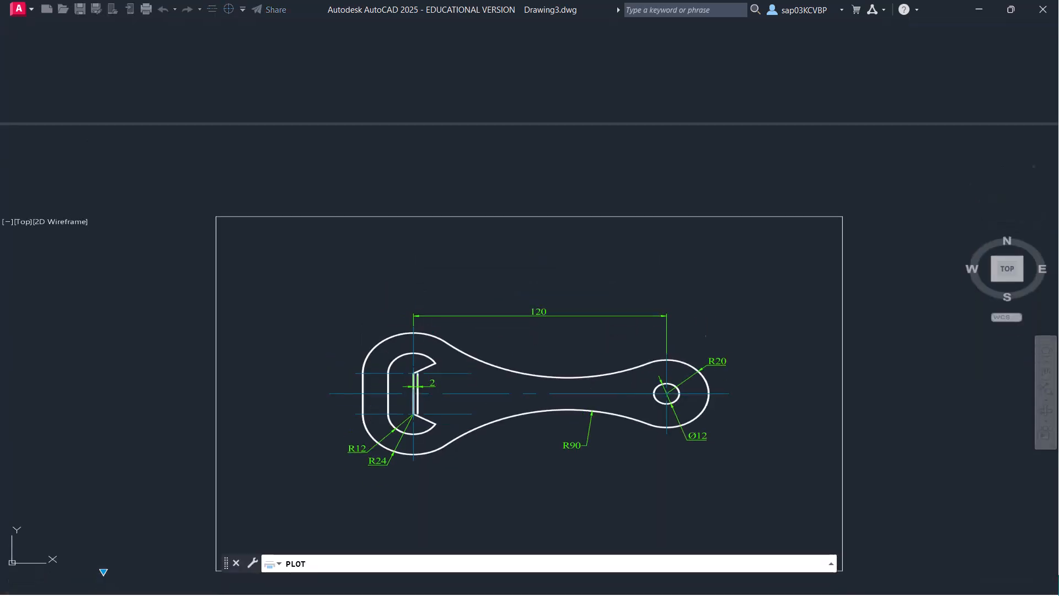
- Set the plot scale to 2:1 and preview the enlarged, cropped result
click(635, 424)
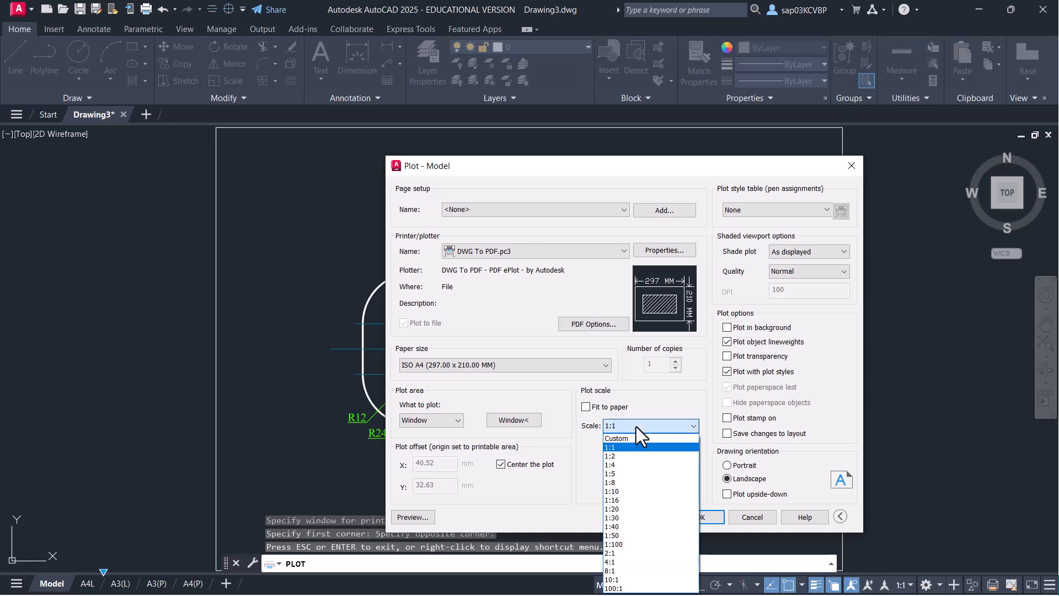
click(630, 553)
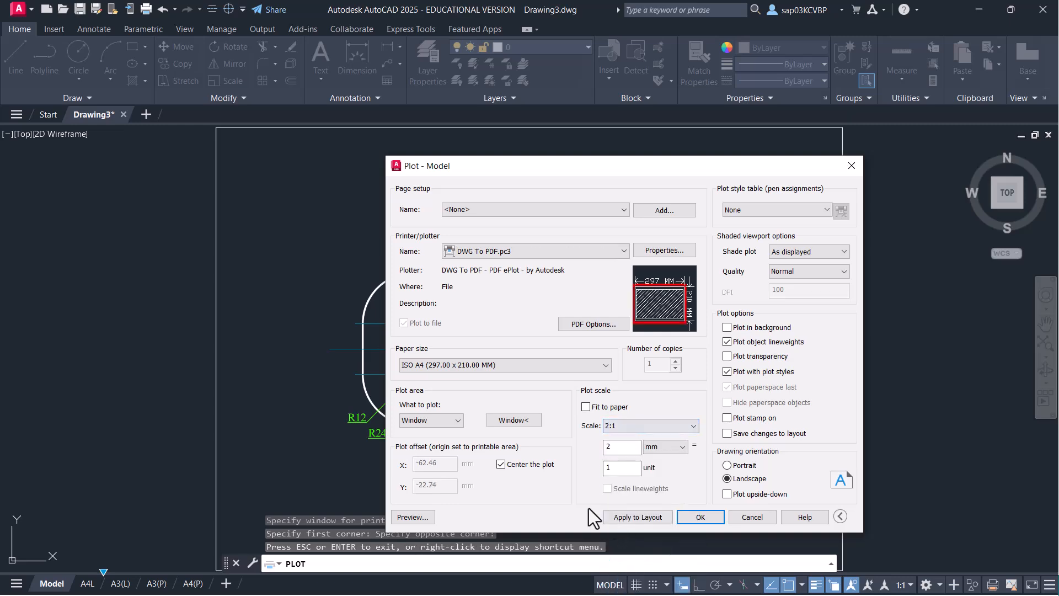
click(422, 513)
click(582, 315)
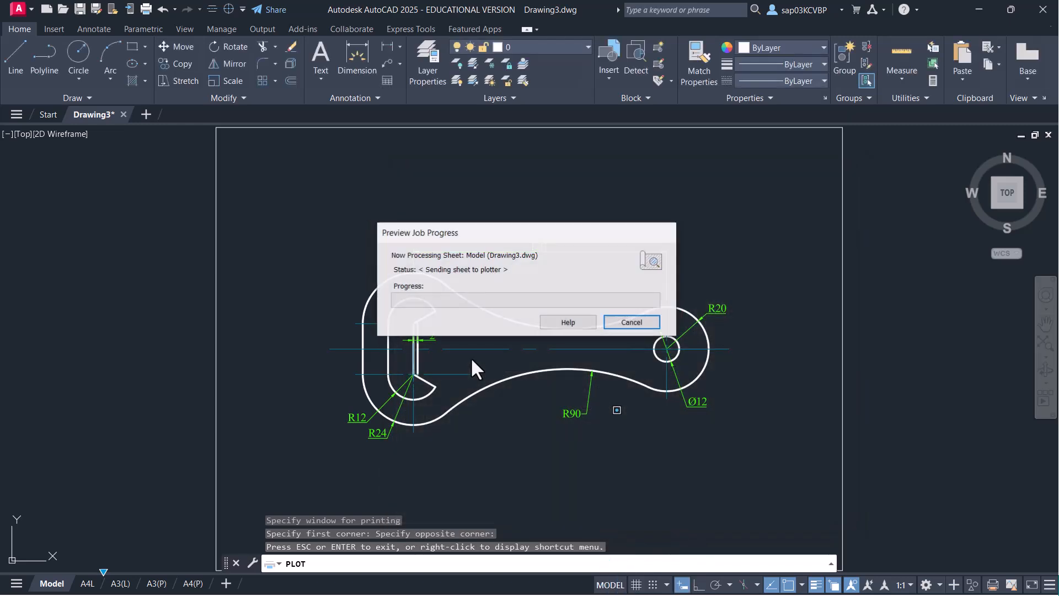
right_click(523, 230)
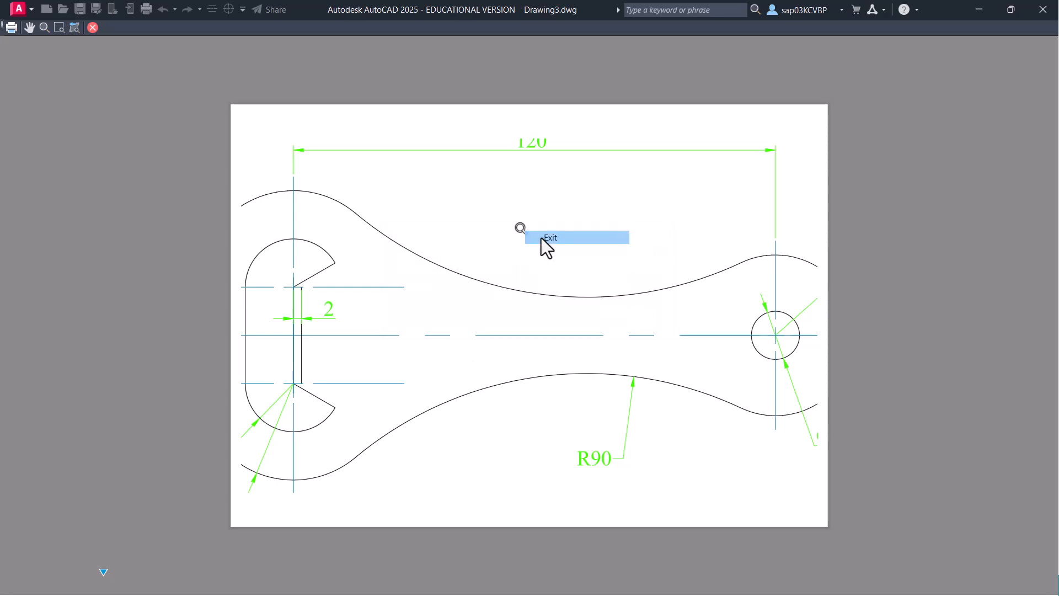
click(541, 237)
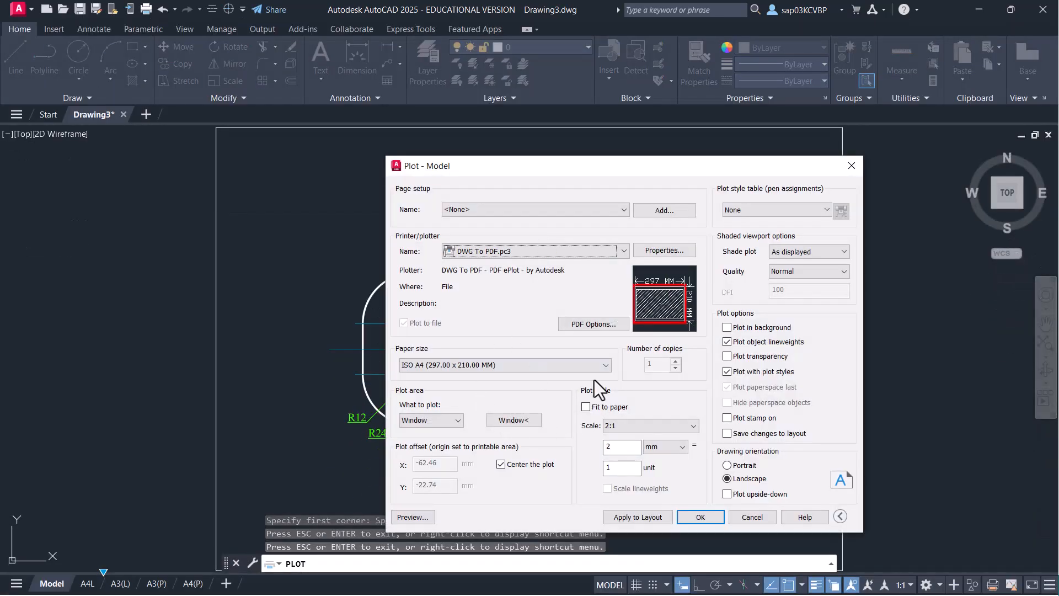
- Set the plot area back to Limits and the scale back to 1:1
click(455, 418)
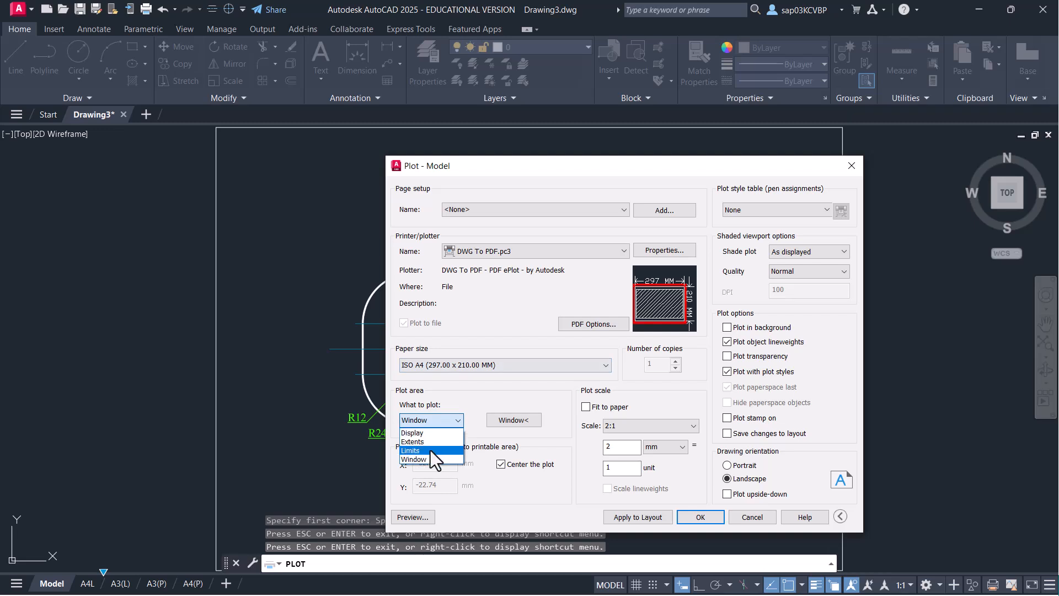
click(430, 450)
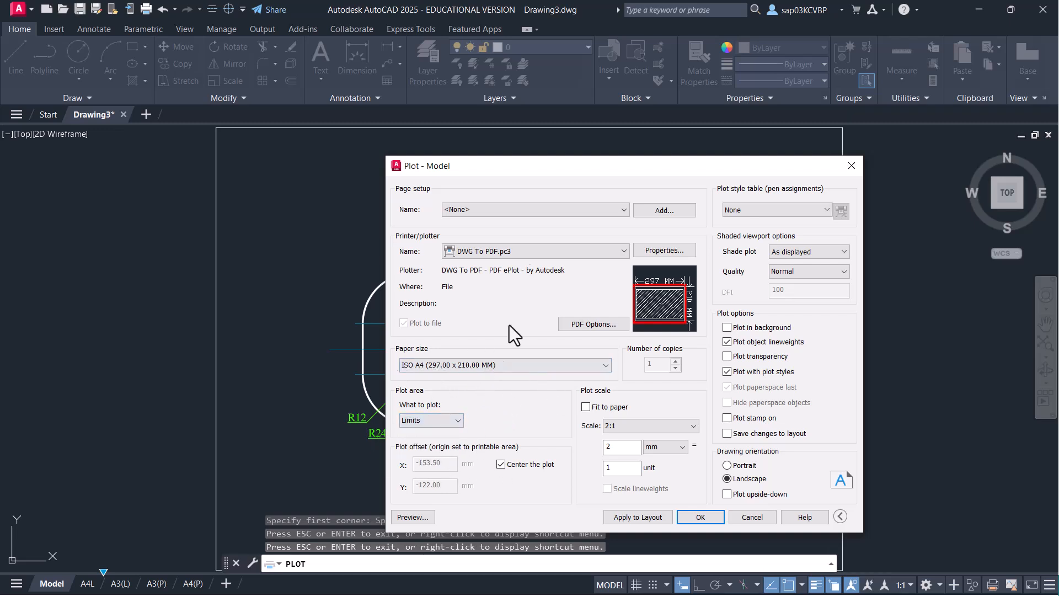
mouse_move(540, 171)
mouse_down()
mouse_move(621, 391)
mouse_move(586, 293)
mouse_move(487, 194)
mouse_move(413, 182)
mouse_up()
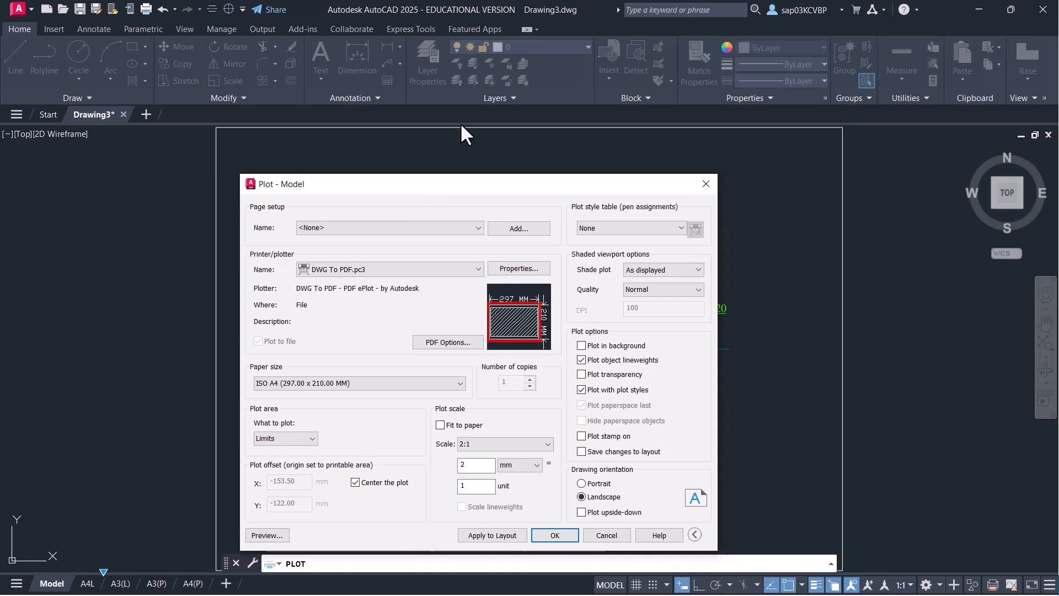
drag(543, 184, 585, 163)
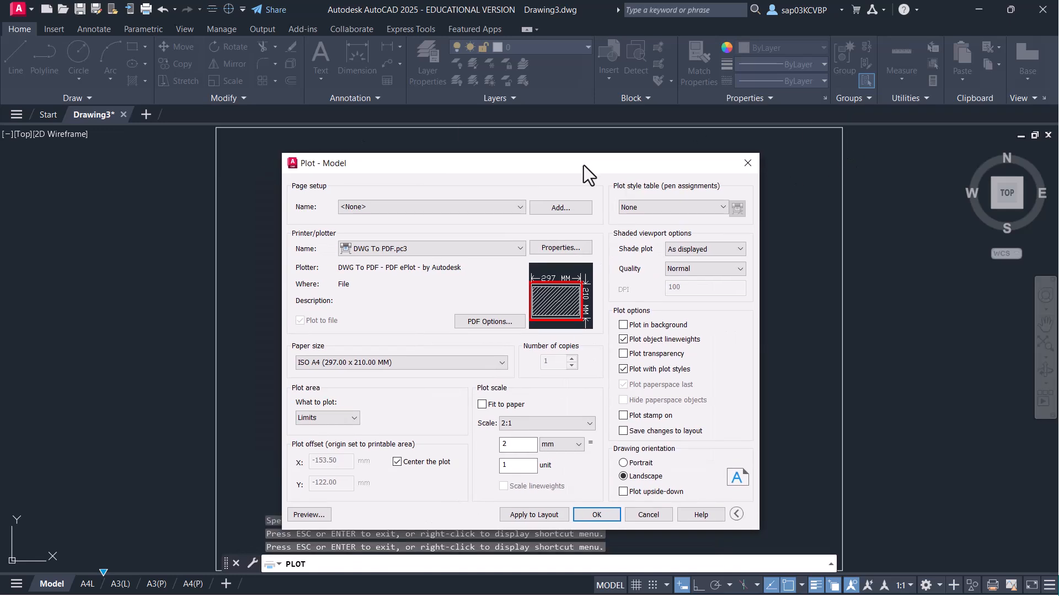
click(581, 422)
click(529, 442)
drag(529, 166, 559, 146)
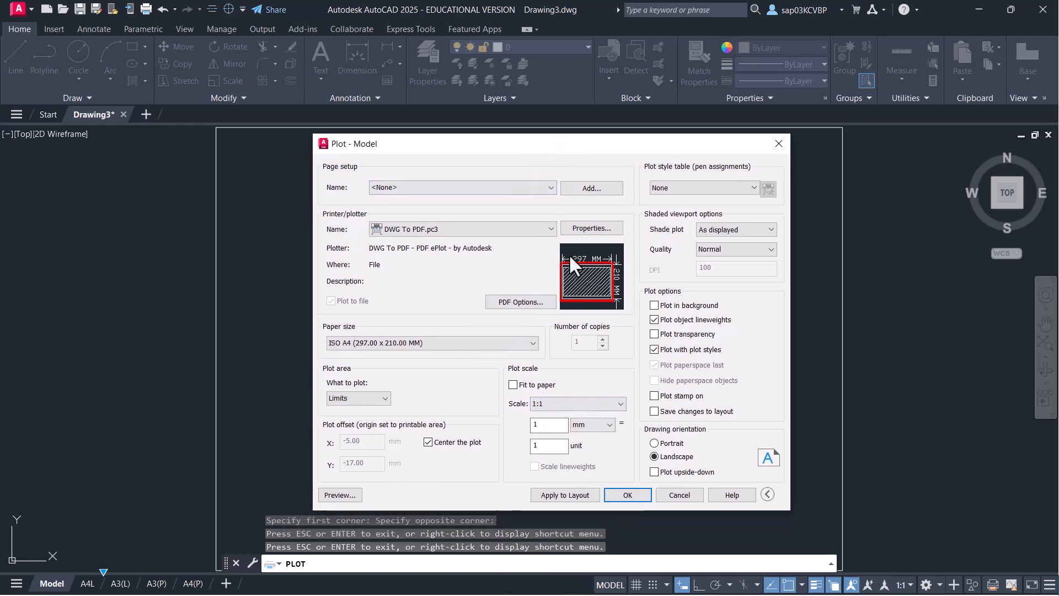
- Preview the 1:1 limits plot, then plot and save it as Drawing3-Model.pdf
click(345, 496)
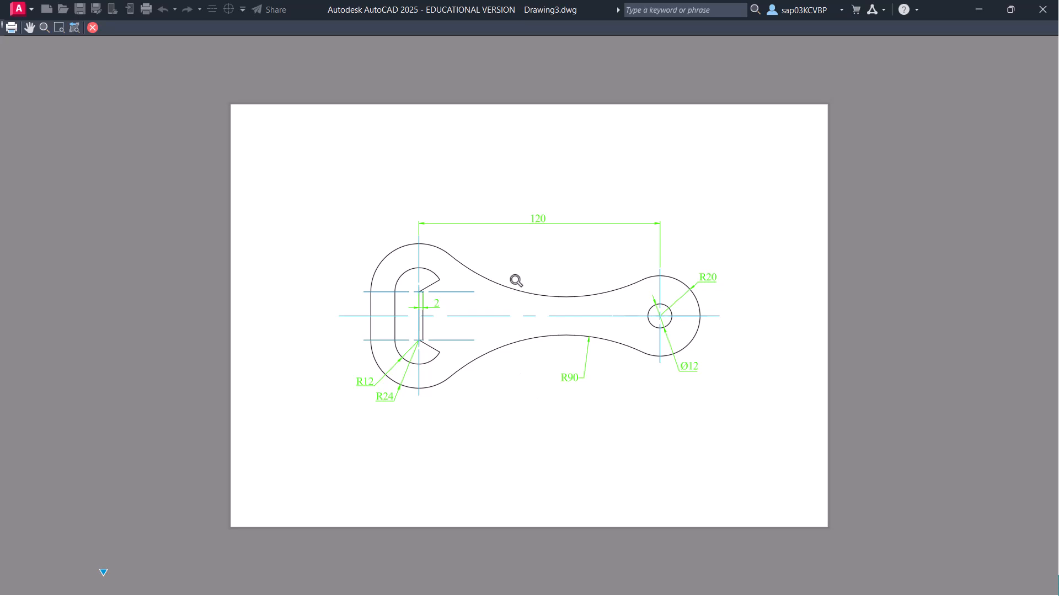
right_click(518, 270)
click(576, 292)
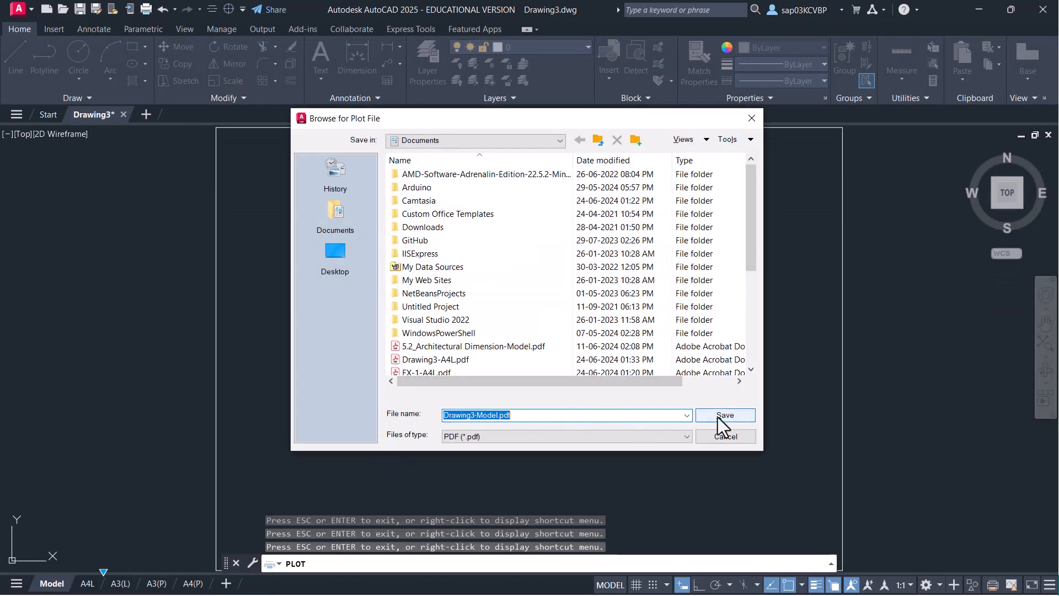
click(717, 417)
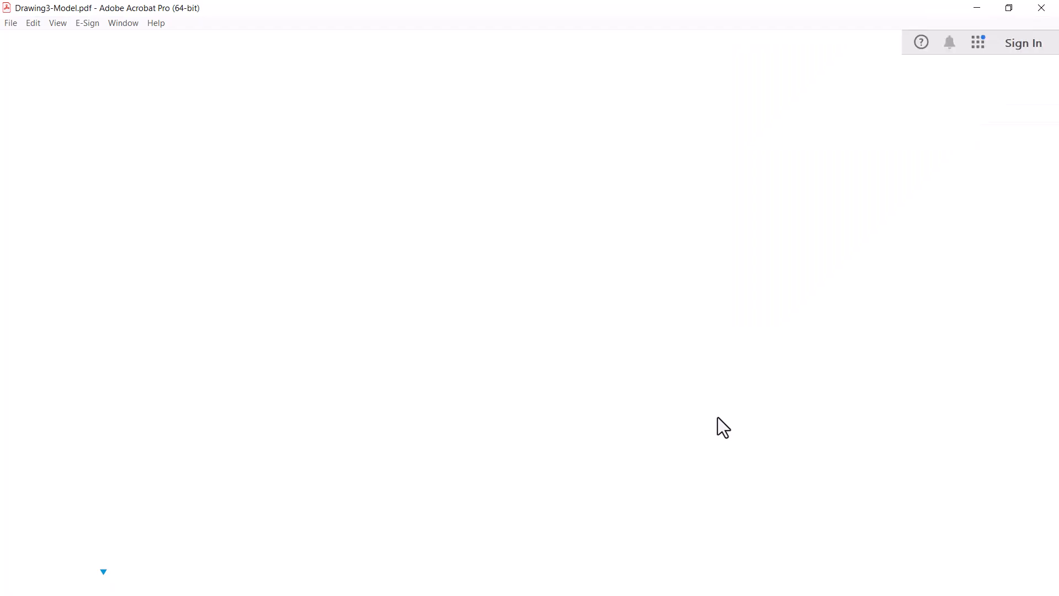